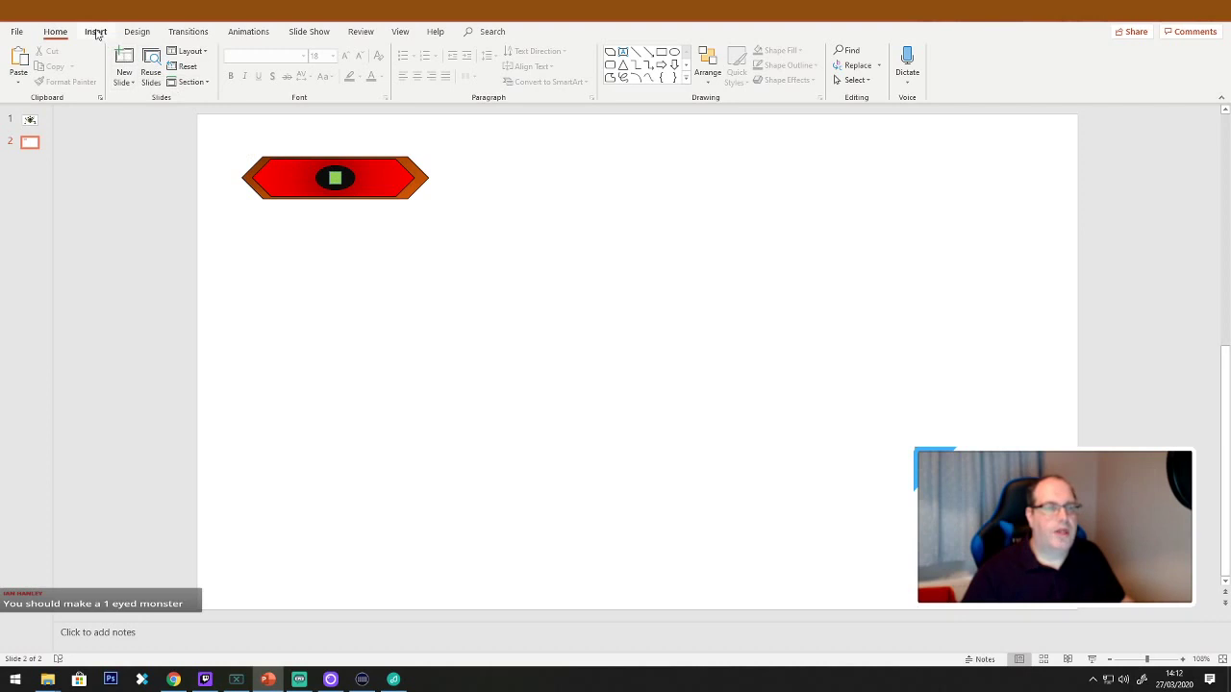
Draw a tall rectangle with both top corners snipped in the middle of the slide and deepen its corner cuts.
left_click(686, 83)
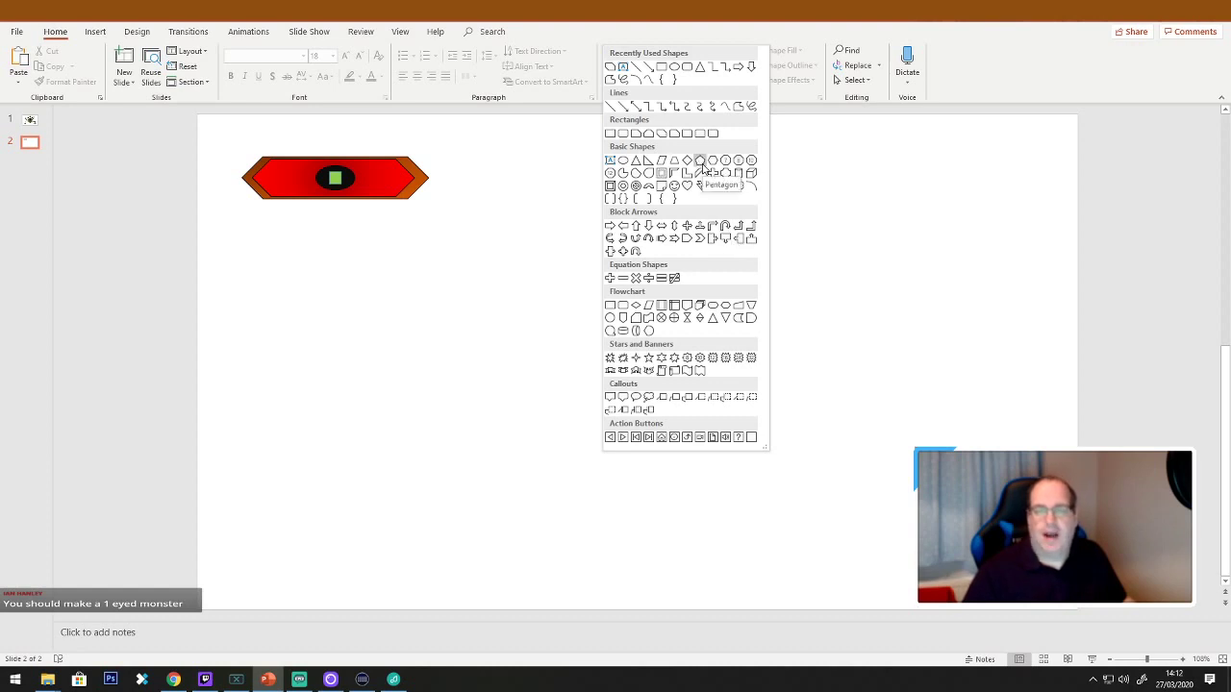
left_click(650, 134)
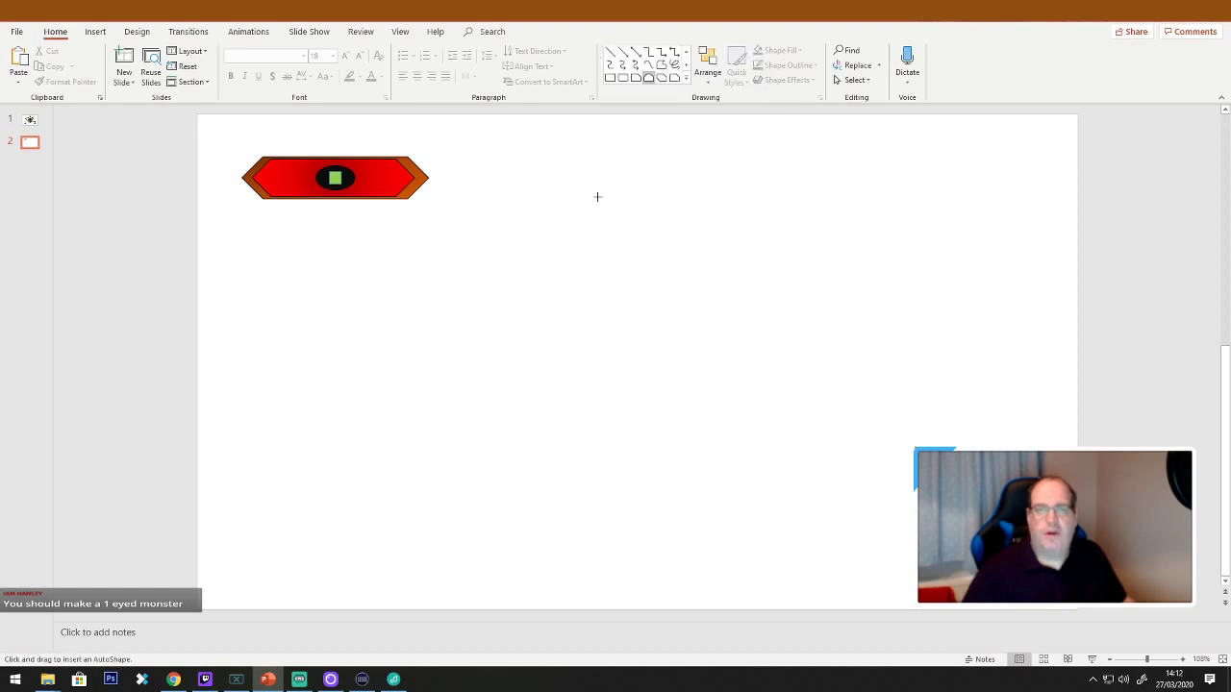
mouse_move(581, 178)
left_mouse_down()
mouse_move(620, 260)
mouse_move(756, 401)
mouse_move(802, 398)
mouse_move(775, 407)
left_mouse_up()
left_click_drag(693, 311, 651, 347)
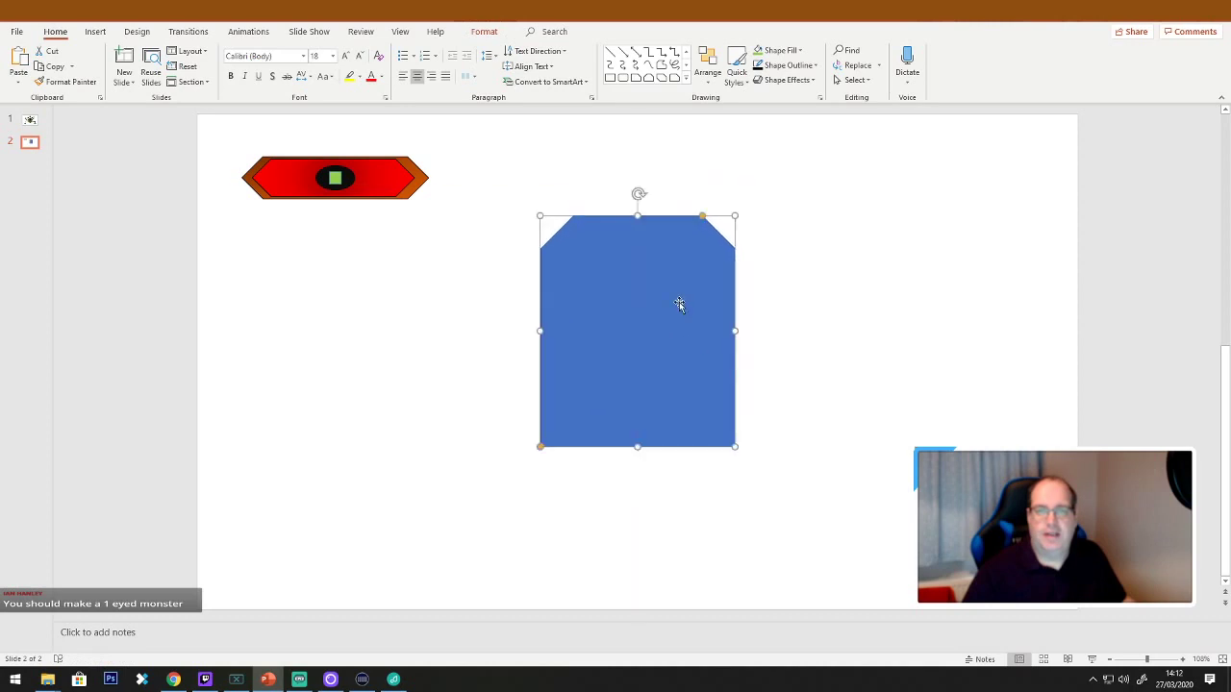
left_click_drag(702, 217, 678, 228)
left_click_drag(647, 337, 623, 348)
left_click(848, 344)
left_click(613, 349)
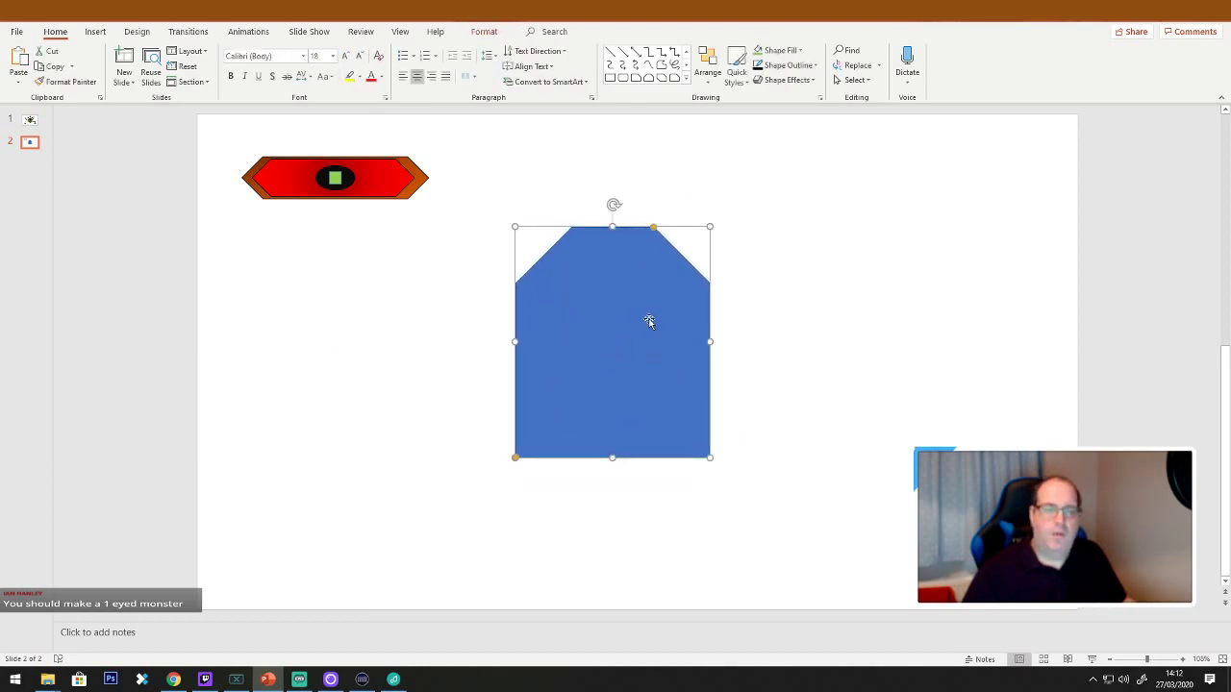
left_click(412, 190)
left_click(640, 322)
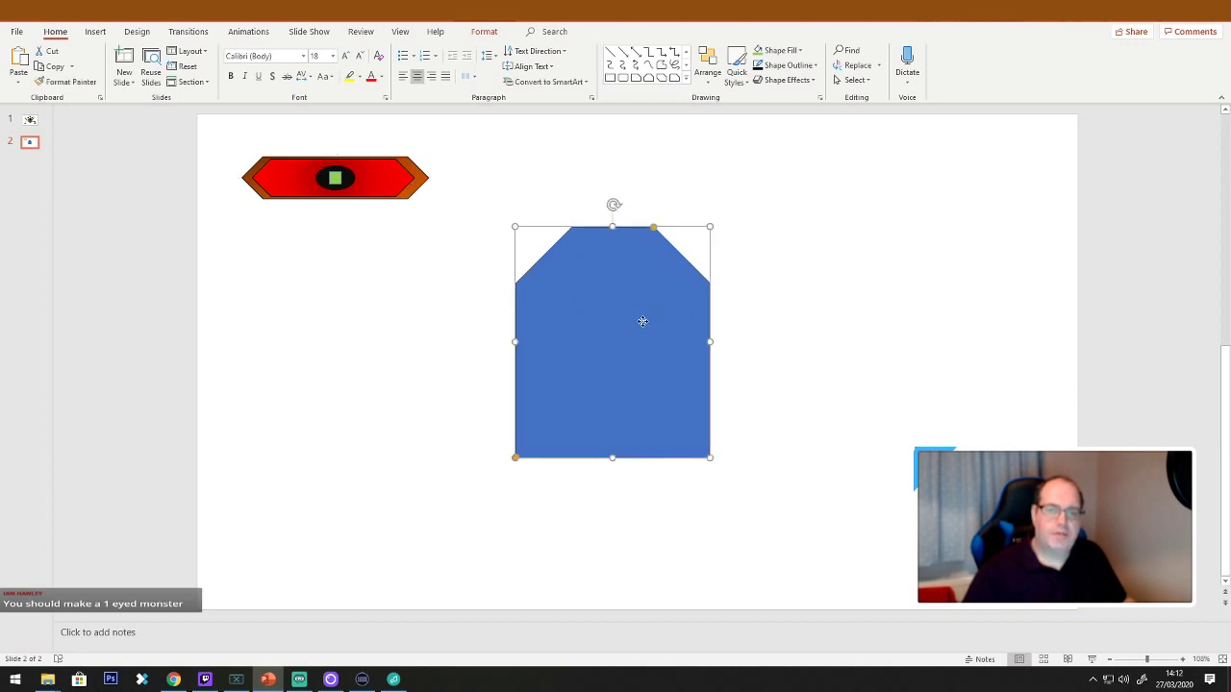
right_click(638, 321)
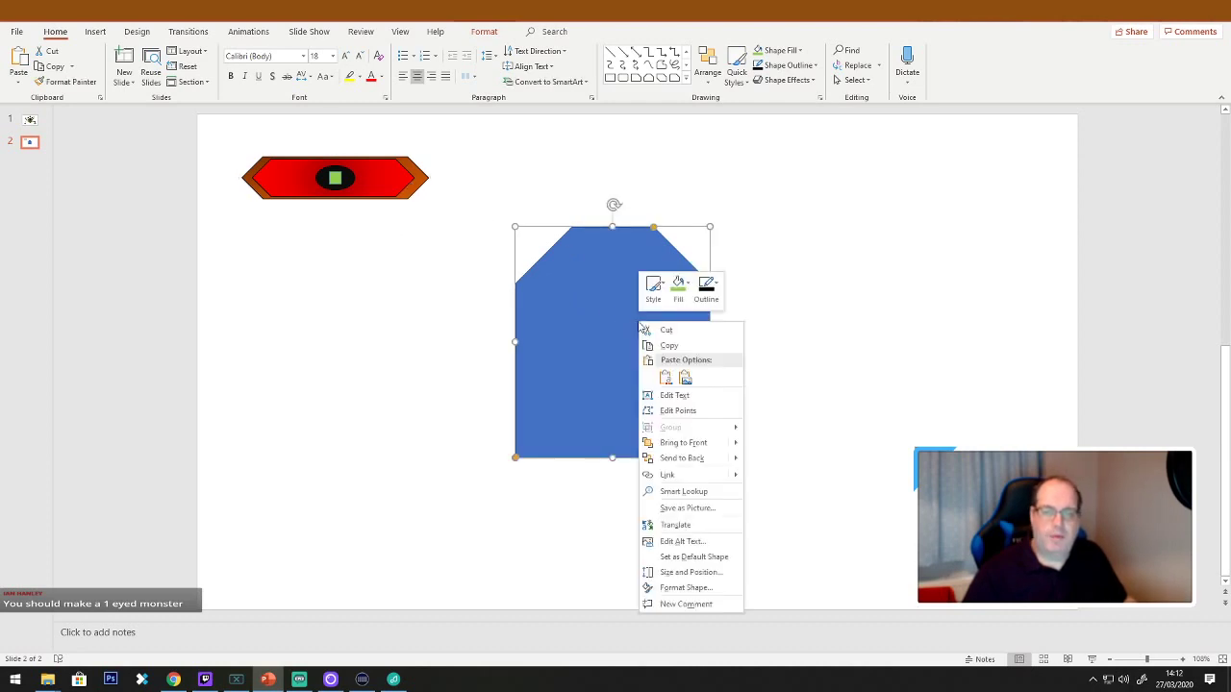
left_click(688, 287)
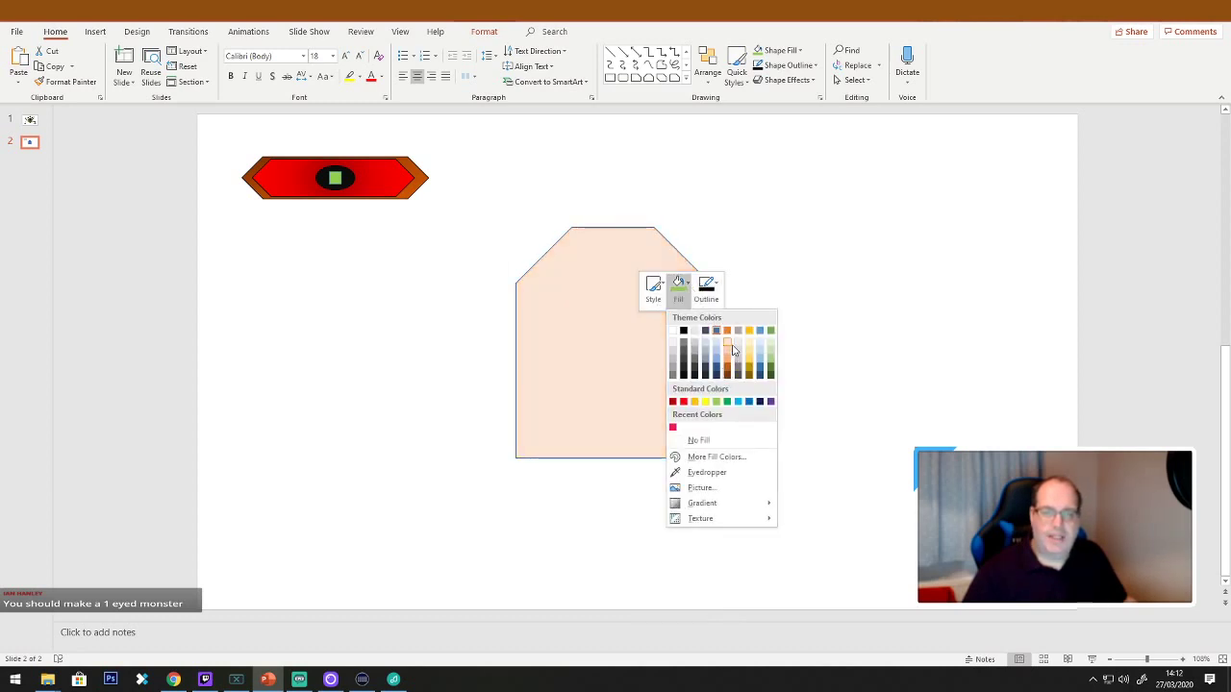
left_click(925, 336)
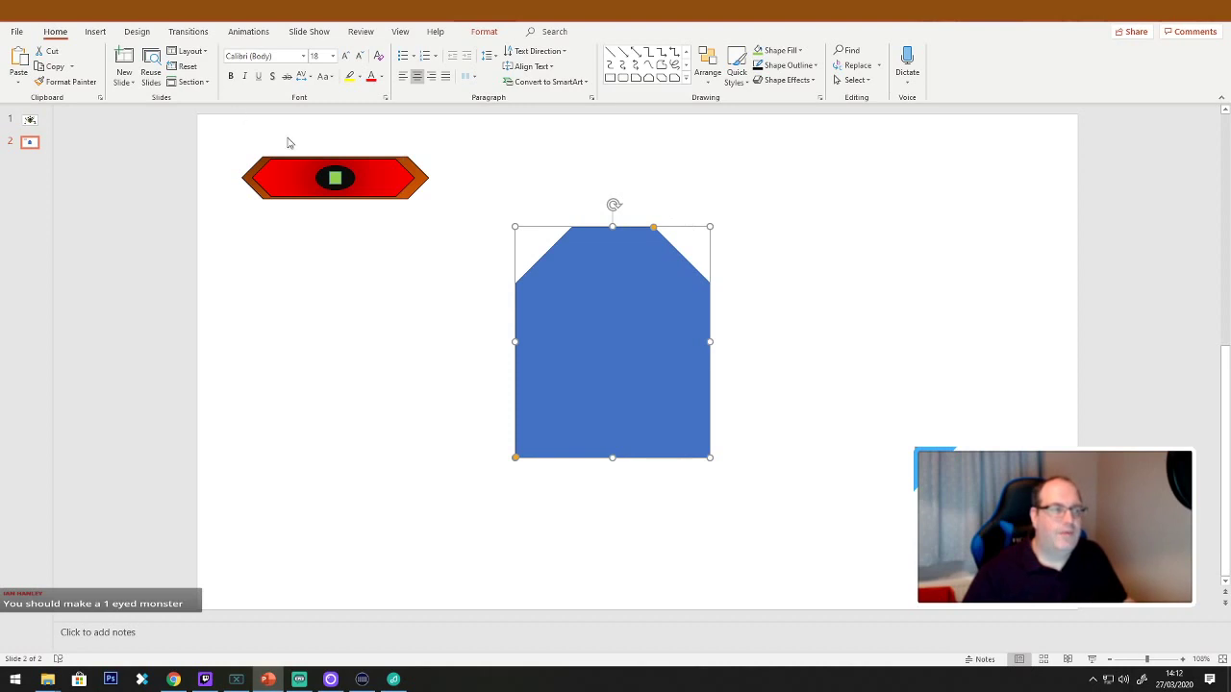
Try copying the orange gradient formatting of the eye's outer frame onto the blue body shape, and undo it.
left_click(411, 188)
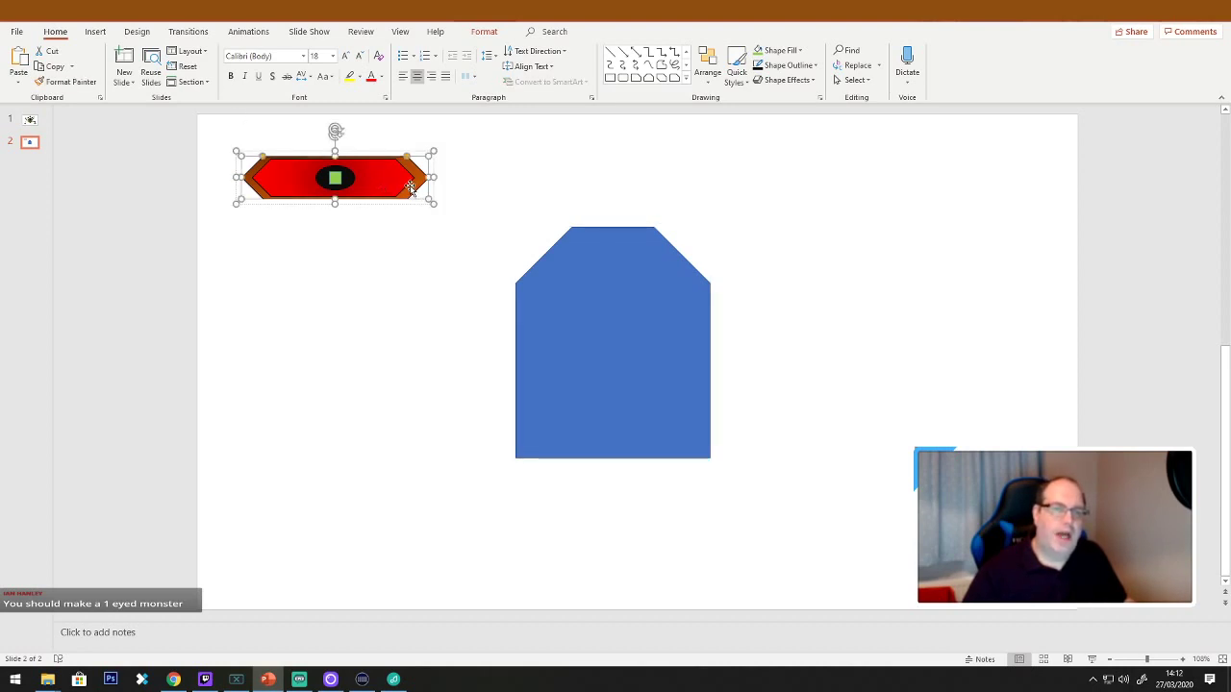
left_click(87, 84)
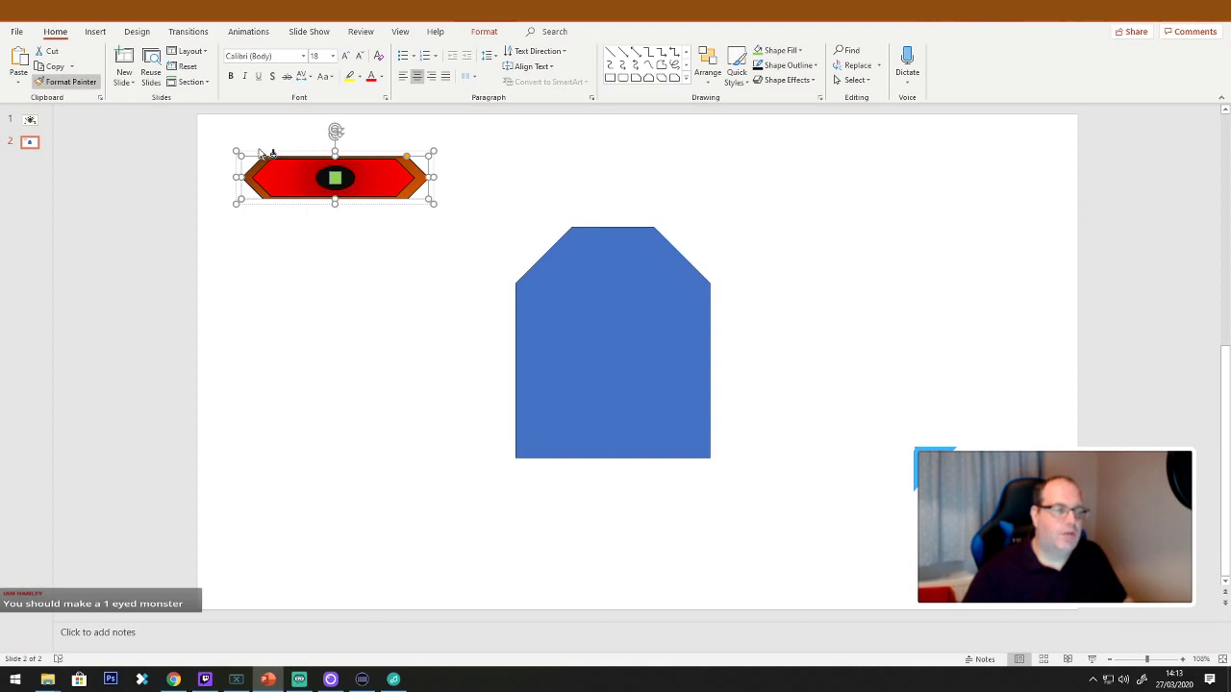
left_click(599, 296)
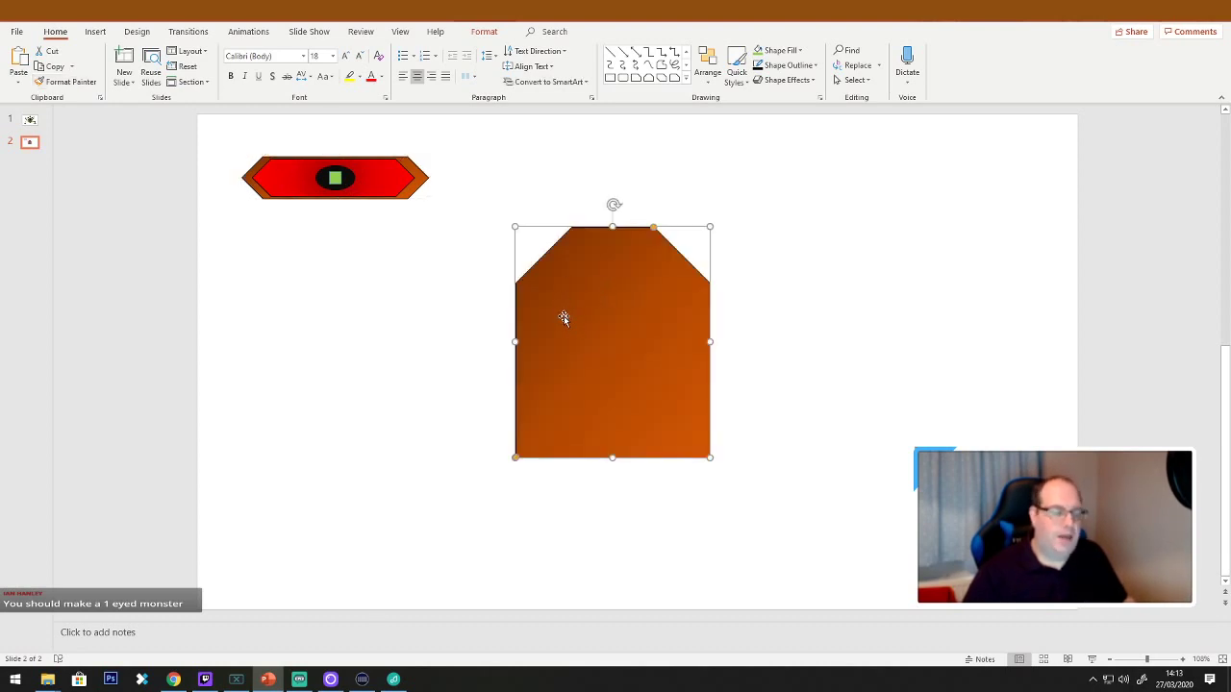
key("ctrl+z")
left_click(401, 313)
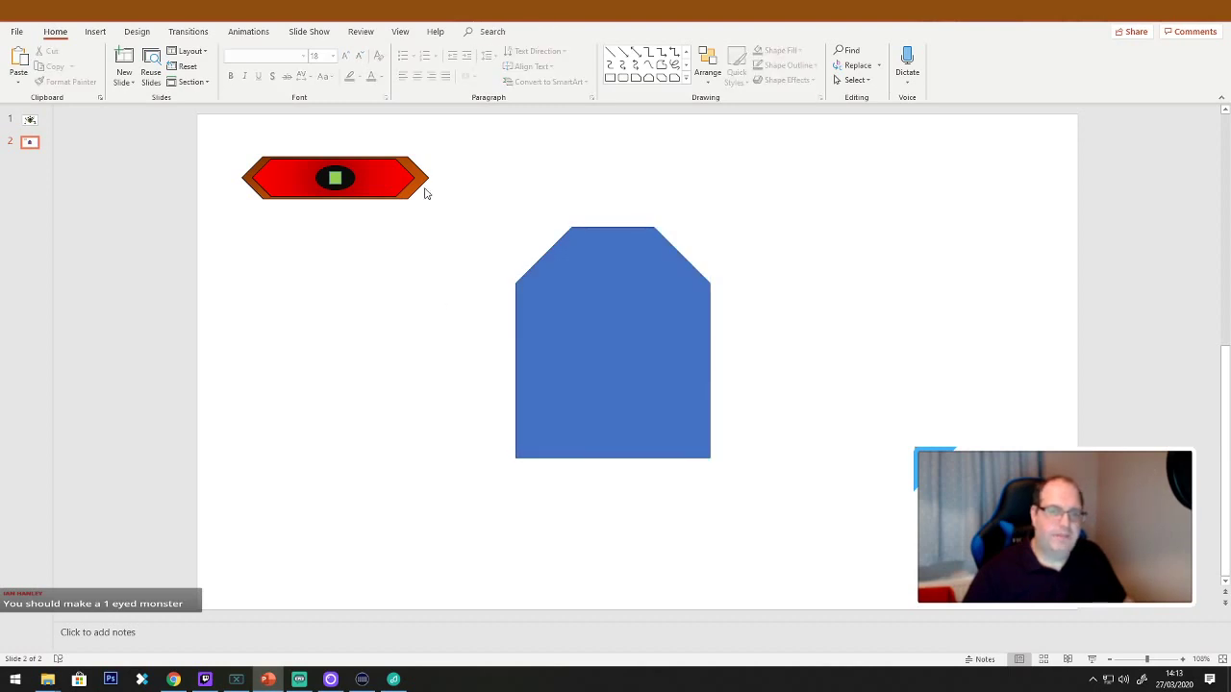
Apply the orange gradient formatting of the eye's outer hexagonal frame to the blue body shape with Format Painter.
left_click(417, 185)
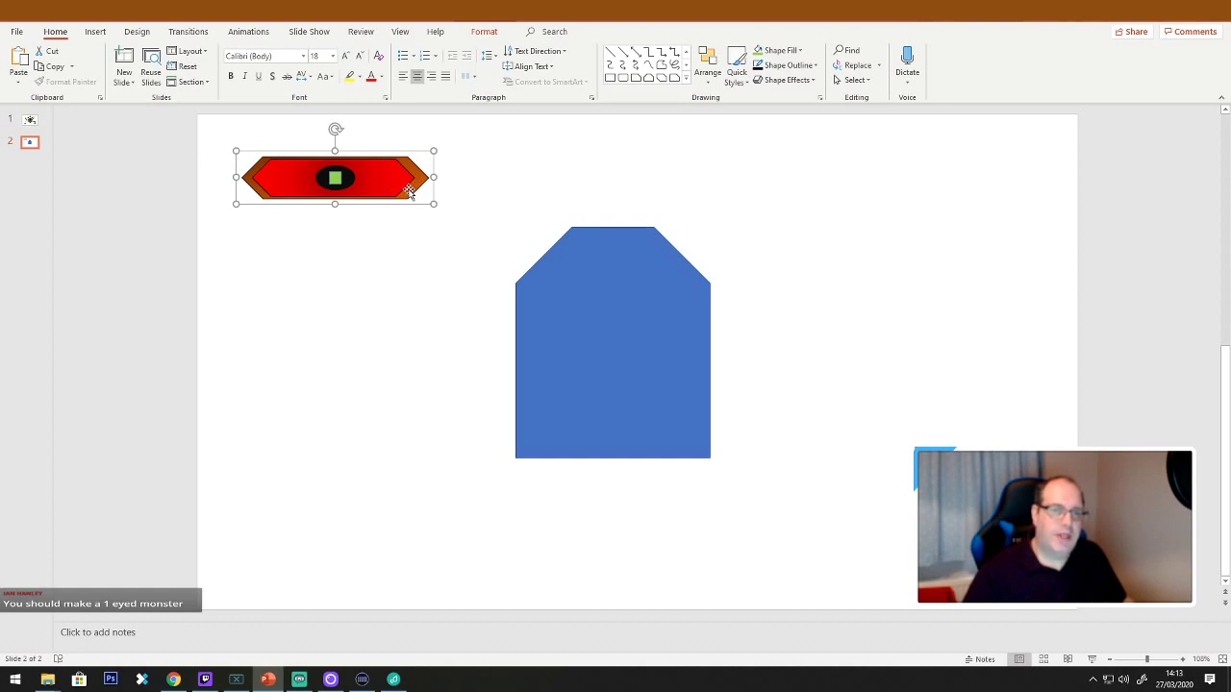
left_click(411, 192)
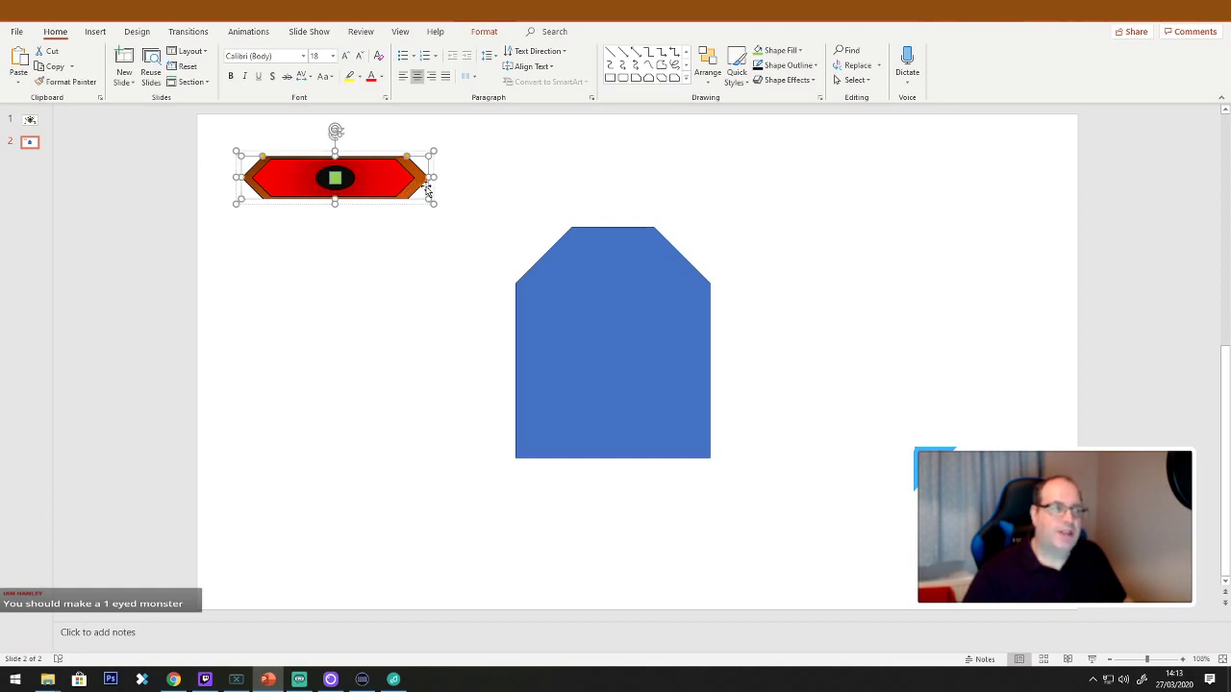
left_click(71, 84)
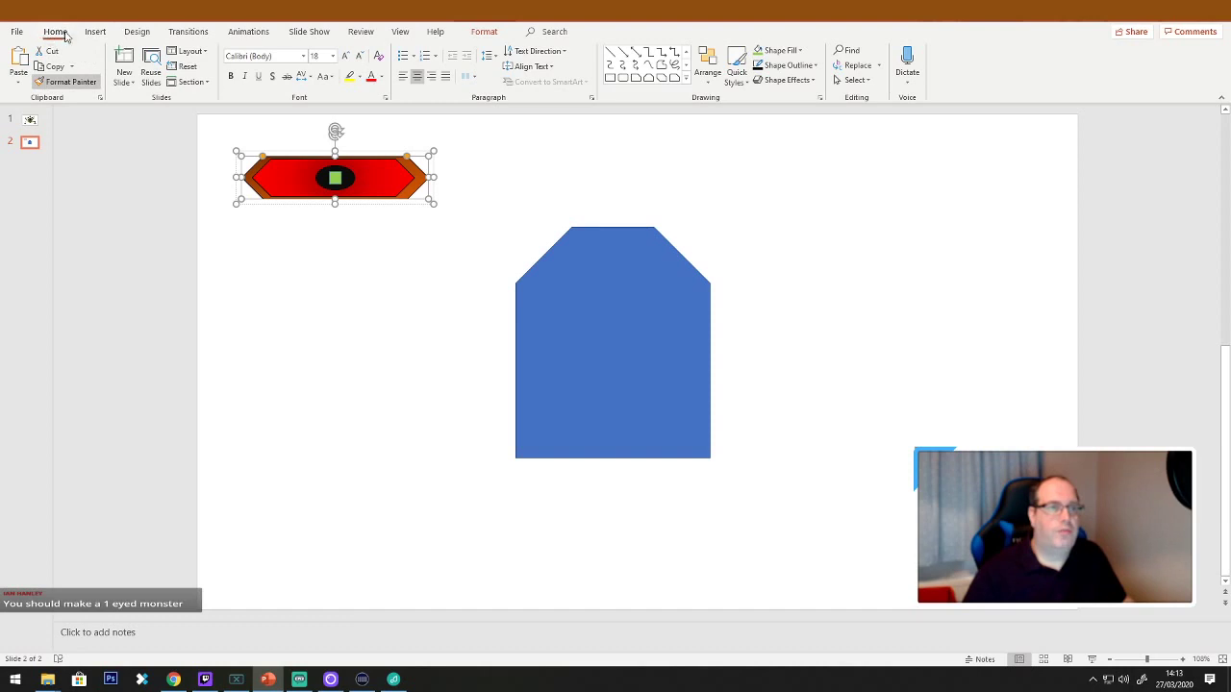
left_click(614, 325)
left_click(873, 455)
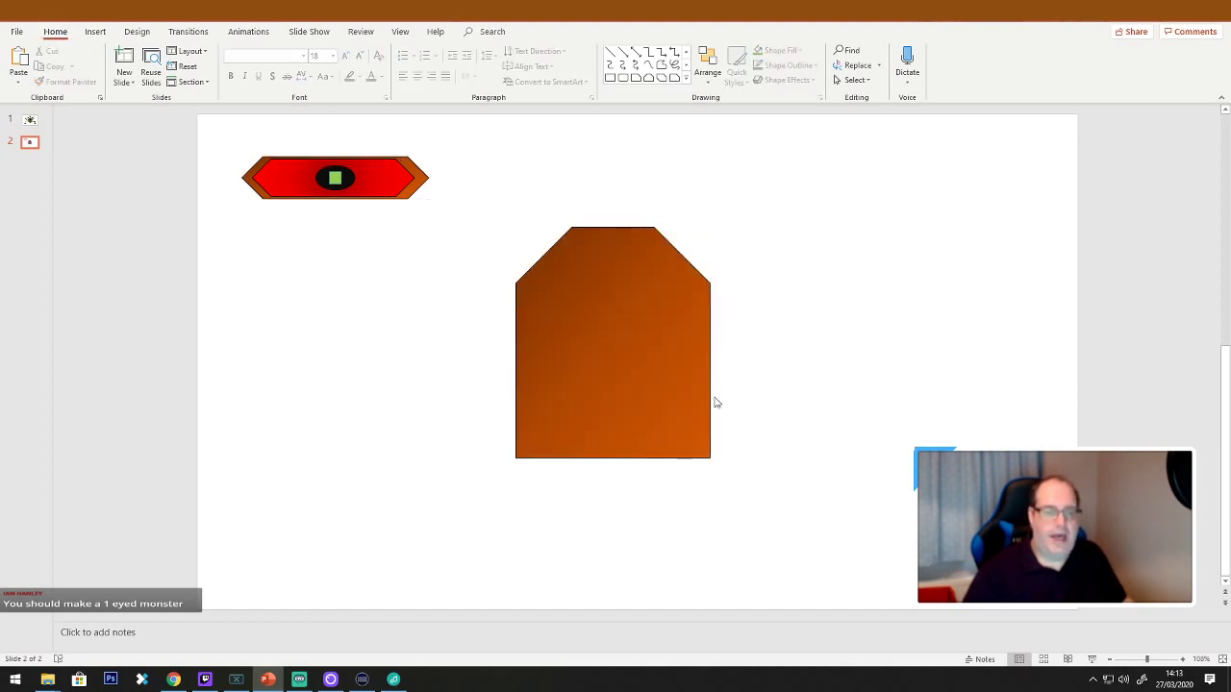
Move the grouped eye to the top of the orange body and reposition the body so the two overlap.
left_click_drag(647, 360, 669, 352)
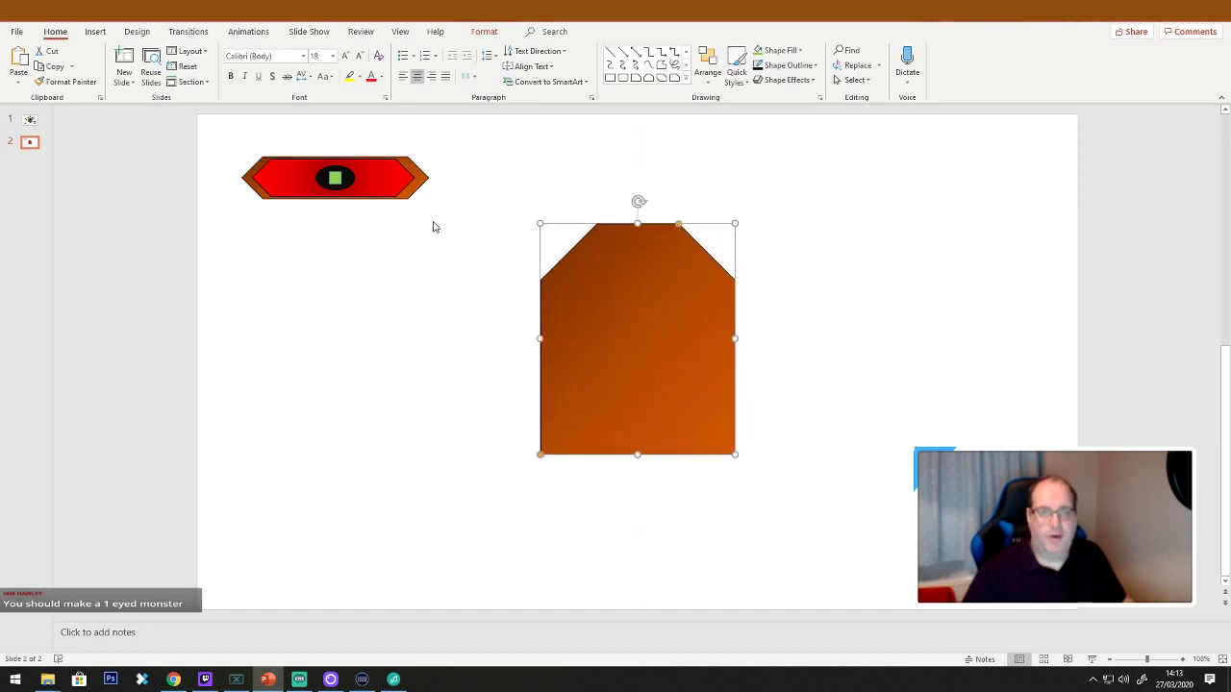
left_click(291, 159)
left_click_drag(293, 158, 577, 201)
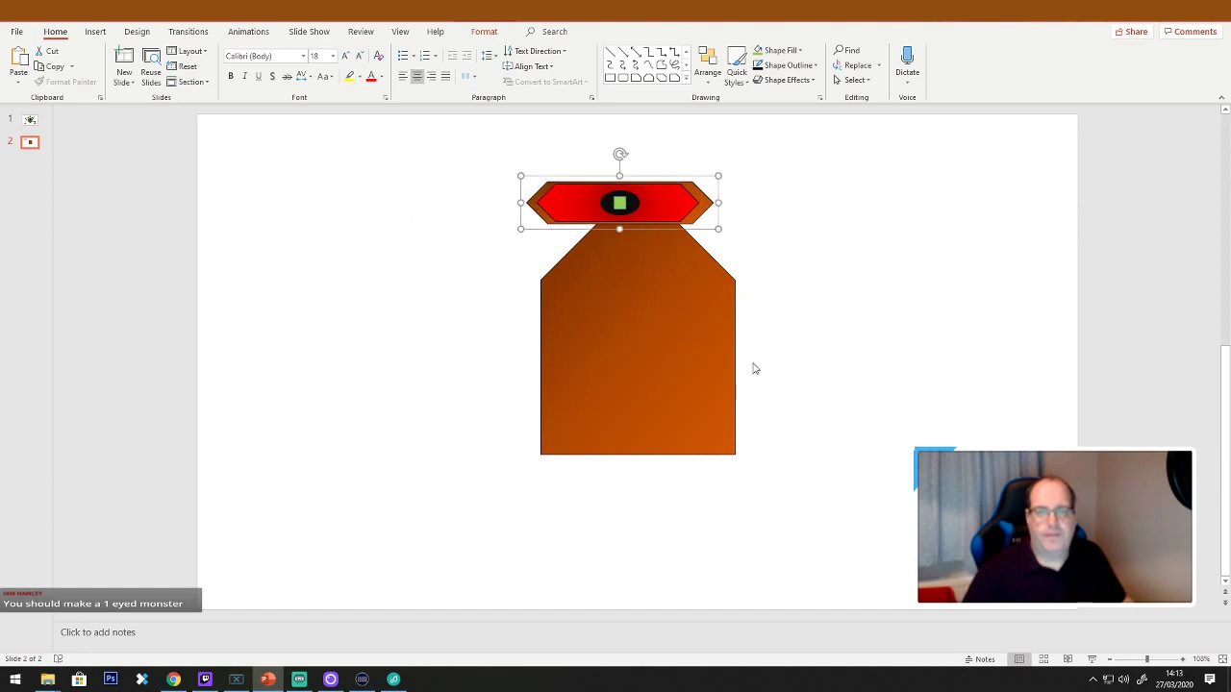
left_click_drag(691, 388, 673, 345)
left_click_drag(675, 397, 660, 355)
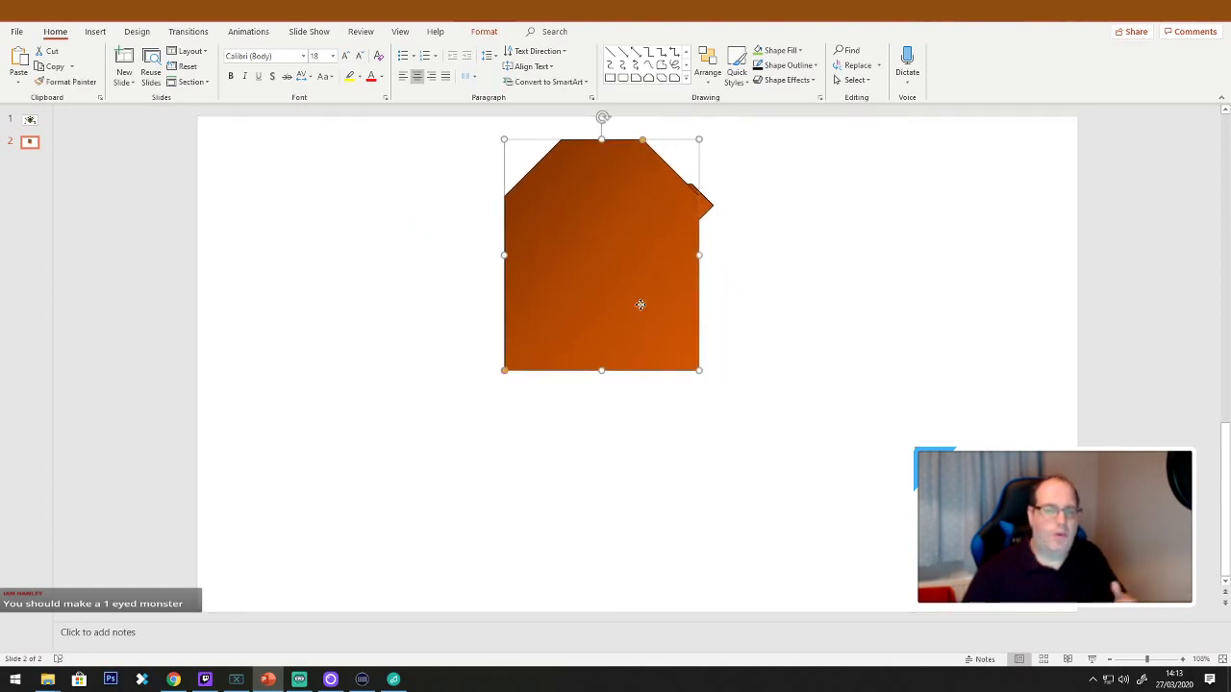
left_click_drag(641, 305, 662, 344)
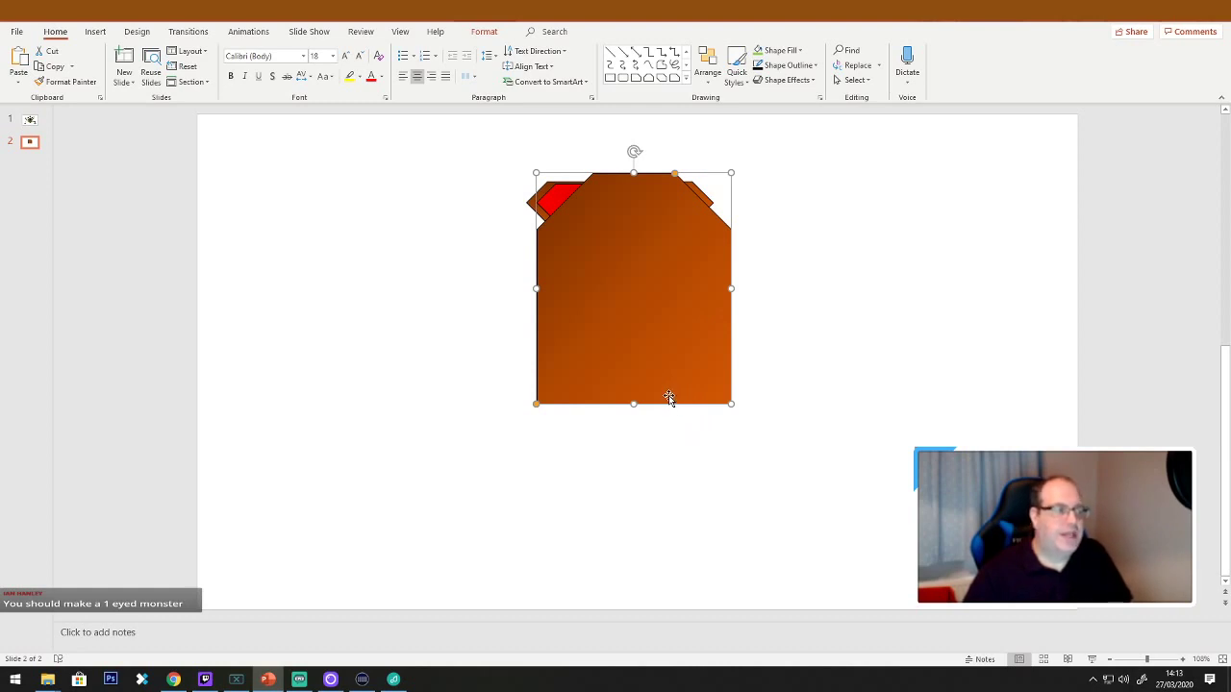
left_click_drag(643, 333, 640, 355)
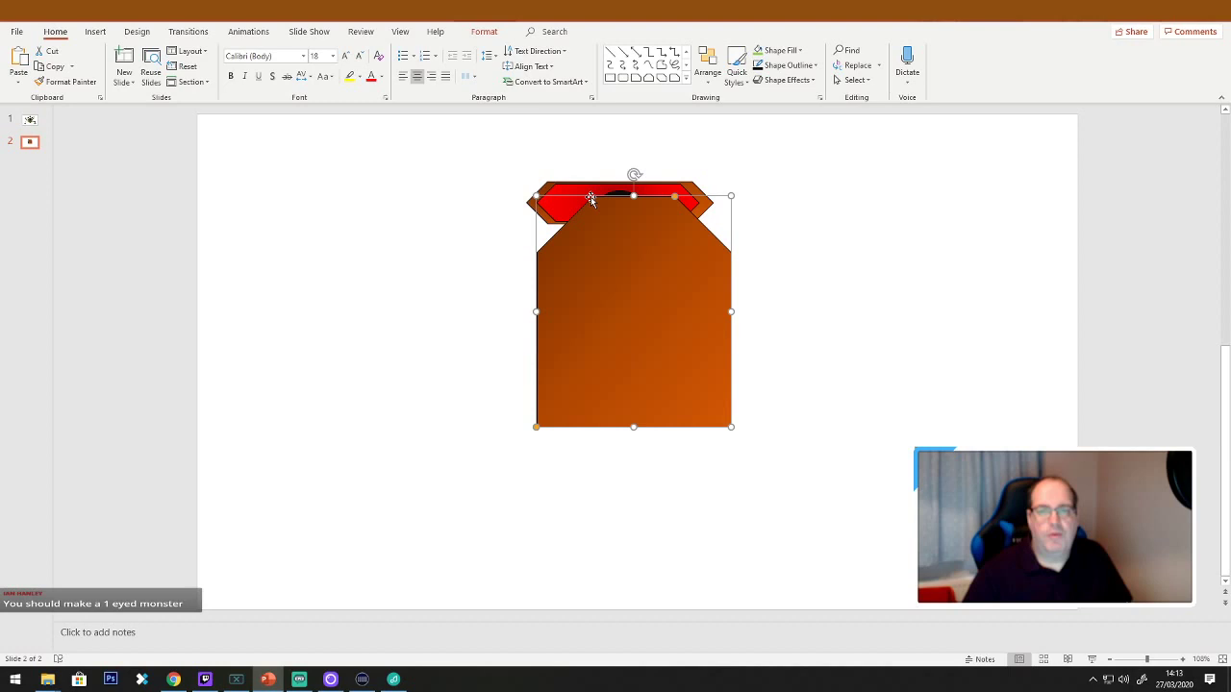
Send the orange body to the back and place it behind the eye, with the eye near its top.
right_click(628, 313)
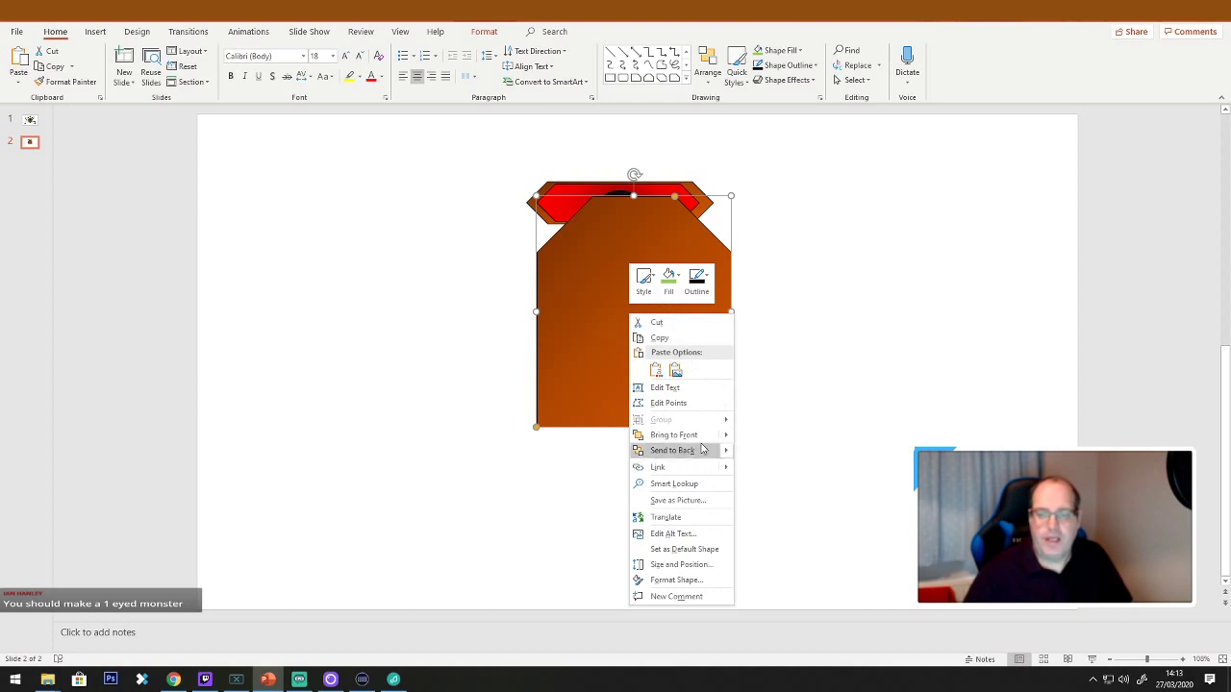
left_click(701, 451)
left_click_drag(646, 364, 630, 313)
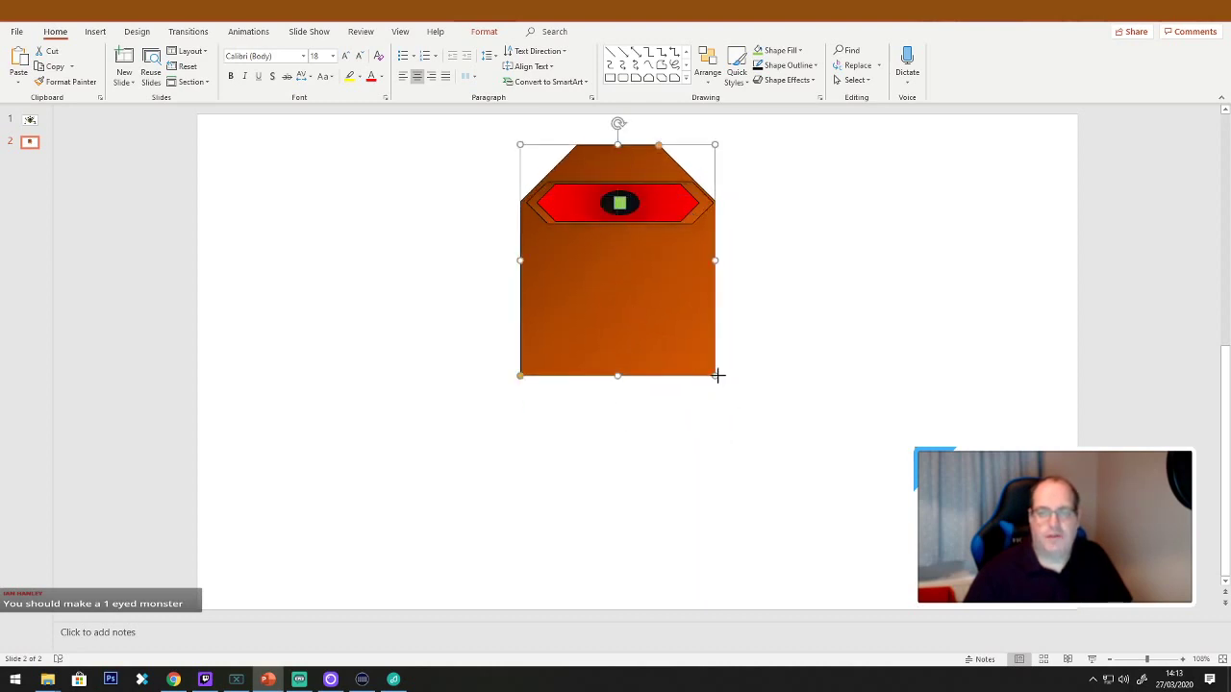
Enlarge the orange body in width and height, make its corner cuts slightly shallower, and centre it around the eye.
left_click_drag(717, 375, 797, 374)
left_click_drag(686, 333, 651, 334)
left_click_drag(626, 376, 627, 484)
left_click(636, 382)
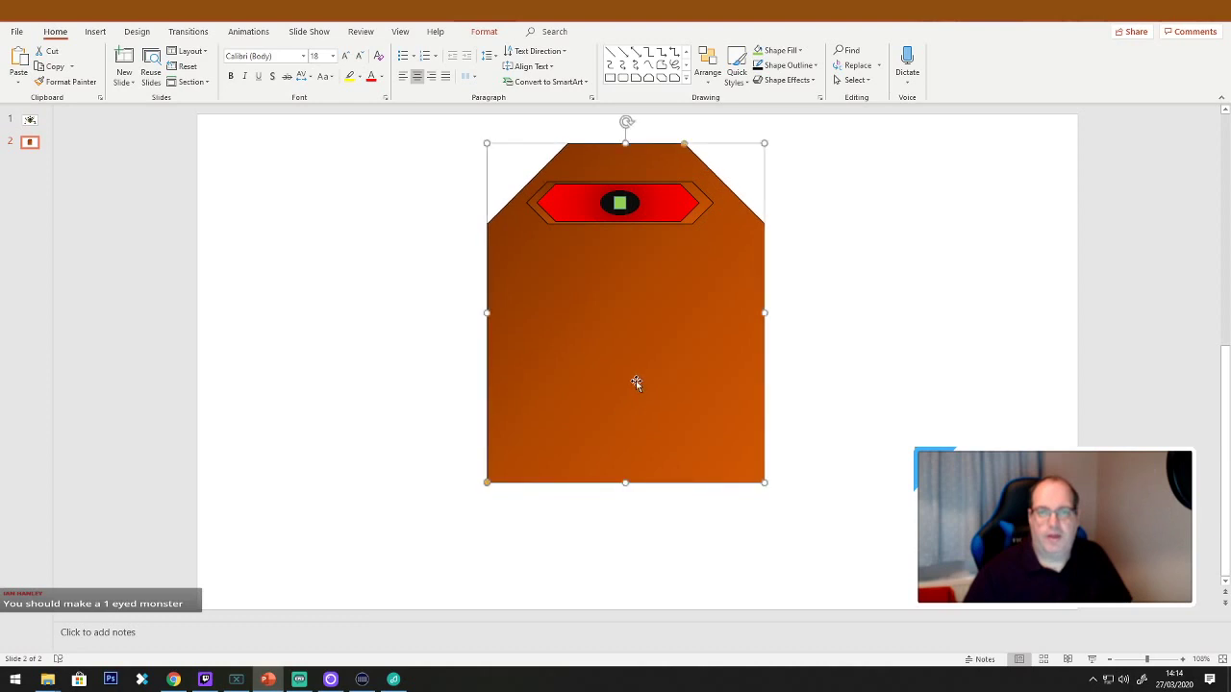
left_click_drag(686, 144, 698, 145)
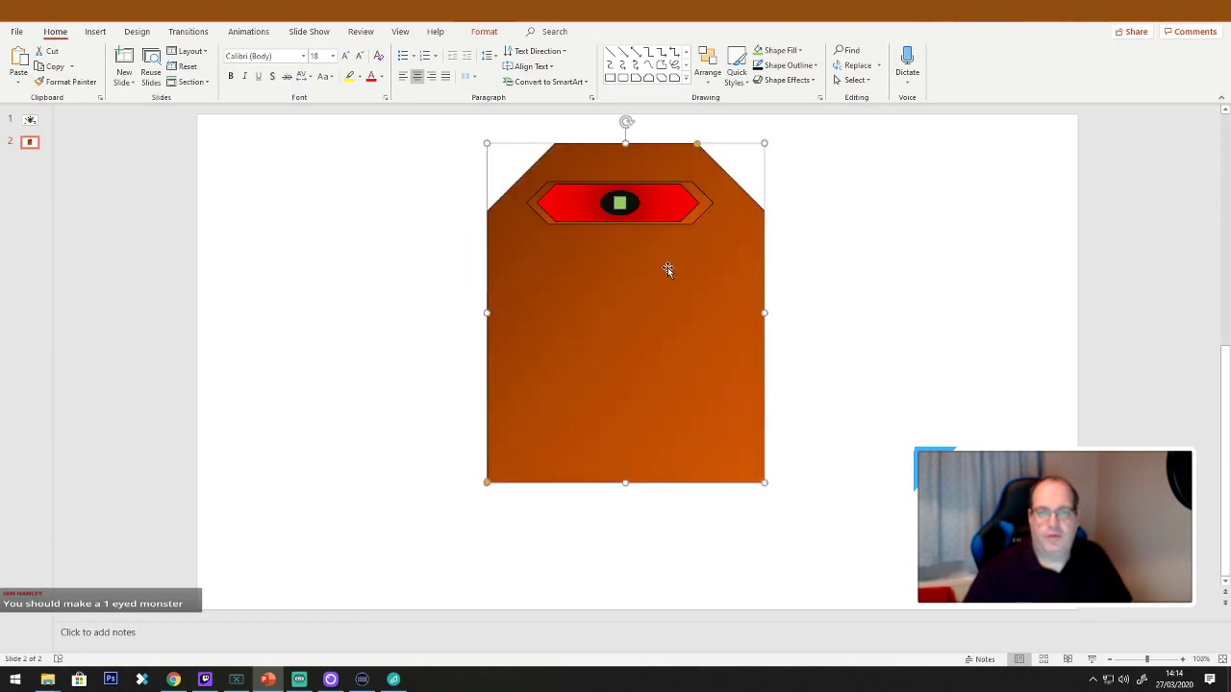
left_click_drag(651, 295, 645, 299)
left_click(893, 316)
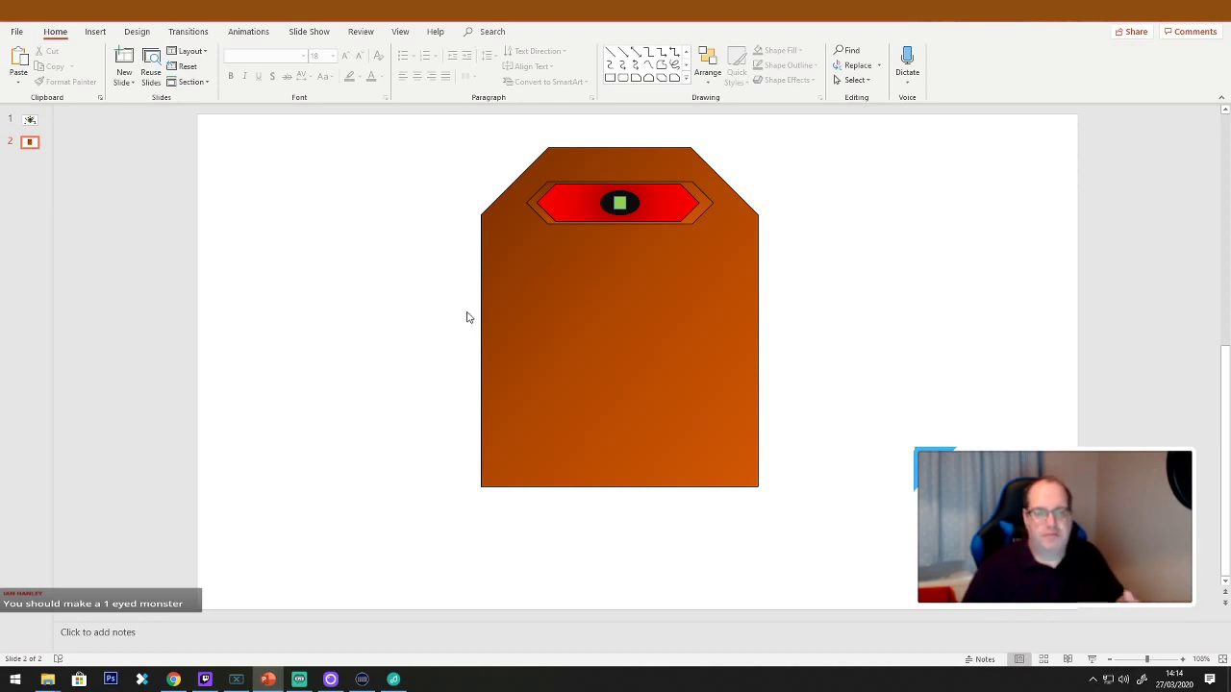
Select the body and eye together and move them to the left side of the slide.
left_click_drag(823, 552, 395, 90)
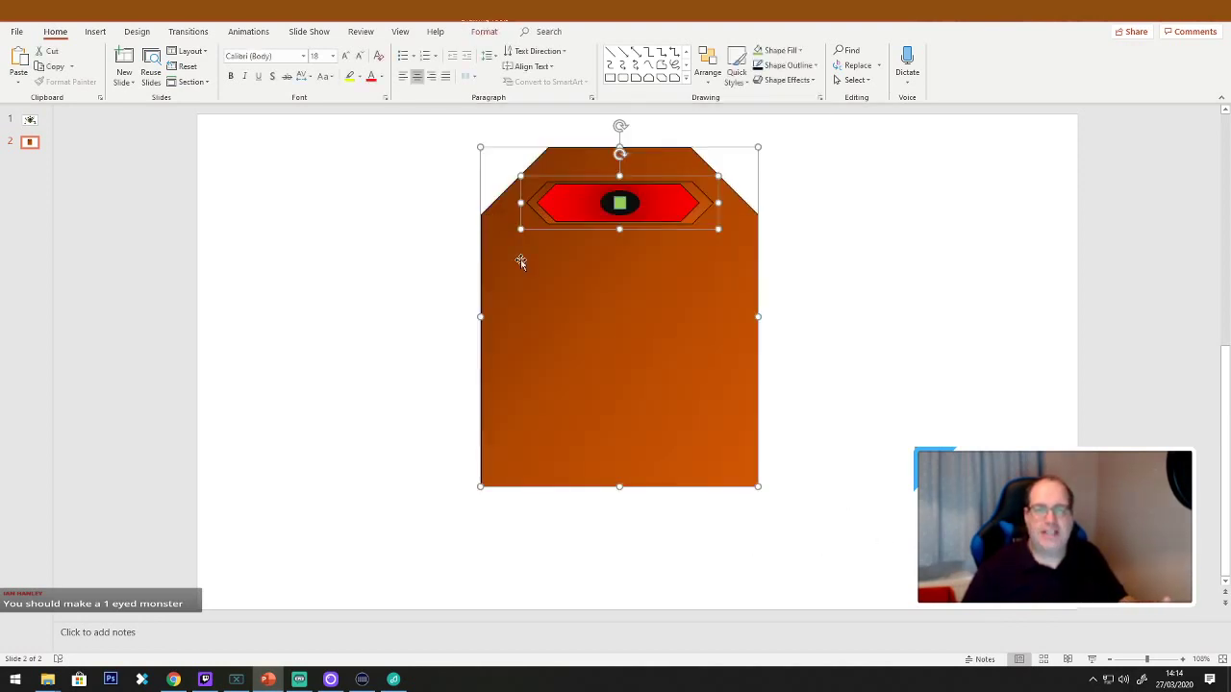
left_click_drag(621, 351, 363, 356)
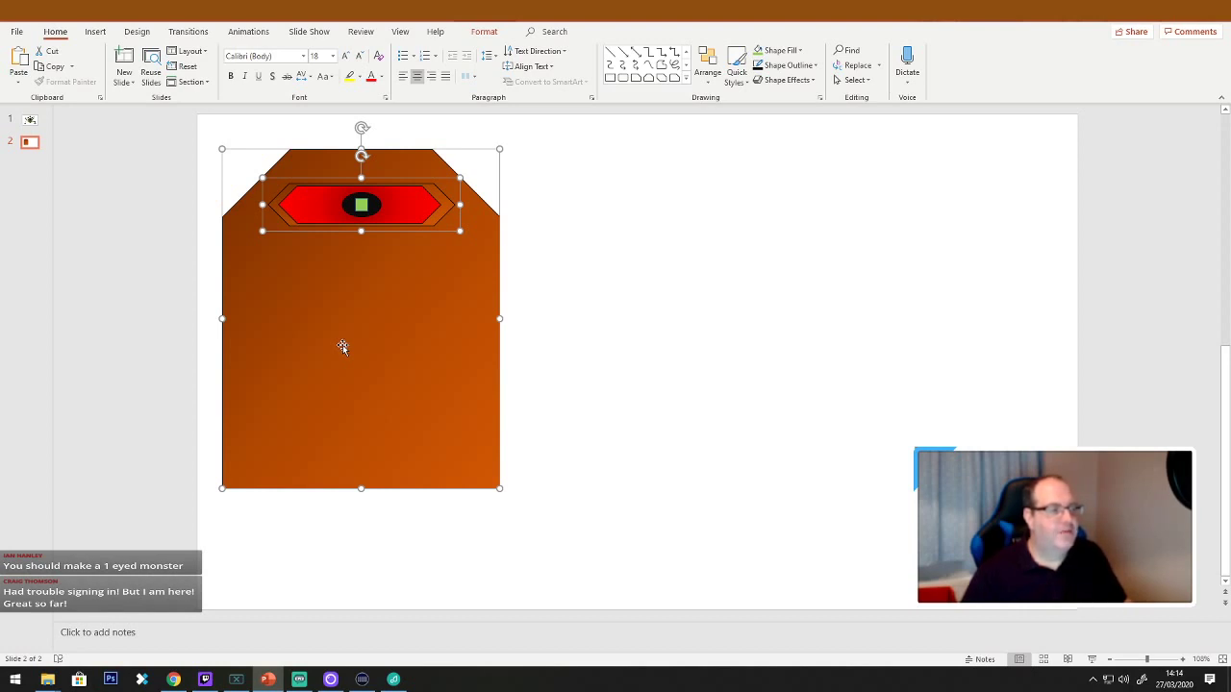
left_click(574, 370)
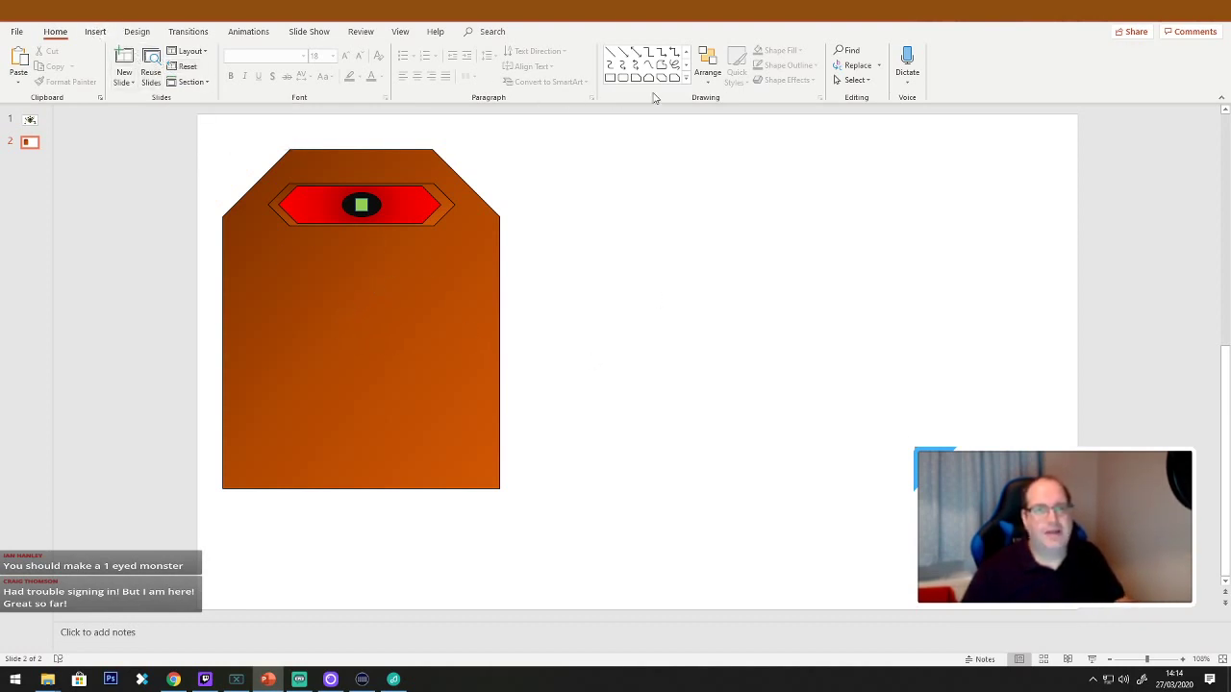
Examine the green example monster on slide 1, and return to slide 2.
left_click(686, 77)
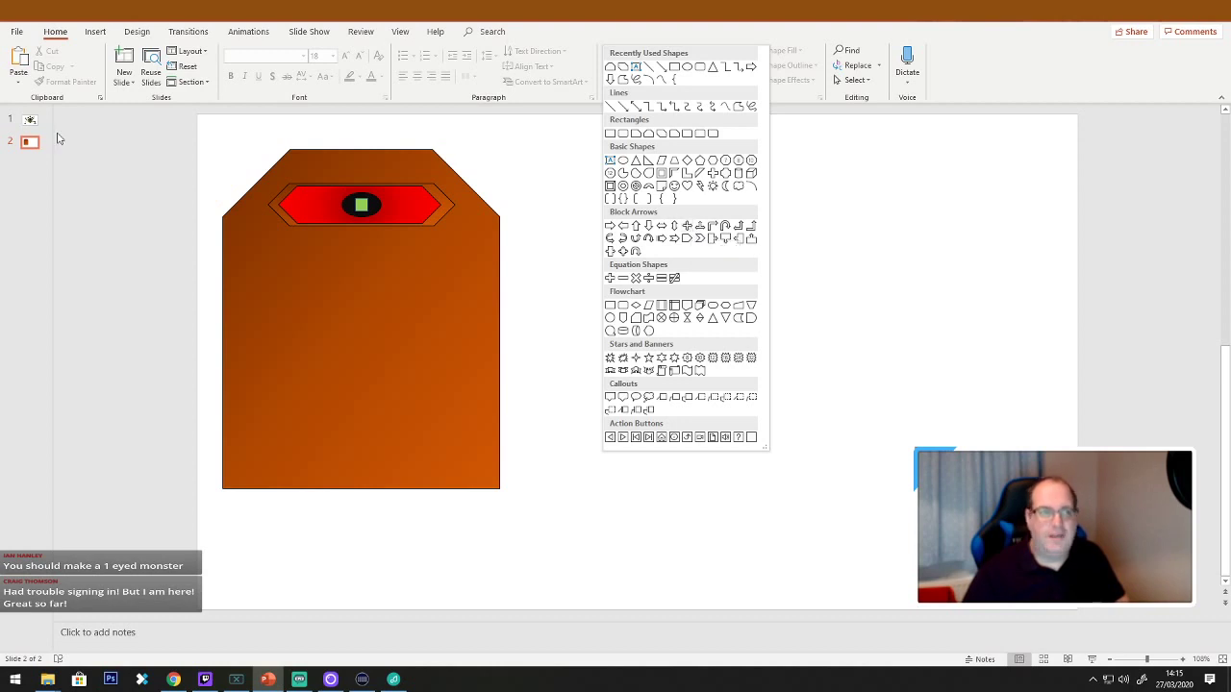
left_click(29, 122)
left_click(29, 122)
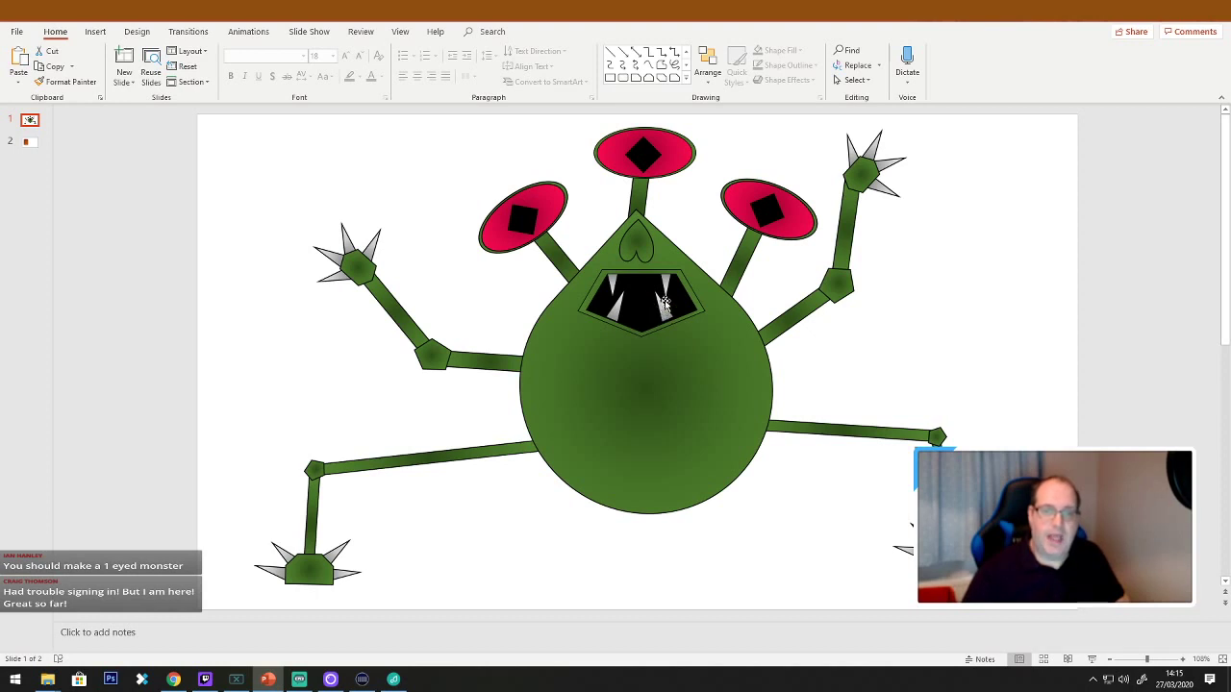
left_click(29, 142)
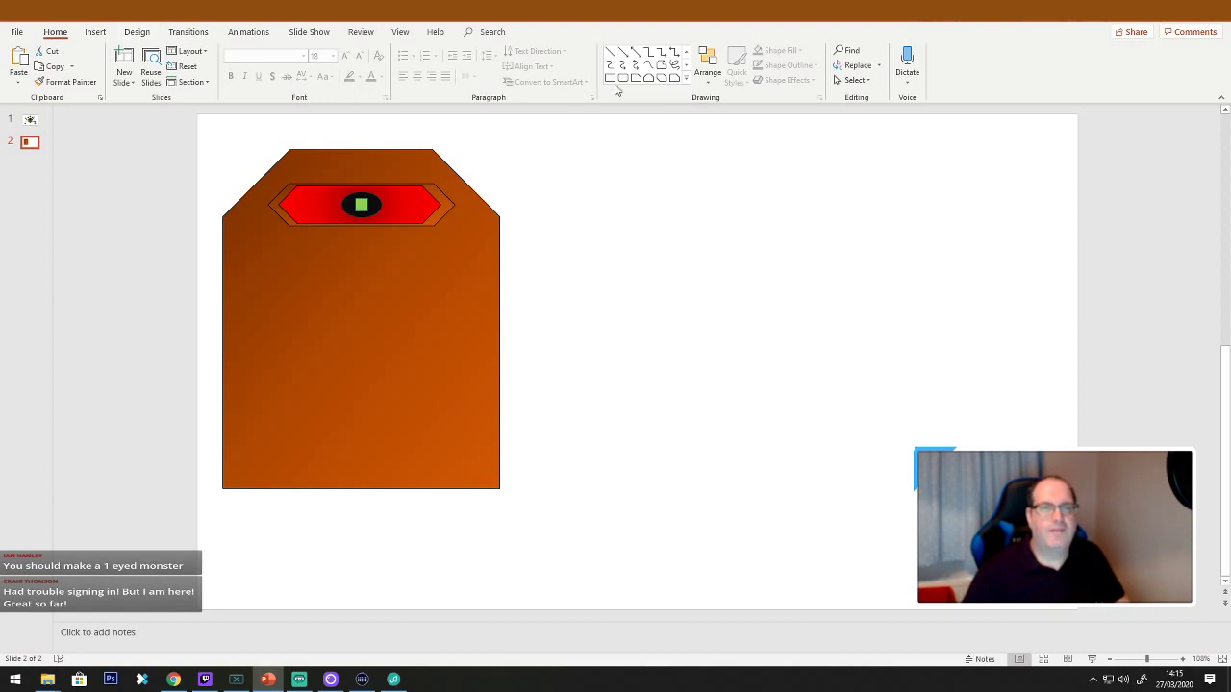
Draw a Manual Operation flowchart trapezoid to the right of the body and rotate it so its wide side faces left.
left_click(685, 81)
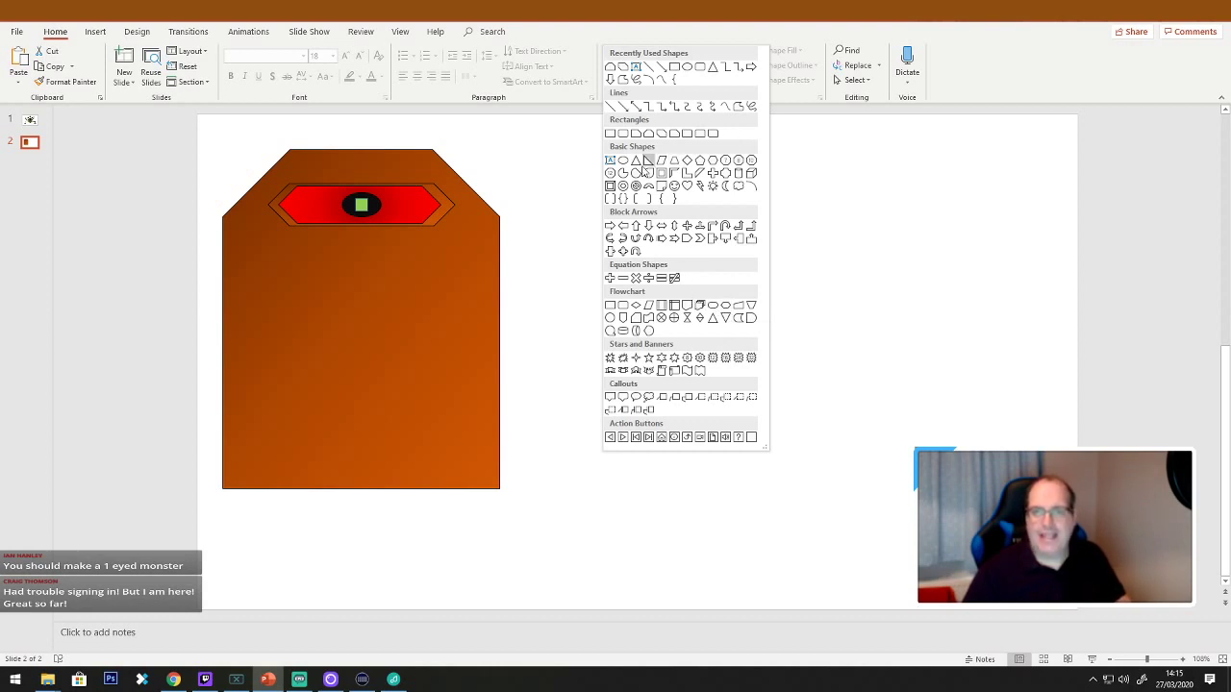
left_click(752, 306)
left_click_drag(600, 250, 700, 348)
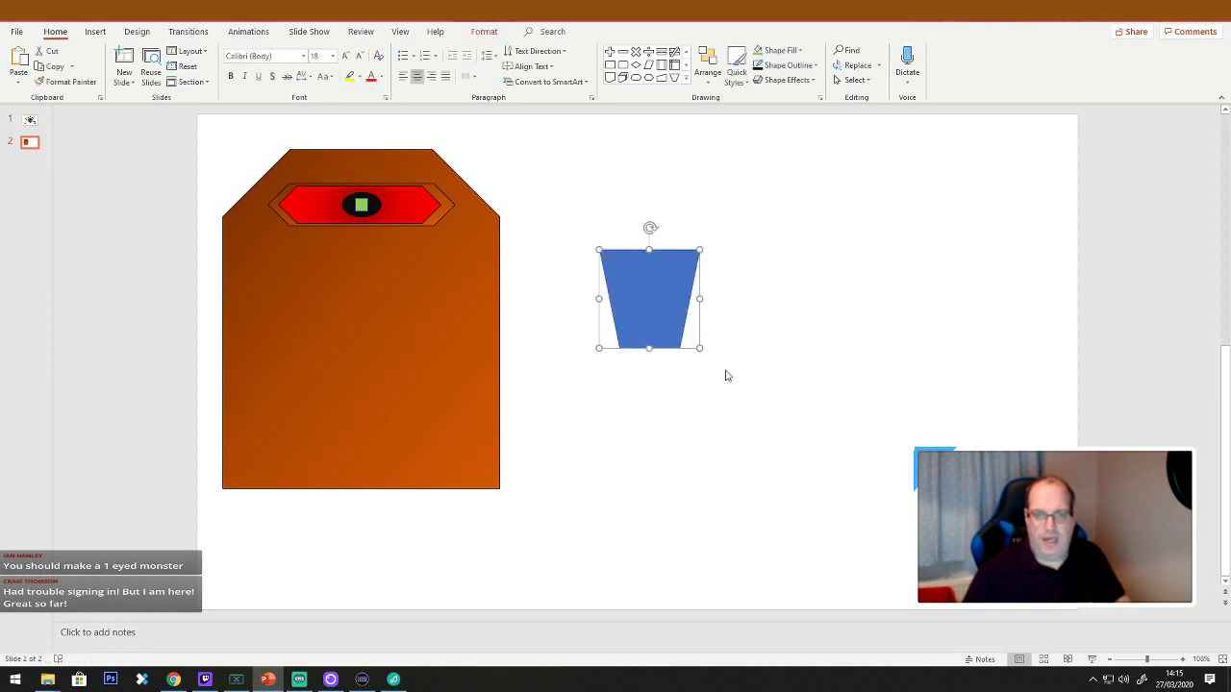
left_click_drag(657, 313, 687, 319)
left_click_drag(677, 234, 580, 295)
left_click(713, 467)
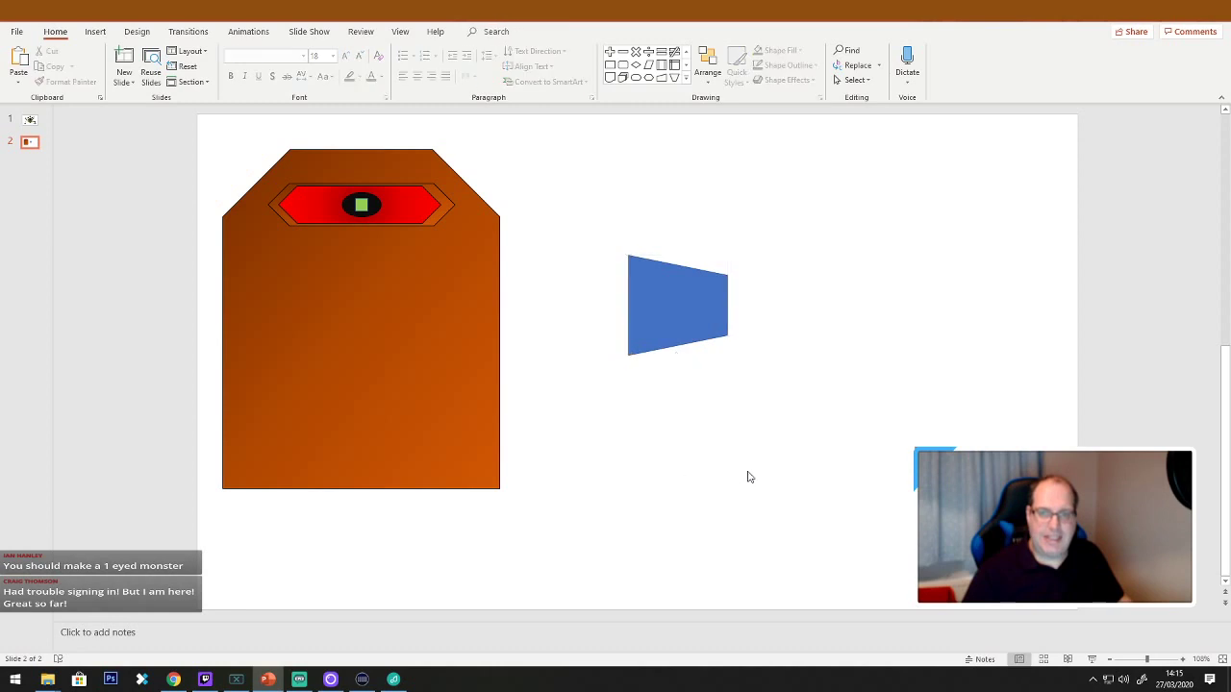
Duplicate the blue trapezoid, mirror the copy horizontally and join it to the original at their narrow sides.
left_click(680, 305)
left_click_drag(679, 305, 918, 318)
left_click(894, 357)
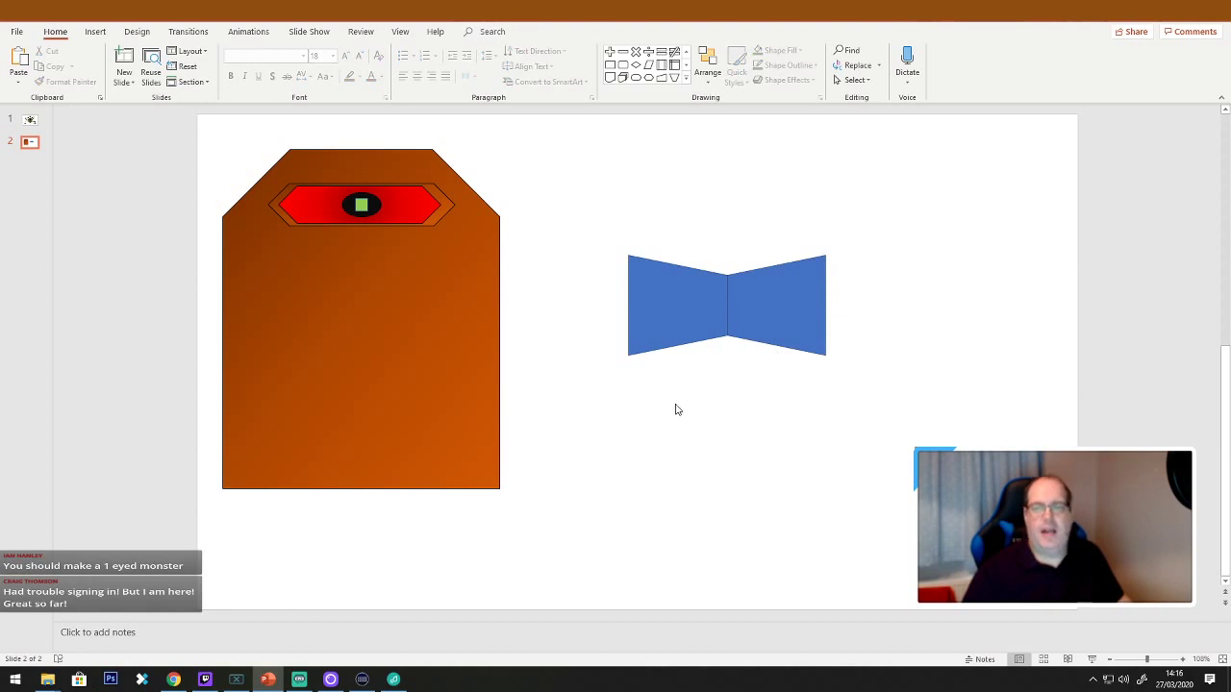
Select both trapezoids and merge them into one bow-tie shape with Combine.
left_click_drag(938, 436, 879, 375)
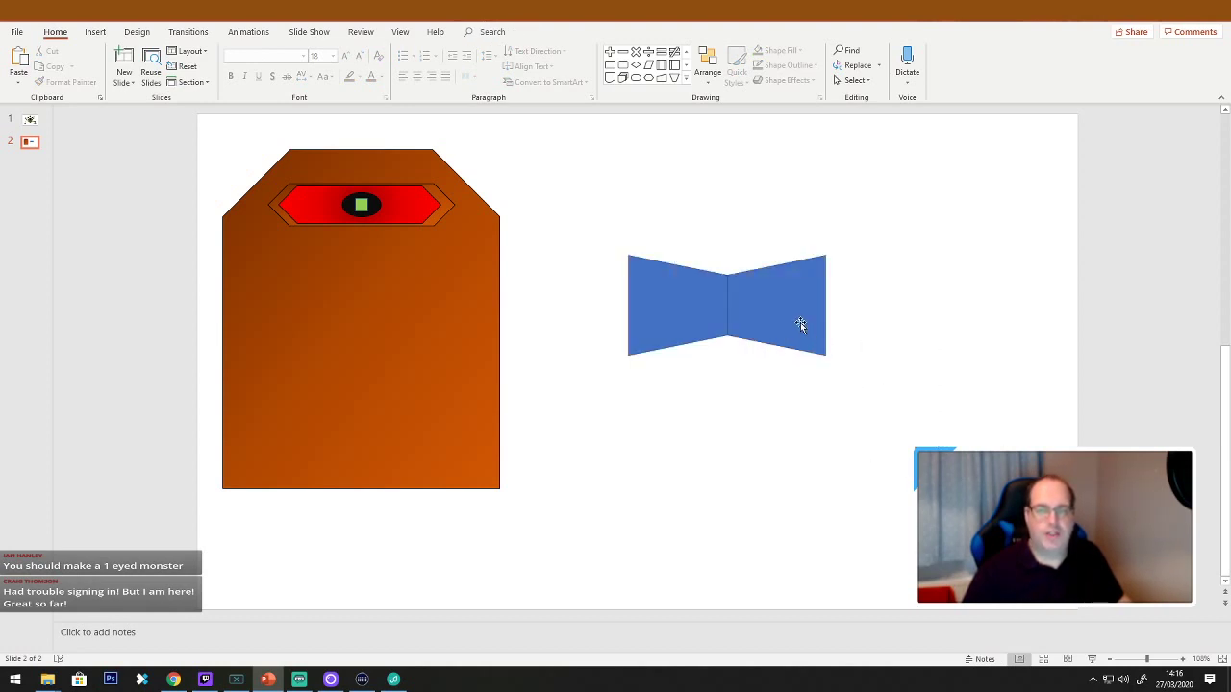
left_click(721, 323)
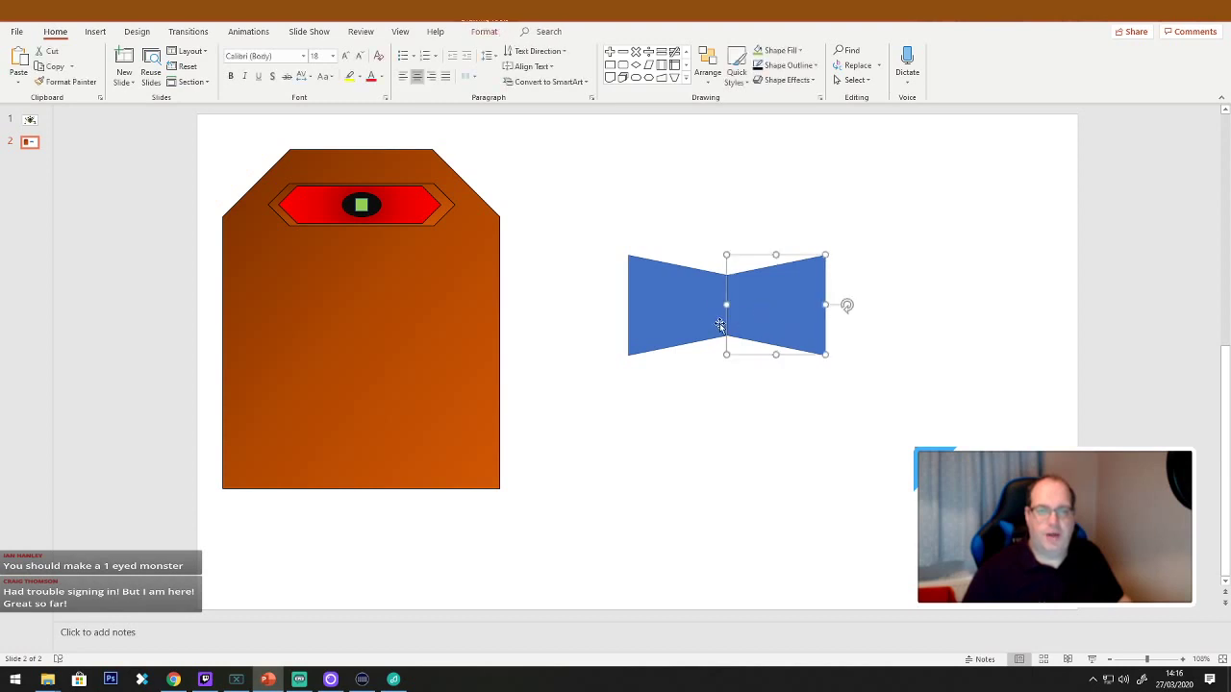
left_click(659, 306, "shift")
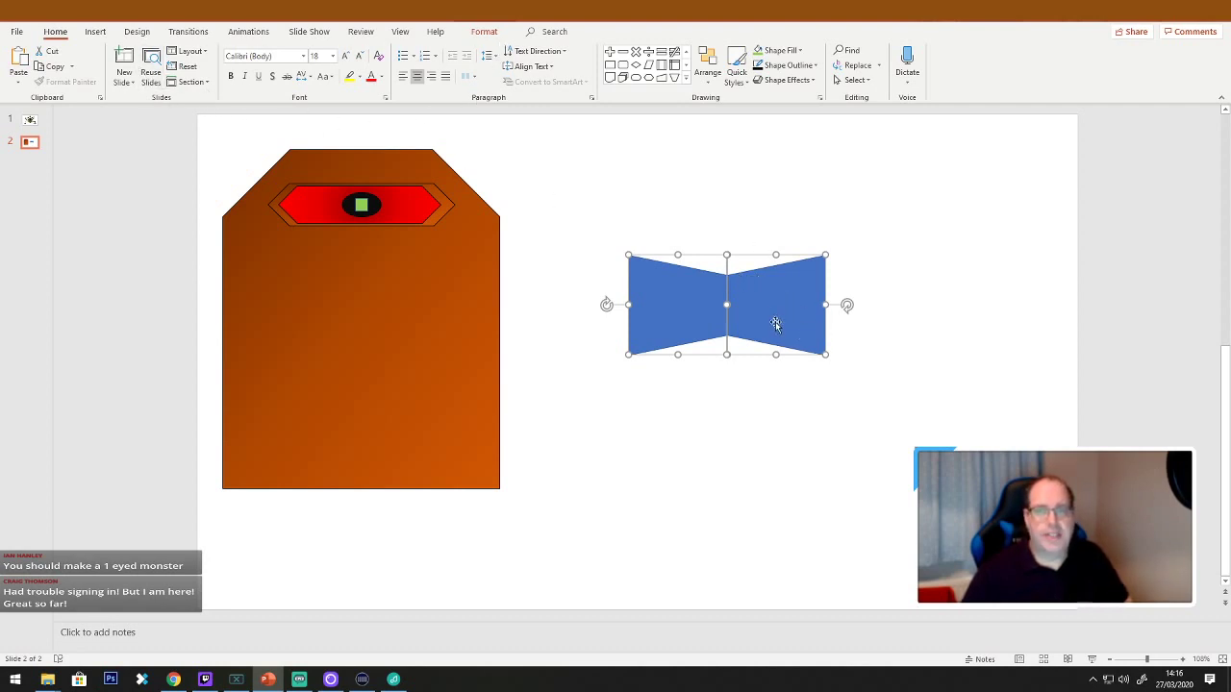
left_click(914, 340)
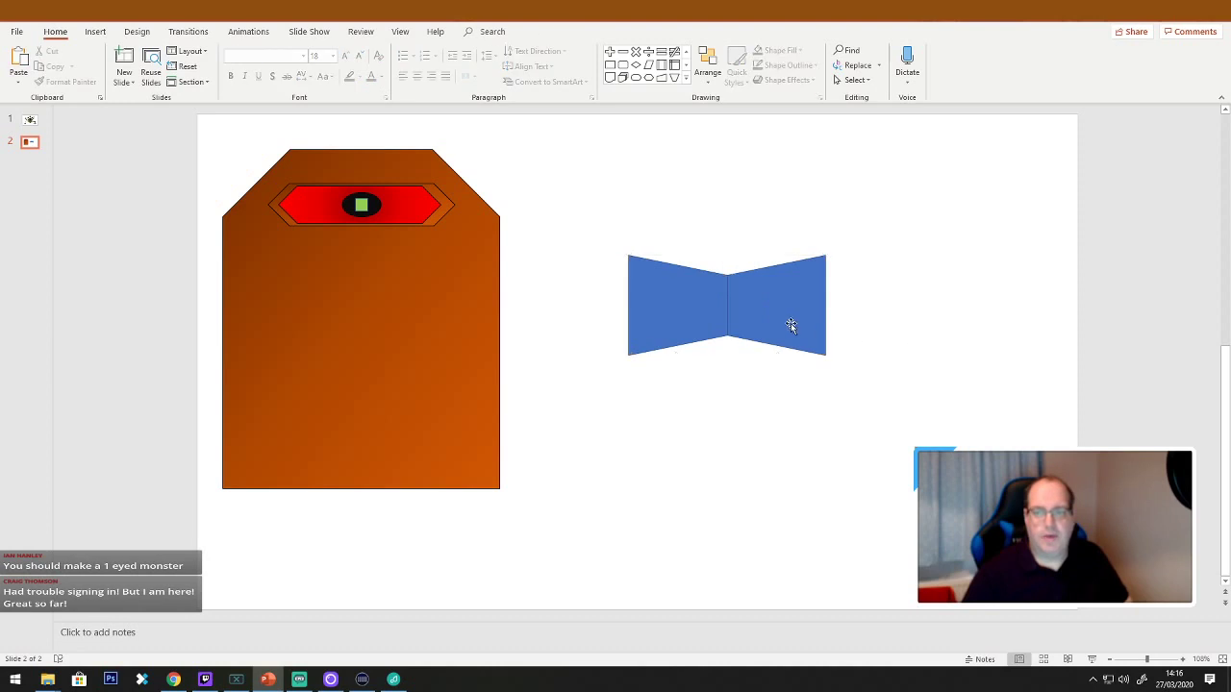
left_click(791, 323)
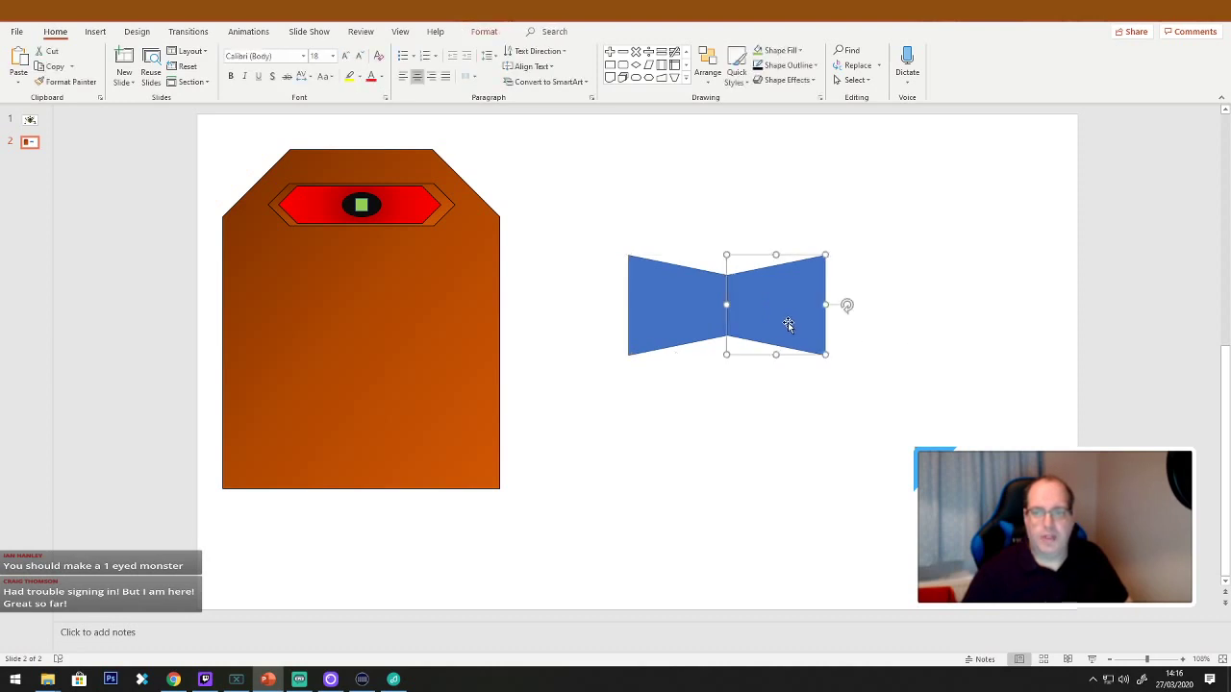
left_click(688, 301, "shift")
left_click(543, 195)
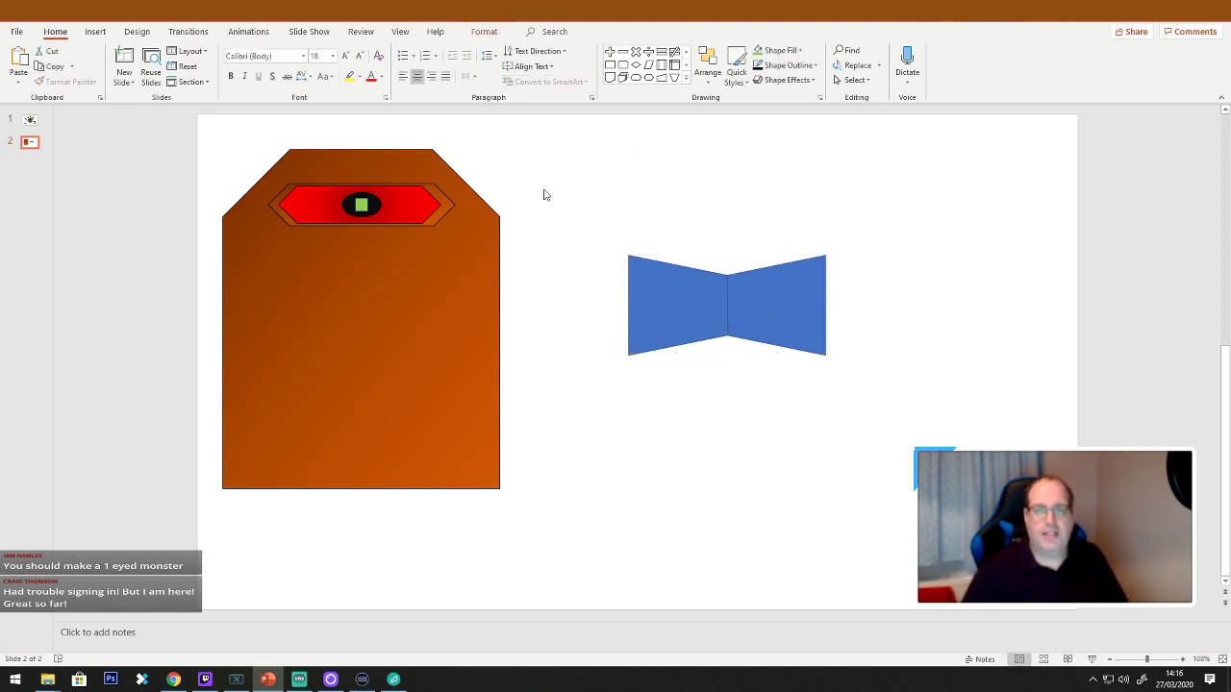
left_click_drag(543, 195, 926, 429)
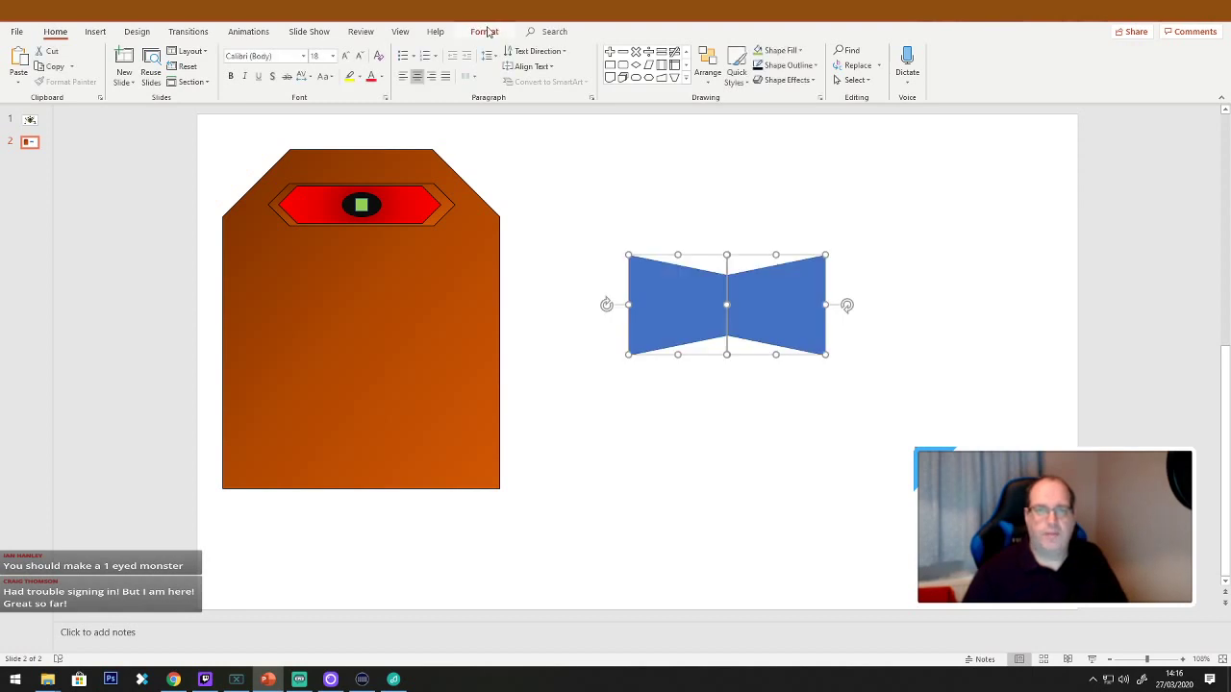
left_click(485, 31)
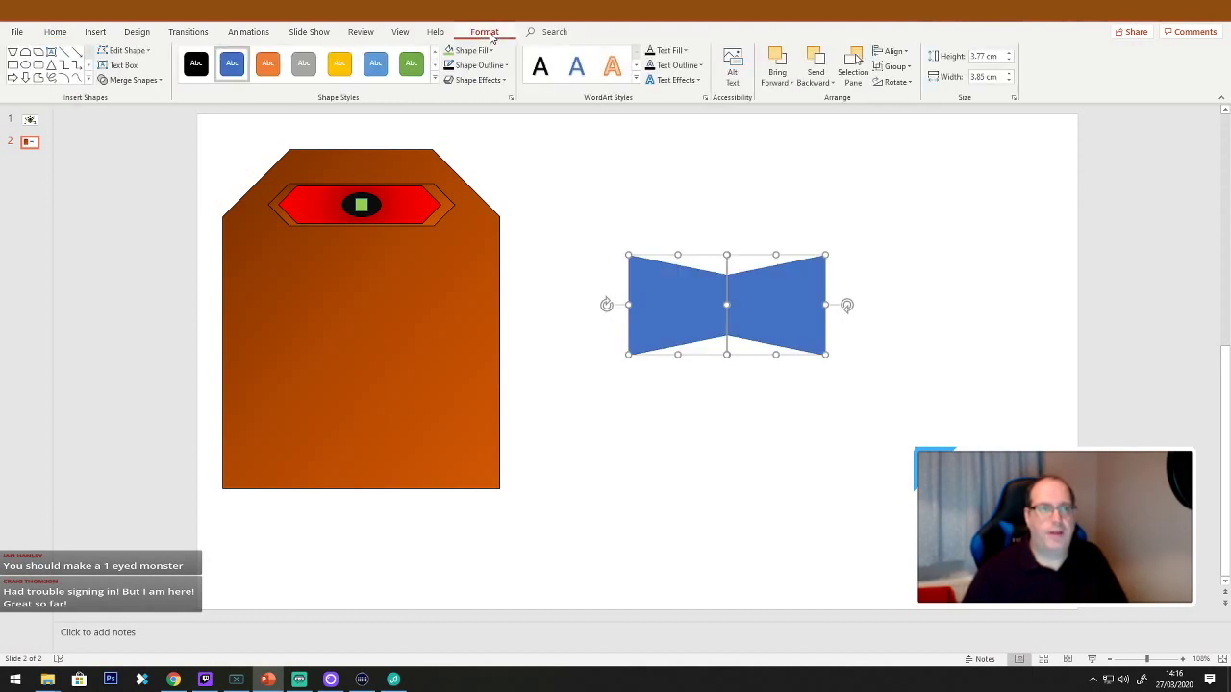
left_click(160, 81)
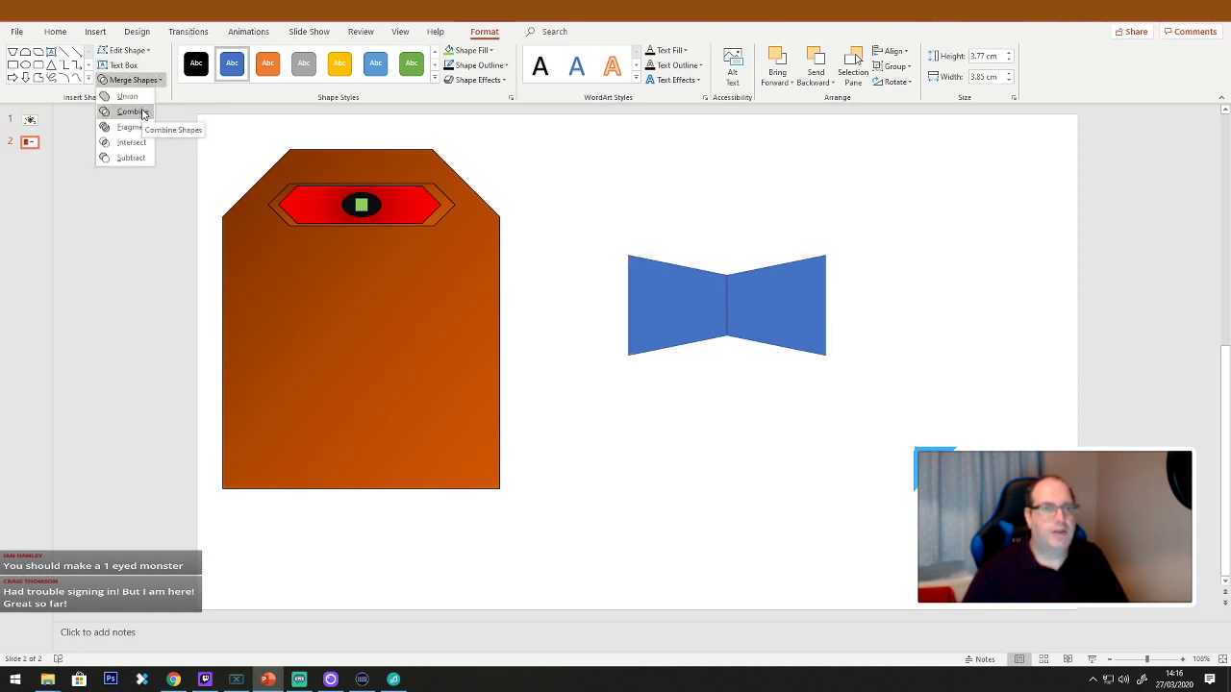
left_click(133, 112)
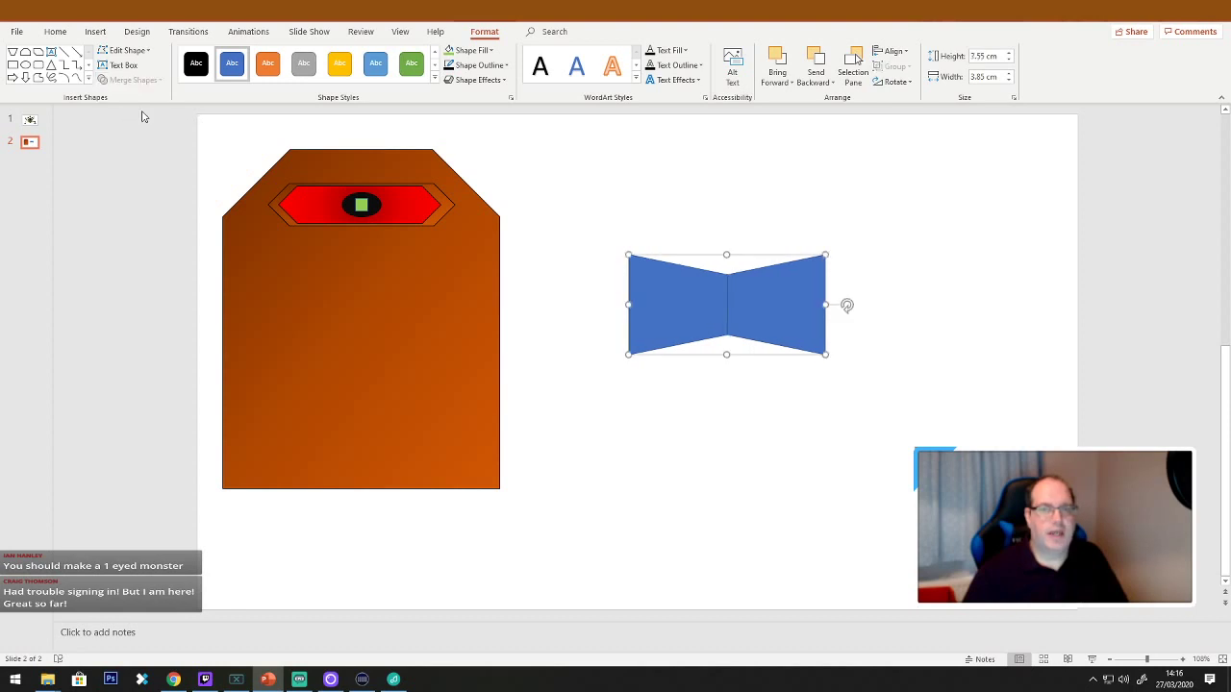
Shift the bow-tie shape slightly to the left and give it a black fill and black outline.
left_click(582, 238)
left_click(763, 321)
mouse_move(762, 317)
left_mouse_down()
mouse_move(753, 361)
mouse_move(749, 313)
left_mouse_up()
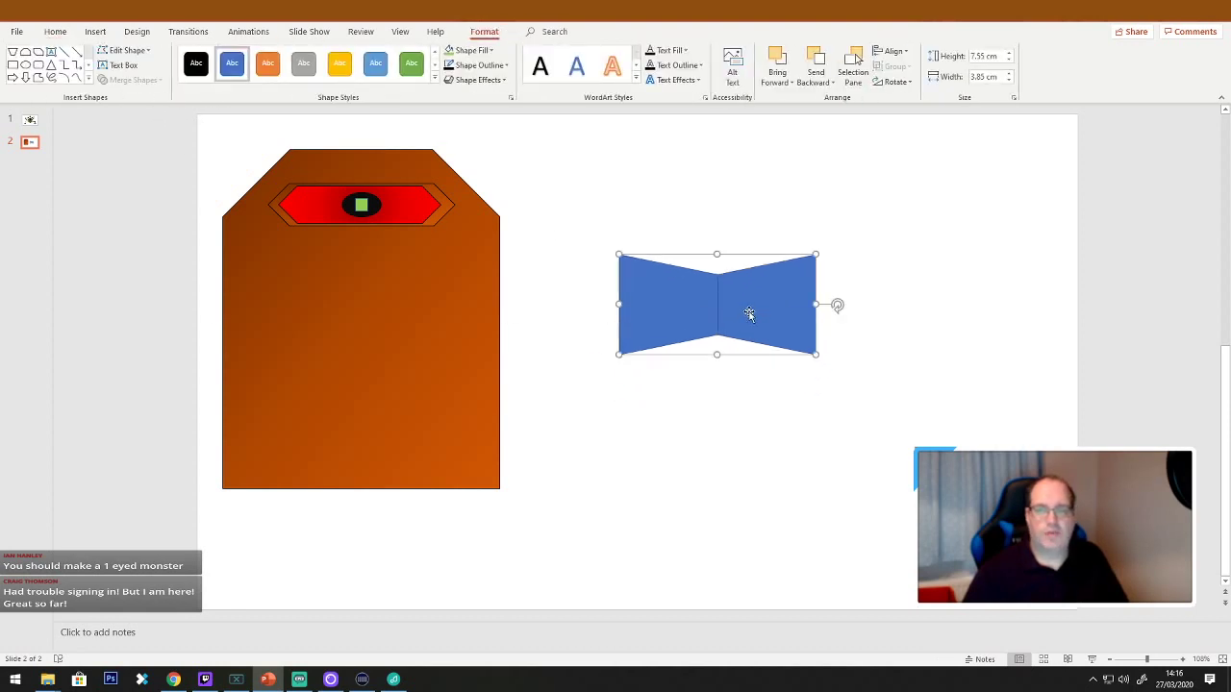
left_click(492, 51)
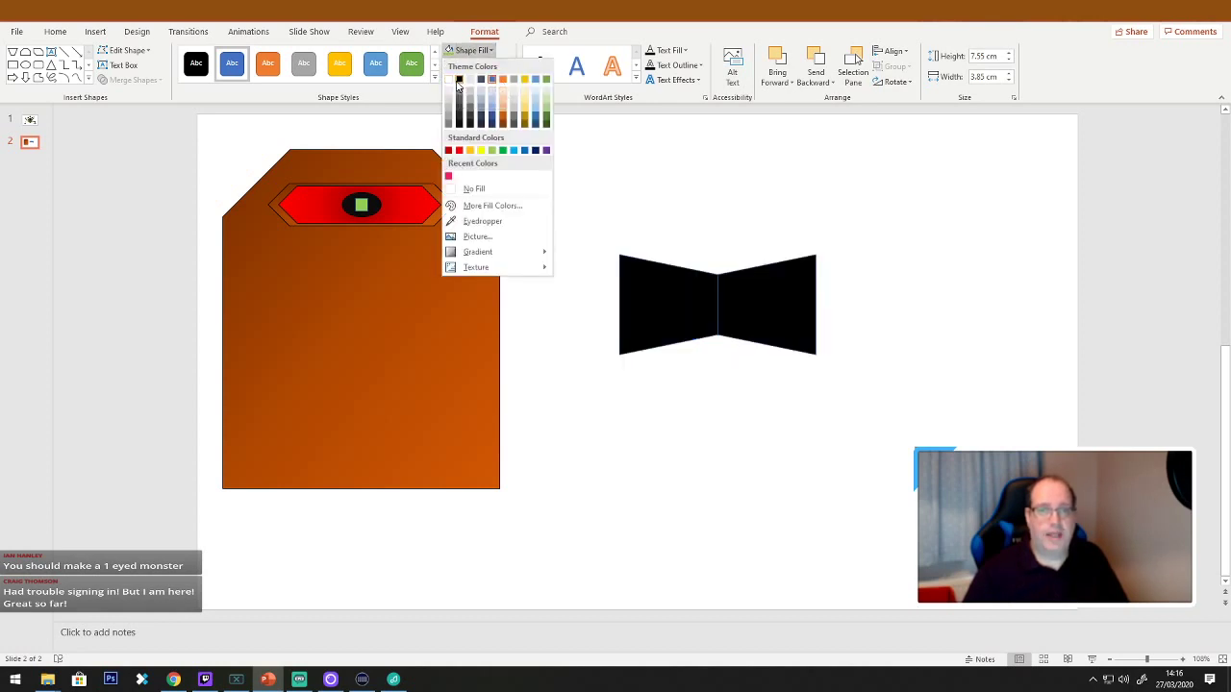
left_click(457, 81)
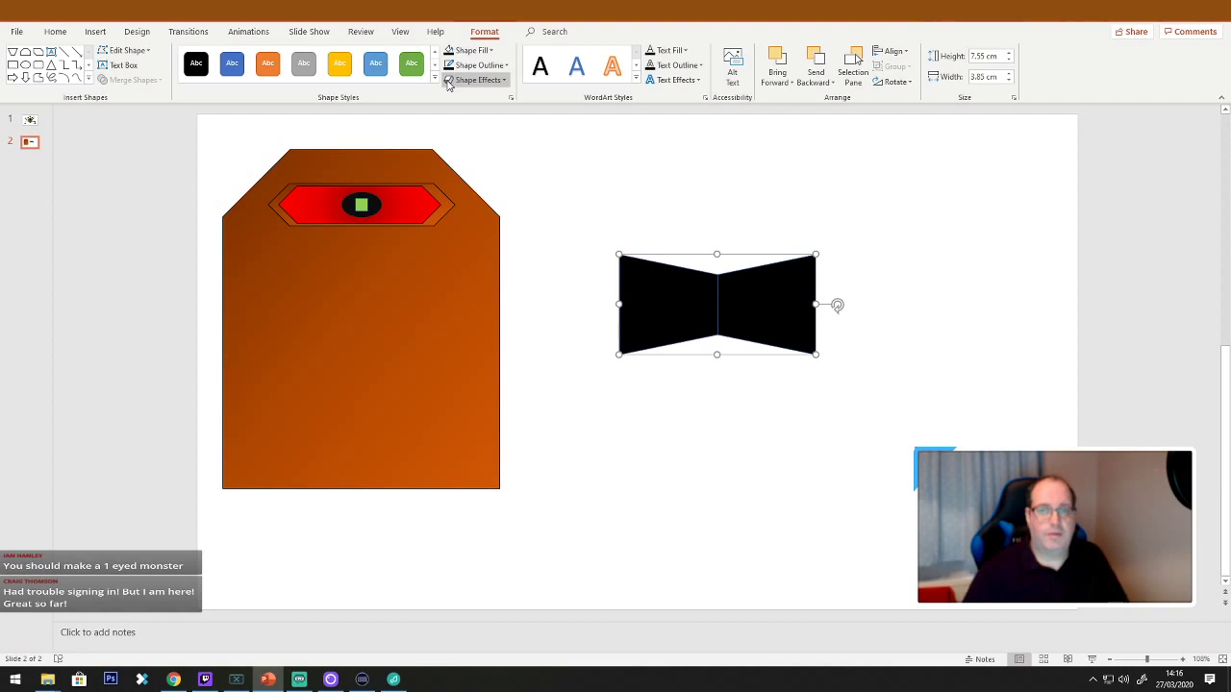
left_click(507, 65)
left_click(465, 100)
left_click(651, 202)
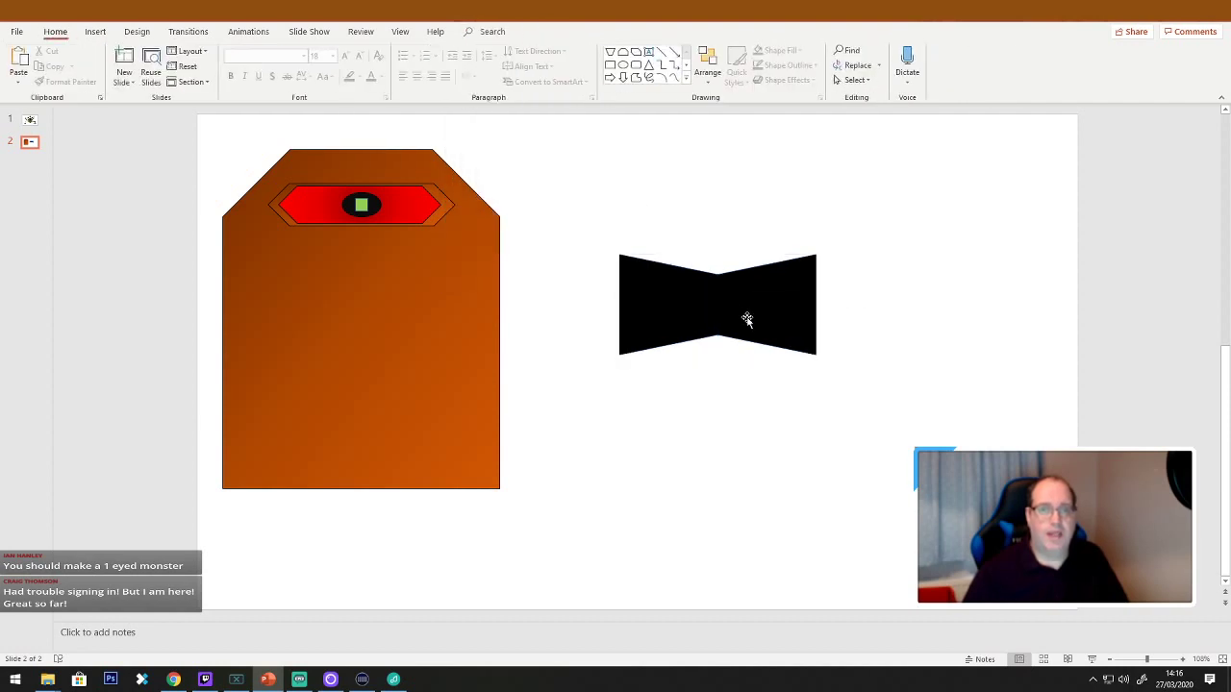
Place the black bow-tie on the body beneath the eye and enlarge it to about 7.63 × 5.88 cm.
left_click(747, 319)
left_click_drag(718, 353, 717, 387)
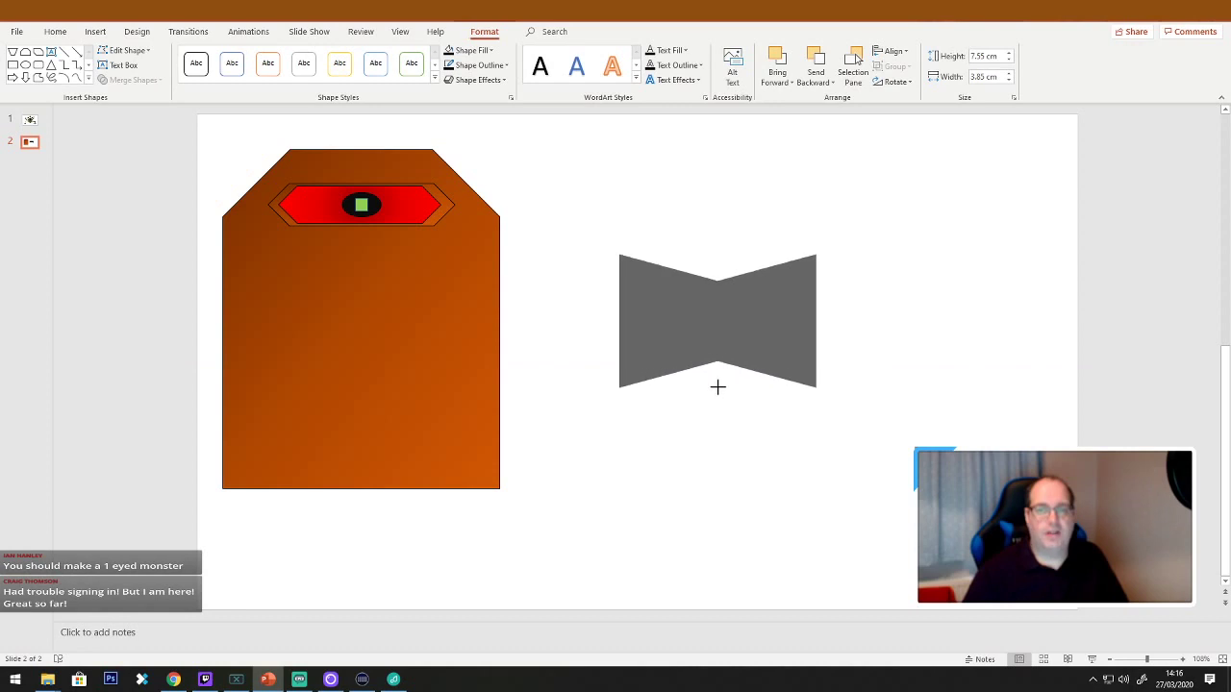
left_click_drag(733, 325, 376, 311)
left_click_drag(357, 362, 357, 375)
left_click_drag(357, 319, 358, 325)
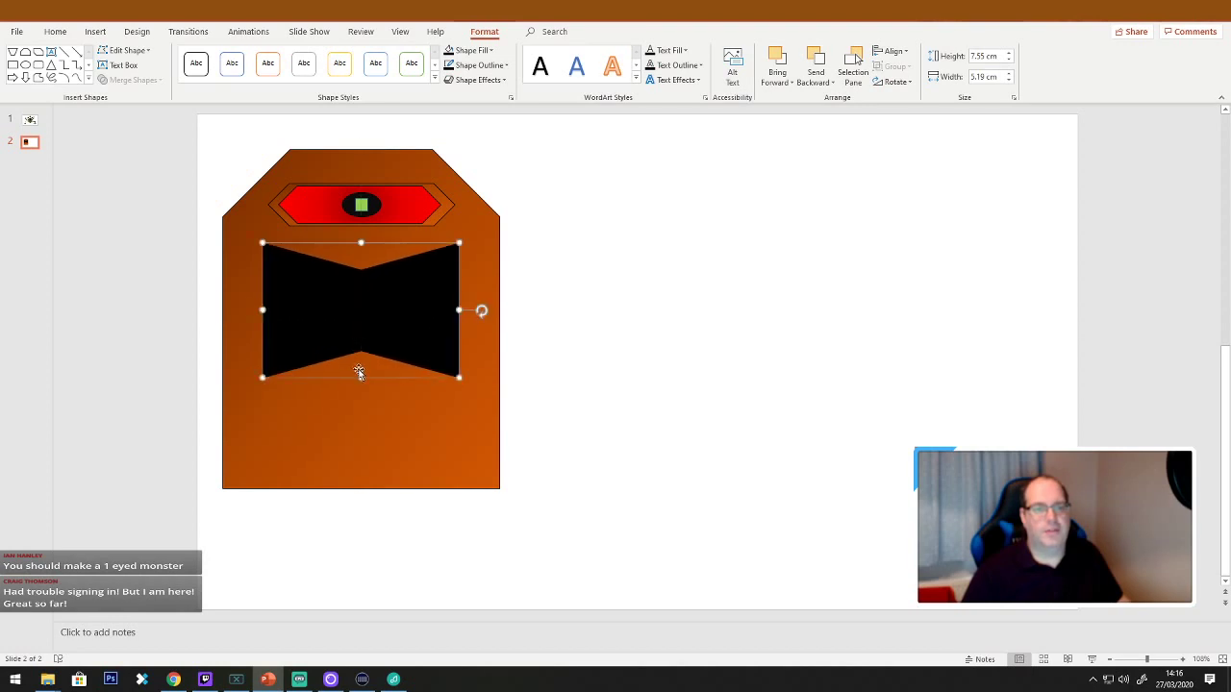
left_click_drag(360, 377, 361, 395)
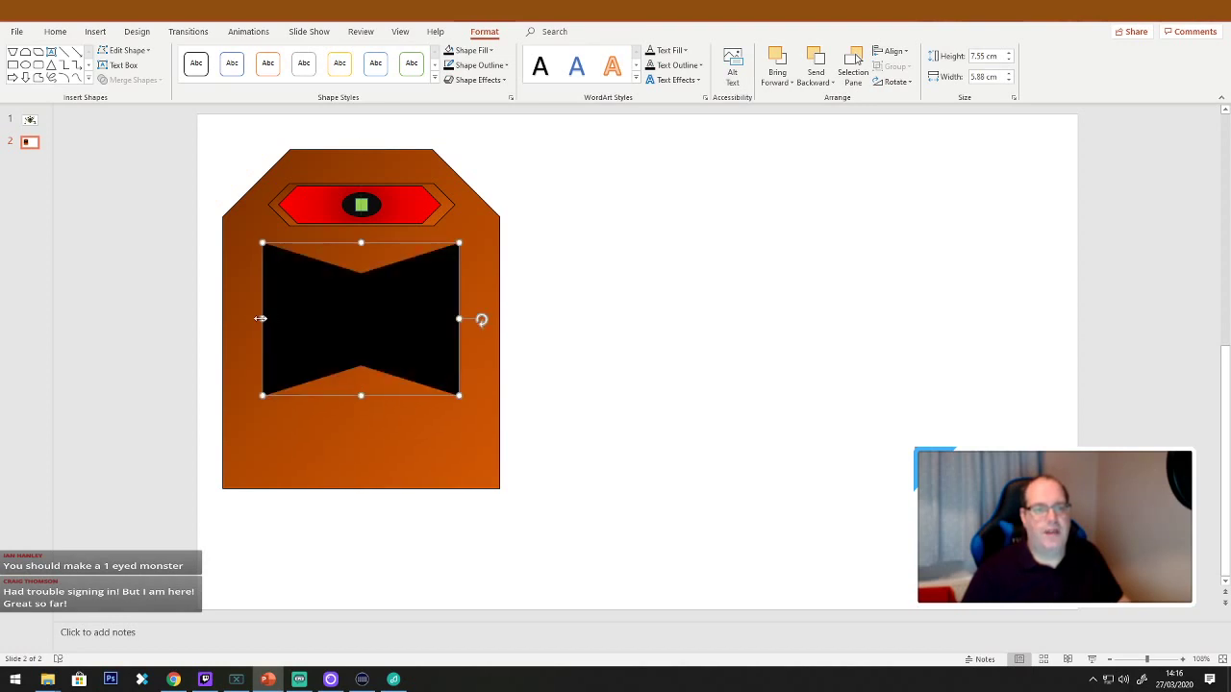
mouse_move(260, 319)
left_mouse_down()
mouse_move(249, 318)
mouse_move(261, 319)
left_mouse_up()
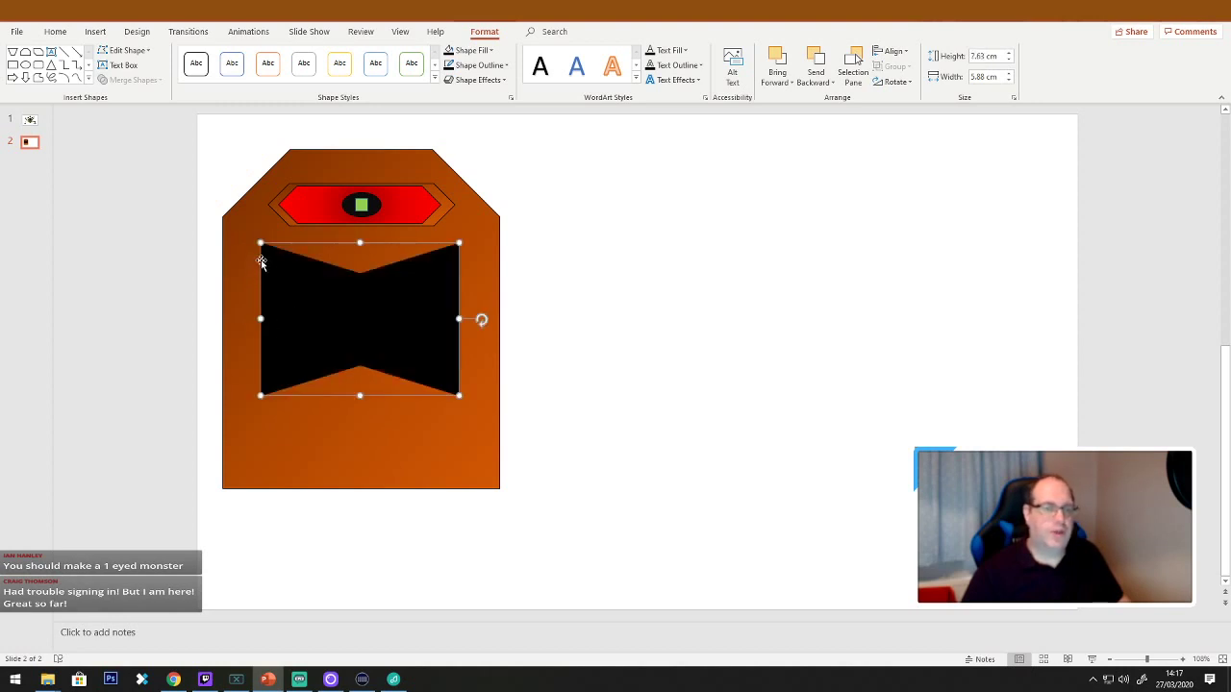
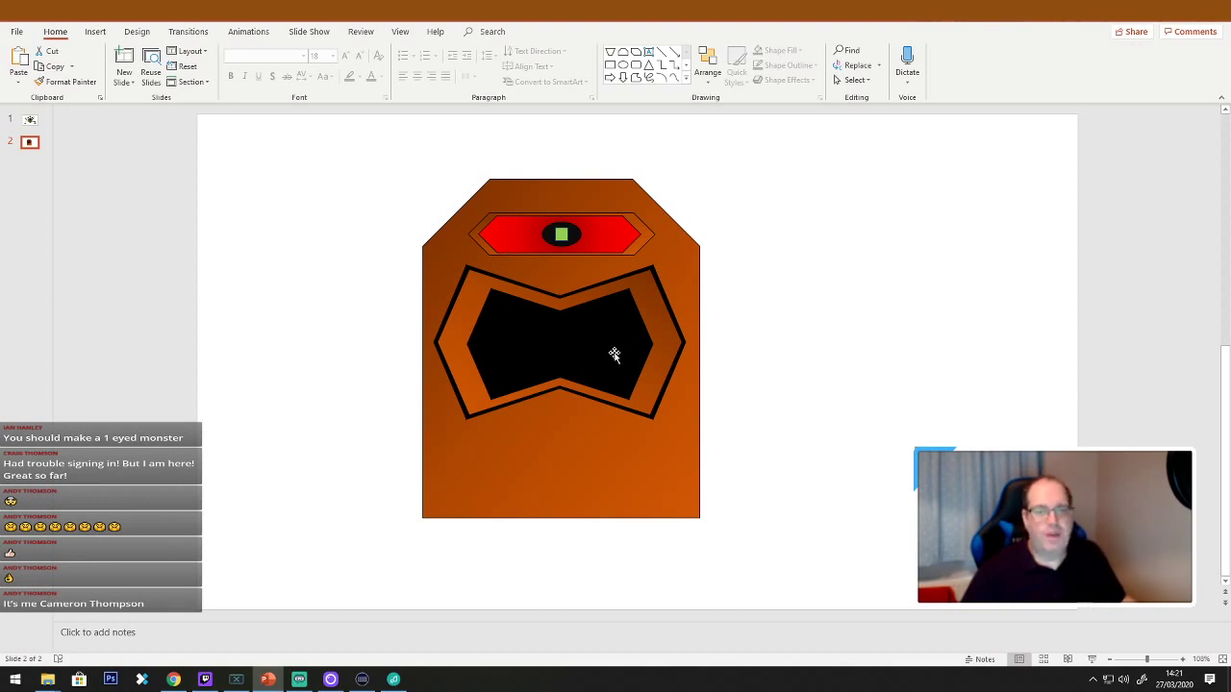
Select all of the monster's shapes and move them lower on the slide.
left_click_drag(815, 584, 316, 134)
left_click_drag(555, 472, 559, 511)
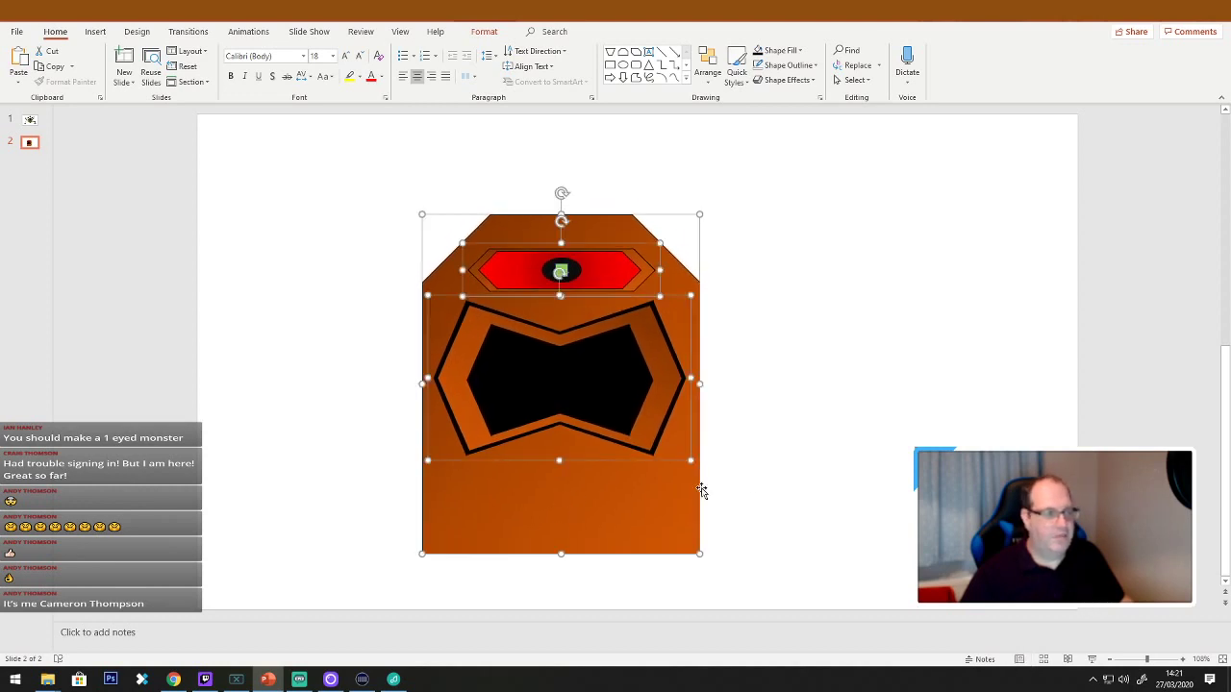
left_click(849, 486)
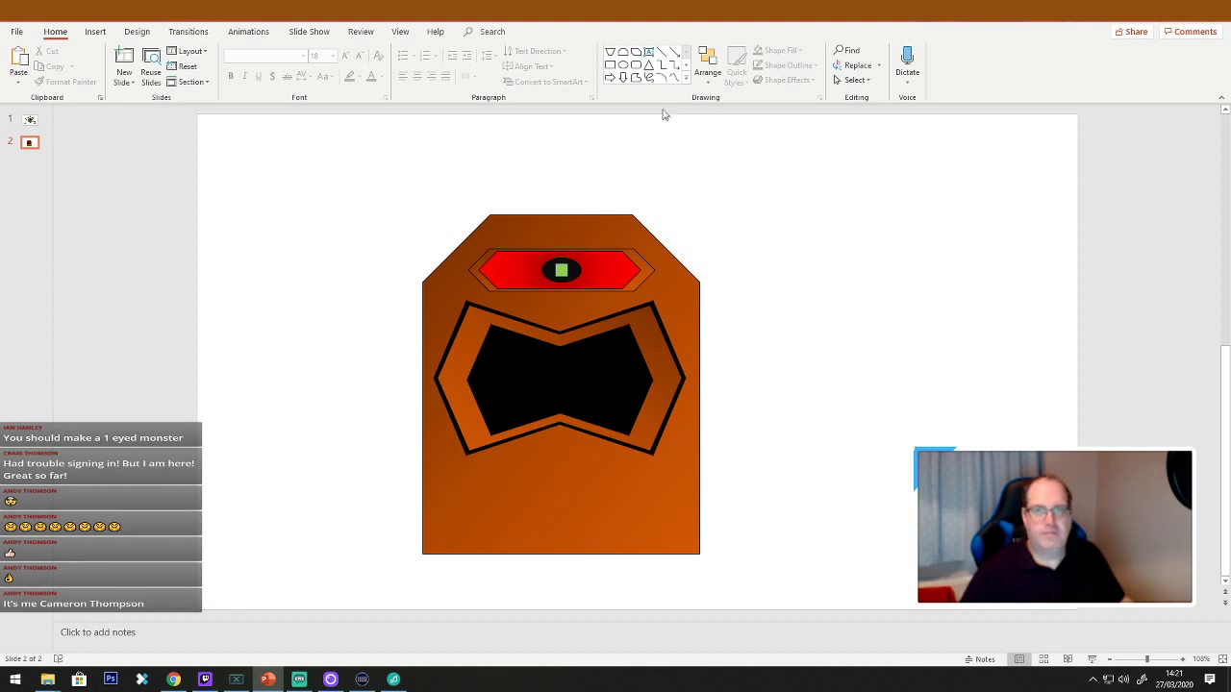
Draw a Manual Operation trapezoid right of the monster and a triangle turned upside down, with its flat edge against the trapezoid's narrow side.
left_click(649, 64)
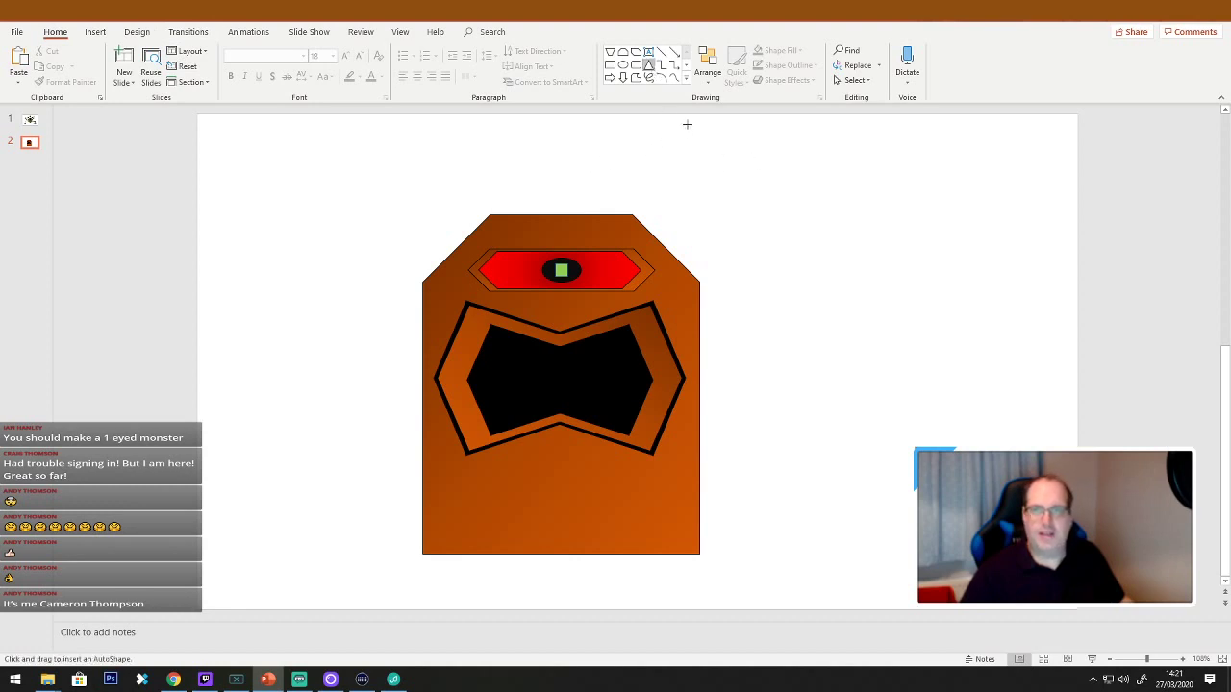
left_click(609, 55)
mouse_move(765, 173)
left_mouse_down()
mouse_move(827, 282)
mouse_move(900, 313)
left_mouse_up()
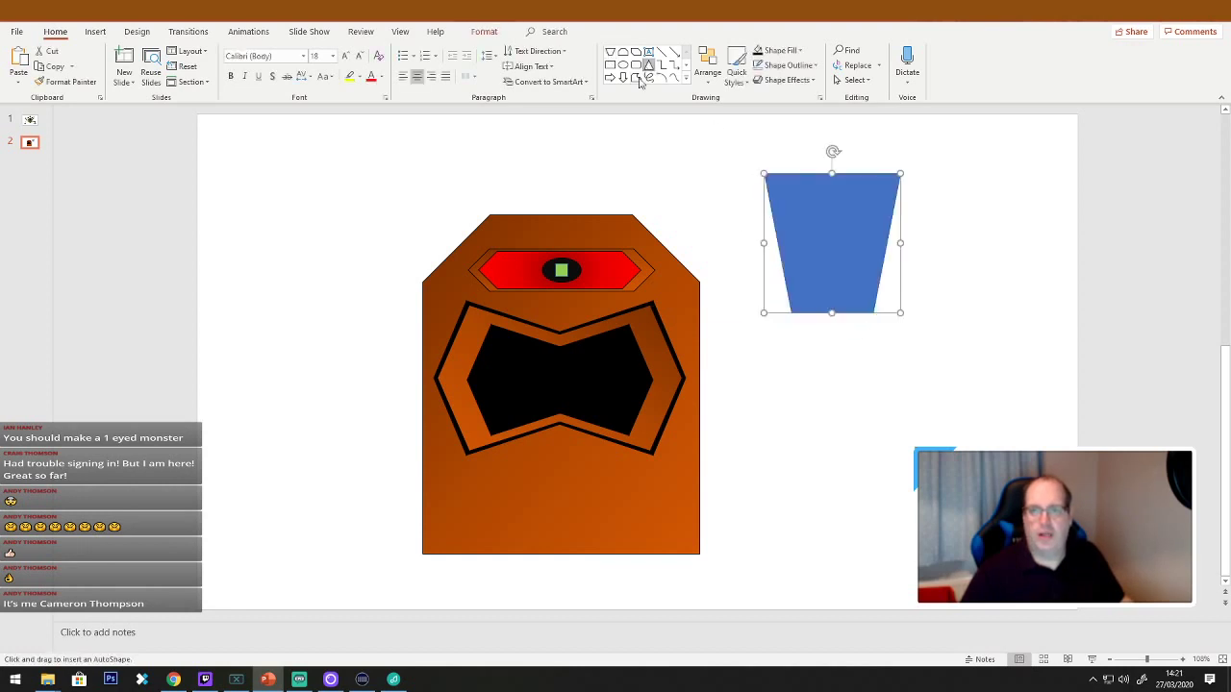
left_click_drag(796, 348, 878, 524)
left_click_drag(839, 324, 827, 549)
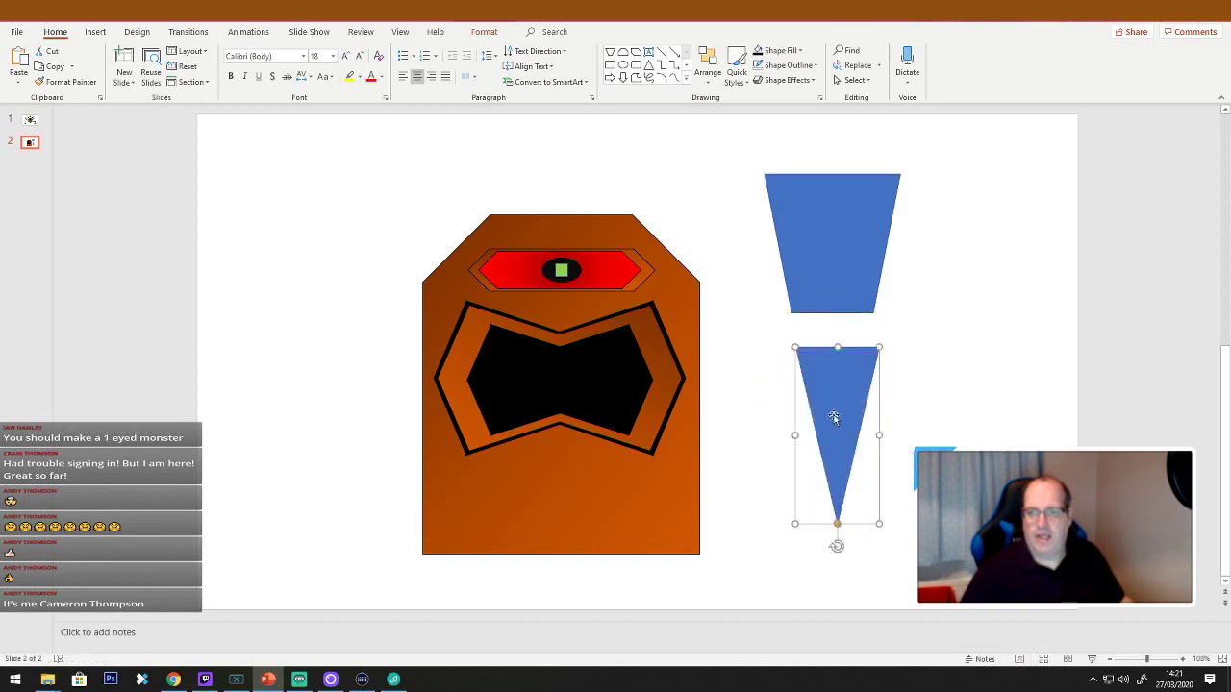
left_click_drag(835, 417, 831, 382)
left_click(951, 412)
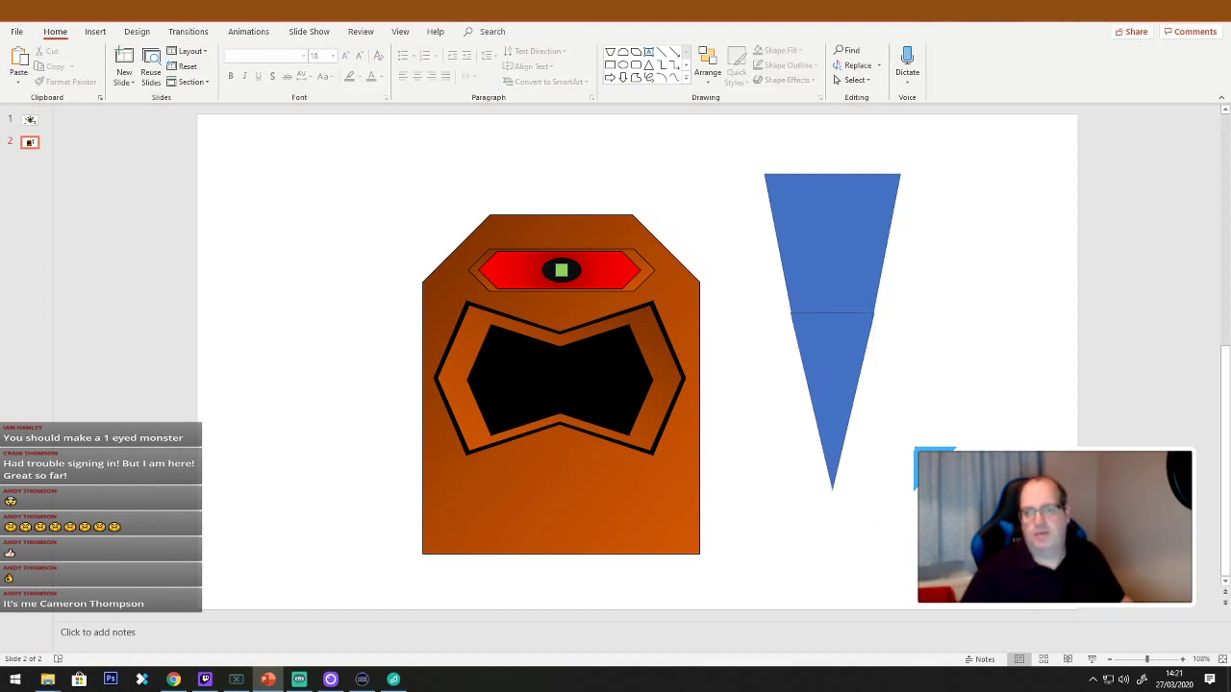
Widen the new trapezoid on both sides so it overhangs the triangle beneath it.
left_click(789, 252)
left_click_drag(763, 243, 730, 243)
left_click_drag(899, 243, 929, 243)
left_click(962, 394)
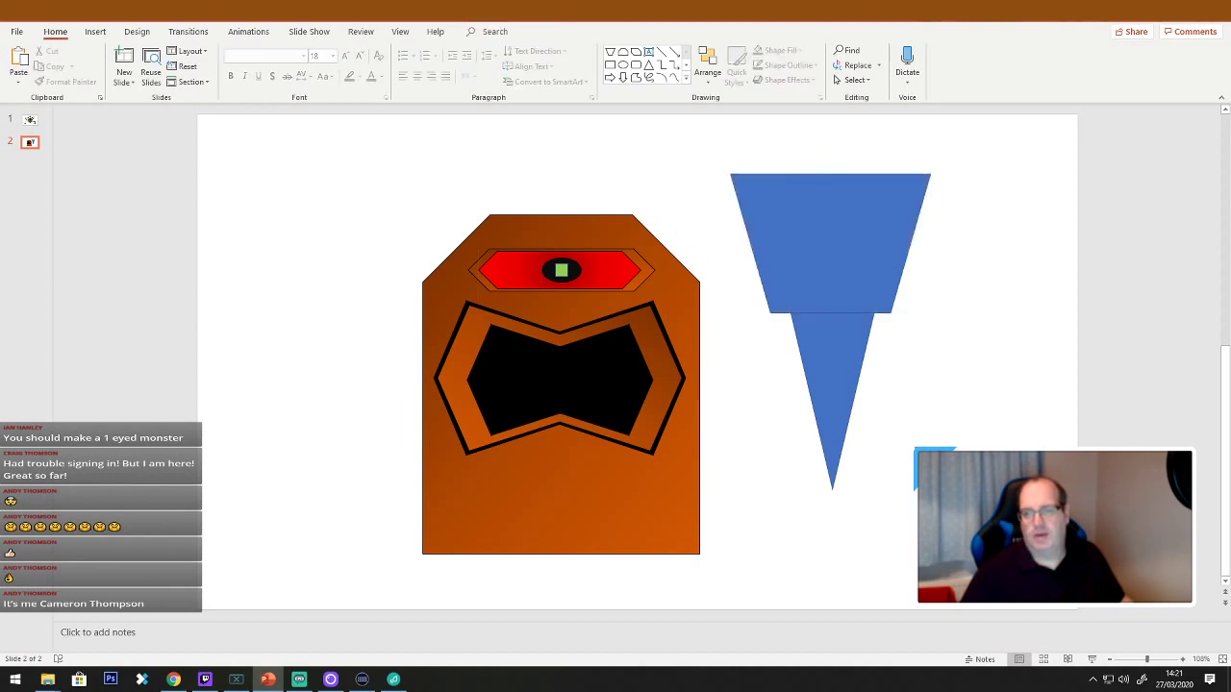
Select the trapezoid and triangle together and rotate both by 180 degrees.
left_click(836, 331)
left_click(777, 247)
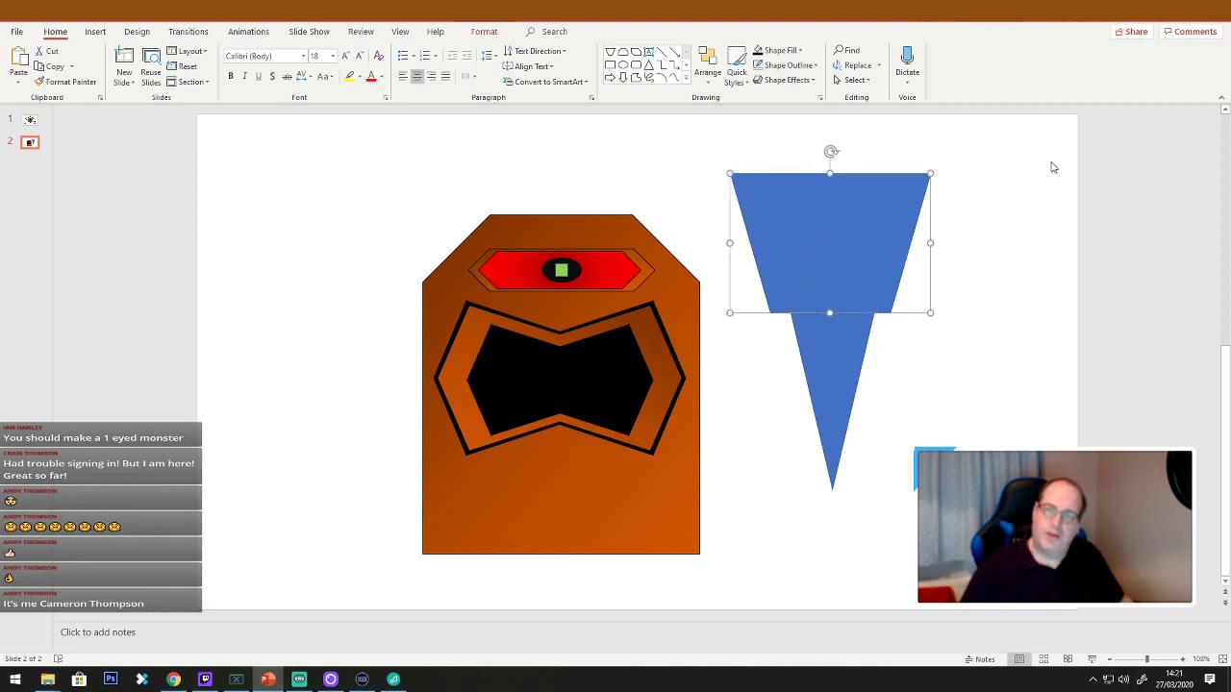
left_click_drag(1003, 141, 646, 609)
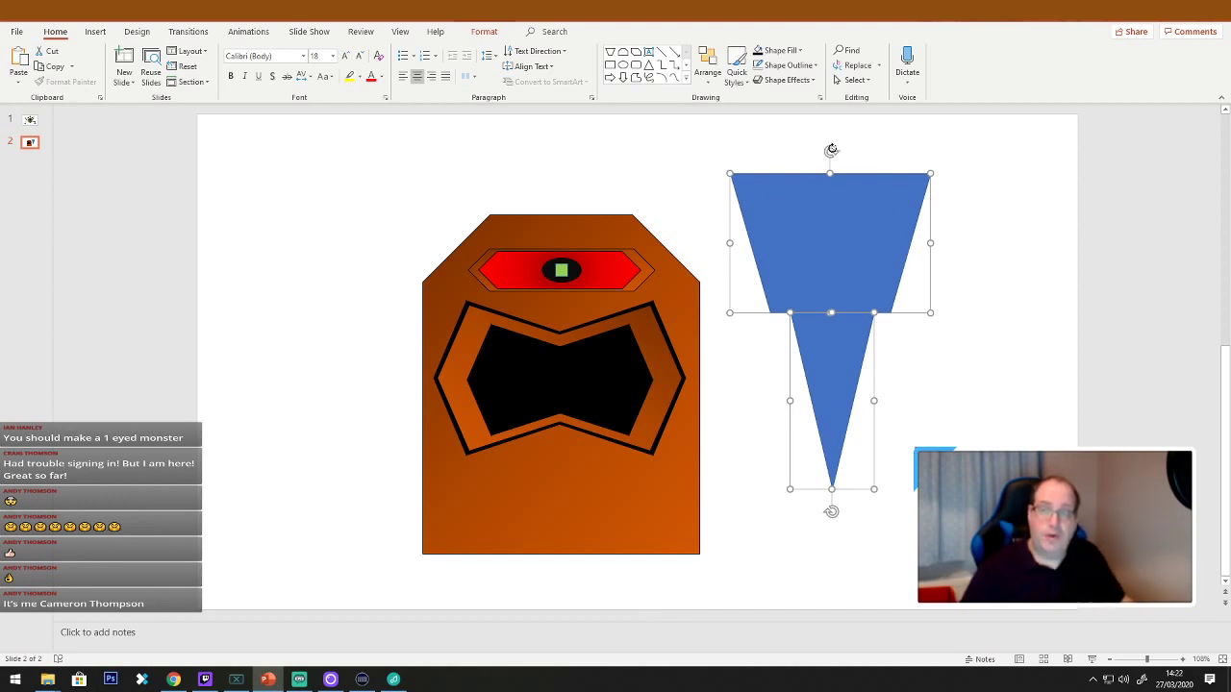
left_click_drag(831, 149, 816, 359)
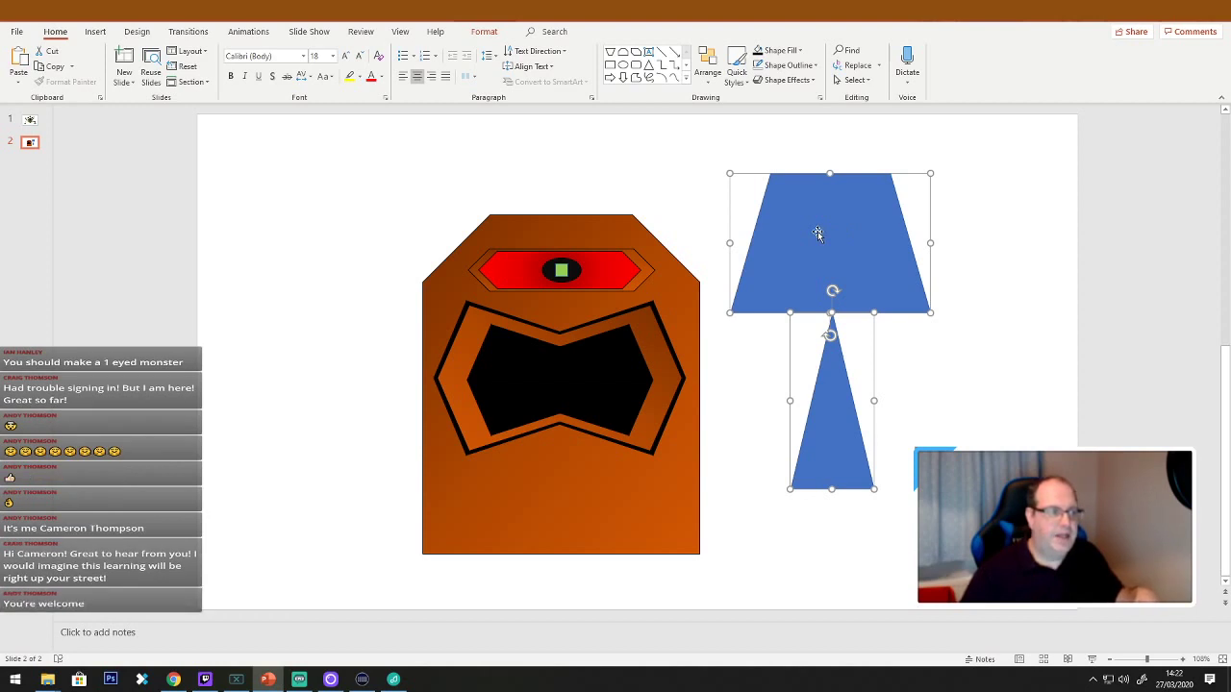
left_click(951, 429)
Position the triangle above the trapezoid, flatten the trapezoid and widen it on both sides.
left_click_drag(863, 282, 833, 387)
left_click(838, 356)
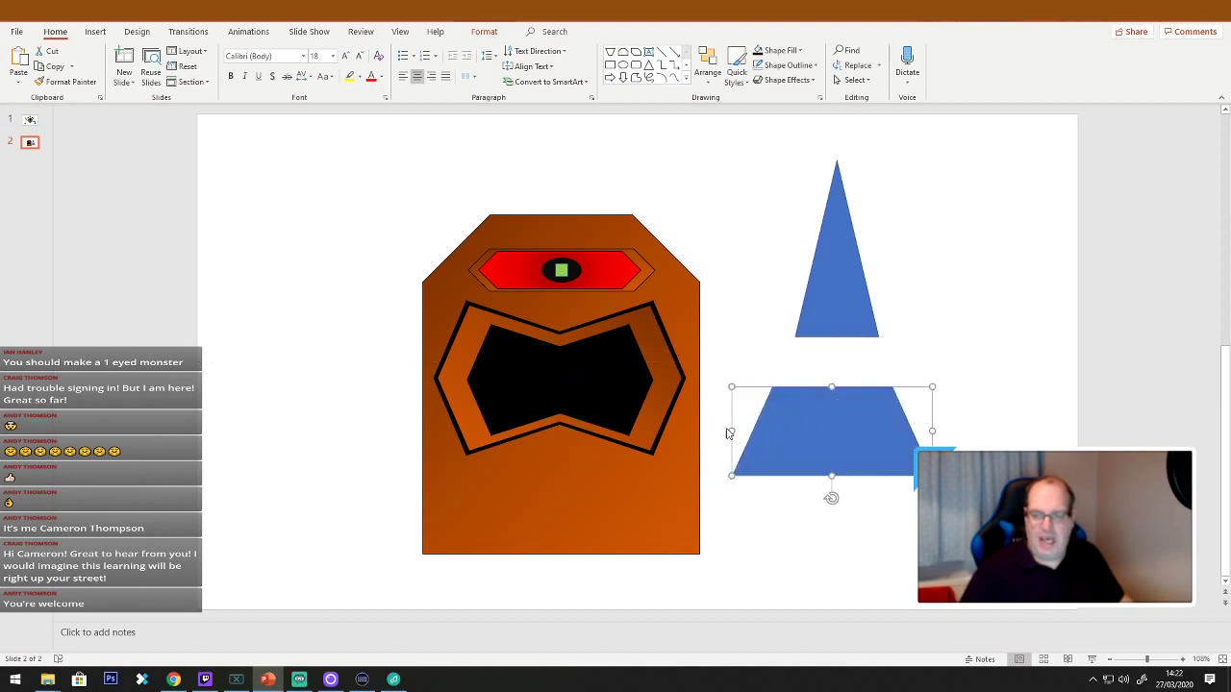
left_click(728, 433)
left_click(759, 439)
left_click_drag(731, 430, 723, 429)
left_click_drag(932, 431, 951, 431)
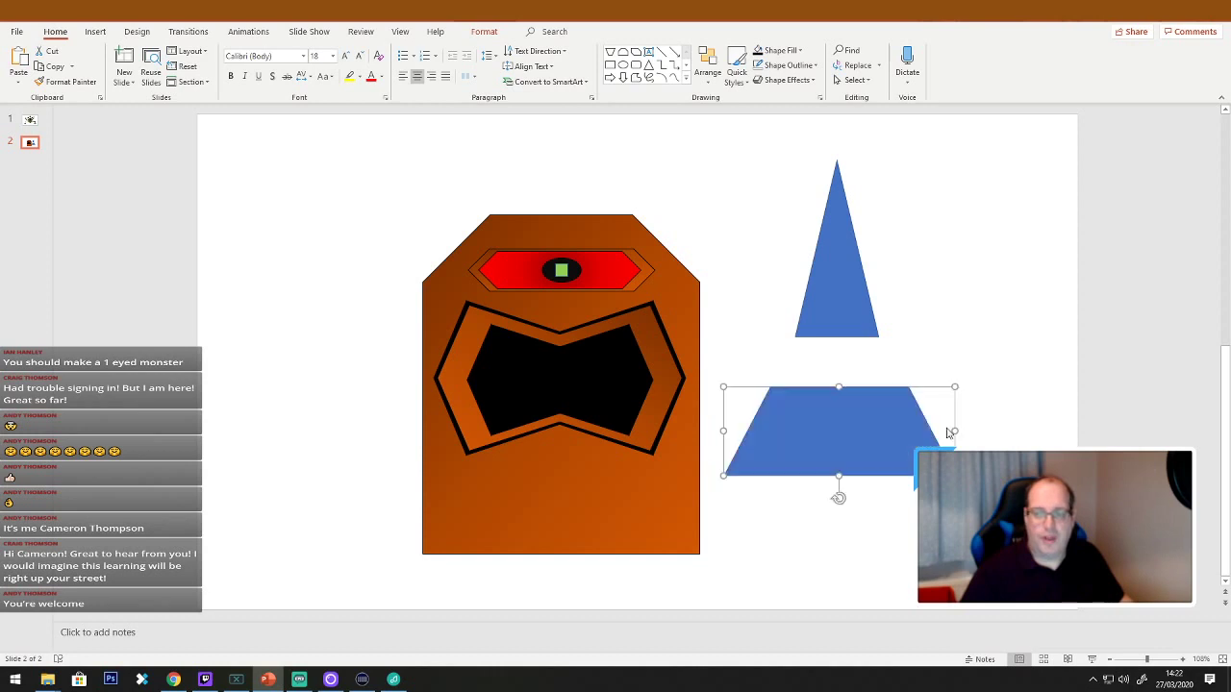
Move the blue trapezoid lower on the slide, leaving a gap beneath the triangle.
left_click_drag(846, 423, 851, 214)
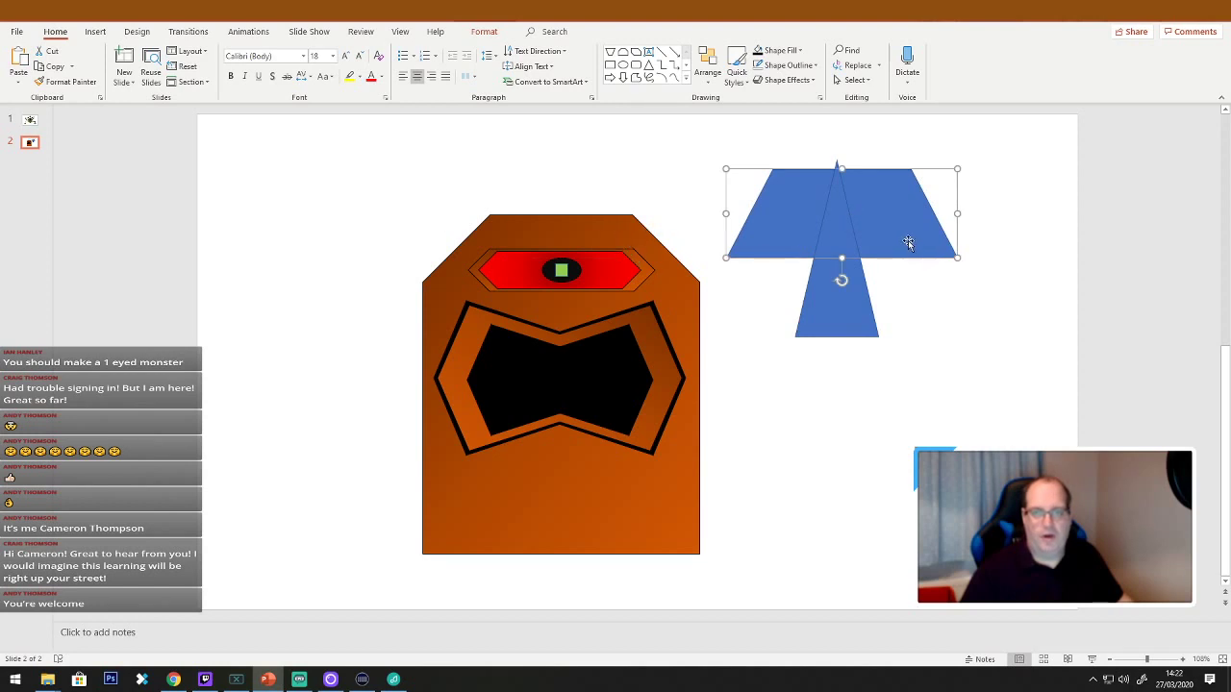
left_click_drag(908, 242, 918, 489)
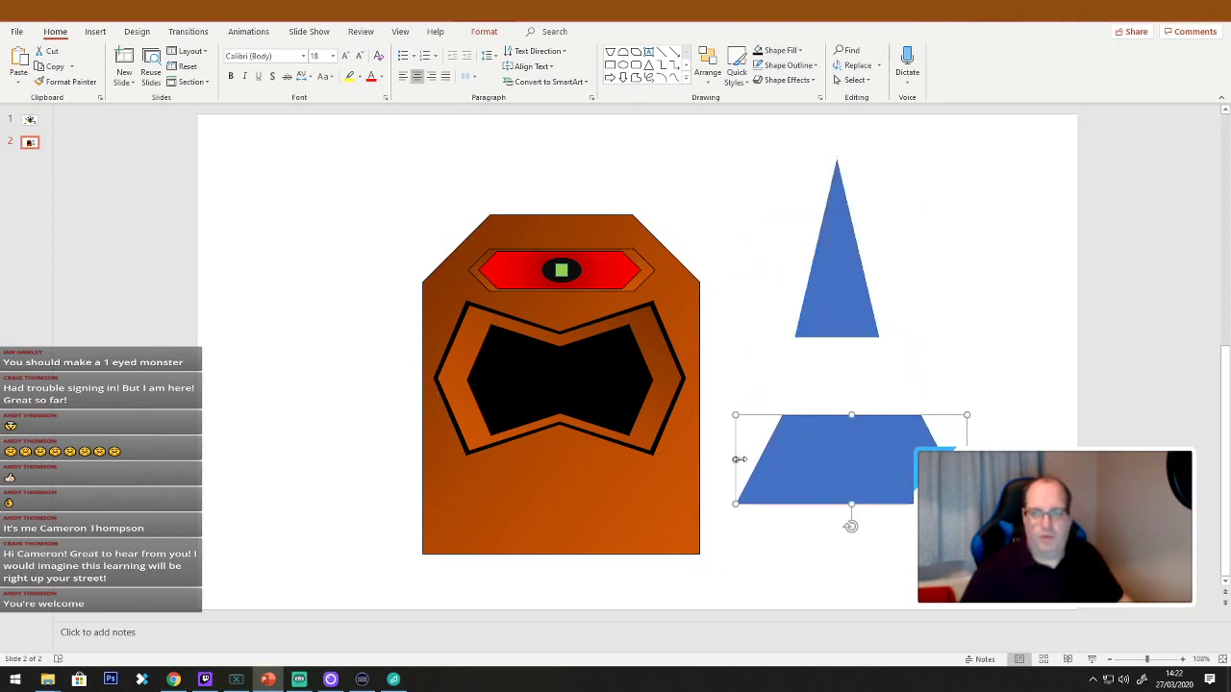
right_click(857, 463)
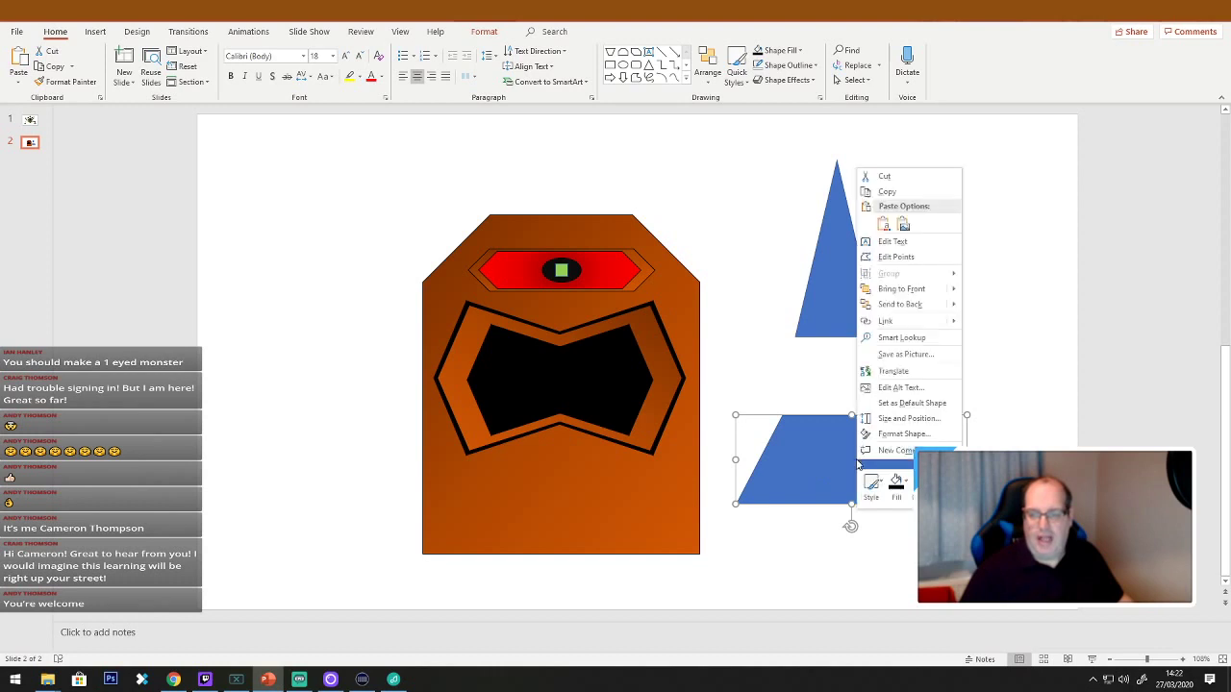
left_click(905, 485)
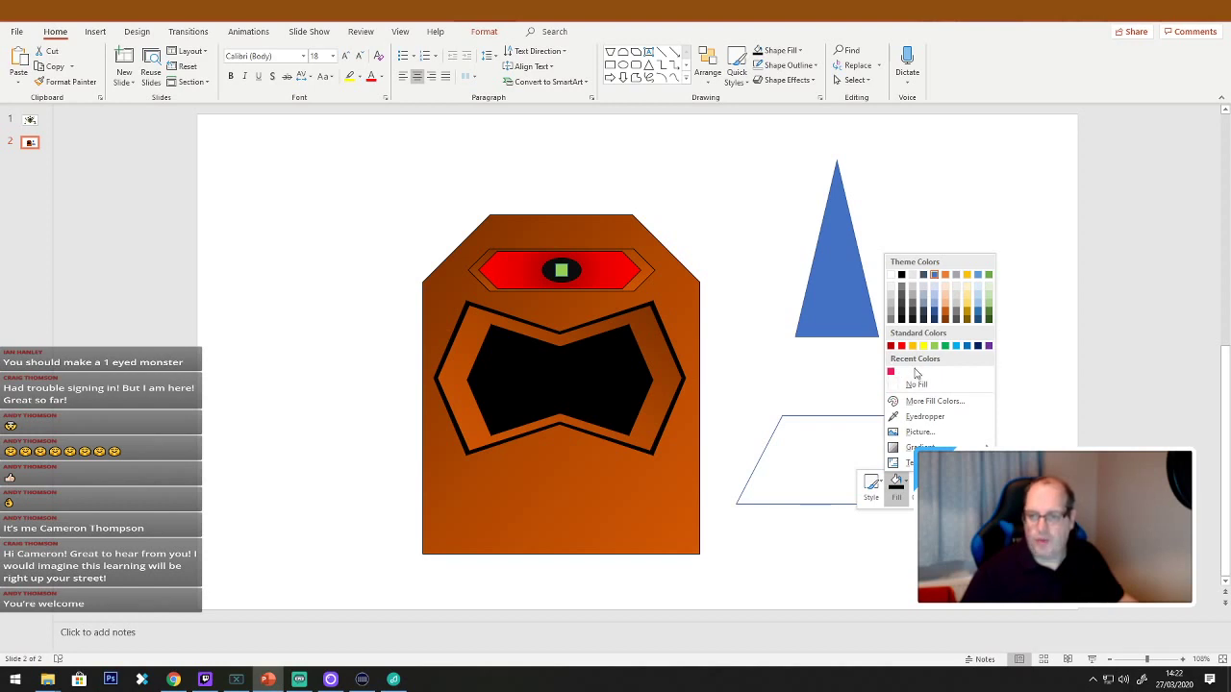
mouse_move(921, 448)
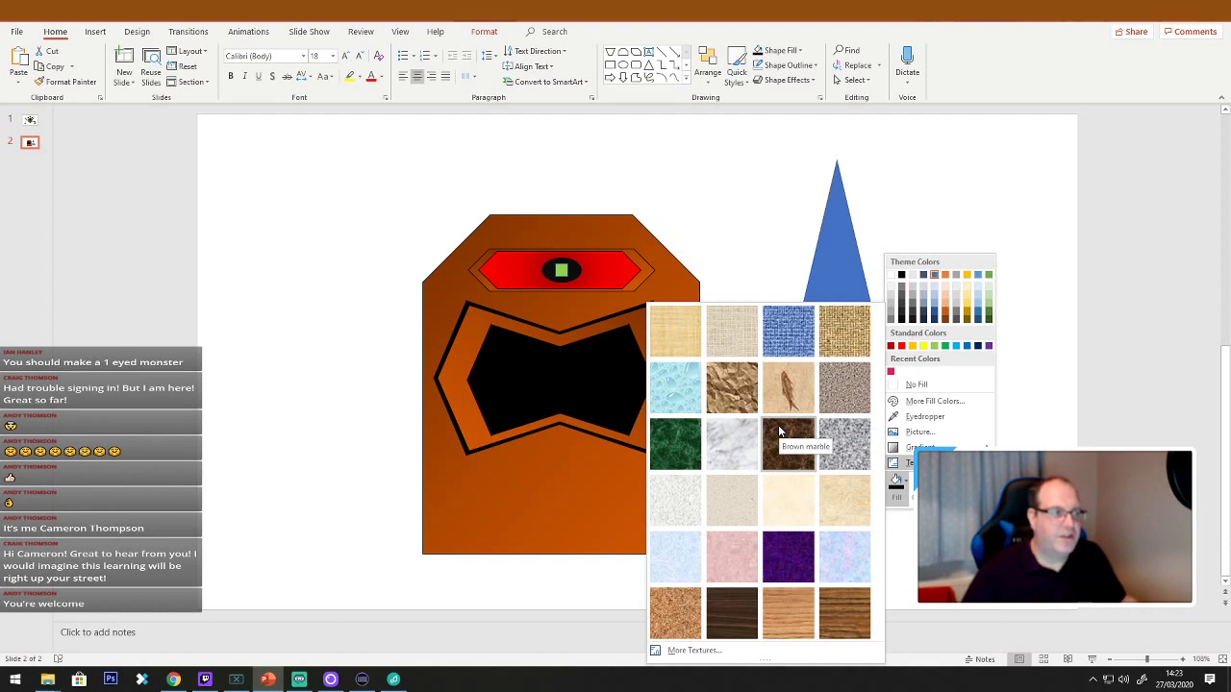
key("Escape")
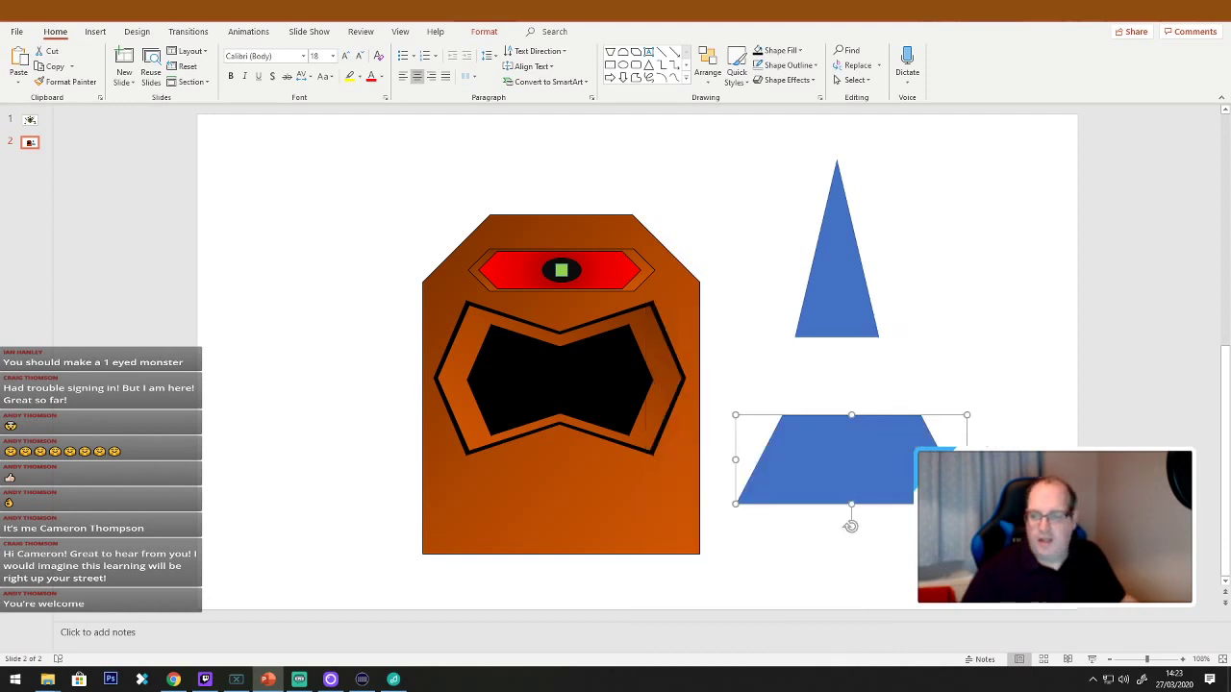
Fill the trapezoid with a custom dark red, RGB 133, 1, 1.
right_click(885, 447)
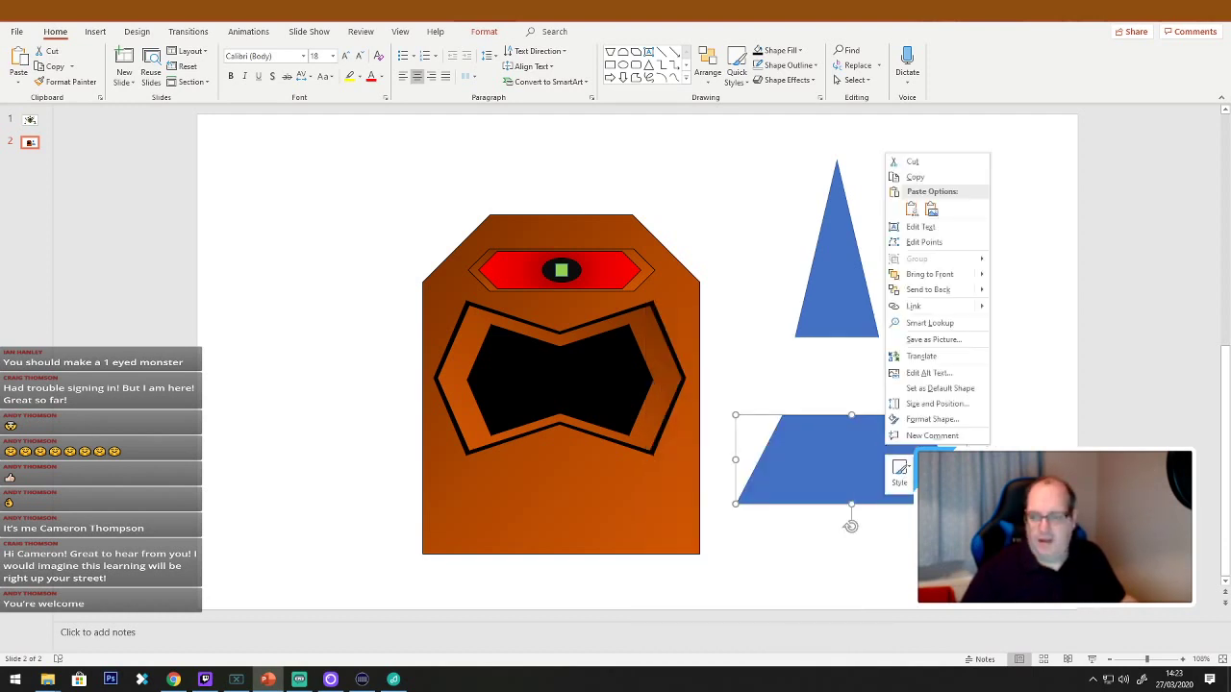
left_click(933, 460)
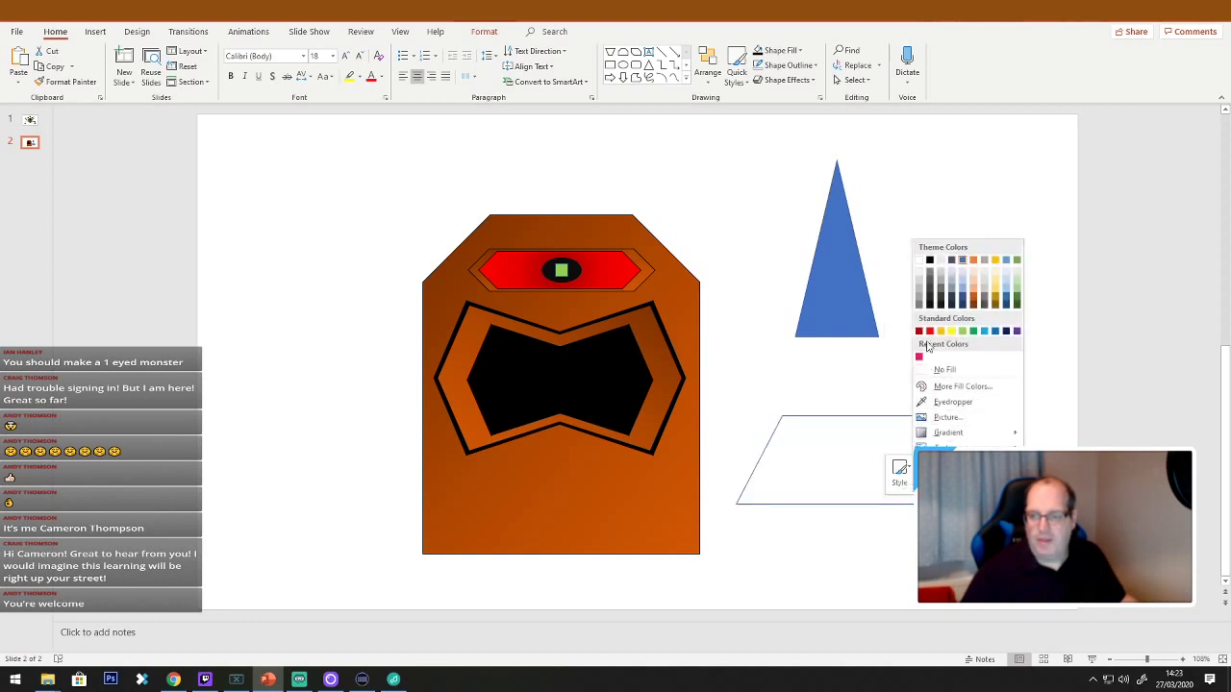
left_click(959, 387)
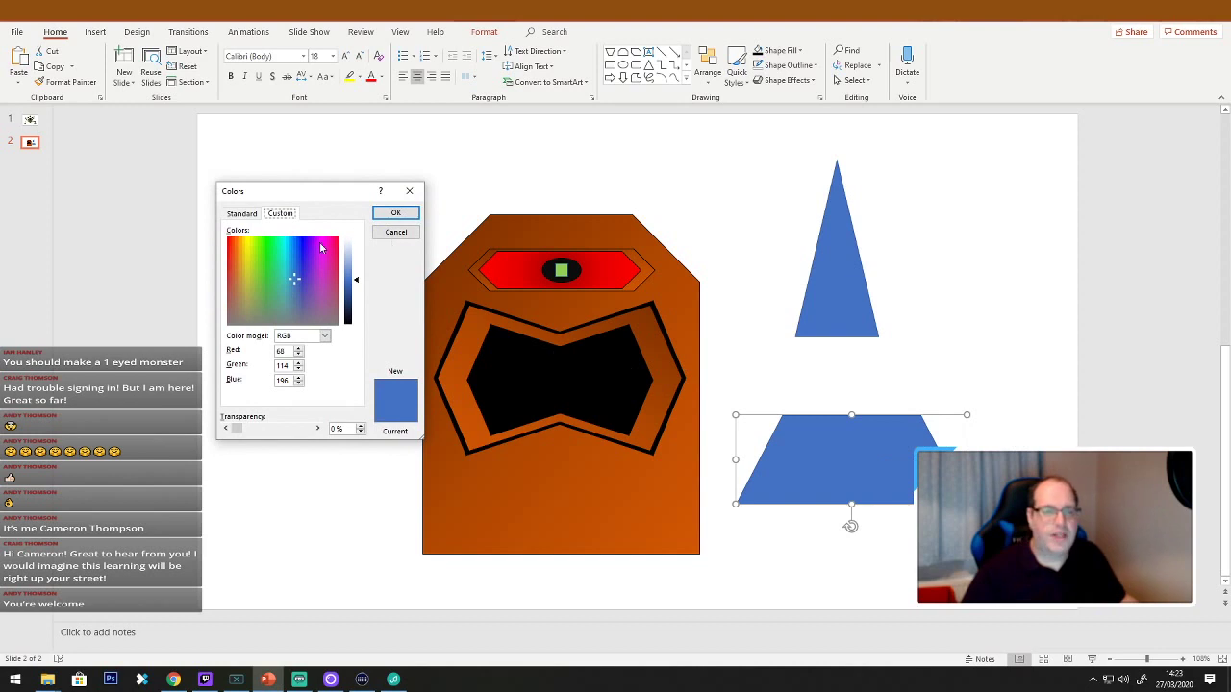
left_click(317, 272)
left_click_drag(317, 273, 339, 243)
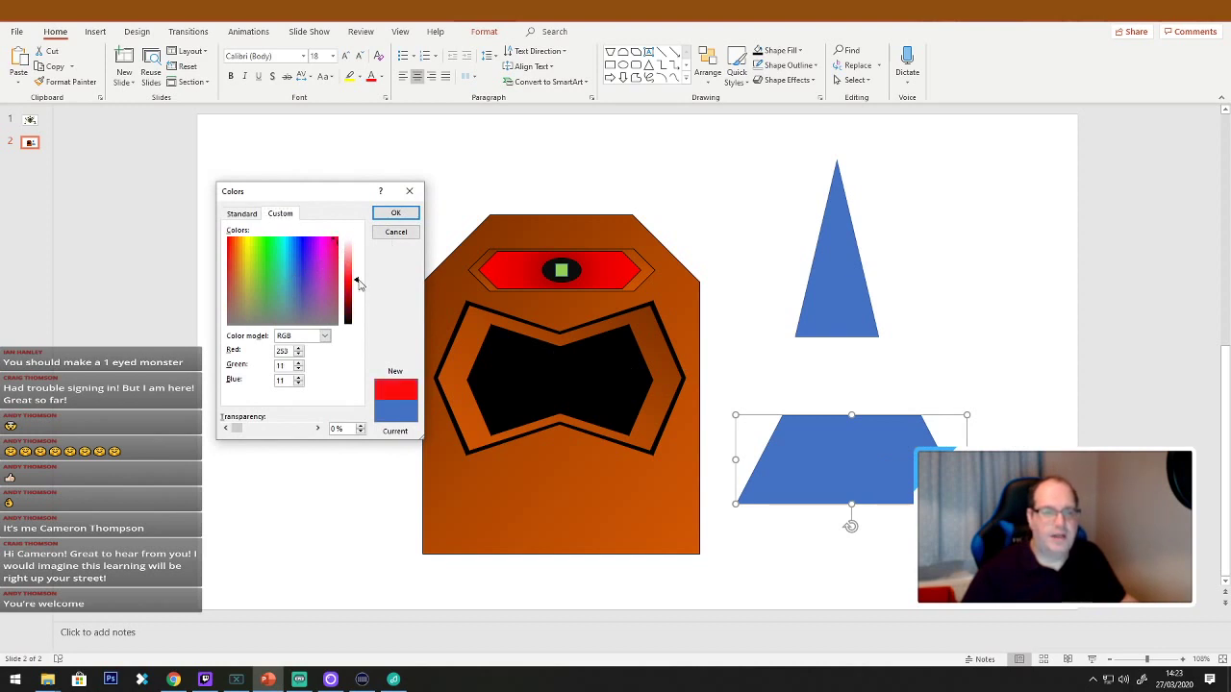
left_click_drag(357, 283, 358, 306)
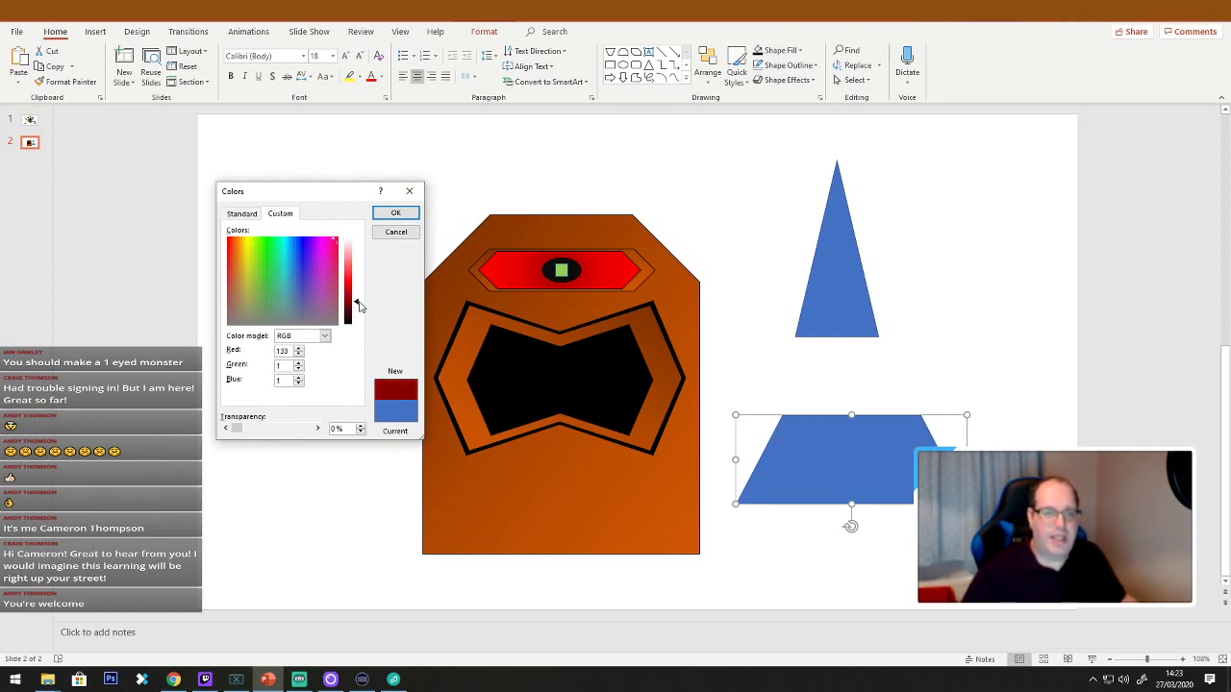
left_click(395, 212)
Stand the triangle on the trapezoid's top edge and widen its base to nearly the length of that edge.
left_click_drag(836, 304, 837, 383)
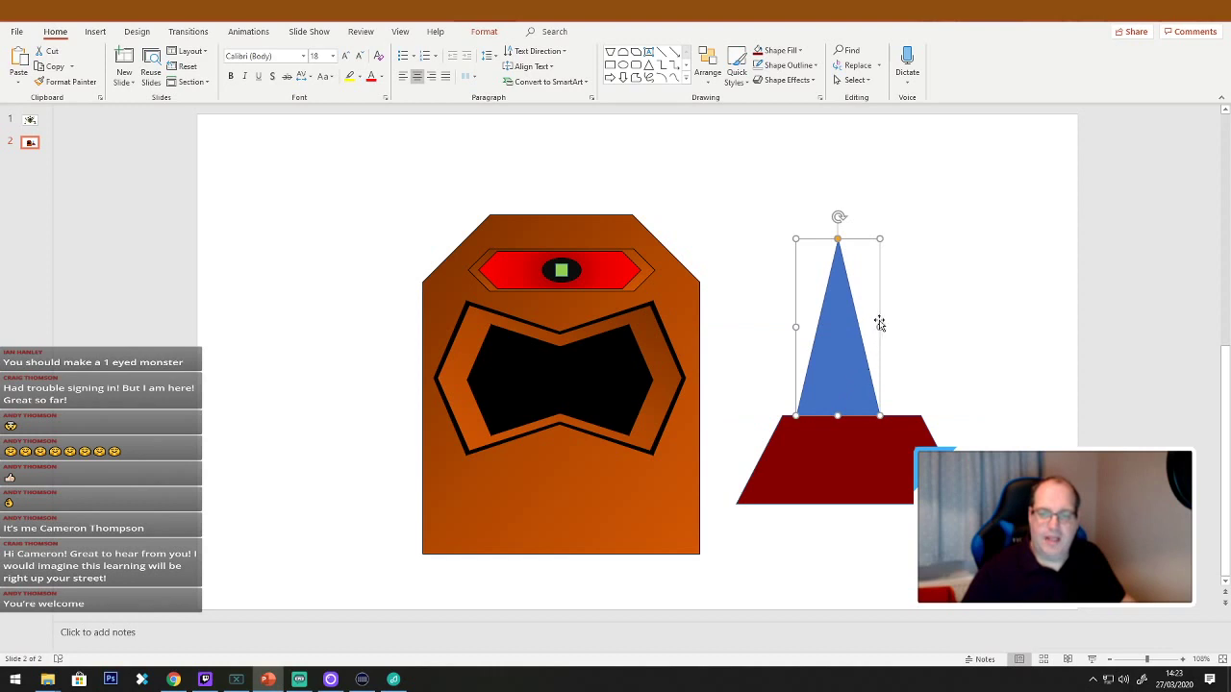
left_click_drag(880, 326, 905, 334)
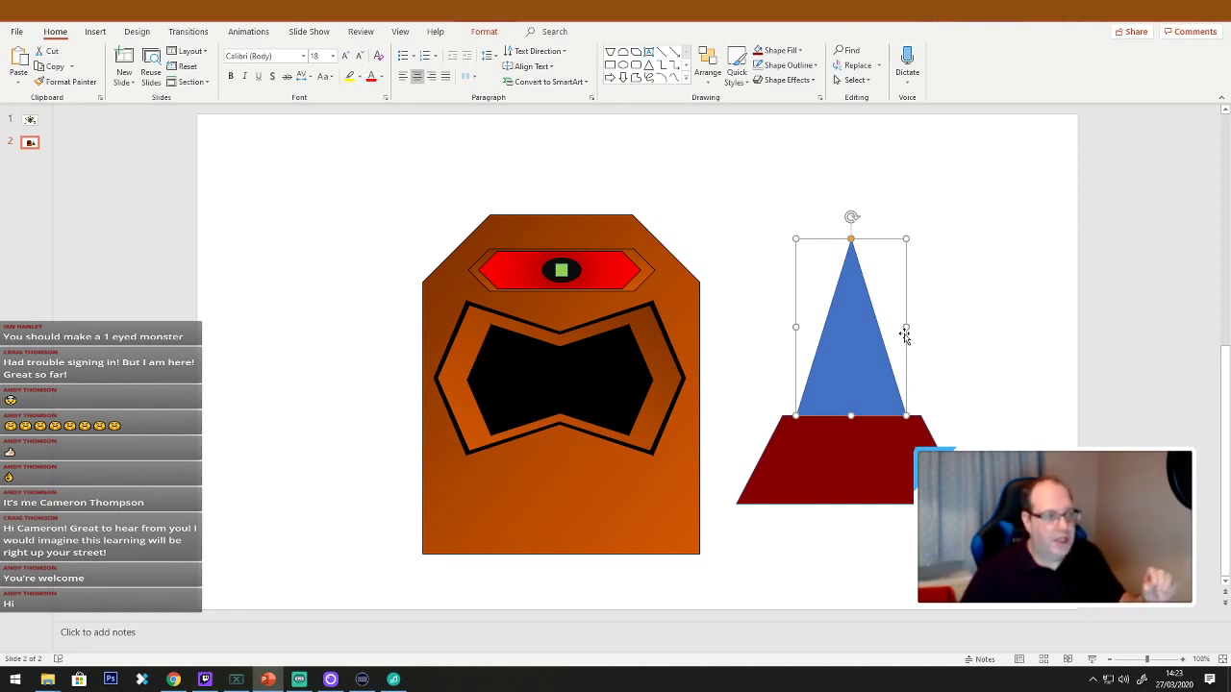
Fill the triangle with light grey and apply a gradient variation to it.
right_click(856, 366)
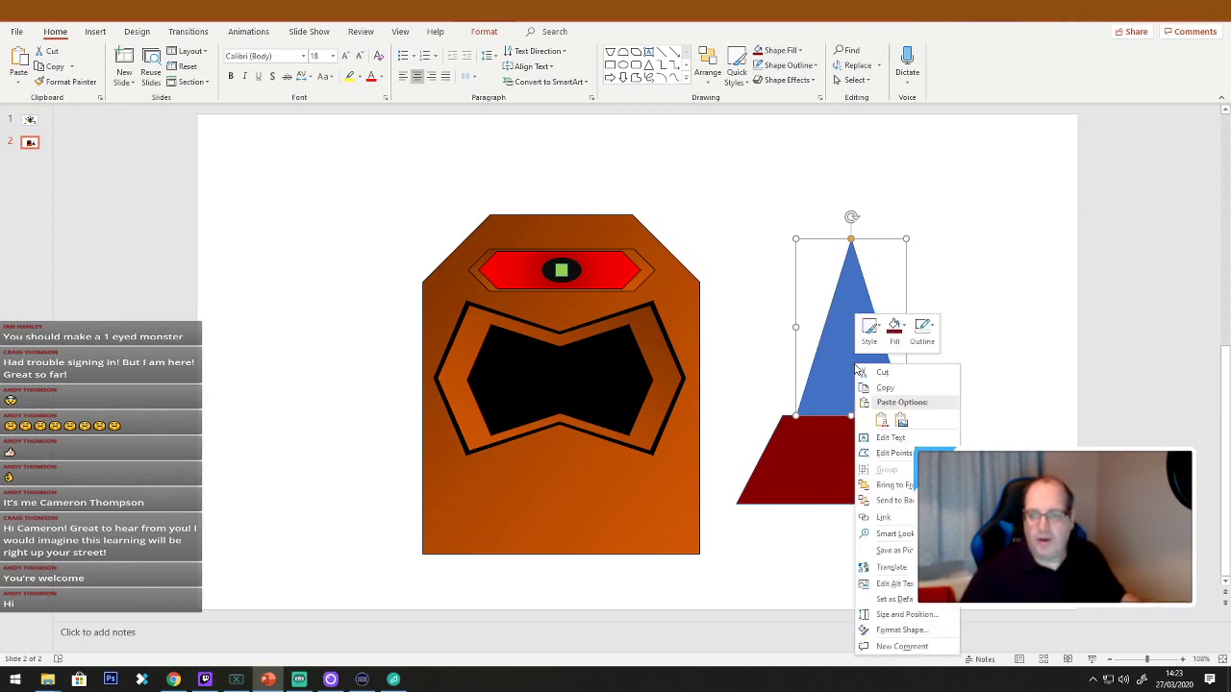
left_click(904, 330)
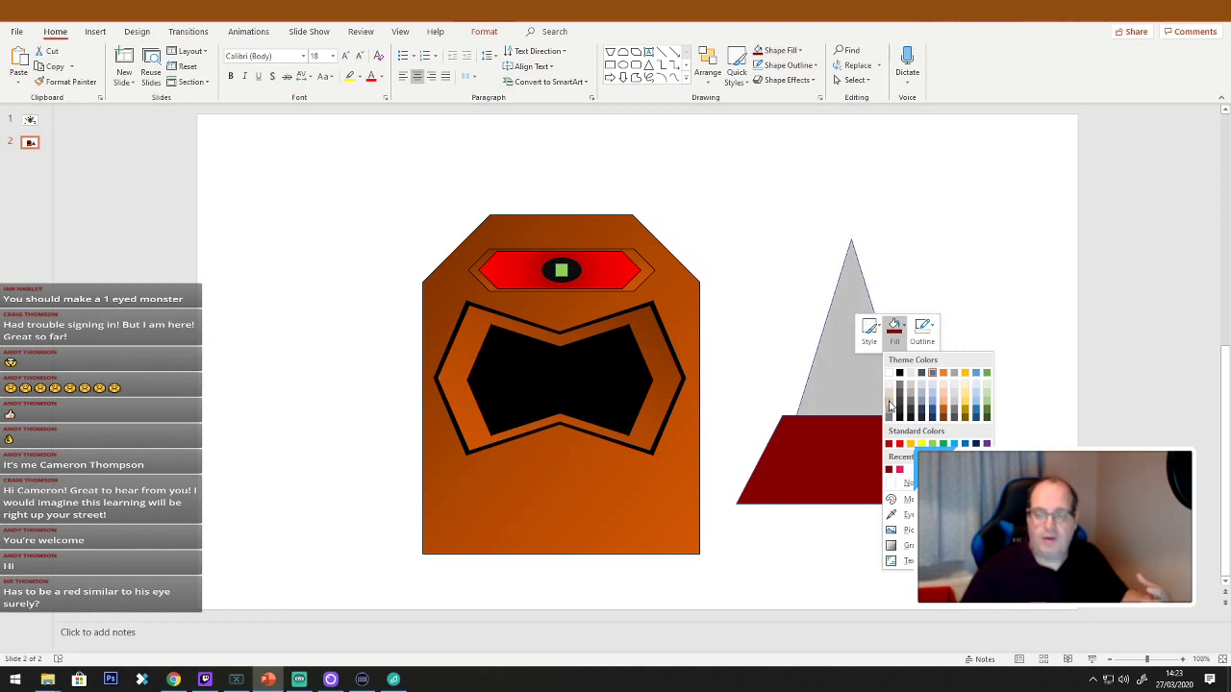
left_click(890, 398)
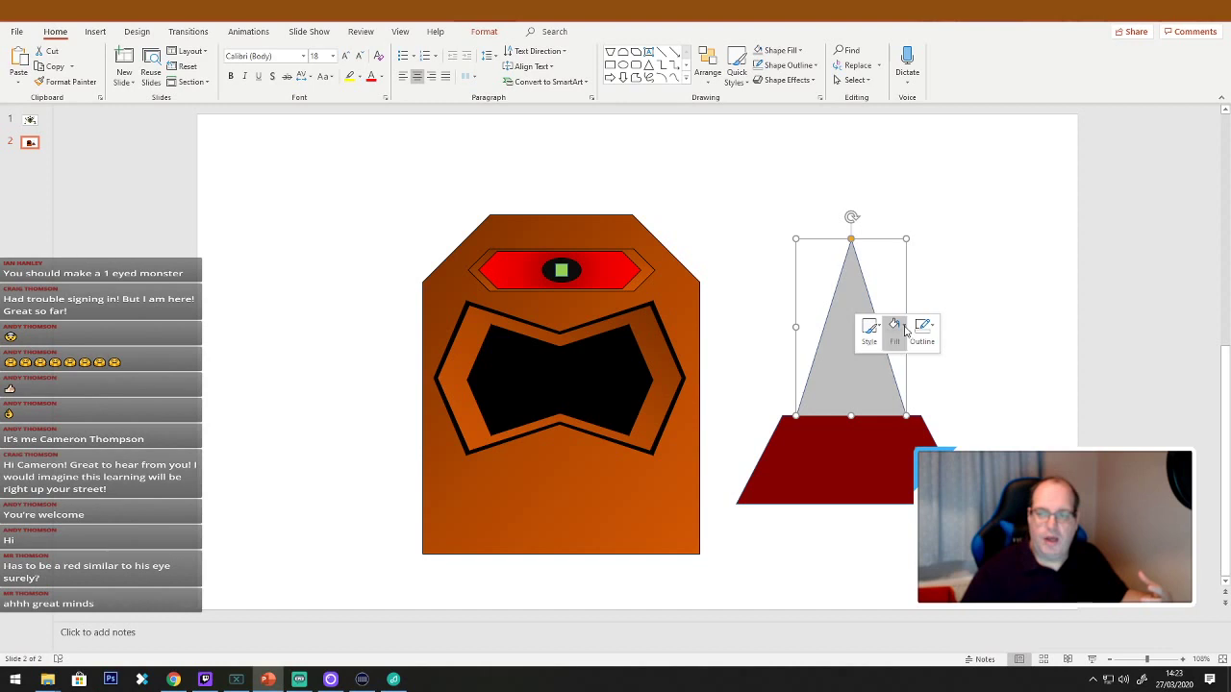
left_click(904, 332)
mouse_move(906, 545)
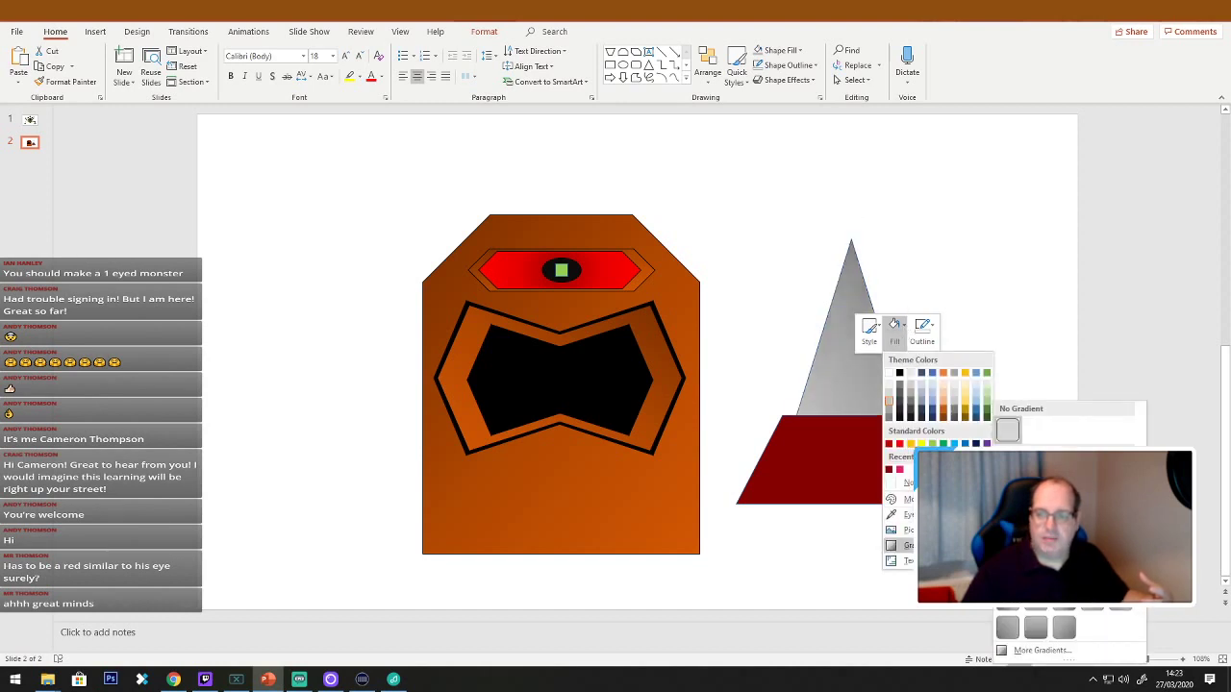
left_click(1063, 615)
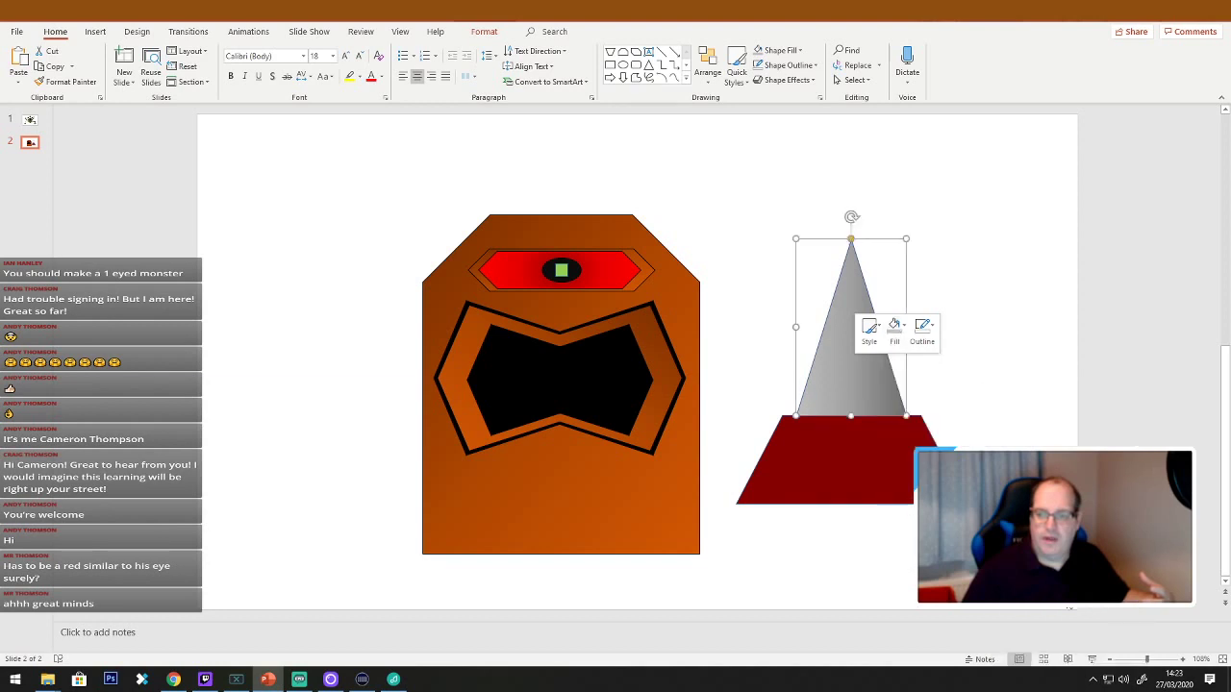
left_click(998, 440)
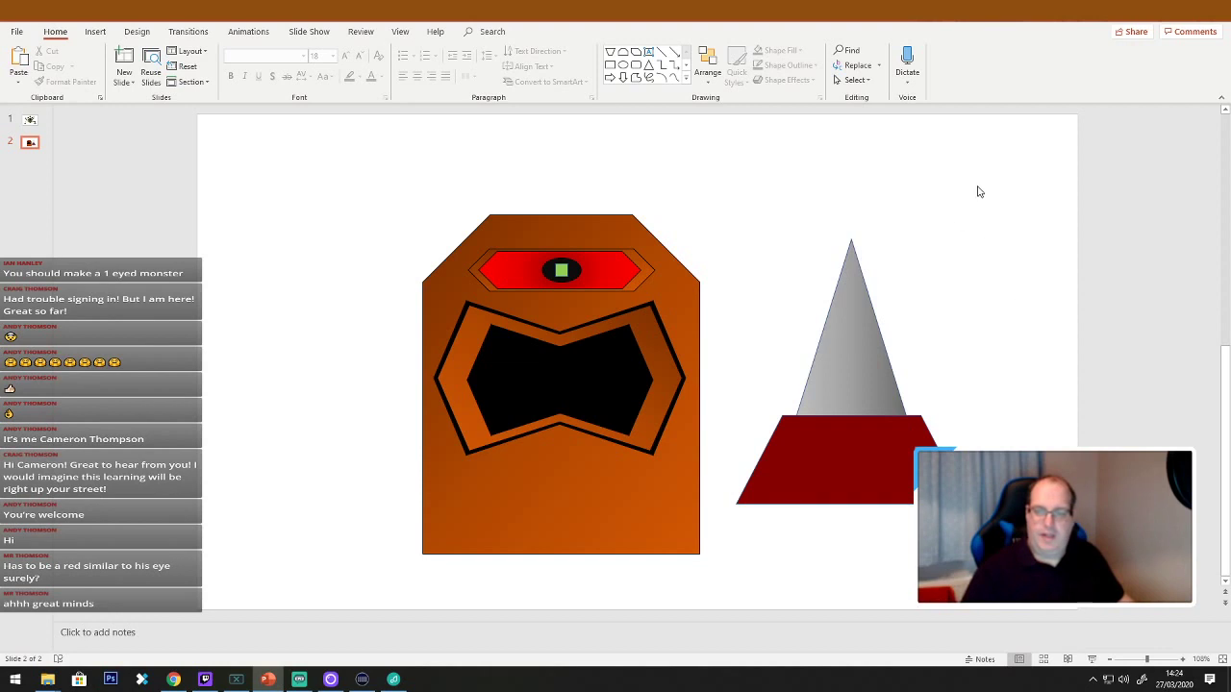
Select the grey triangle and dark red trapezoid together and group them.
left_click_drag(1016, 175, 709, 575)
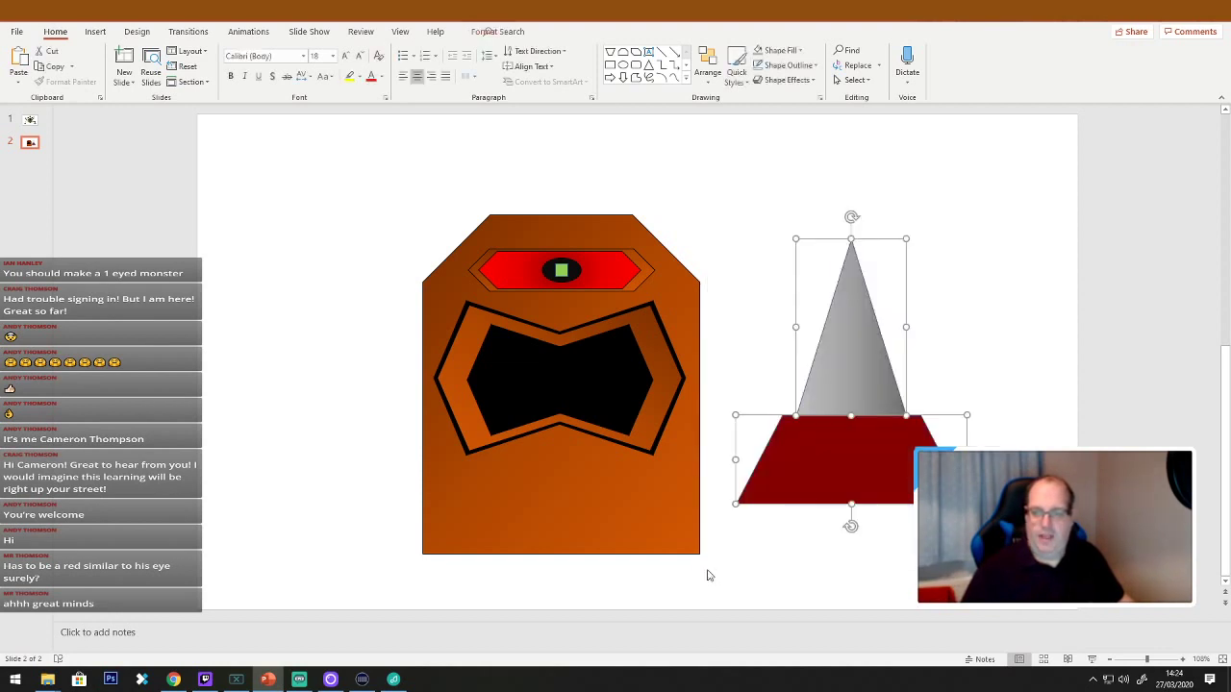
right_click(885, 469)
mouse_move(947, 335)
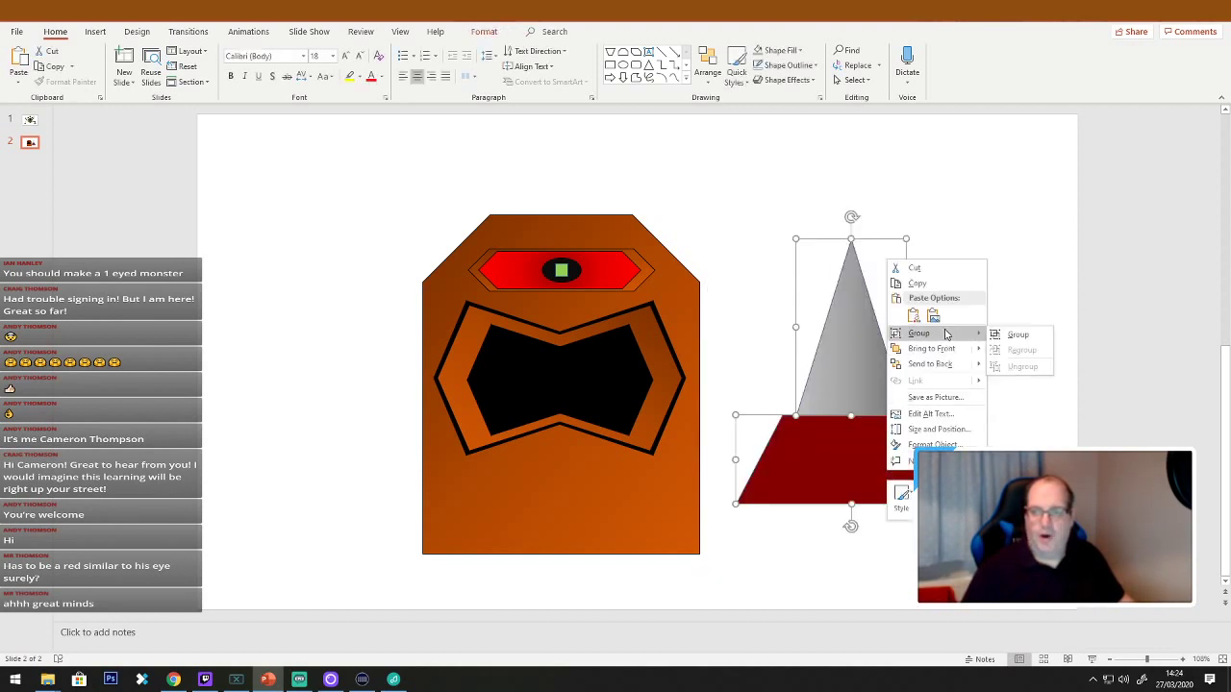
left_click(1016, 335)
Shrink and rotate the grouped horn so its base sits along the slanted upper-right corner of the monster's head, pointing outward.
left_click_drag(857, 359, 831, 295)
left_click_drag(953, 168, 852, 338)
left_click_drag(731, 385, 671, 218)
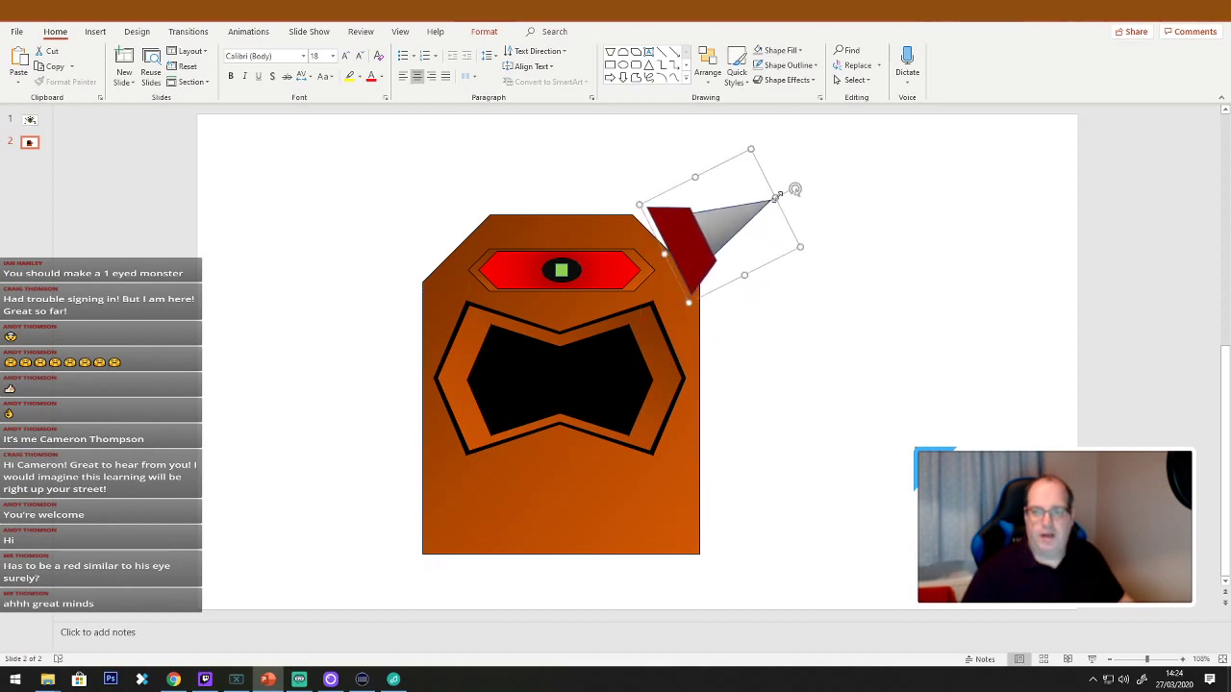
left_click_drag(797, 189, 777, 177)
left_click_drag(694, 255, 683, 243)
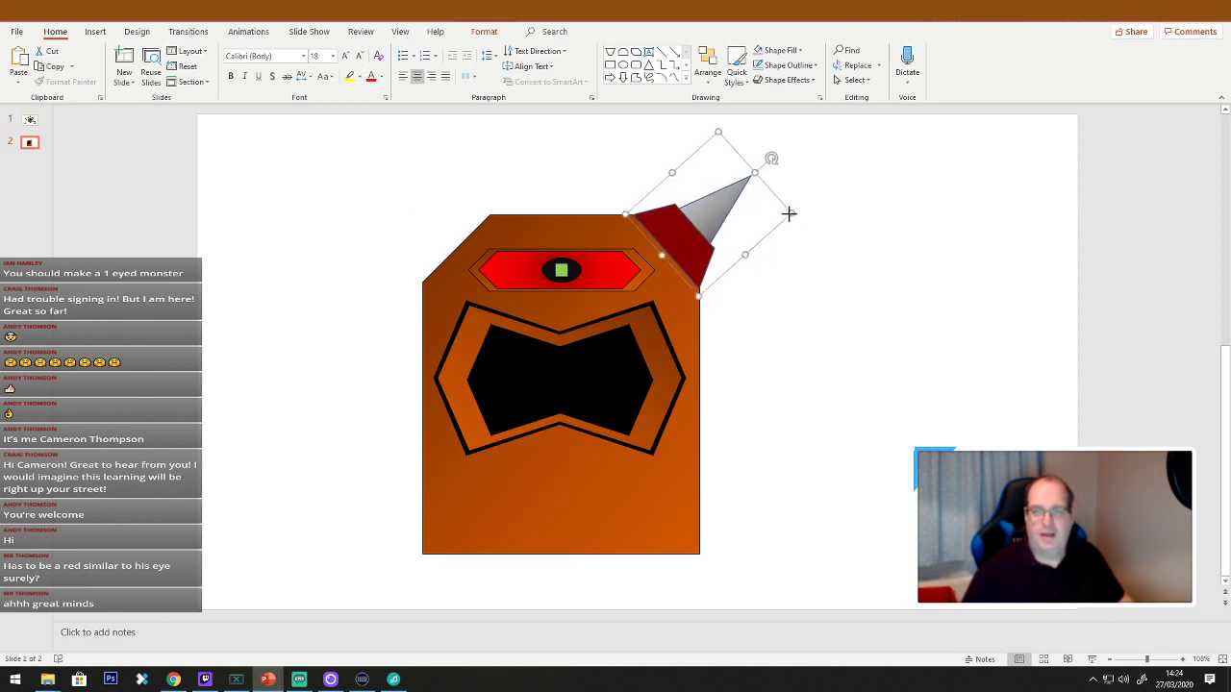
left_click_drag(788, 214, 682, 248)
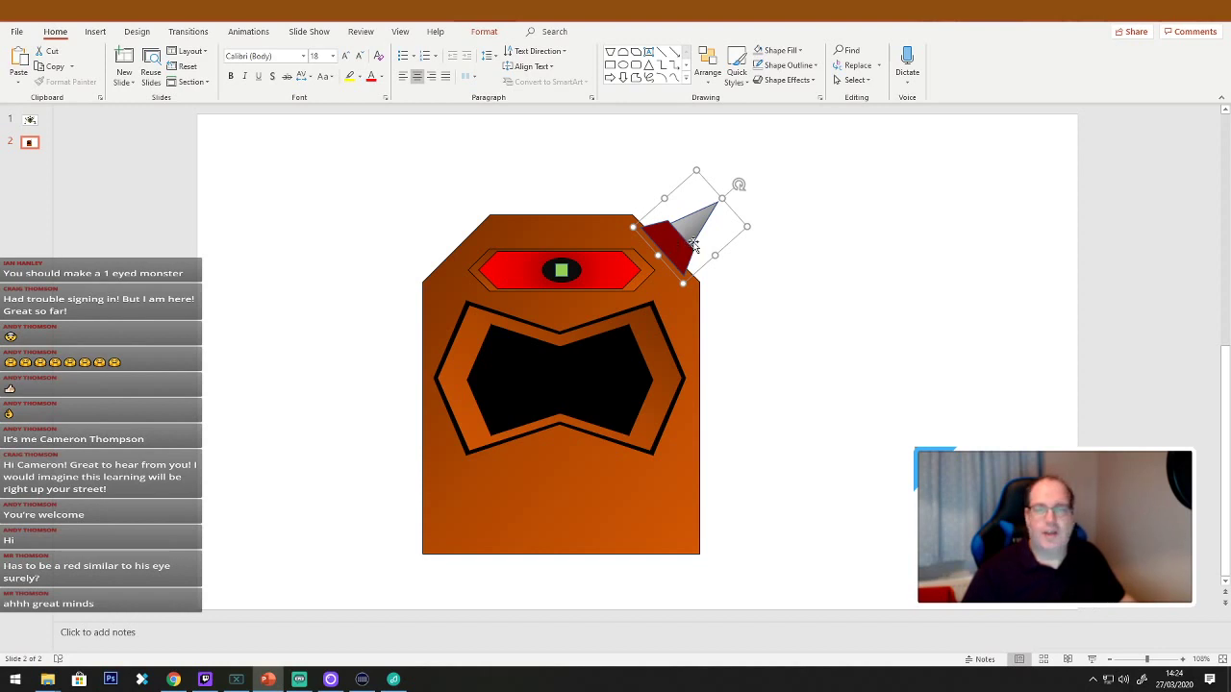
left_click(823, 297)
Try copying the red eye hexagon's formatting onto the horn group with Format Painter, and undo it.
left_click(615, 274)
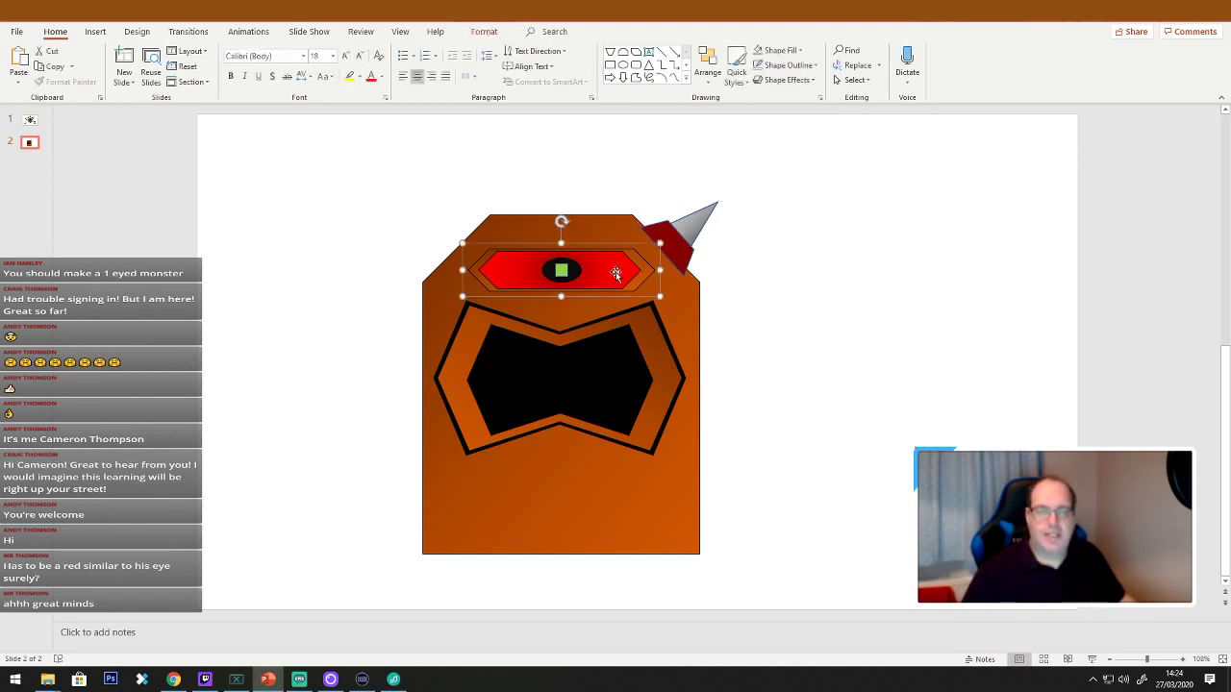
left_click(616, 274)
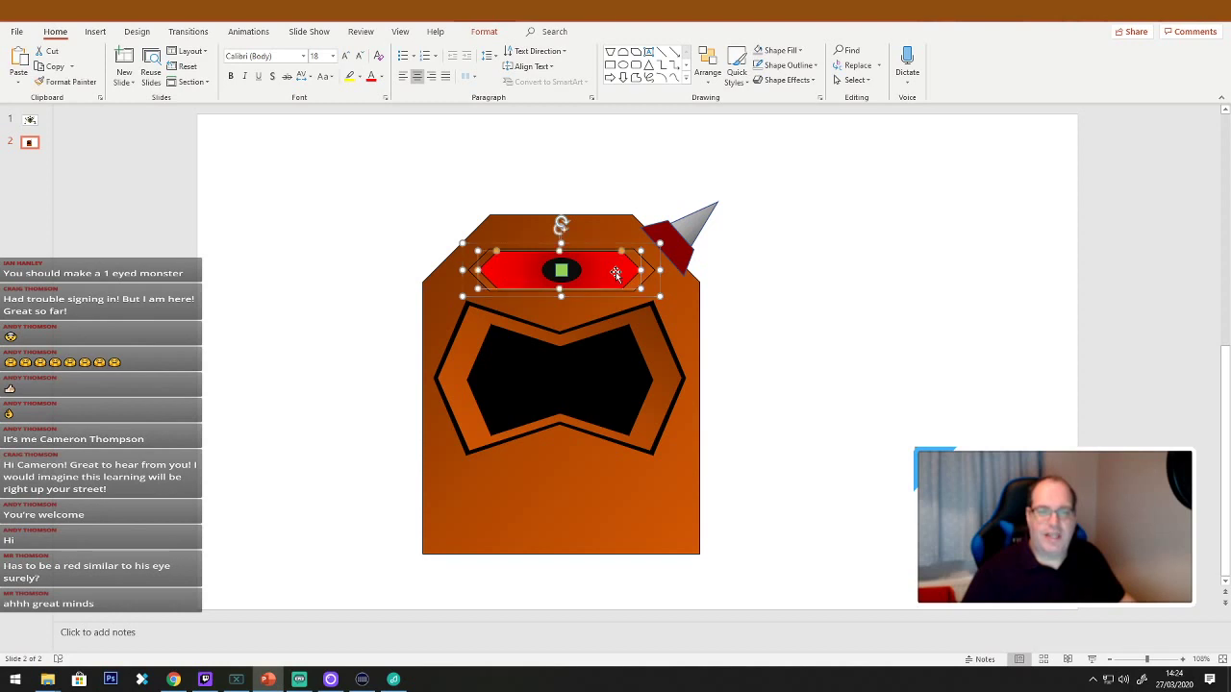
left_click(87, 85)
left_click(681, 261)
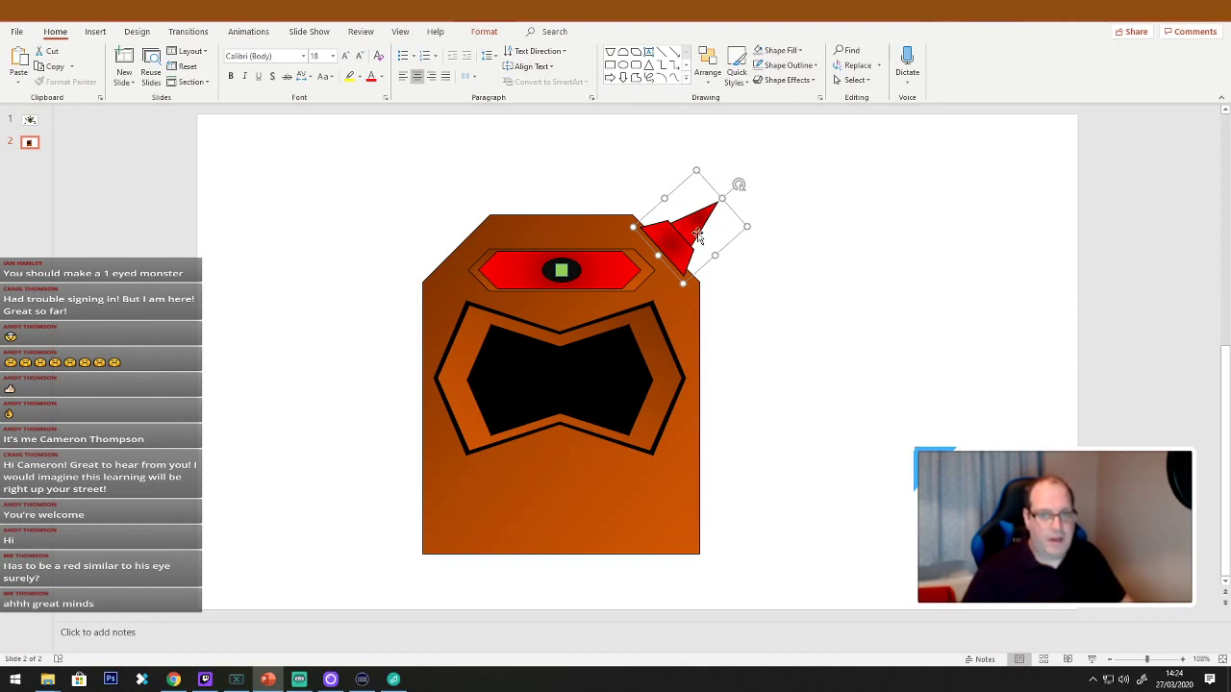
key("ctrl+z")
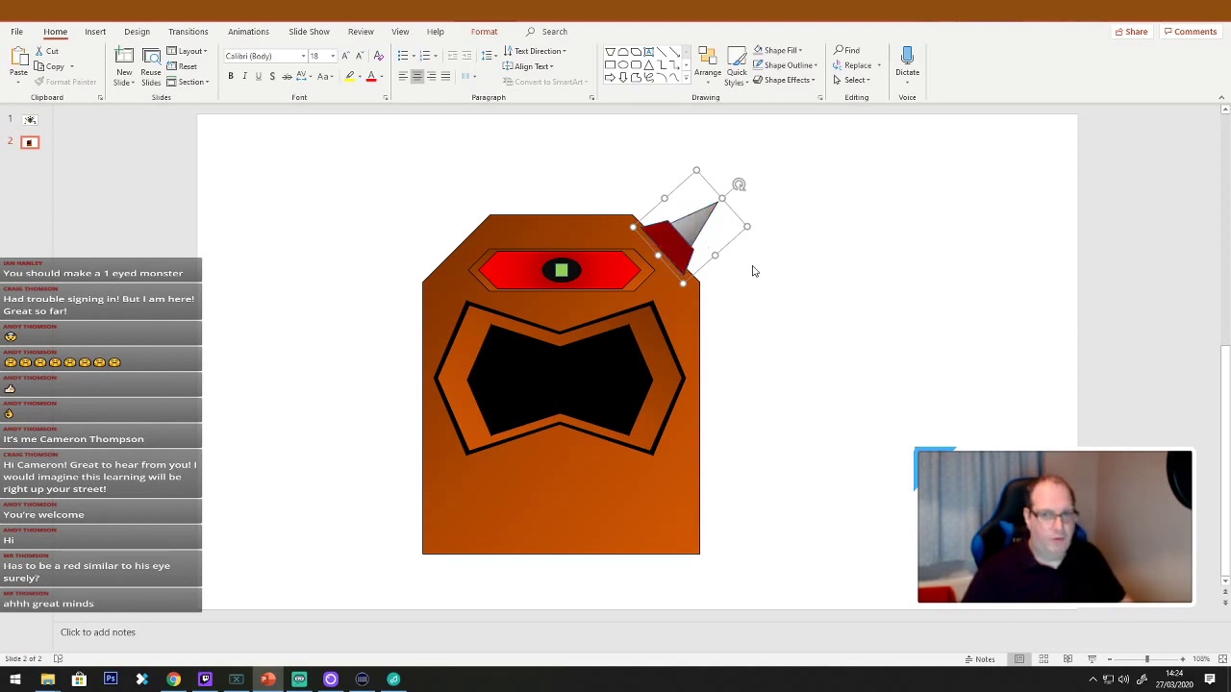
Give the horn group a black outline.
right_click(678, 236)
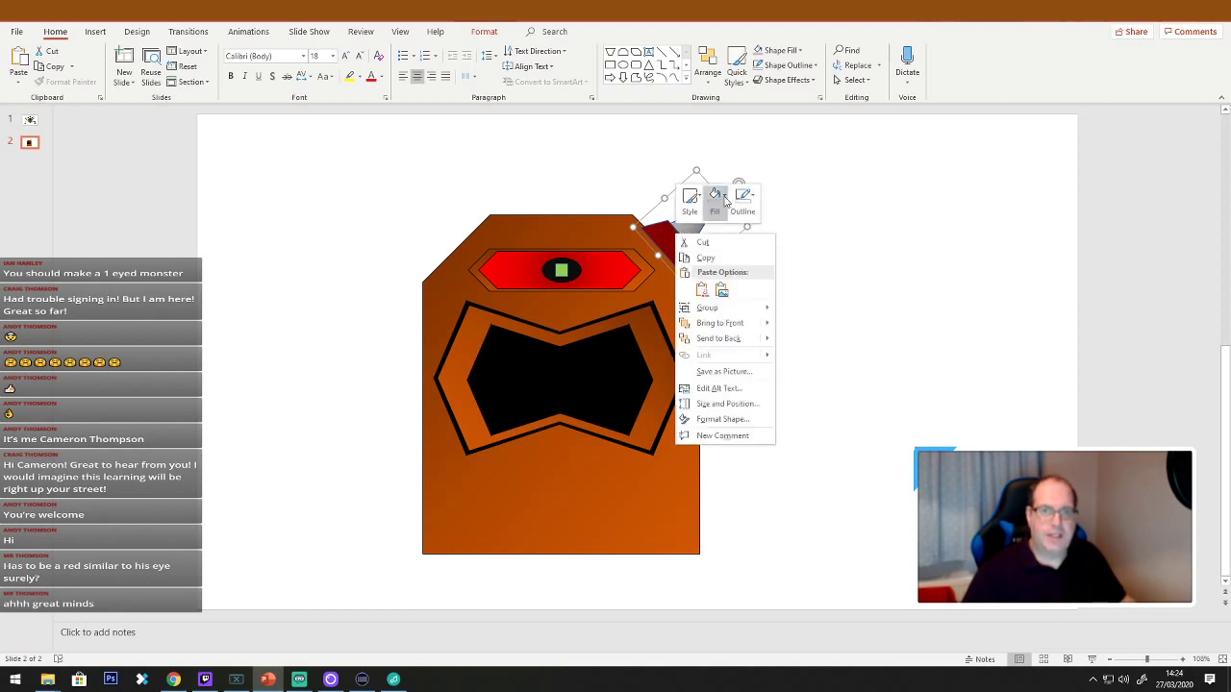
left_click(753, 199)
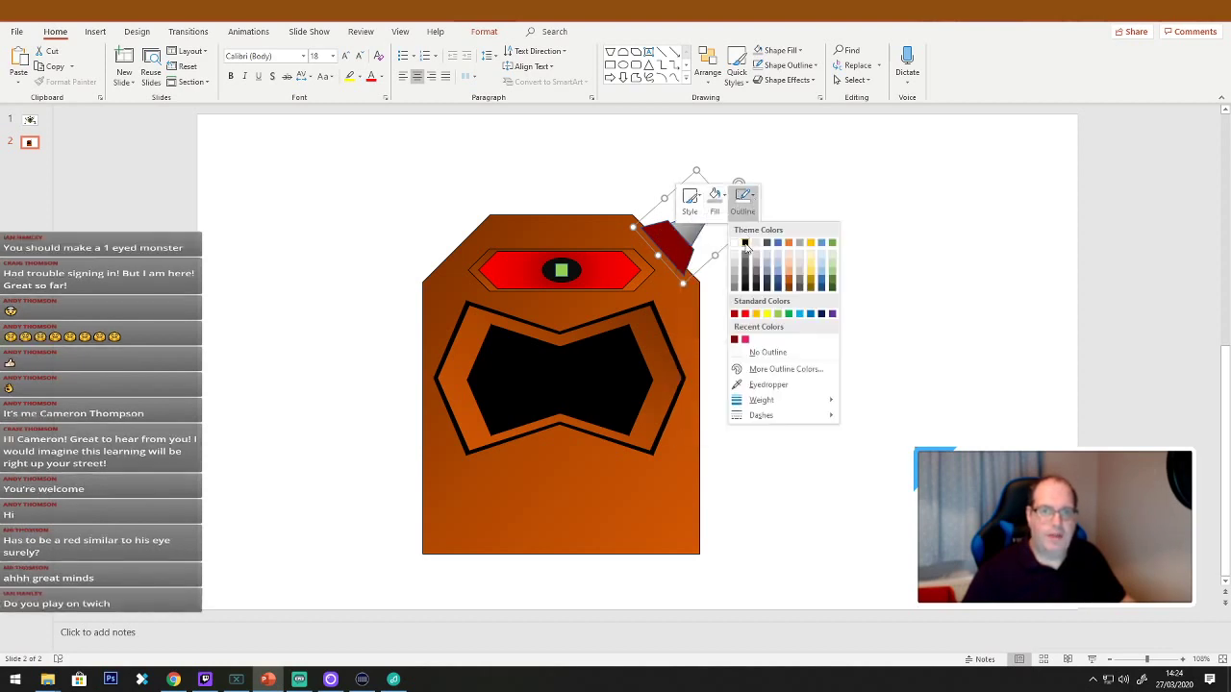
left_click(745, 244)
left_click(775, 288)
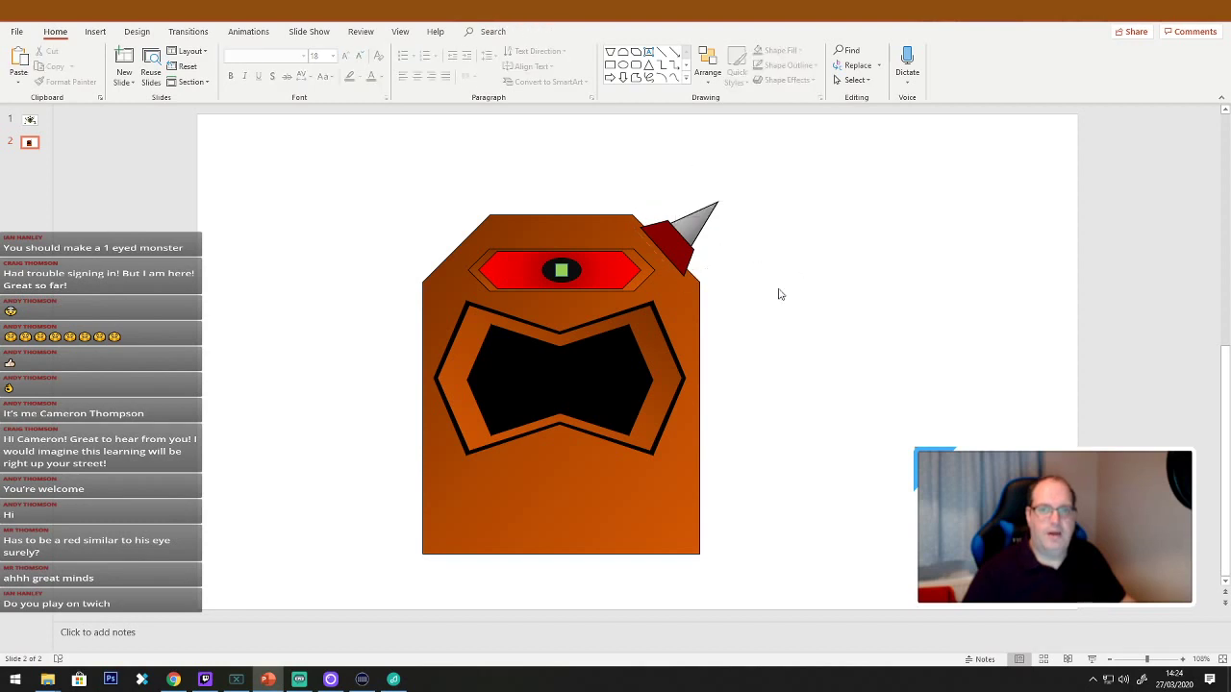
Send the horn group to the back, behind the monster's head.
right_click(676, 257)
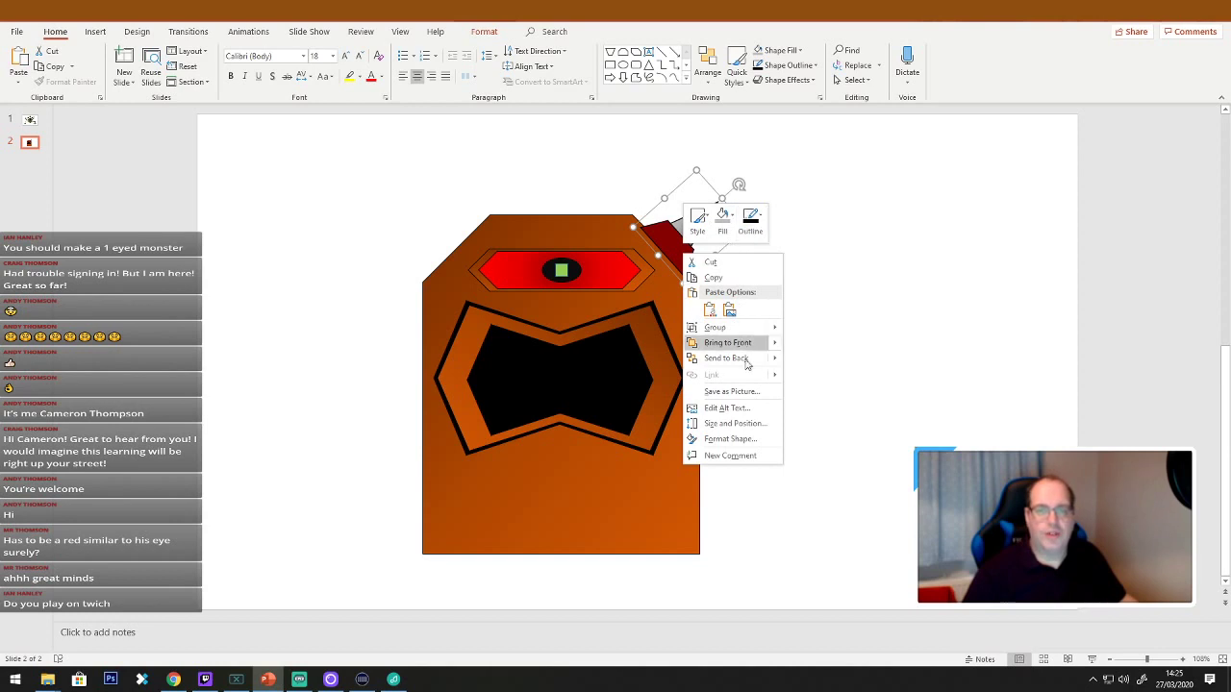
left_click(749, 359)
left_click(776, 320)
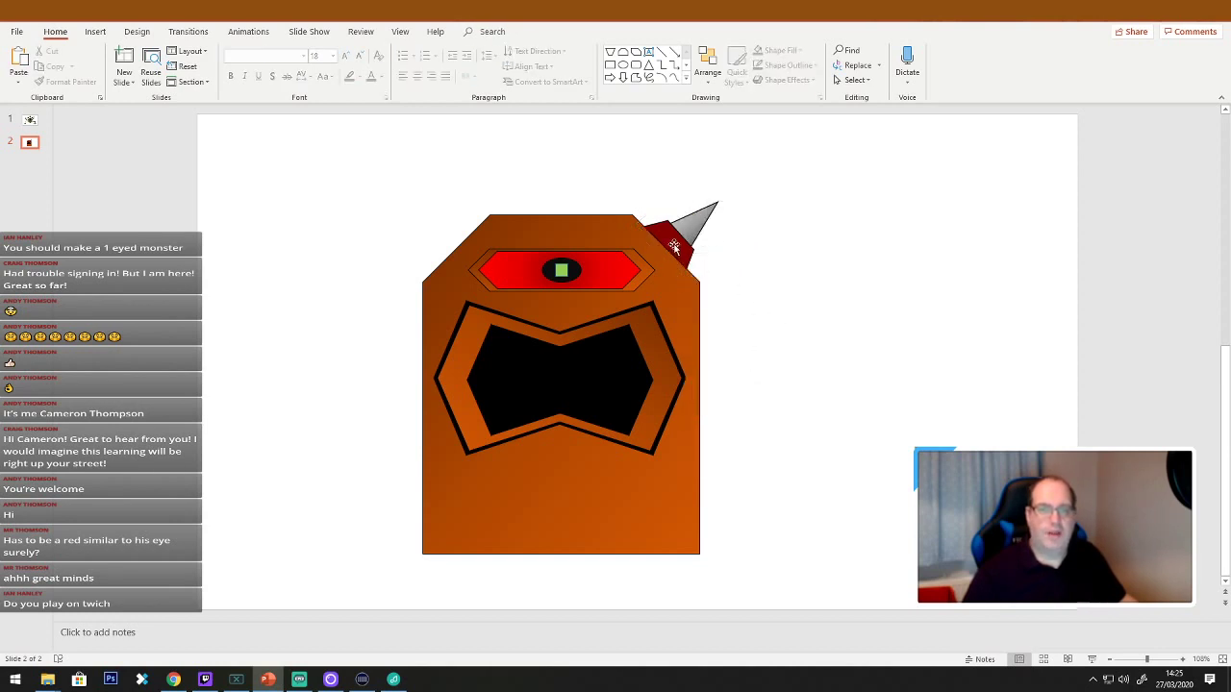
Move the horn group slightly outward from the slanted corner of the monster's head.
left_click_drag(838, 224, 788, 342)
left_click_drag(841, 182, 618, 305)
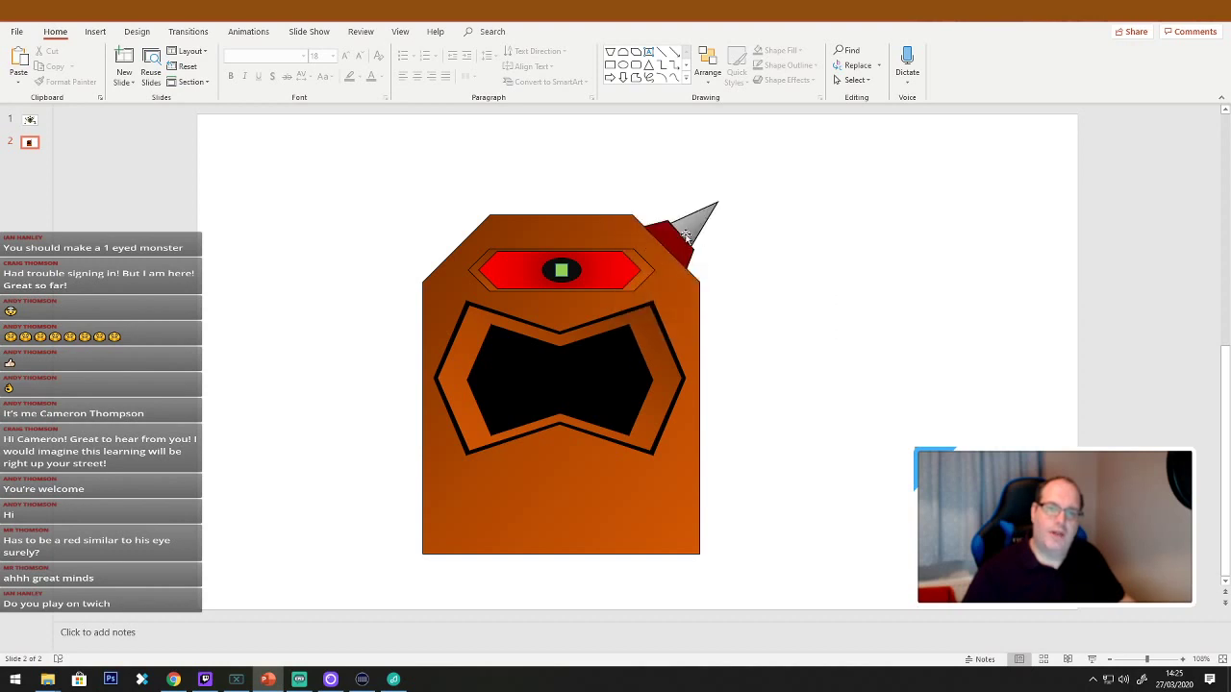
left_click(694, 235)
left_click_drag(670, 243, 680, 237)
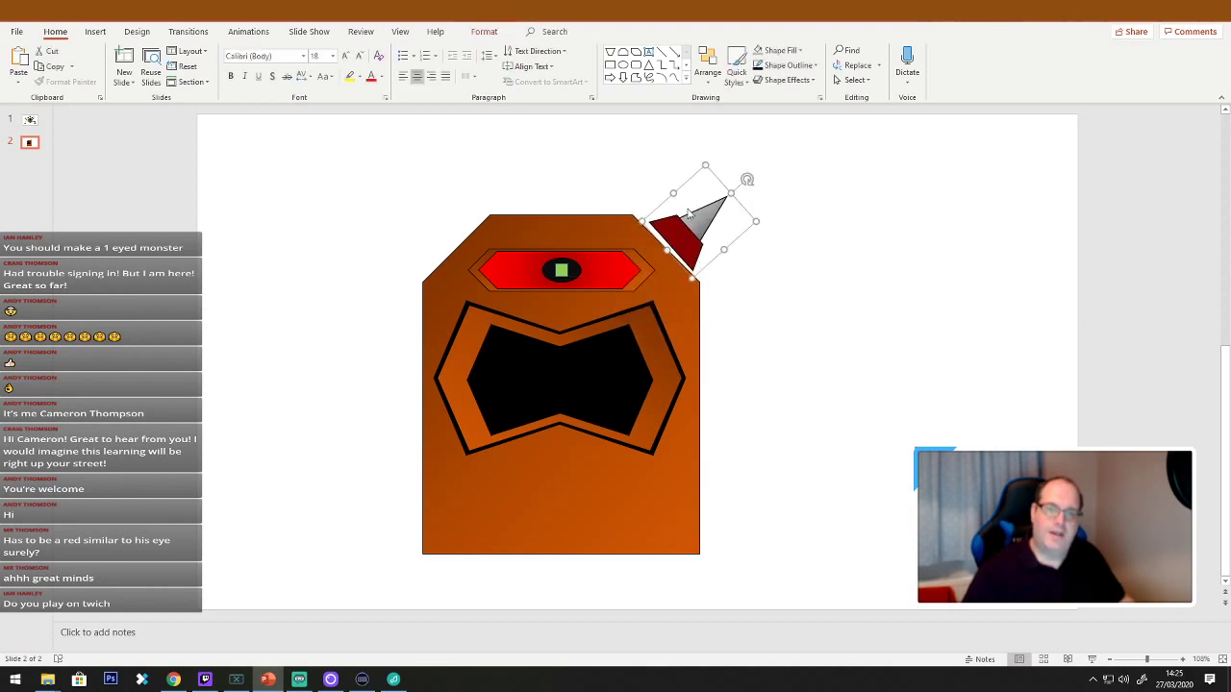
Fit the horn group against the slanted corner of the monster's head by rotating it slightly, moving it inward and enlarging it a little.
left_click(749, 180)
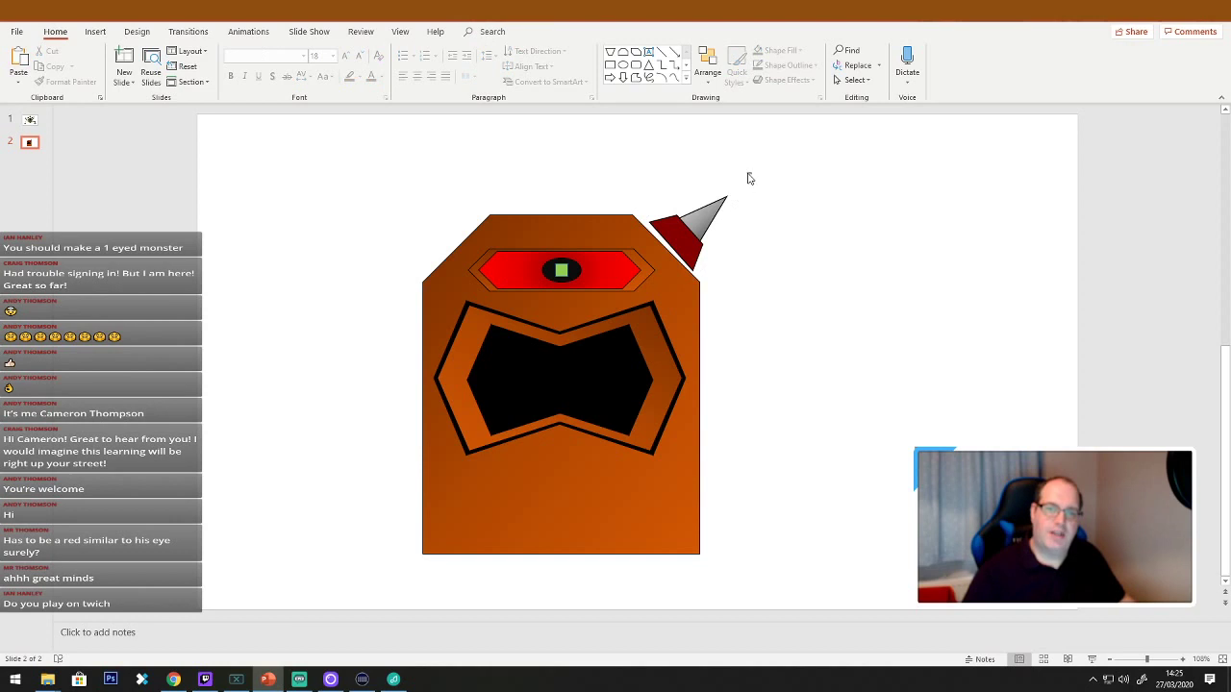
left_click(714, 200)
left_click_drag(744, 182, 739, 176)
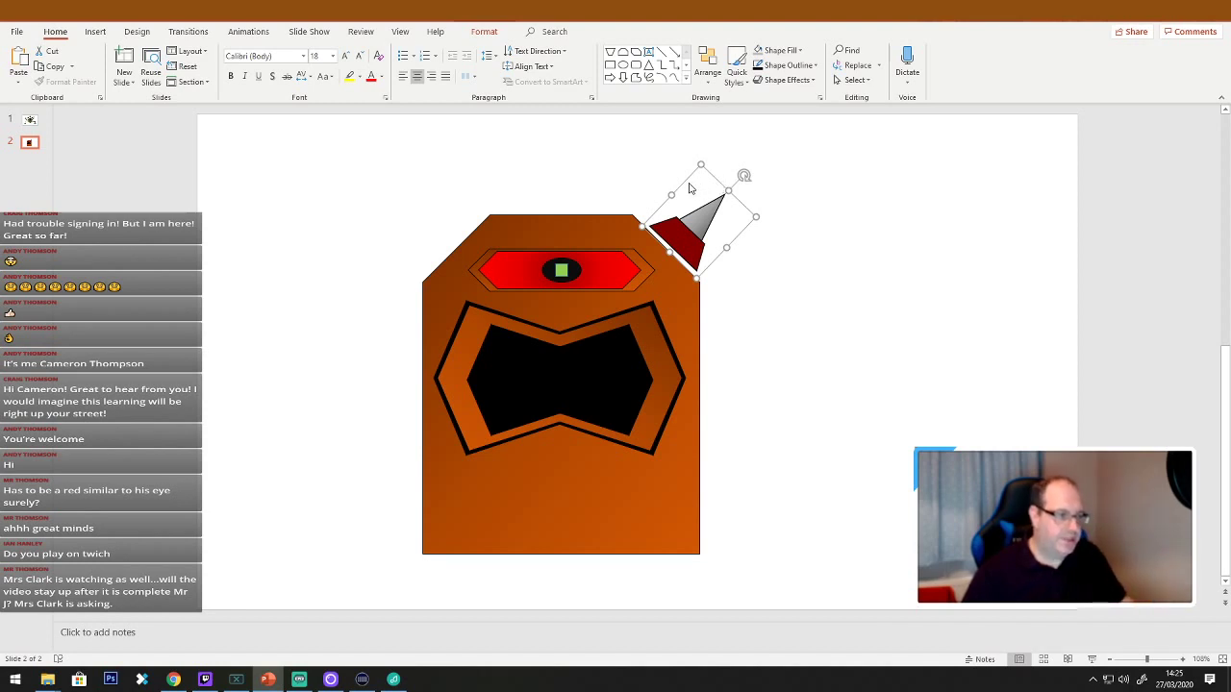
left_click_drag(682, 228, 671, 230)
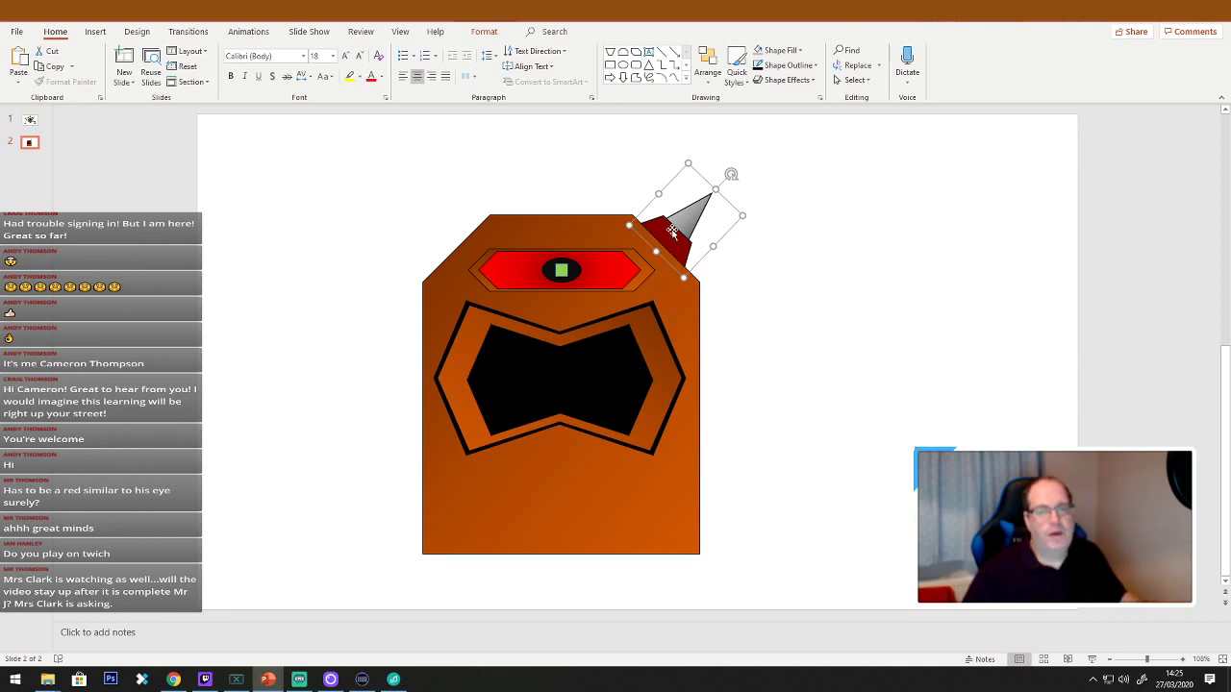
left_click_drag(713, 247, 681, 240)
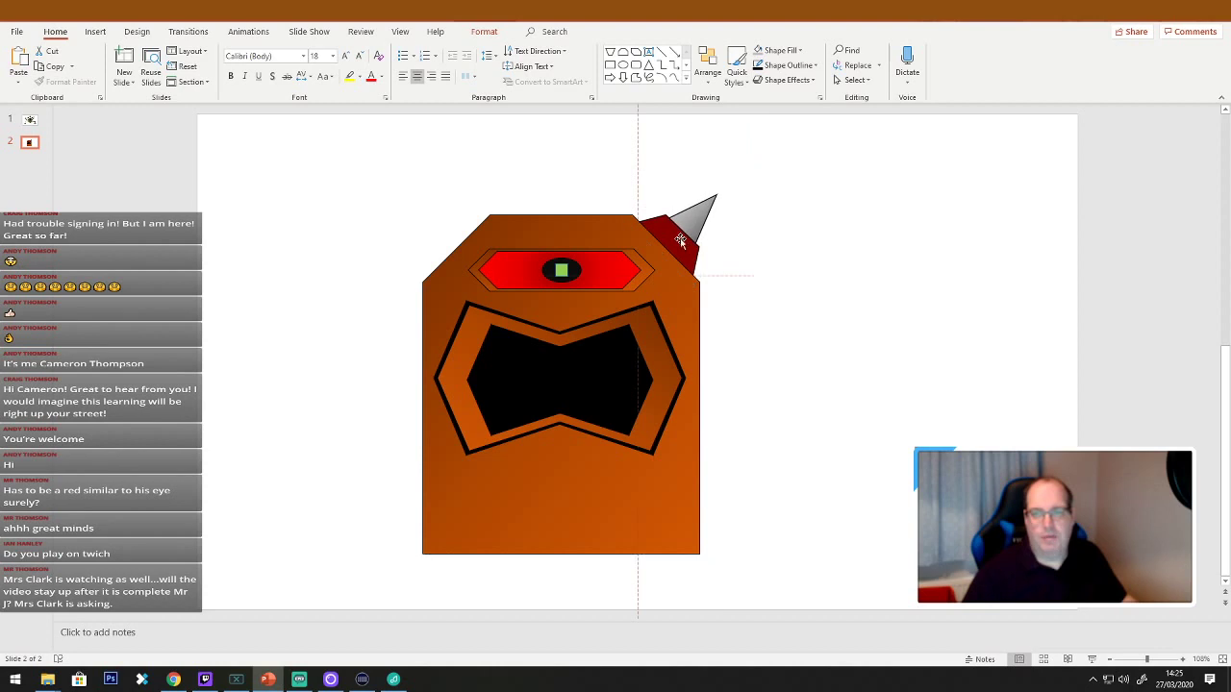
left_click_drag(722, 191, 732, 179)
left_click(798, 293)
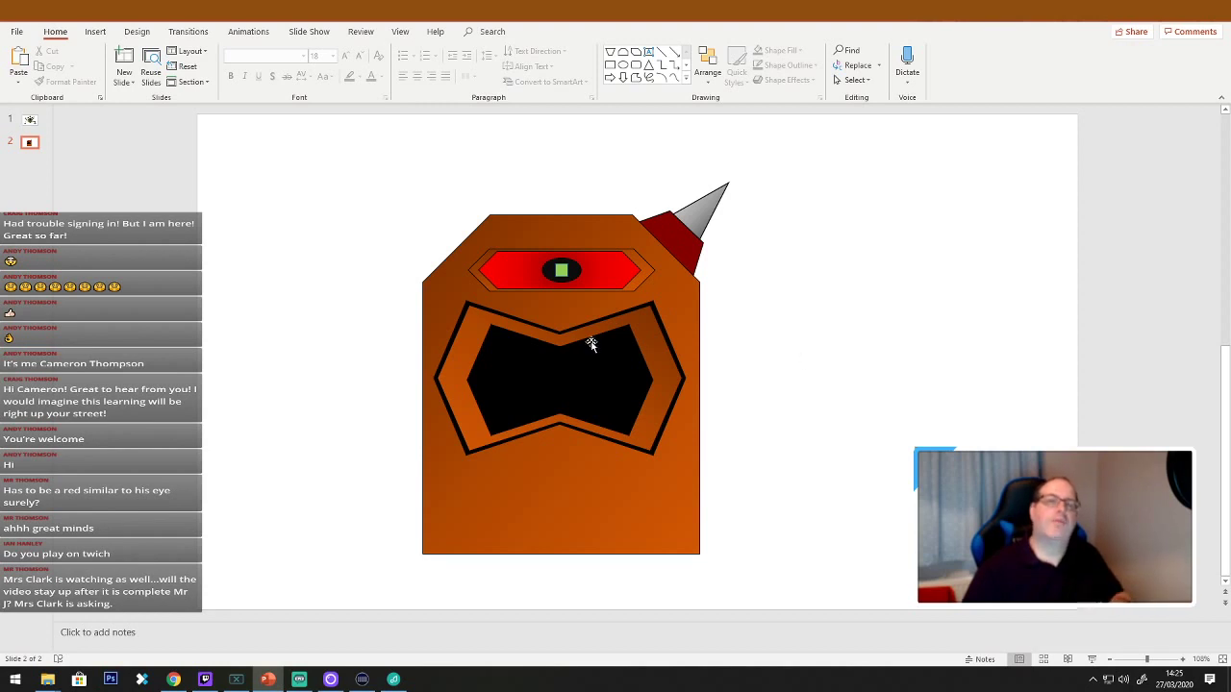
Ungroup the horn into its separate dark red trapezoid and grey triangle.
left_click(32, 122)
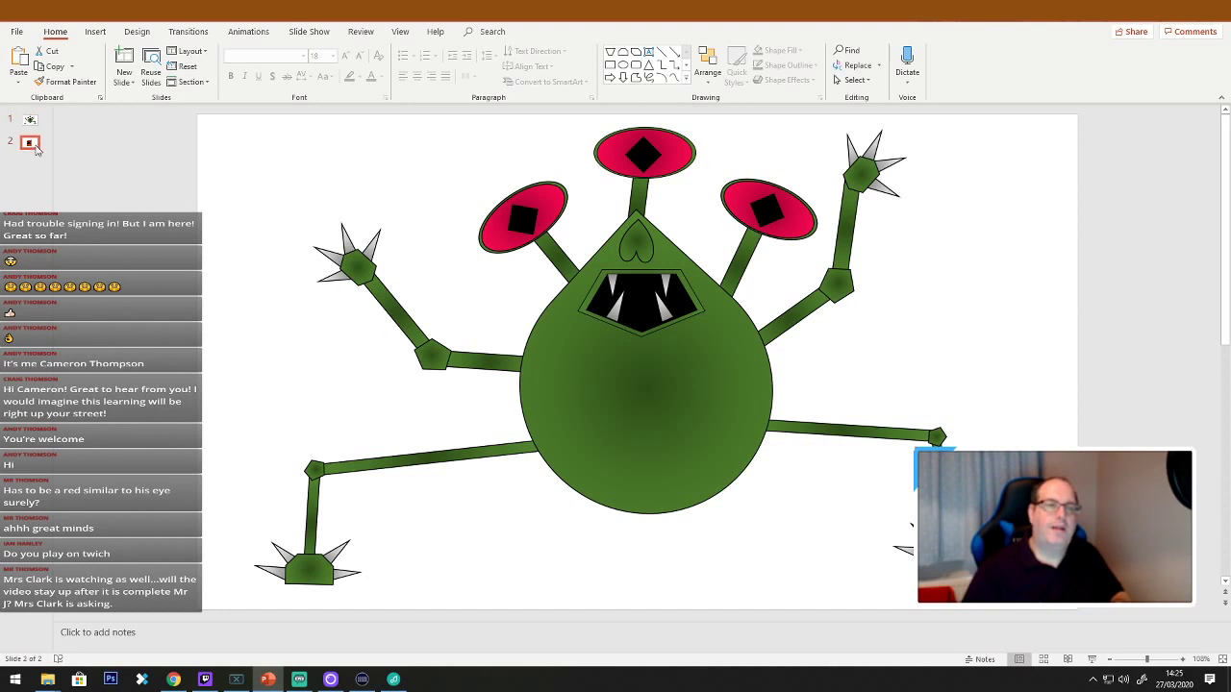
left_click(30, 143)
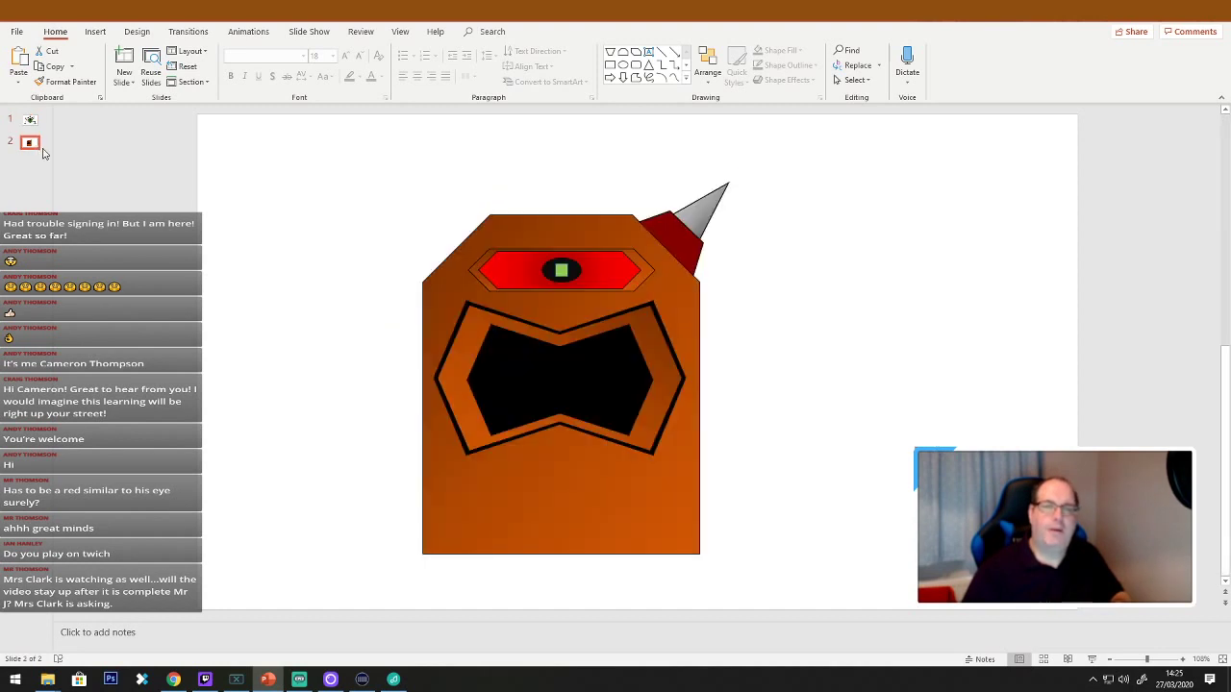
left_click(679, 256)
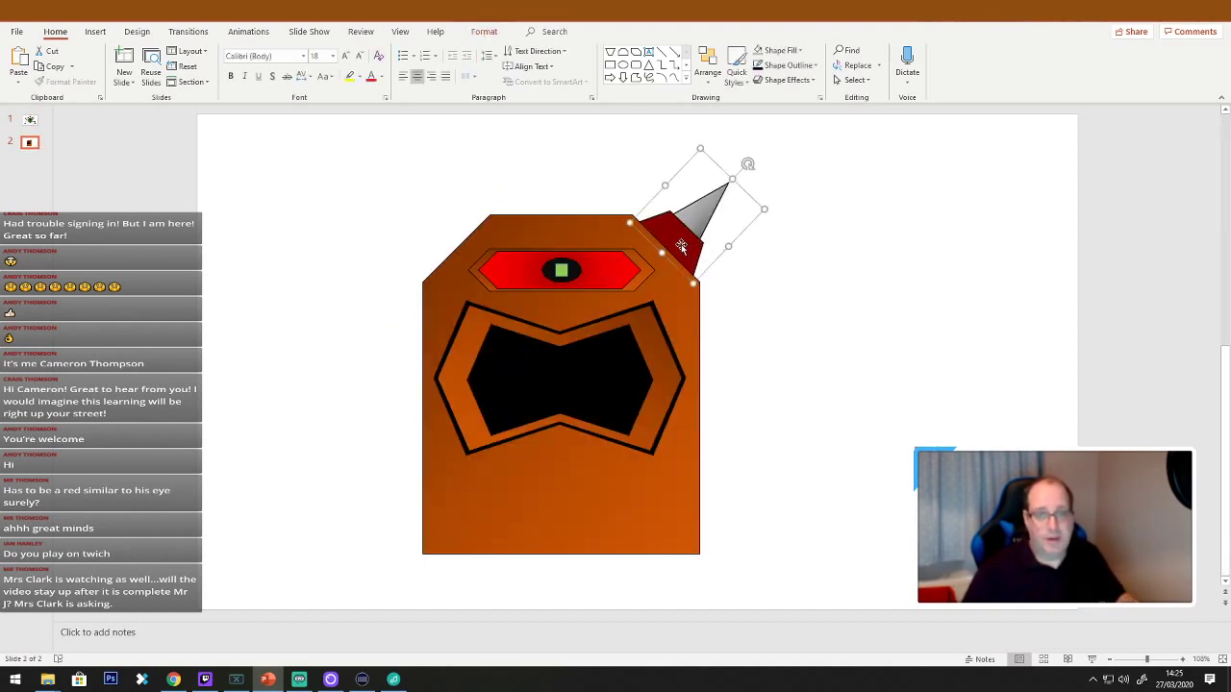
left_click(606, 277)
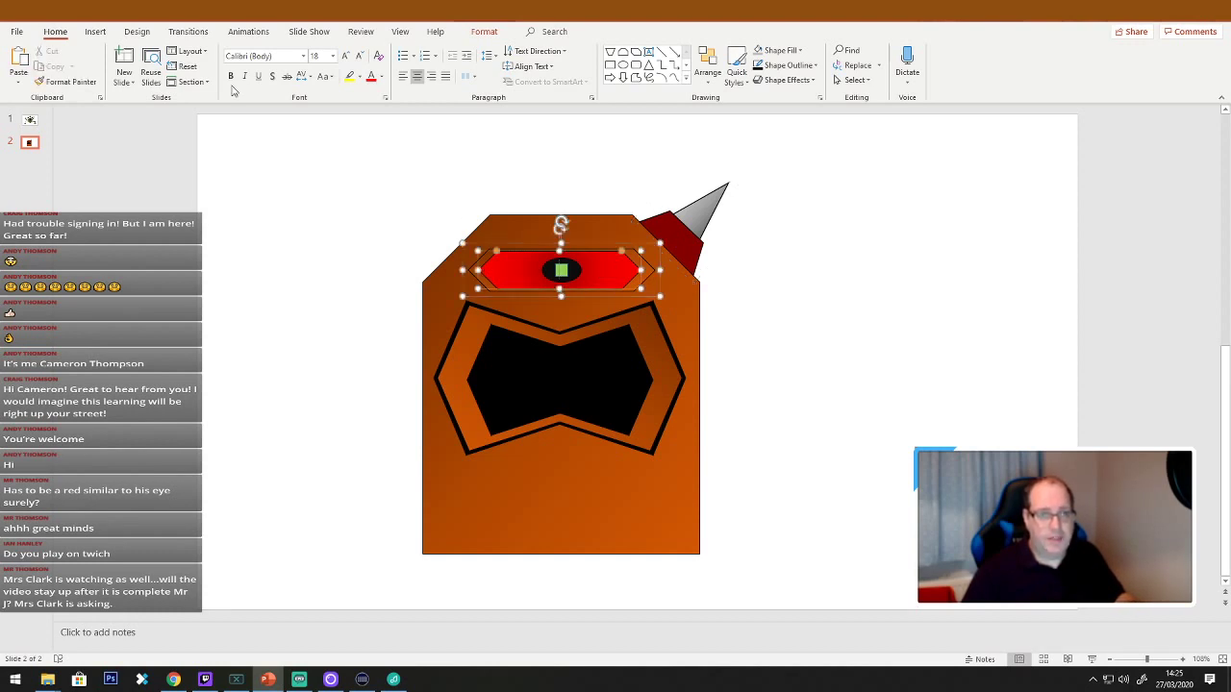
left_click(682, 240)
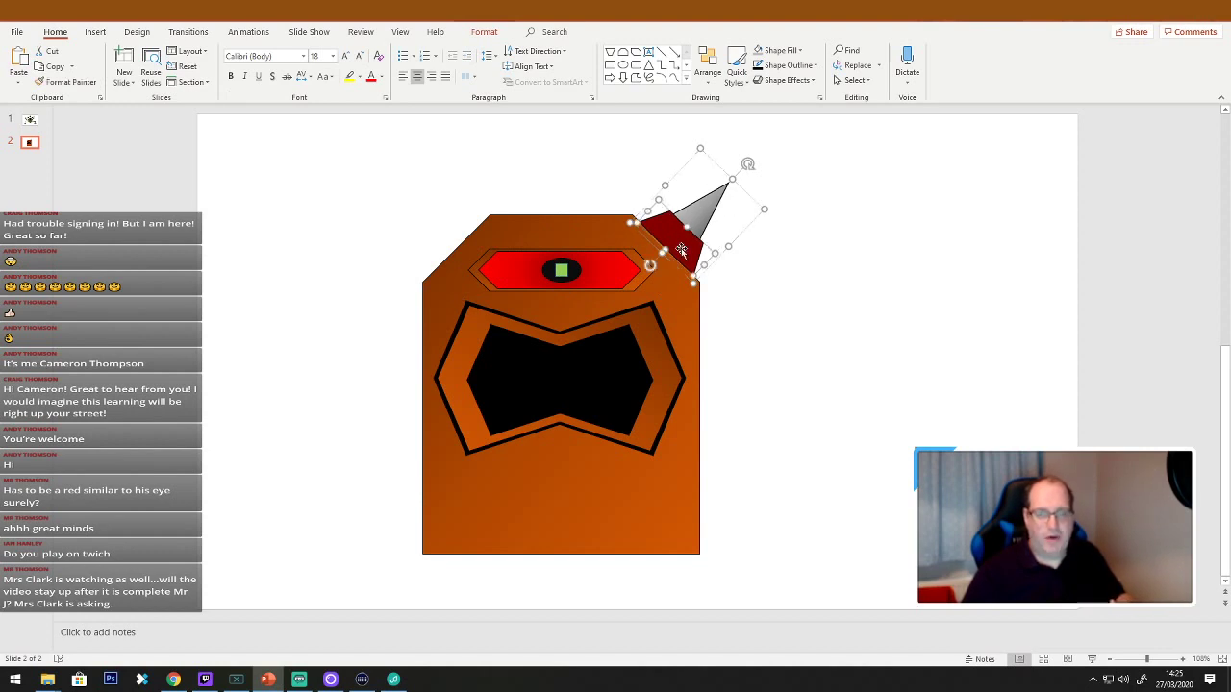
right_click(682, 251)
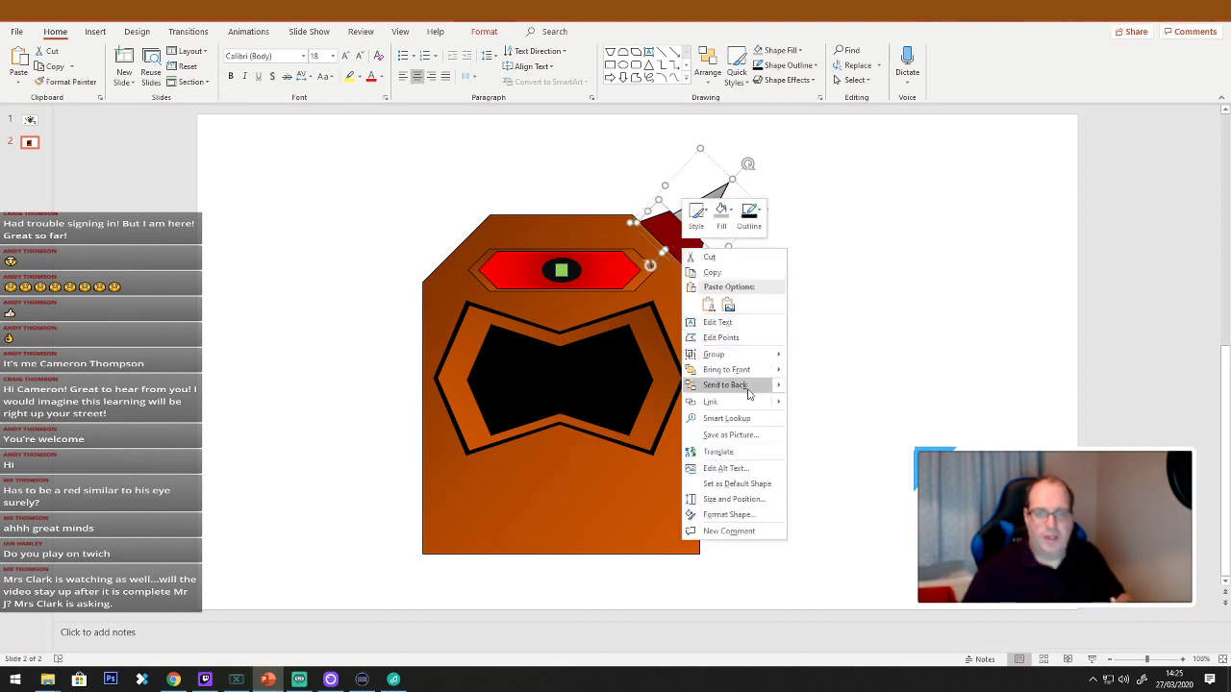
mouse_move(759, 357)
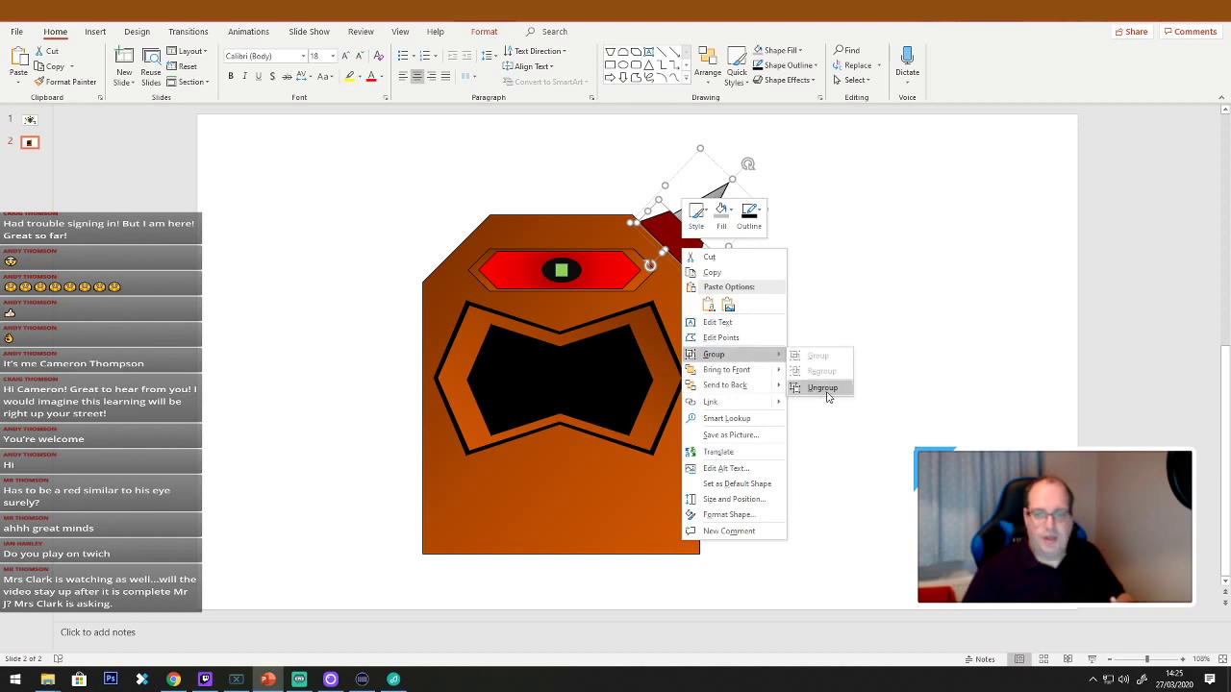
left_click(824, 387)
left_click(859, 407)
Copy the red eye hexagon's formatting onto the horn's trapezoid base with Format Painter.
left_click(597, 271)
left_click(612, 274)
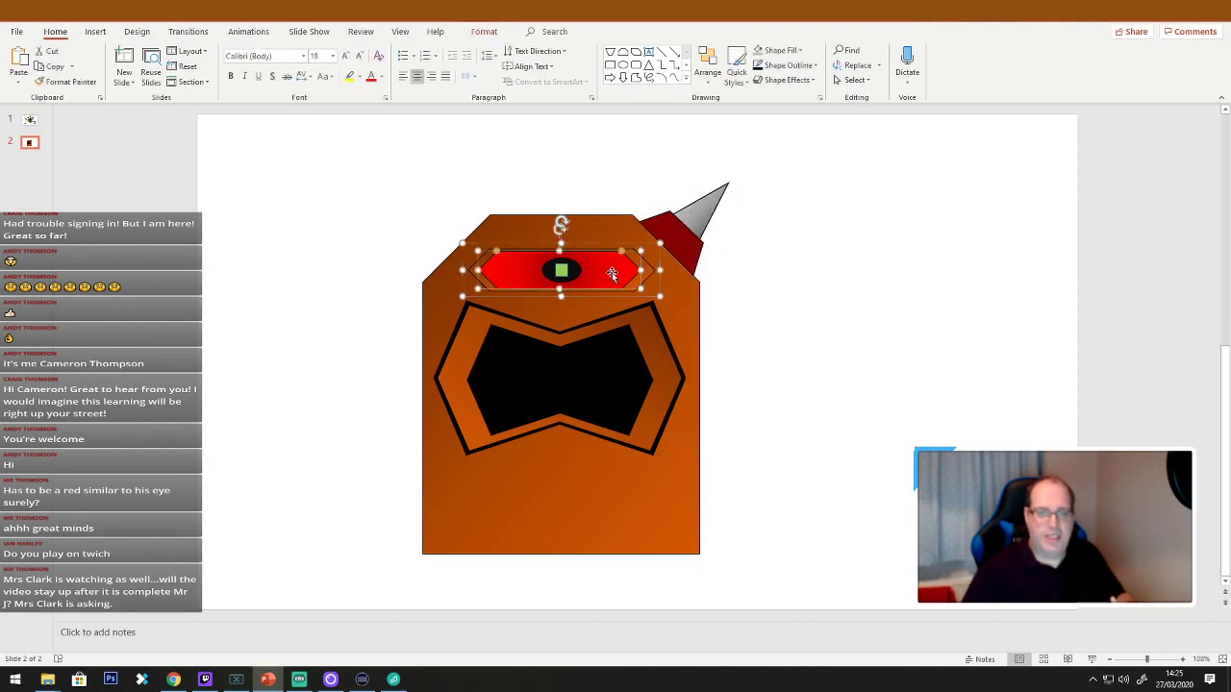
left_click(67, 81)
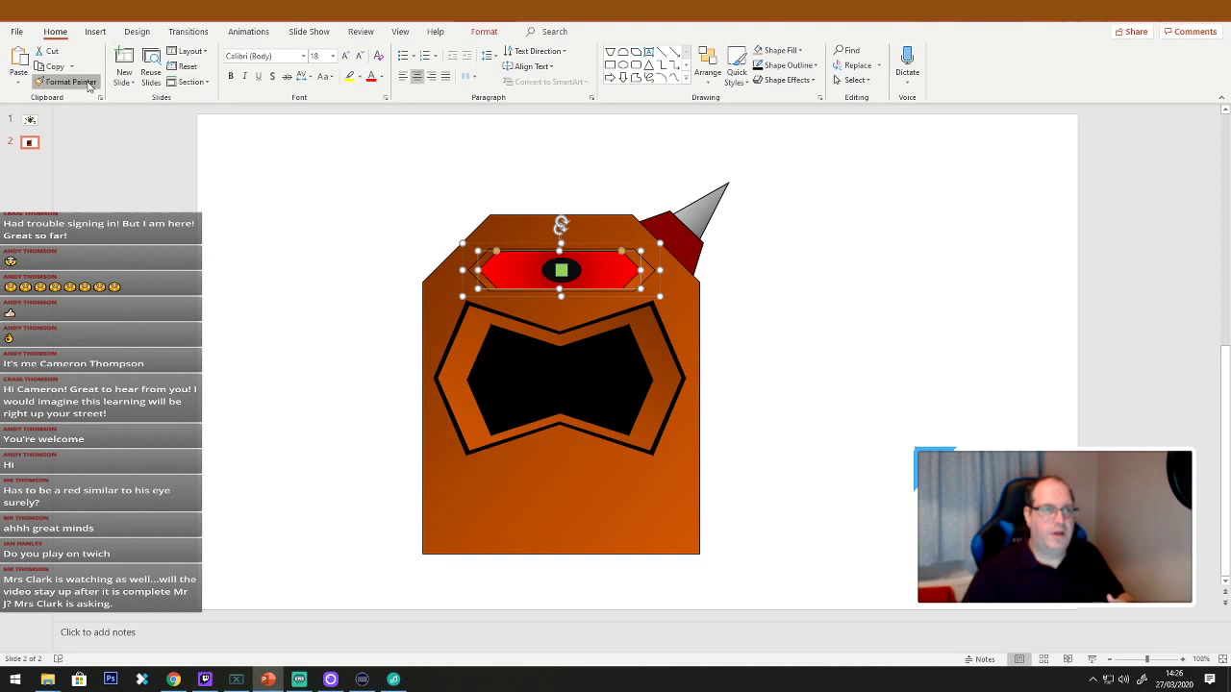
left_click(677, 250)
left_click(862, 326)
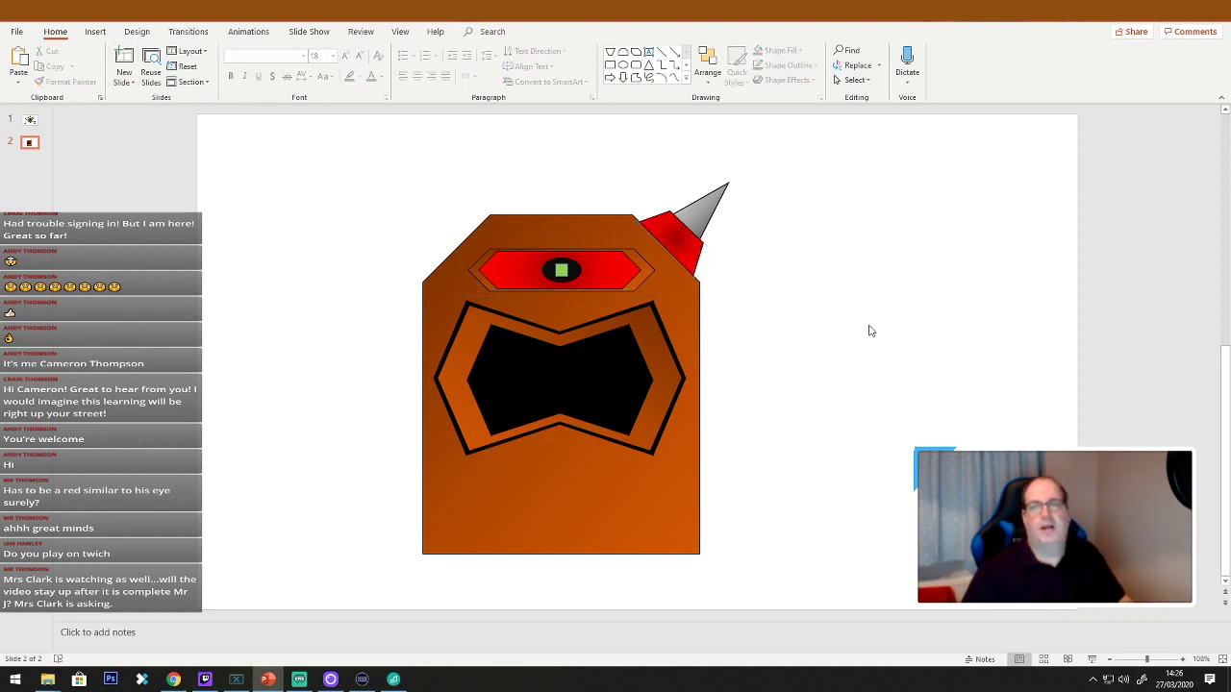
Group the horn's red trapezoid and grey triangle together again.
left_click_drag(861, 166, 599, 324)
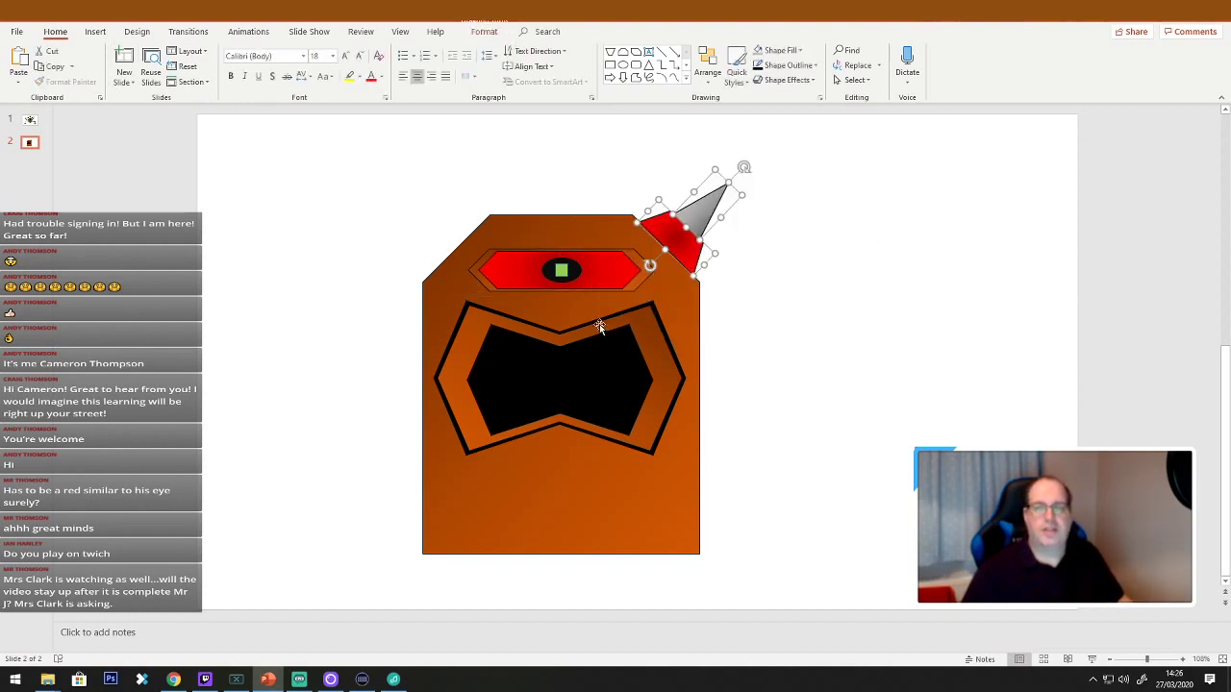
right_click(685, 247)
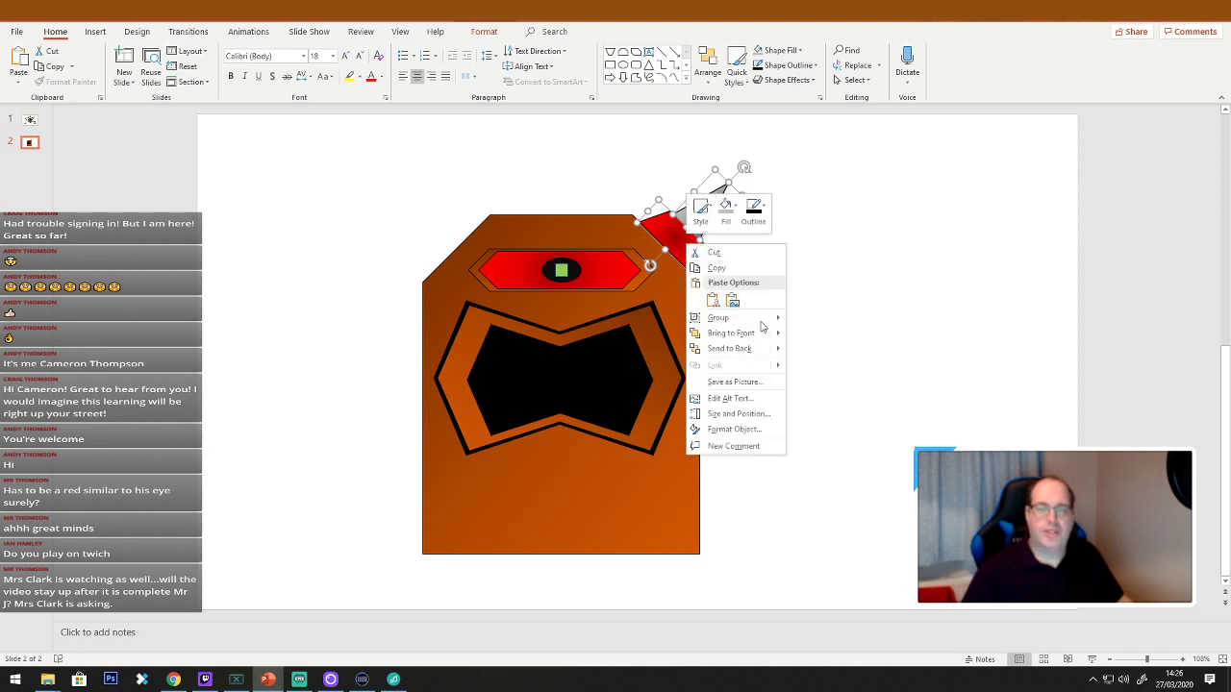
mouse_move(769, 318)
left_click(812, 318)
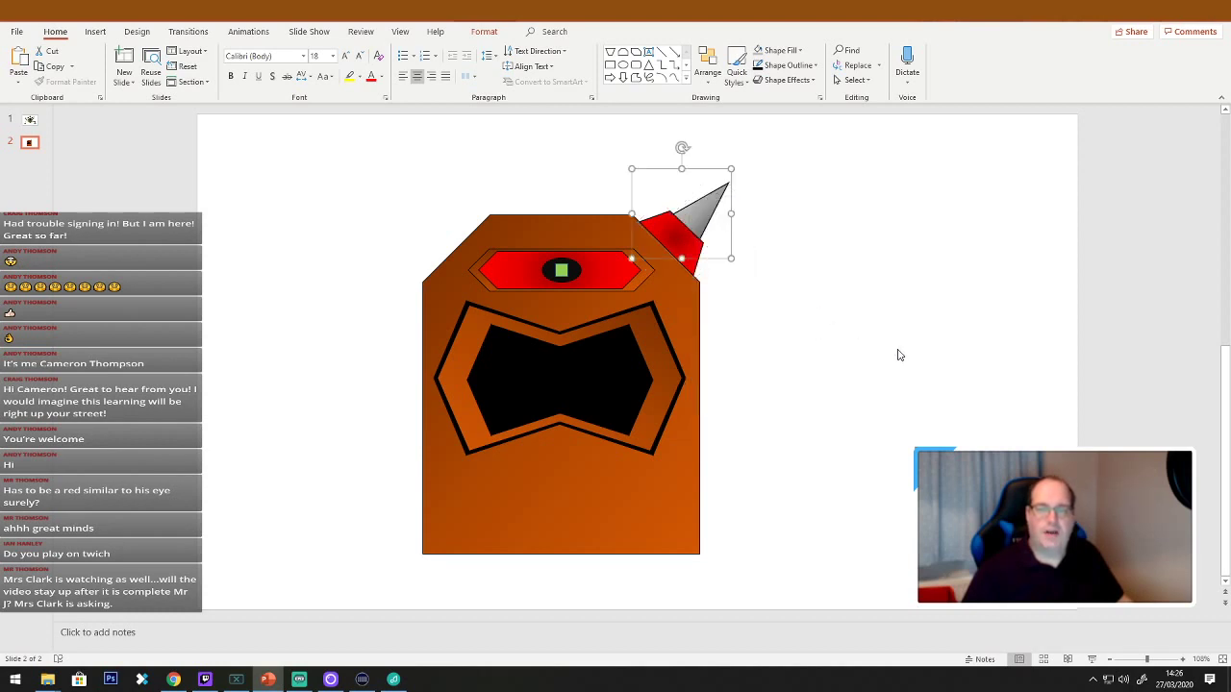
left_click(888, 363)
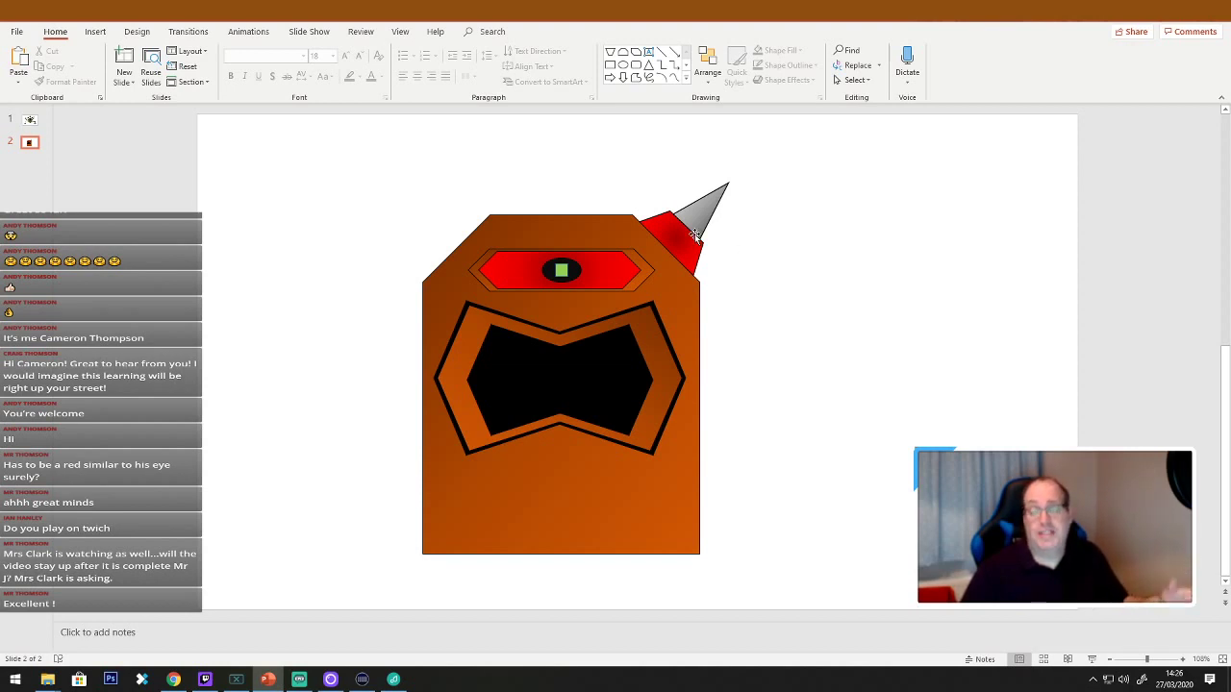
Duplicate the horn group and rotate the copy to mirror the original on the opposite slanted corner of the head.
left_click_drag(678, 239, 375, 227)
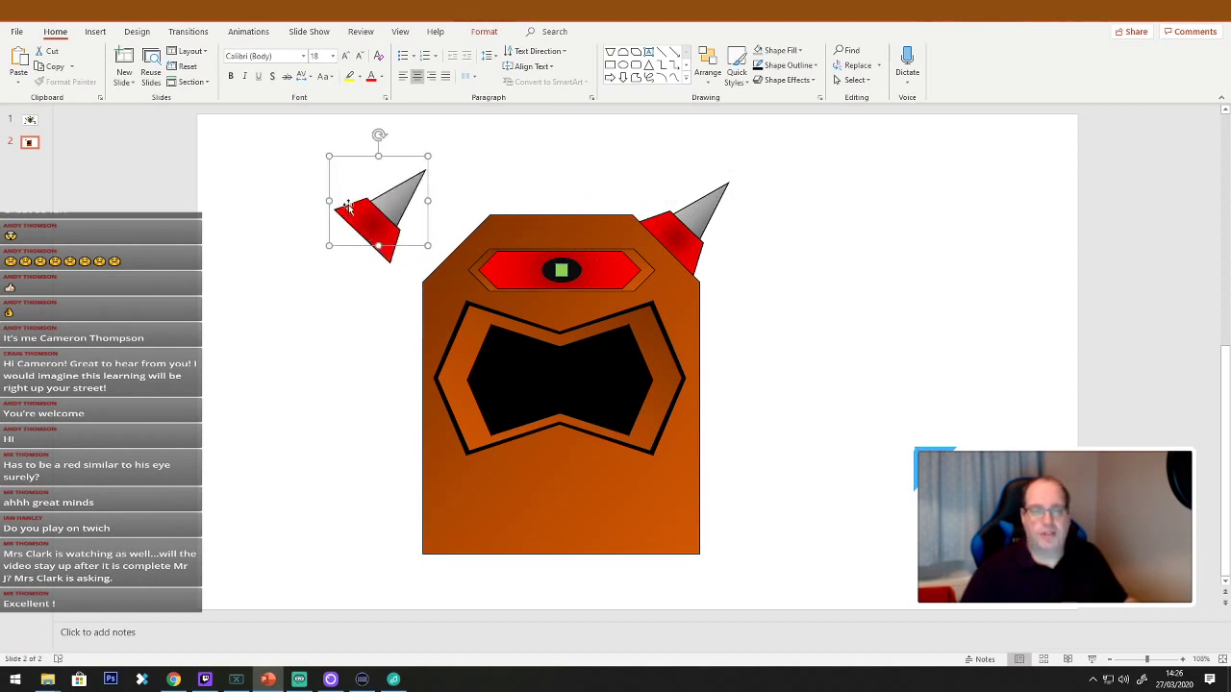
key("ctrl+z")
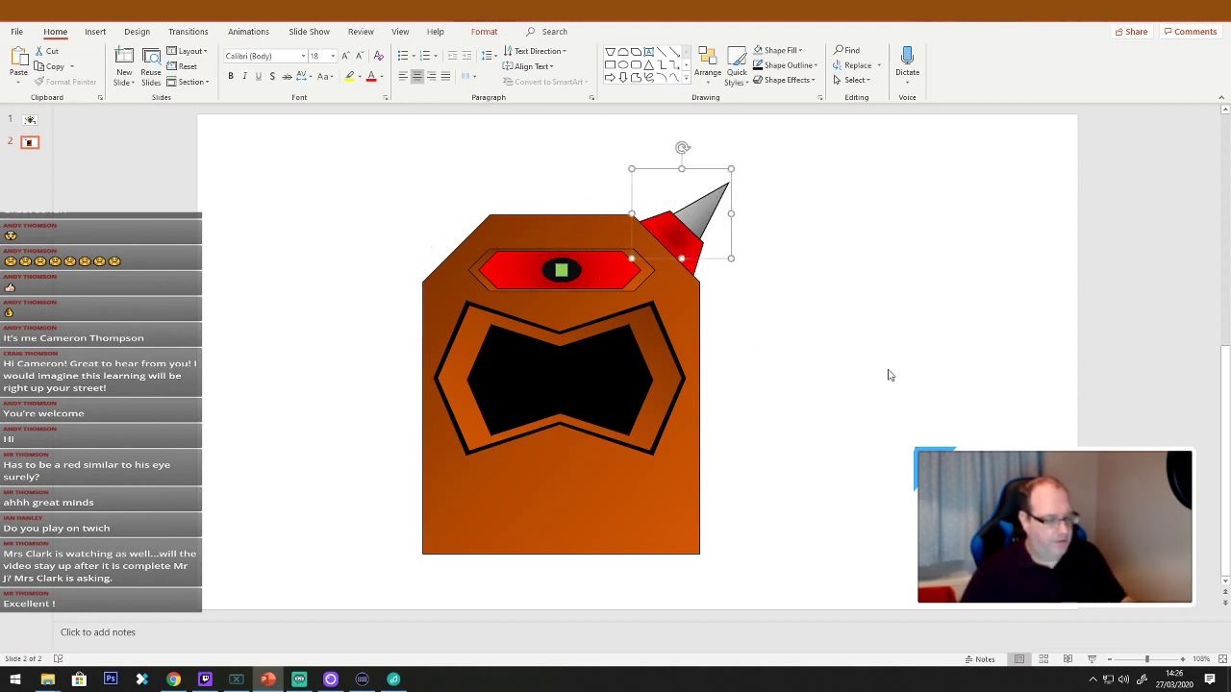
left_click(680, 240)
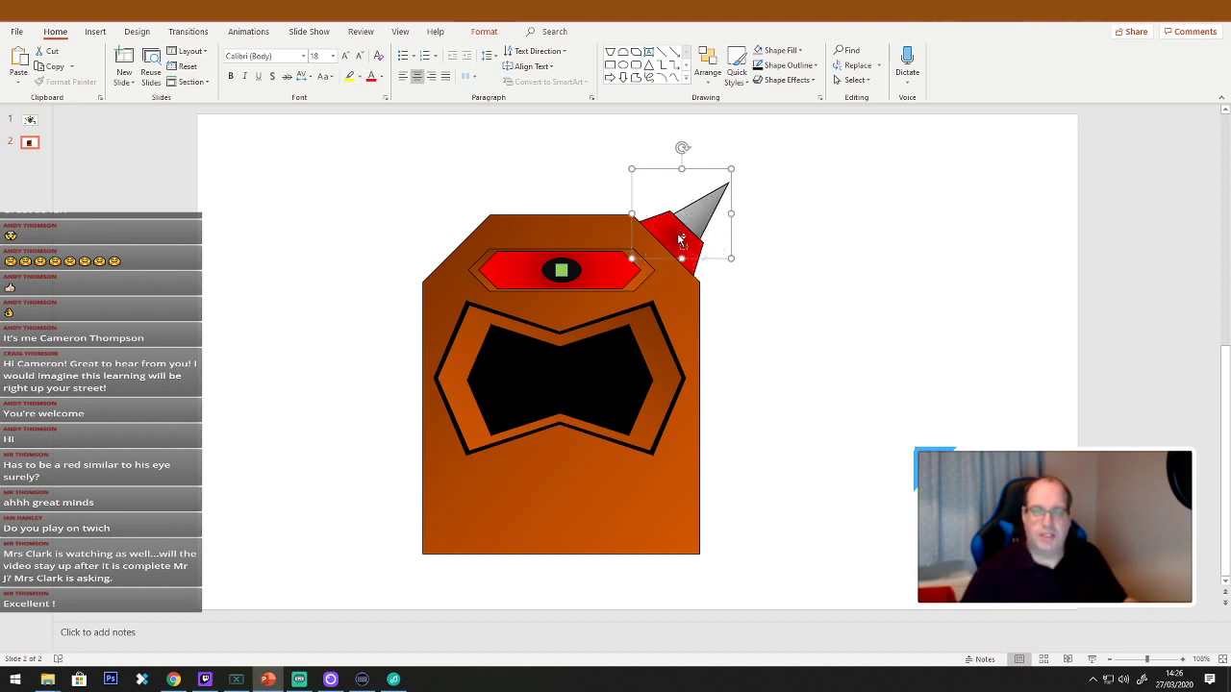
left_click_drag(677, 234, 371, 209)
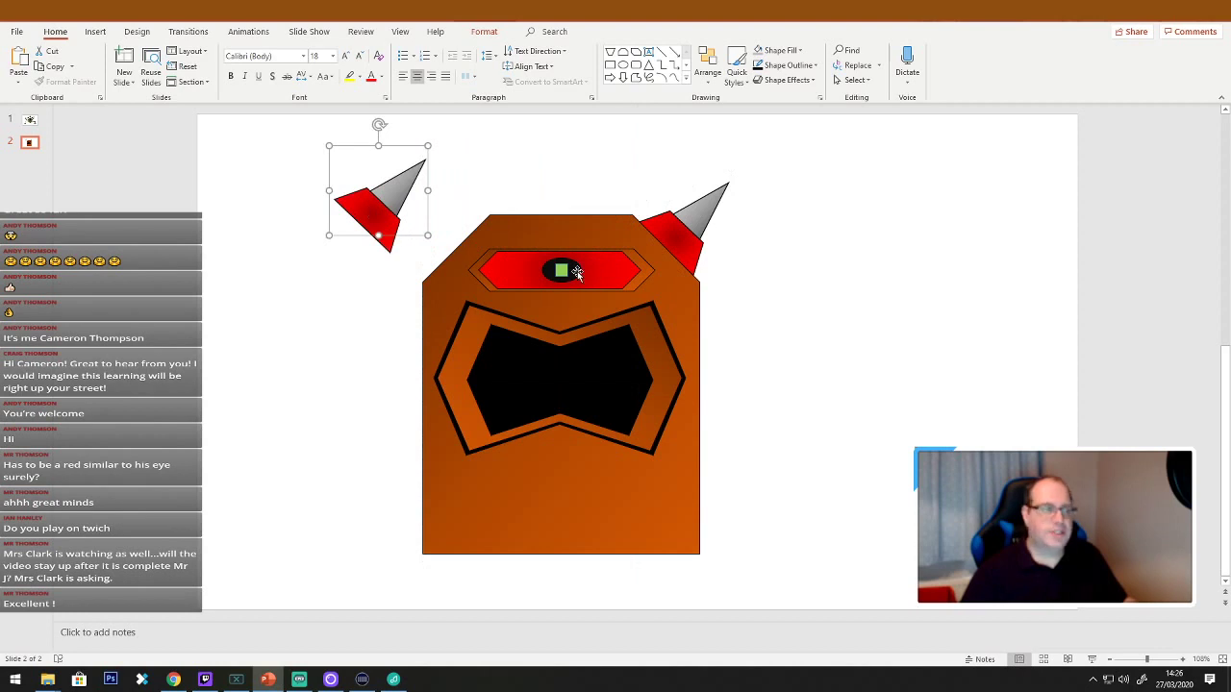
left_click_drag(379, 124, 285, 189)
left_click_drag(403, 206, 461, 238)
Send the copied horn to the back and nudge it outward to line up with the first horn.
right_click(461, 238)
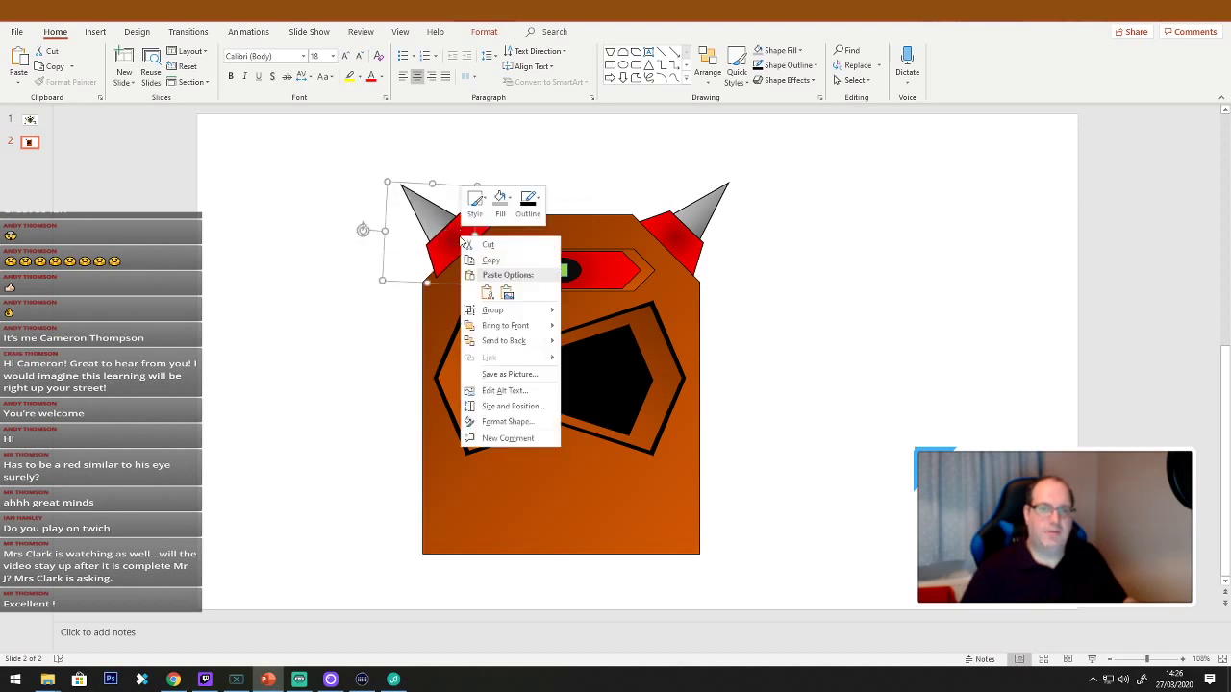
left_click(526, 345)
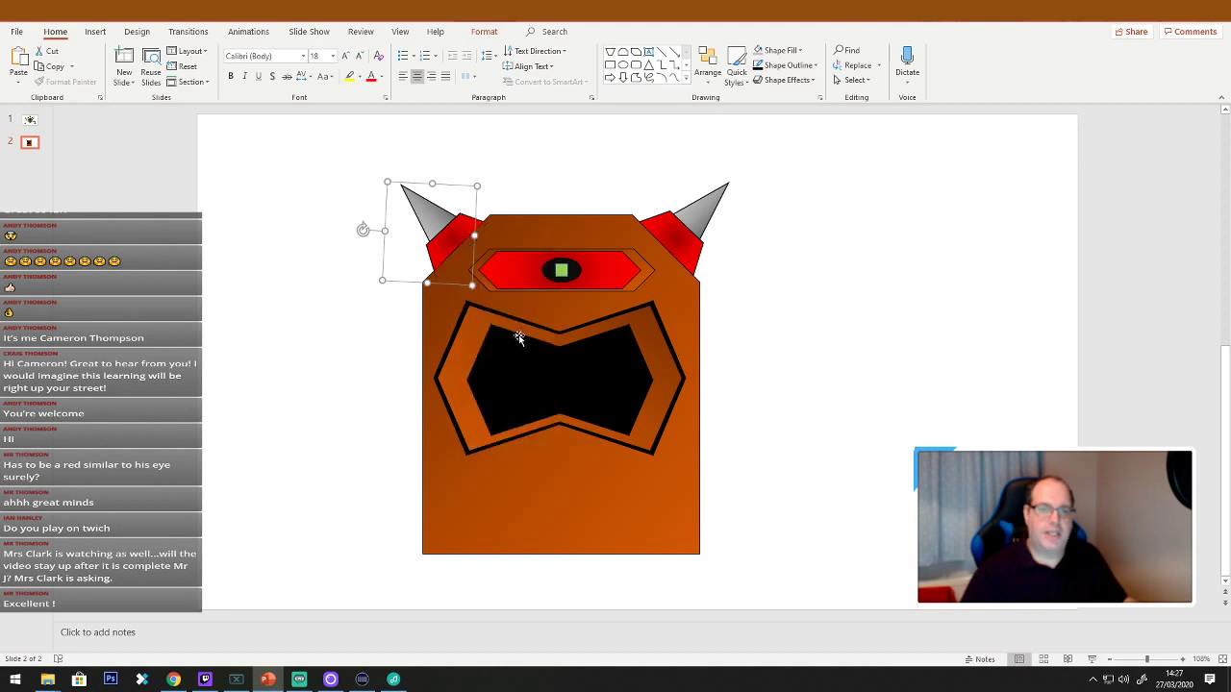
left_click_drag(444, 243, 436, 238)
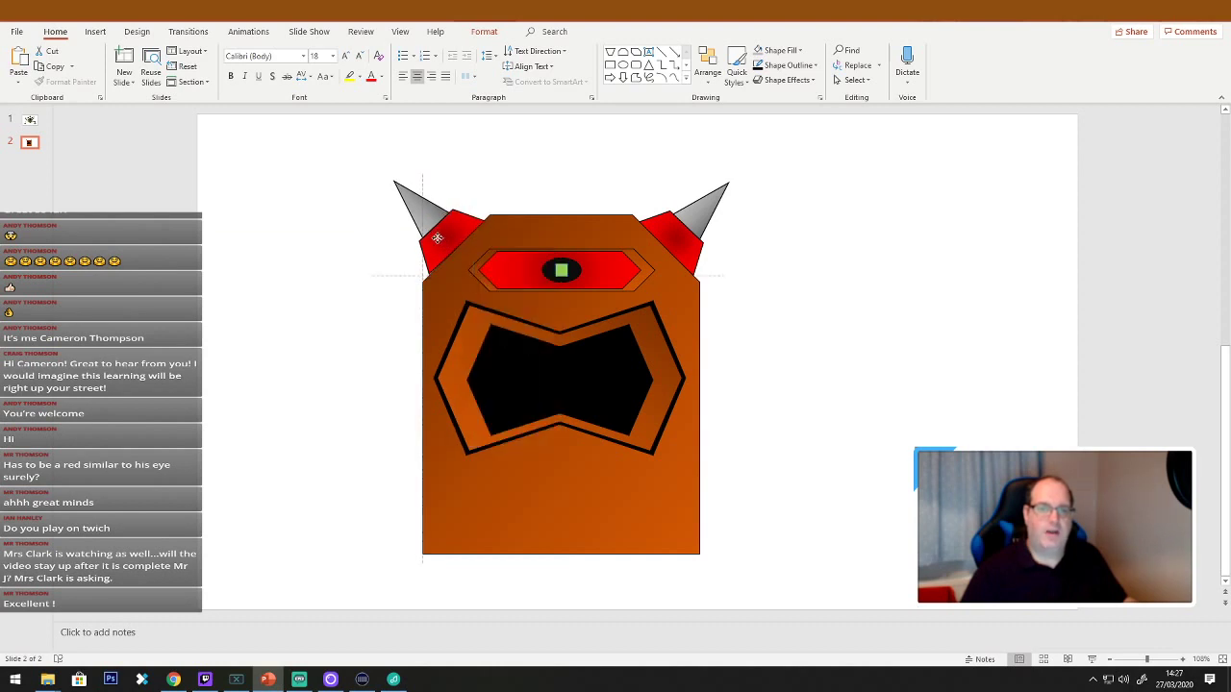
left_click(414, 350)
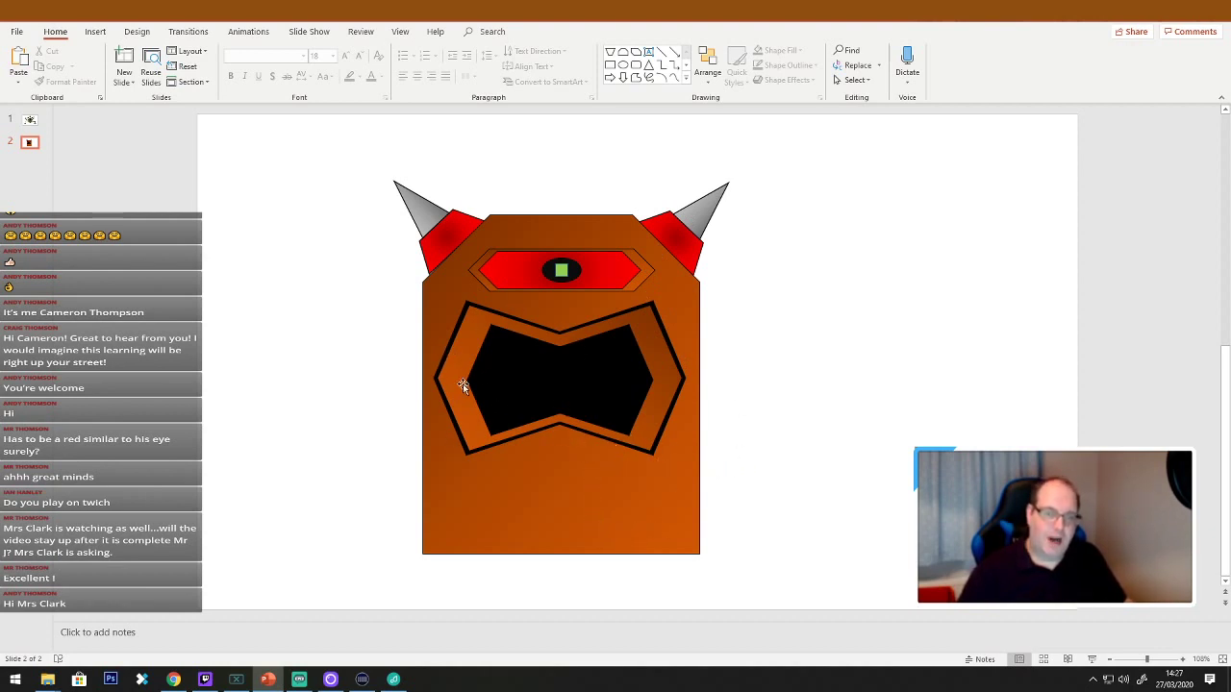
Move the eye group off the monster's head onto the empty slide area beside it.
left_click(600, 288)
left_click_drag(600, 287, 921, 294)
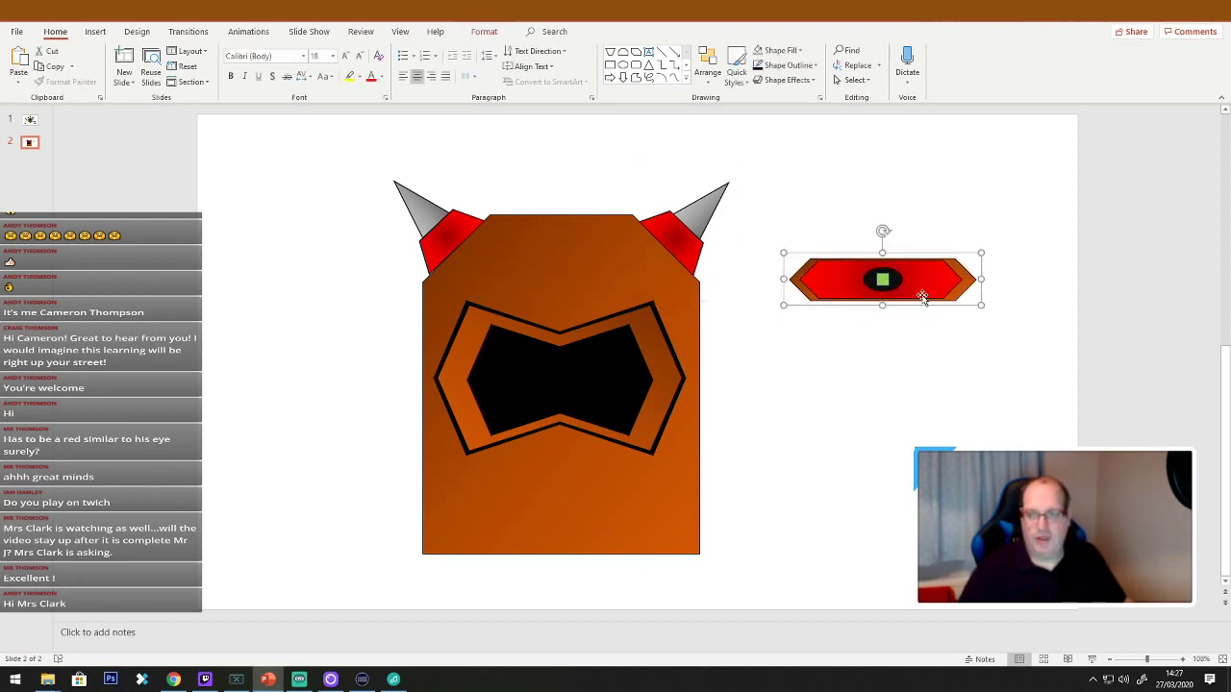
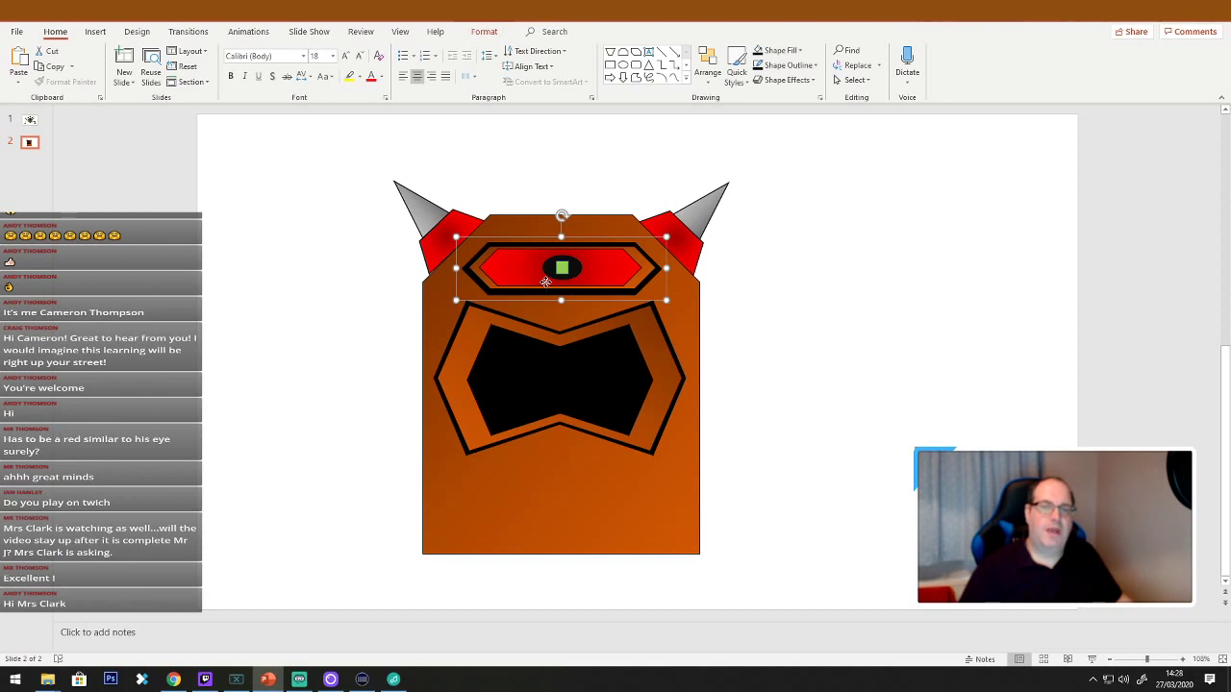
Ungroup the eye and nudge its black-outlined outer hexagon up slightly around the red hexagon.
right_click(545, 282)
mouse_move(616, 359)
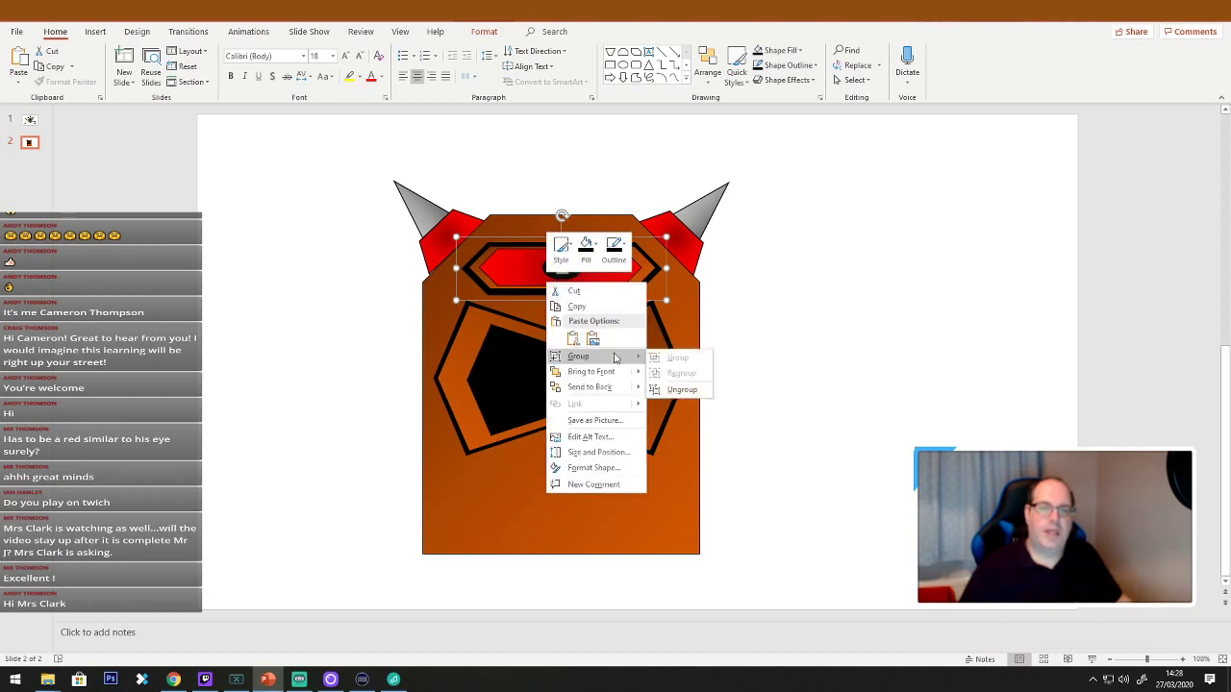
left_click(680, 390)
left_click(568, 296)
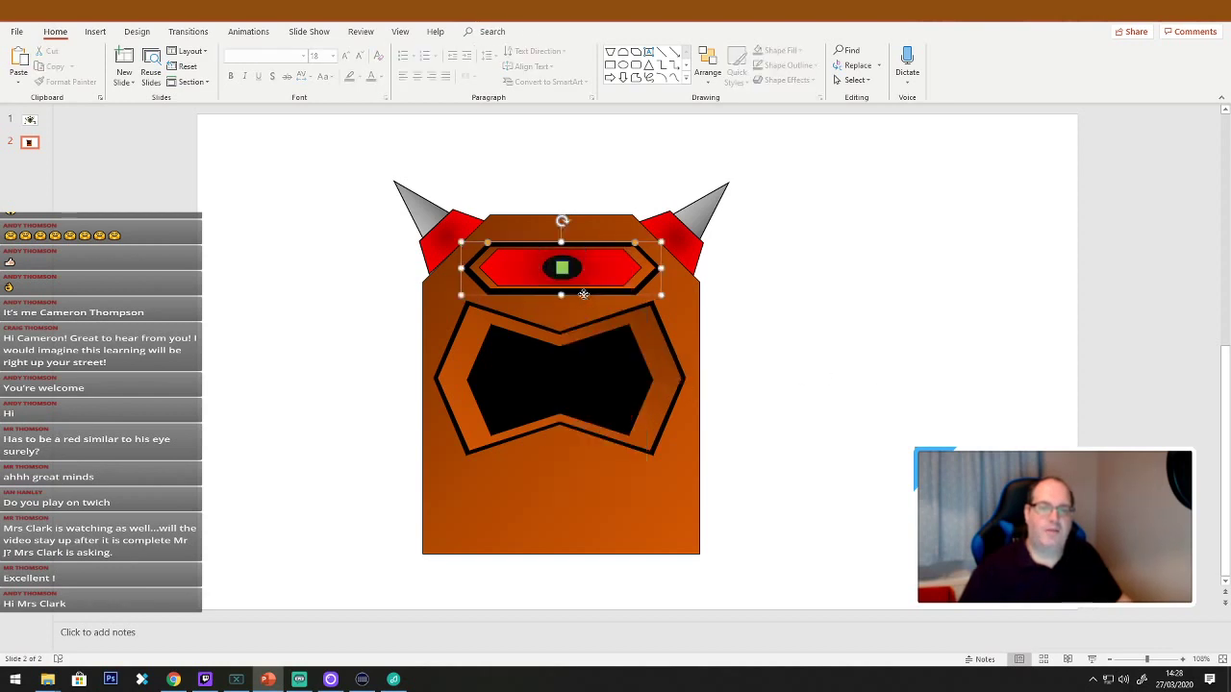
left_click_drag(570, 298, 560, 293)
left_click(861, 363)
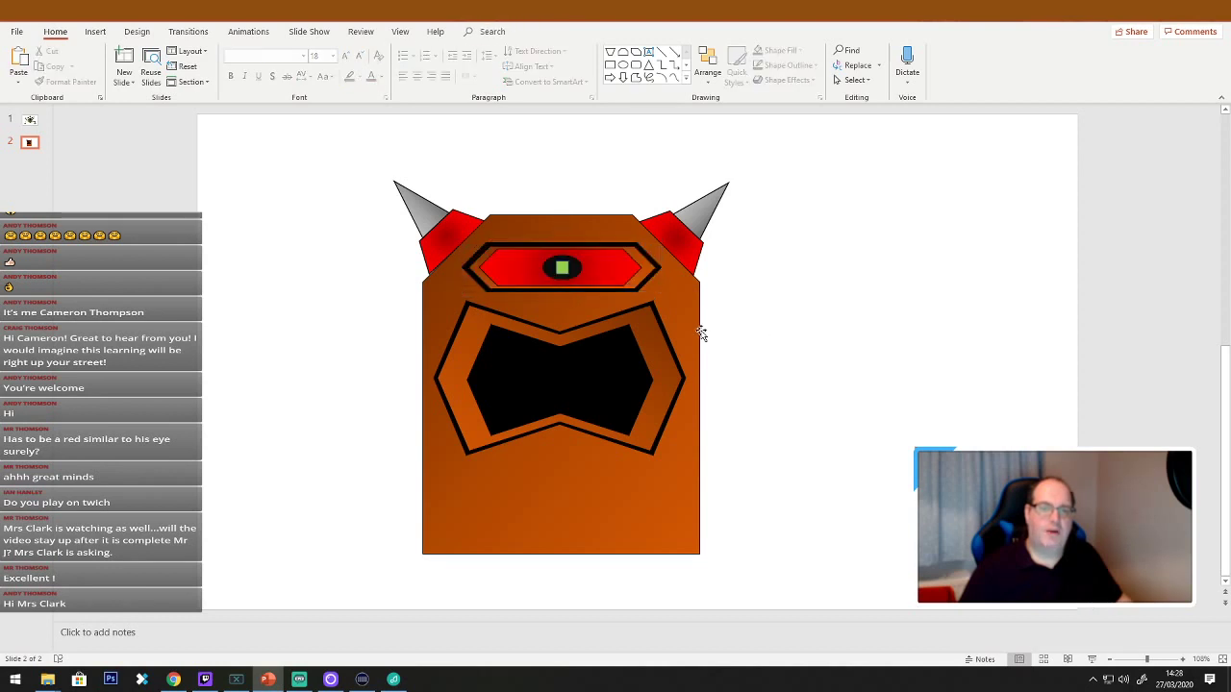
left_click(564, 240)
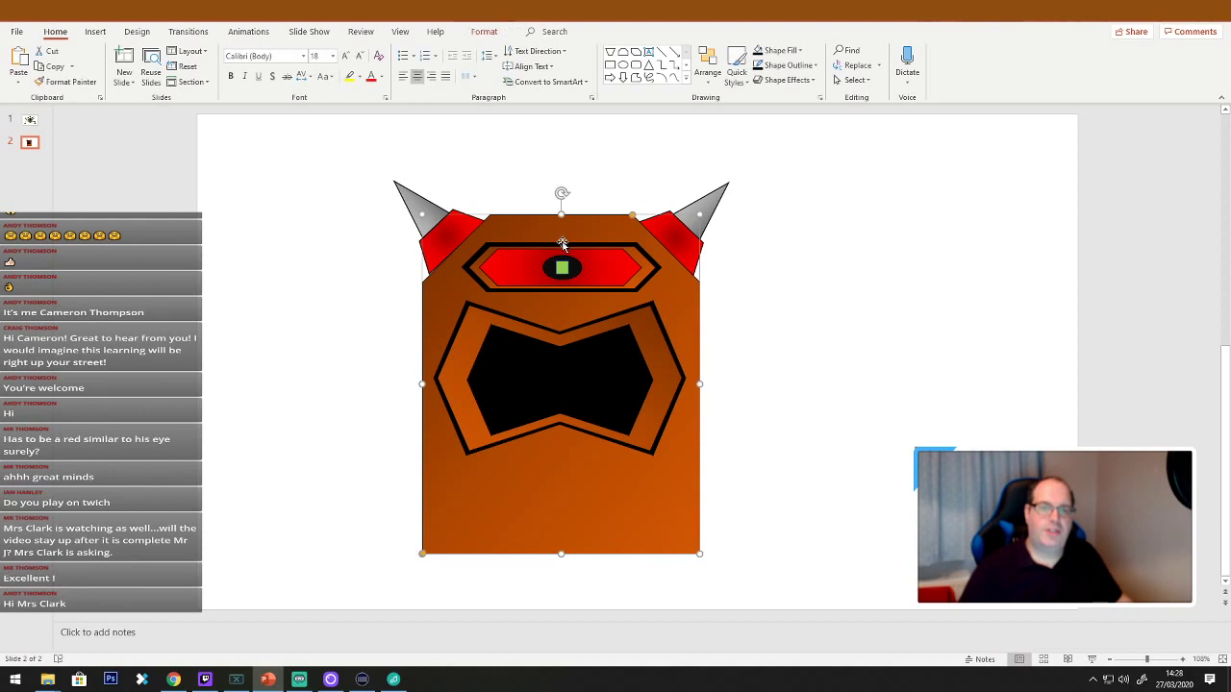
left_click(563, 242)
left_click_drag(562, 243, 552, 238)
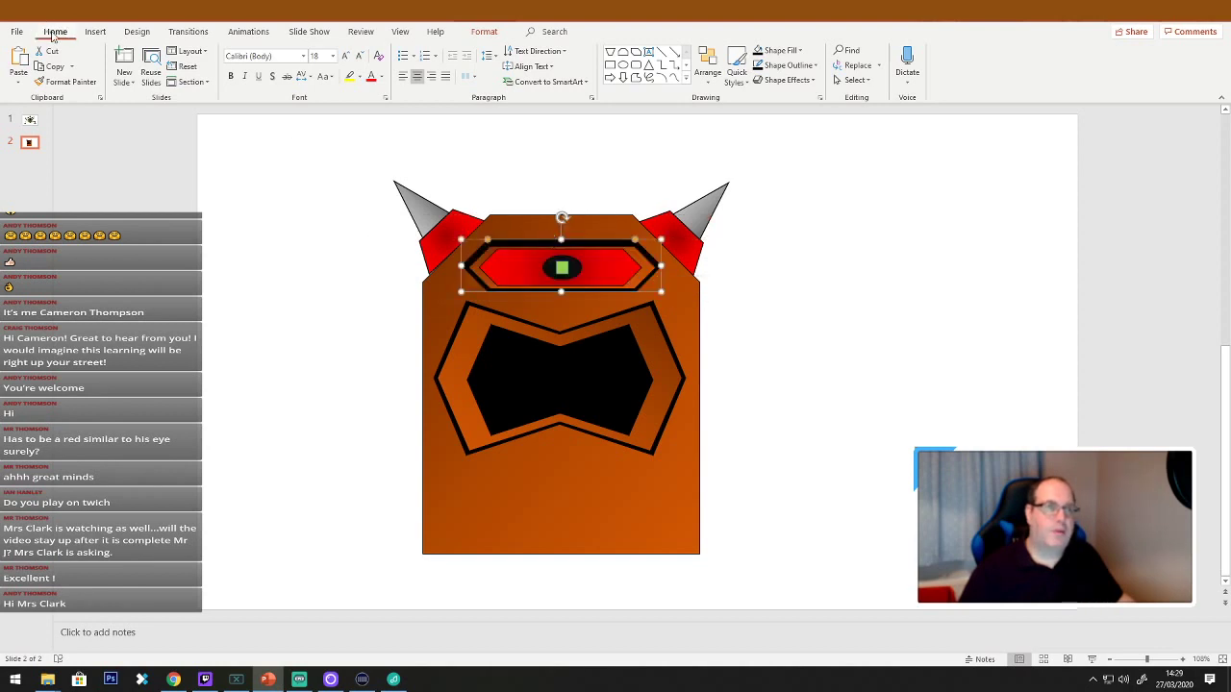
Set the slide's grid spacing to 0.1 cm, leaving objects free from snapping to the grid.
right_click(120, 226)
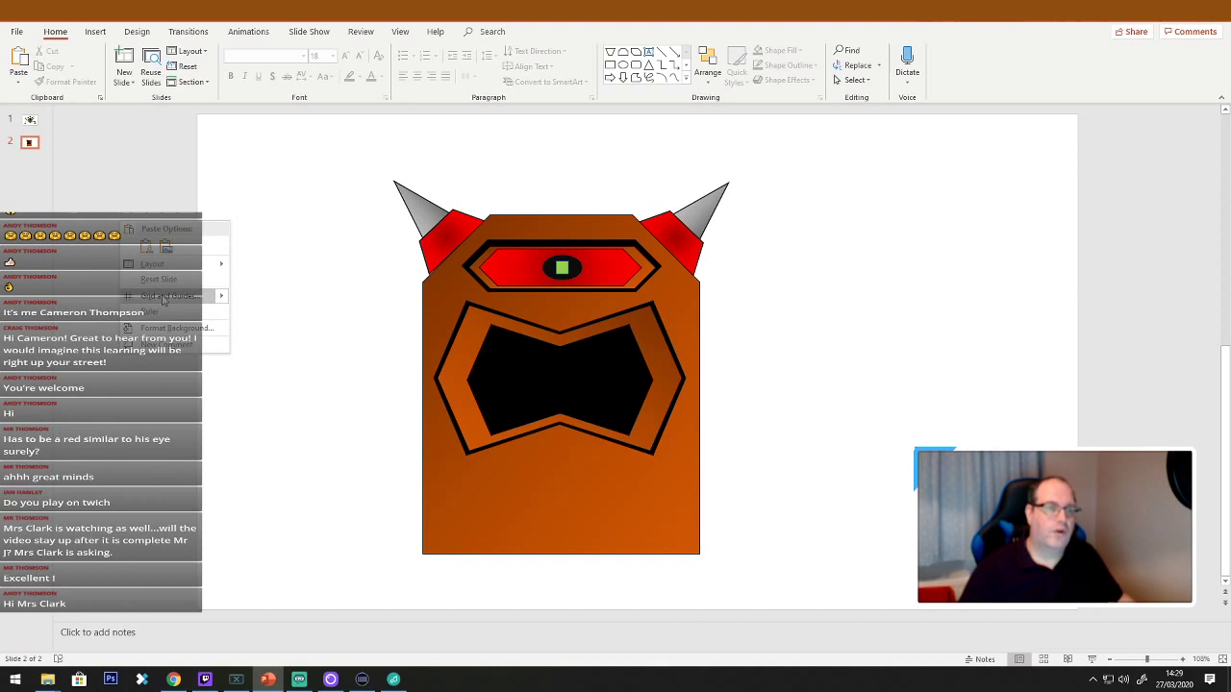
left_click(223, 300)
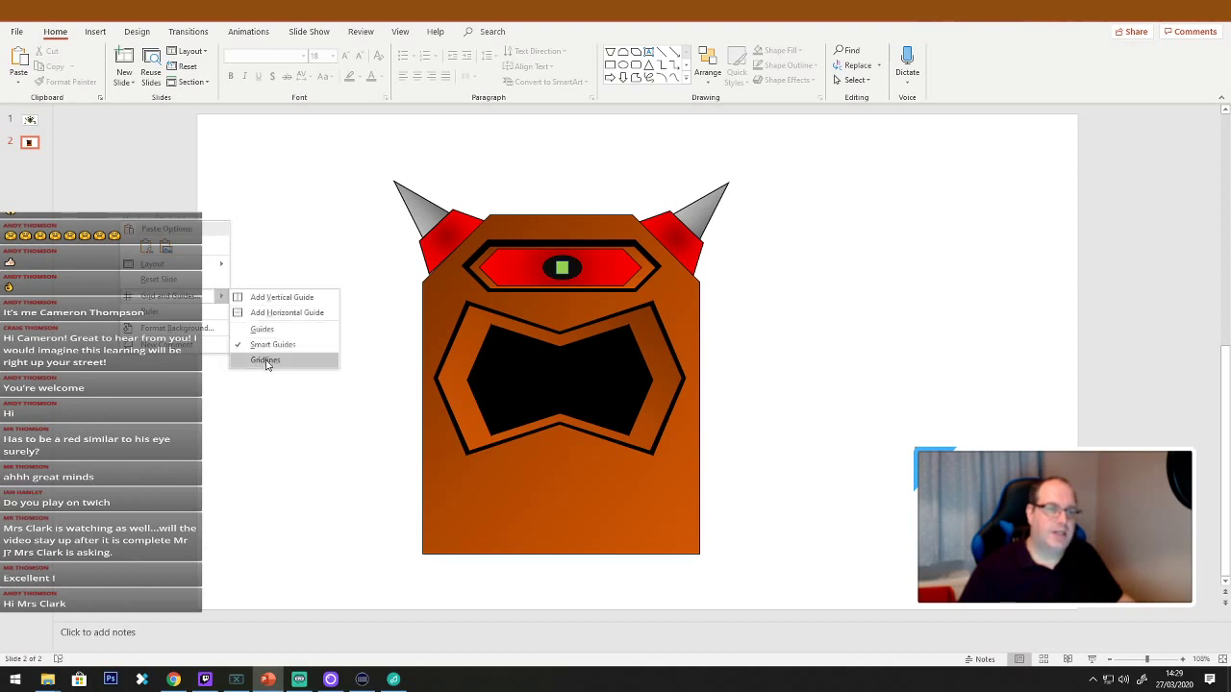
left_click(210, 297)
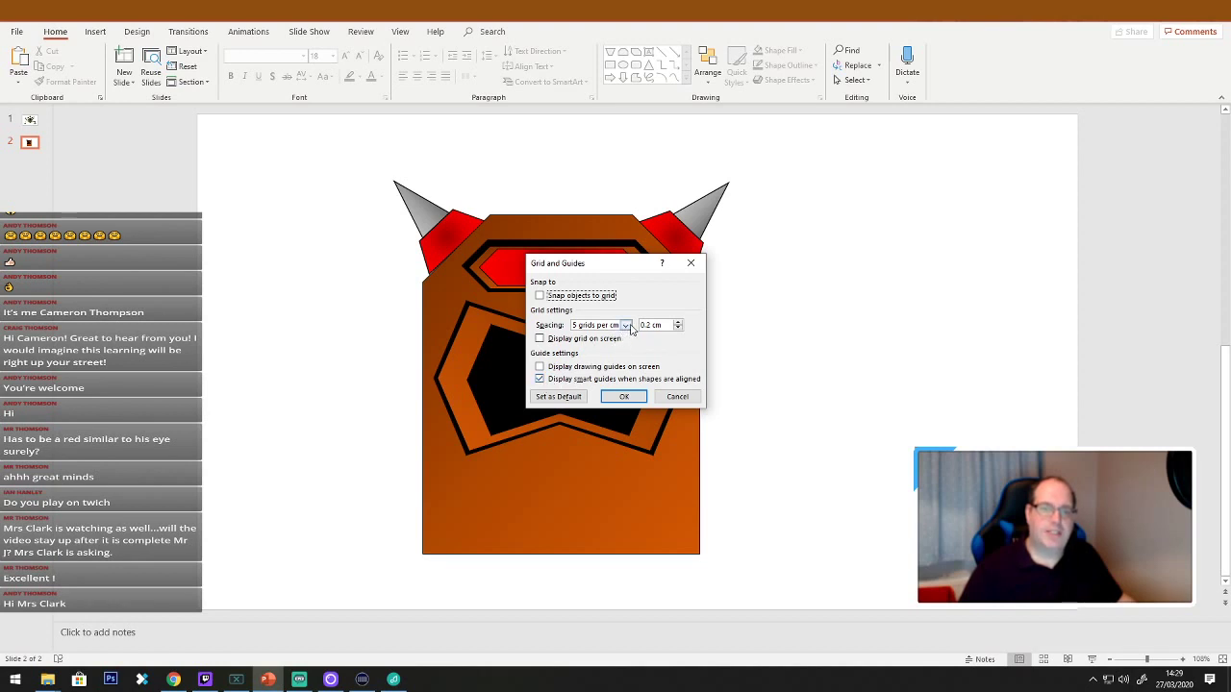
left_click(678, 329)
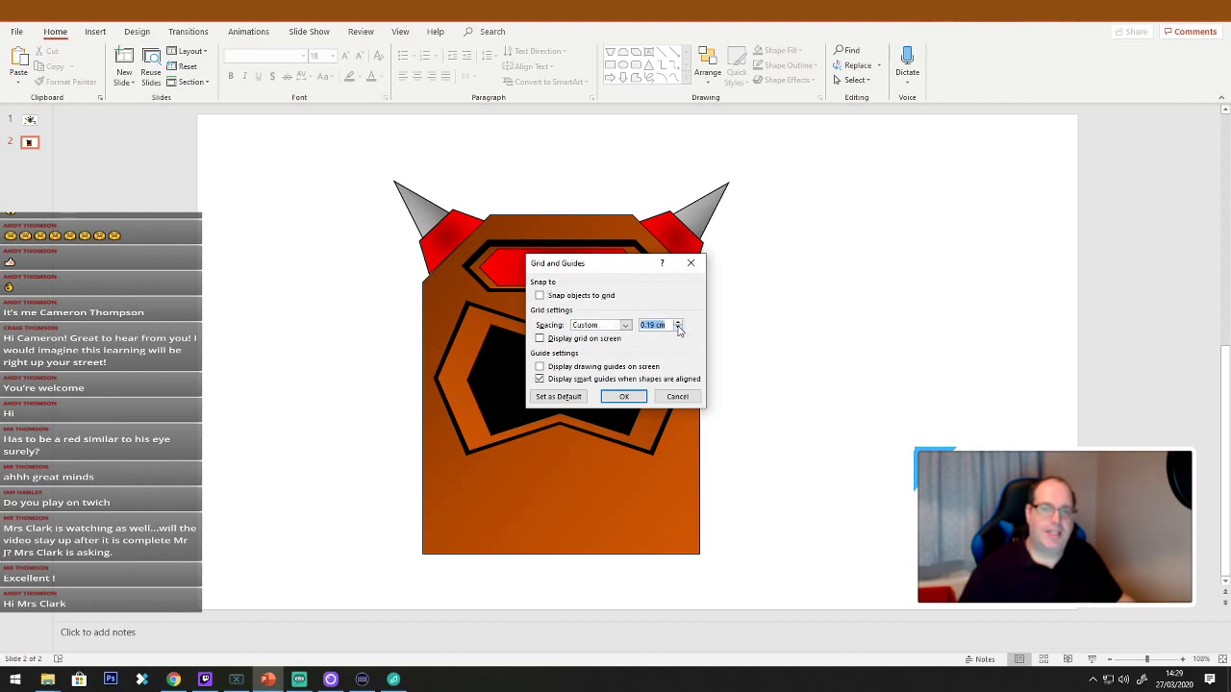
left_click(676, 329)
left_click(676, 328)
left_click(677, 329)
left_click(677, 329)
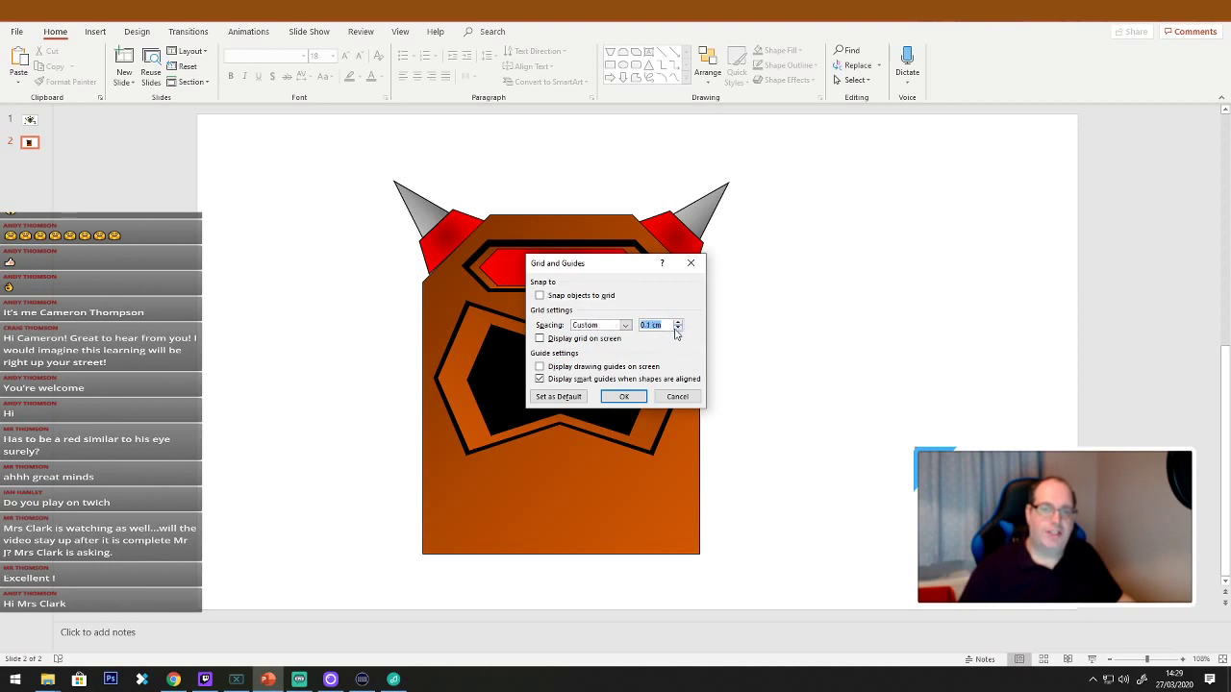
left_click(644, 397)
Tighten the black-outlined outer hexagon on its upper and side edges so it sits evenly around the red hexagon of the eye.
left_click(573, 245)
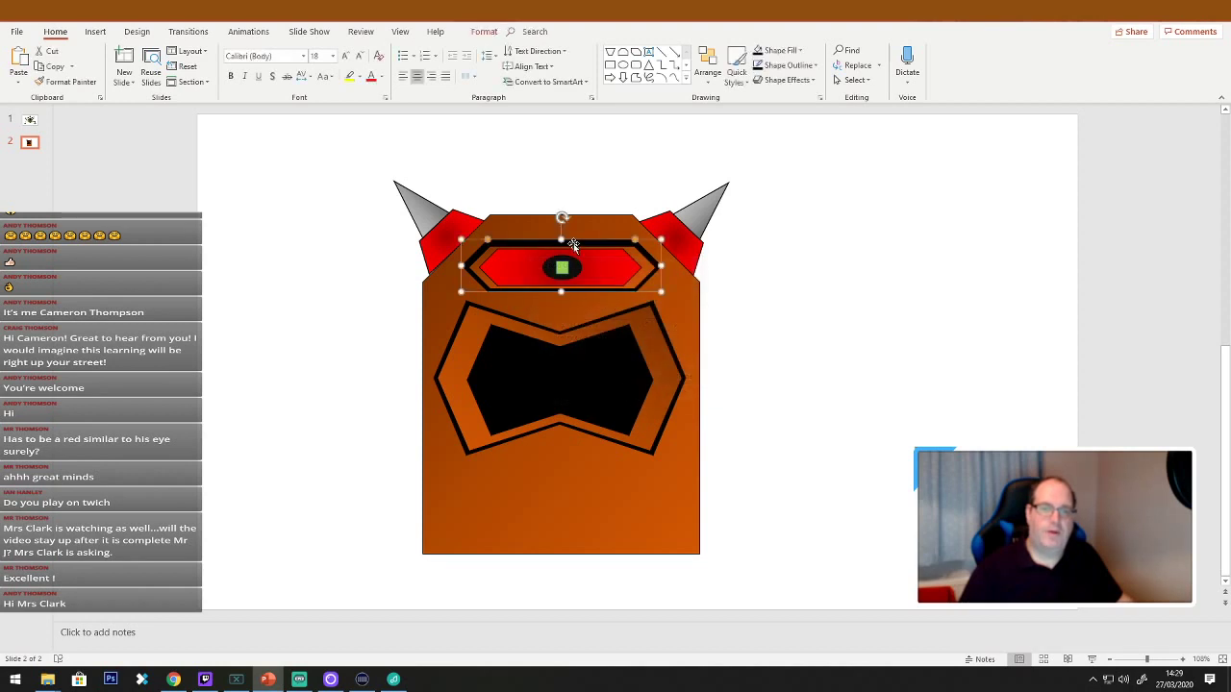
left_click_drag(570, 243, 562, 240)
scroll(646, 306, "up", 10)
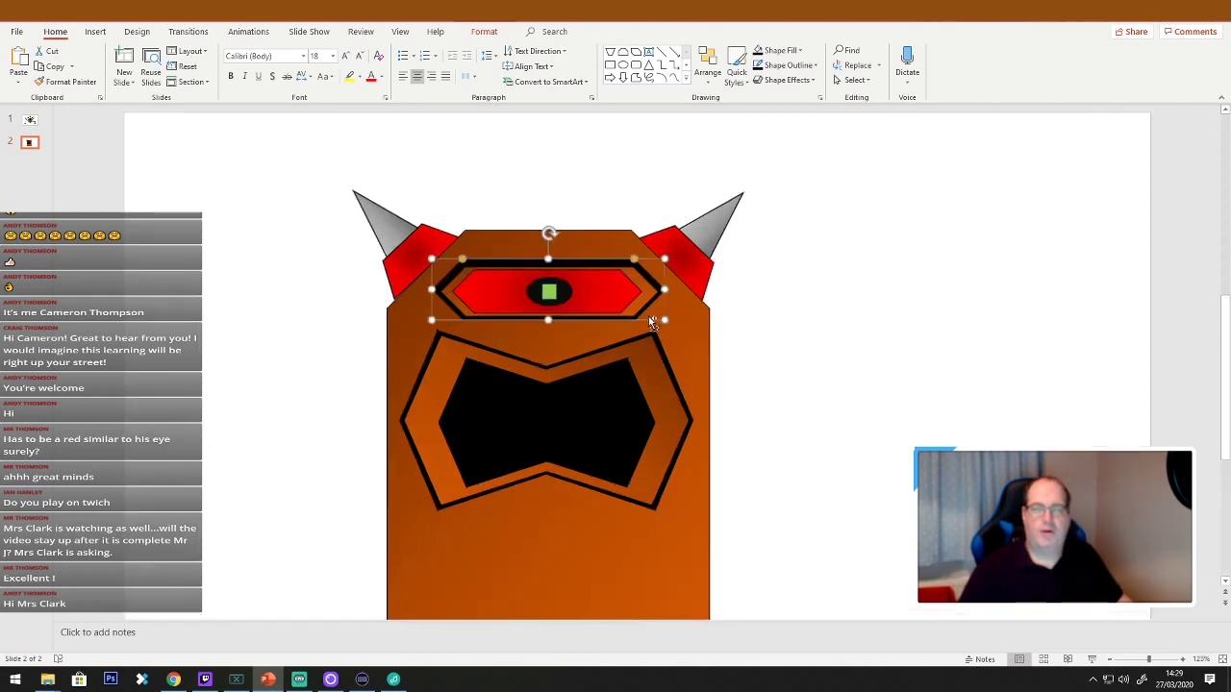
left_click_drag(635, 313, 635, 312)
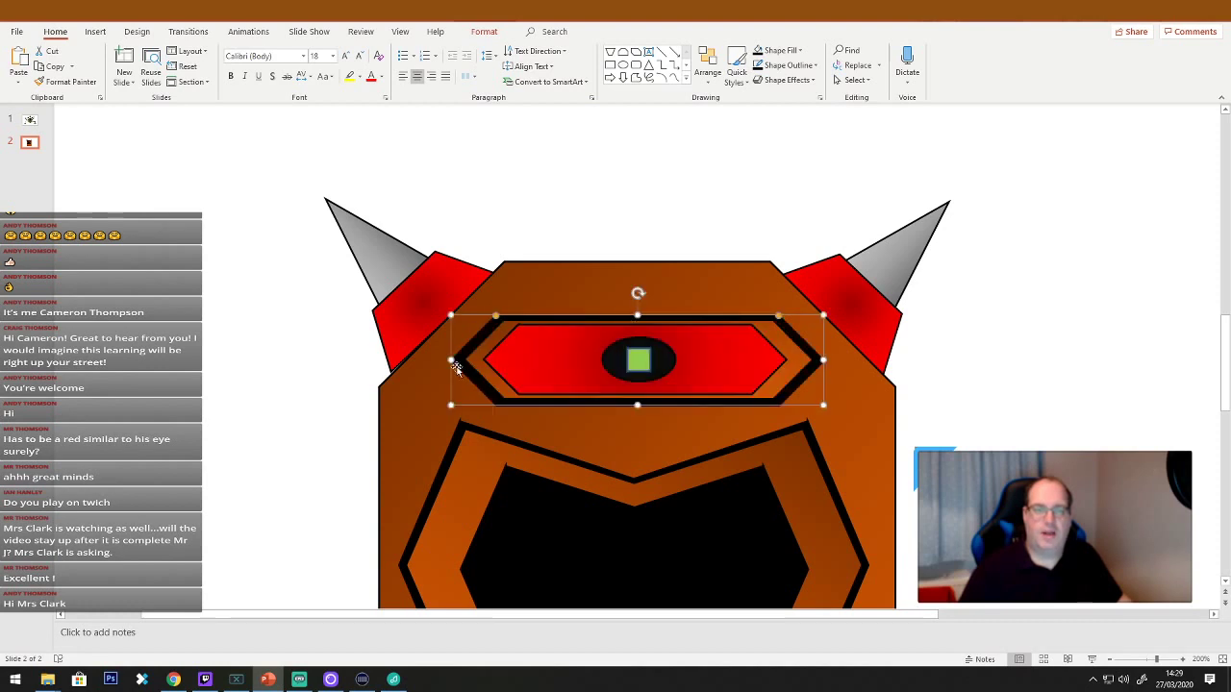
left_click_drag(450, 360, 454, 360)
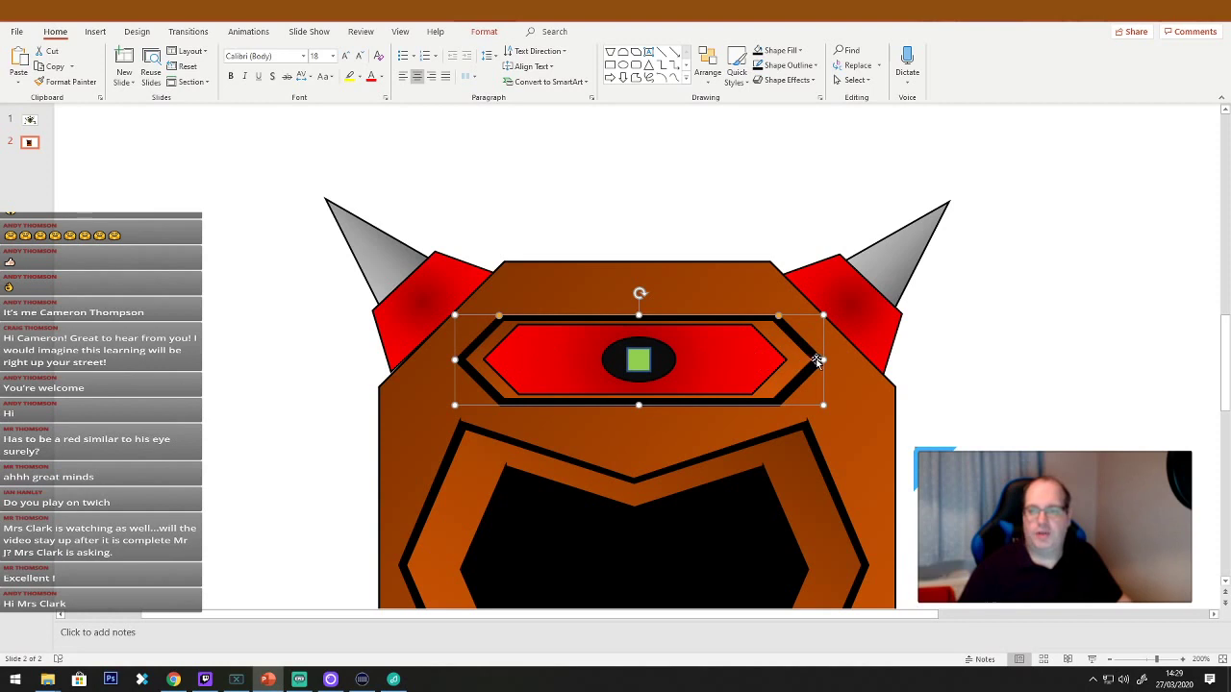
left_click_drag(817, 361, 813, 360)
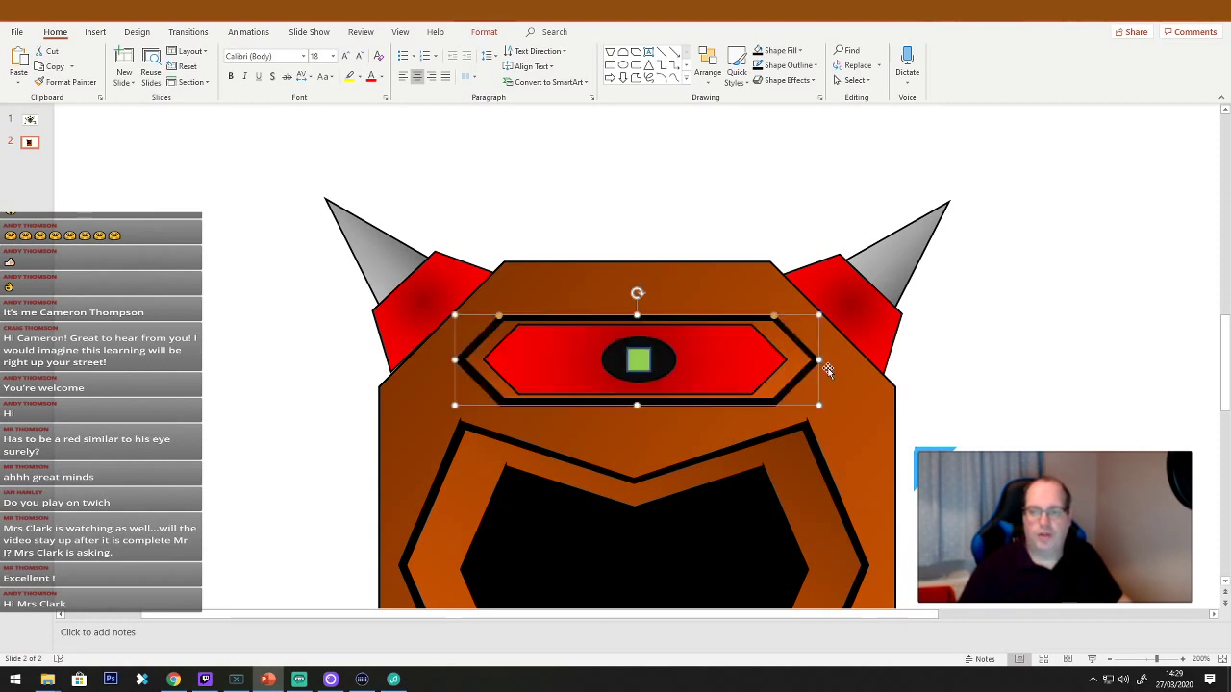
scroll(829, 375, "down", 9)
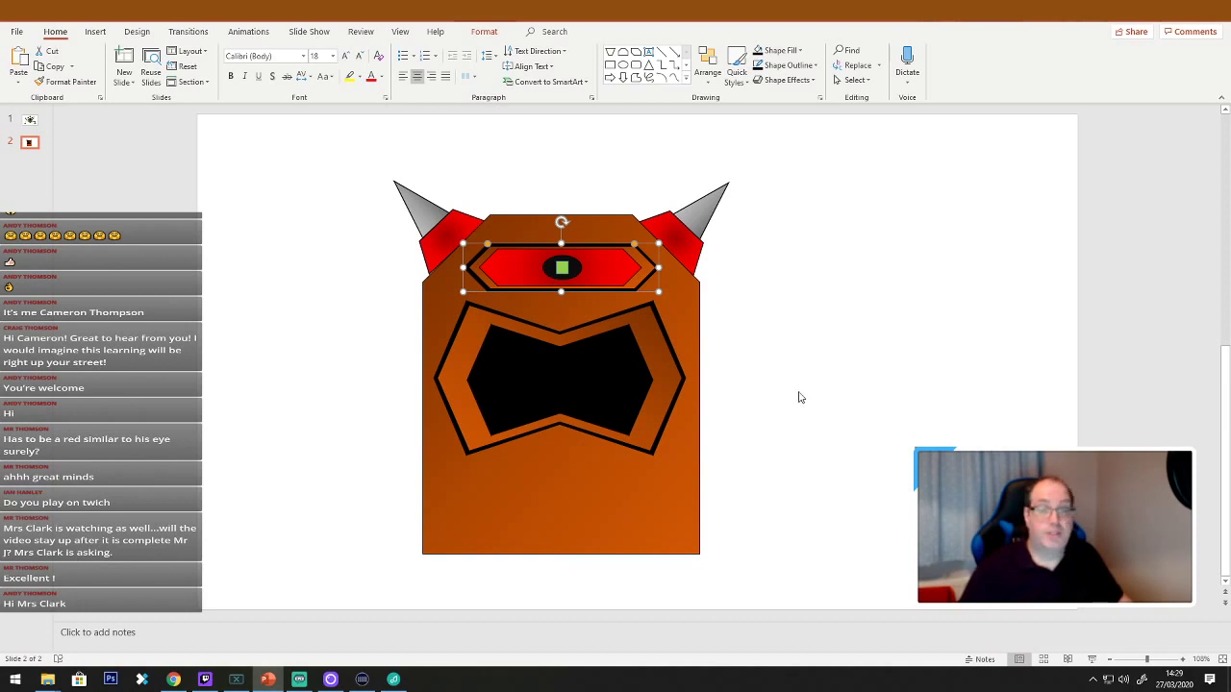
left_click(761, 349)
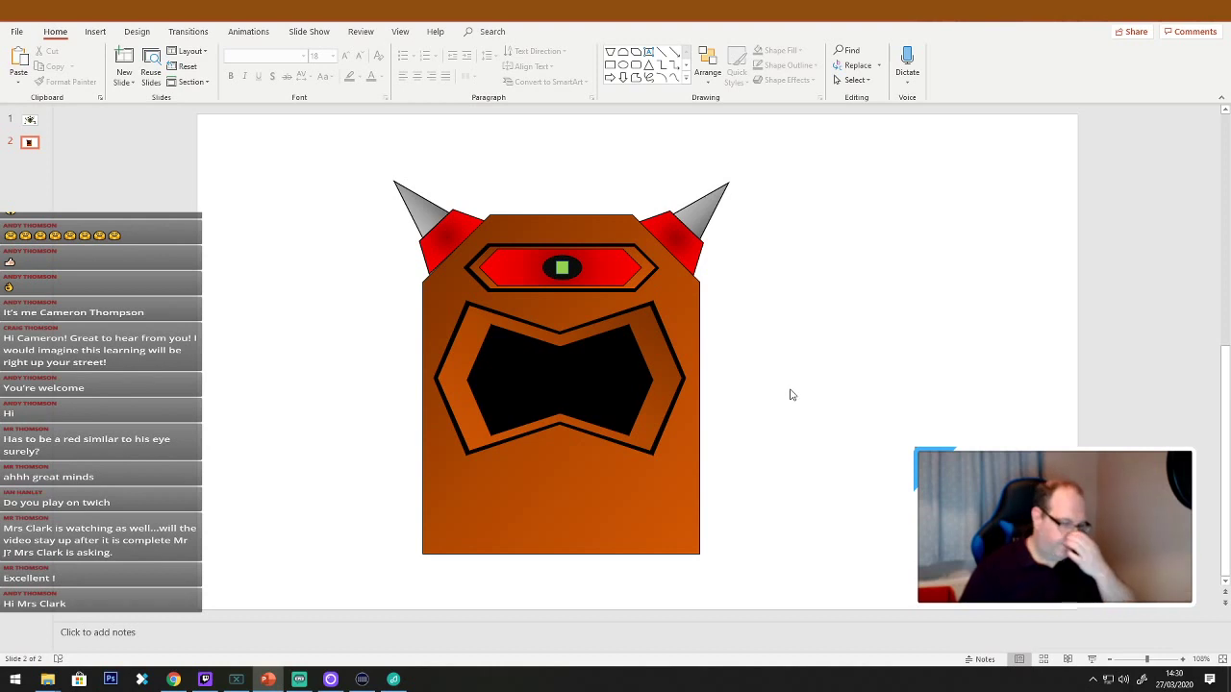
Move the whole monster slightly up on the slide and nudge its left horn inward against the head.
left_click_drag(756, 580, 288, 102)
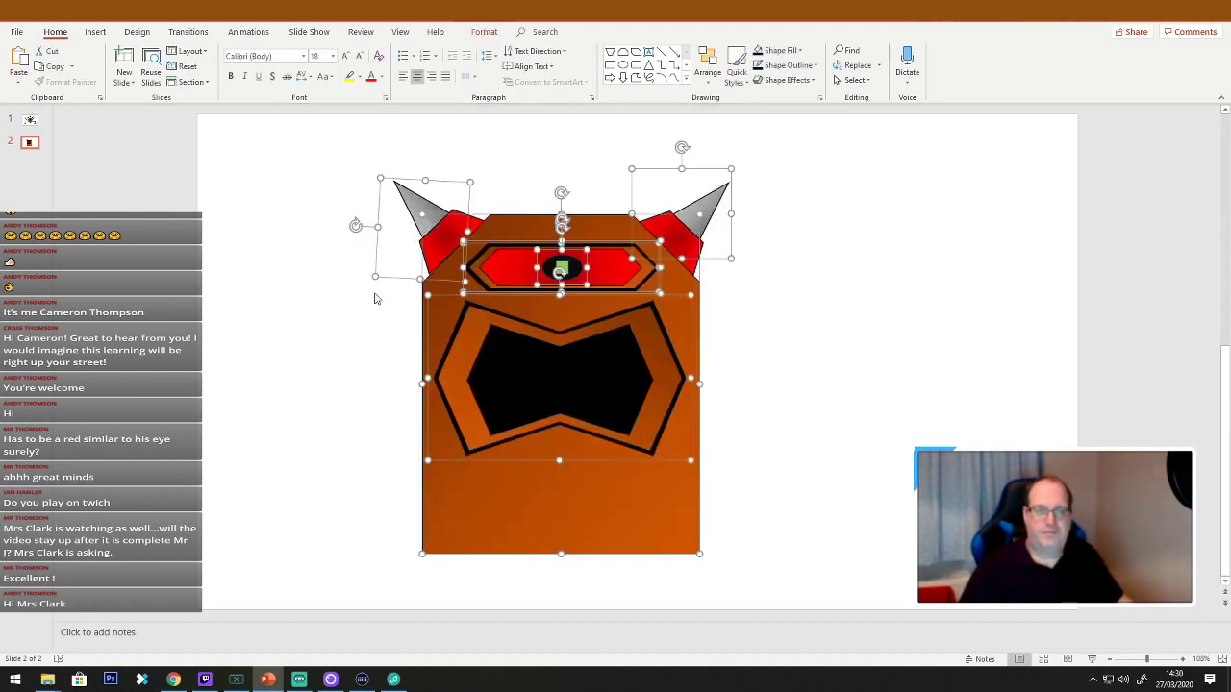
key("Escape")
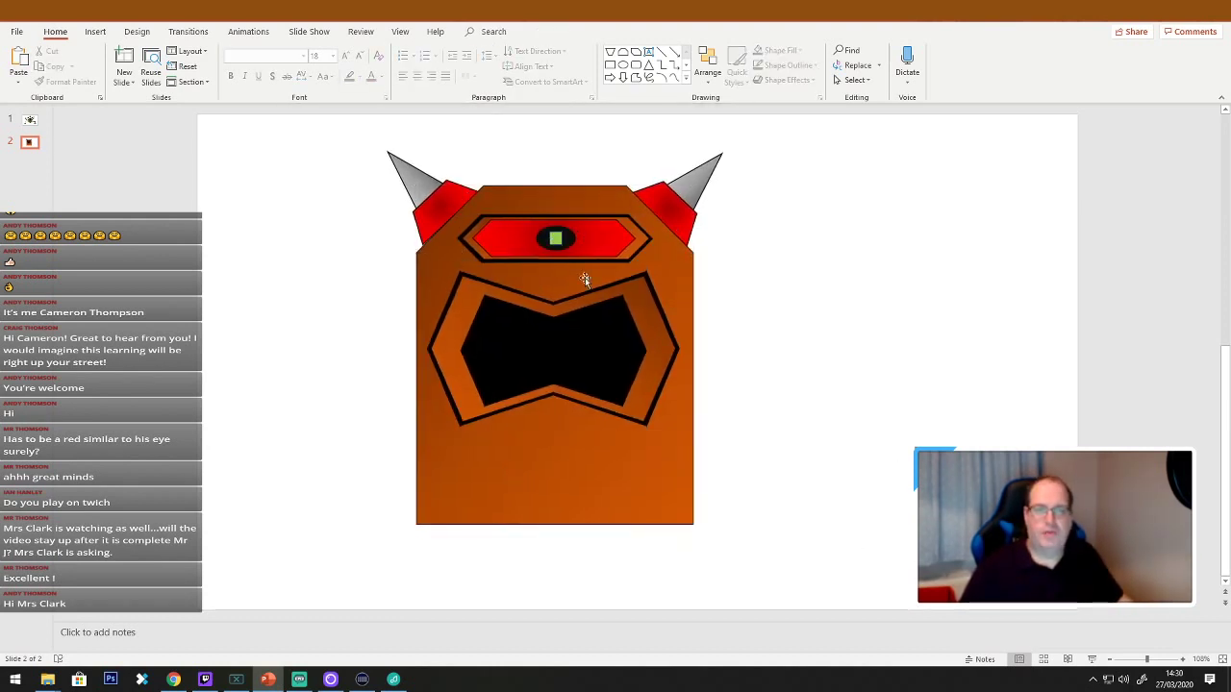
left_click_drag(434, 209, 438, 211)
left_click(772, 442)
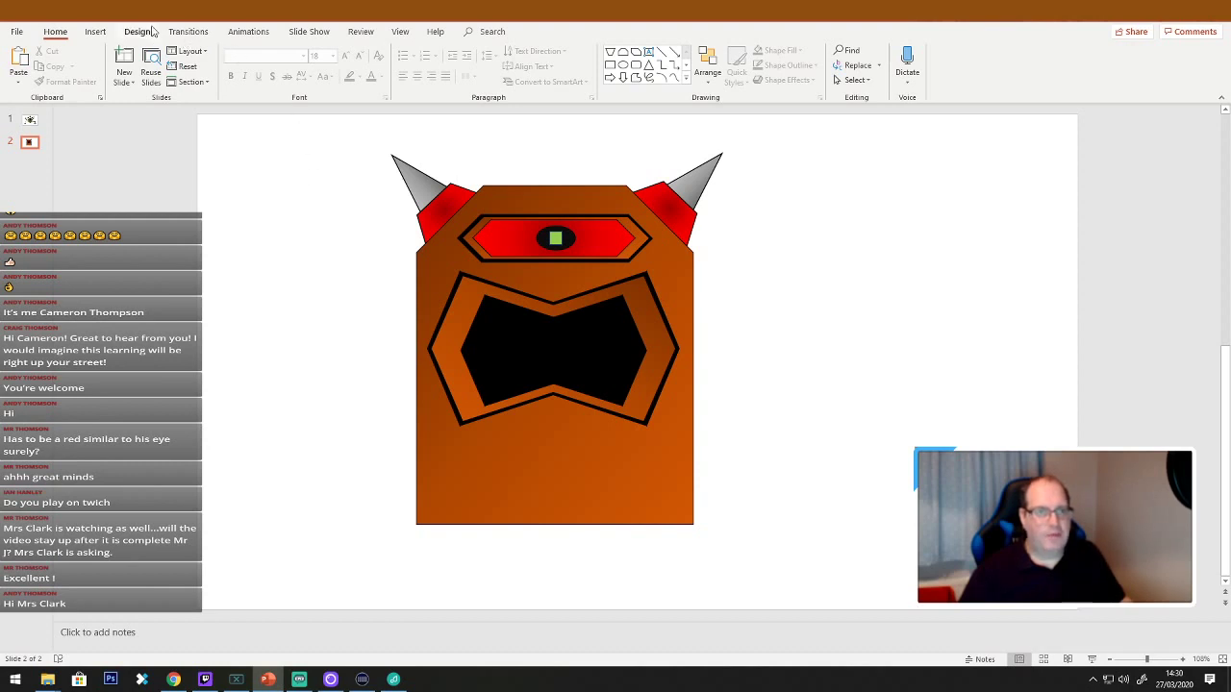
left_click(685, 77)
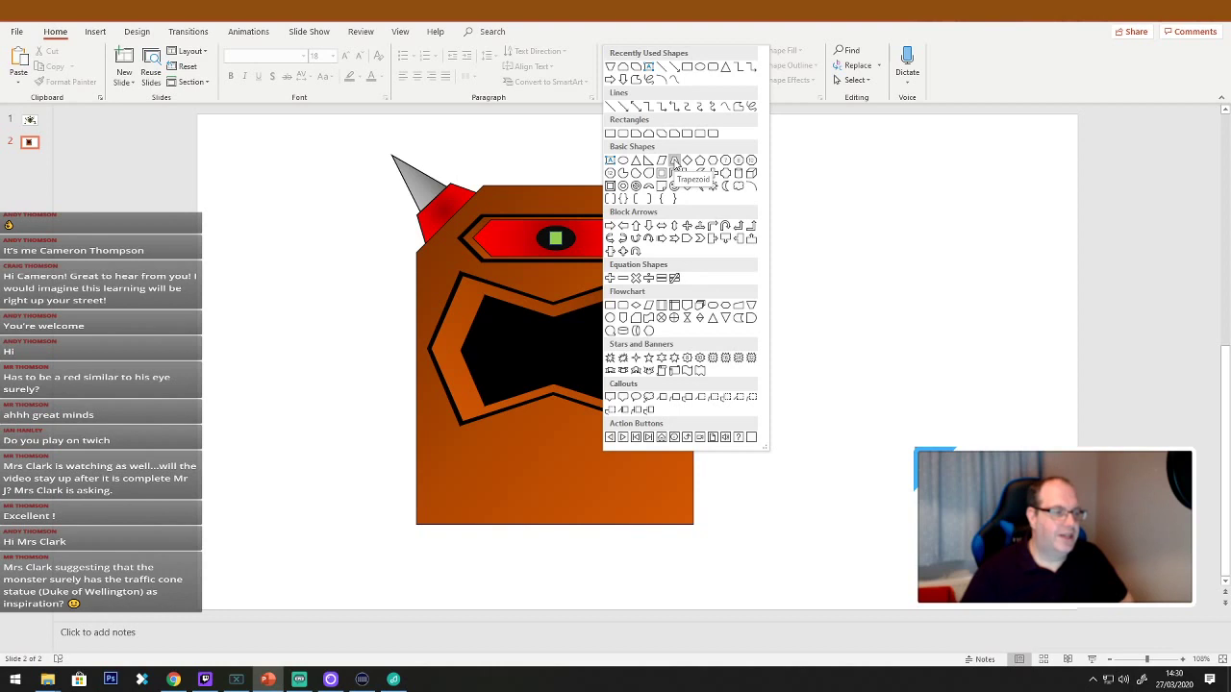
left_click(809, 372)
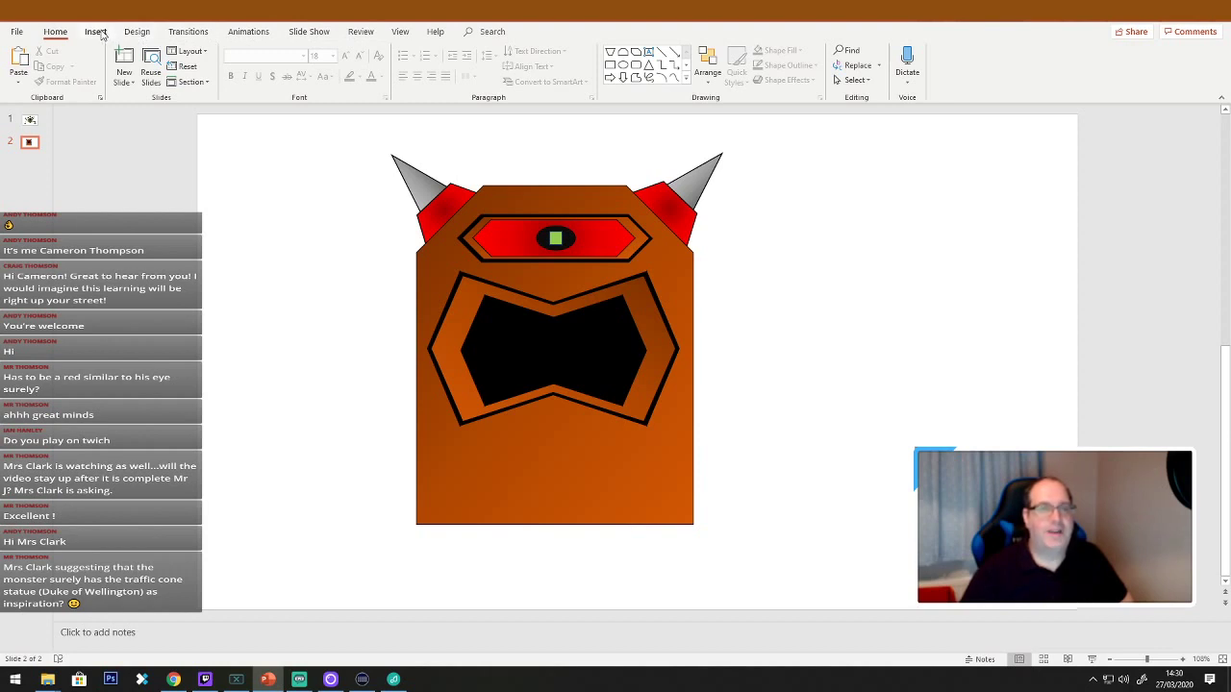
Copy the left horn onto the empty area beside the monster and rotate the copy until it points straight up.
left_click(417, 186)
left_click_drag(417, 185, 855, 301)
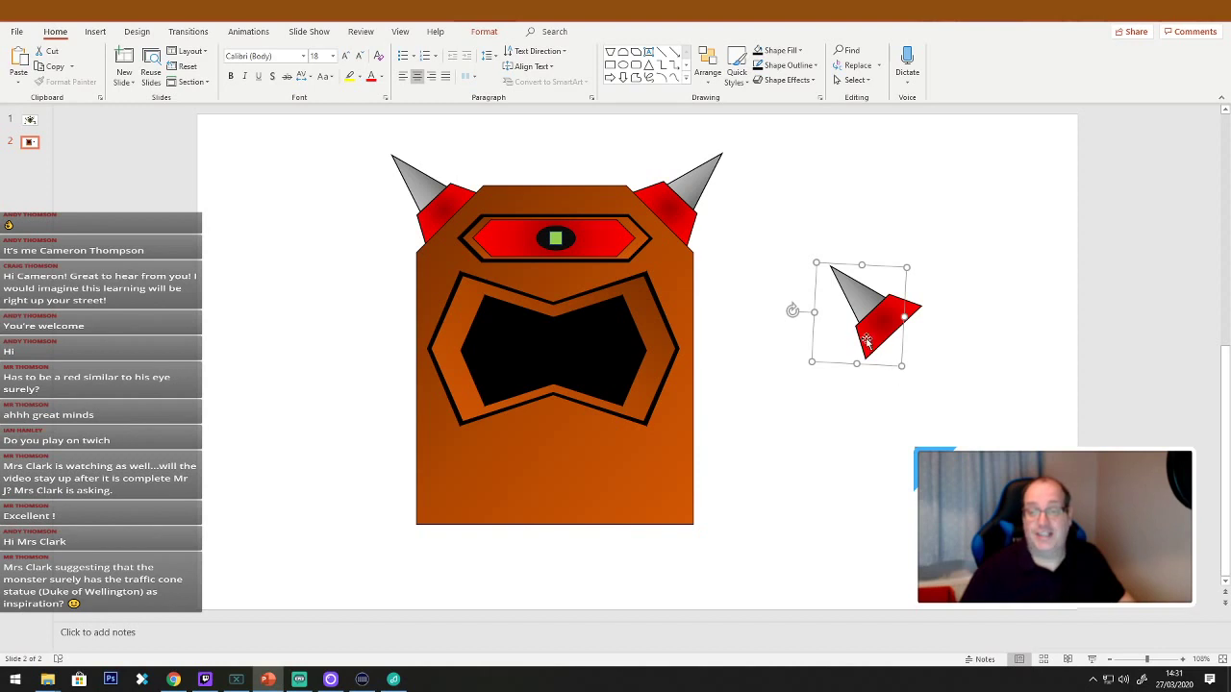
left_click_drag(791, 309, 813, 266)
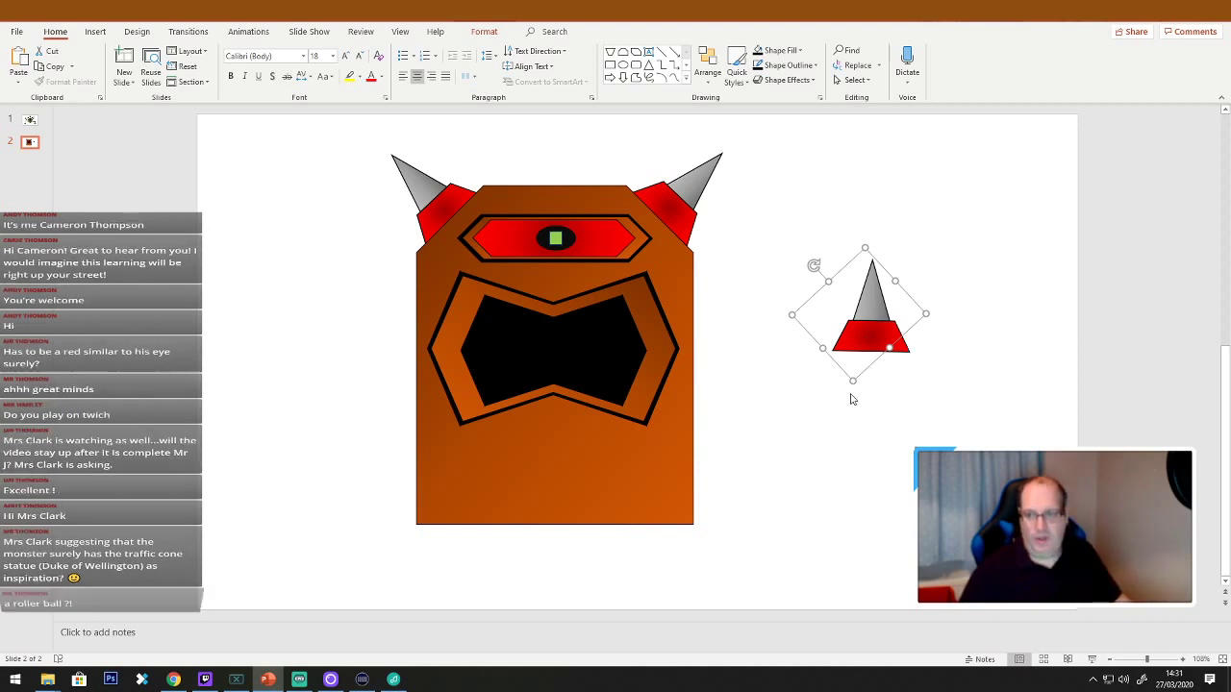
Enlarge the upright horn copy beside the monster in proportion, undoing the first resize attempt.
left_click_drag(854, 380, 846, 424)
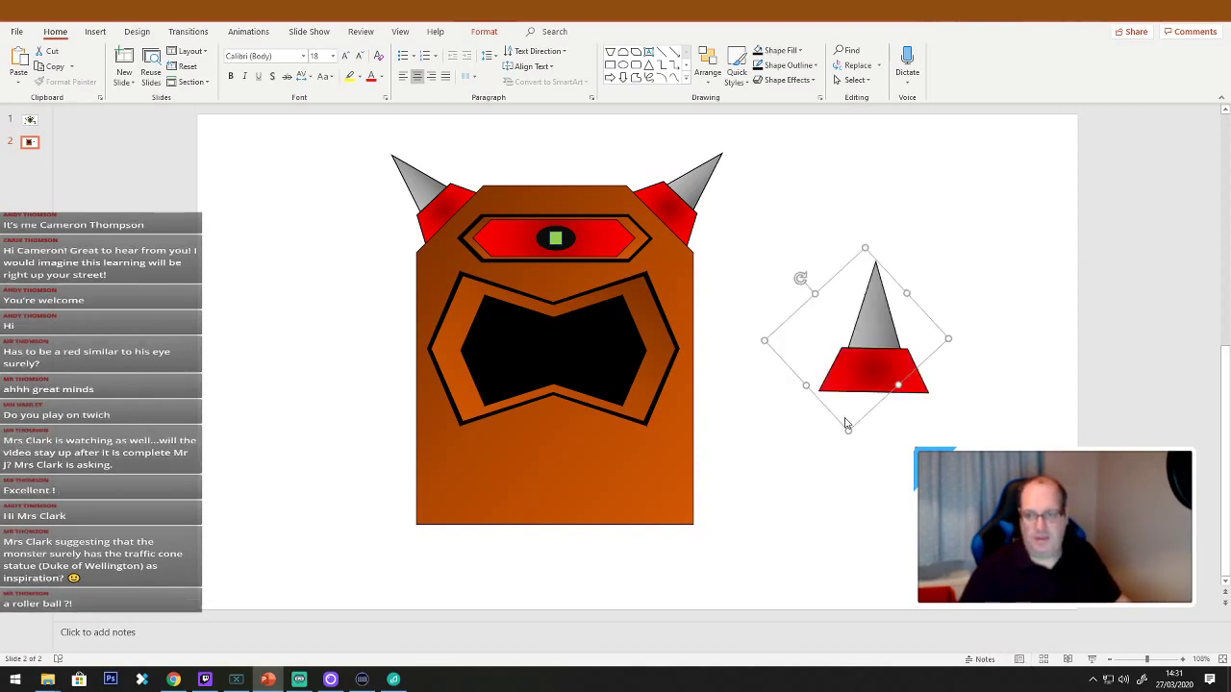
key("ctrl+z")
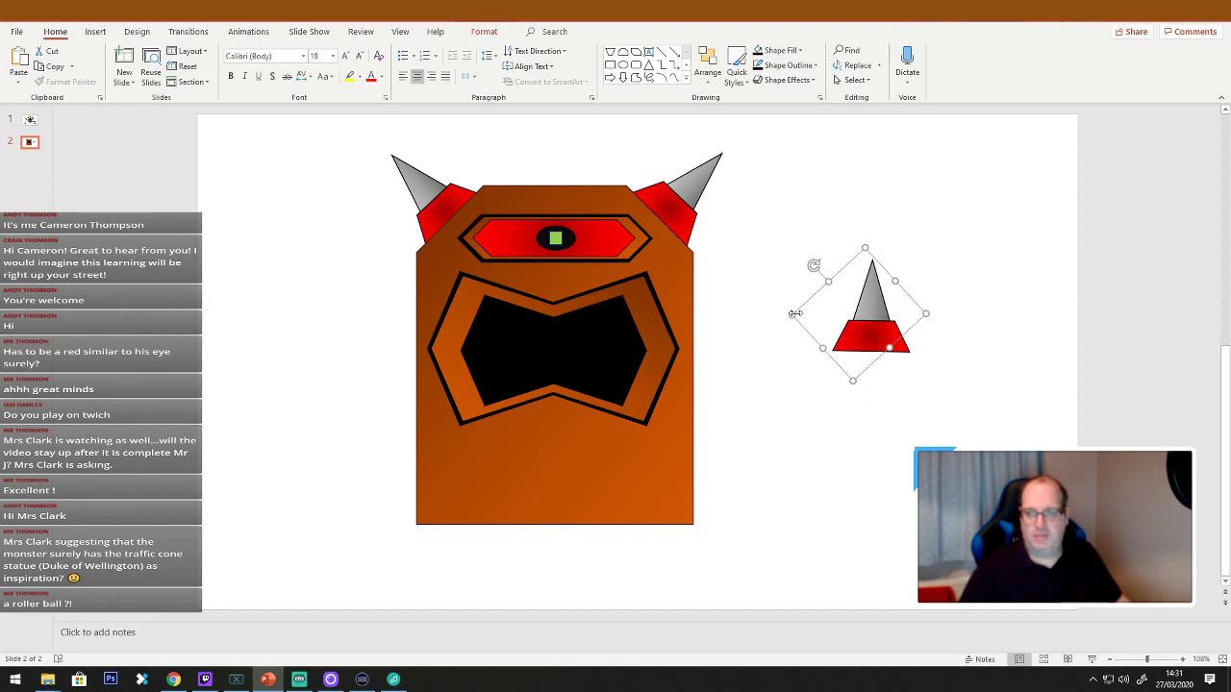
left_click_drag(794, 312, 726, 317)
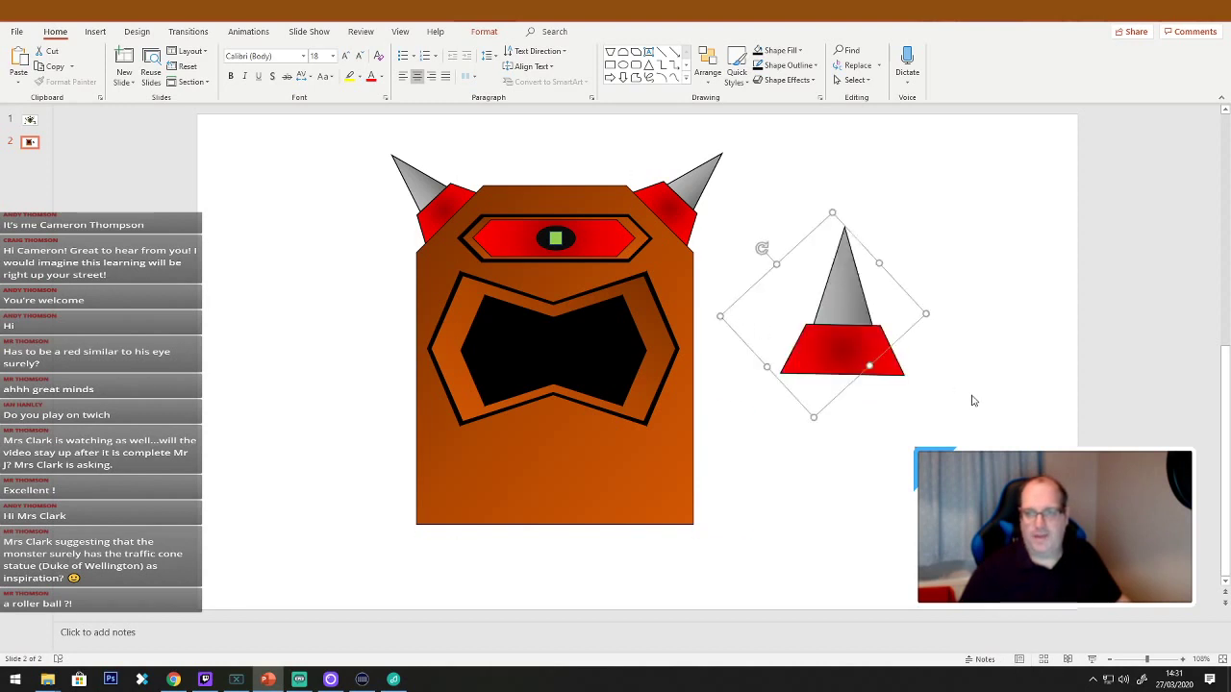
left_click(972, 401)
Try a shrunken copy of the red trapezoid as a stripe across the grey cone, and delete it.
left_click(853, 356)
right_click(862, 356)
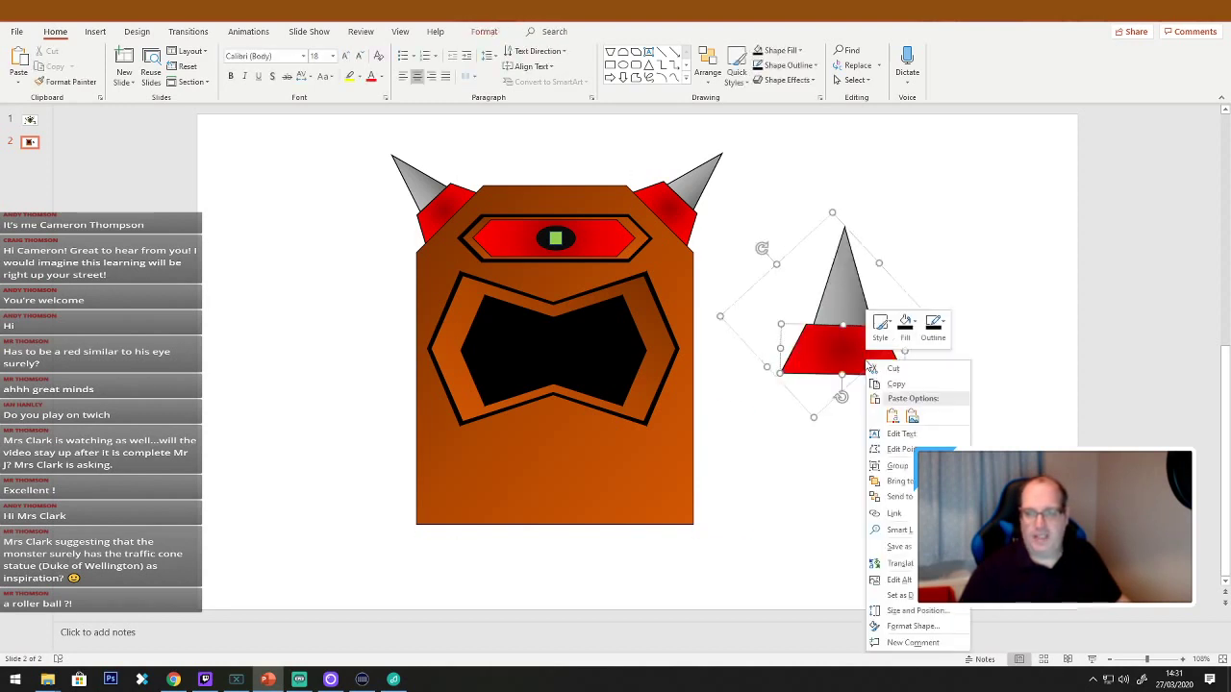
left_click(899, 383)
left_click(959, 429)
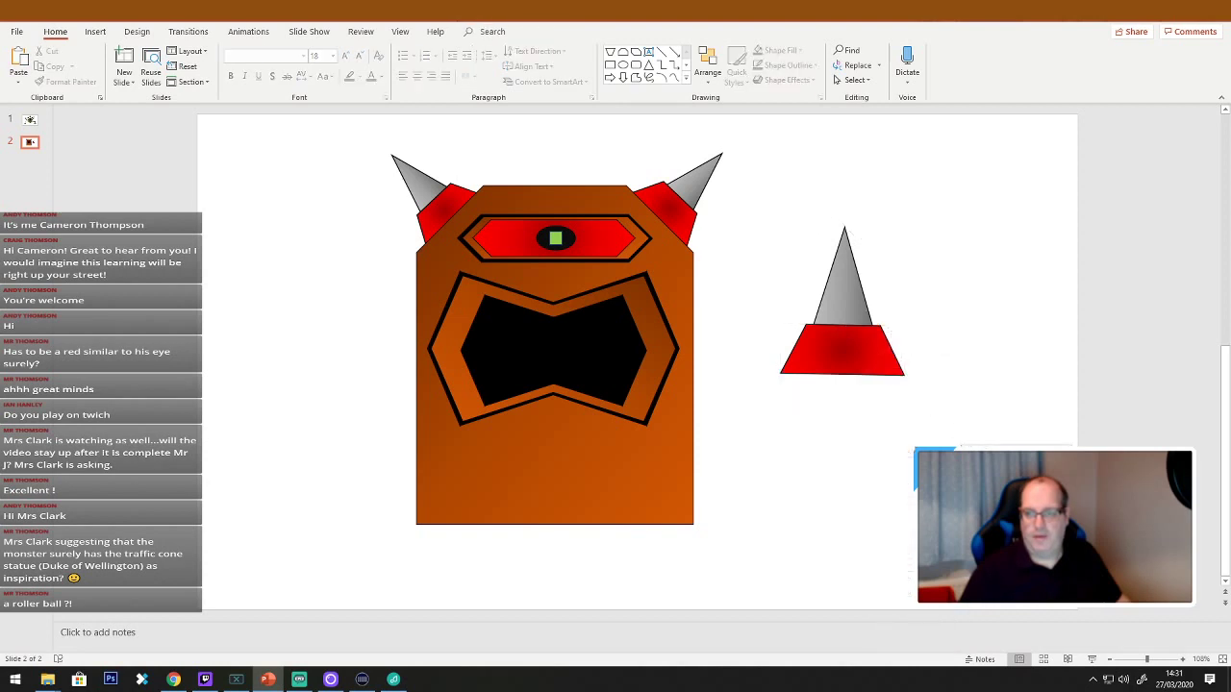
key("ctrl+v")
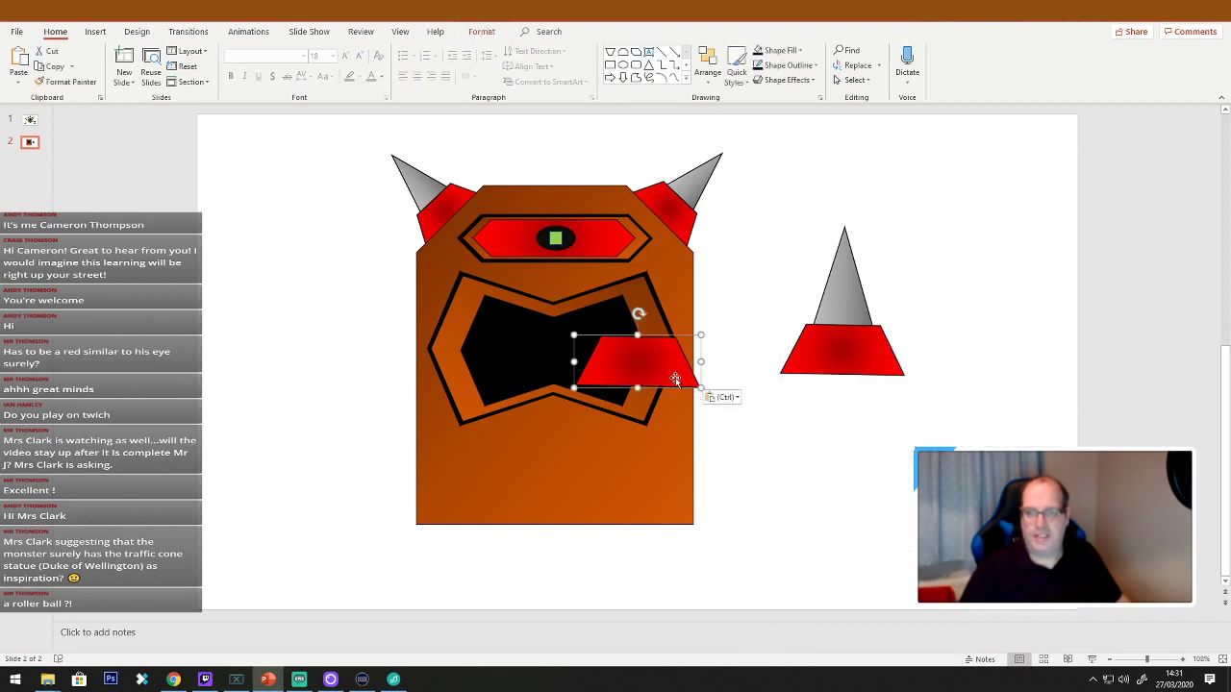
left_click_drag(676, 380, 843, 255)
left_click(959, 330)
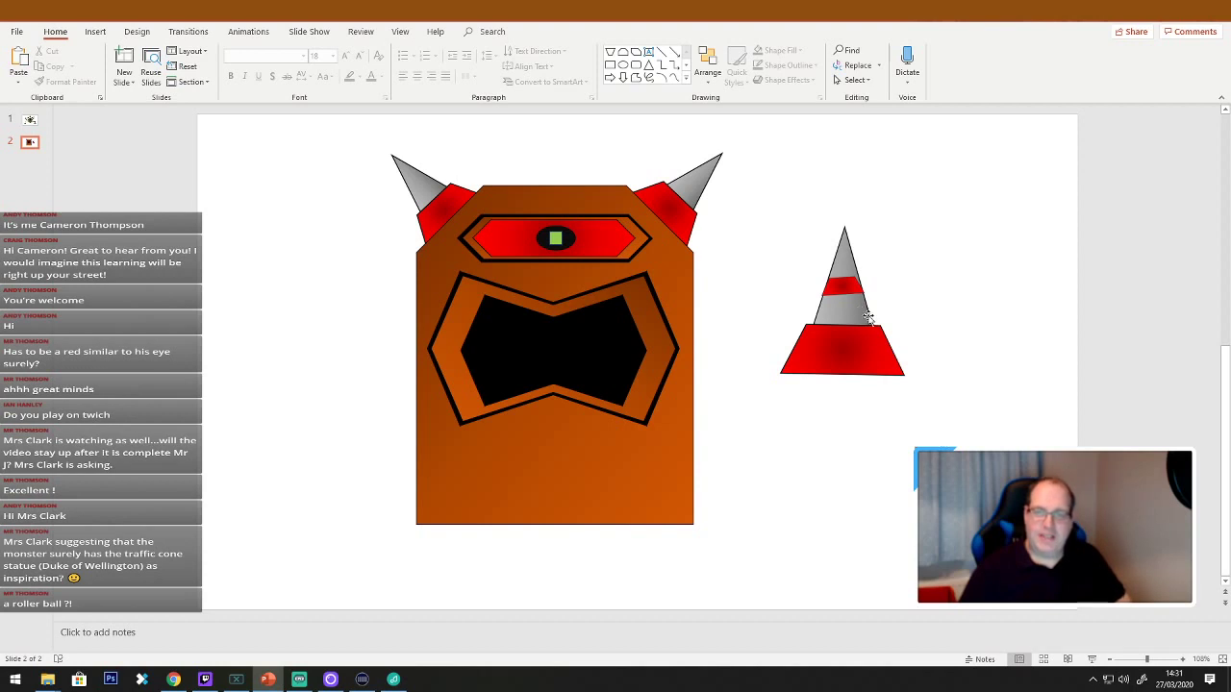
left_click(839, 287)
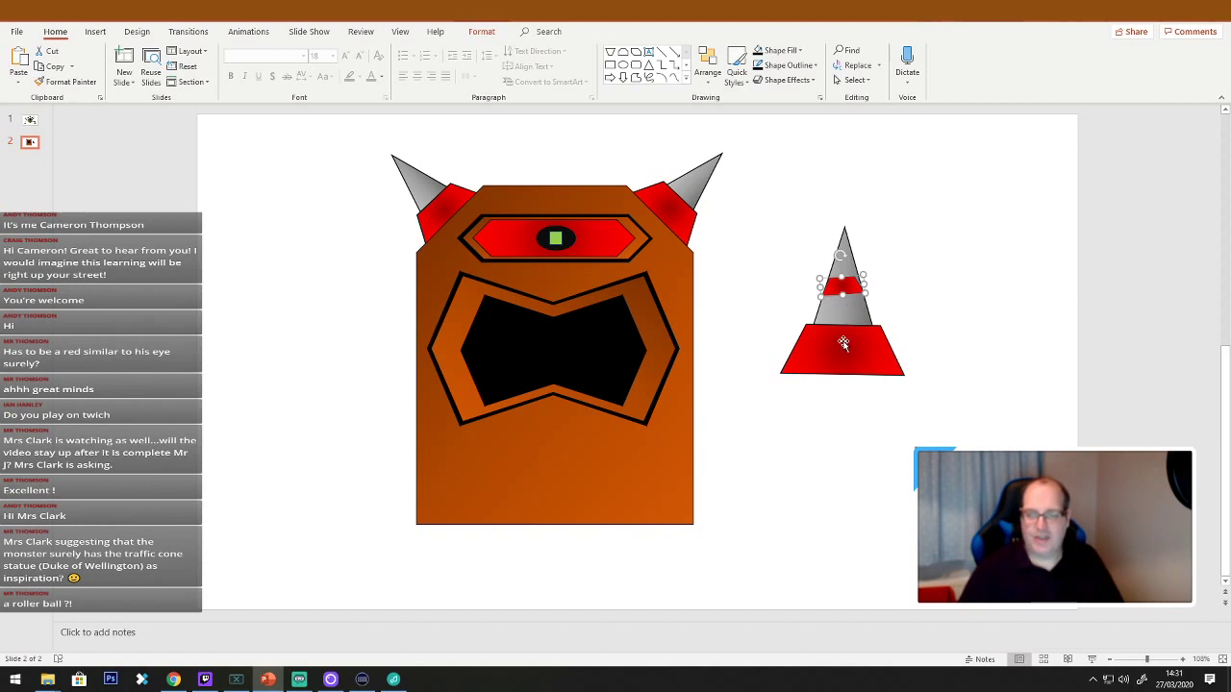
key("Delete")
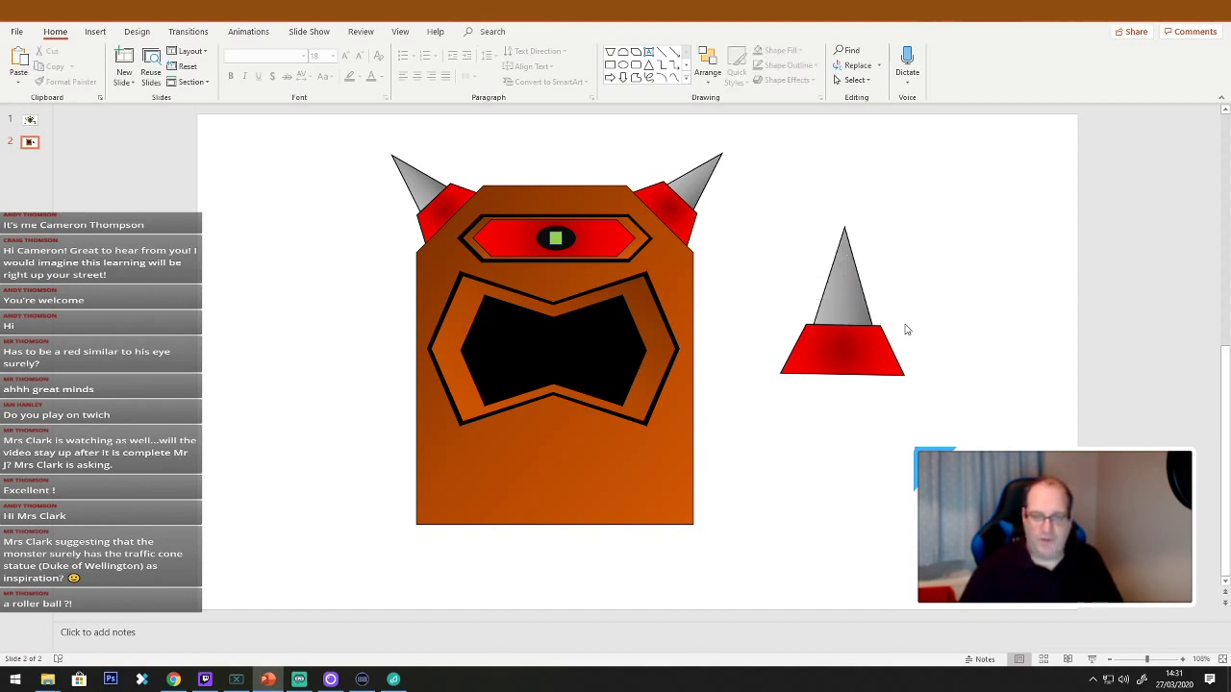
Enlarge the upright cone group further and position it in the empty area beside the monster.
left_click_drag(1004, 479, 748, 188)
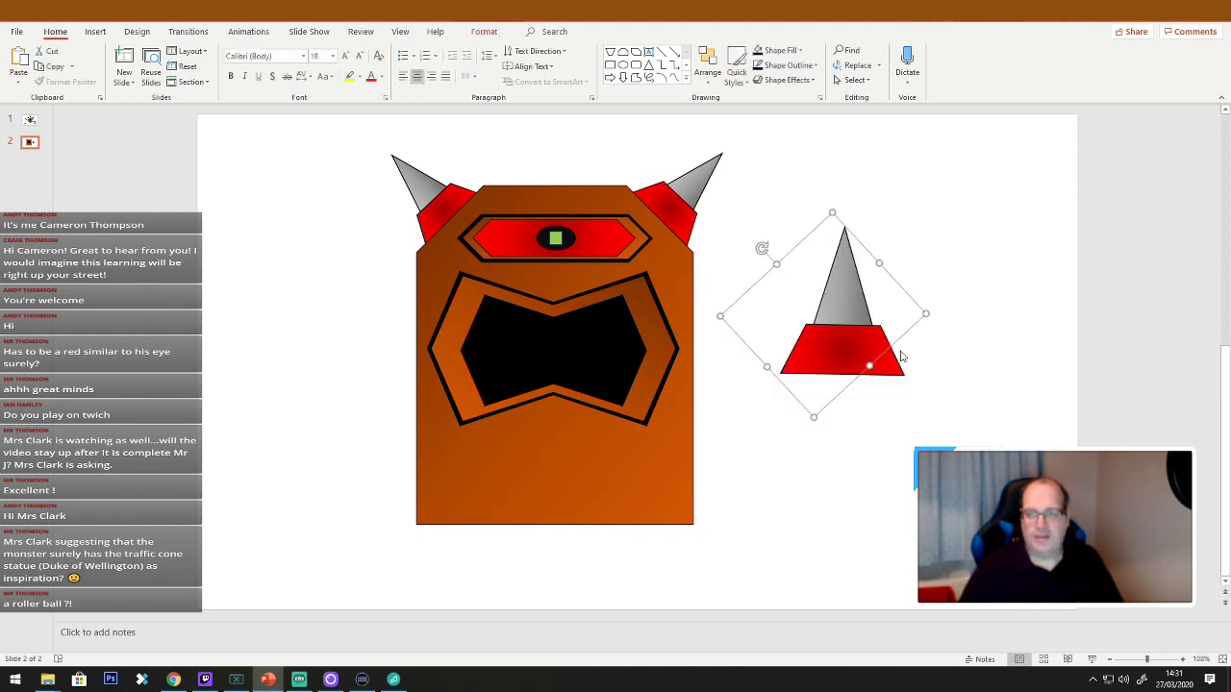
left_click_drag(923, 314, 1033, 313)
left_click_drag(906, 370, 873, 383)
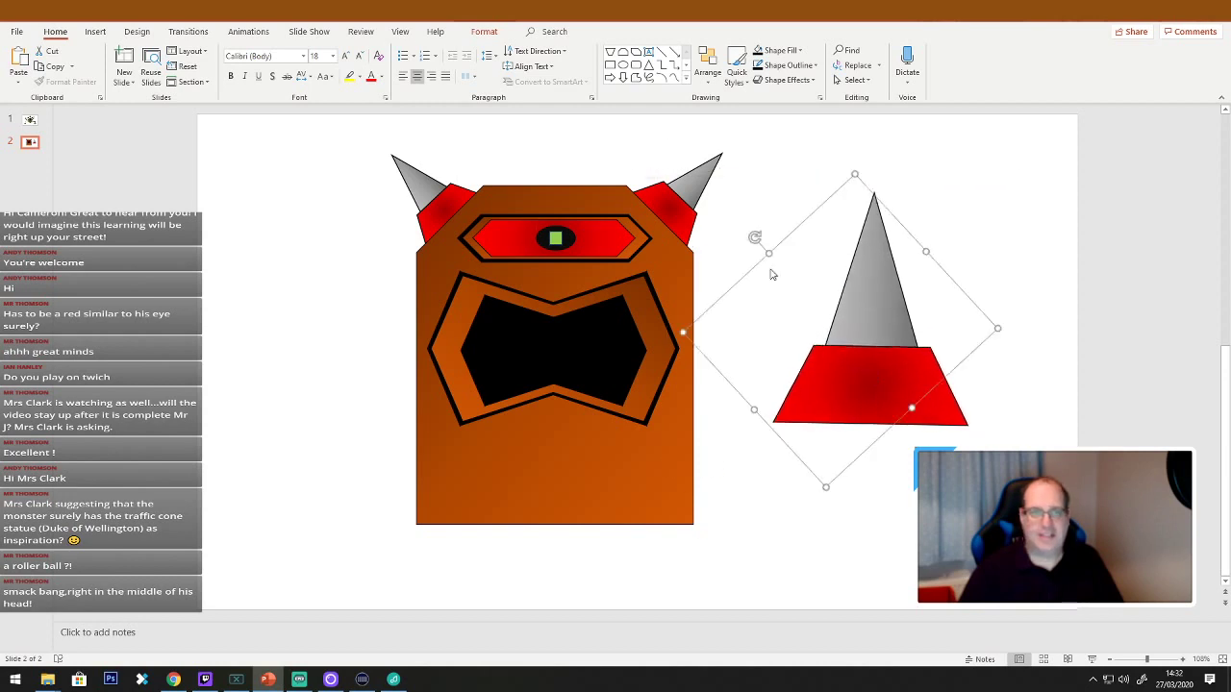
Draw a new trapezoid, flip it to be narrower at the top, and fit it as a stripe across the grey cone.
left_click(609, 54)
left_click_drag(784, 307, 883, 353)
left_click_drag(836, 286, 817, 386)
left_click_drag(825, 332, 859, 288)
left_click_drag(937, 289, 907, 290)
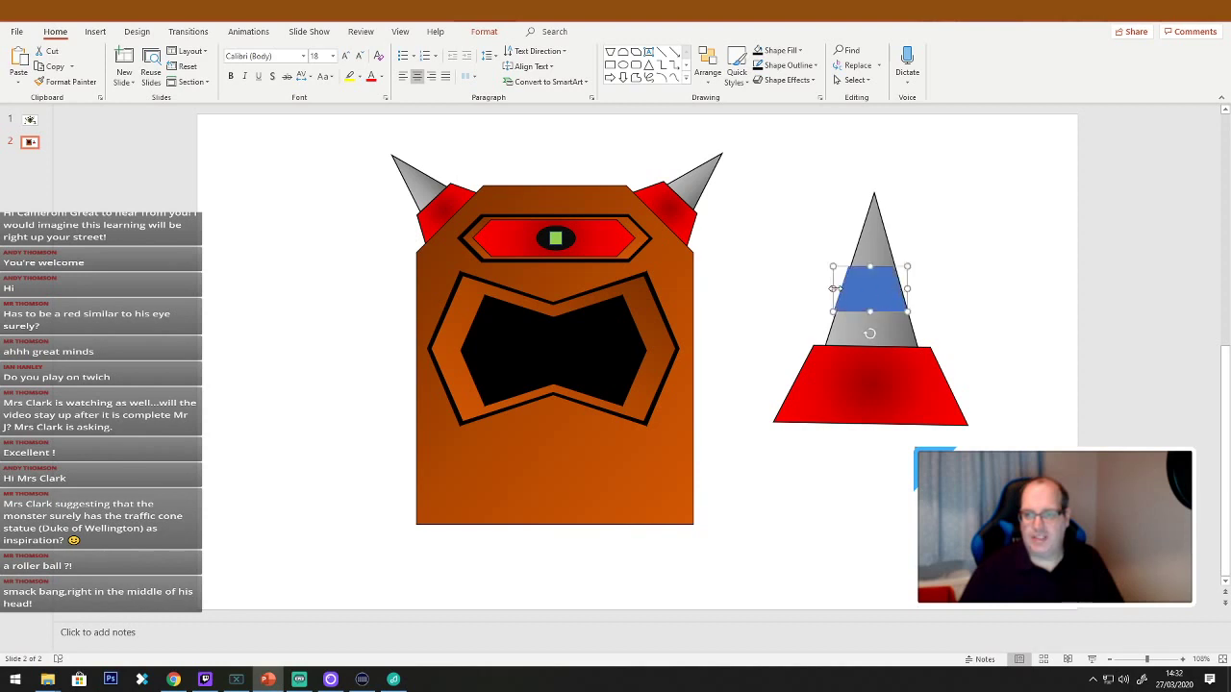
left_click_drag(833, 289, 835, 288)
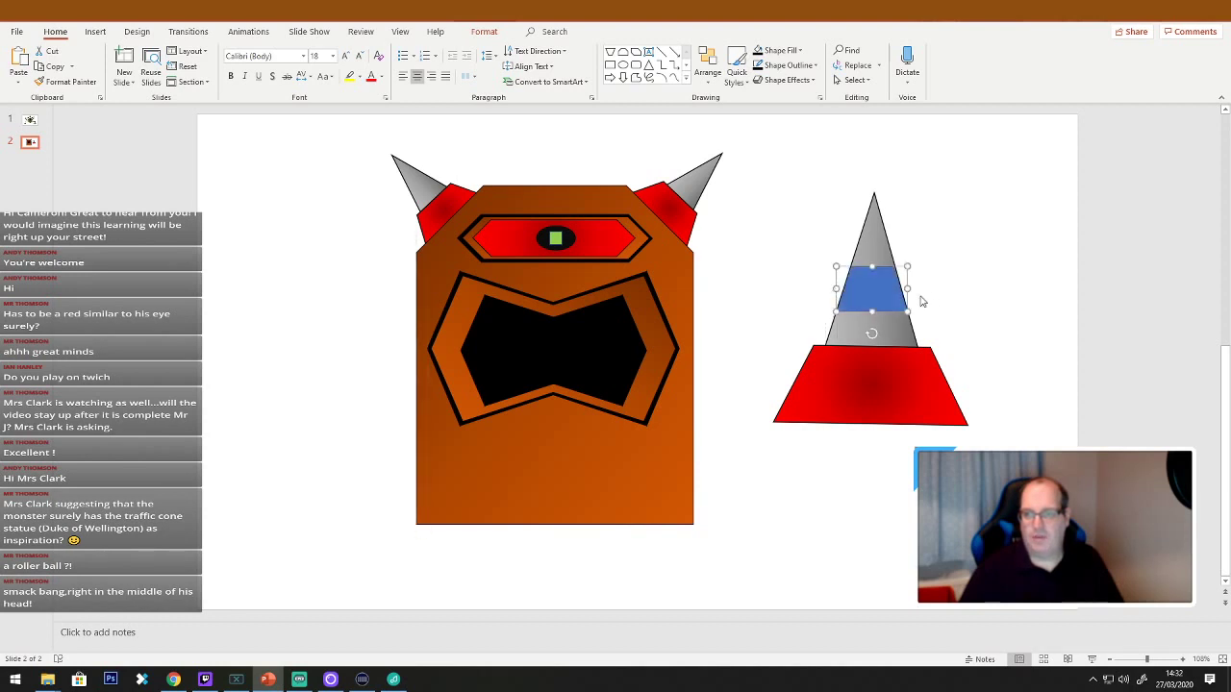
left_click(973, 319)
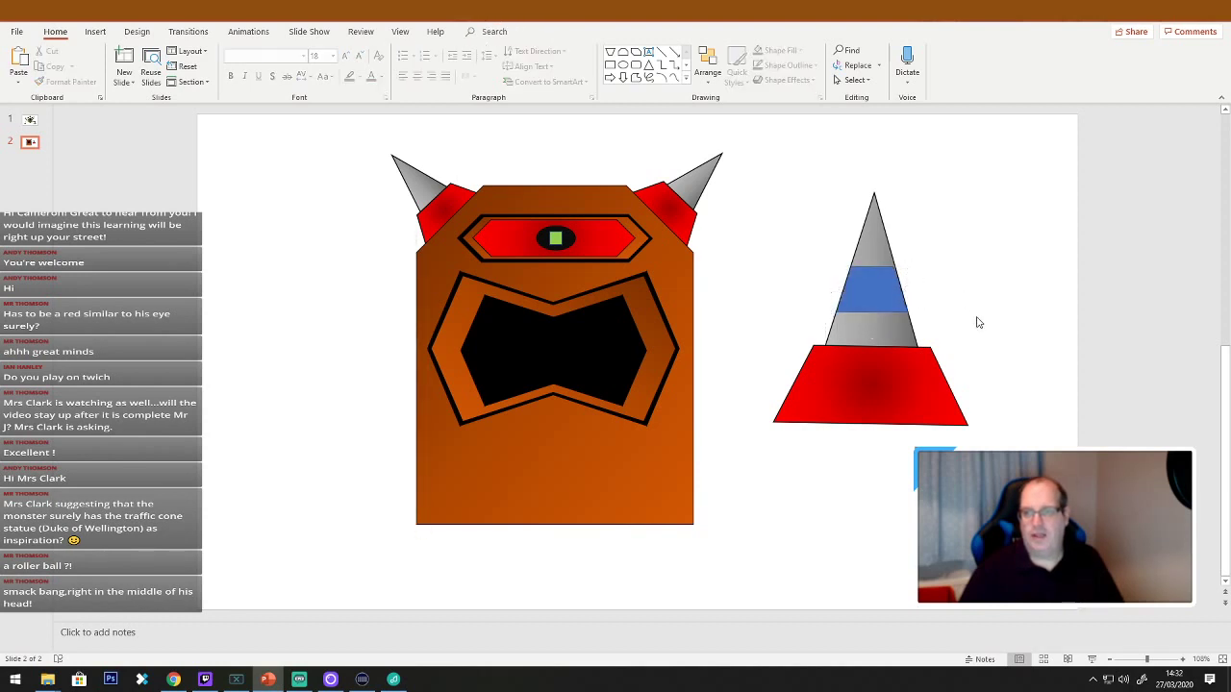
Copy the red gradient formatting from the cone's base onto its blue stripe.
left_click(866, 298)
left_click(878, 387)
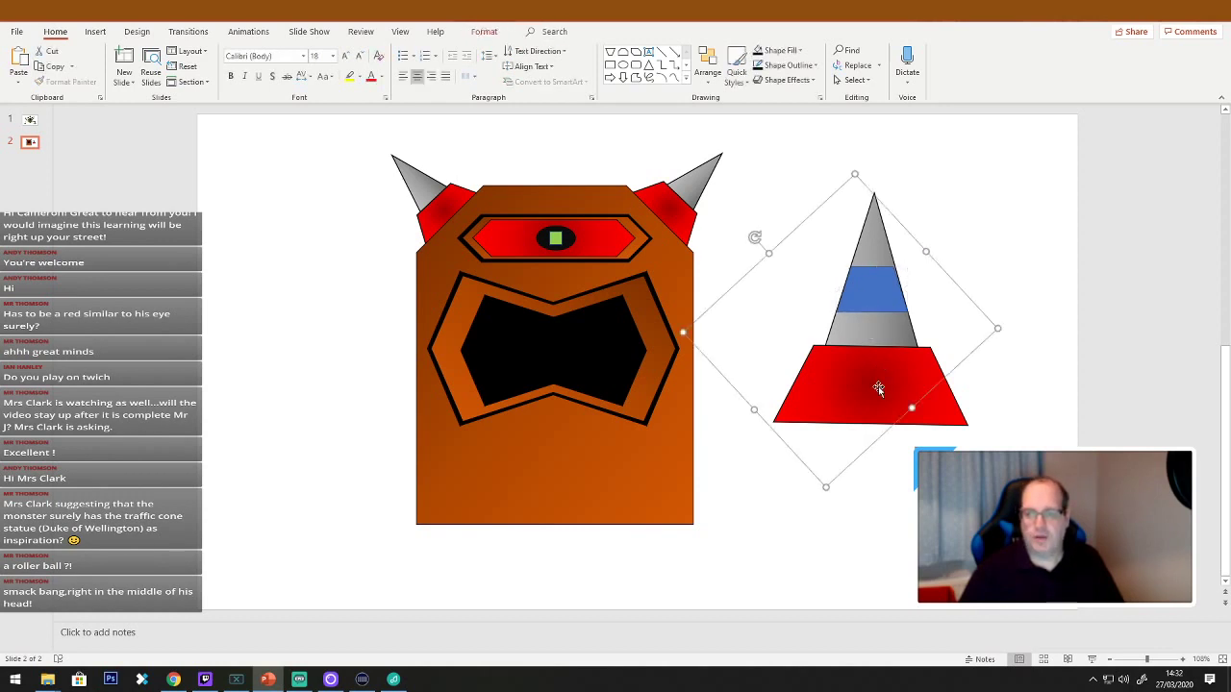
left_click(941, 419)
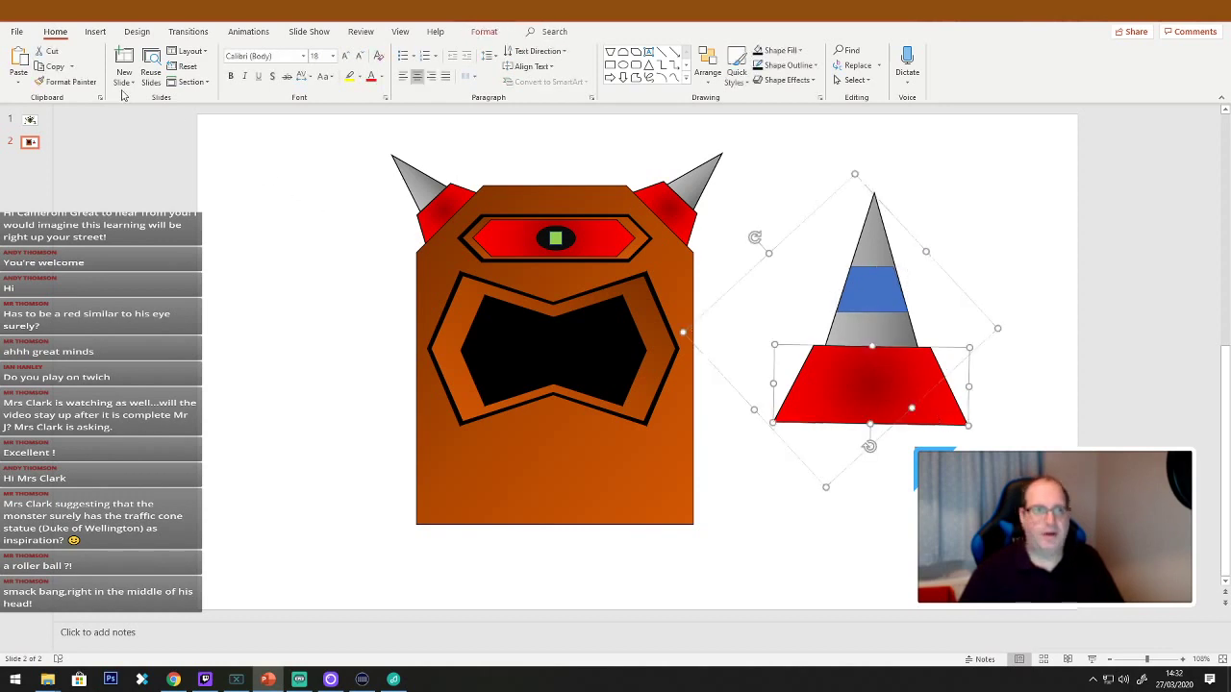
left_click(68, 81)
left_click(871, 291)
left_click(1085, 416)
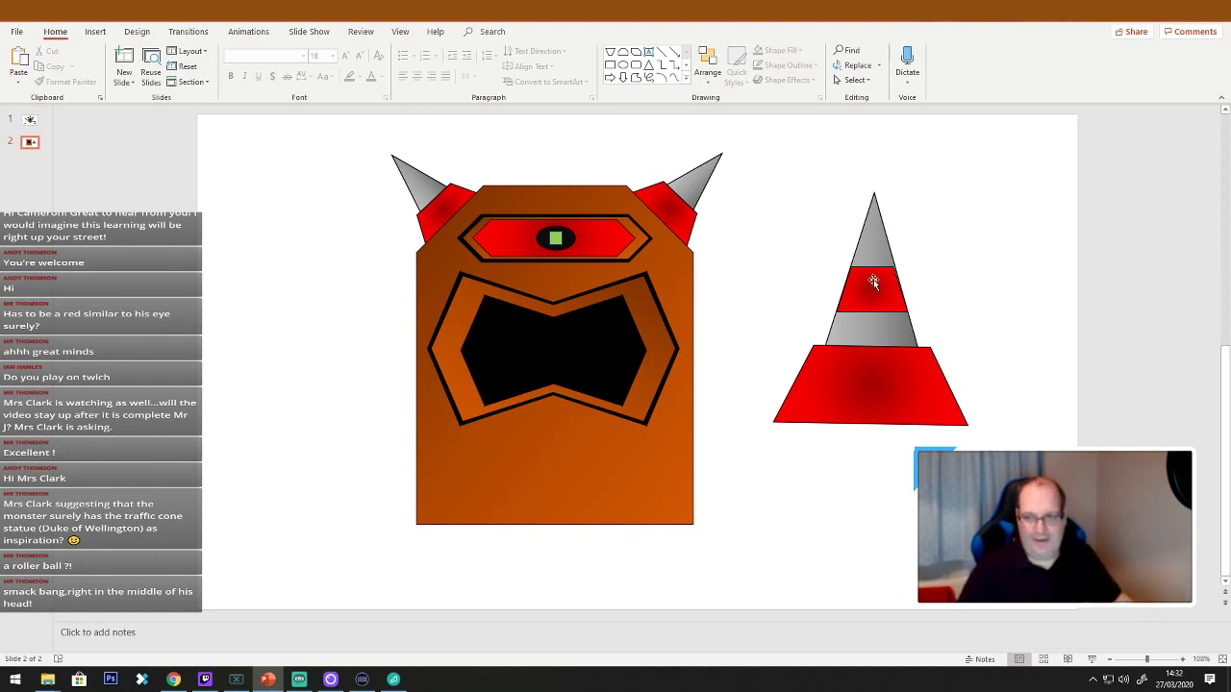
Set the outline weight of the whole traffic cone, including its stripe, to 4½ pt.
left_click_drag(1003, 471, 763, 214)
left_click(875, 250, "shift")
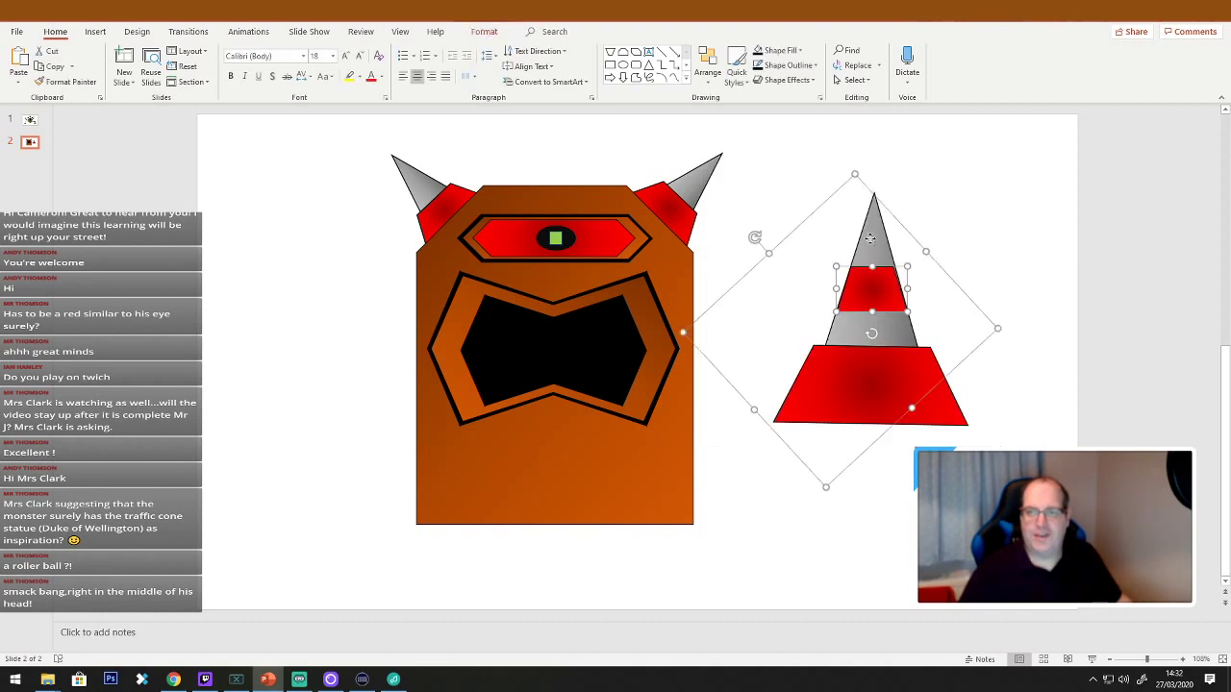
right_click(944, 411)
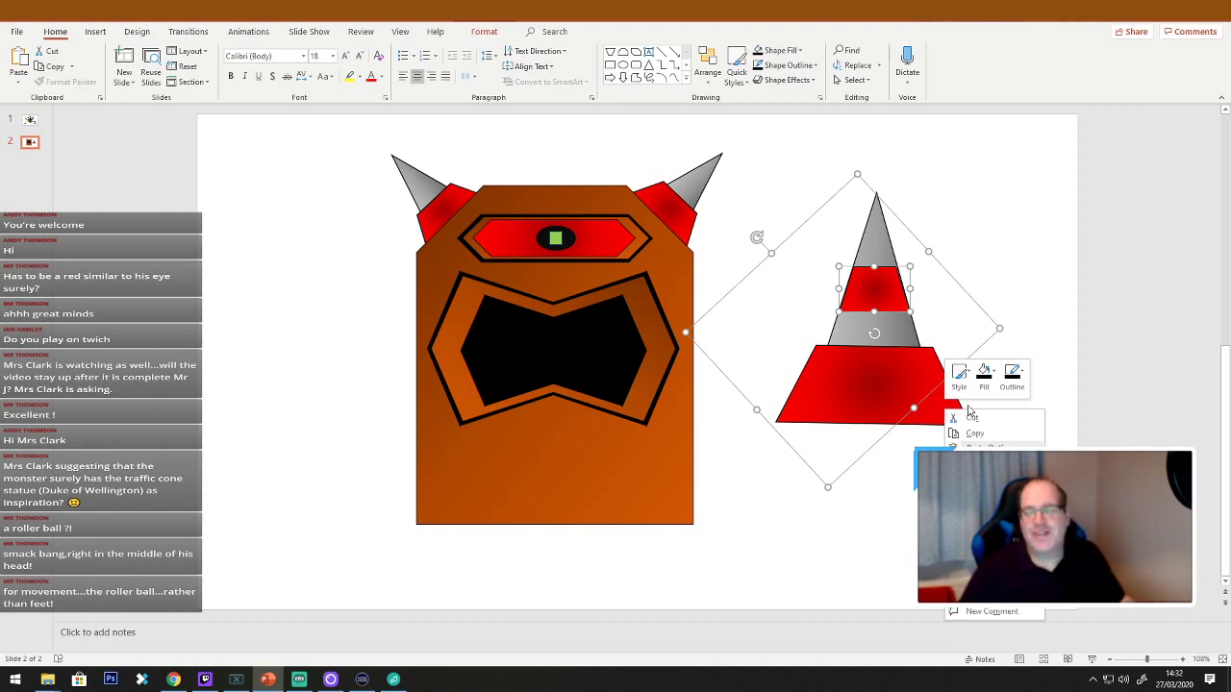
left_click(1017, 375)
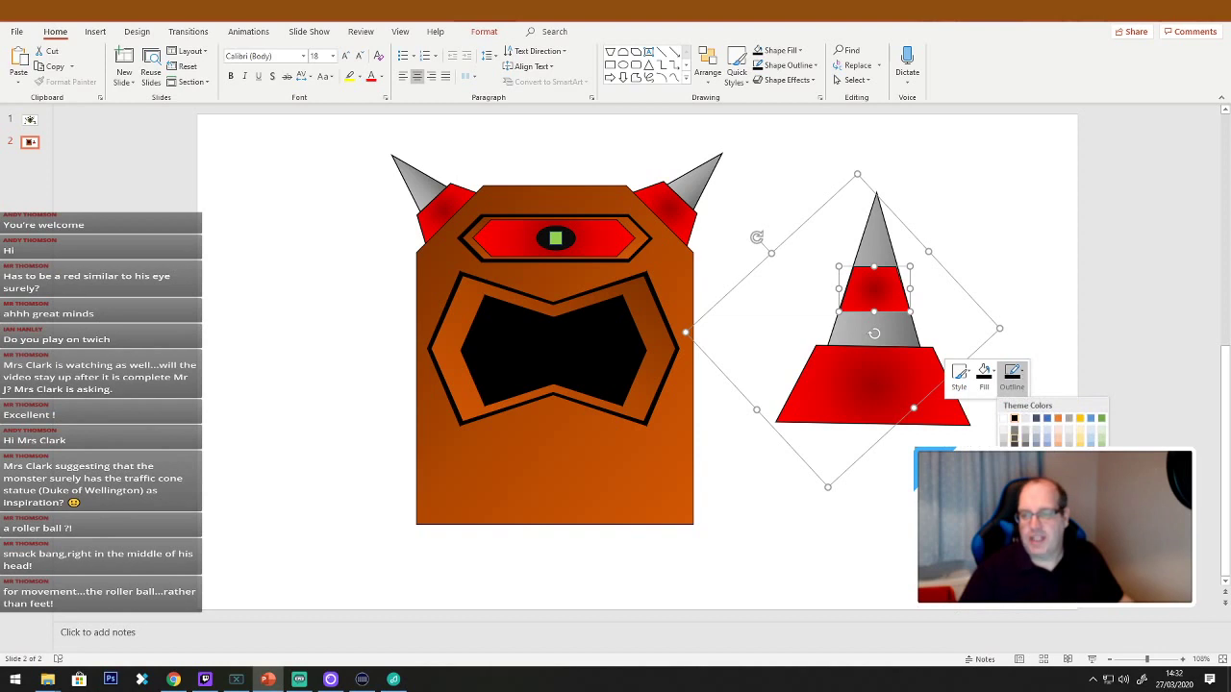
mouse_move(1044, 560)
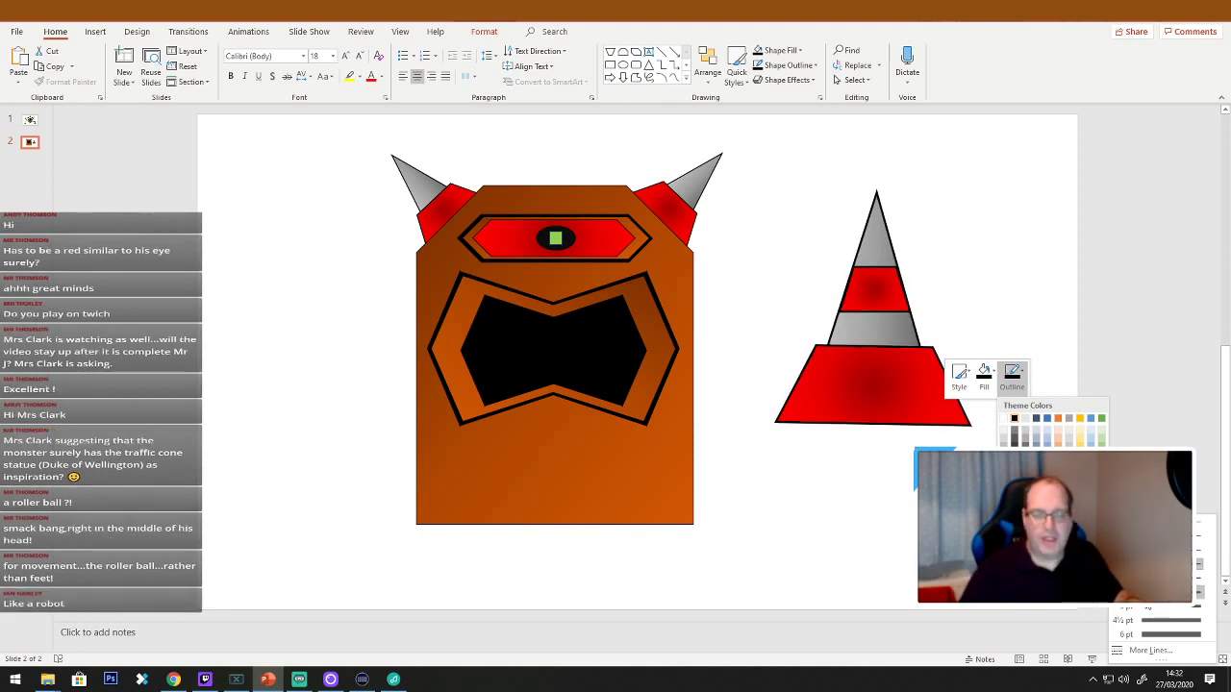
mouse_move(1043, 582)
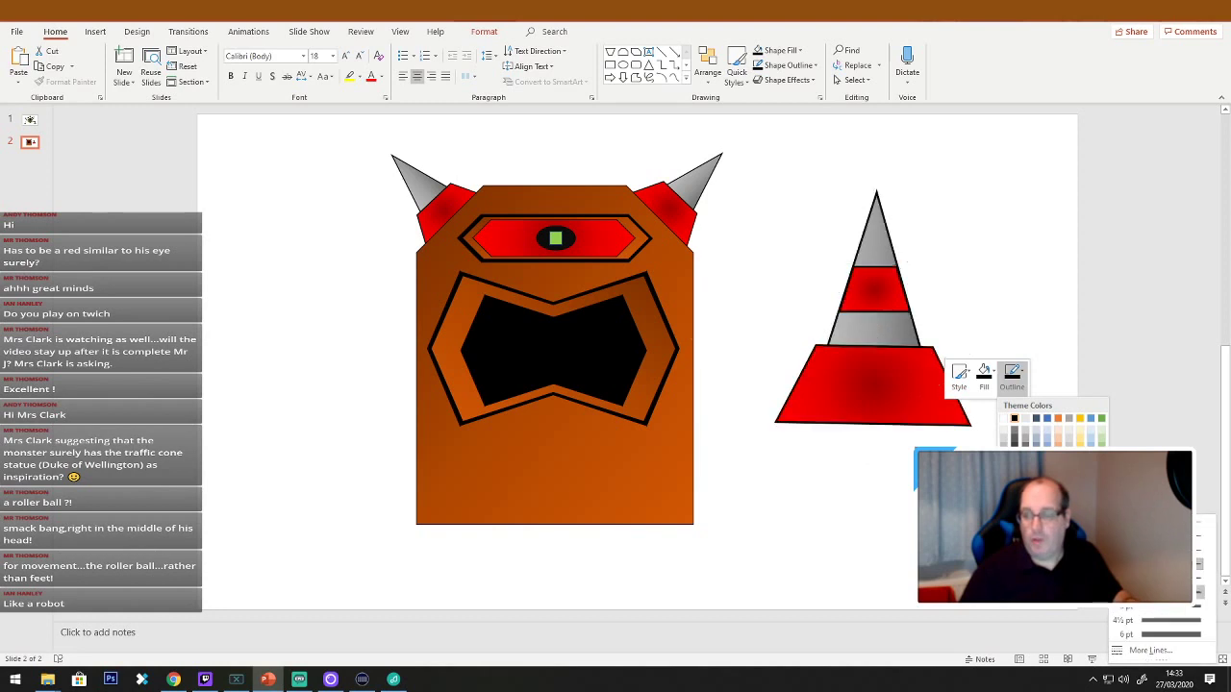
left_click(1158, 626)
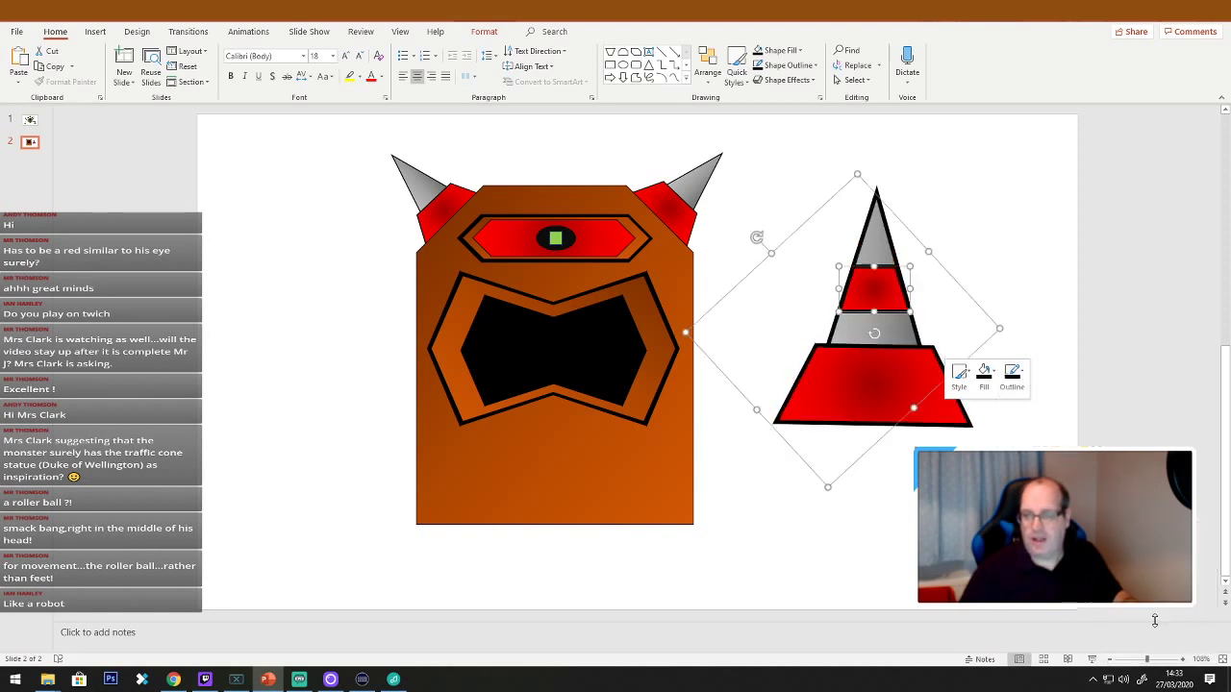
key("Escape")
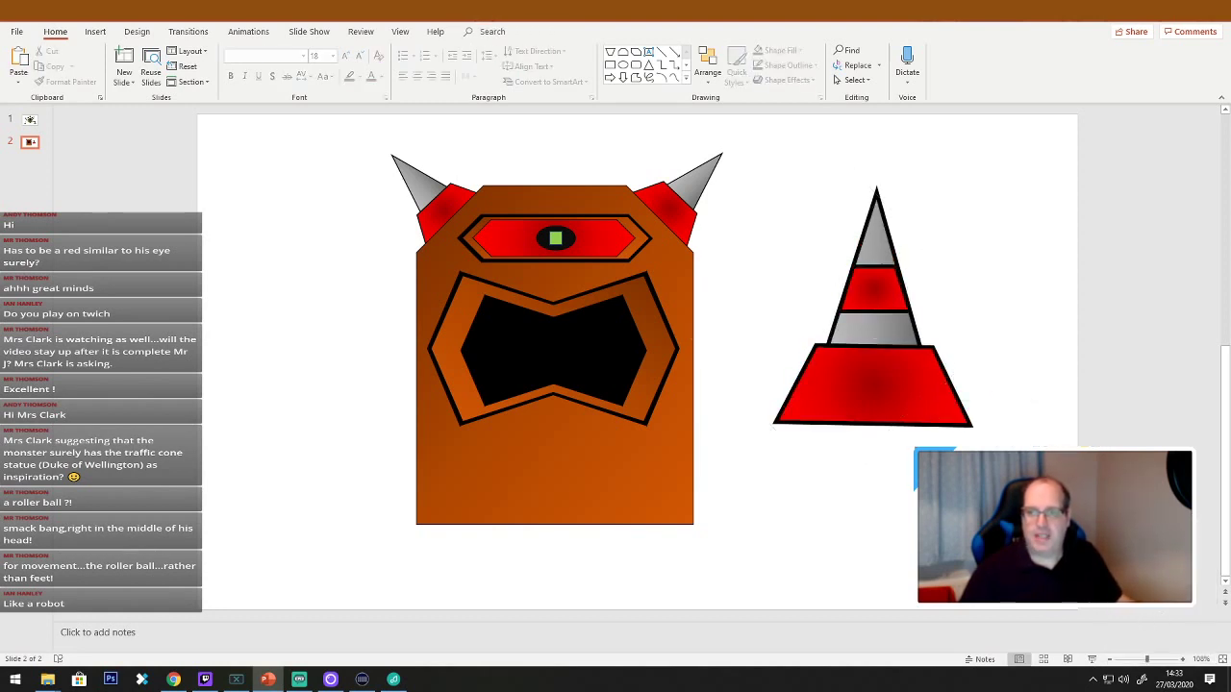
Group the red stripe with the rest of the traffic cone.
left_click_drag(1038, 495, 716, 146)
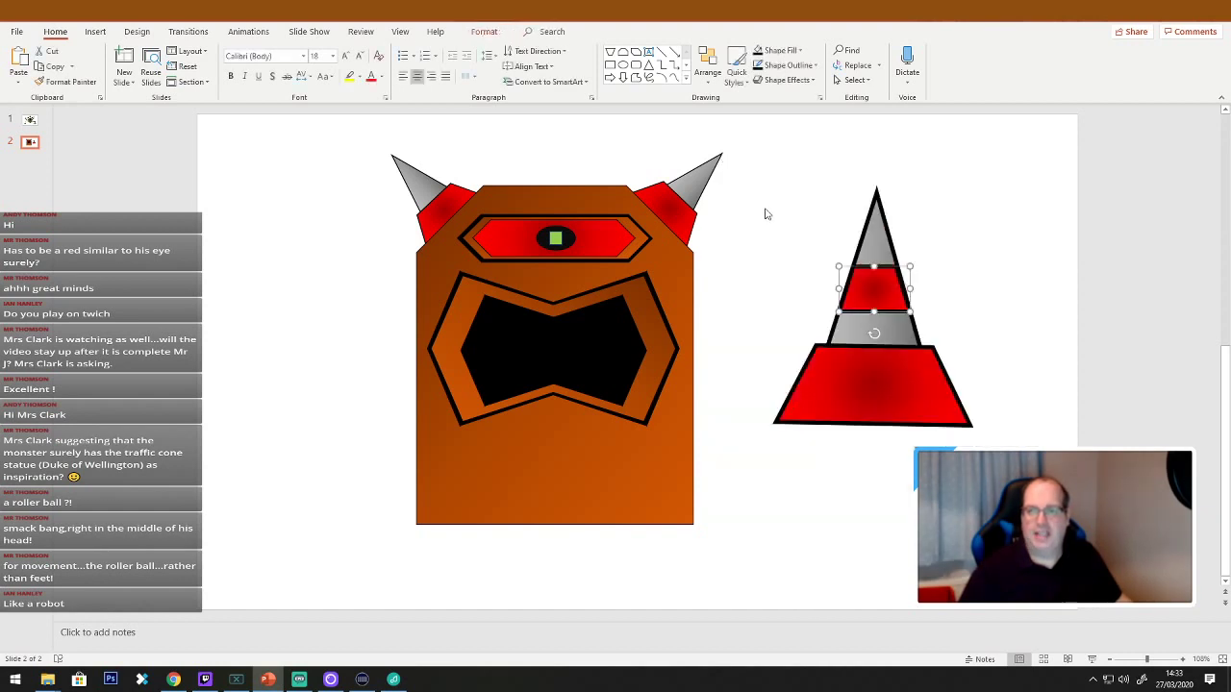
right_click(860, 369)
key("Escape")
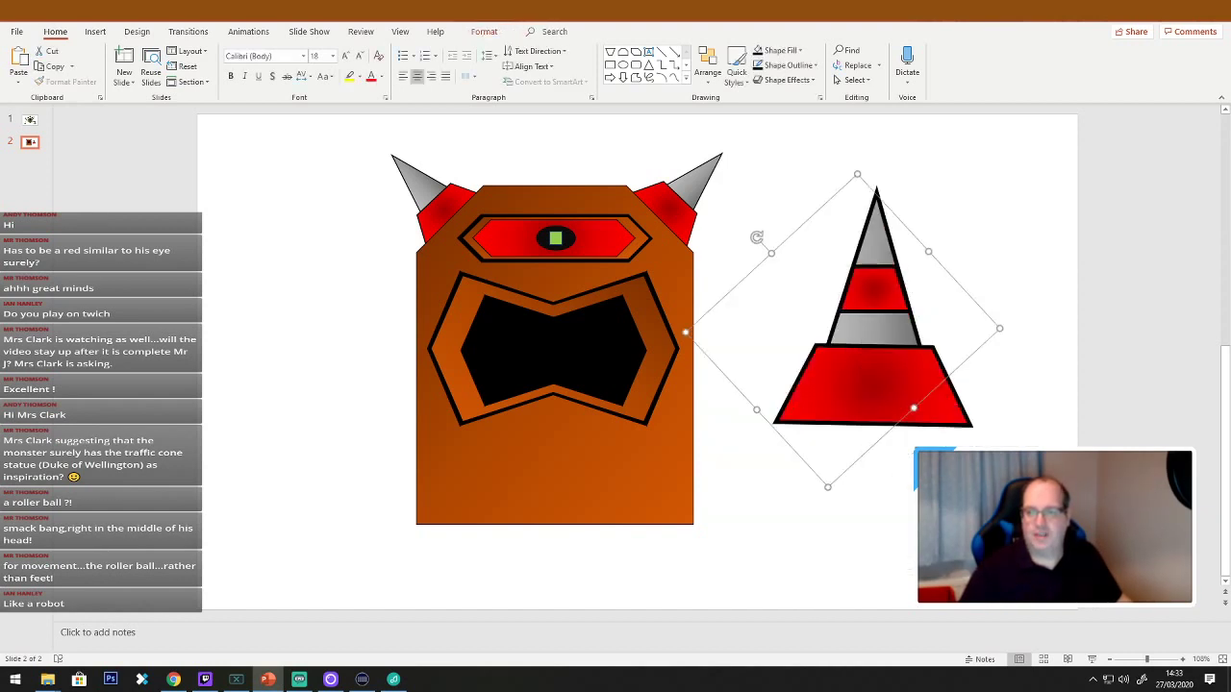
left_click(988, 445)
left_click_drag(1052, 506, 677, 116)
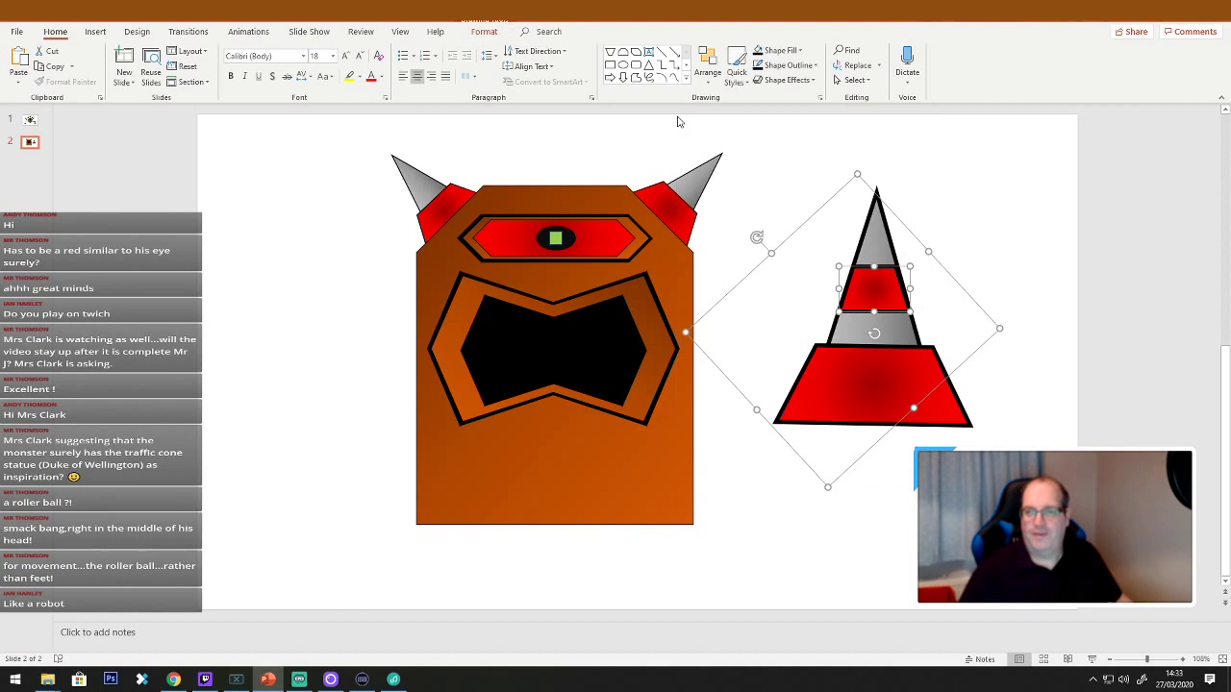
right_click(866, 211)
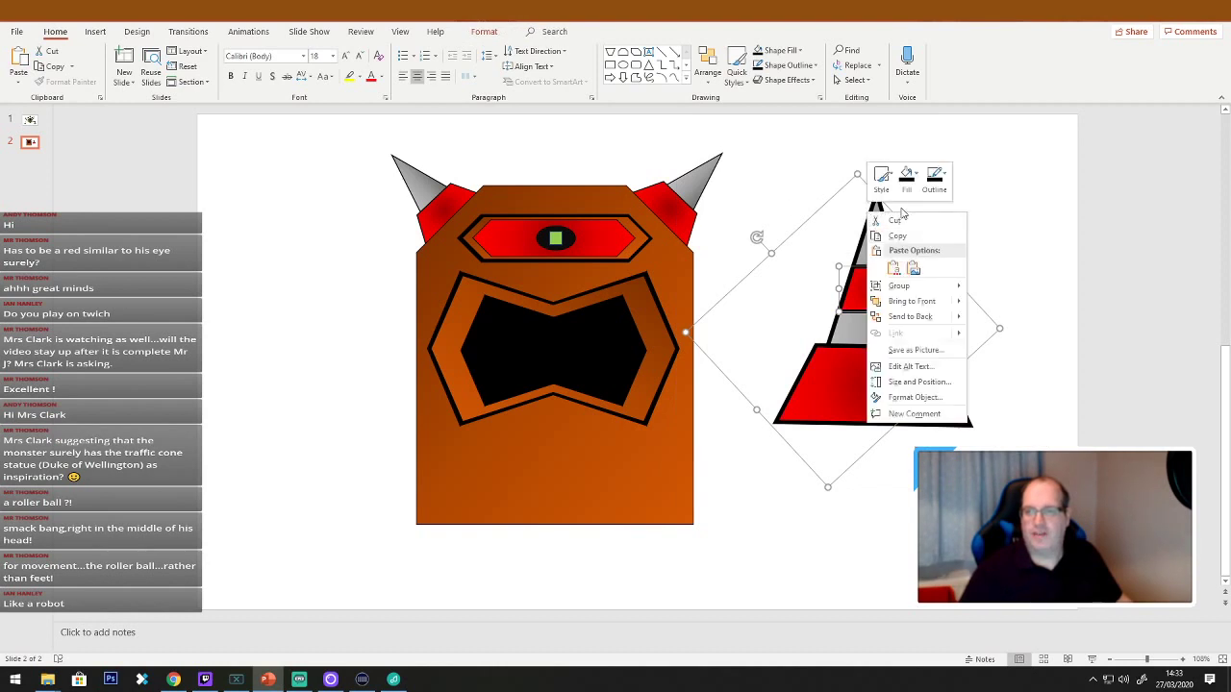
mouse_move(918, 287)
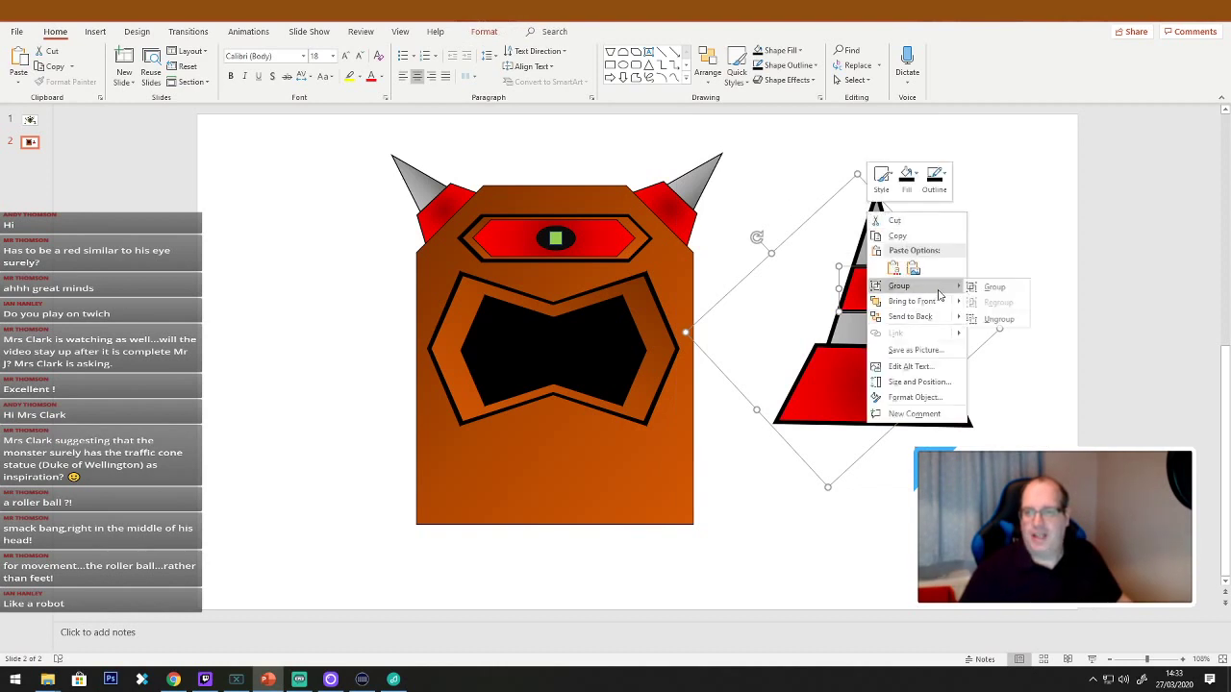
left_click(993, 292)
Place the traffic cone, reduced in size, on the monster's head and shift the whole drawing lower on the slide.
left_click_drag(957, 435, 574, 166)
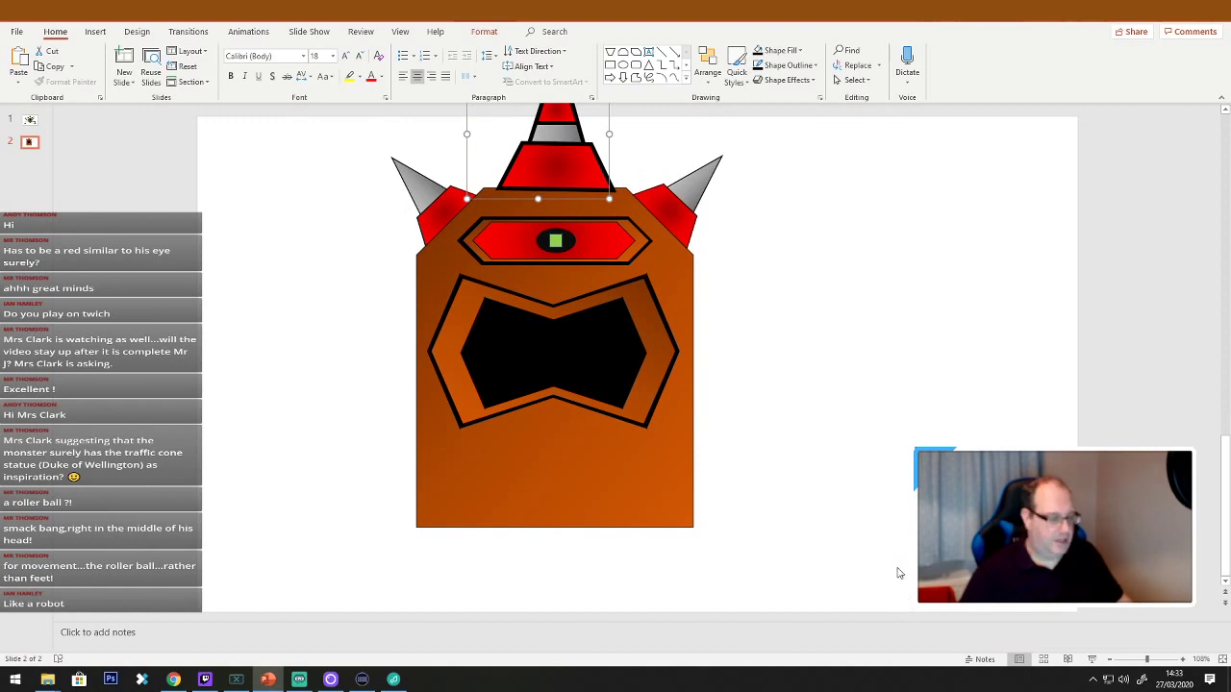
key("ctrl+a")
left_click_drag(631, 489, 635, 548)
left_click(866, 533)
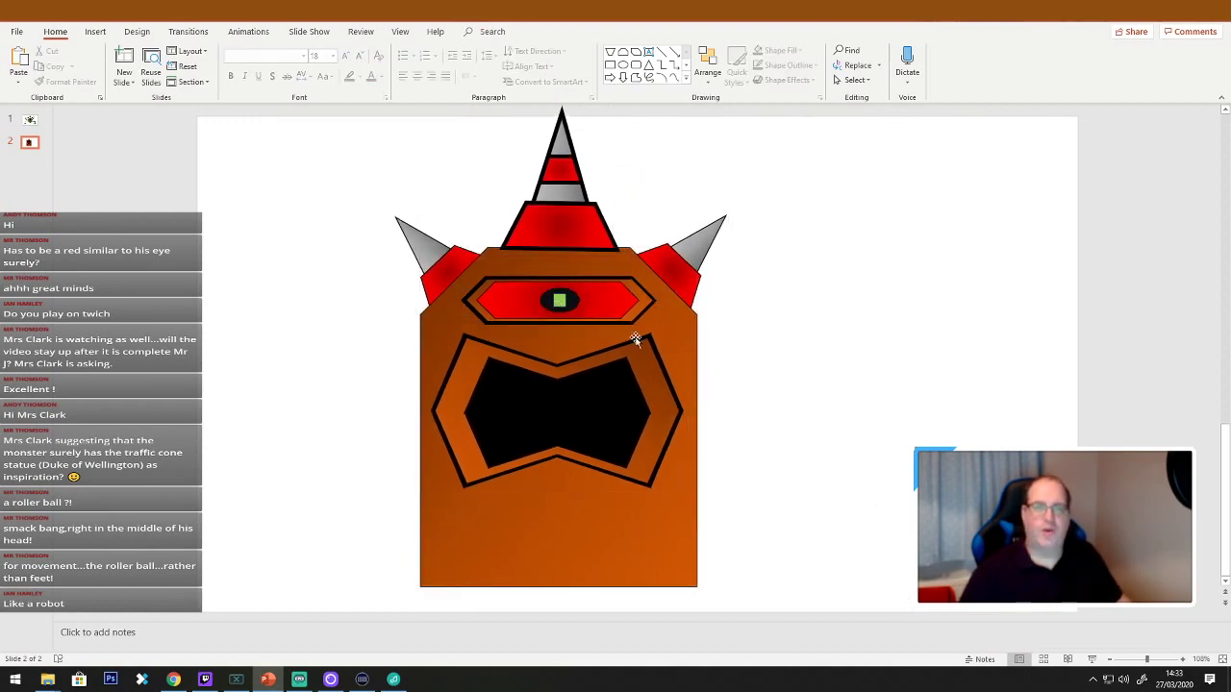
Send the traffic cone group to the back, behind the monster's body.
left_click(563, 236)
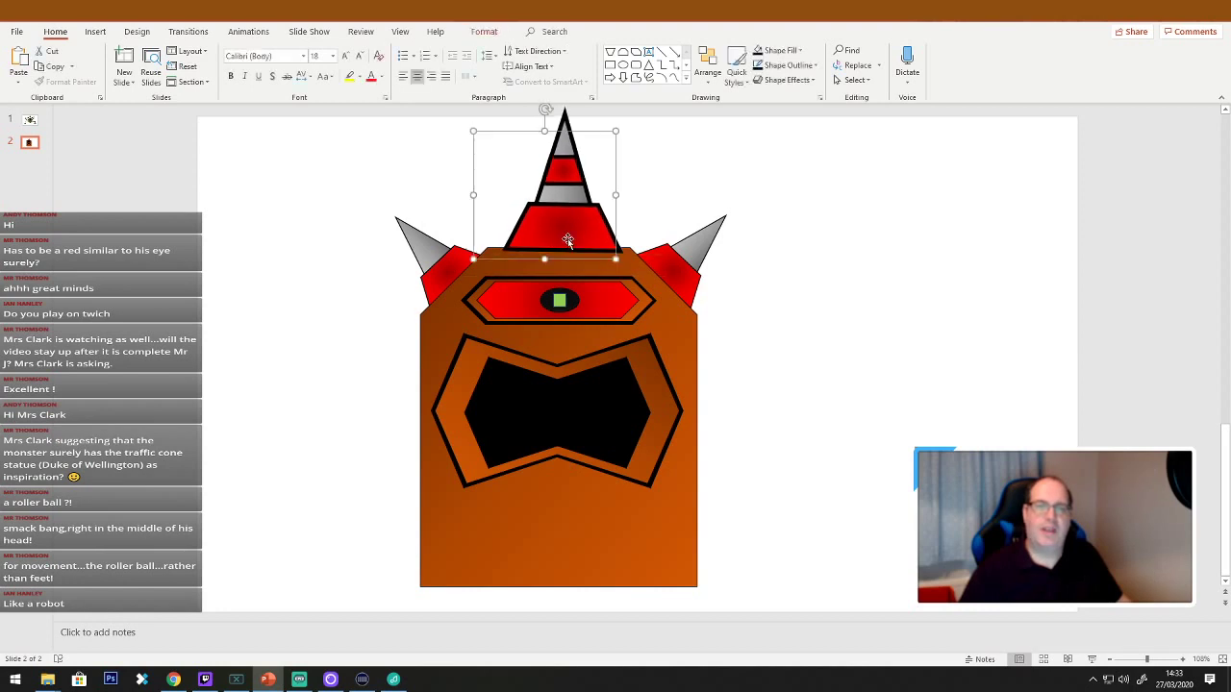
right_click(568, 239)
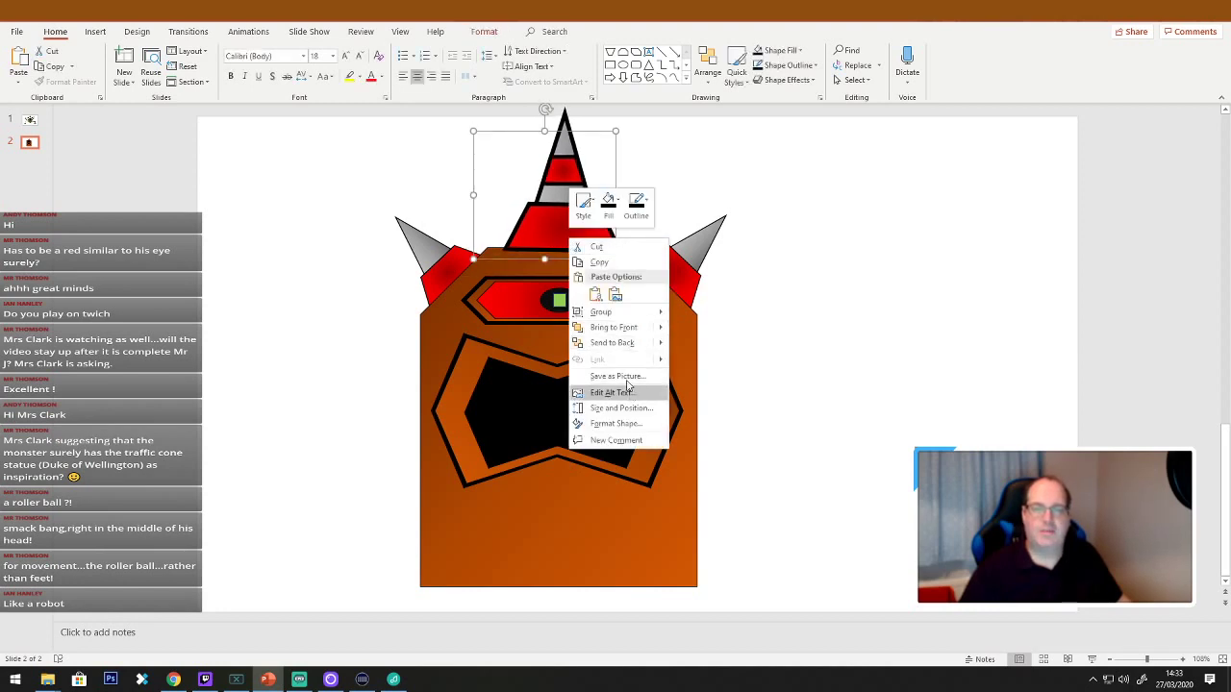
left_click(627, 342)
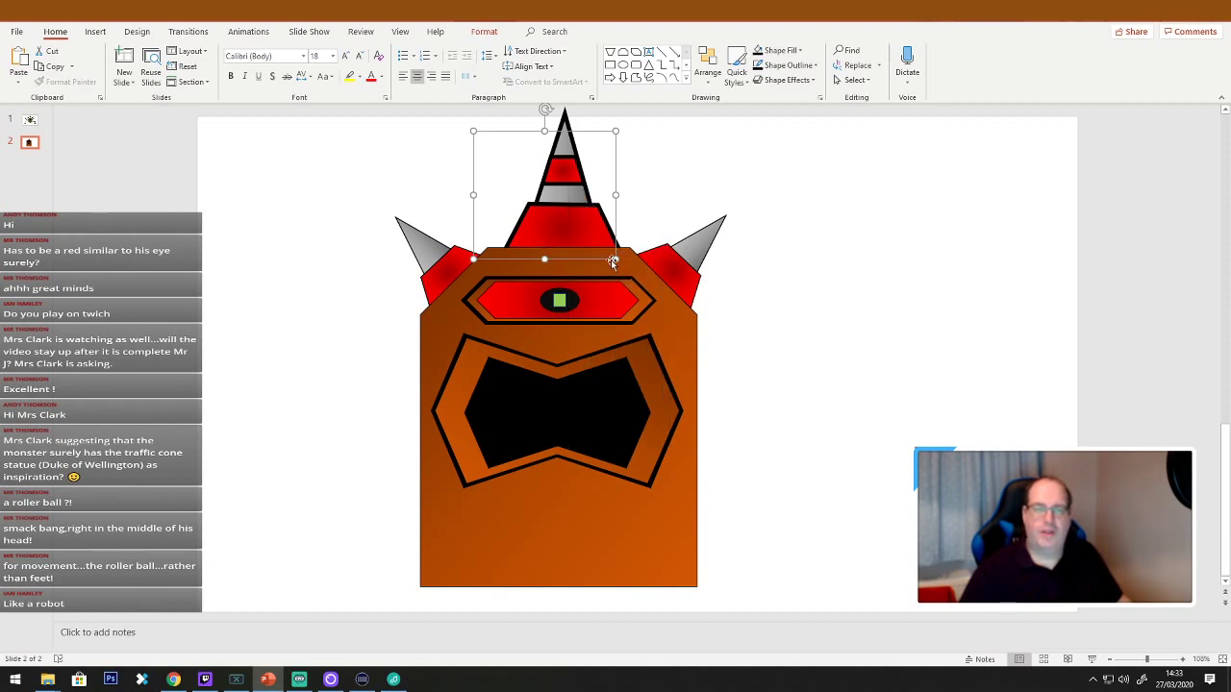
Shrink the traffic cone slightly and bring it to the front of the monster's body.
left_click_drag(614, 258, 606, 251)
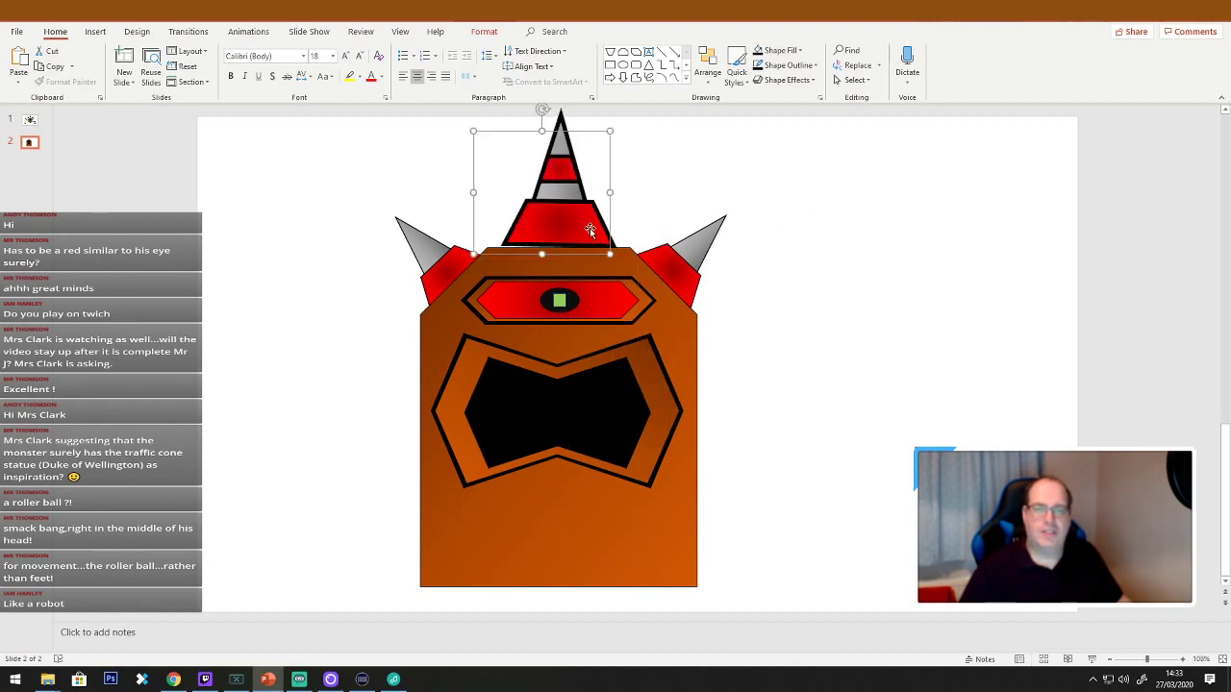
left_click_drag(542, 108, 541, 108)
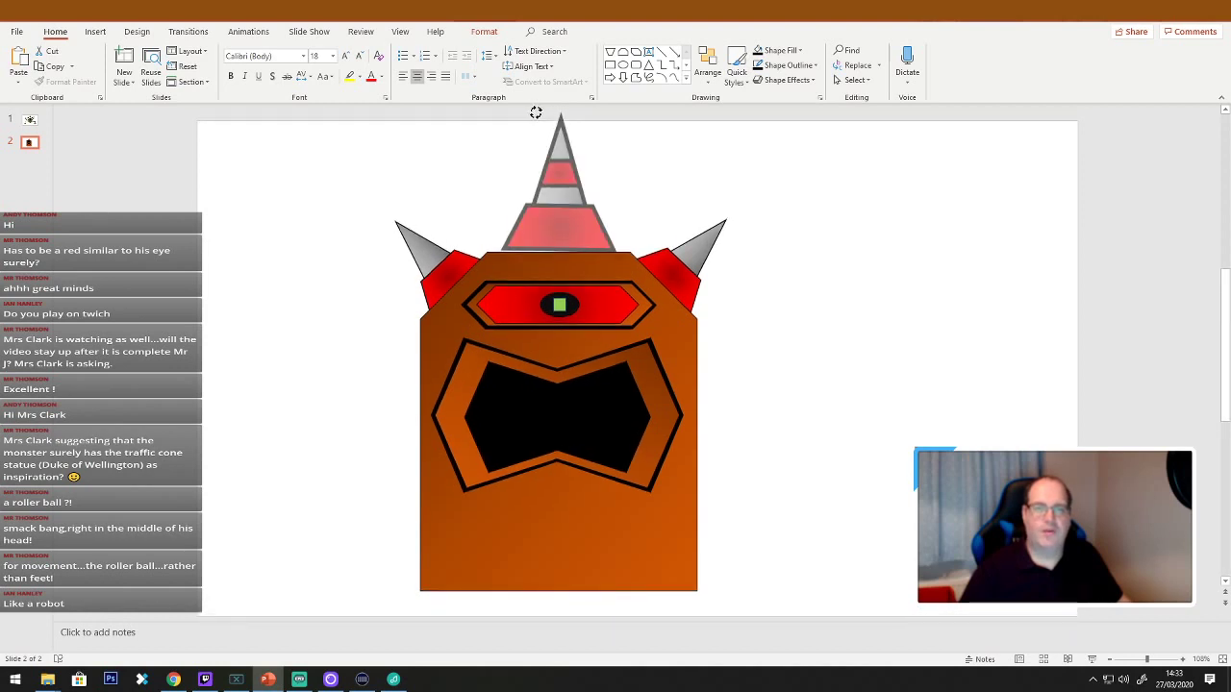
left_click_drag(535, 112, 536, 112)
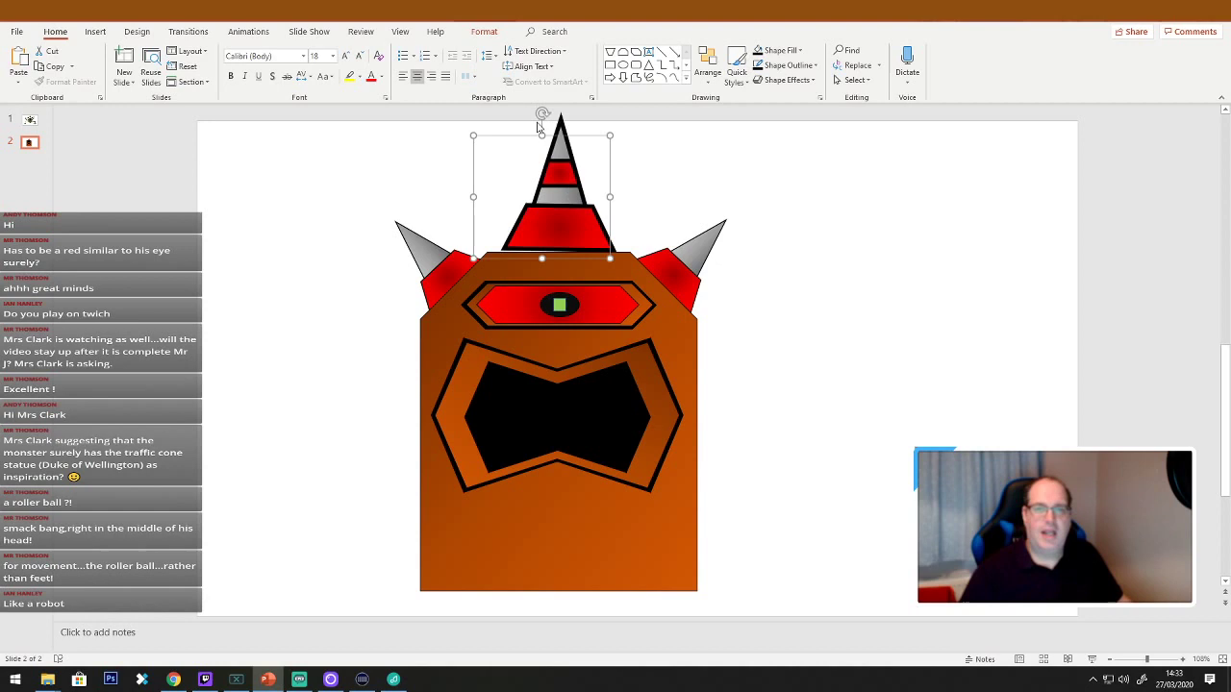
right_click(571, 227)
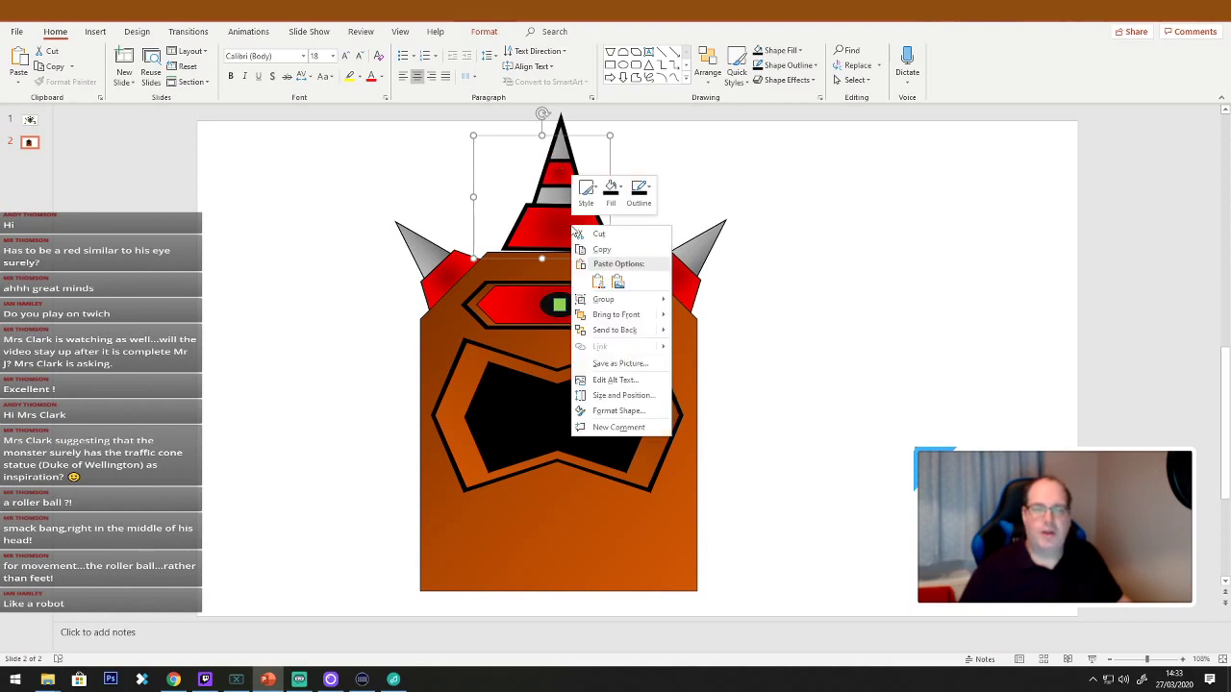
left_click(636, 321)
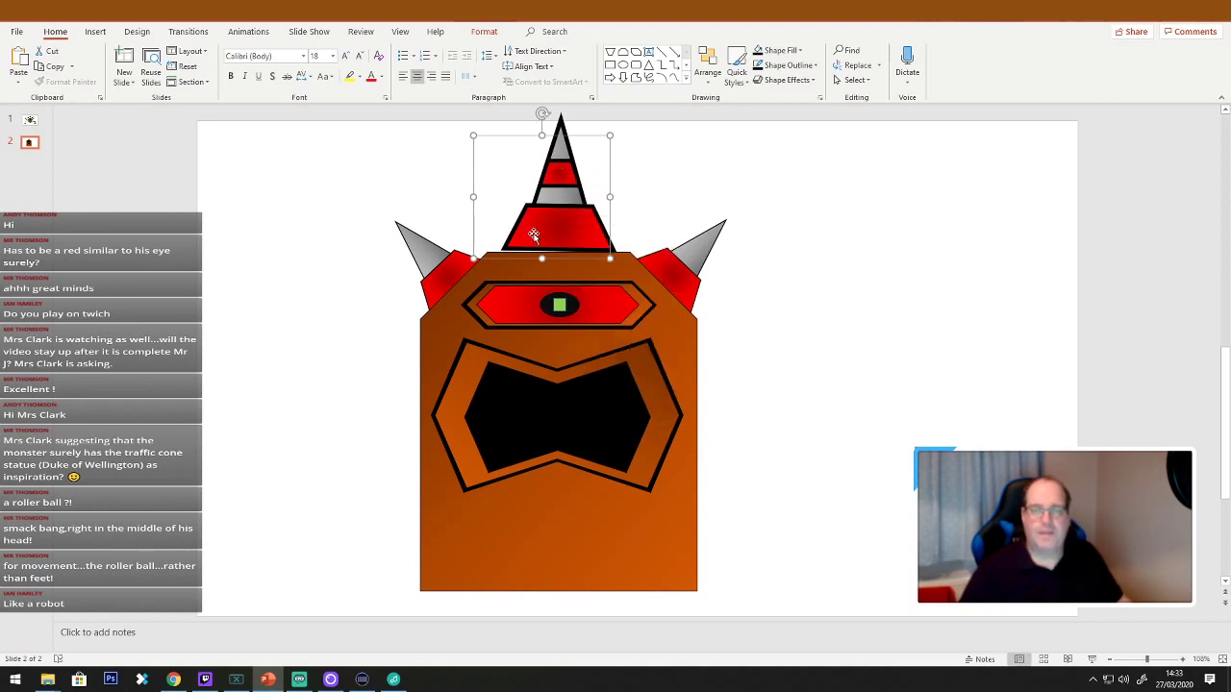
Lower the cone over the head's top edge, slightly enlarged and tilted clockwise.
left_click_drag(559, 231, 560, 247)
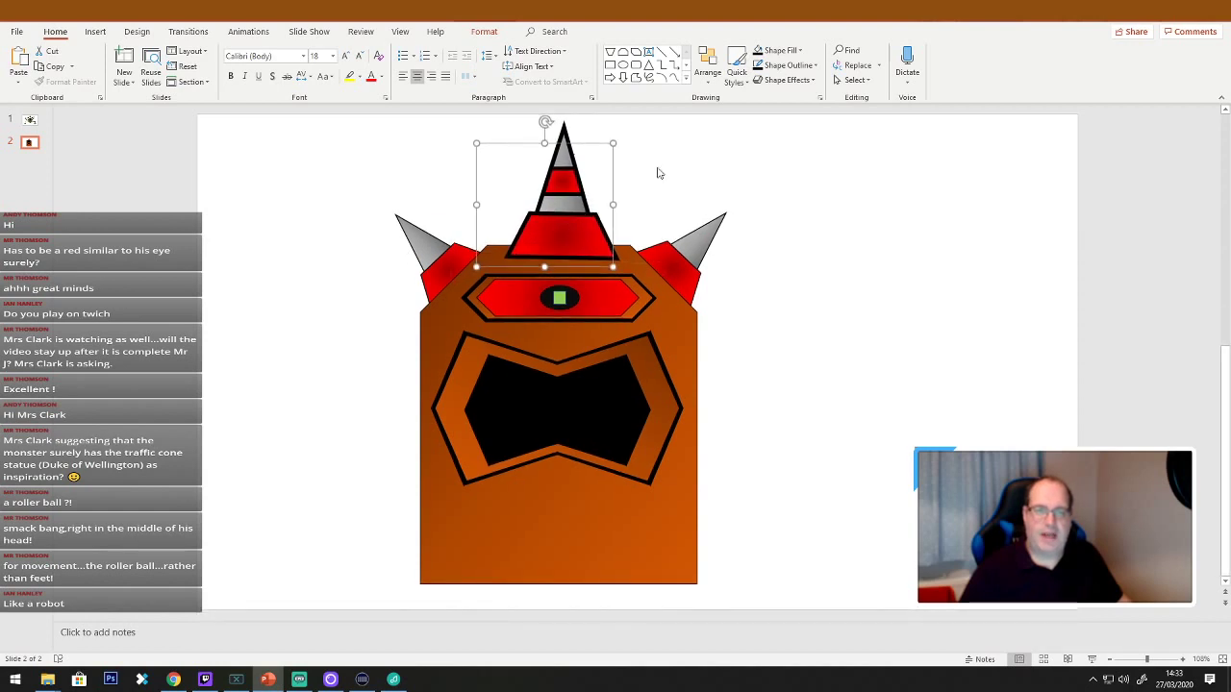
left_click_drag(617, 141, 629, 133)
left_click_drag(553, 113, 568, 115)
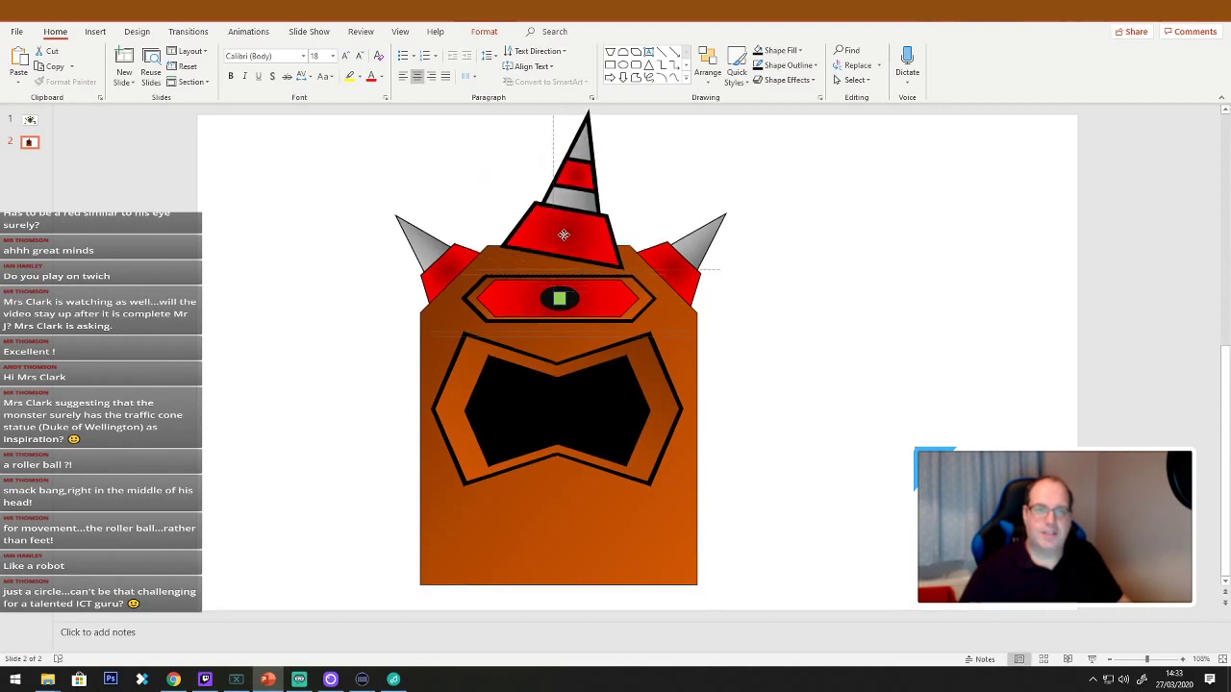
left_click(857, 308)
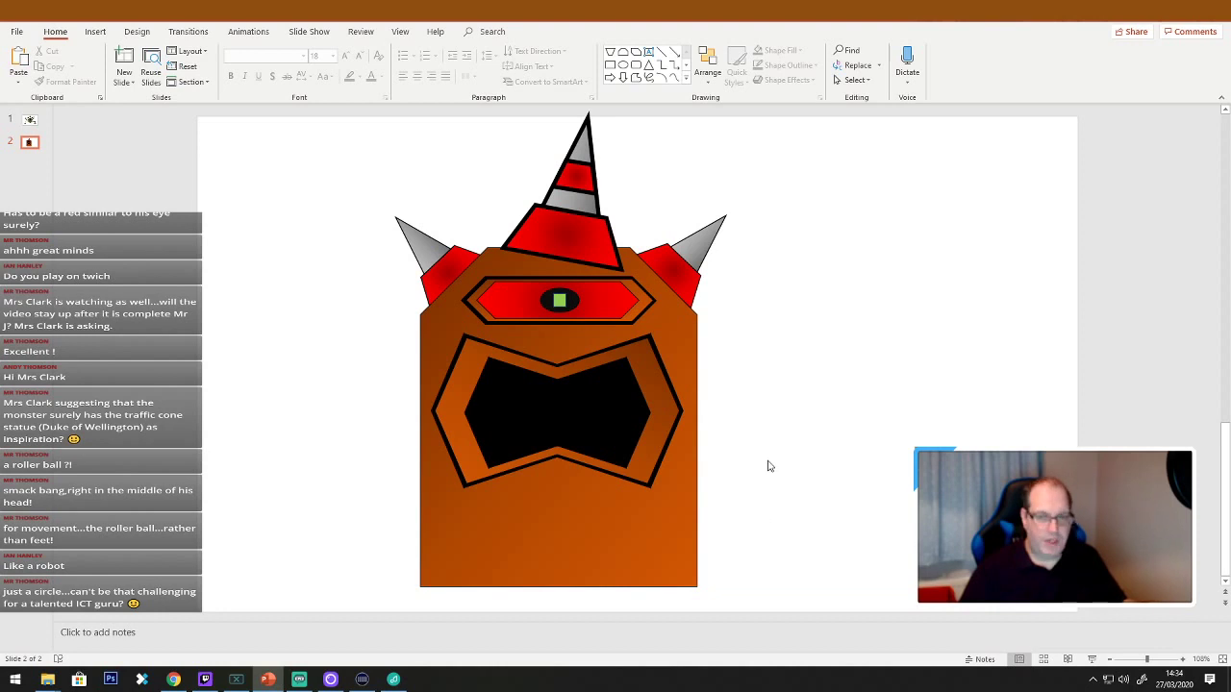
Try shrinking all the monster's parts together while they are ungrouped, and undo the resize.
key("ctrl+a")
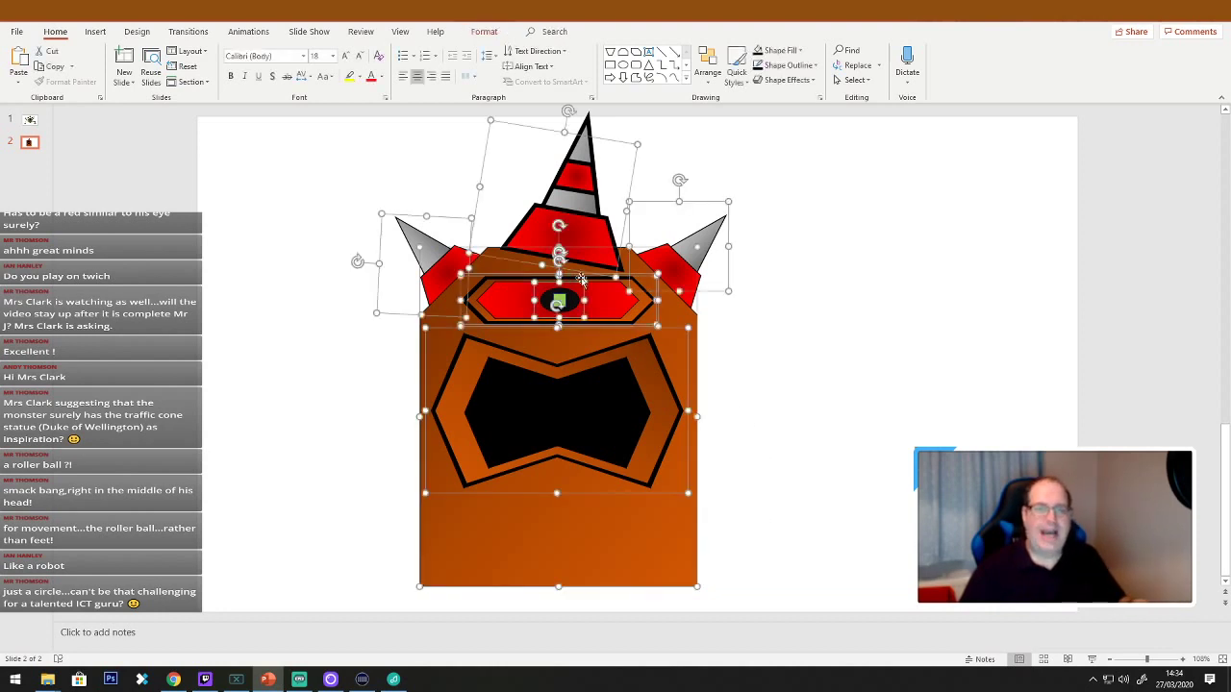
right_click(537, 235)
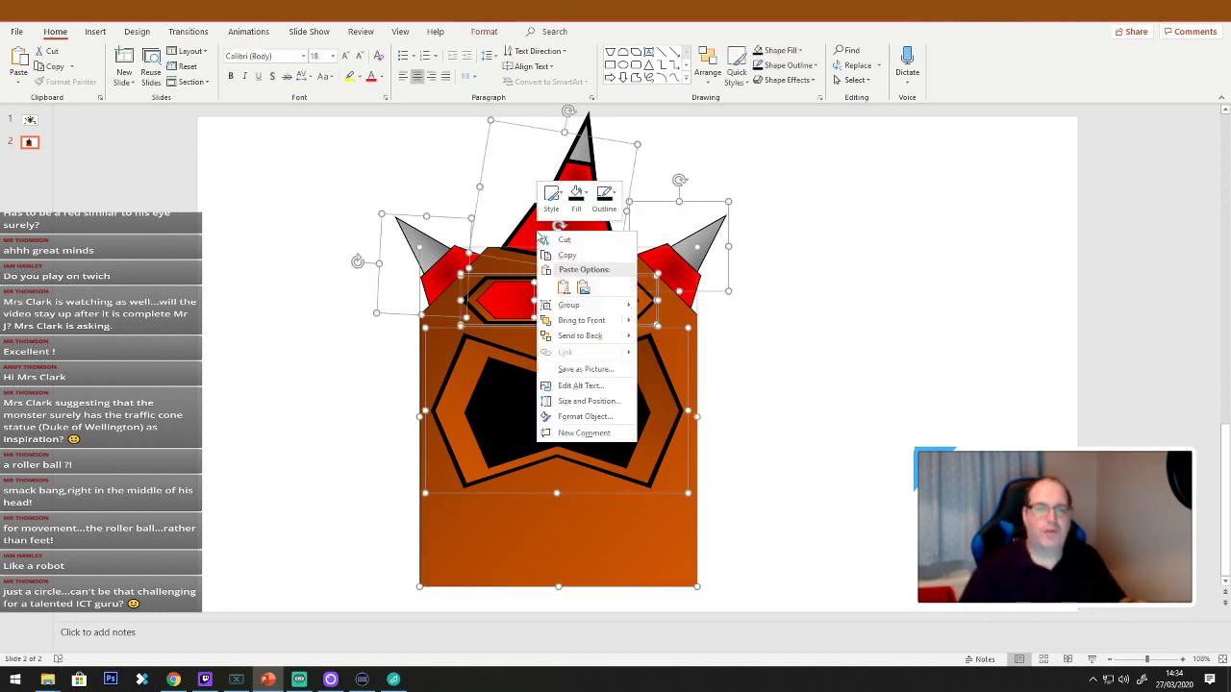
mouse_move(570, 309)
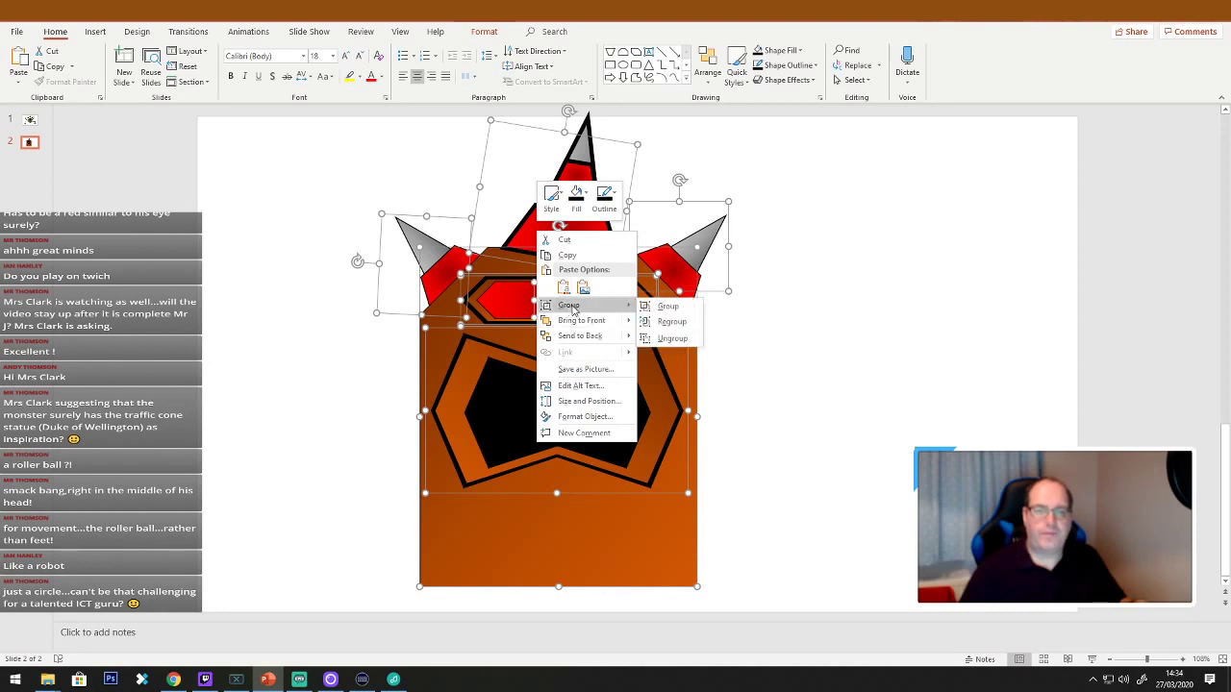
key("Escape")
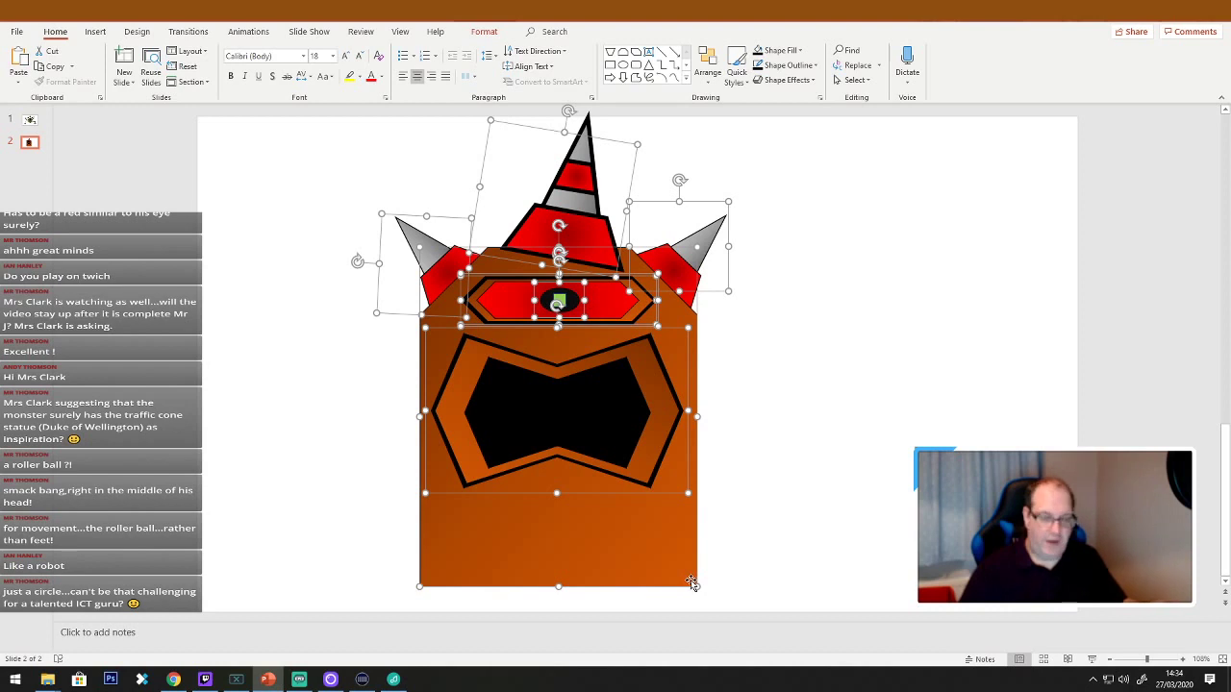
left_click_drag(699, 585, 440, 358)
left_click(673, 512)
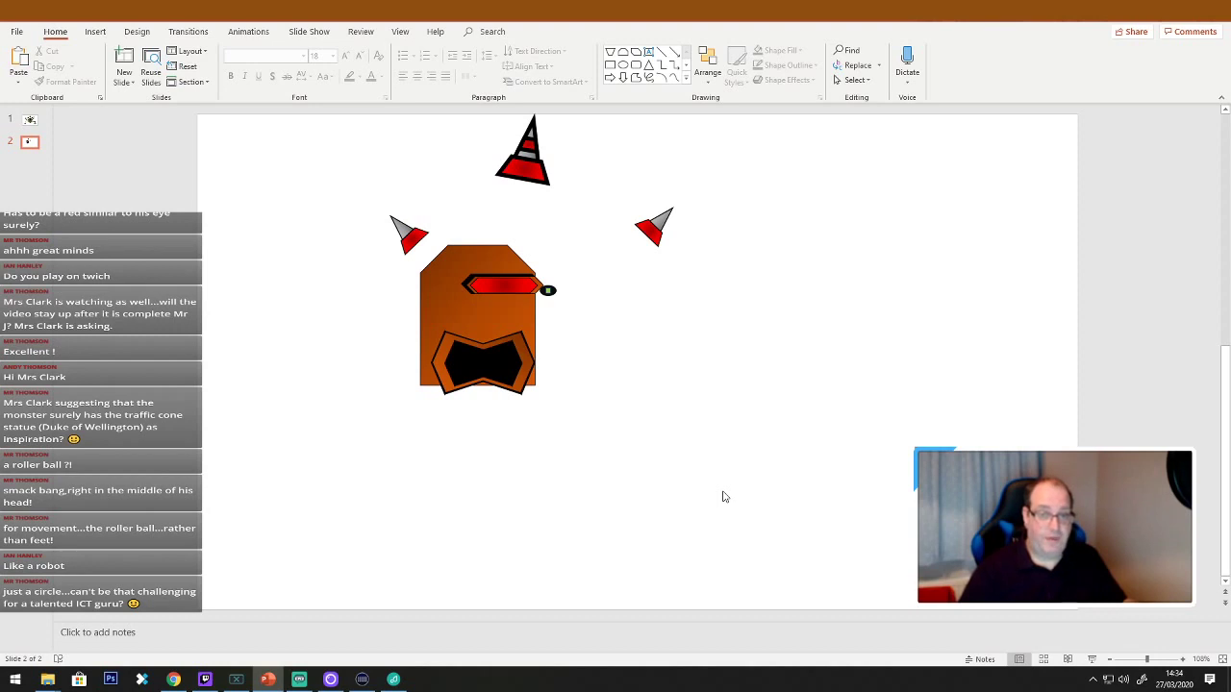
key("ctrl+z")
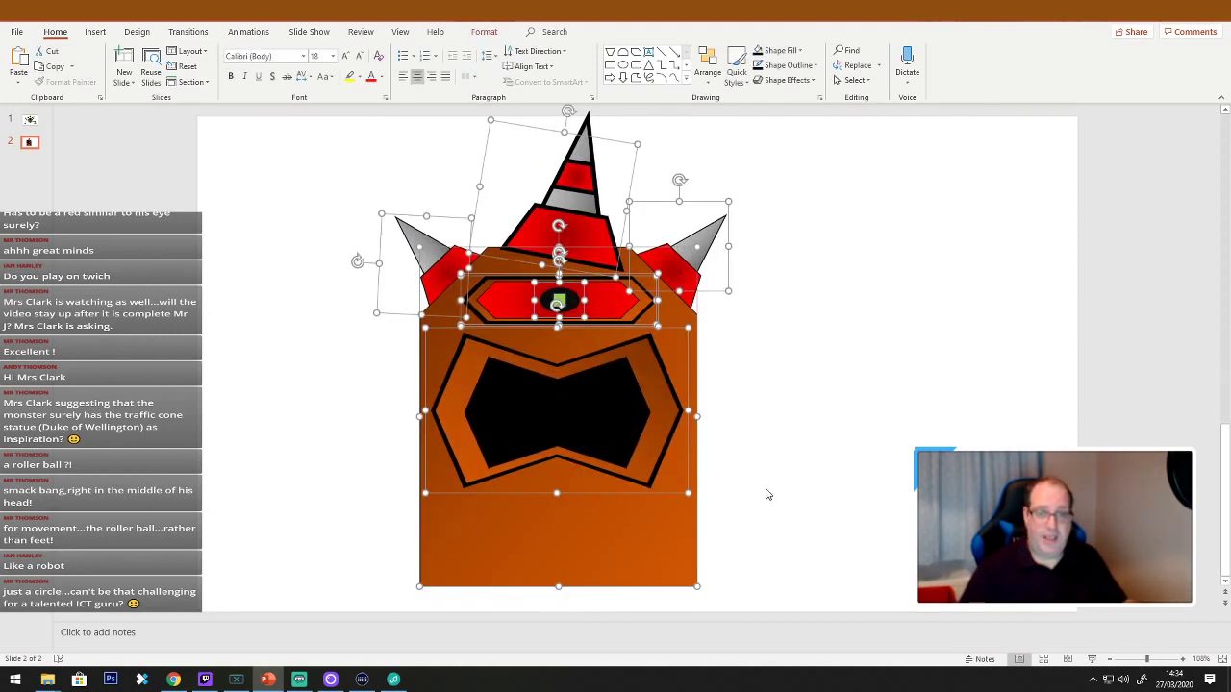
Group all the monster's parts into one object and shrink it to about two thirds of its size.
right_click(628, 391)
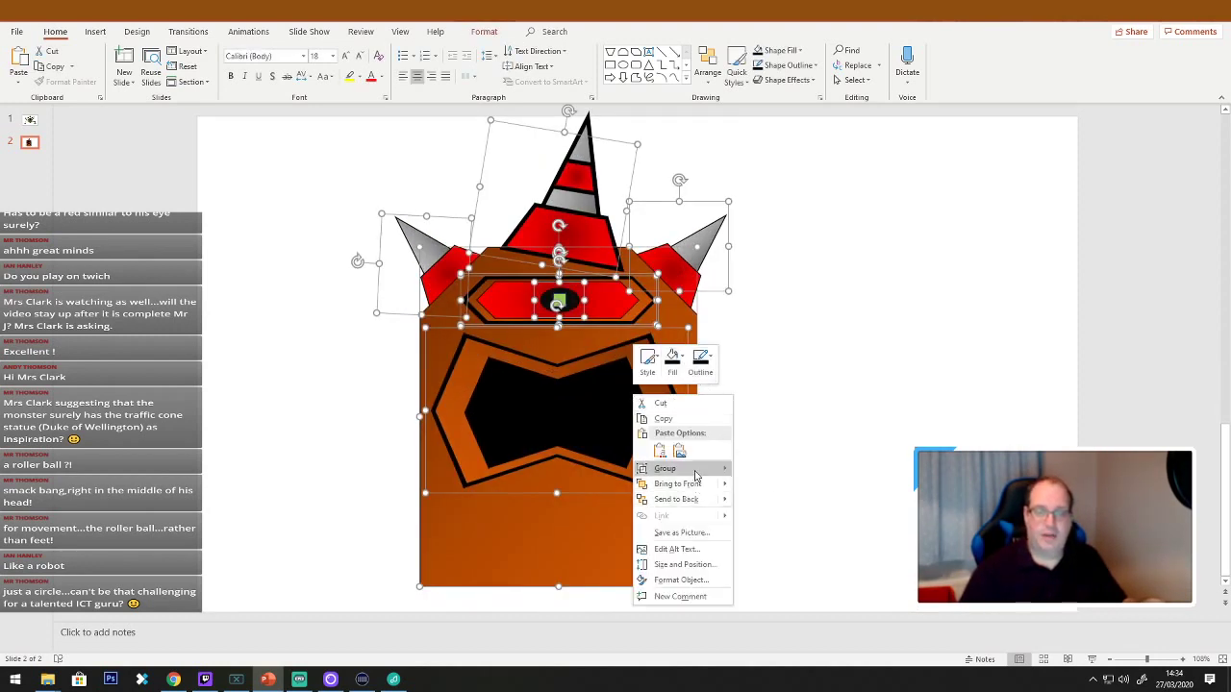
mouse_move(696, 469)
left_click(769, 470)
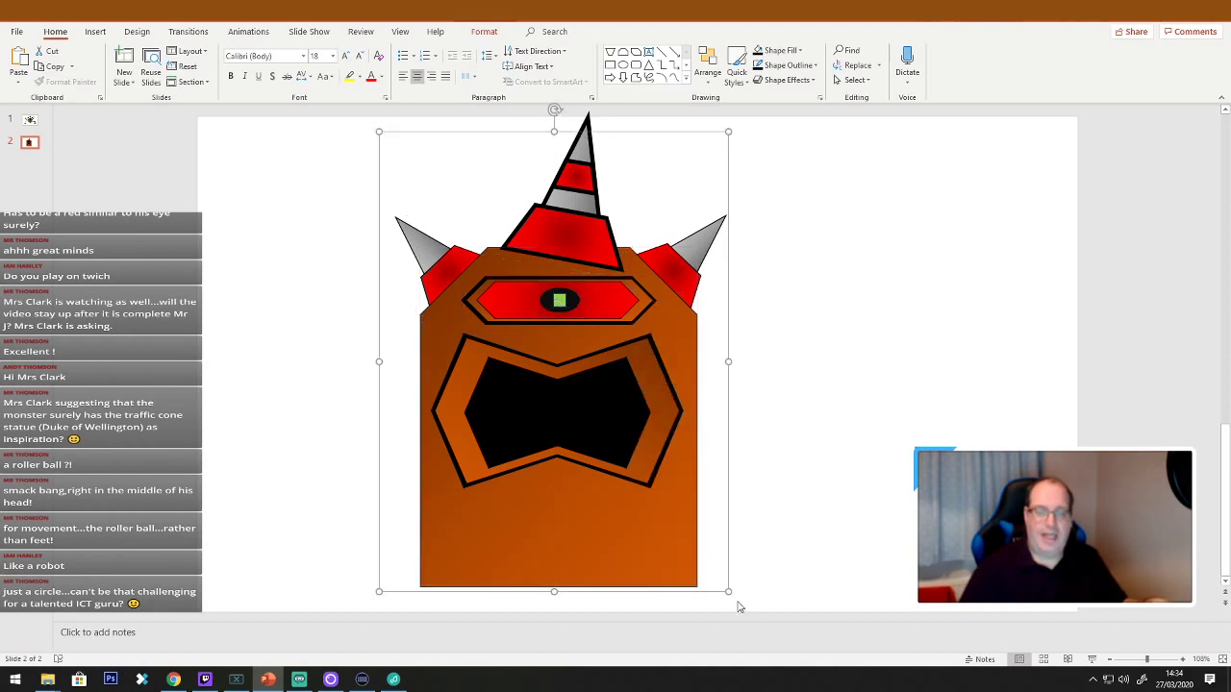
left_click_drag(727, 594, 596, 427)
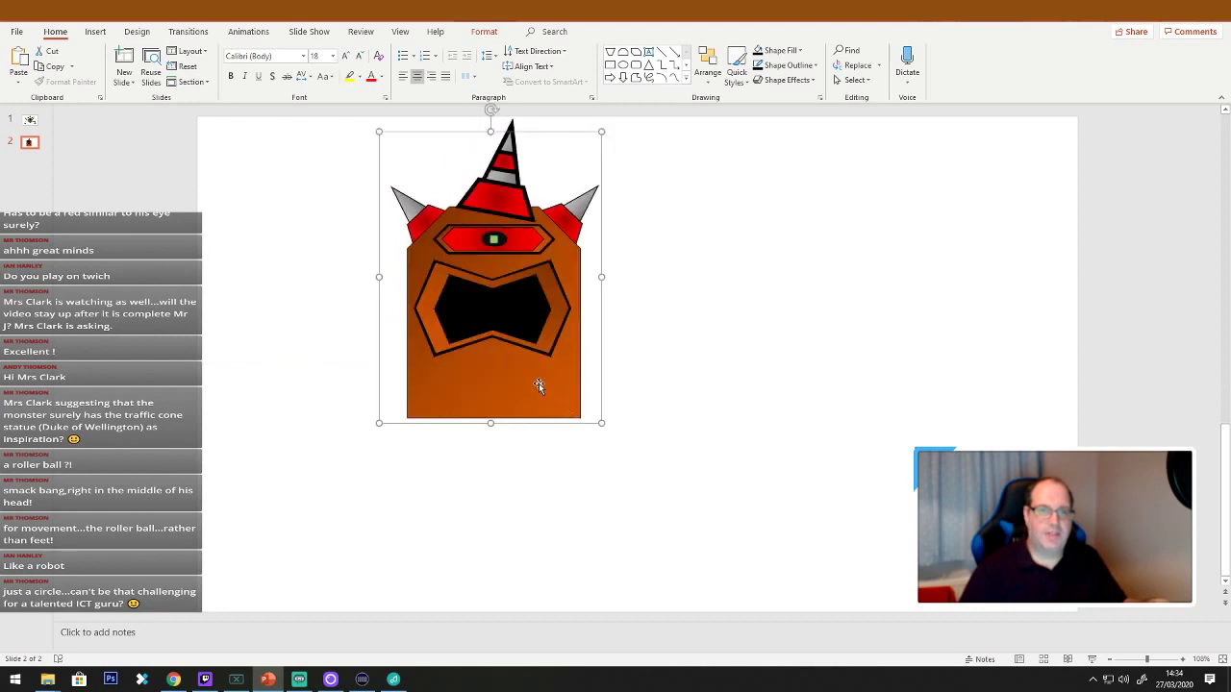
Reposition the monster group in the upper left area of the slide, leaving free space beside it.
left_click_drag(538, 385, 399, 372)
left_click(612, 379)
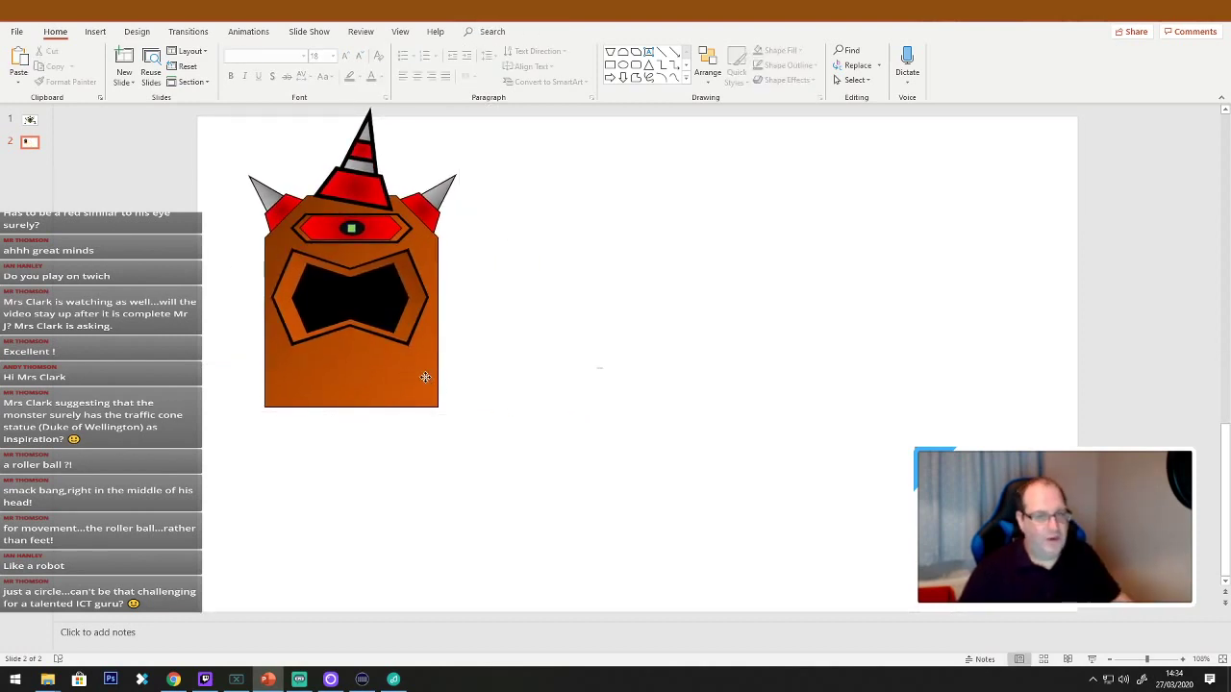
left_click_drag(423, 376, 532, 390)
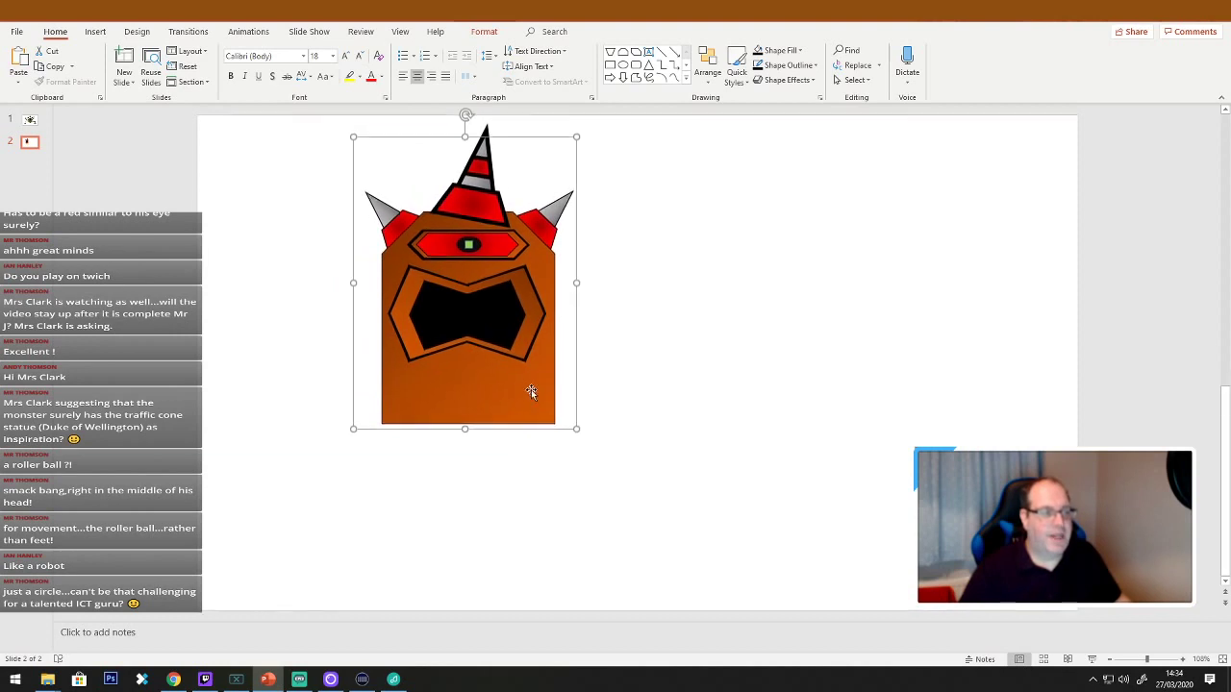
left_click(704, 409)
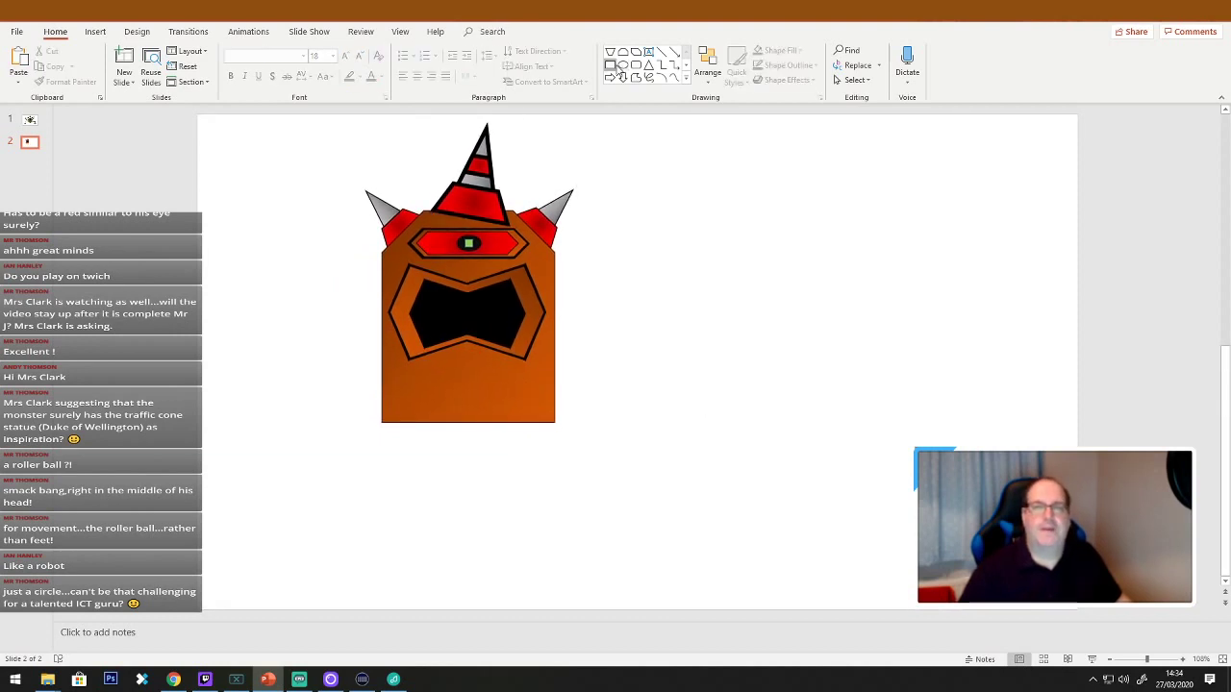
Draw a tall, narrow rectangle in the empty space right of the monster and reduce its size.
left_click(610, 64)
mouse_move(699, 191)
left_mouse_down()
mouse_move(767, 342)
mouse_move(757, 340)
left_mouse_up()
left_click_drag(725, 282, 780, 344)
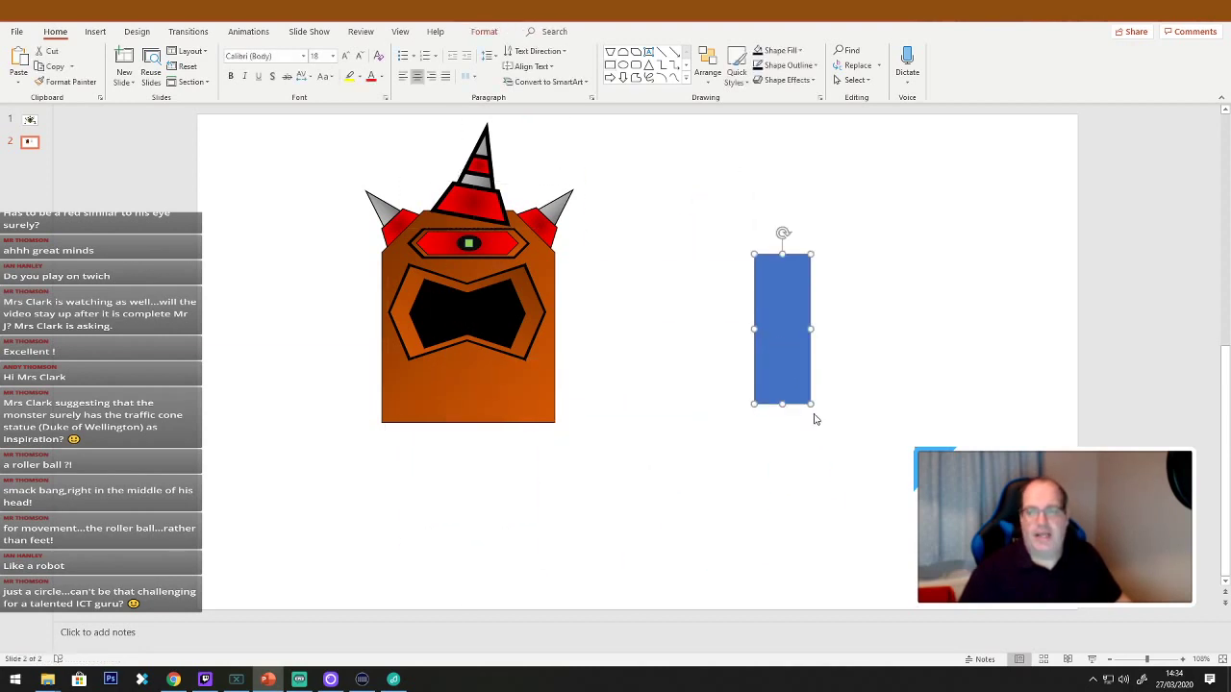
left_click_drag(811, 403, 793, 358)
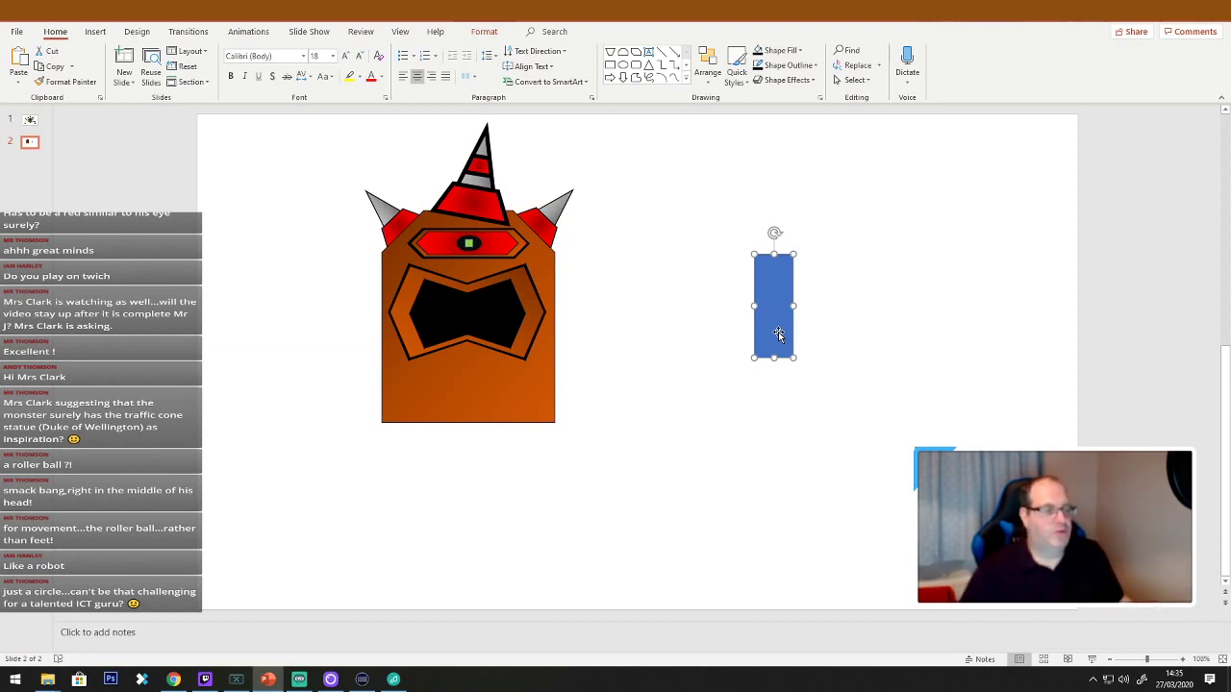
Fill the narrow rectangle with the mid grey theme colour.
right_click(777, 332)
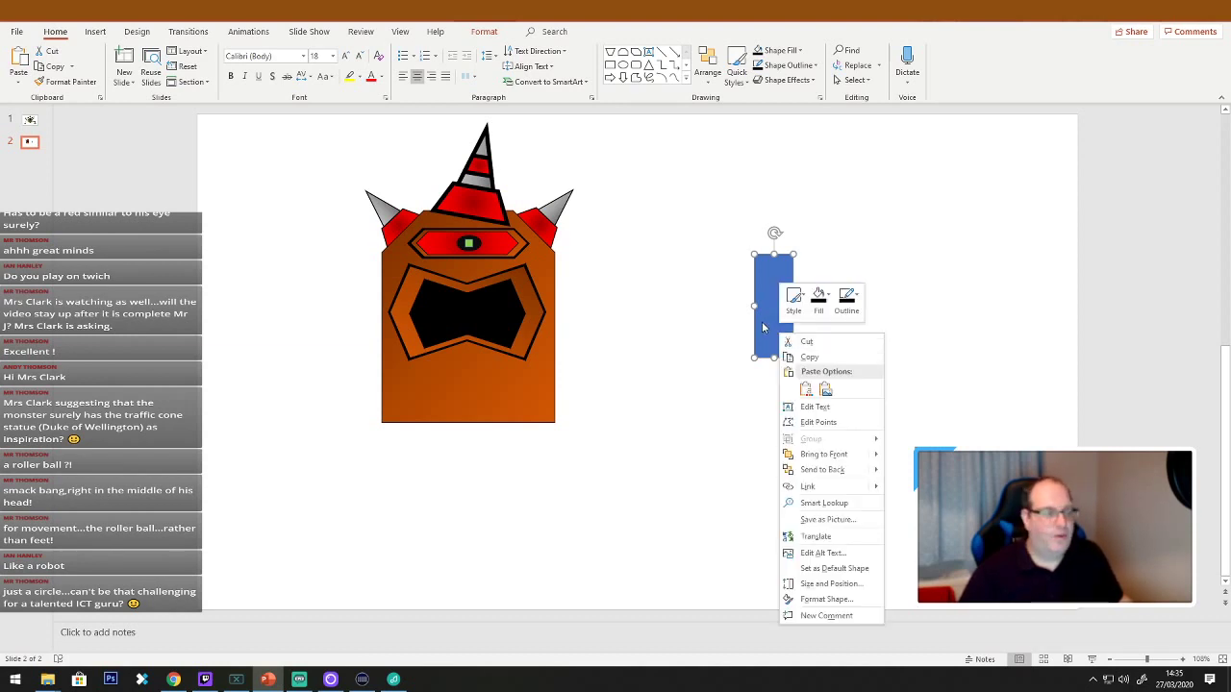
right_click(762, 324)
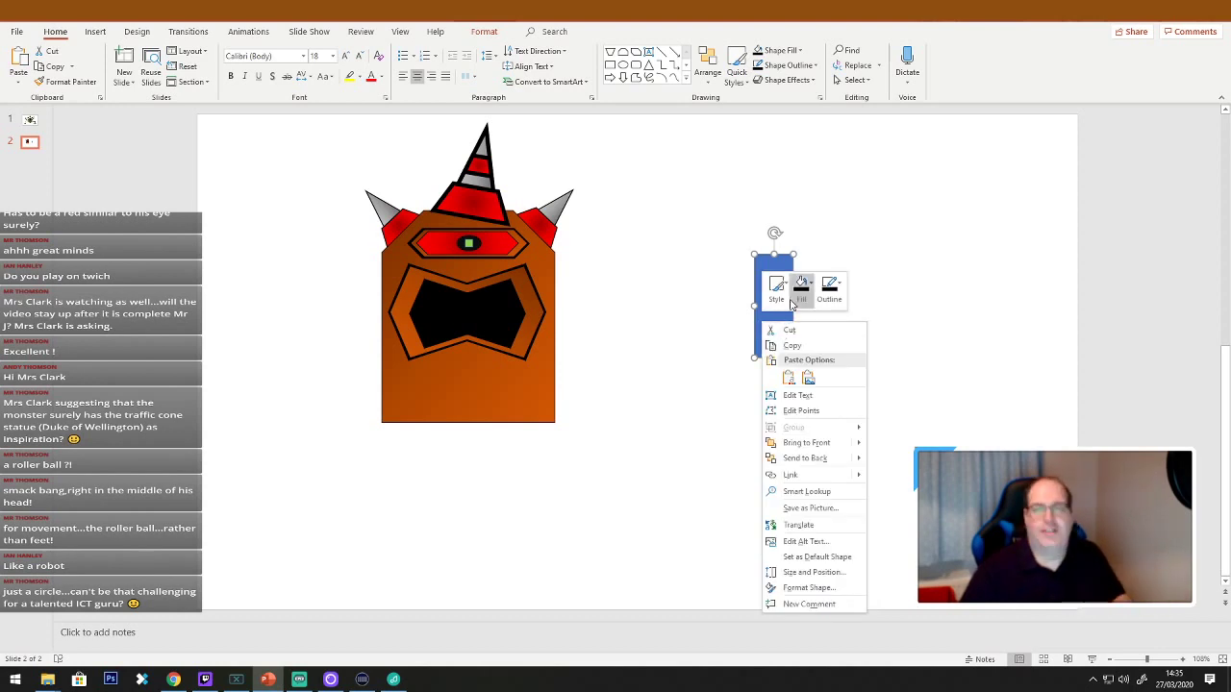
left_click(814, 280)
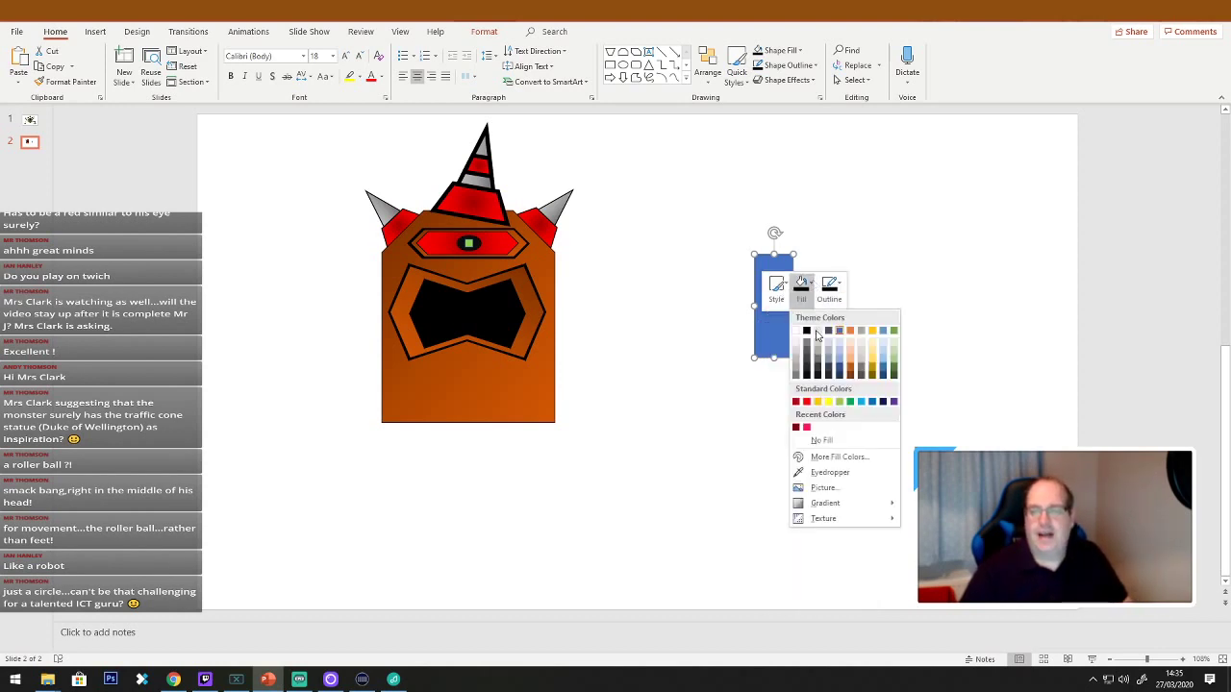
left_click(797, 381)
left_click(780, 312)
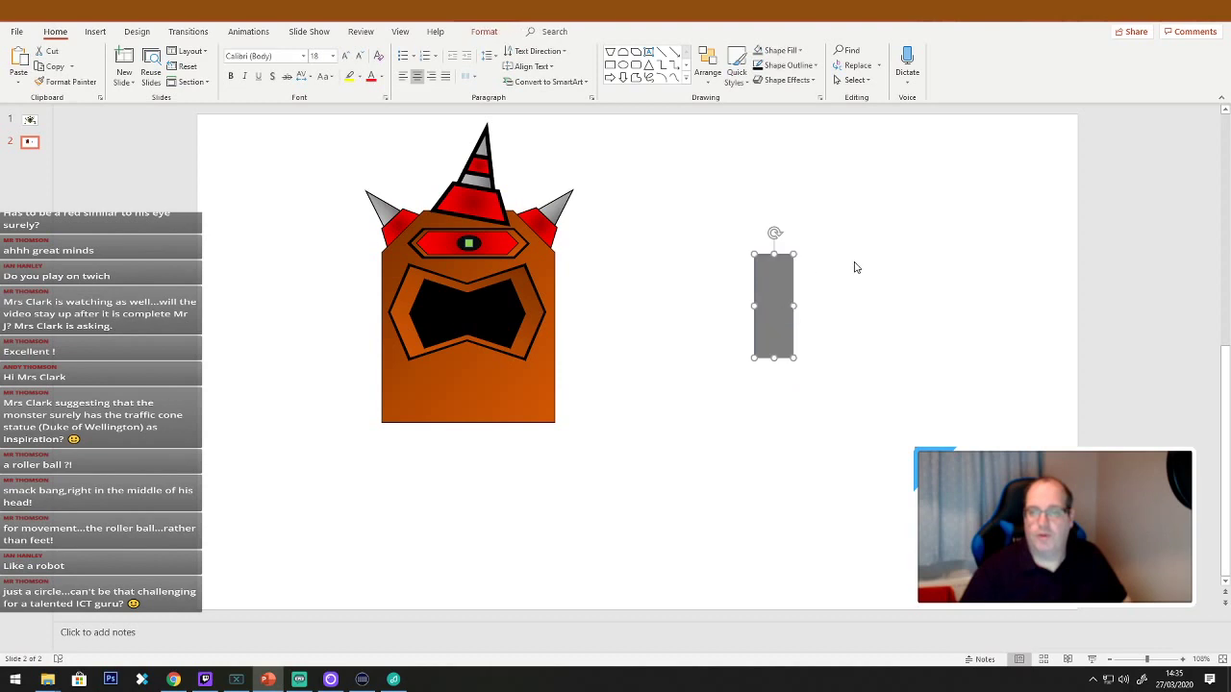
Give the grey rectangle a thin black outline.
right_click(786, 284)
key("Escape")
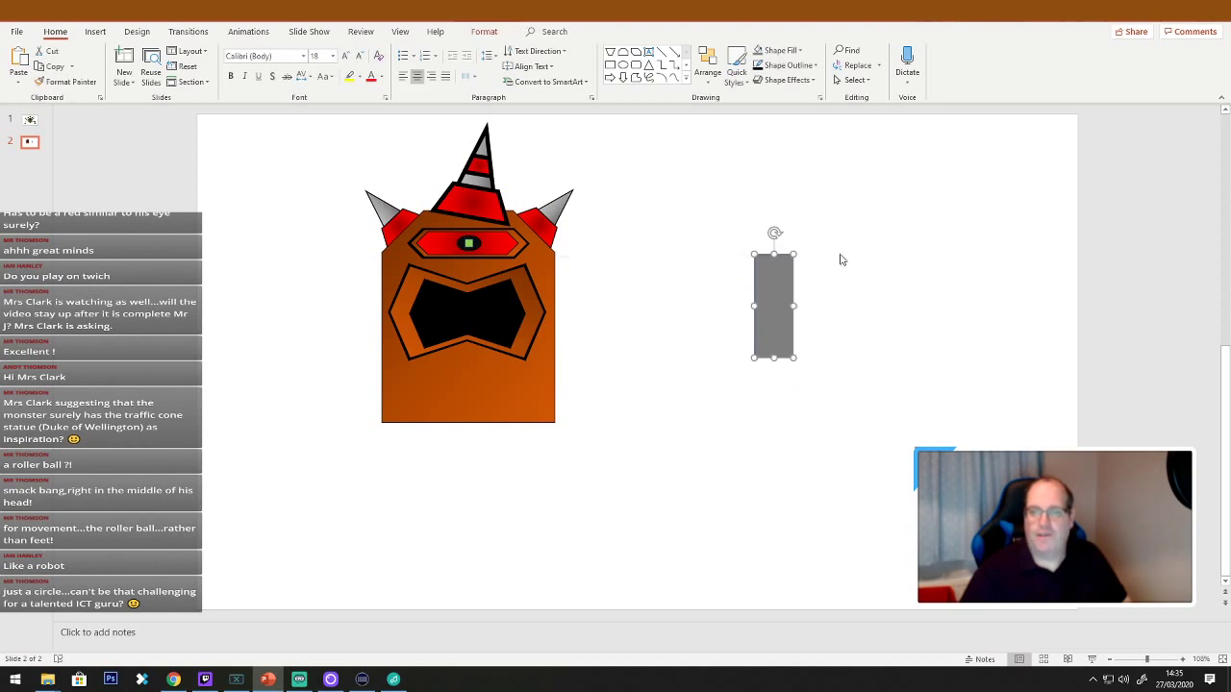
right_click(779, 281)
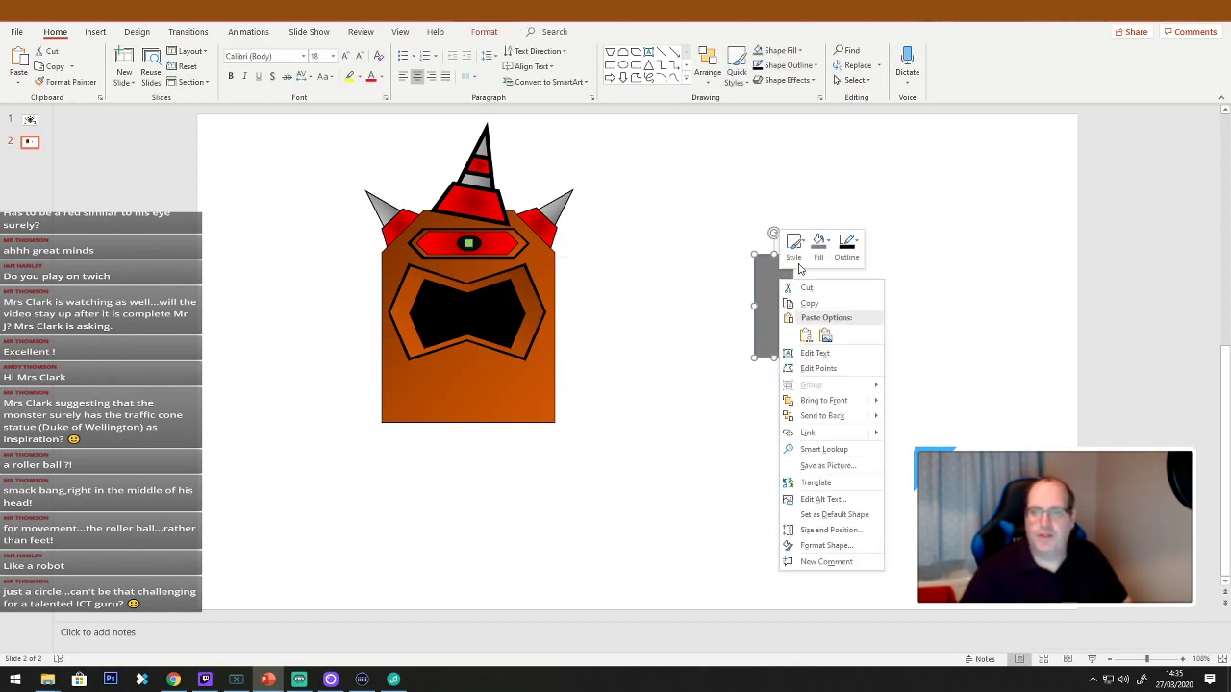
left_click(848, 248)
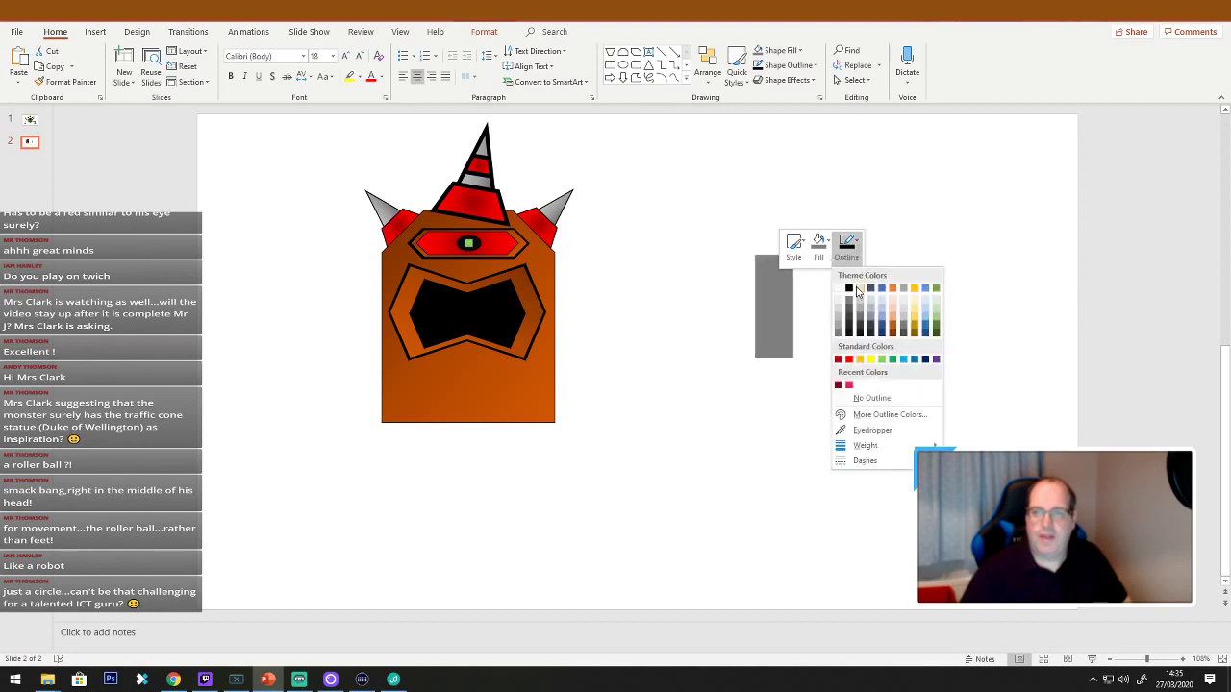
key("Escape")
left_click(849, 322)
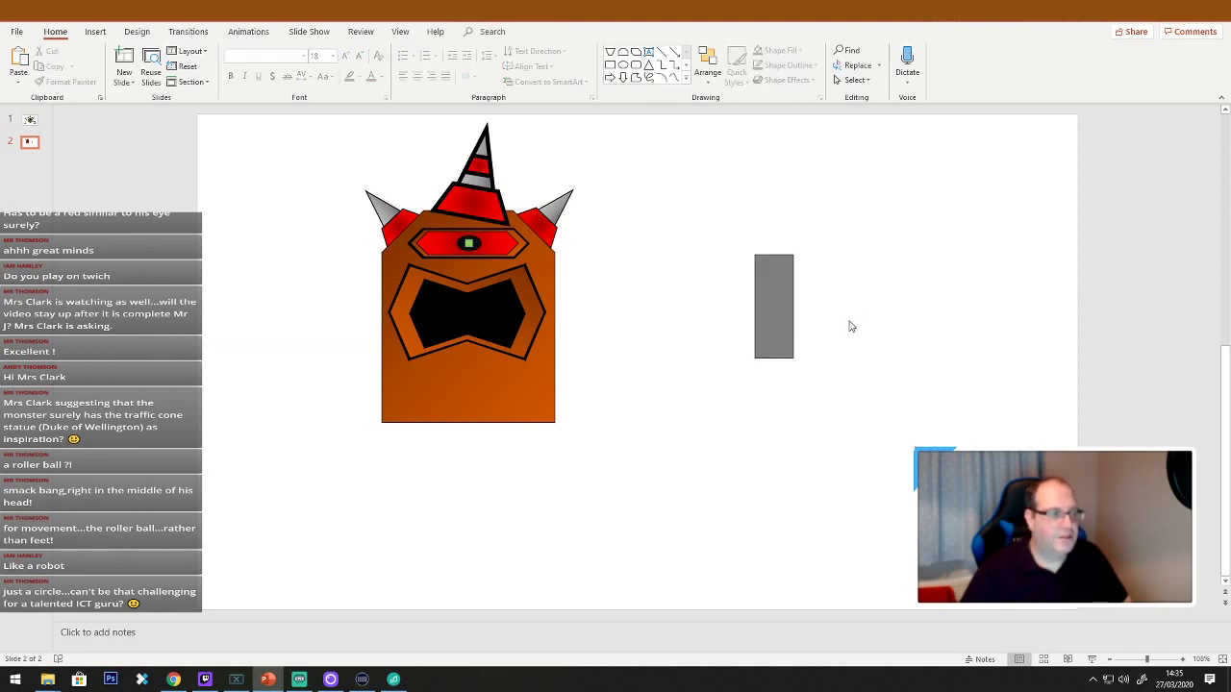
Duplicate the grey rectangle, rotate the copy 90 degrees, and shrink it into a slim cap across the original's upper end.
left_click(776, 320)
left_click_drag(775, 316, 832, 318, "ctrl")
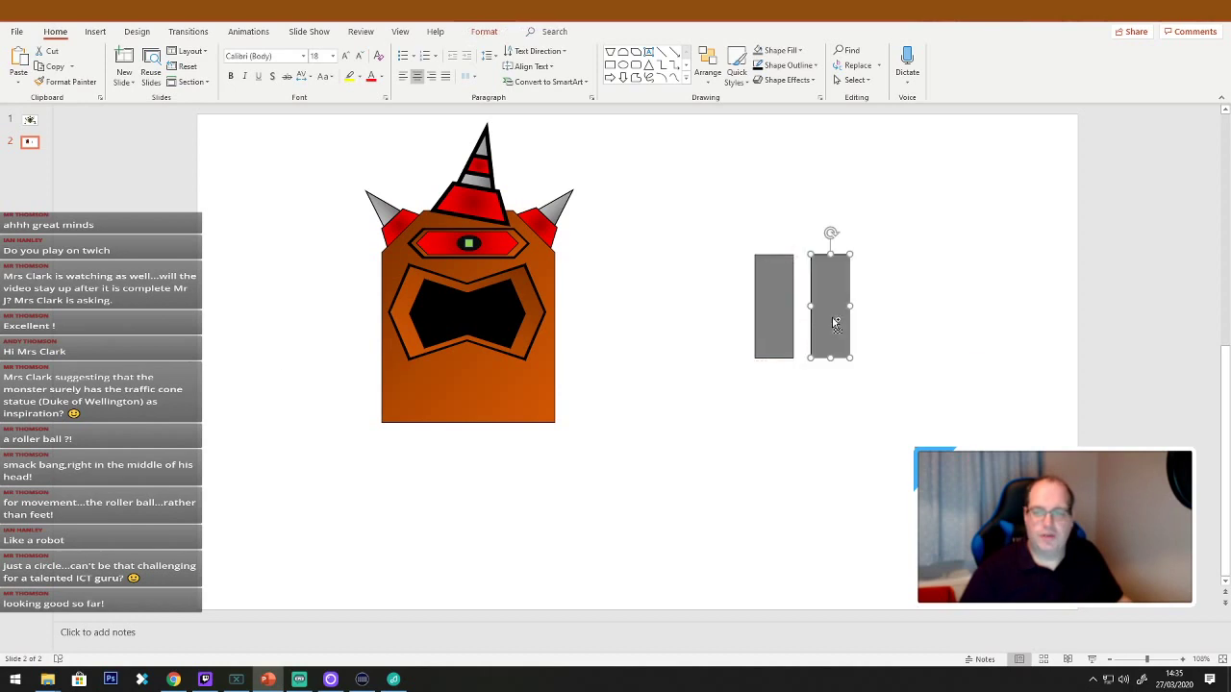
left_click_drag(832, 241, 940, 310)
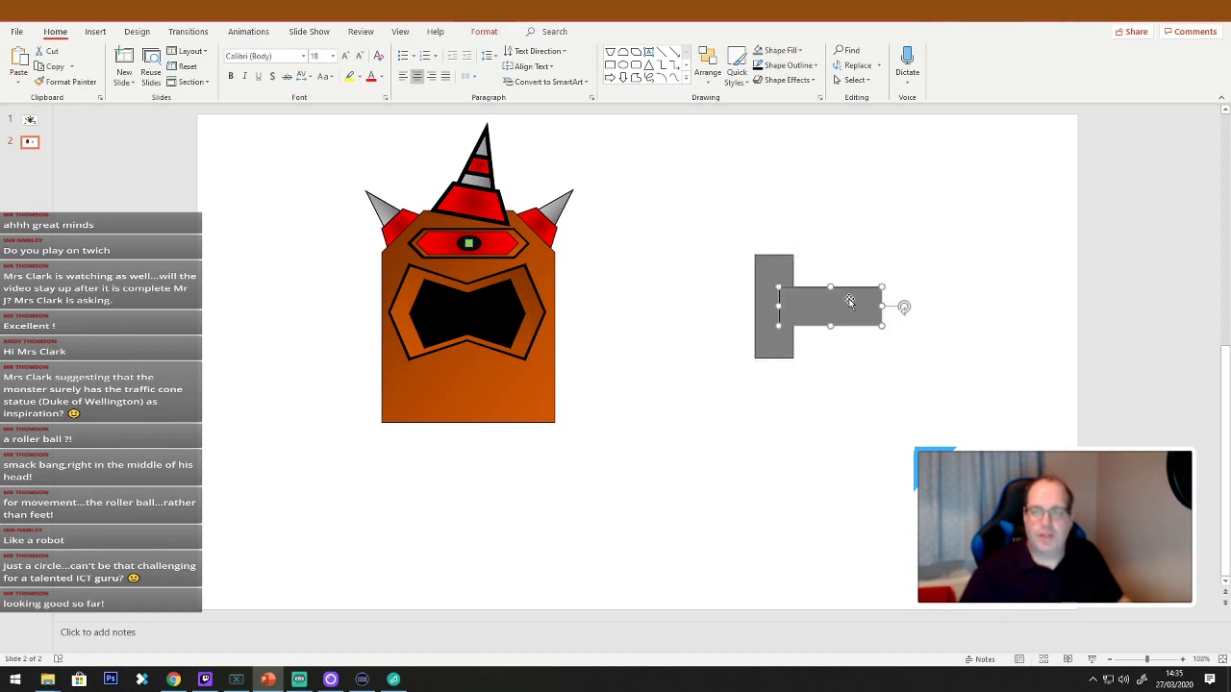
left_click_drag(841, 305, 769, 269)
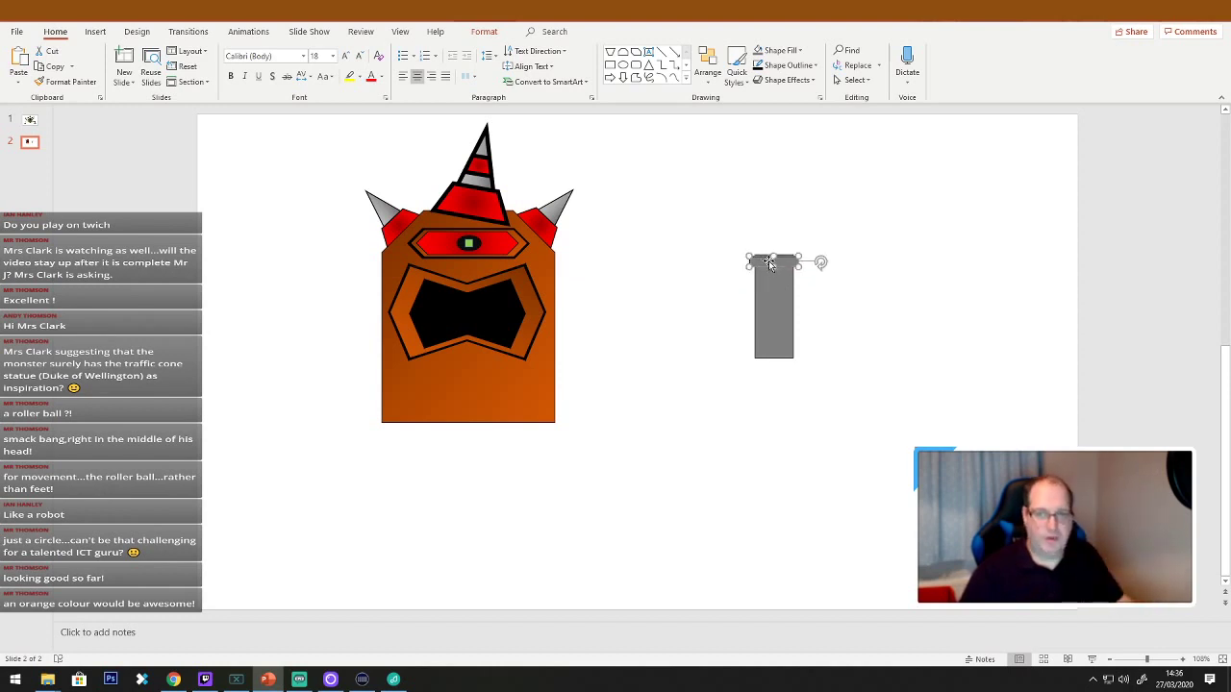
key("Escape")
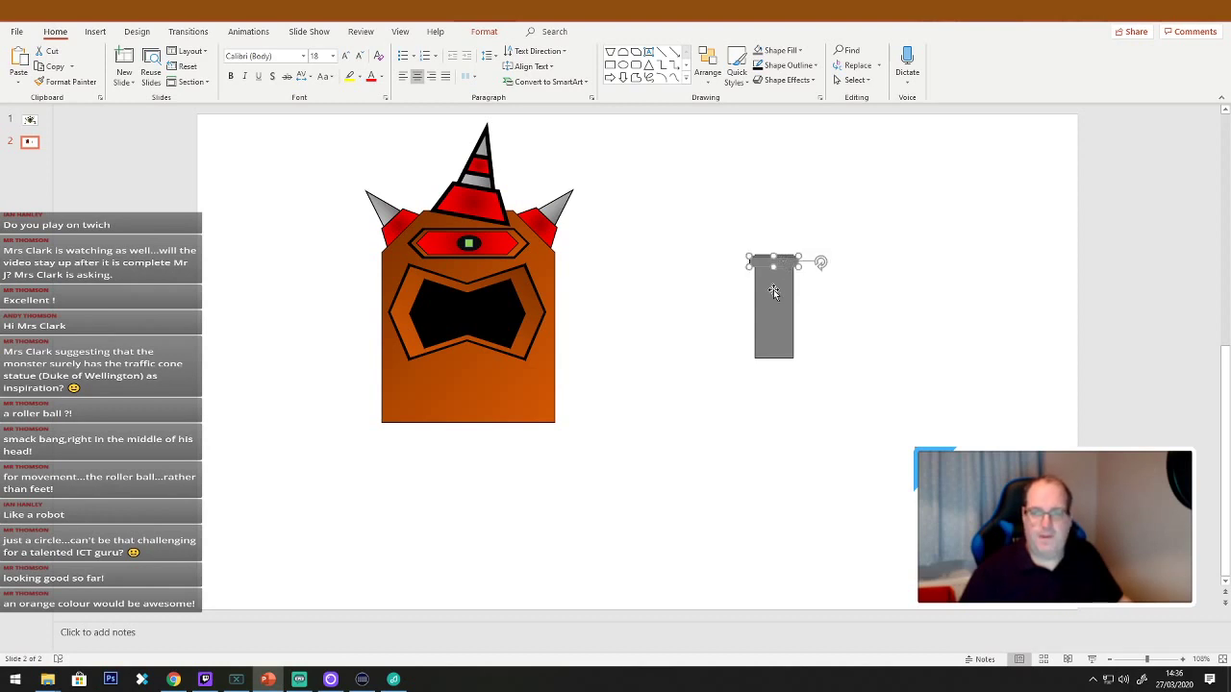
Fill the upright rectangle with a custom dark orange, RGB 188, 98, 8.
left_click(771, 291)
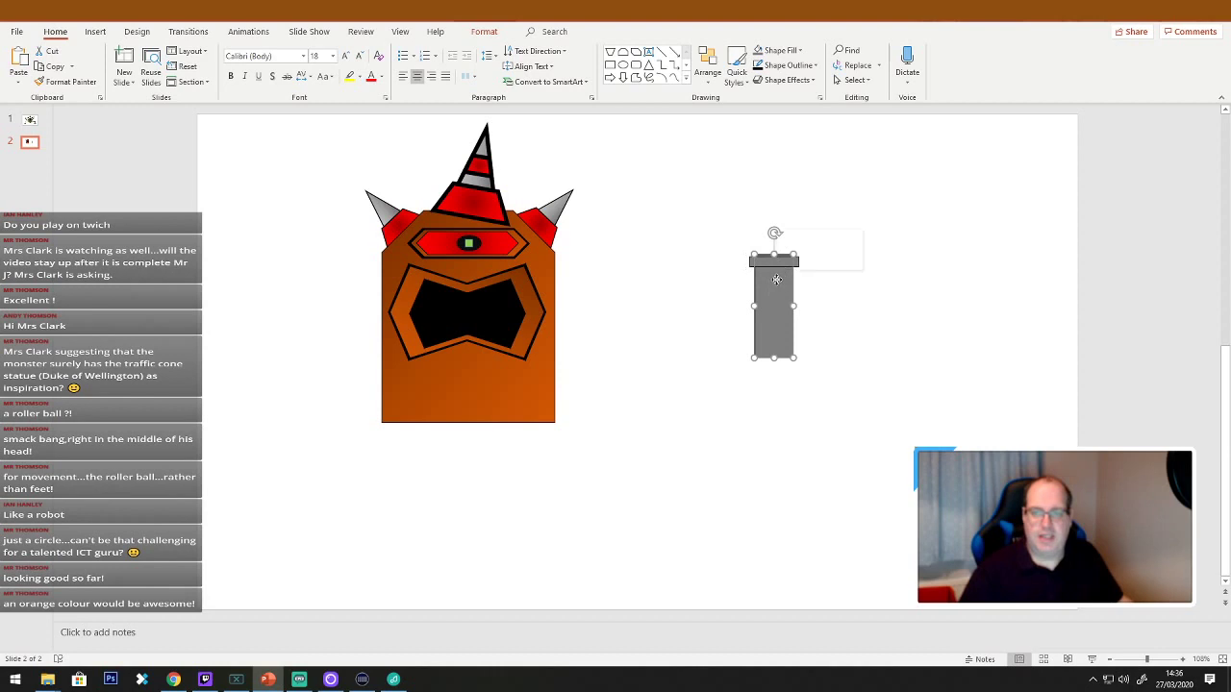
right_click(776, 279)
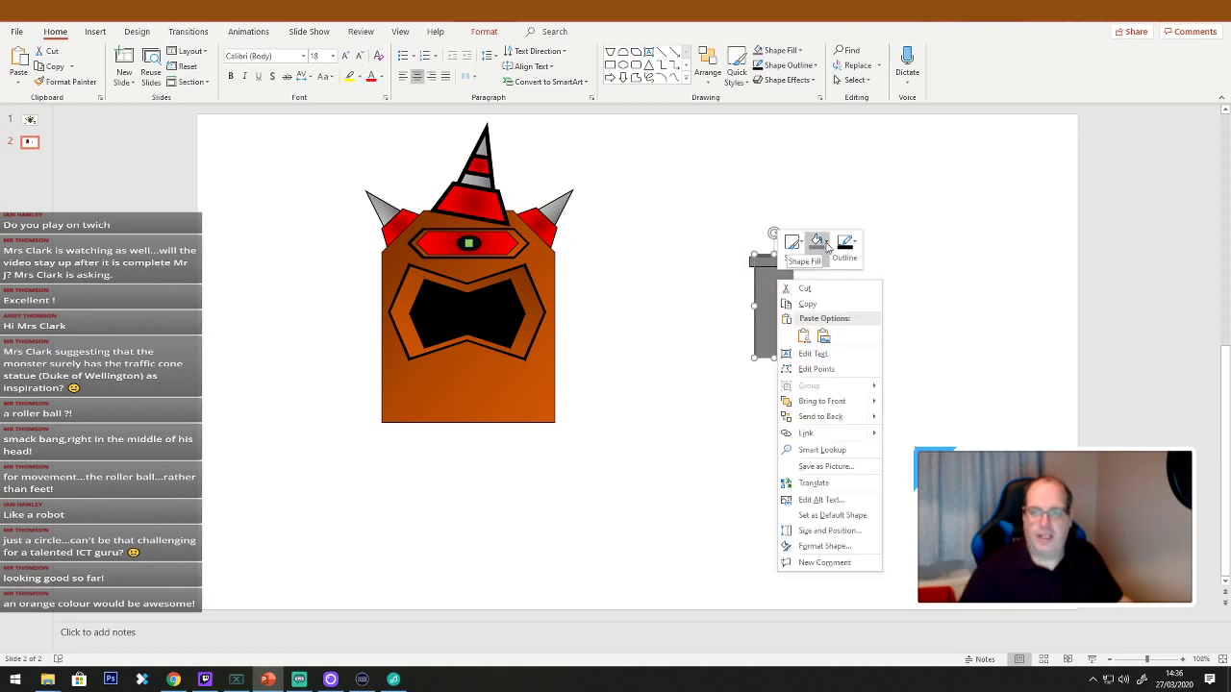
left_click(827, 247)
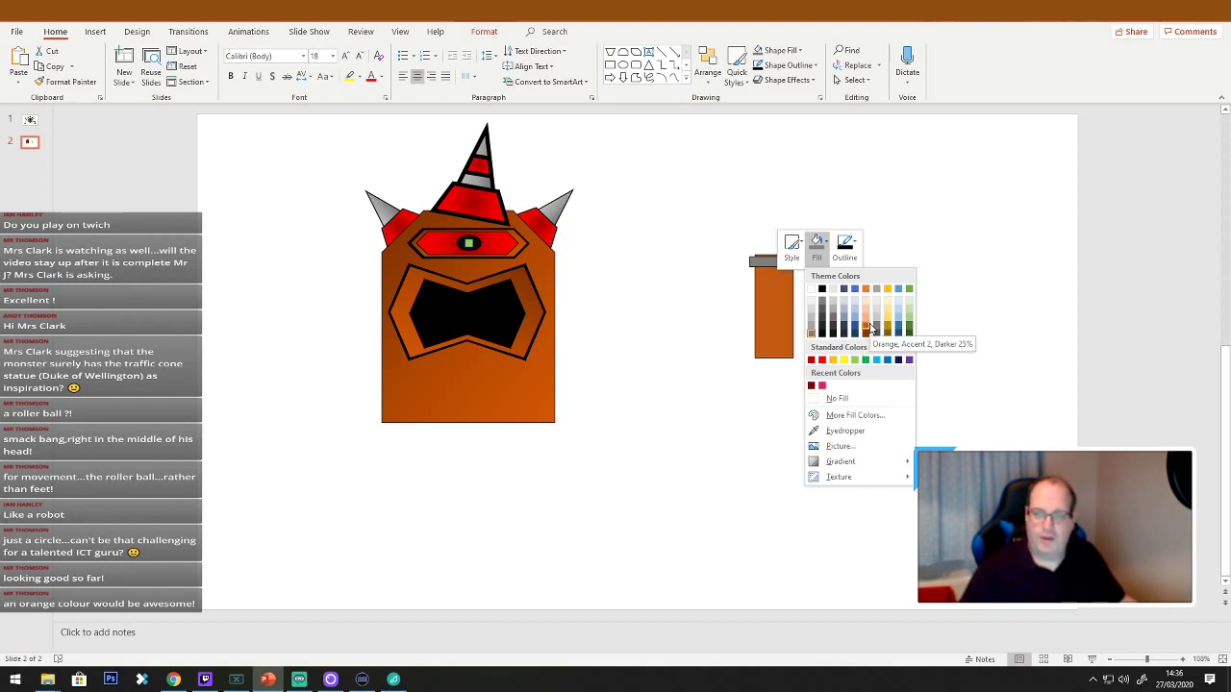
left_click(854, 416)
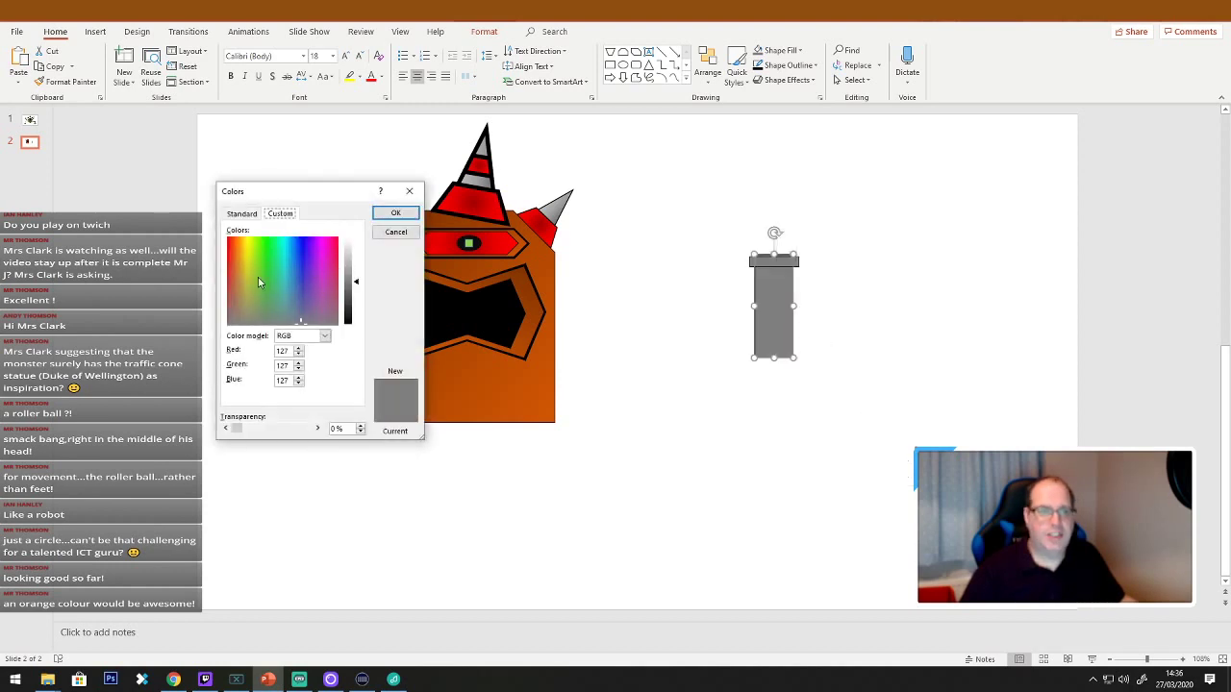
left_click_drag(258, 280, 236, 248)
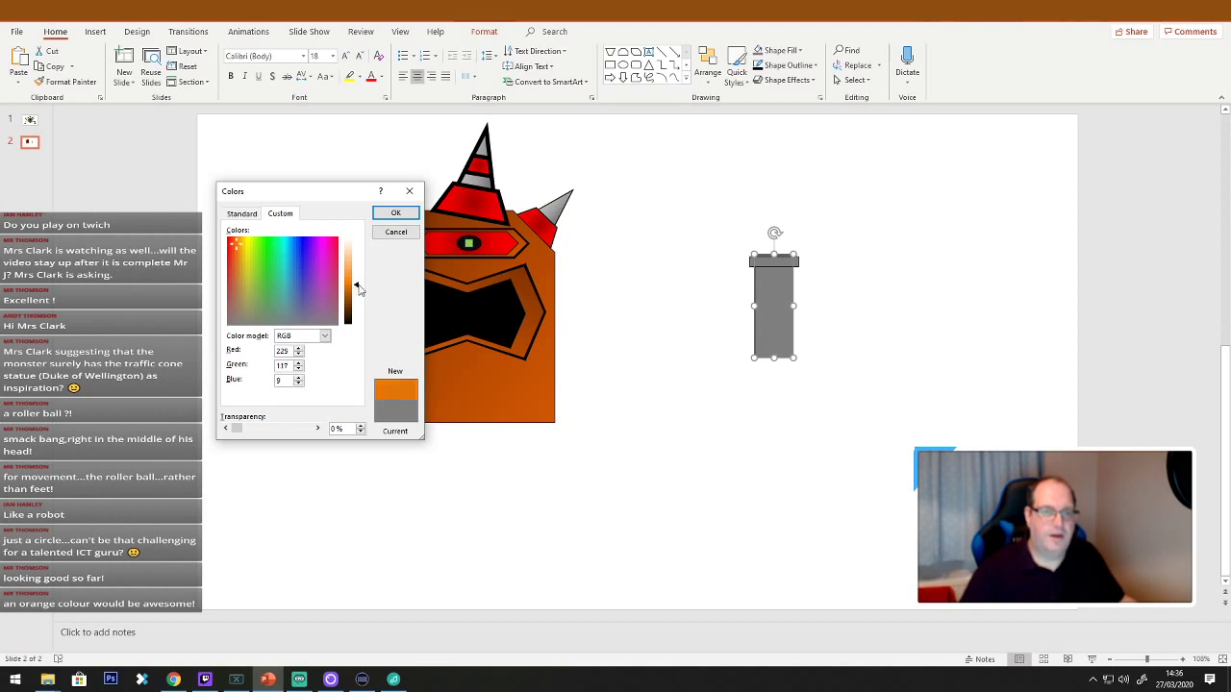
left_click_drag(359, 284, 356, 300)
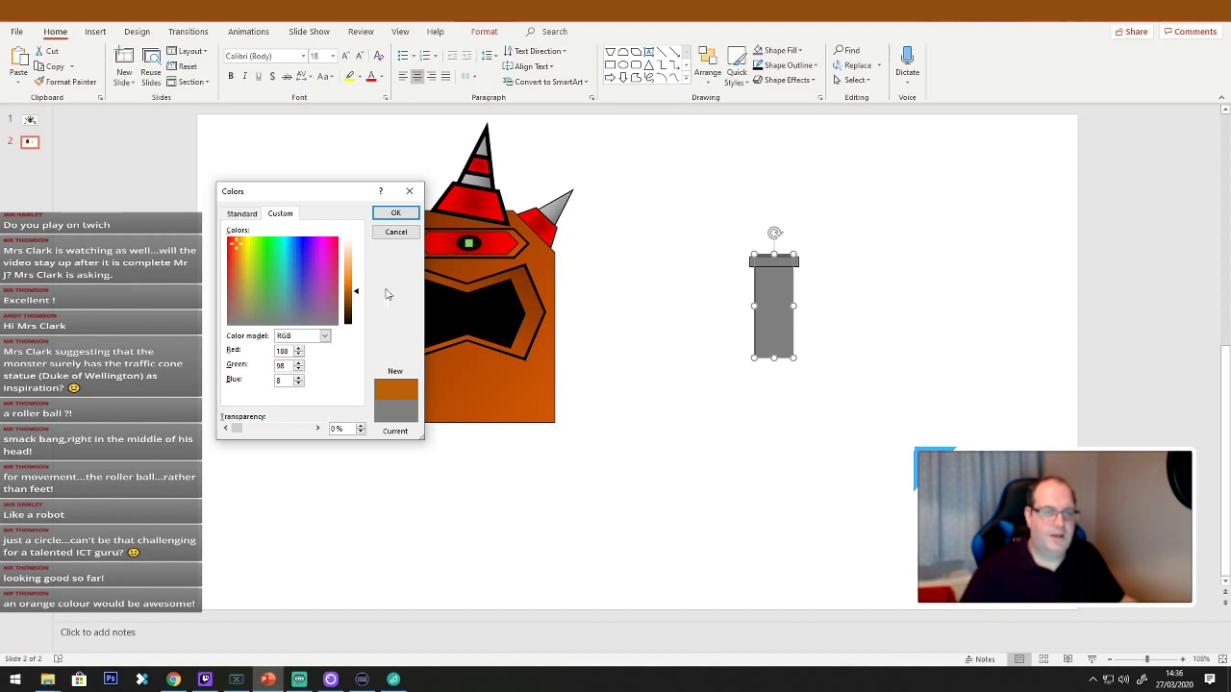
left_click(396, 214)
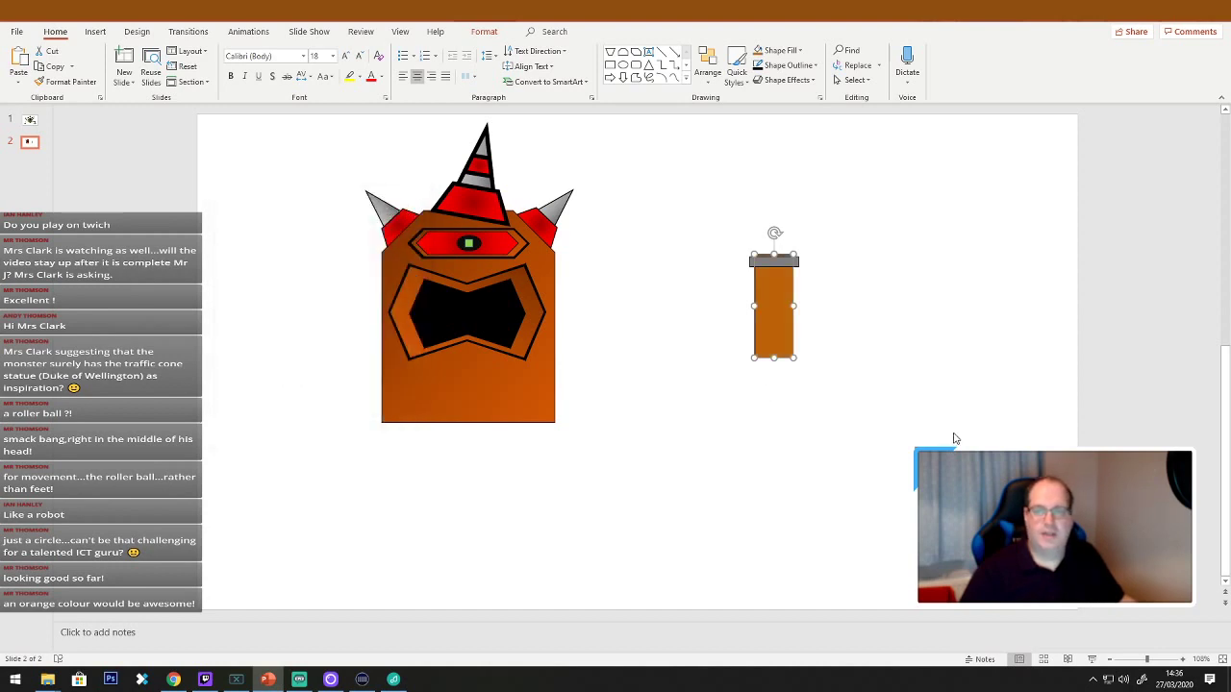
Apply a dark-variation gradient to the orange upright rectangle, shading from darker on its left to lighter on its right.
right_click(774, 331)
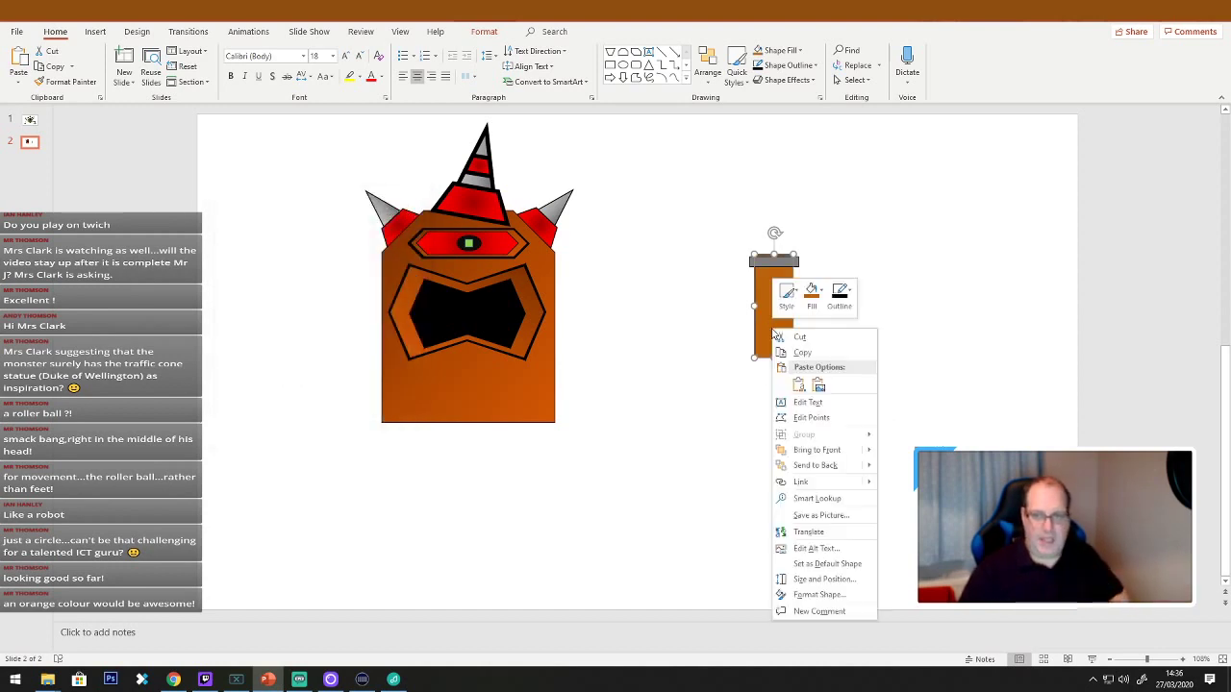
left_click(823, 291)
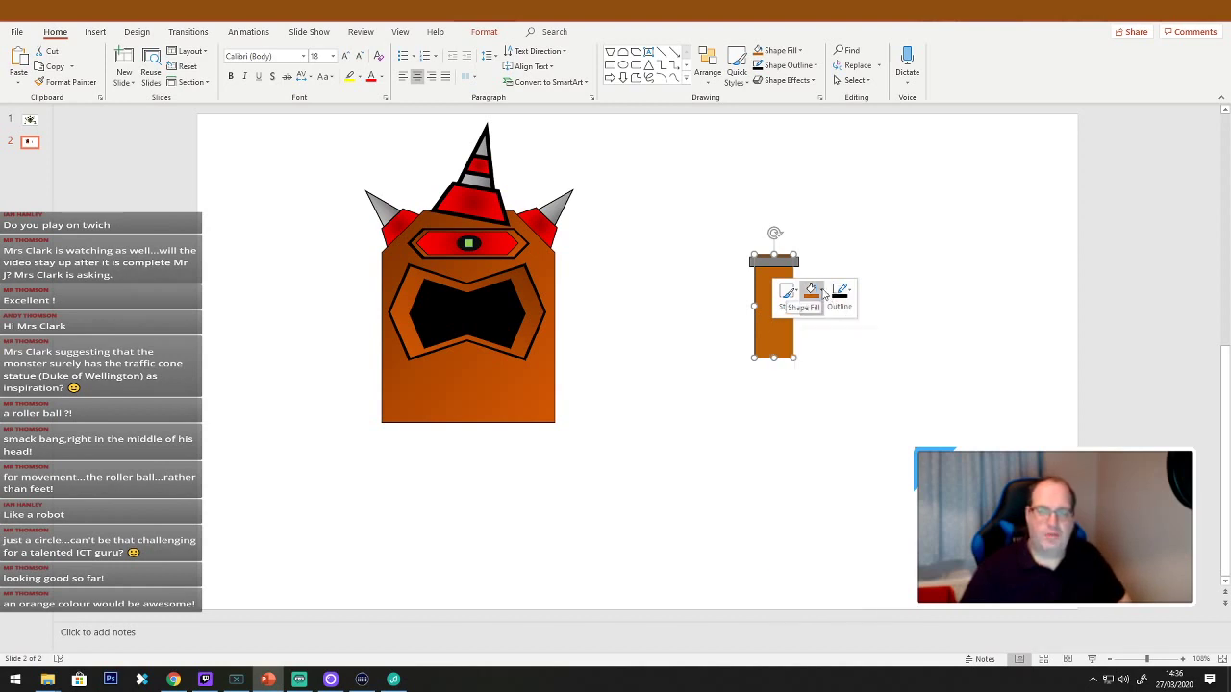
left_click(823, 292)
mouse_move(853, 518)
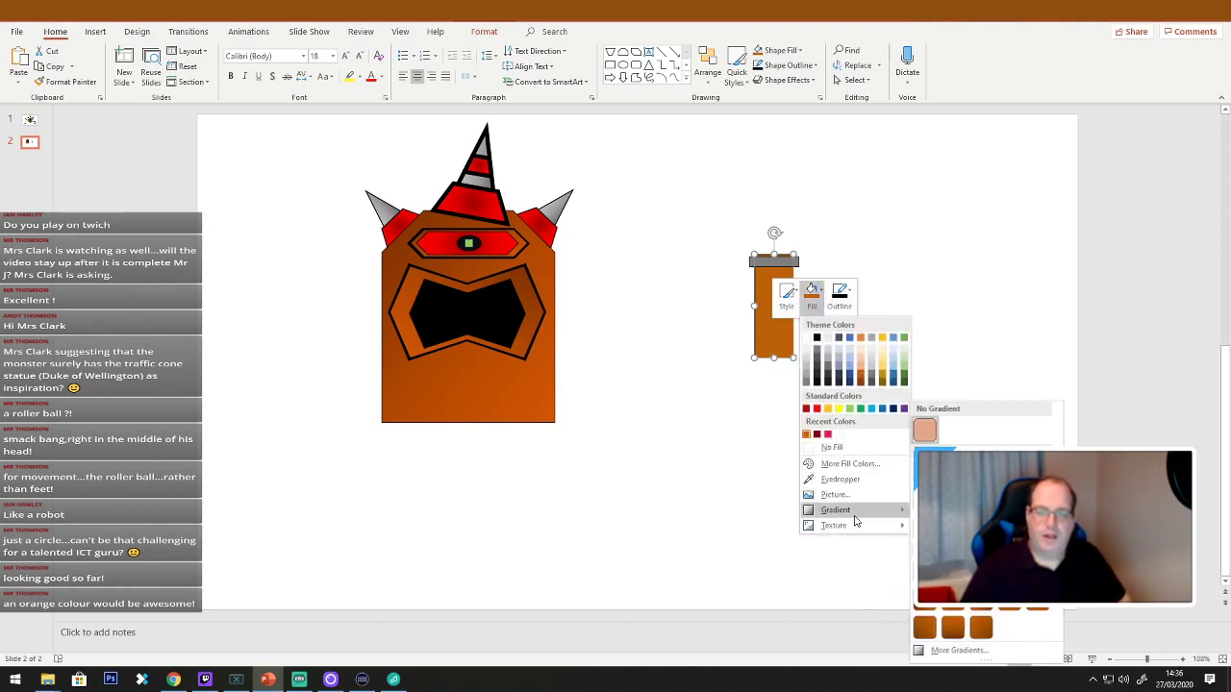
left_click(950, 604)
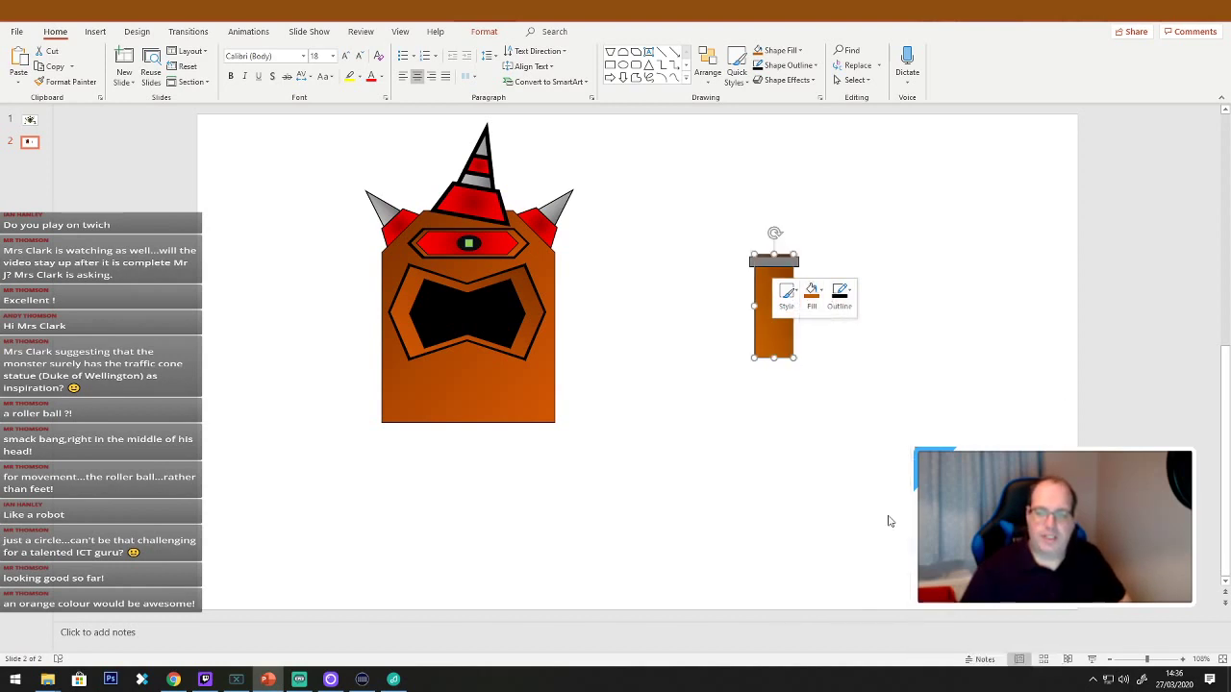
left_click(822, 291)
mouse_move(854, 510)
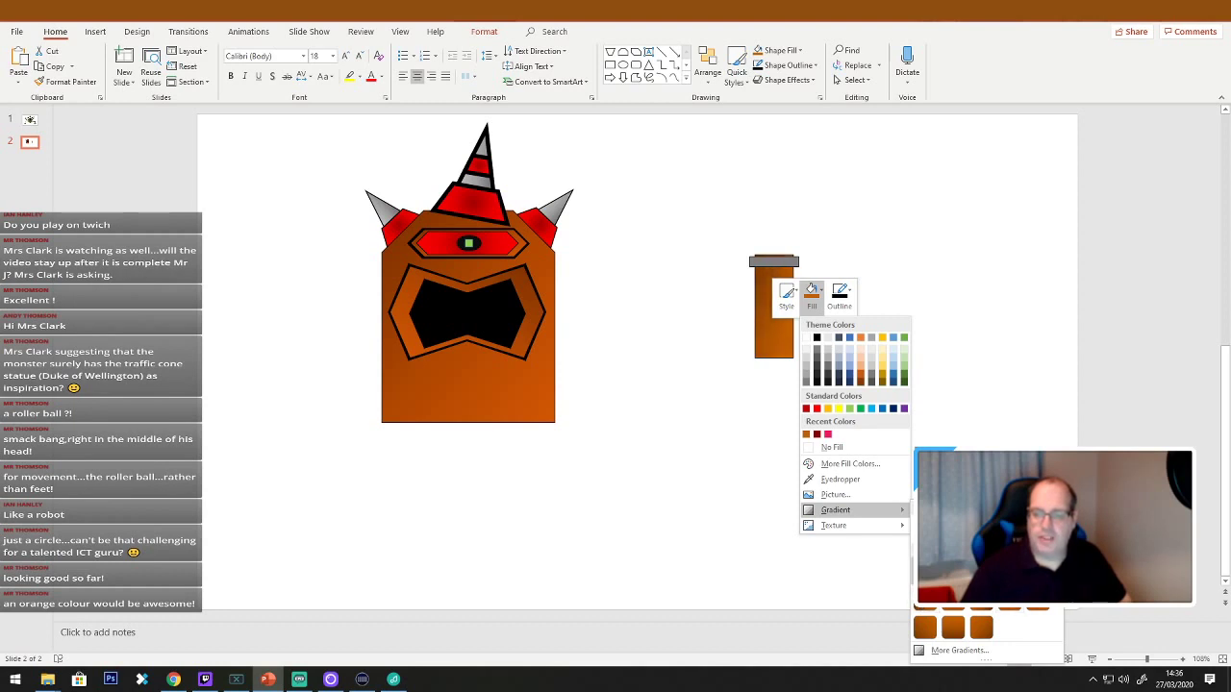
left_click(950, 604)
left_click(815, 395)
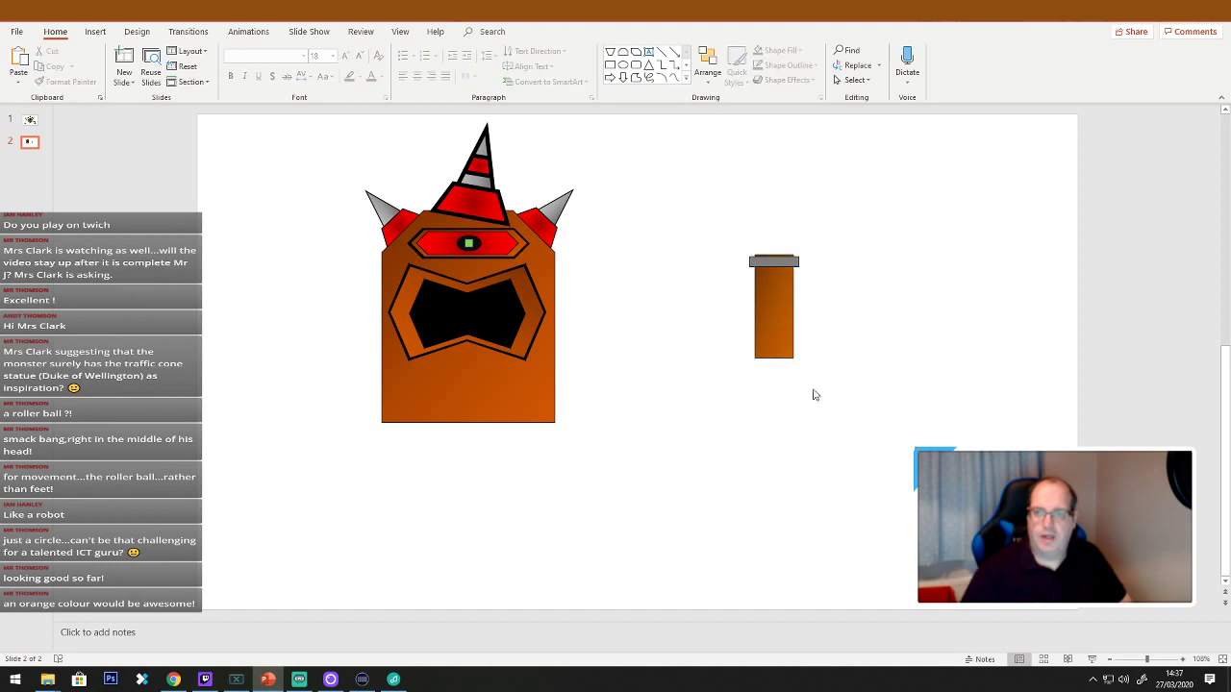
Centre the grey cap over the upper end of the orange rectangle.
left_click(785, 261)
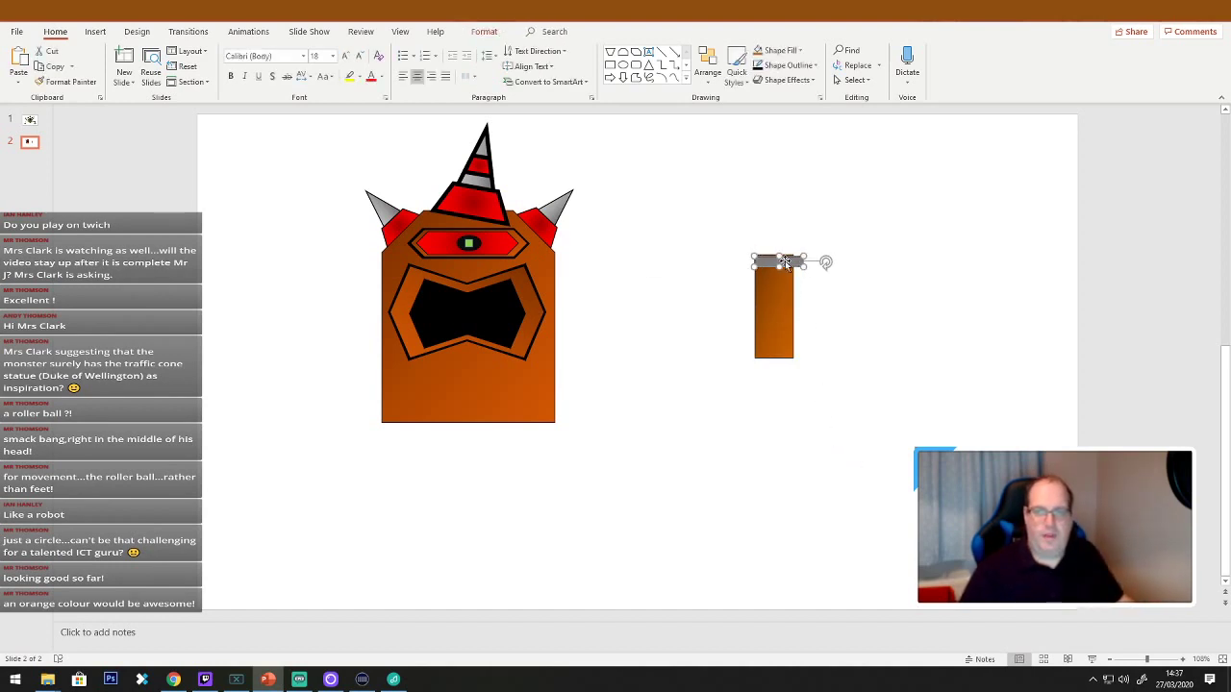
left_click_drag(786, 261, 780, 260)
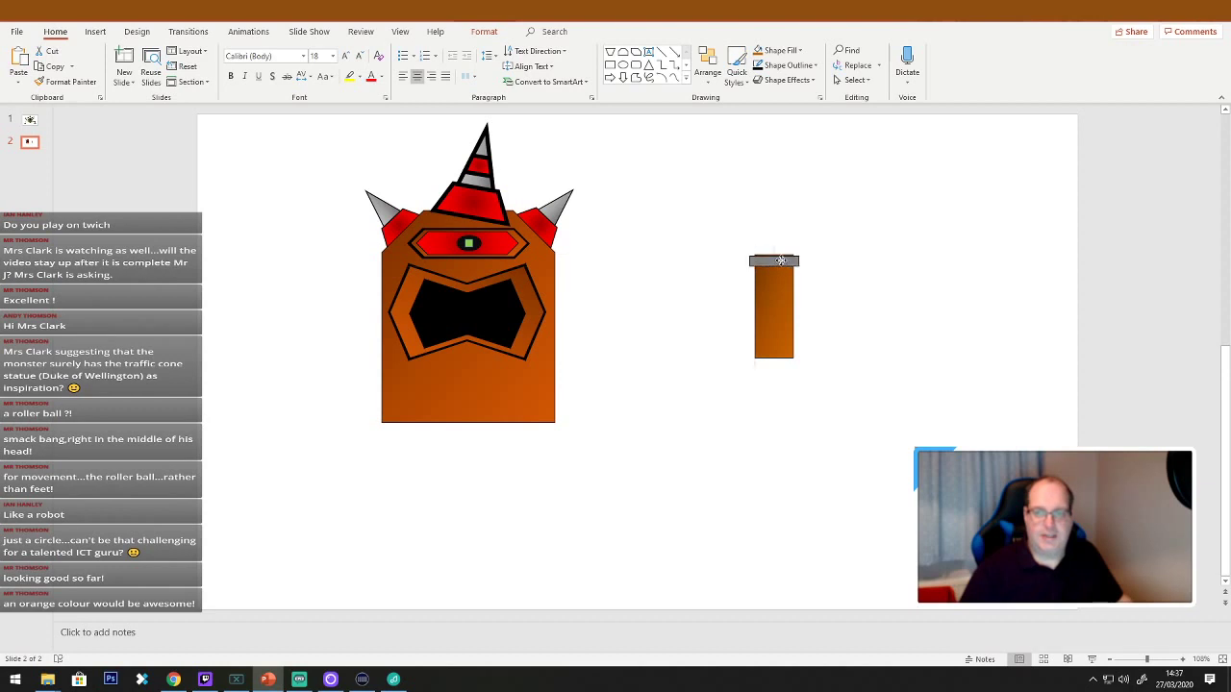
Copy the orange rectangle's gradient formatting onto the grey cap with Format Painter.
left_click(782, 293, "shift")
left_click(65, 82)
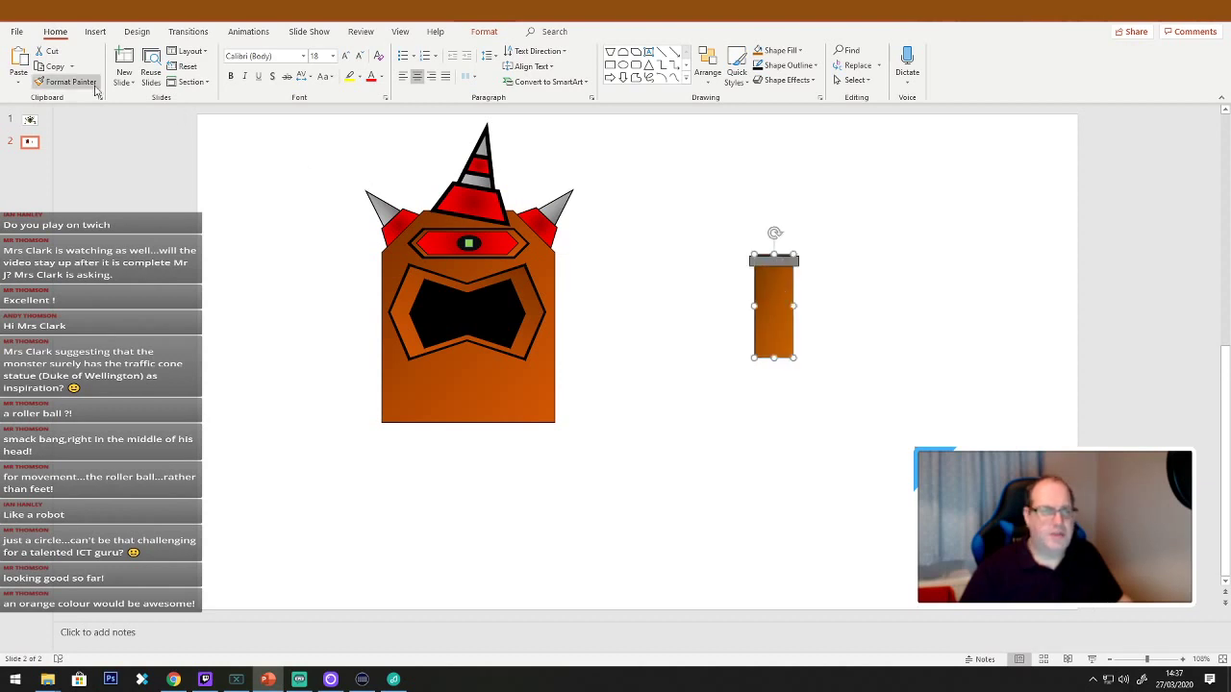
left_click(779, 266)
left_click(888, 332)
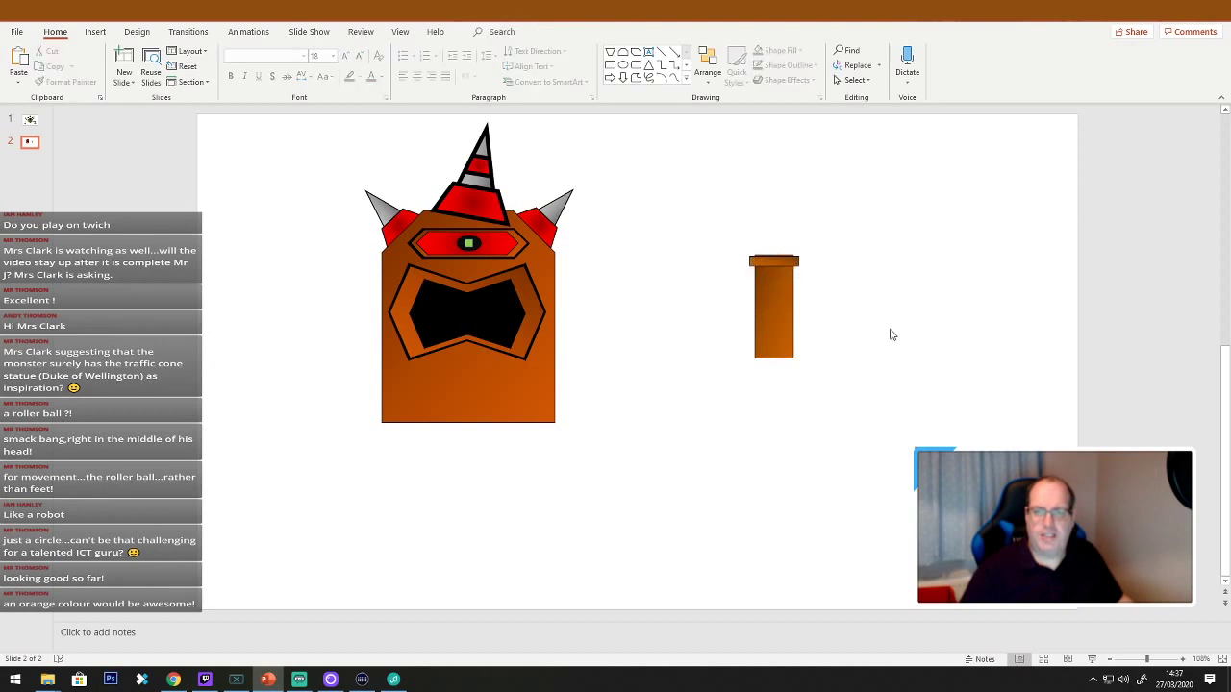
Duplicate the orange cap down the rectangle to make four evenly spaced bands.
left_click_drag(779, 261, 778, 280)
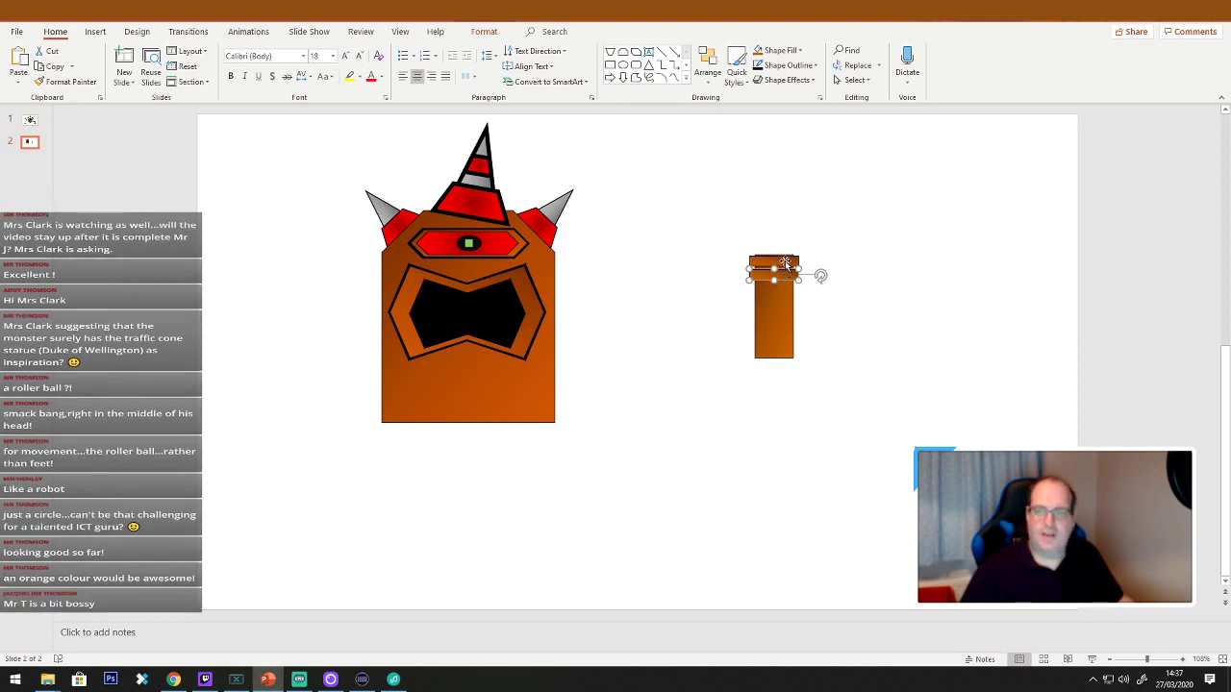
left_click(782, 261, "shift")
left_click(840, 310)
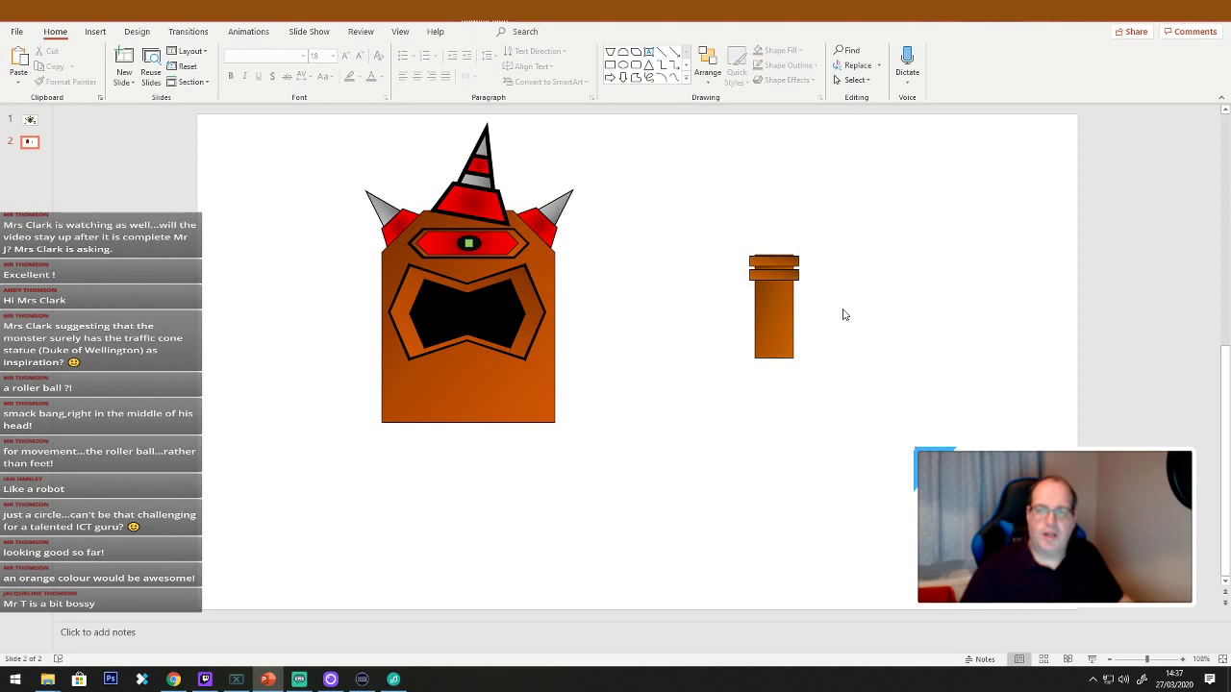
left_click(786, 264)
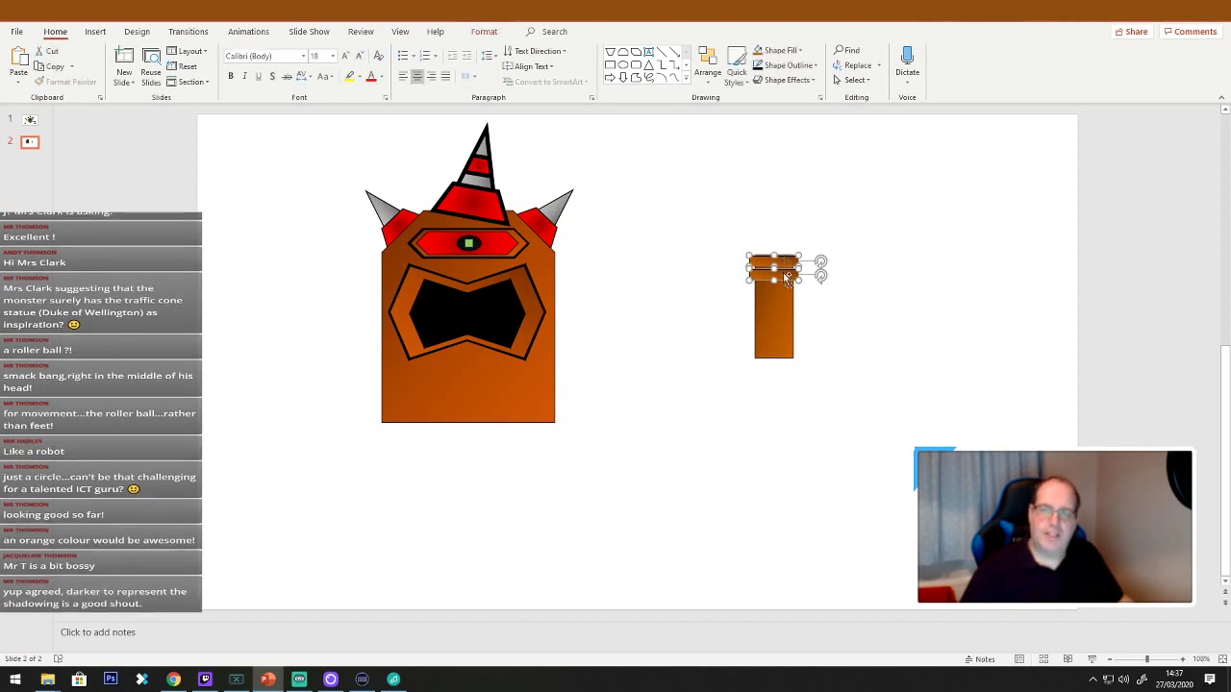
left_click_drag(783, 272, 783, 298)
left_click(875, 339)
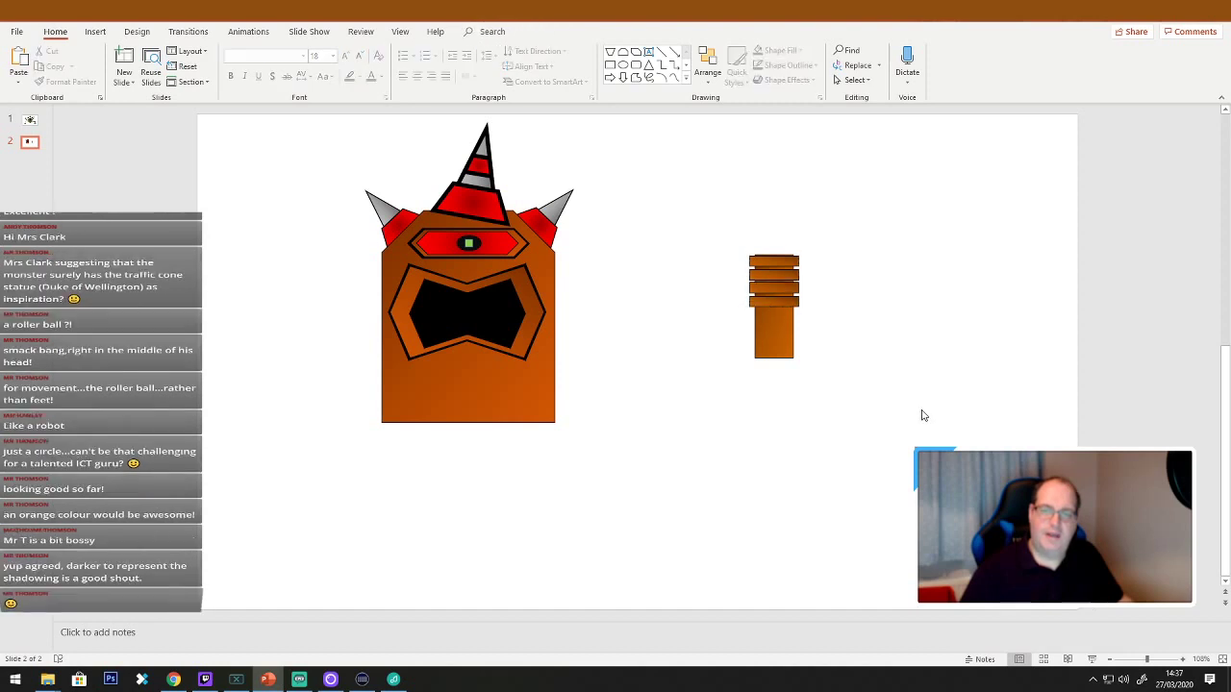
Duplicate the four bands as a set and place the copies directly below to cover the rest of the rectangle.
left_click(789, 300)
left_click(787, 286, "shift")
left_click(786, 273, "shift")
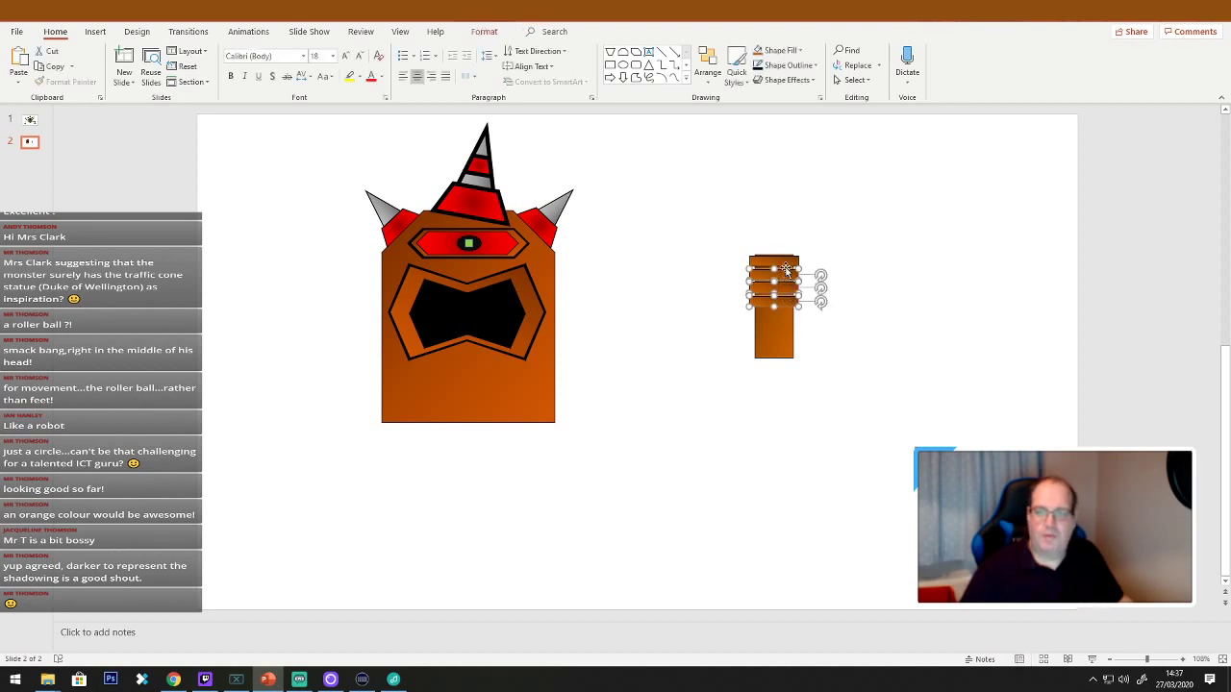
left_click_drag(785, 271, 792, 324)
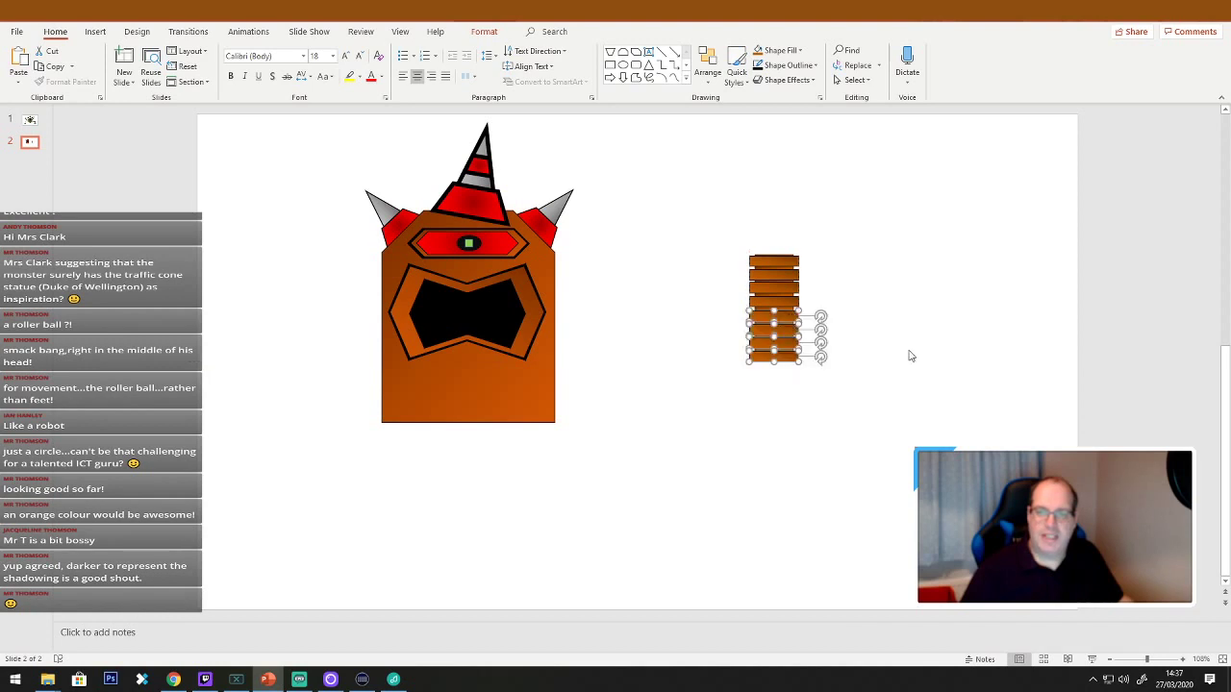
left_click(910, 352)
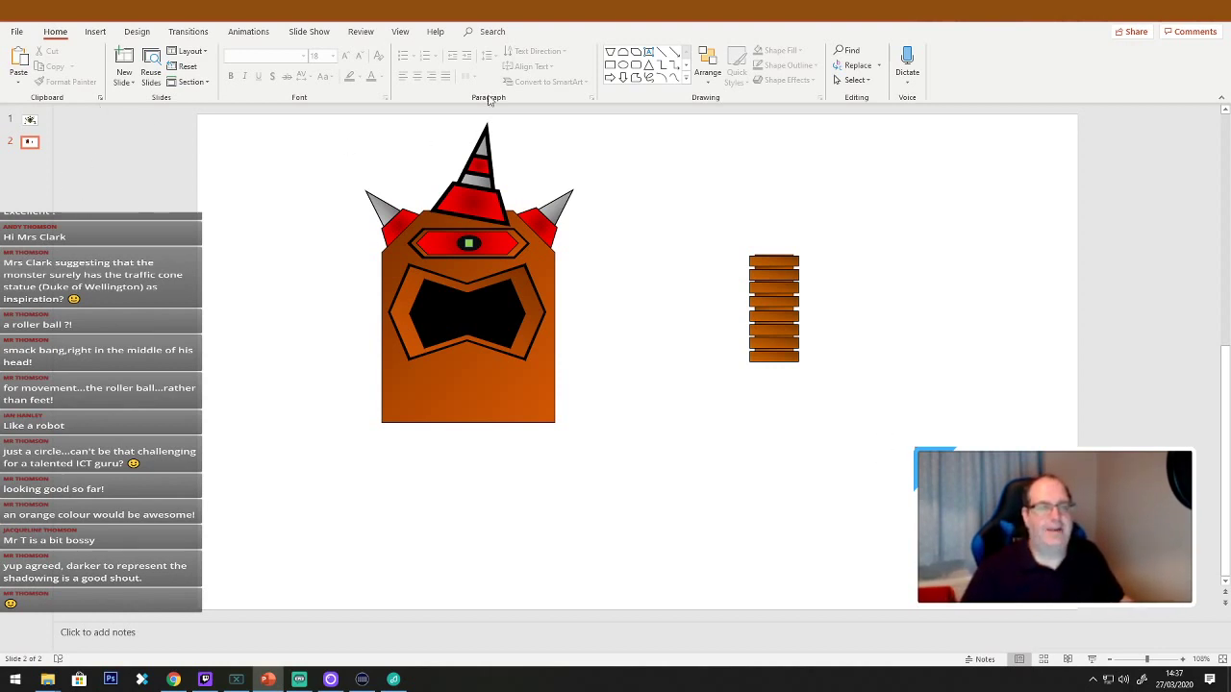
Draw a large circle below the banded orange column.
left_click(623, 65)
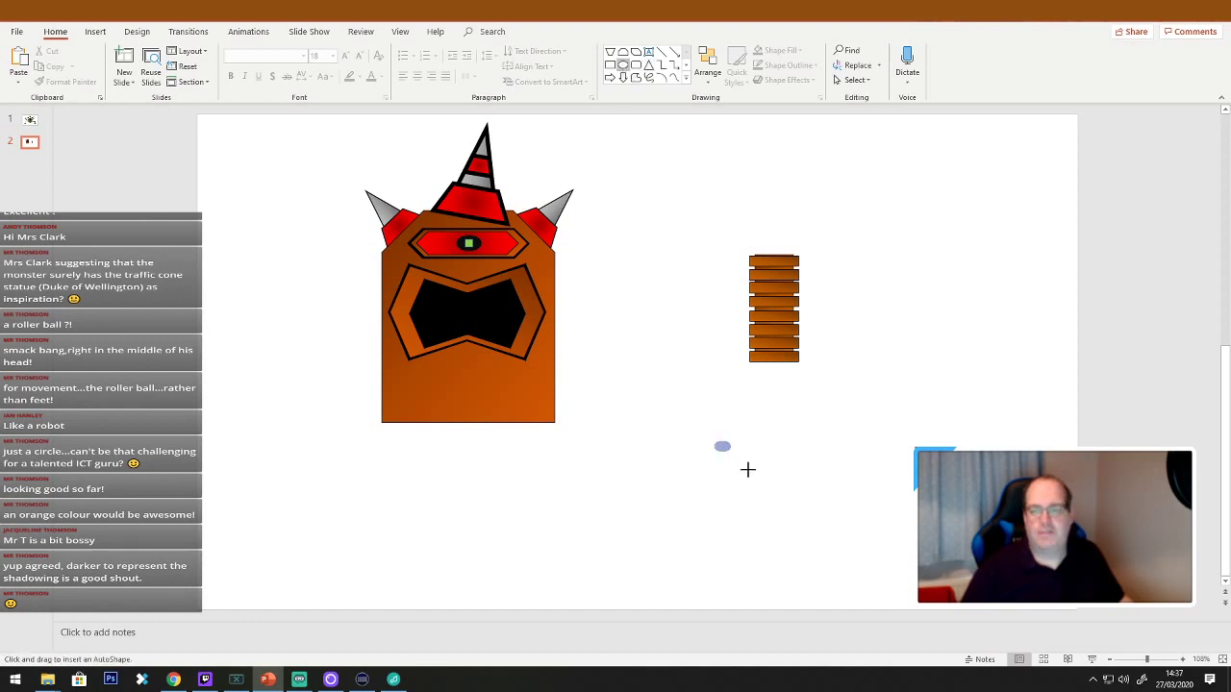
left_click_drag(747, 469, 918, 615)
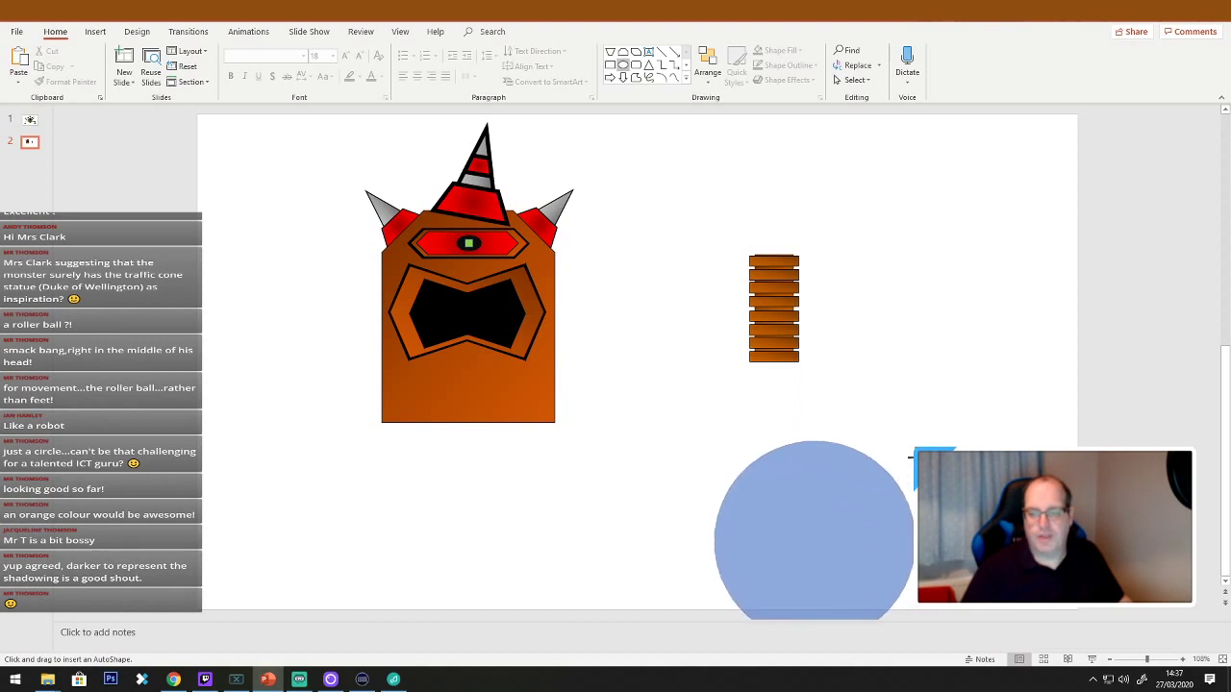
left_click_drag(910, 456, 878, 486)
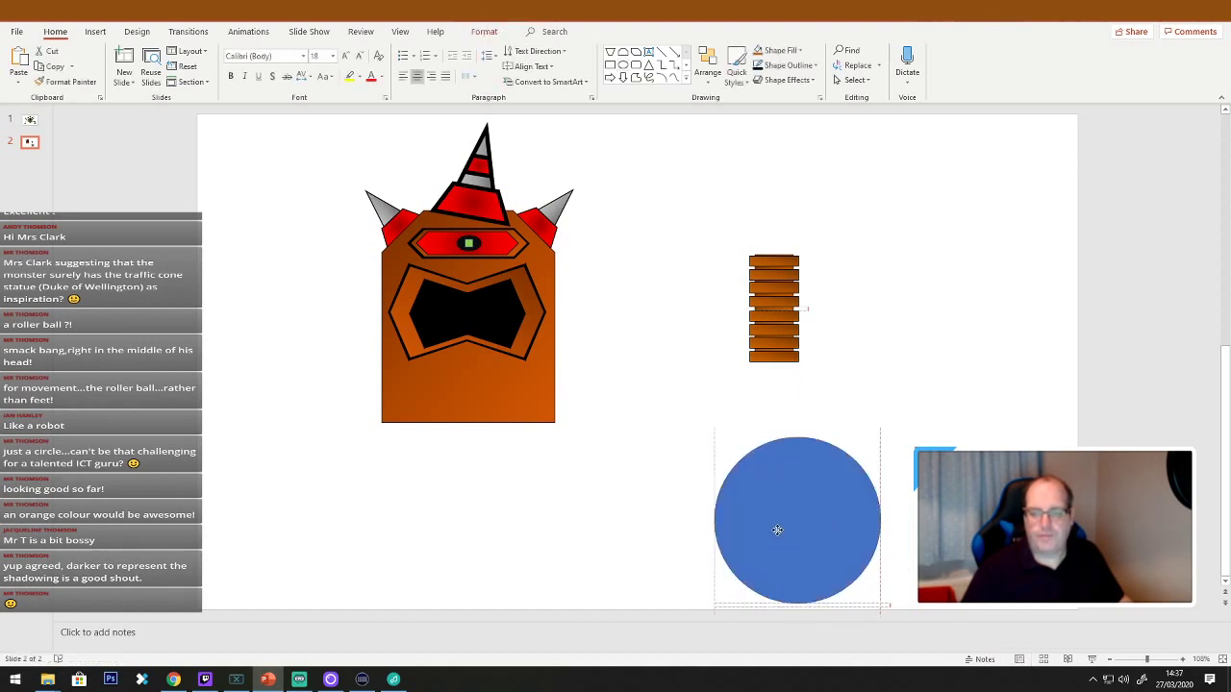
Duplicate the circle, shrink the copy proportionally, and place it inside the original.
left_click_drag(777, 530, 926, 514)
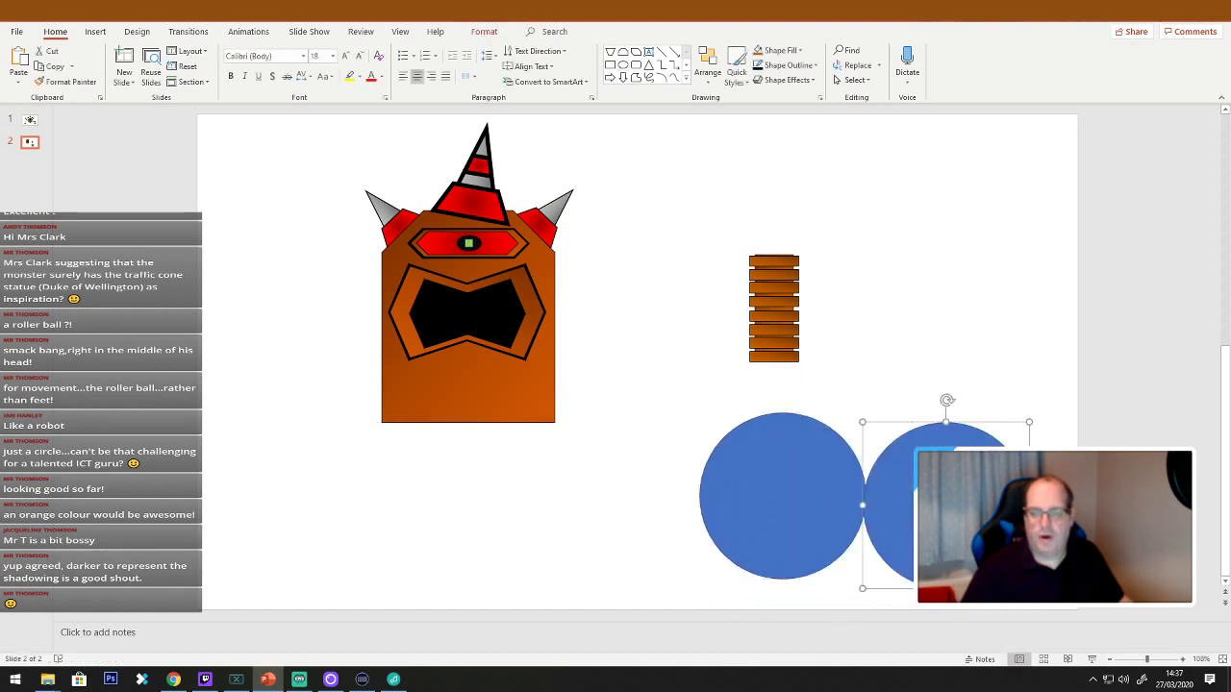
left_click(1024, 424)
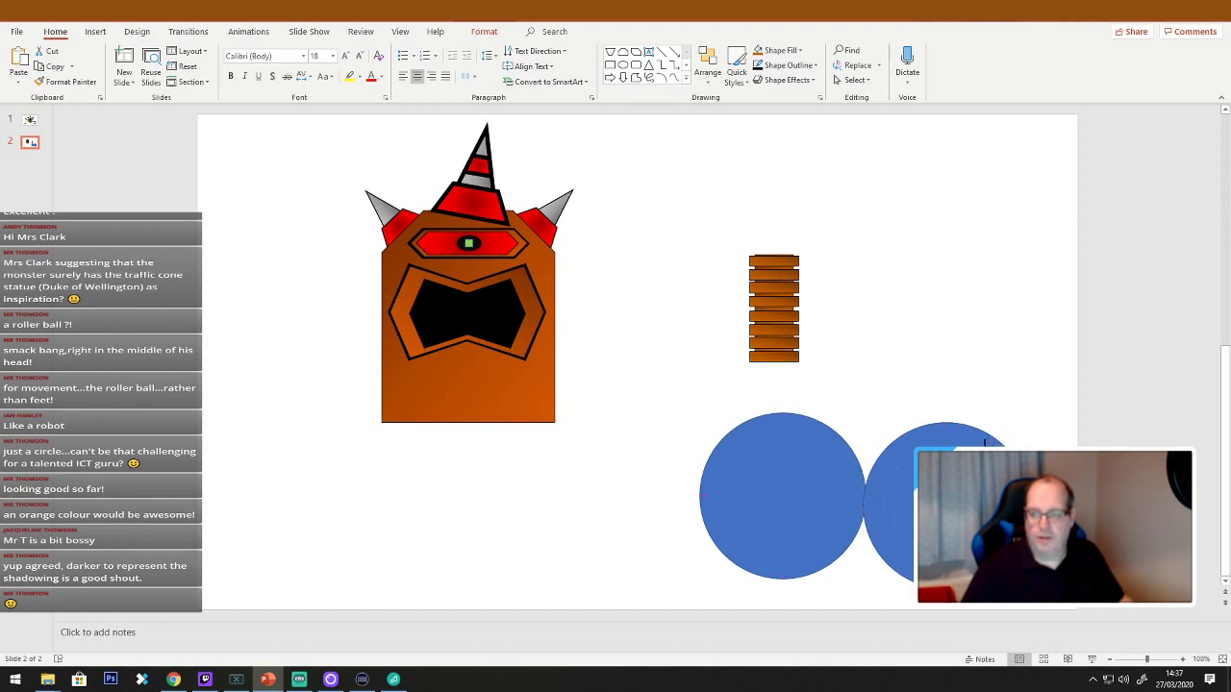
left_click(985, 442)
left_click_drag(954, 525, 789, 516)
Fill the outer circle with dark grey from the theme colours.
left_click(709, 475)
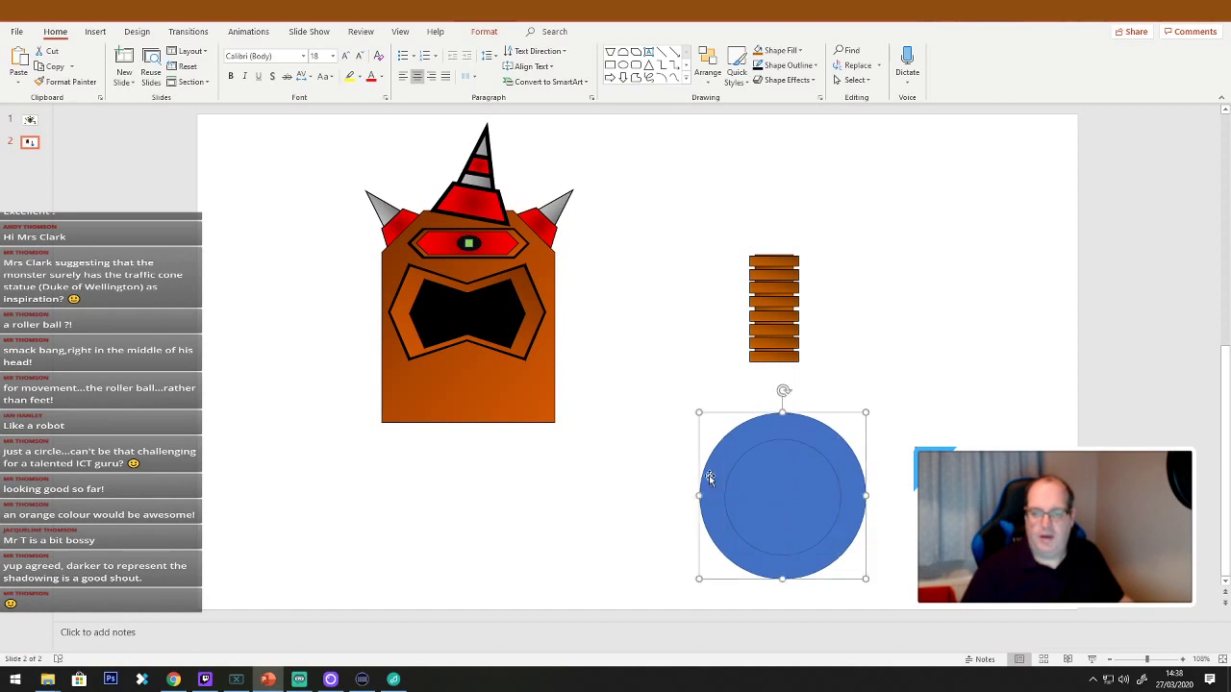
right_click(709, 475)
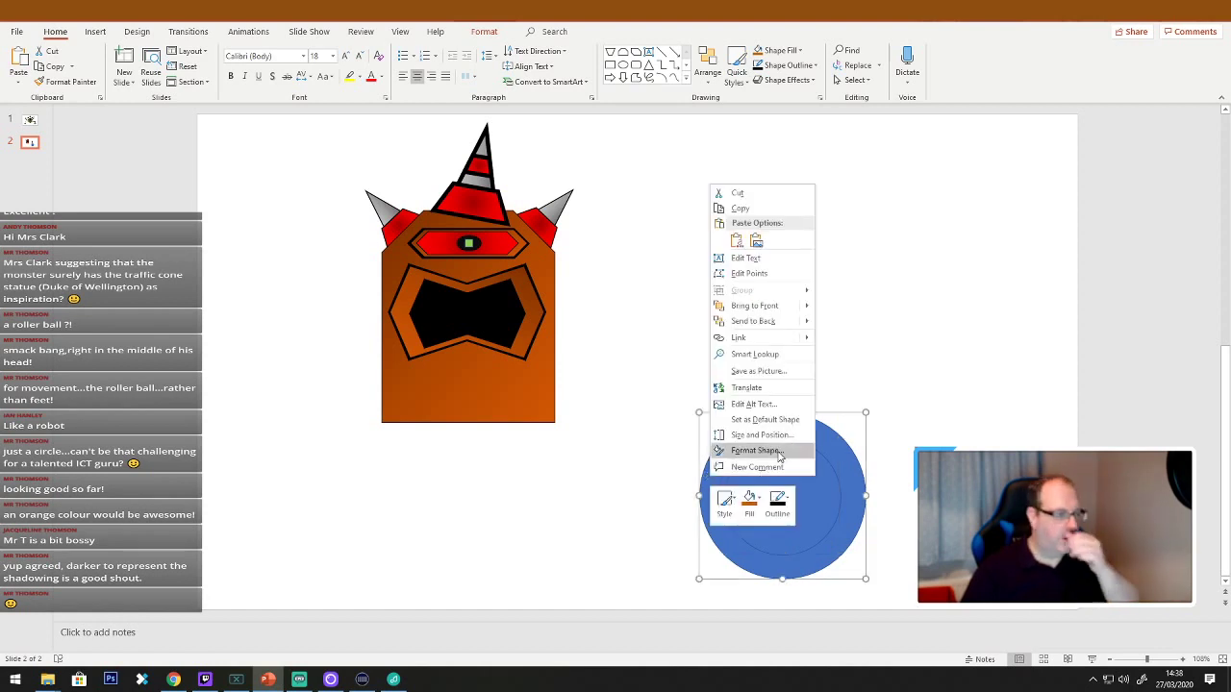
left_click(749, 500)
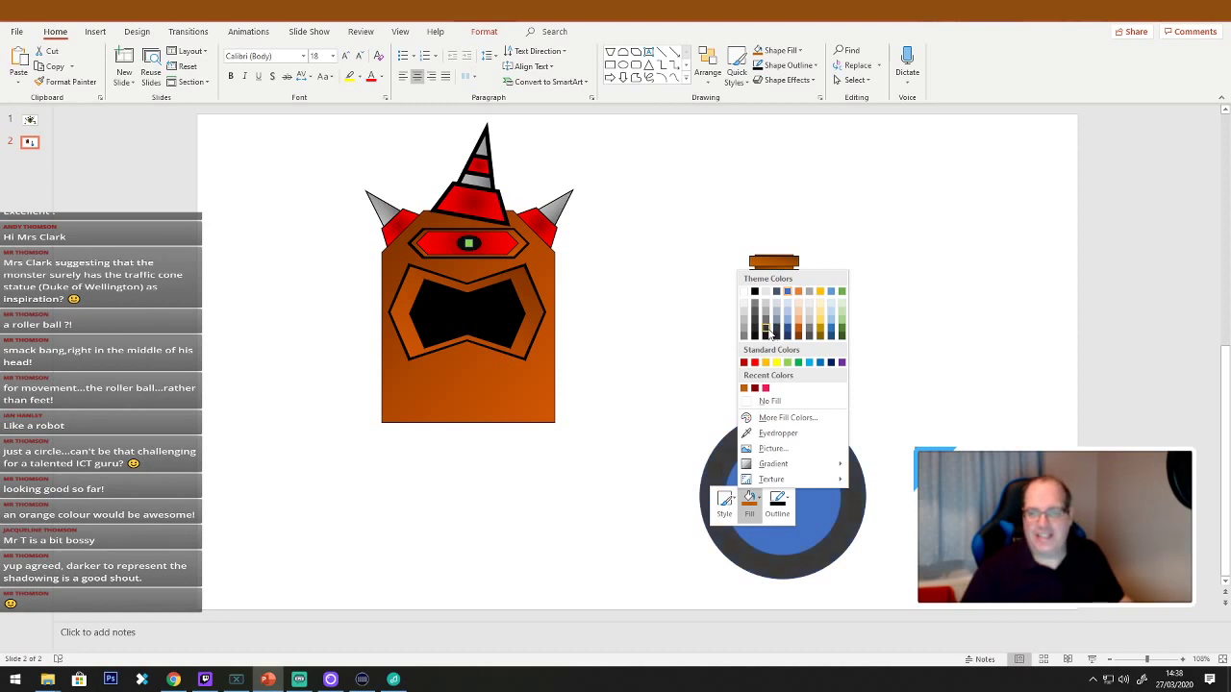
left_click(768, 333)
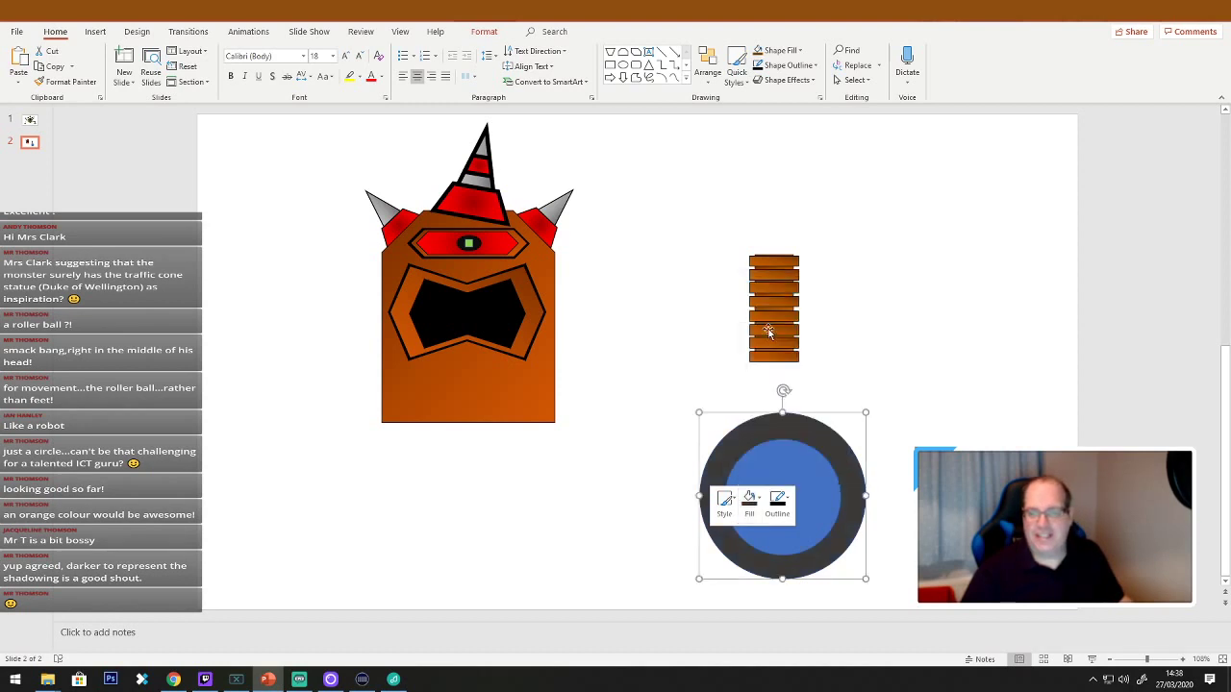
Enlarge the blue inner circle and move it off-centre so it overlaps the dark grey circle's lower left.
left_click(802, 489)
left_click_drag(802, 489, 796, 485)
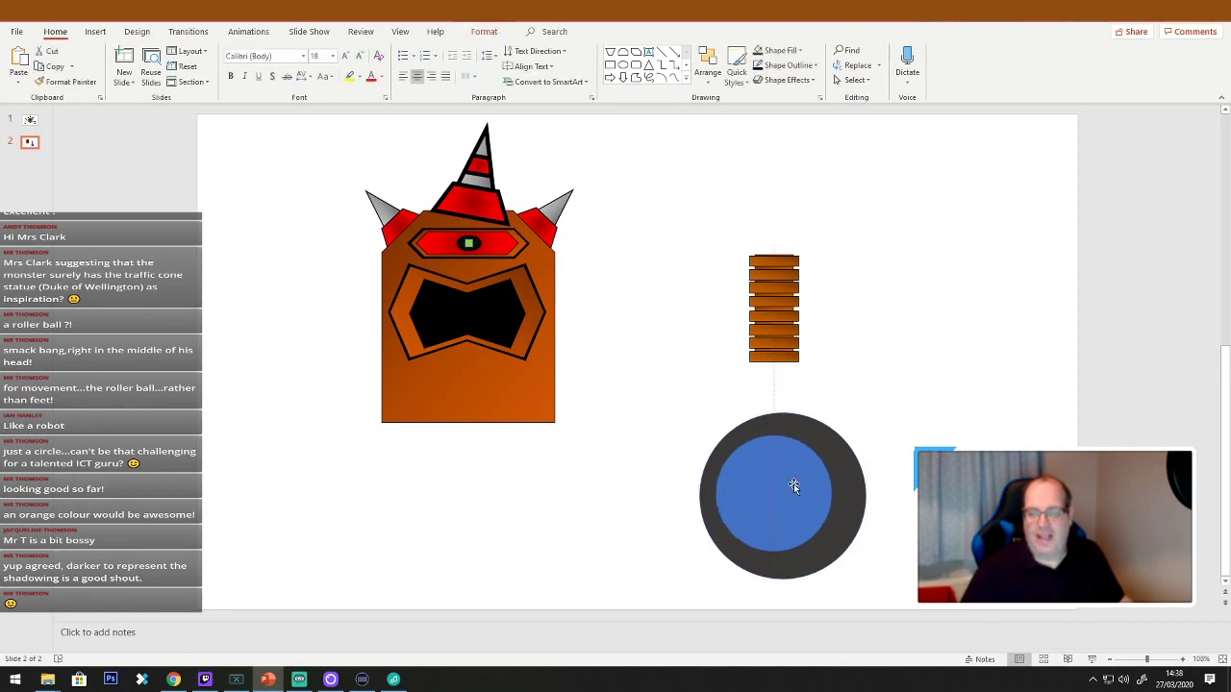
left_click_drag(832, 552, 849, 563)
left_click_drag(805, 514, 804, 510)
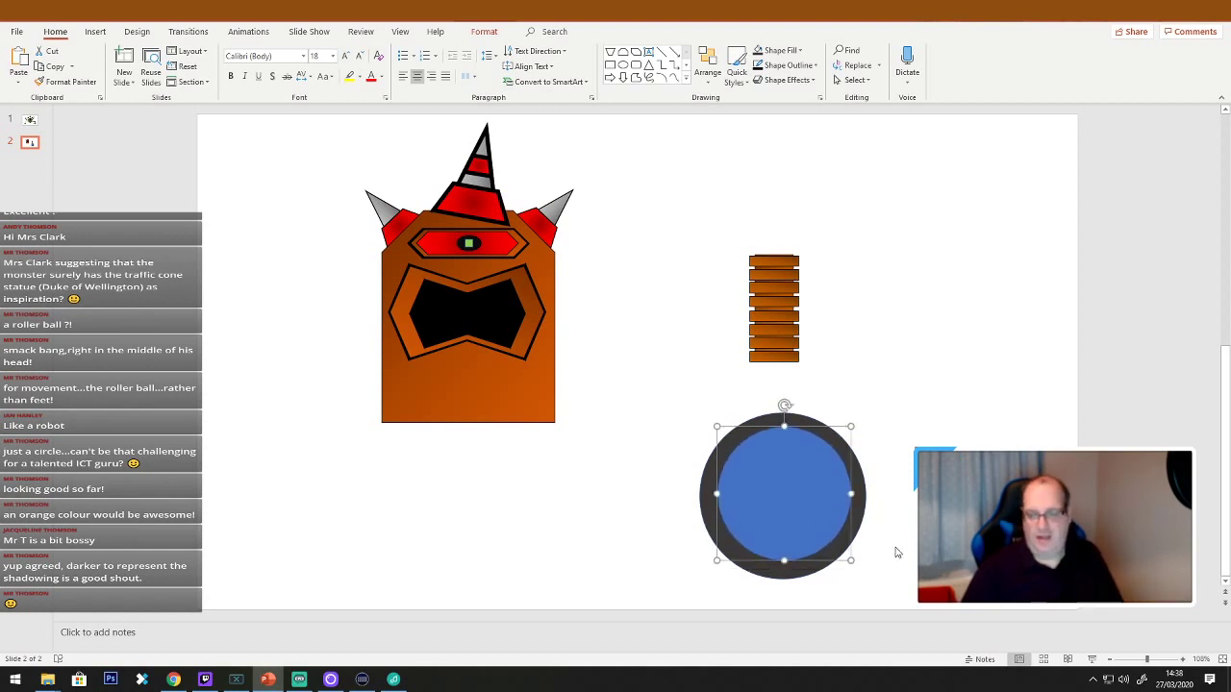
left_click_drag(703, 501, 704, 531)
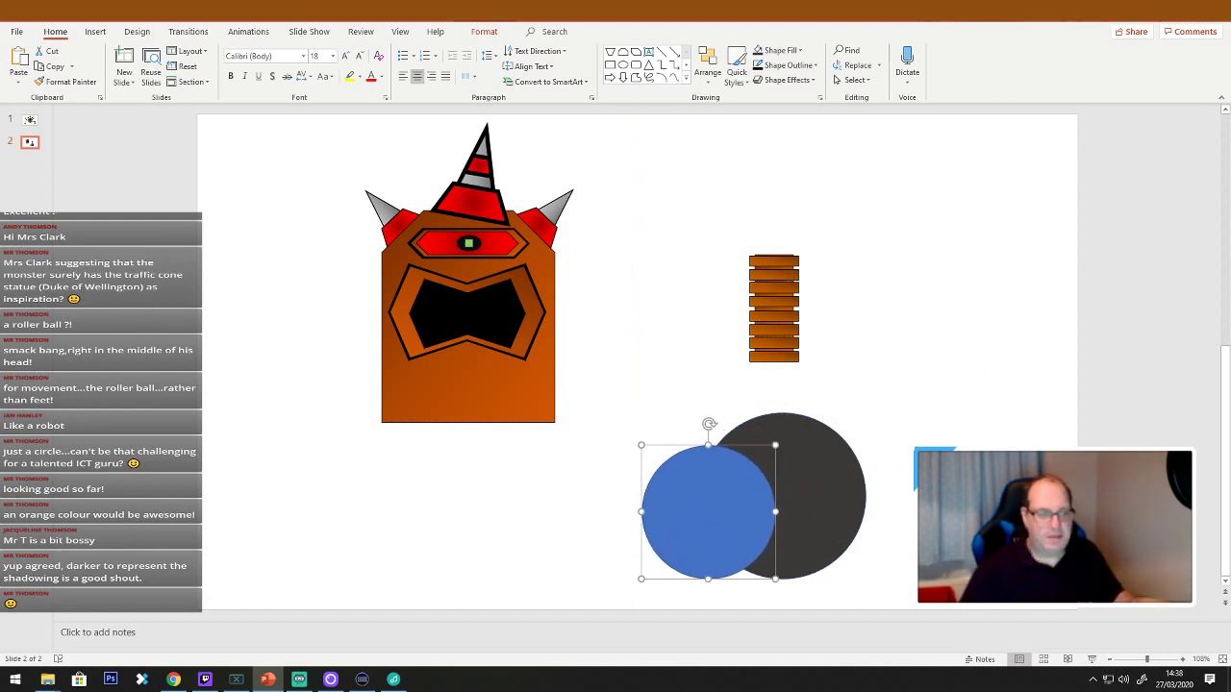
key("ctrl+Right")
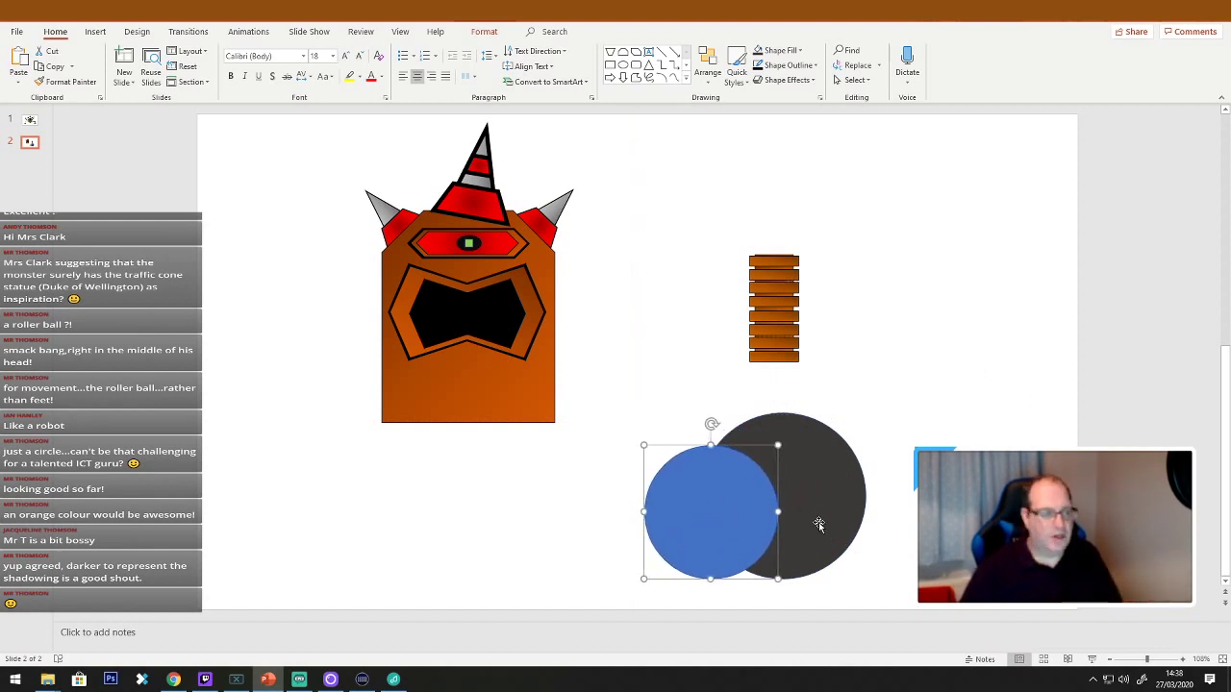
Select both circles together with the lowest orange band and align them by centre and middle.
left_click(965, 367)
left_click_drag(873, 431, 615, 625)
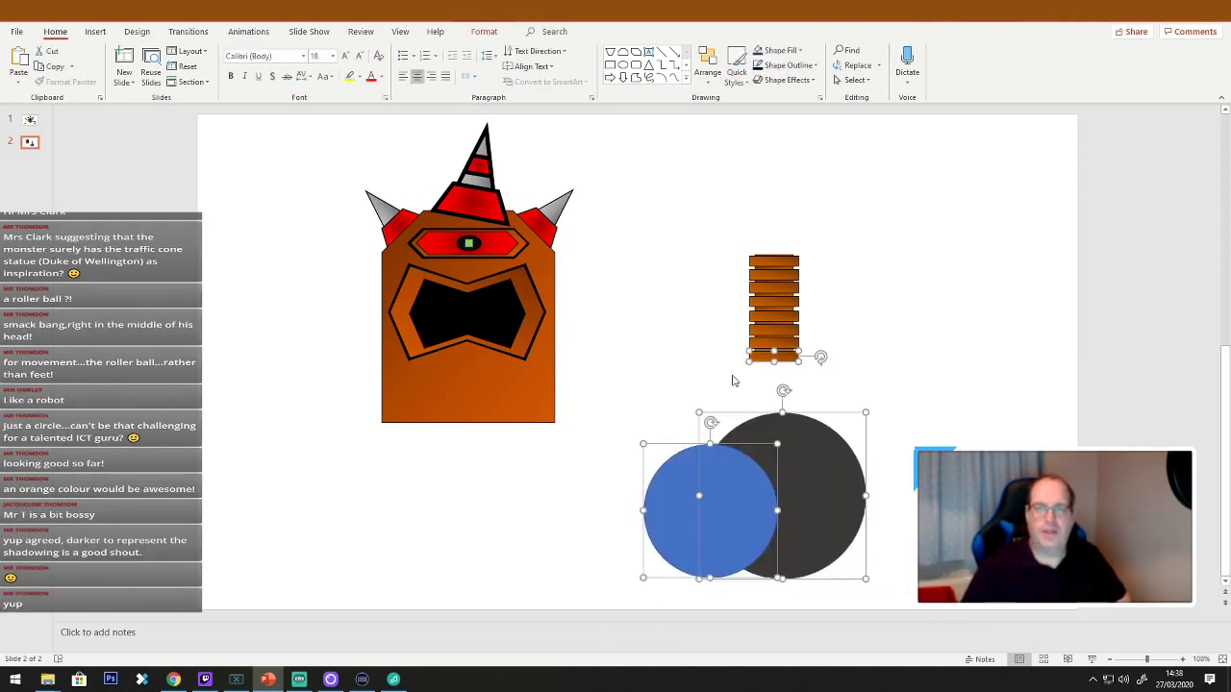
left_click(484, 34)
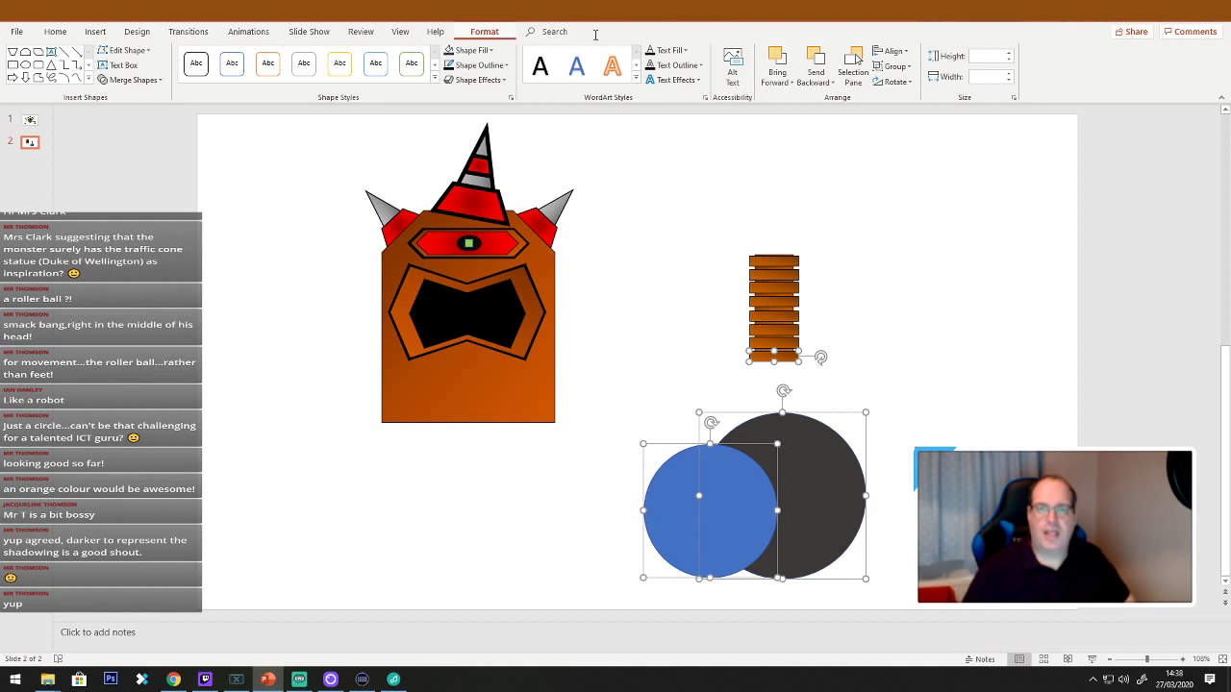
left_click(894, 51)
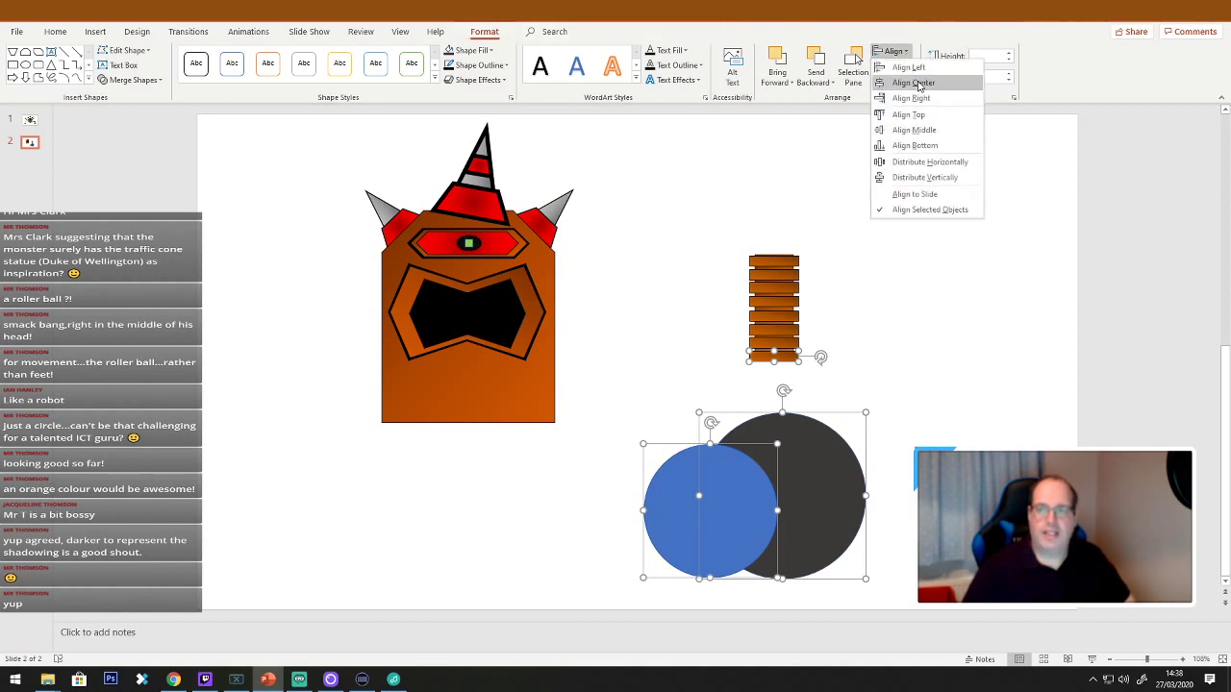
left_click(914, 83)
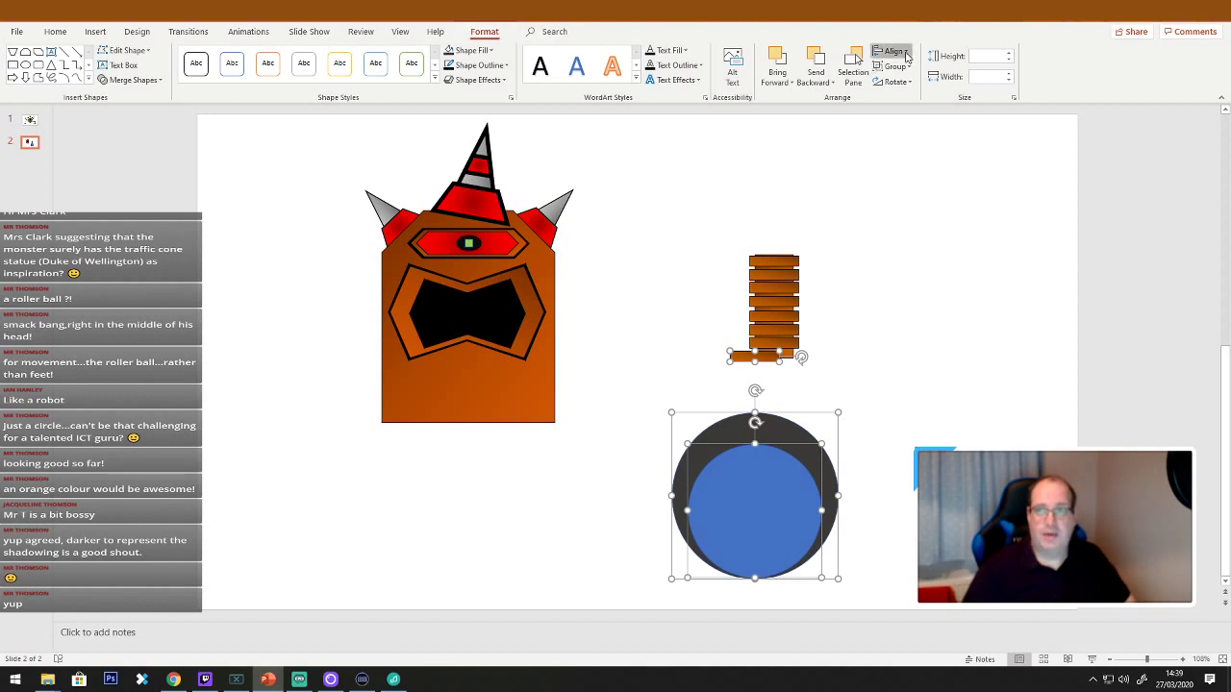
left_click(892, 51)
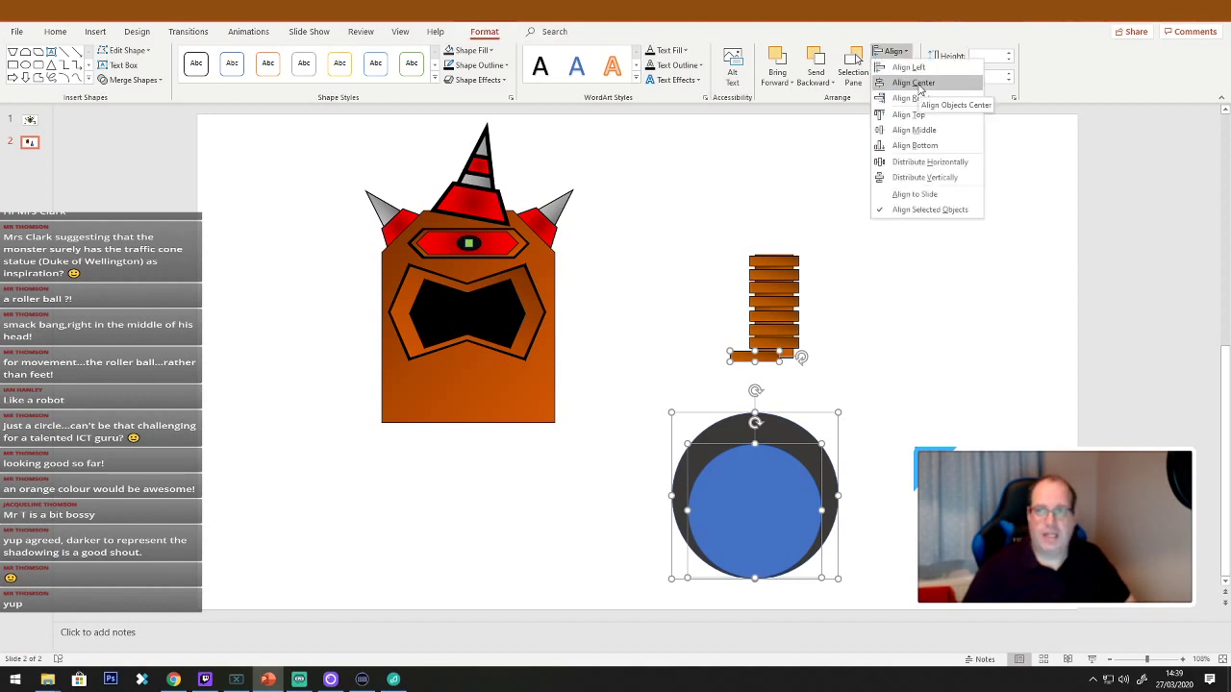
left_click(913, 131)
left_click(933, 438)
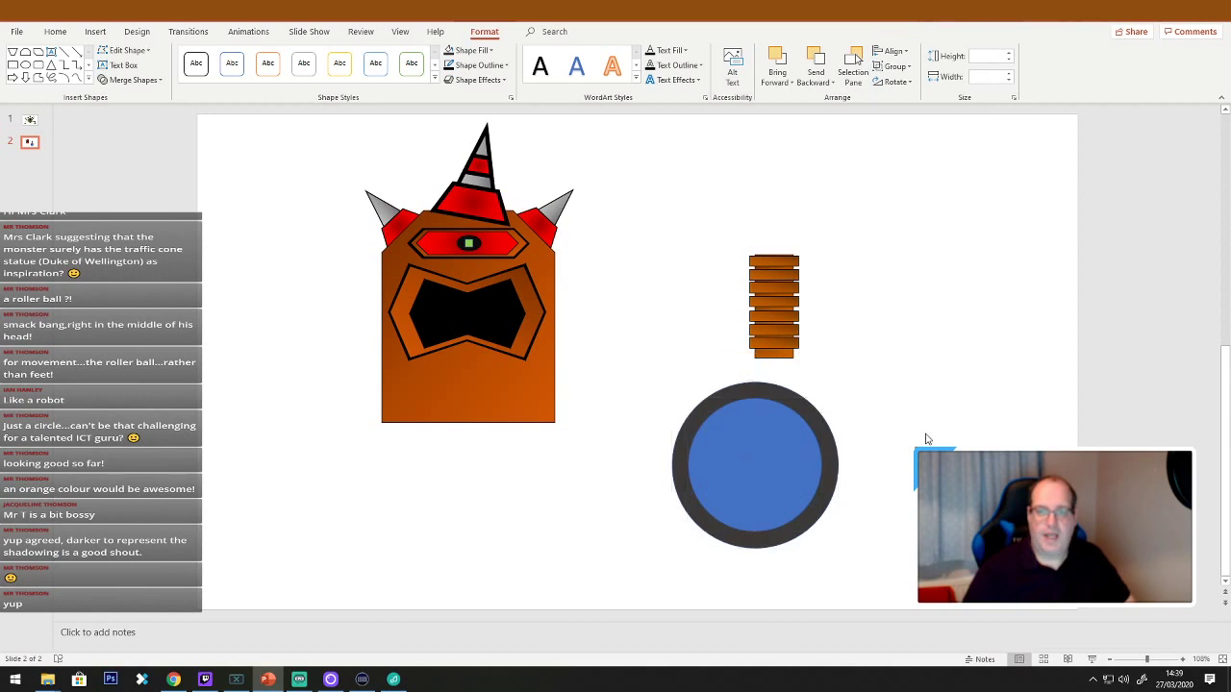
Move the two circles aside, delete the stray orange band behind them, and return the circles below the banded column.
left_click(794, 467)
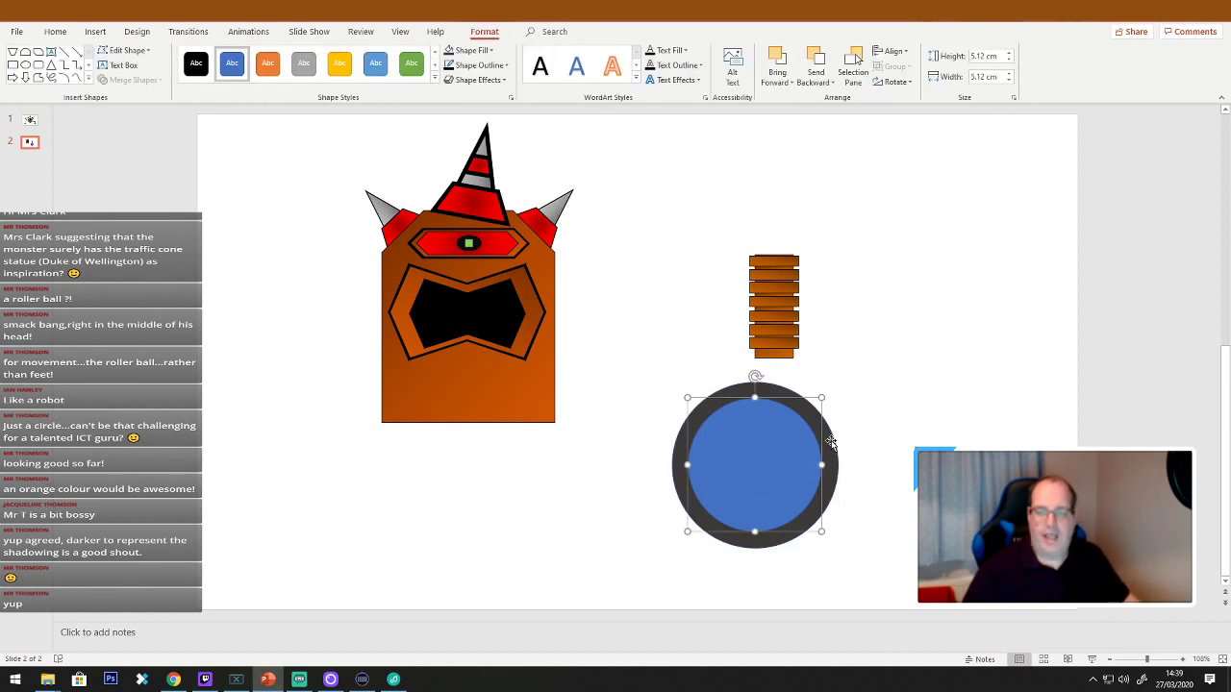
left_click(831, 443, "shift")
left_click_drag(779, 462, 564, 480)
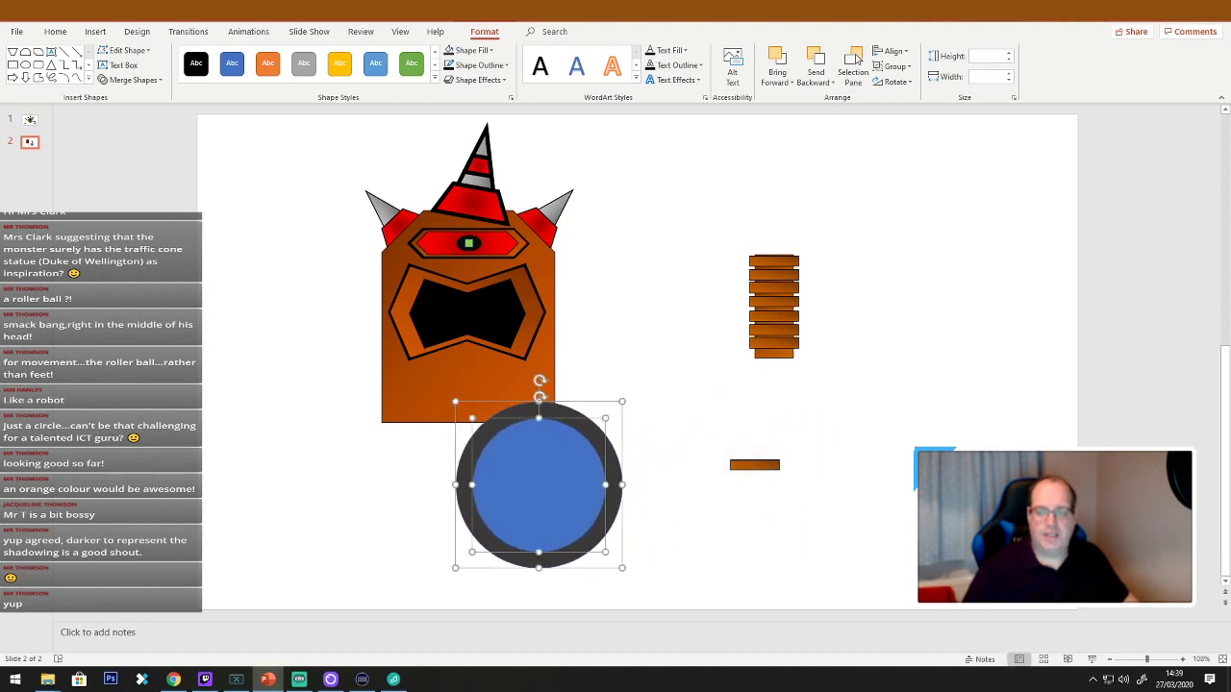
left_click_drag(871, 502, 723, 453)
key("Delete")
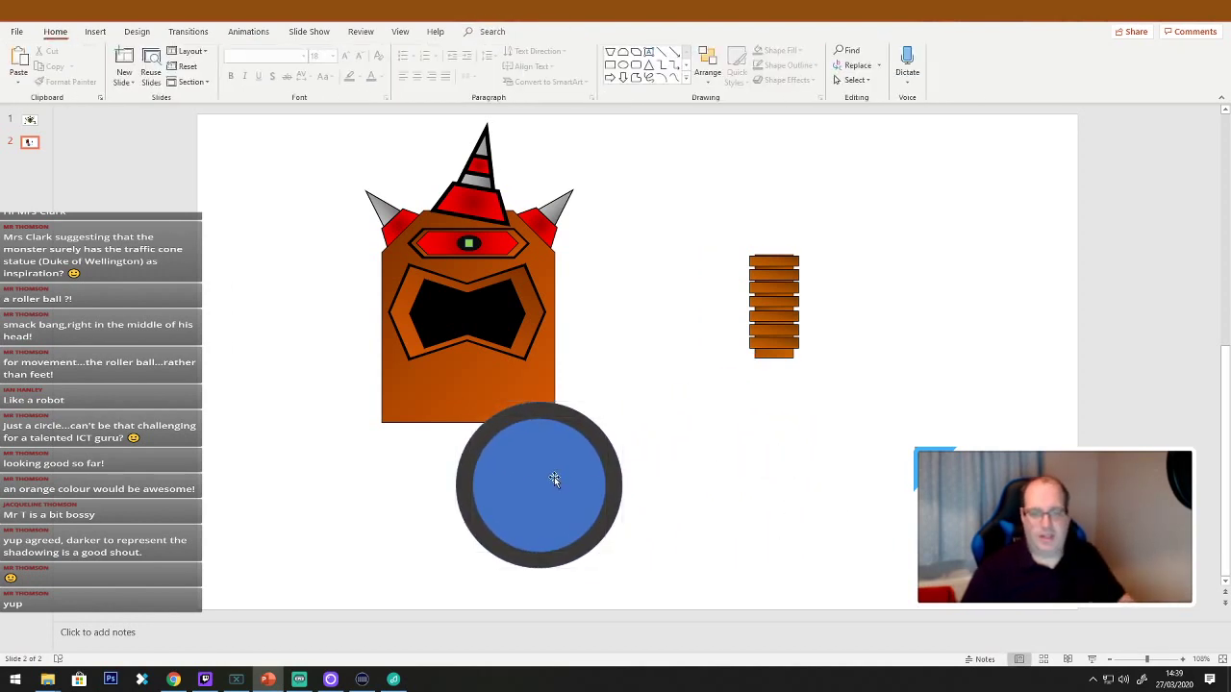
left_click_drag(693, 377, 413, 633)
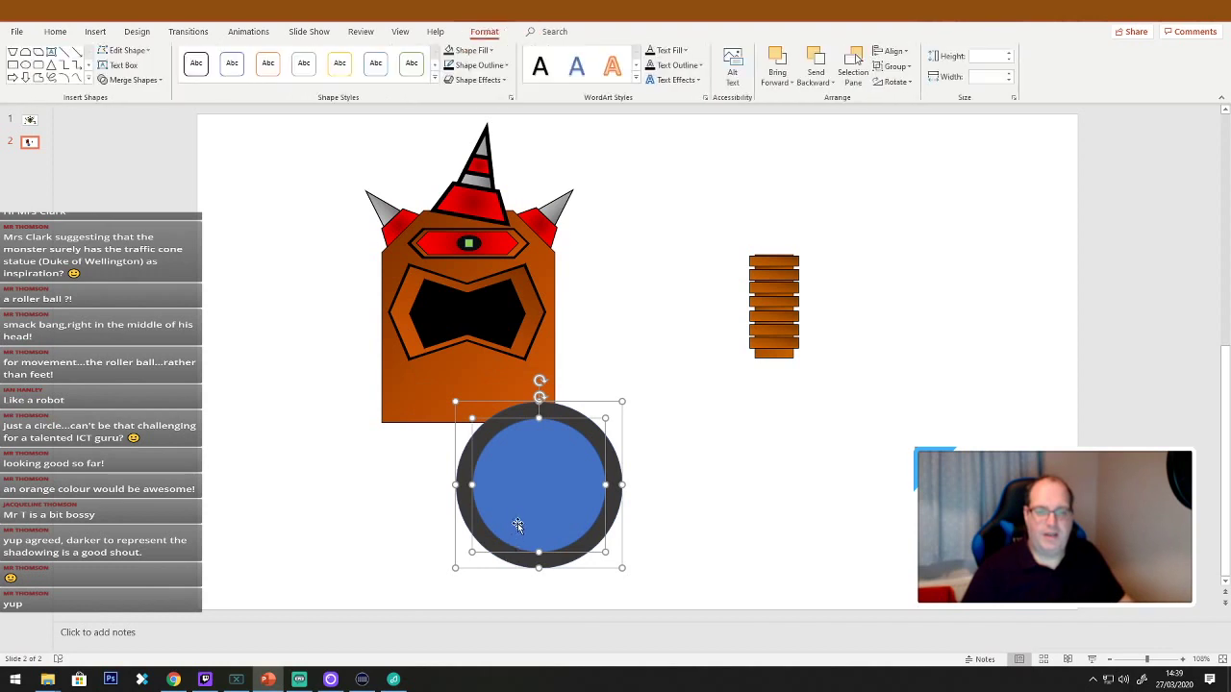
left_click_drag(517, 521, 731, 560)
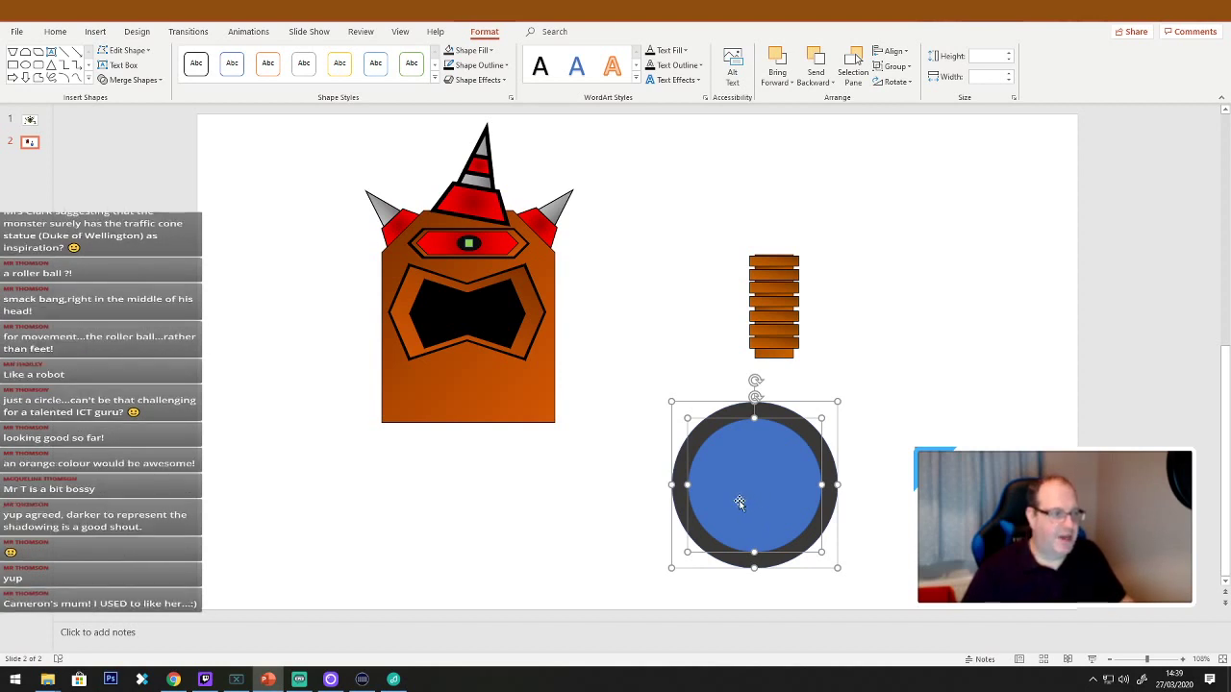
right_click(733, 509)
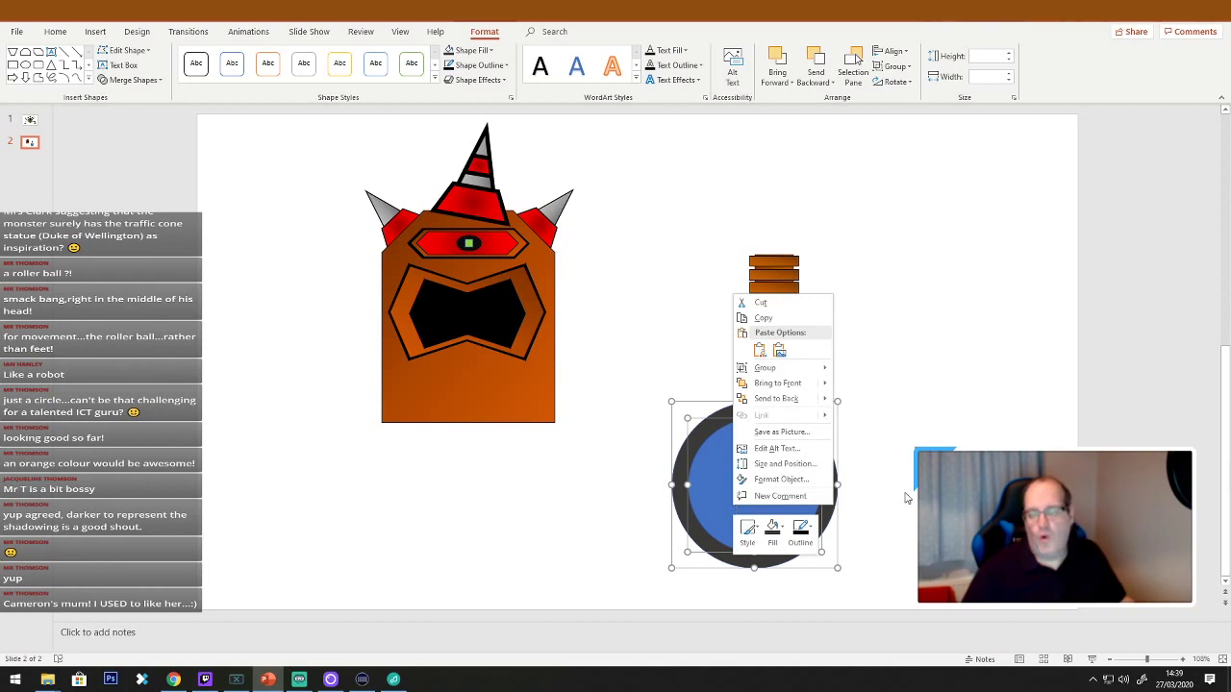
key("Escape")
left_click(729, 508)
right_click(748, 498)
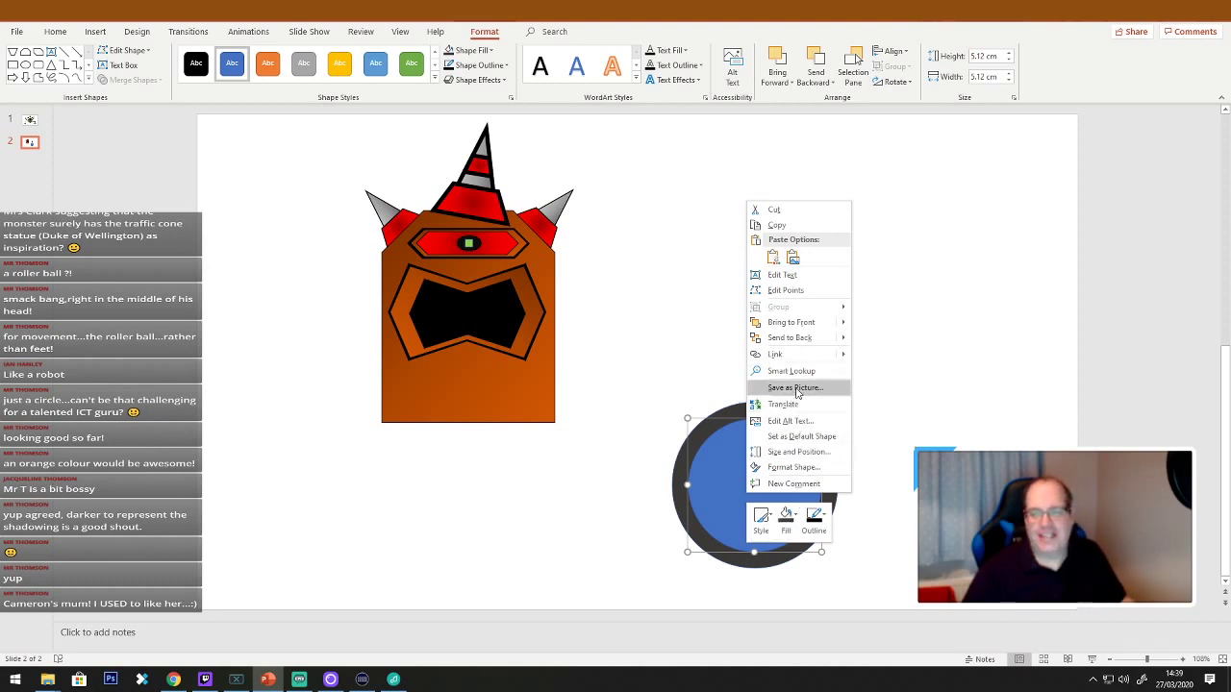
key("Escape")
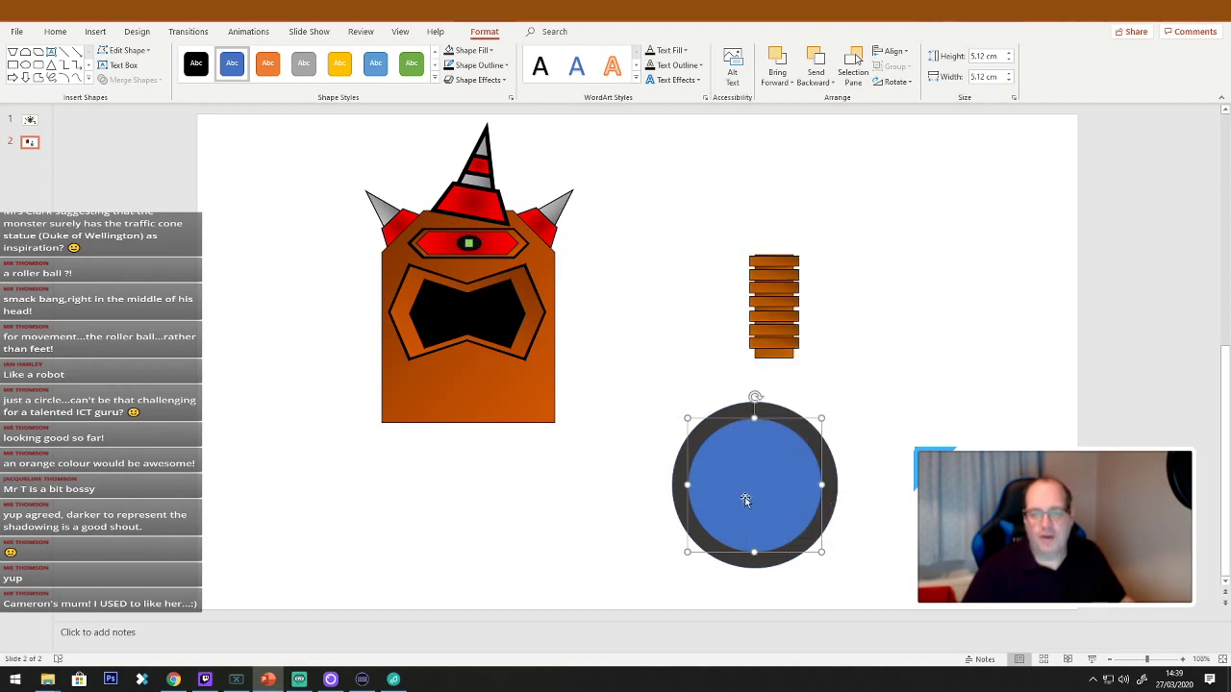
Select the lowest remaining orange band as the source for copying its formatting.
left_click(777, 344)
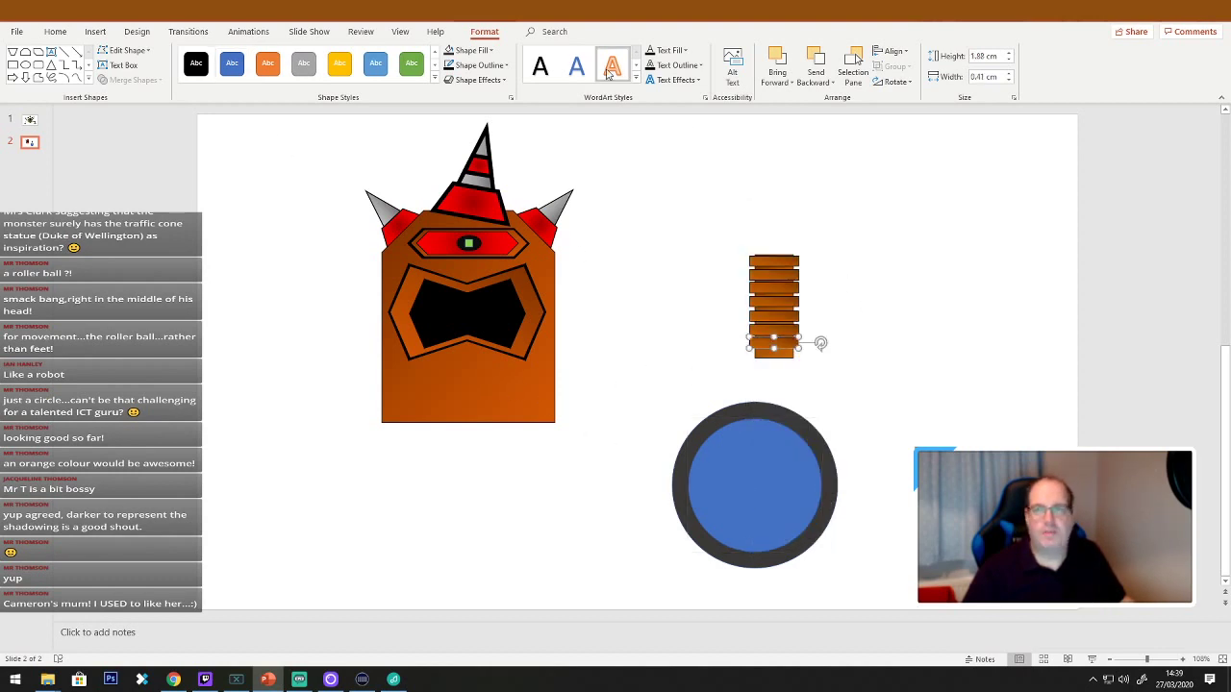
left_click(58, 35)
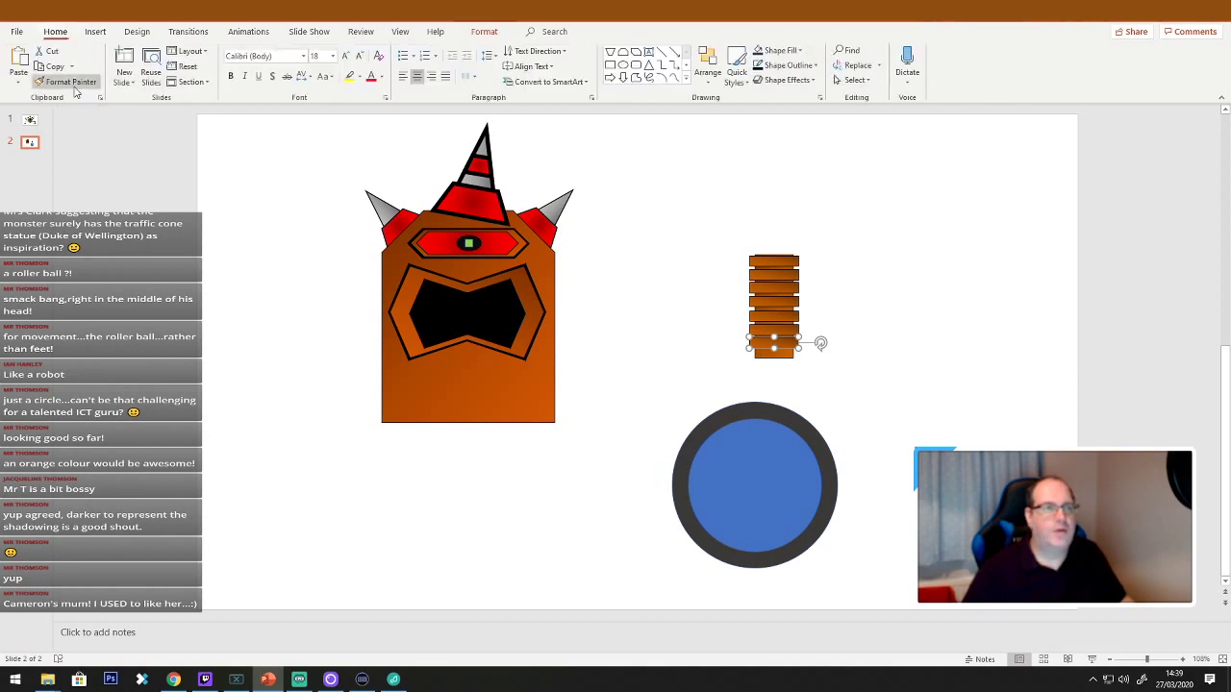
Copy the orange gradient formatting from the leg segment onto the blue inner circle of the wheel.
left_click(65, 82)
left_click(739, 494)
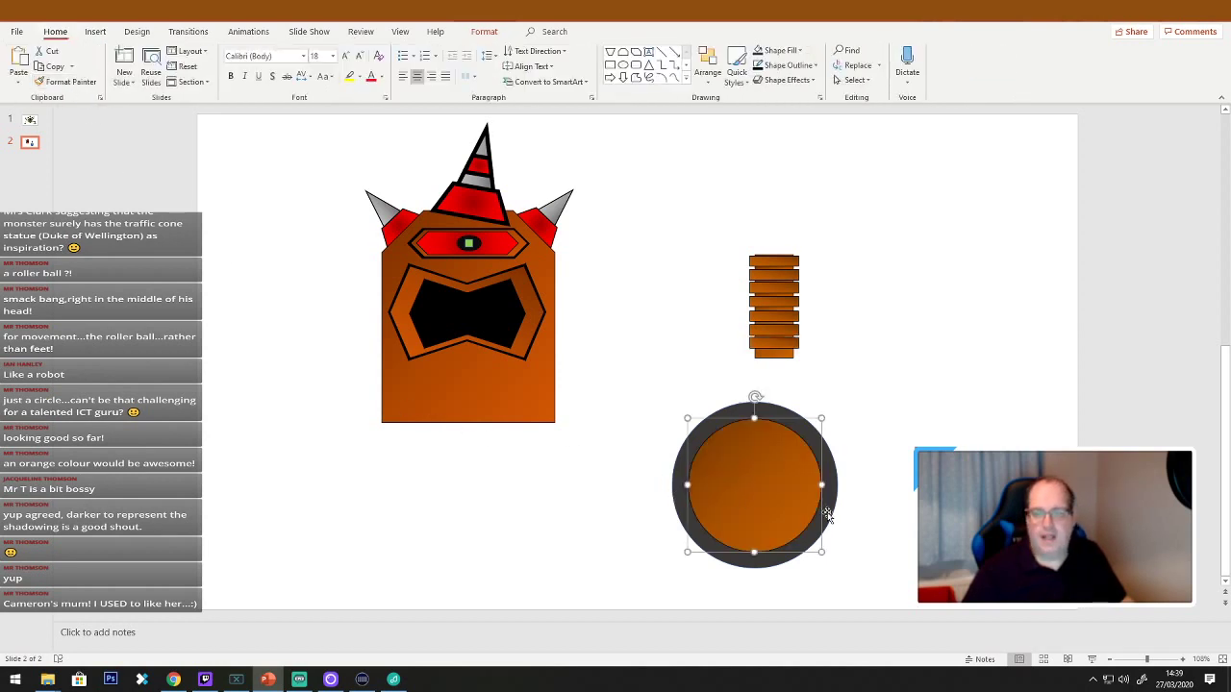
key("Escape")
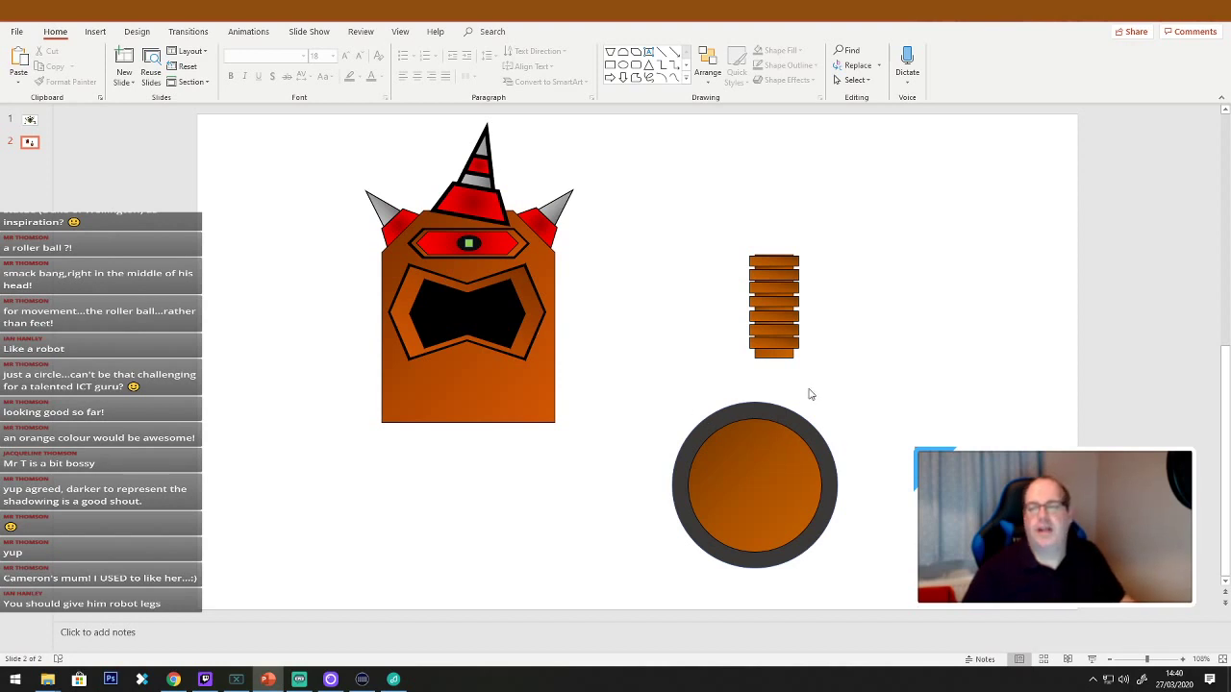
Duplicate the dark grey circle, shrink the copy to fit under the segmented leg, and send it to the back.
left_click_drag(825, 444, 950, 316)
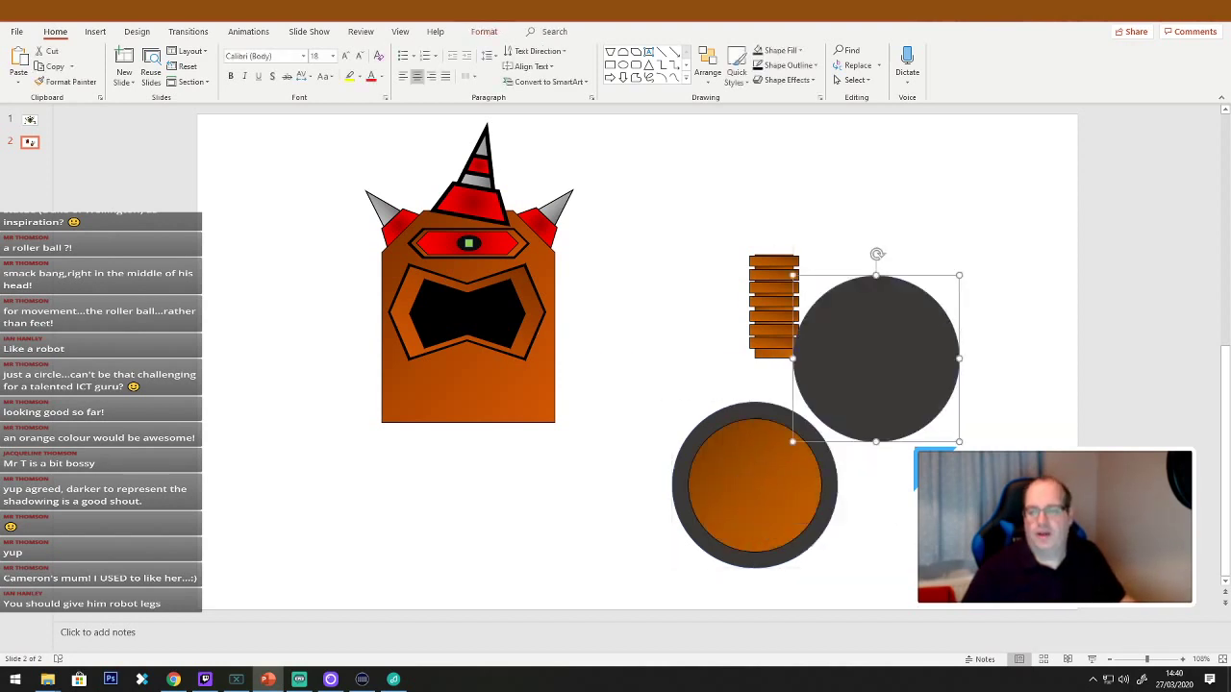
left_click_drag(960, 441, 777, 358)
right_click(777, 357)
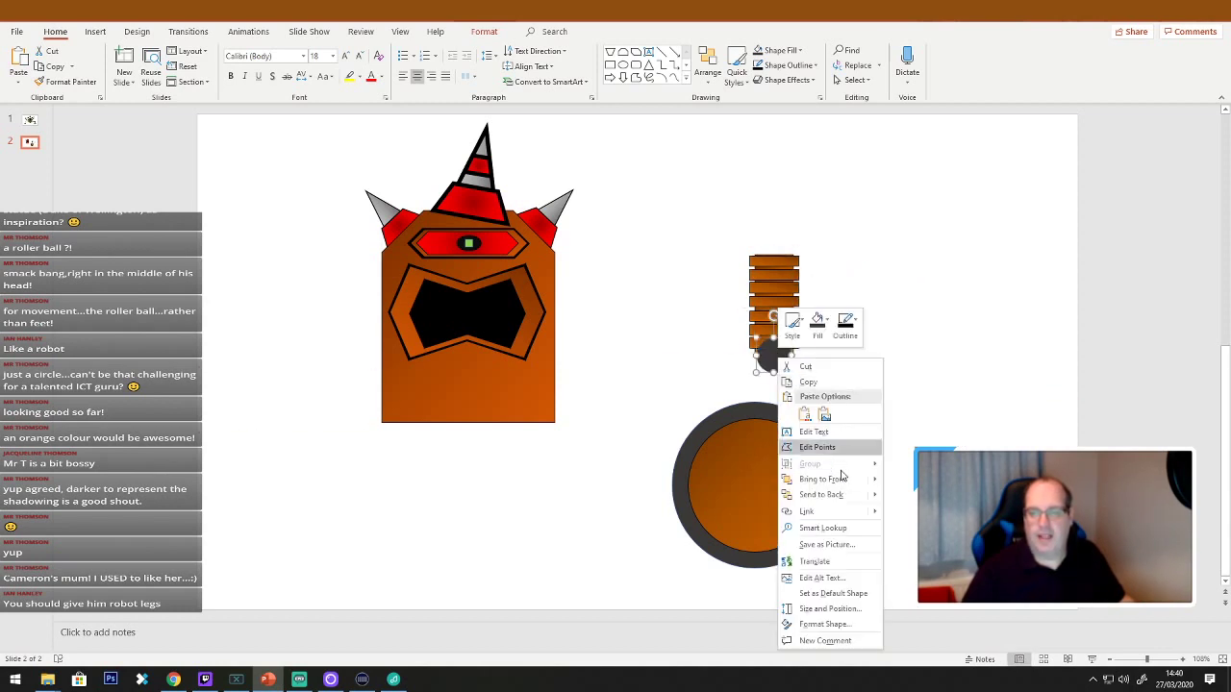
left_click(825, 497)
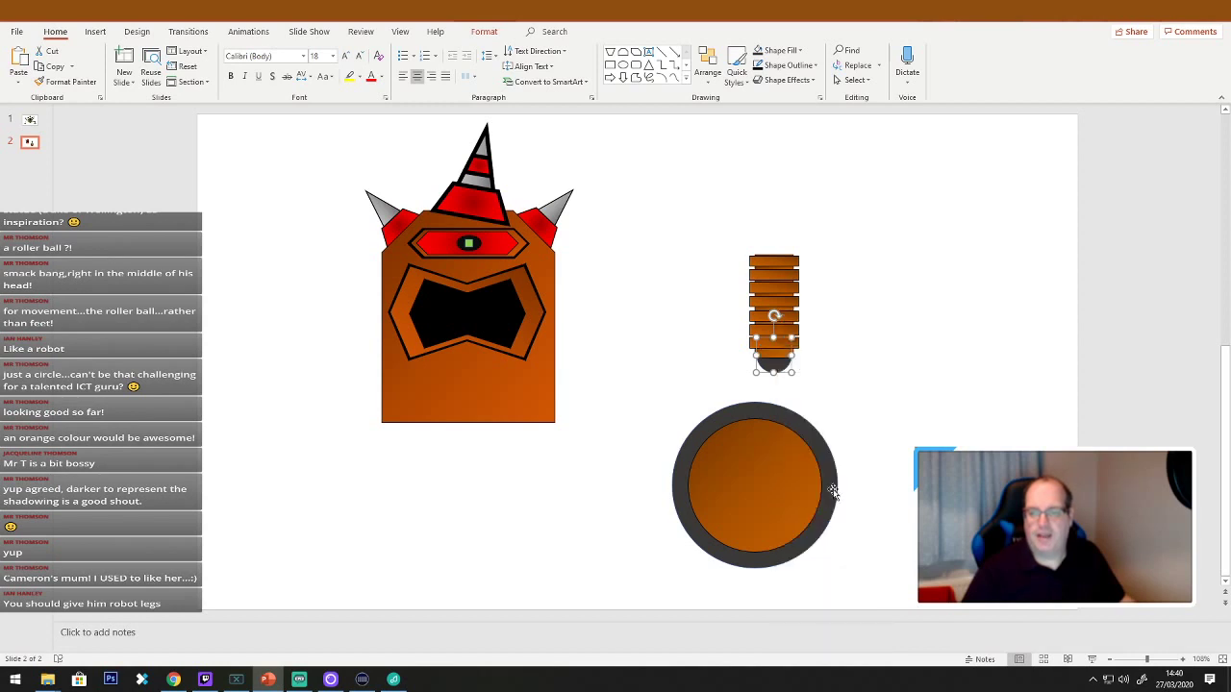
left_click(953, 407)
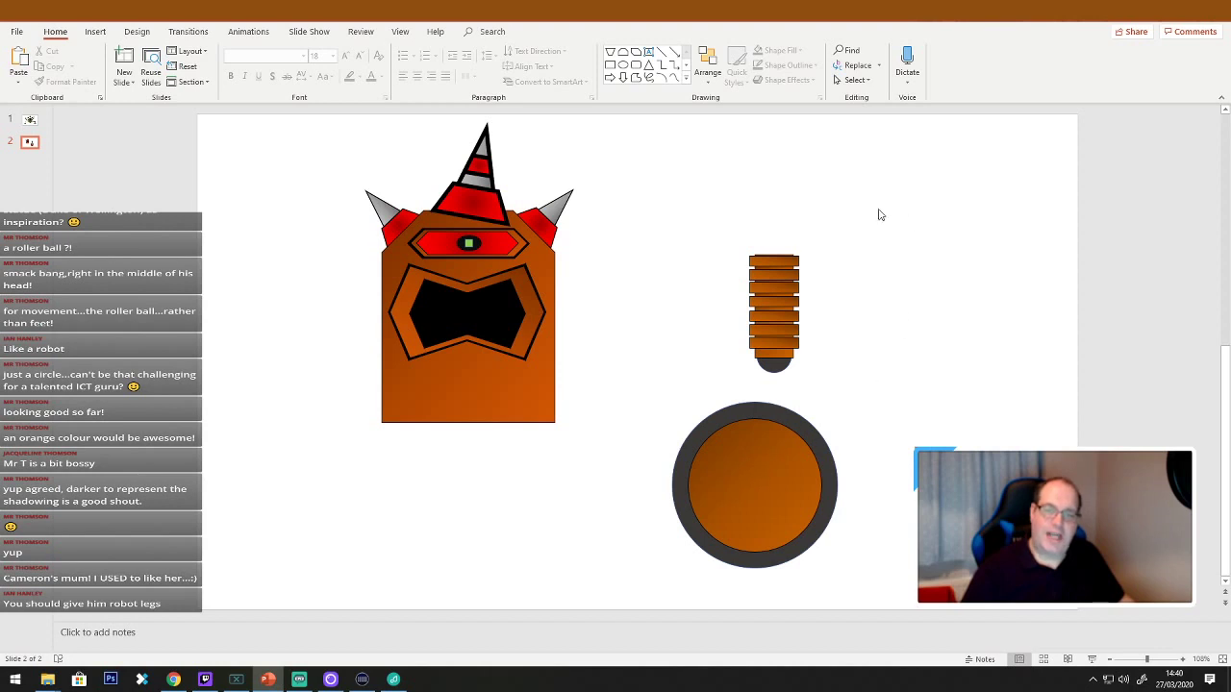
Group all the orange leg segments with the small dark grey circle at their lower end.
left_click_drag(854, 204, 723, 400)
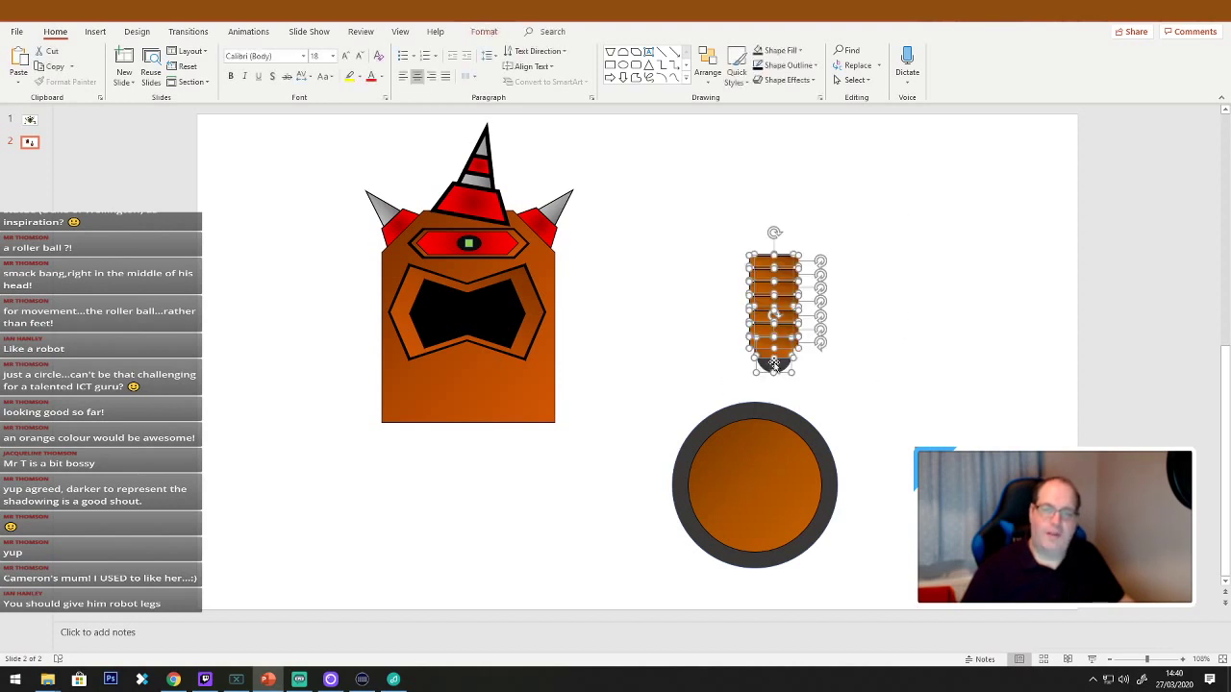
right_click(784, 315)
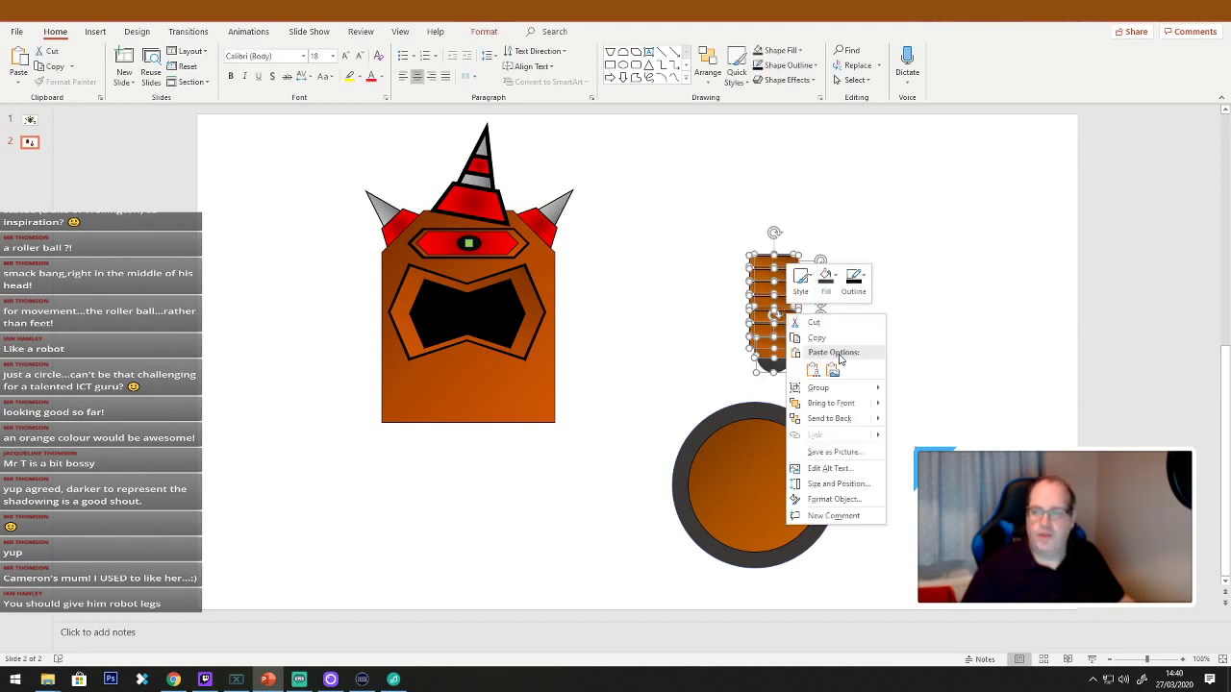
mouse_move(837, 389)
left_click(913, 389)
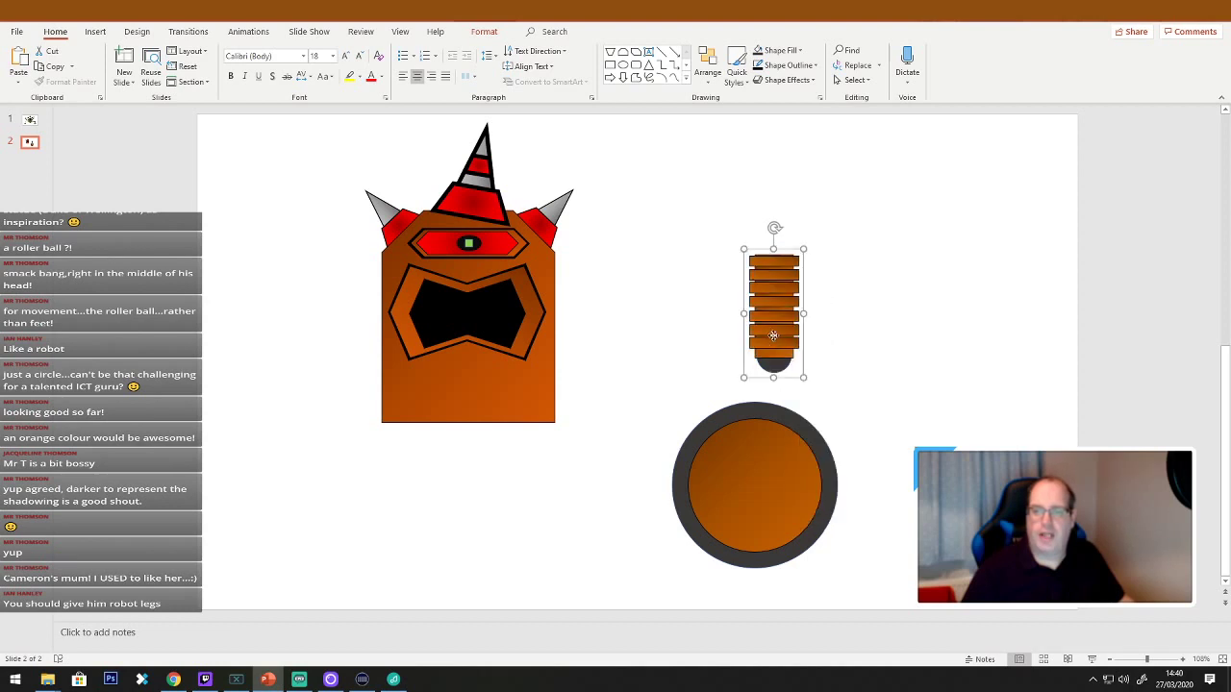
Place the grouped leg over the wheel with its grey tip near the centre, and stretch the leg upward to make it taller.
left_click_drag(773, 334, 746, 338)
right_click(745, 340)
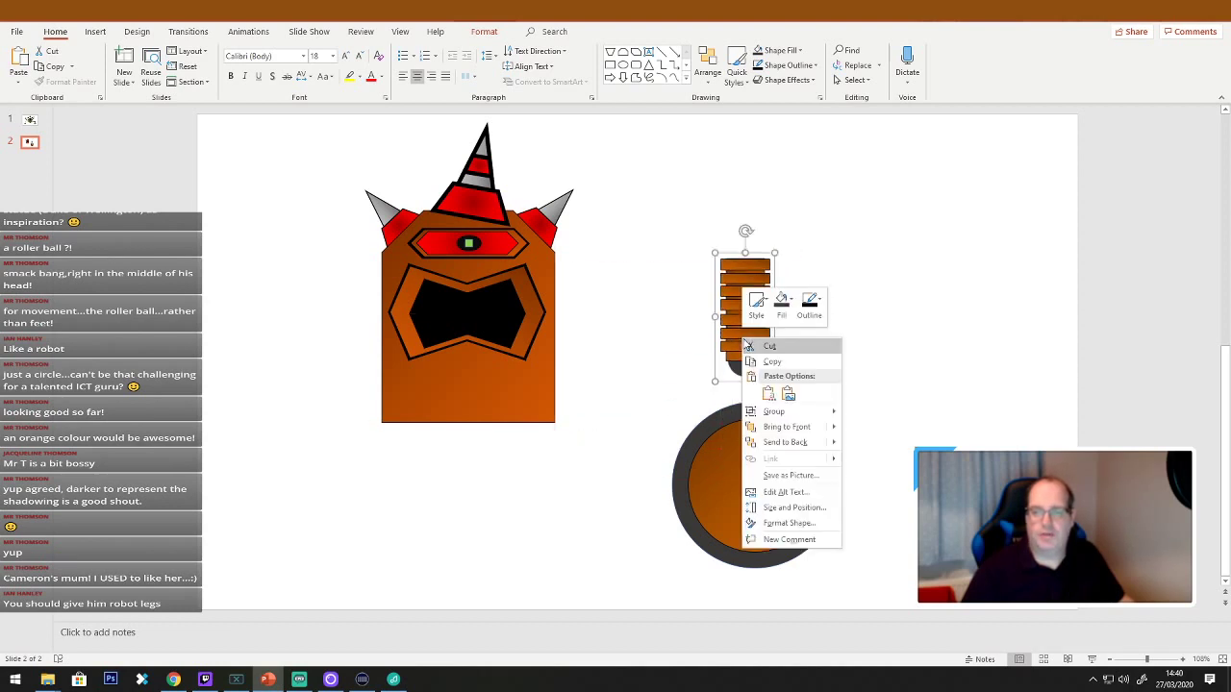
left_click(837, 429)
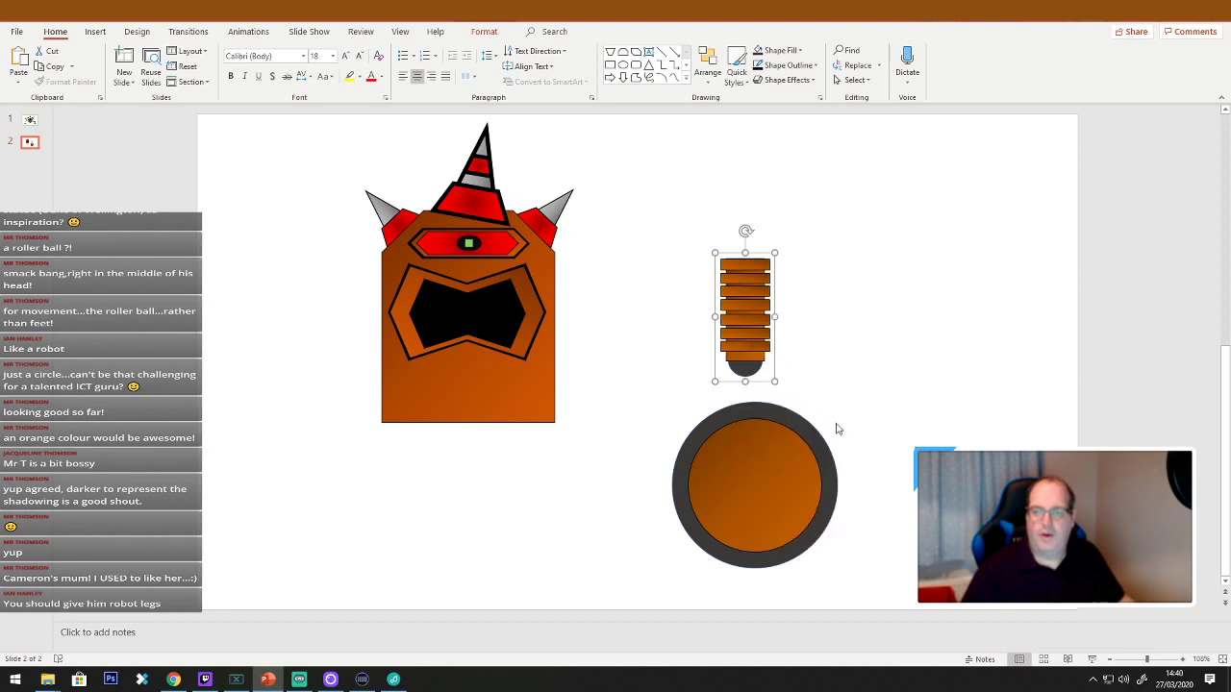
left_click_drag(731, 316, 742, 443)
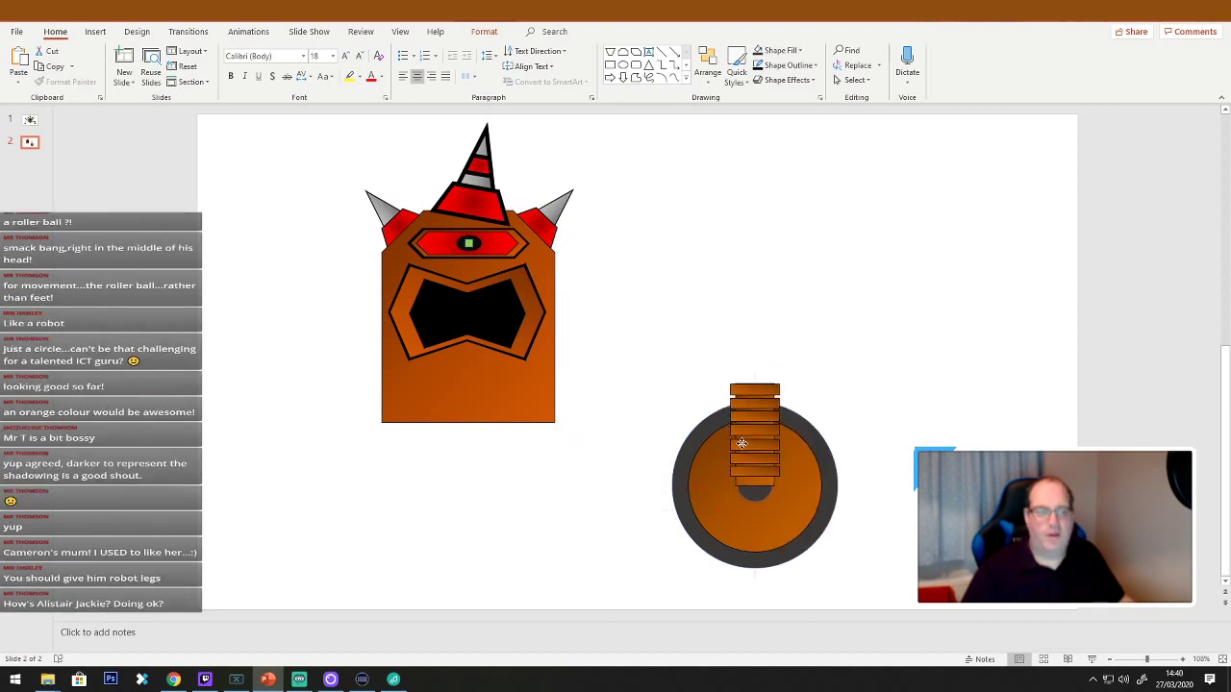
left_click(920, 412)
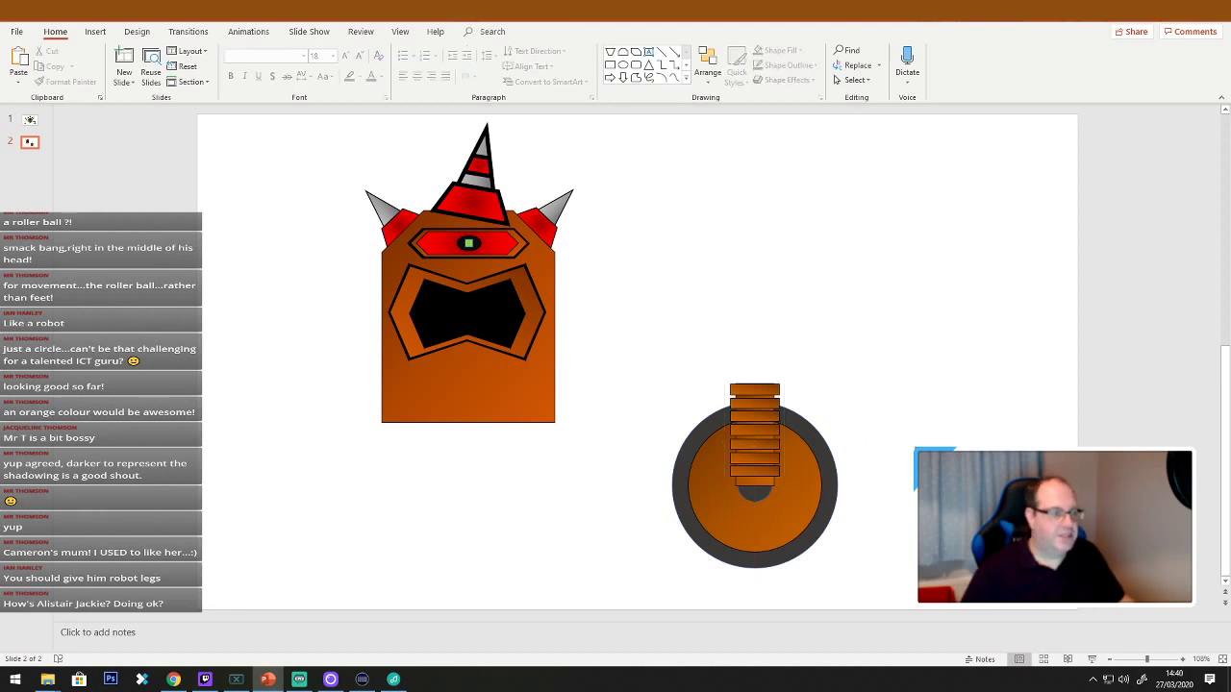
left_click(757, 448)
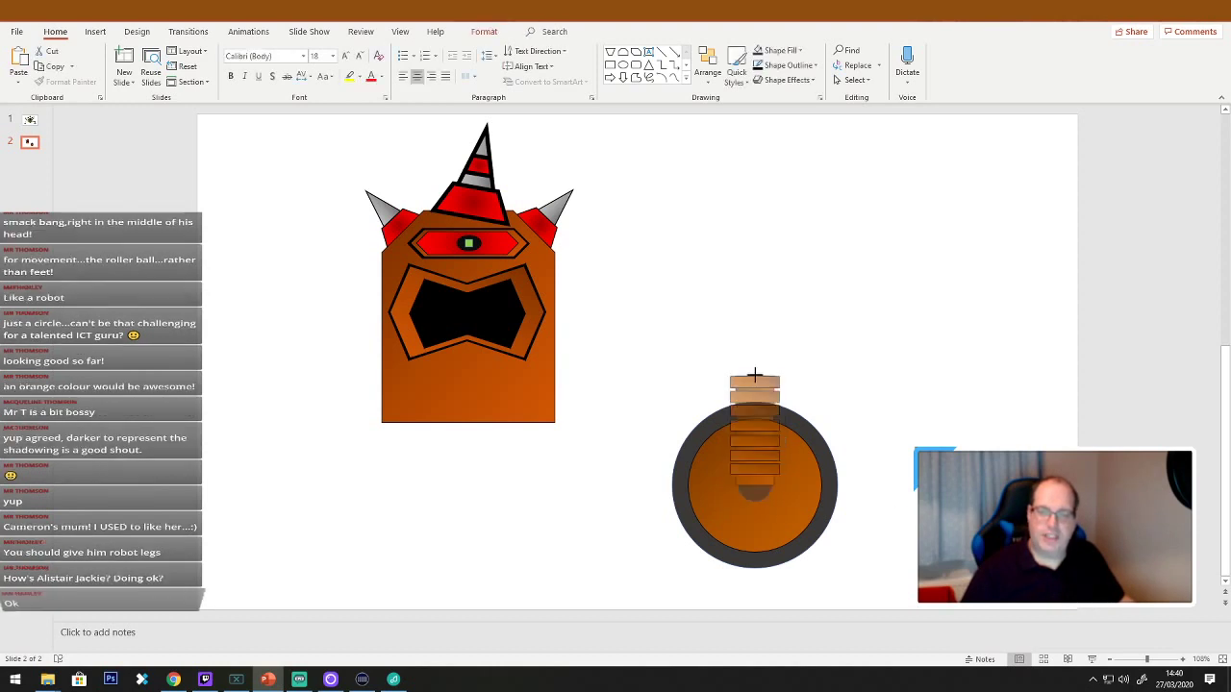
mouse_move(755, 375)
left_mouse_down()
mouse_move(760, 332)
mouse_move(758, 351)
left_mouse_up()
left_click(844, 376)
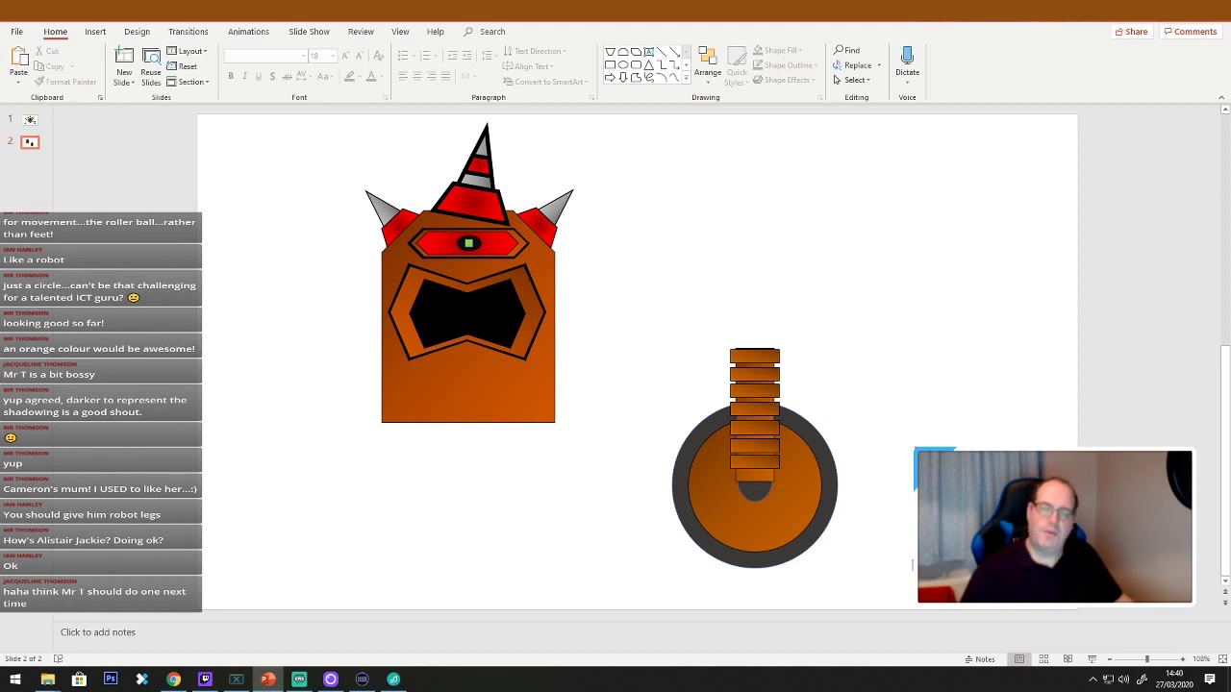
Move the grouped leg off the wheel into the empty space above it.
left_click(775, 534)
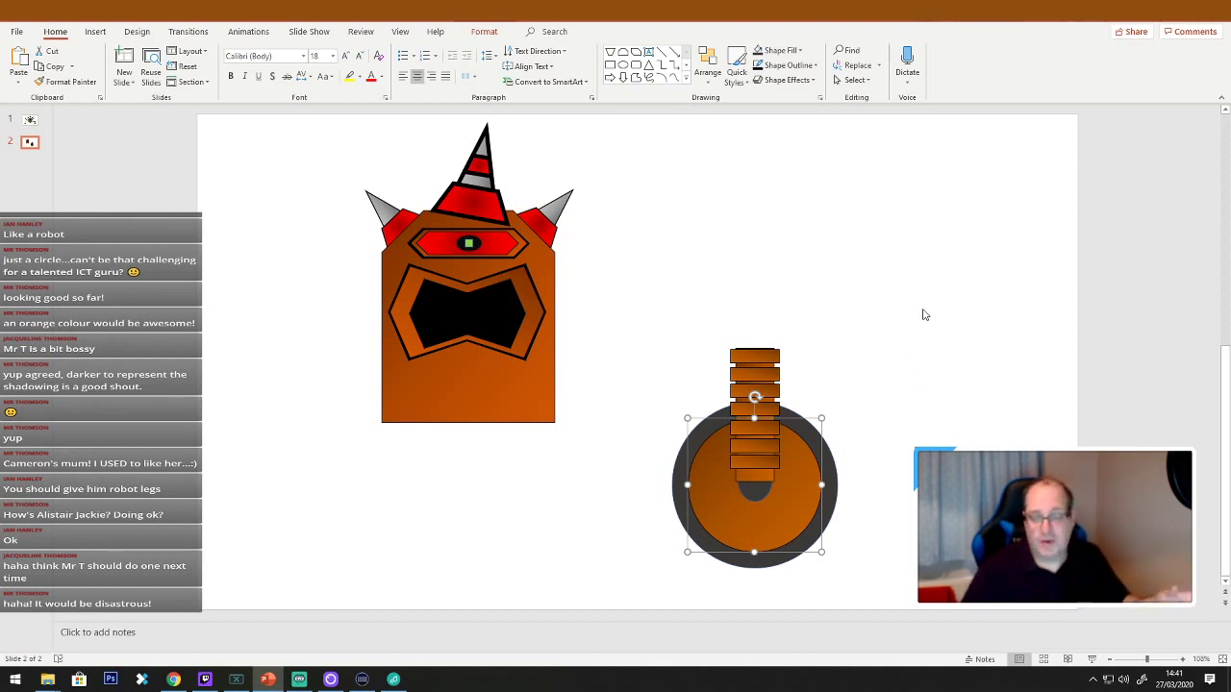
left_click(881, 503)
left_click(790, 509)
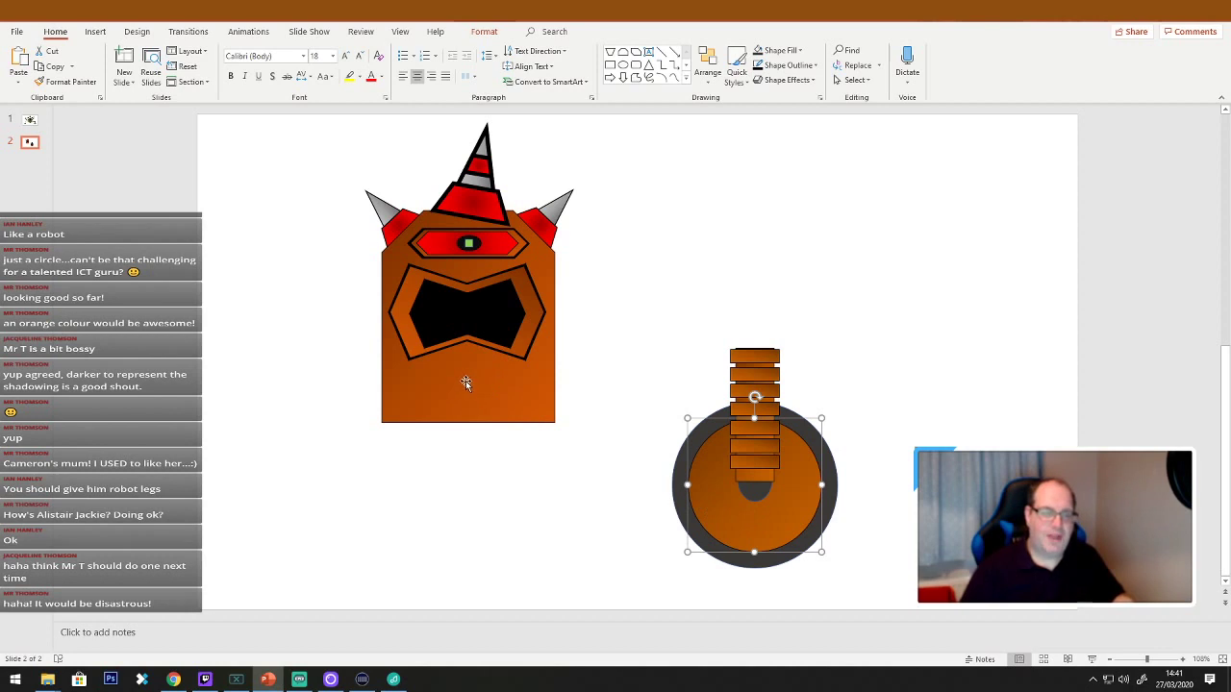
right_click(786, 530)
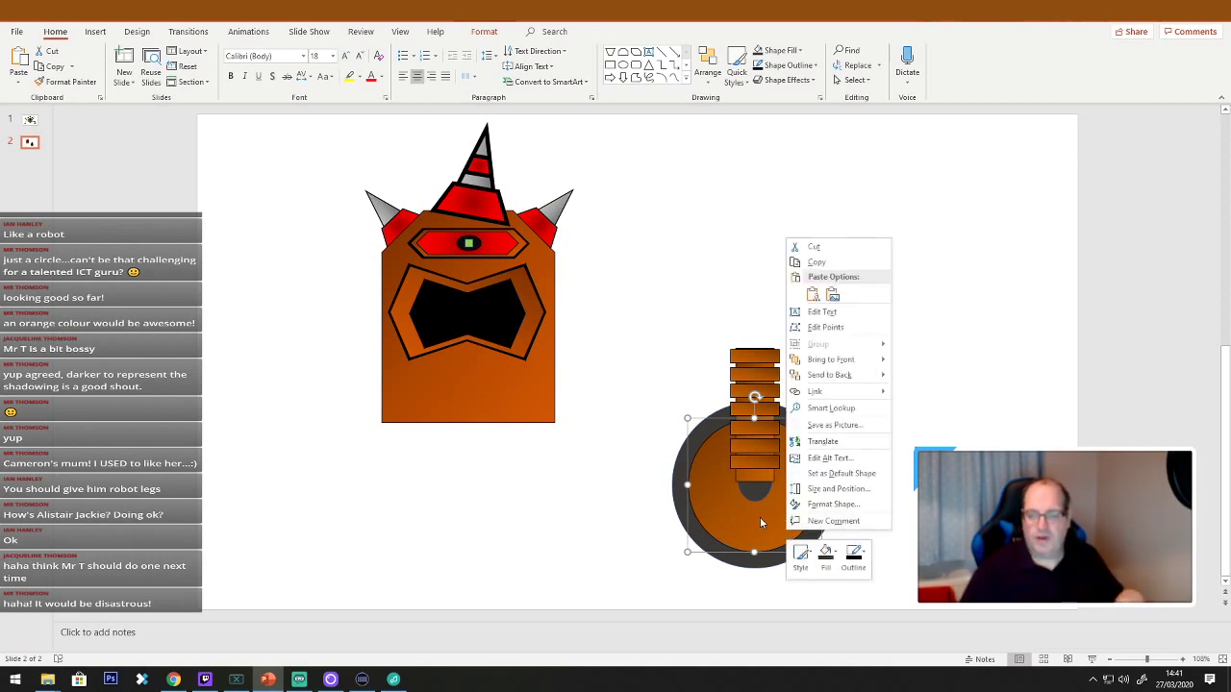
left_click(760, 522)
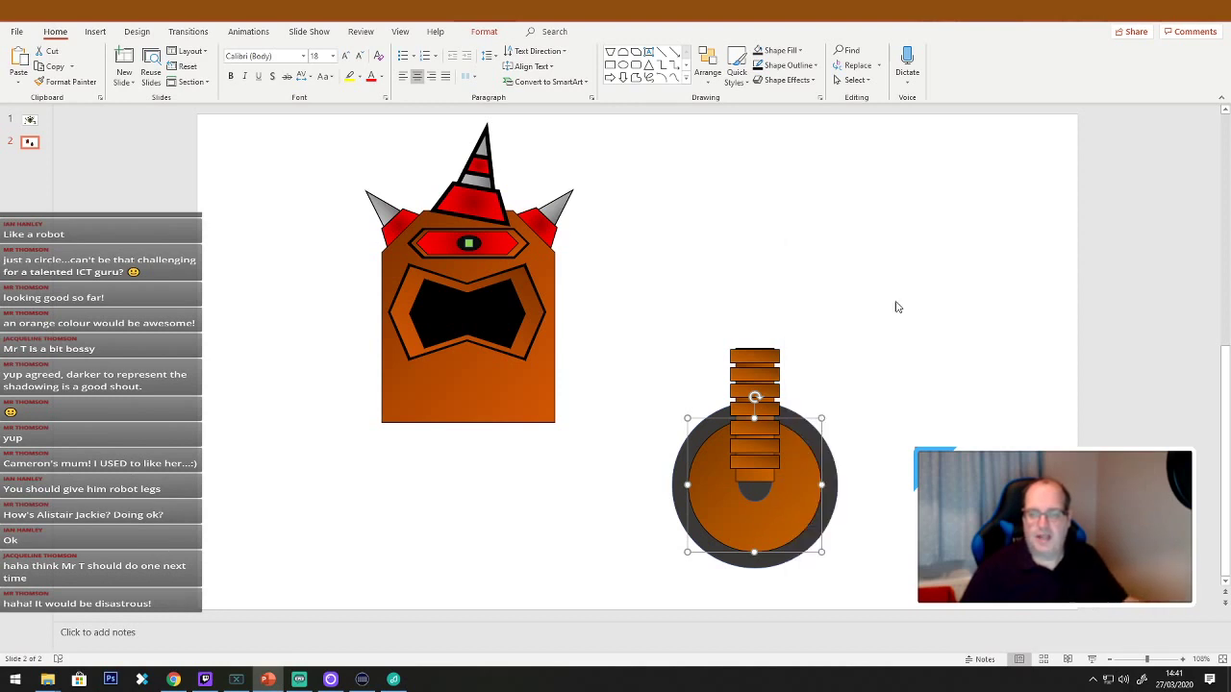
left_click_drag(838, 299, 722, 526)
left_click_drag(753, 425, 763, 258)
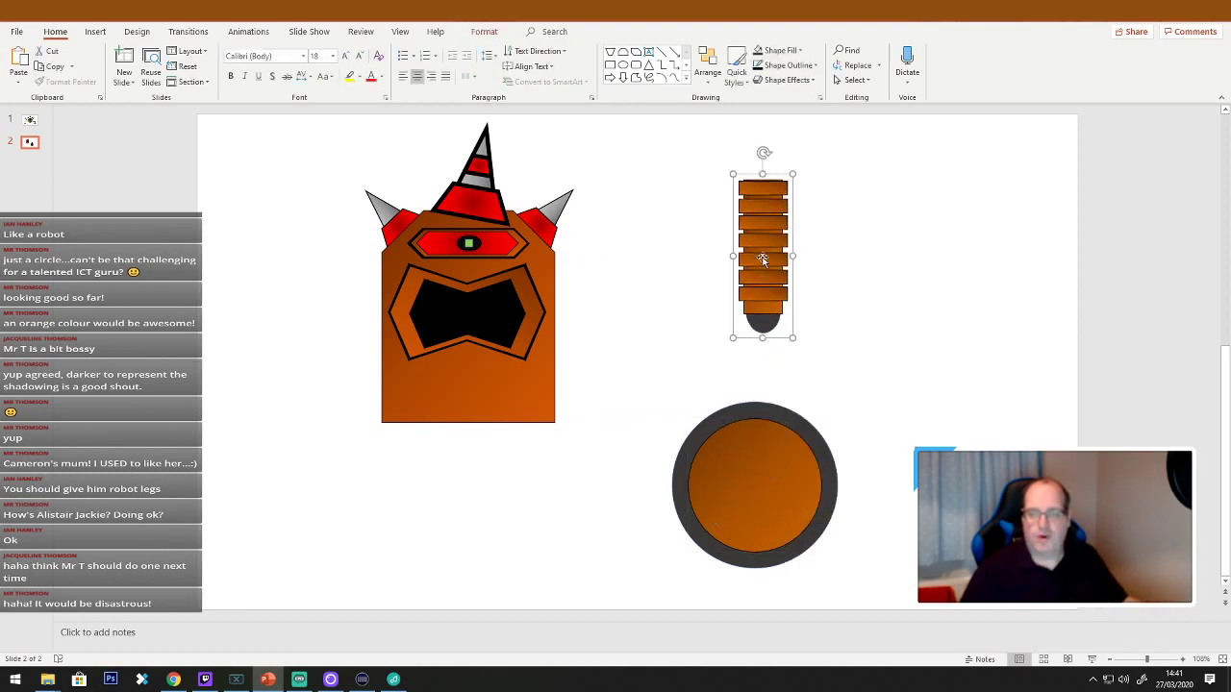
Duplicate the wheel's orange circle, shrink the copy, and centre it inside the original as an inner disc.
left_click(788, 478)
left_click_drag(789, 478, 853, 492)
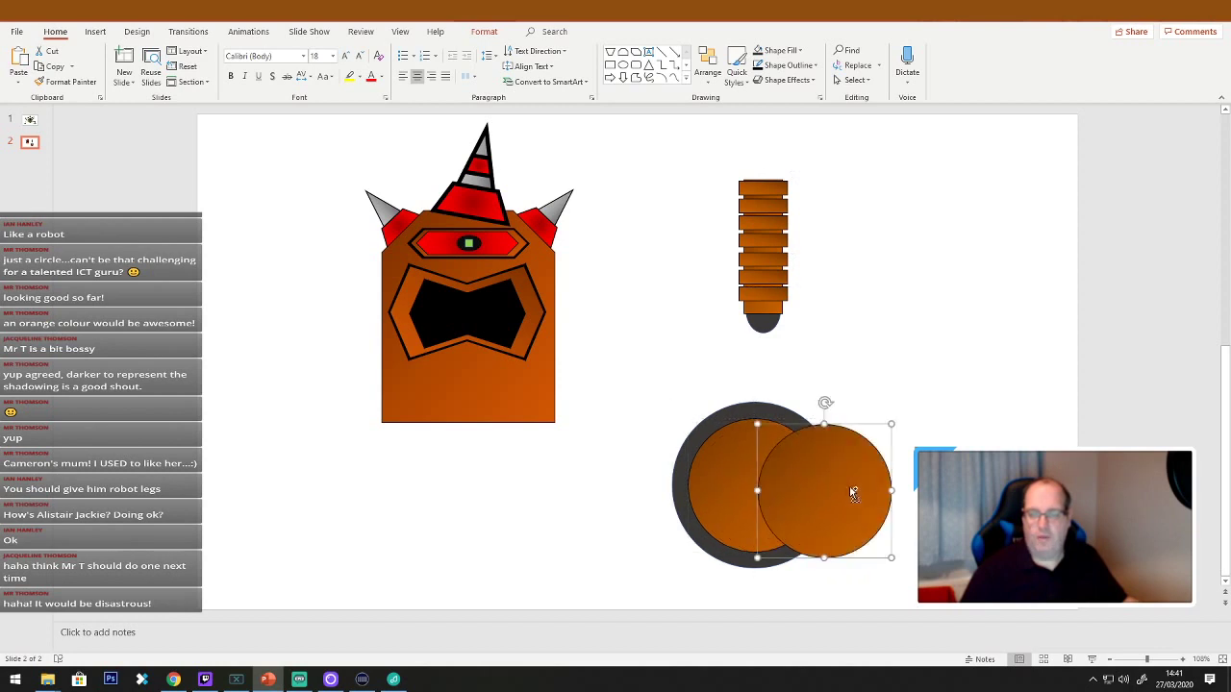
left_click_drag(889, 557, 765, 497)
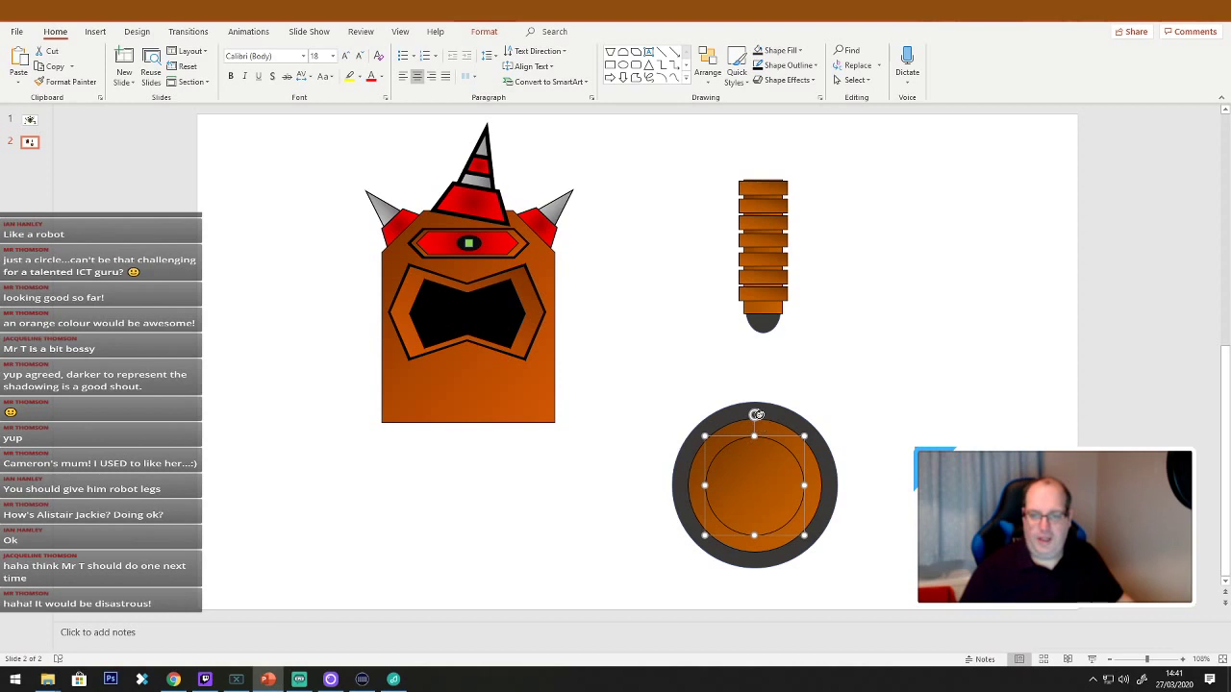
key("Escape")
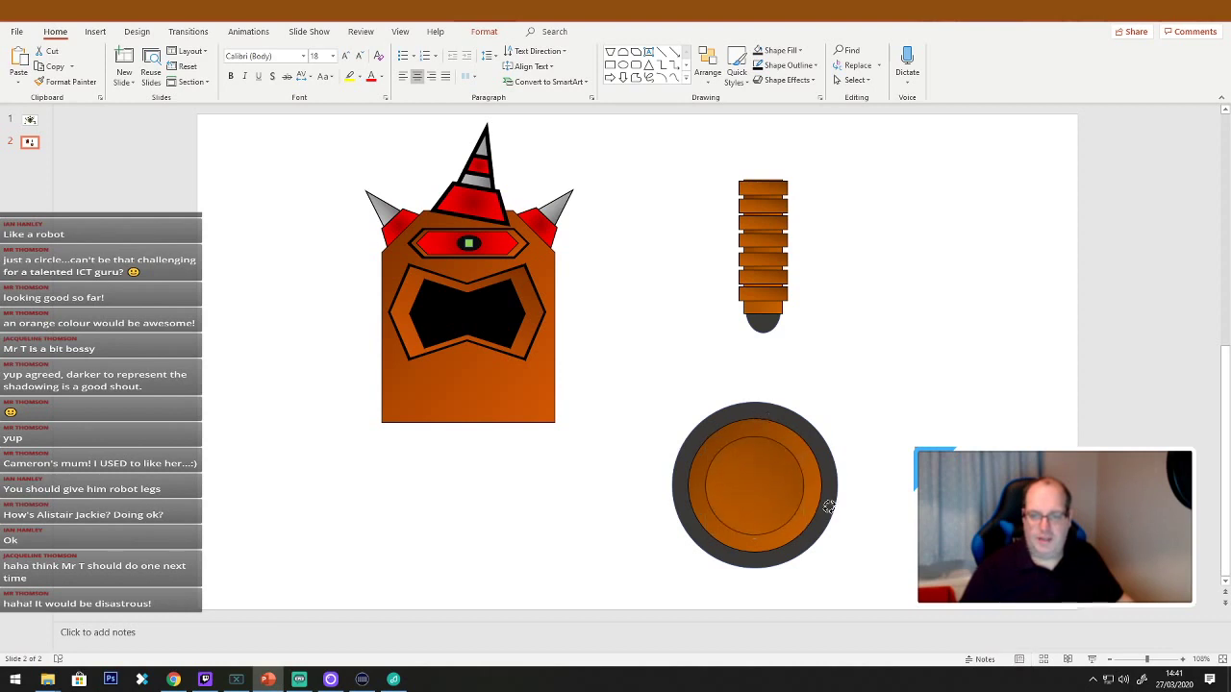
left_click(889, 582)
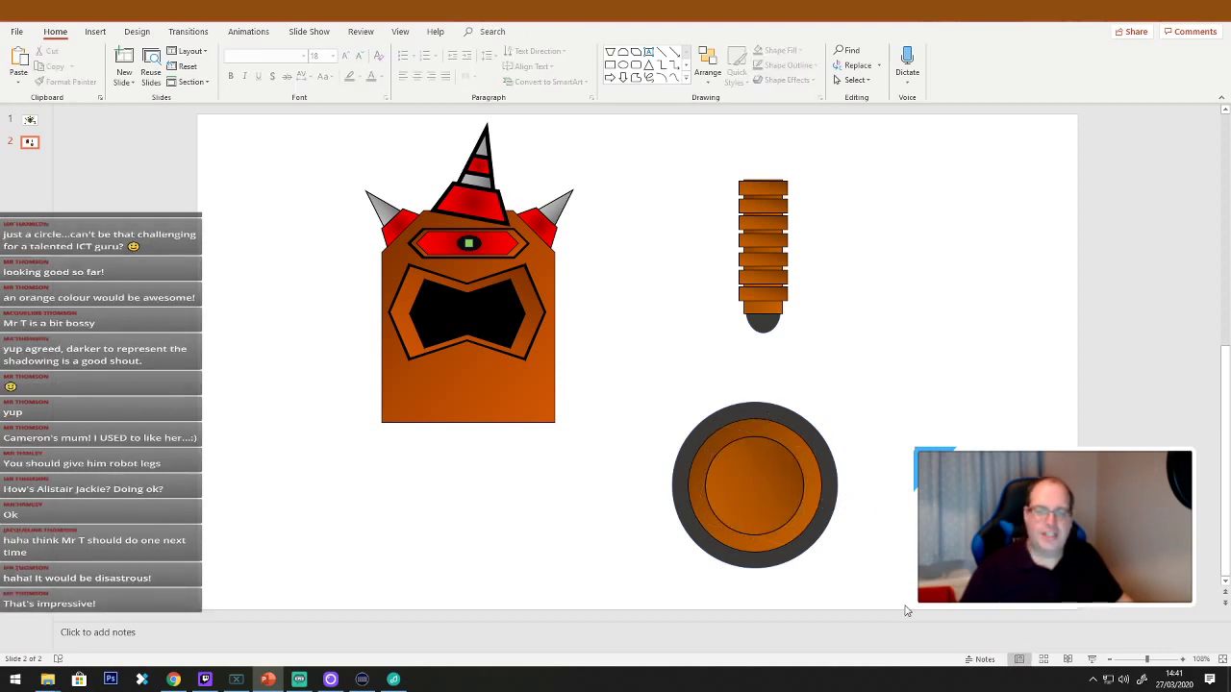
Rotate the inner orange disc slightly more than a quarter turn clockwise so its gradient differs from the surrounding ring.
left_click(754, 498)
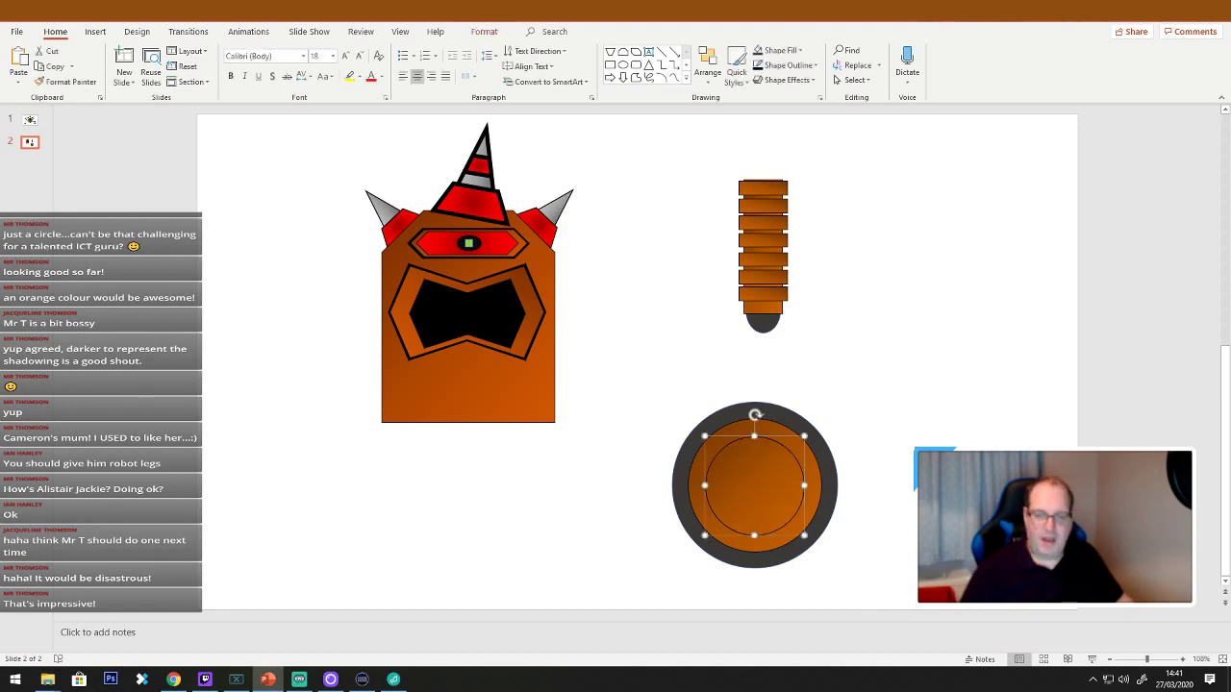
left_click(906, 541)
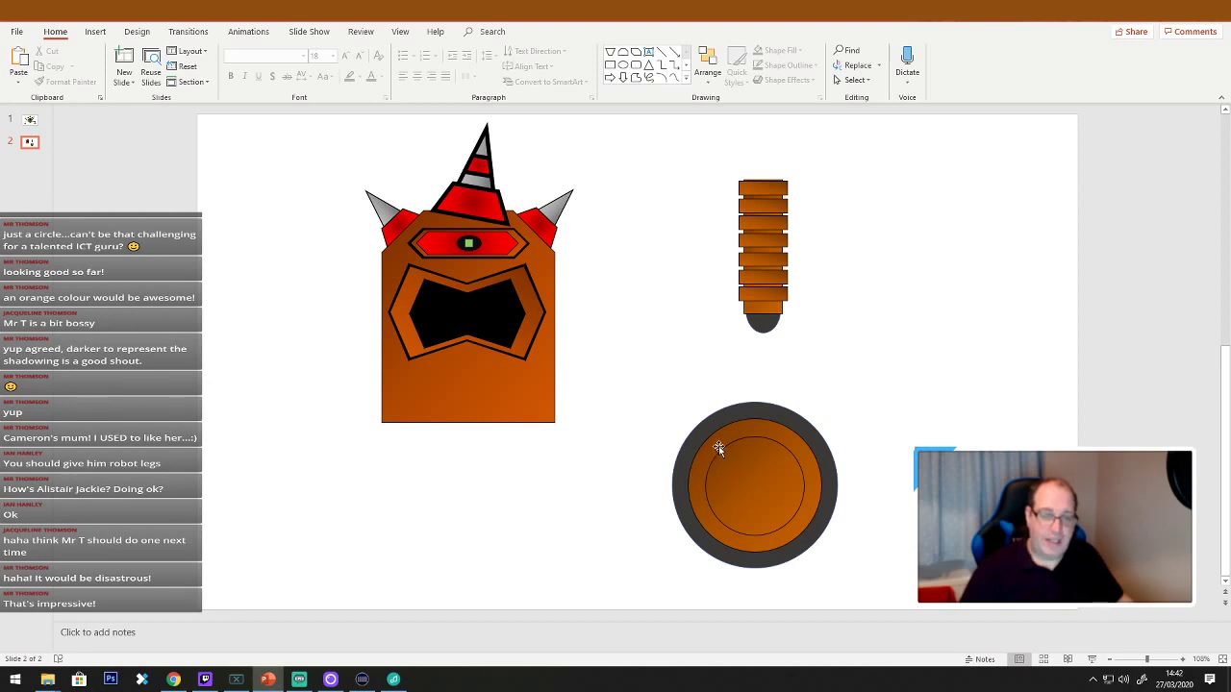
left_click(755, 483)
left_click_drag(752, 416, 833, 437)
left_click_drag(855, 481, 821, 503)
key("Escape")
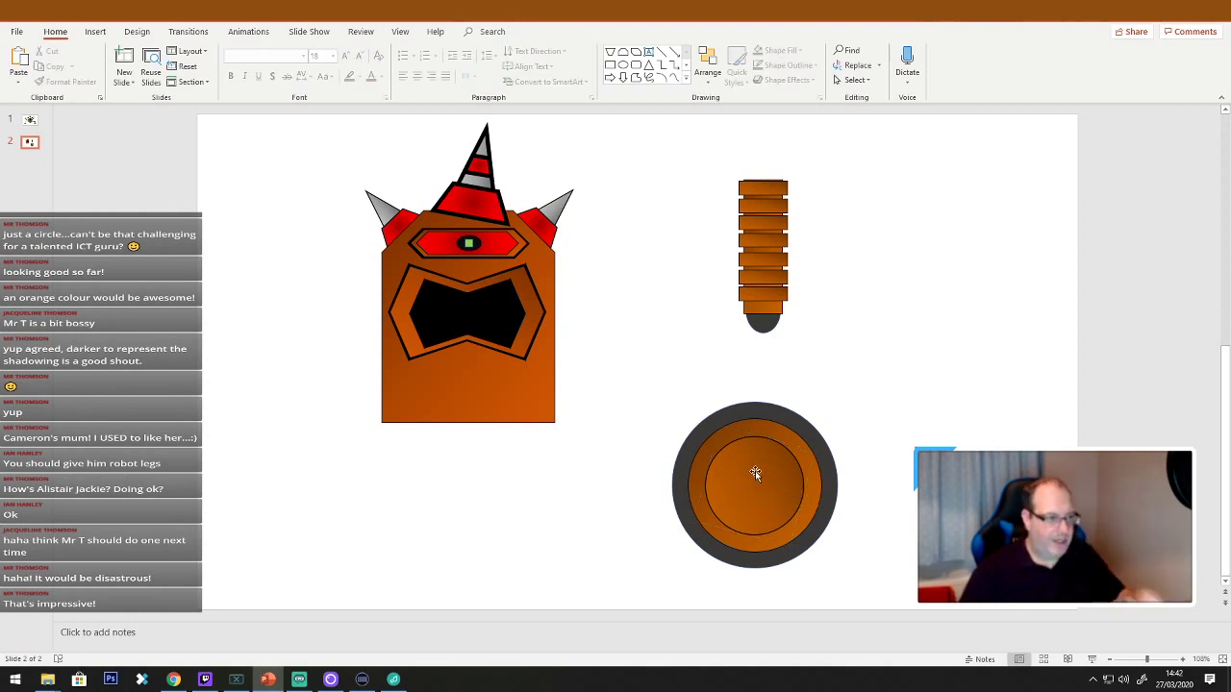
Rotate the inner orange disc back upright so its gradient lines up with the surrounding ring.
scroll(895, 512, "up", 10)
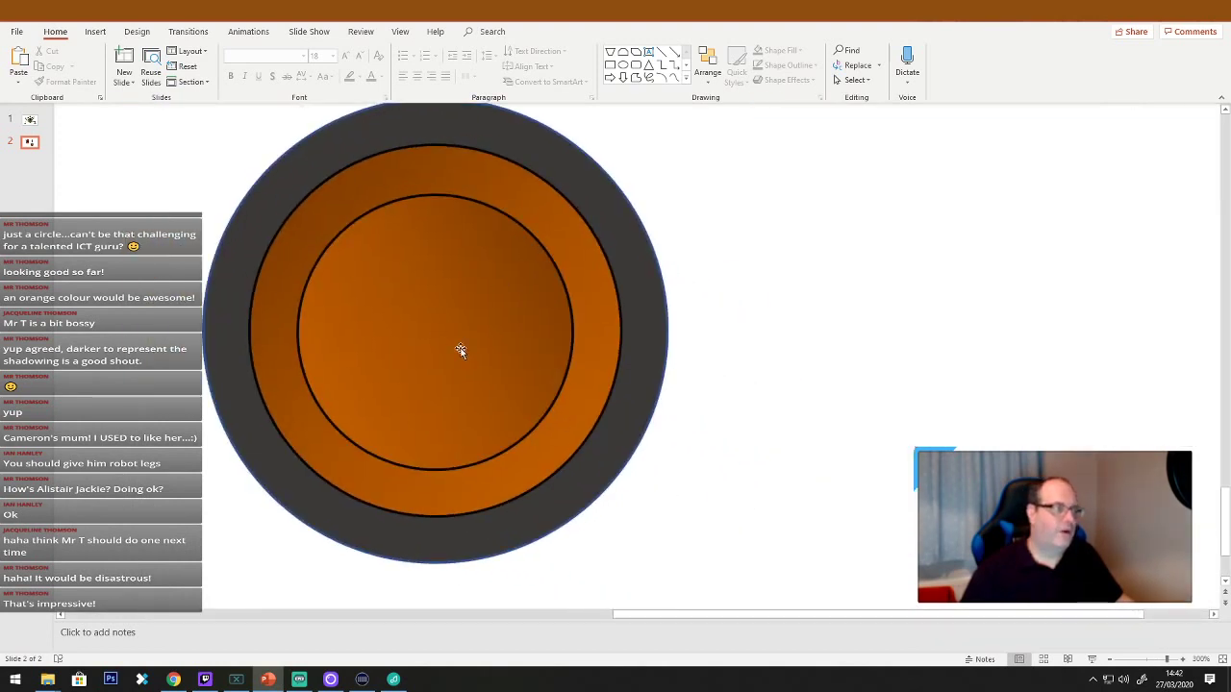
left_click(462, 276)
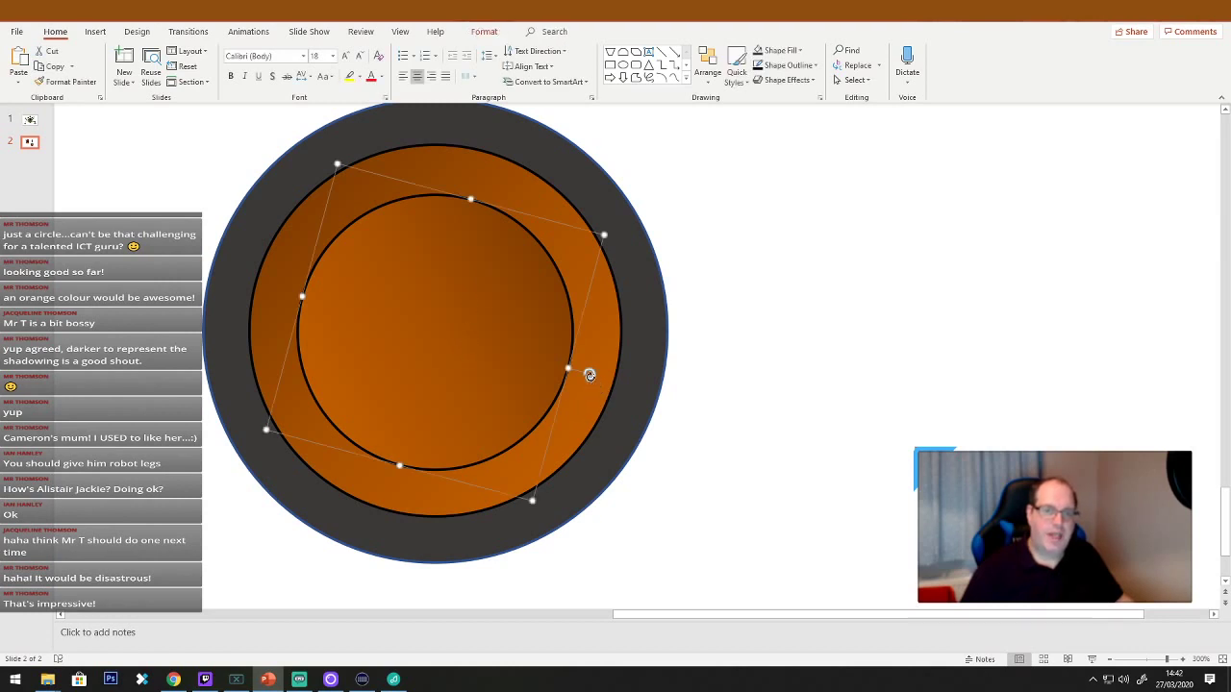
key("Delete")
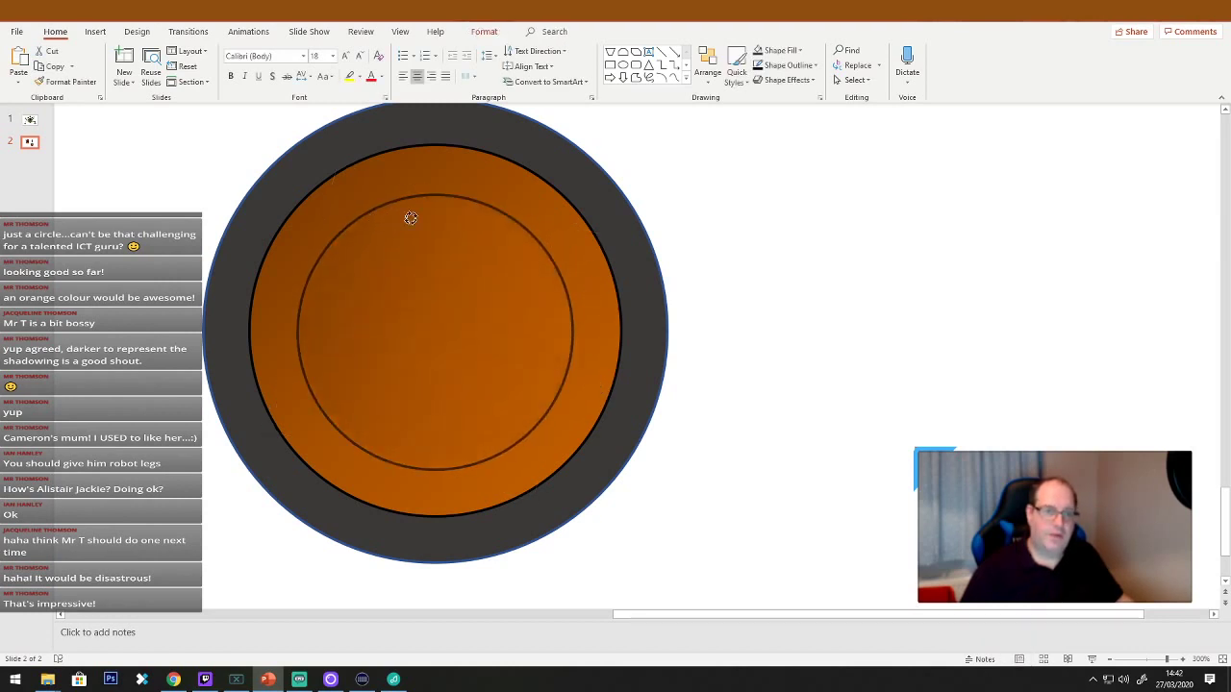
left_click(446, 227)
left_click(791, 405)
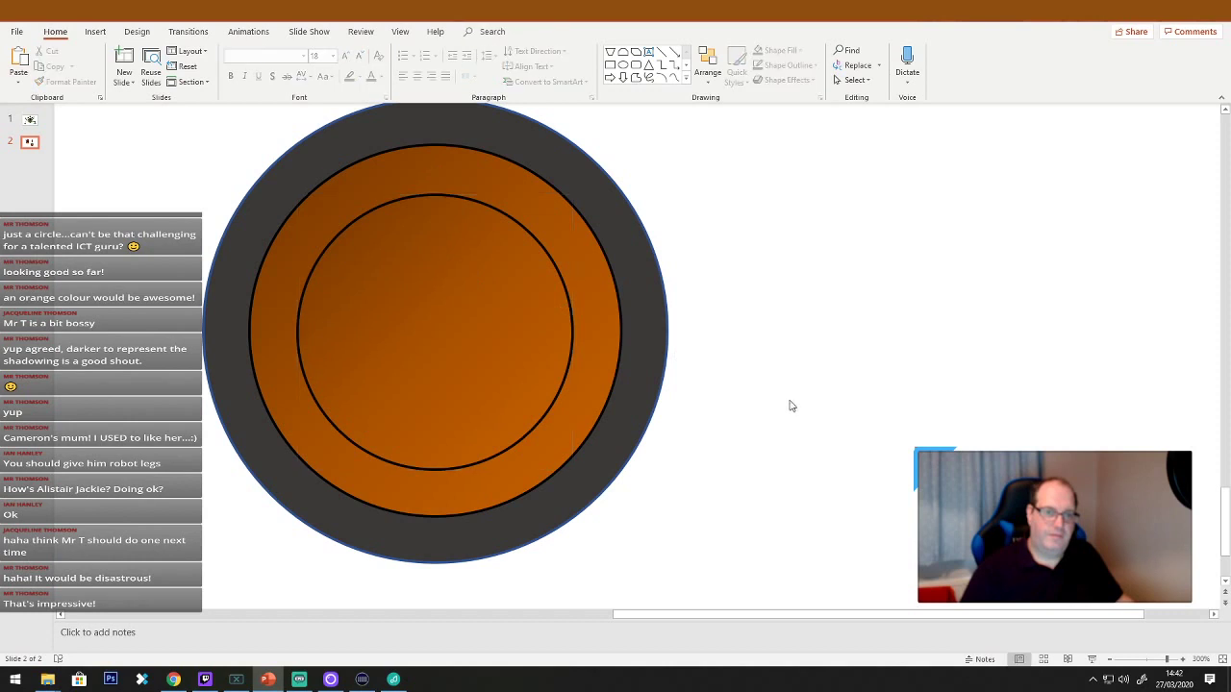
Rotate the inner orange disc about a third of a turn clockwise so its shading contrasts with the surrounding ring.
left_click(351, 334)
left_click_drag(435, 171, 571, 414)
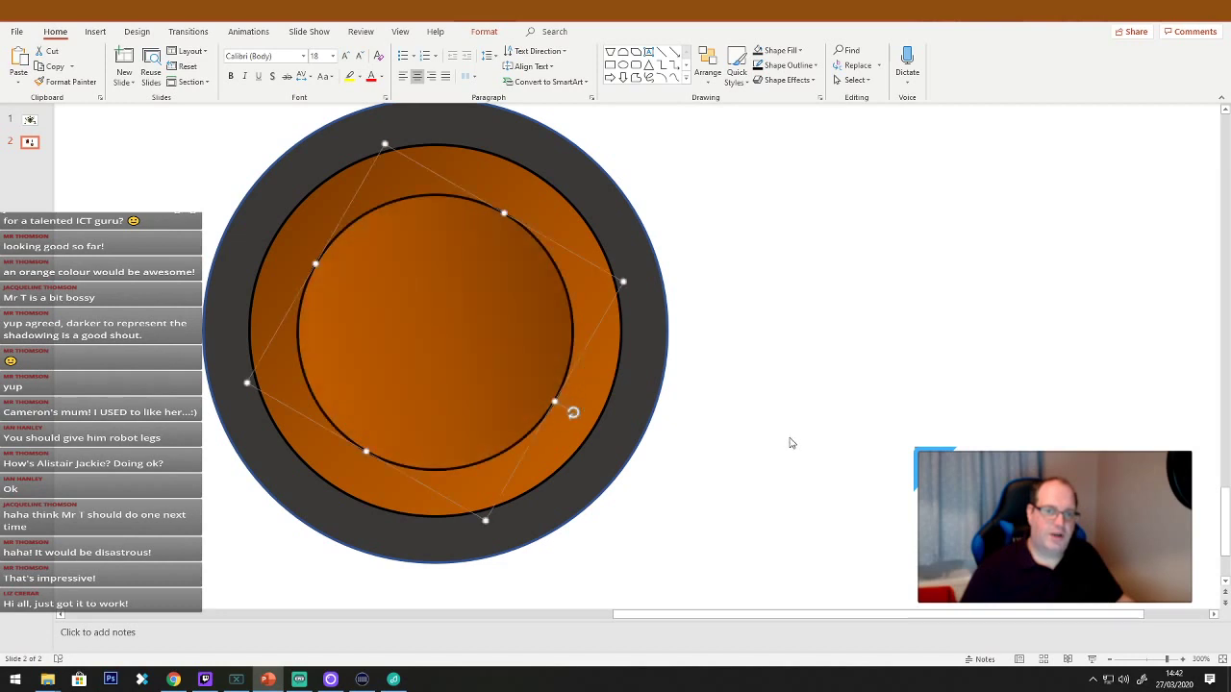
scroll(790, 442, "down", 4, "ctrl")
key("Escape")
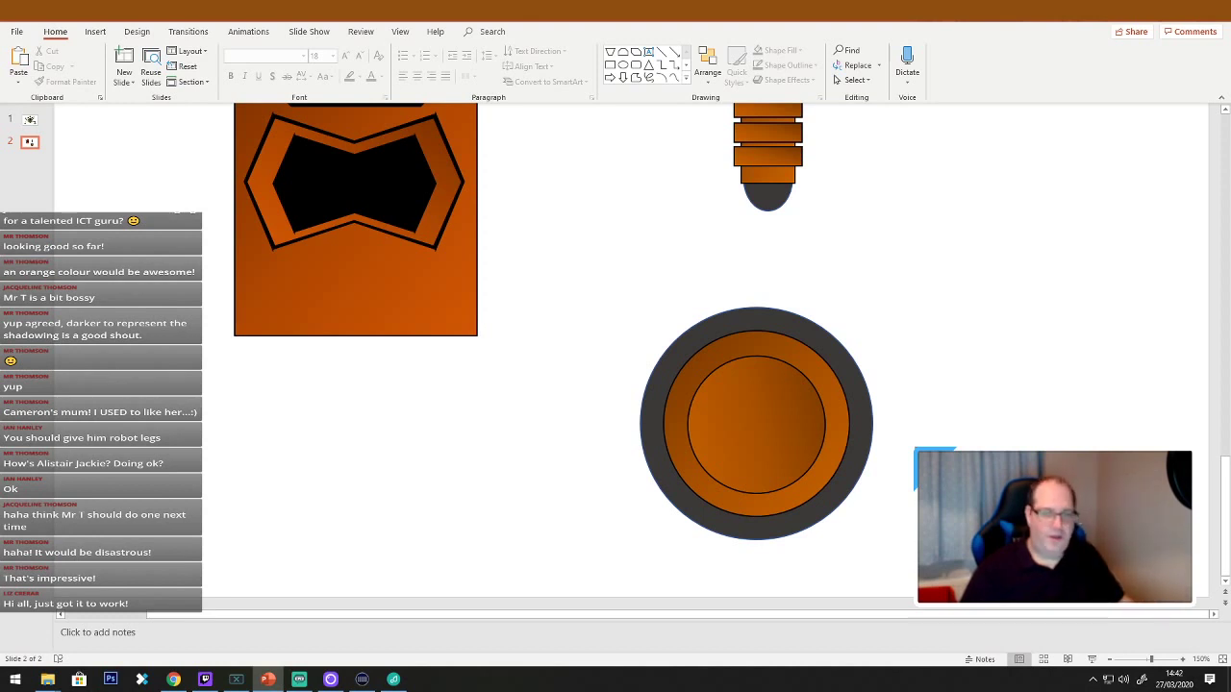
left_click(839, 494)
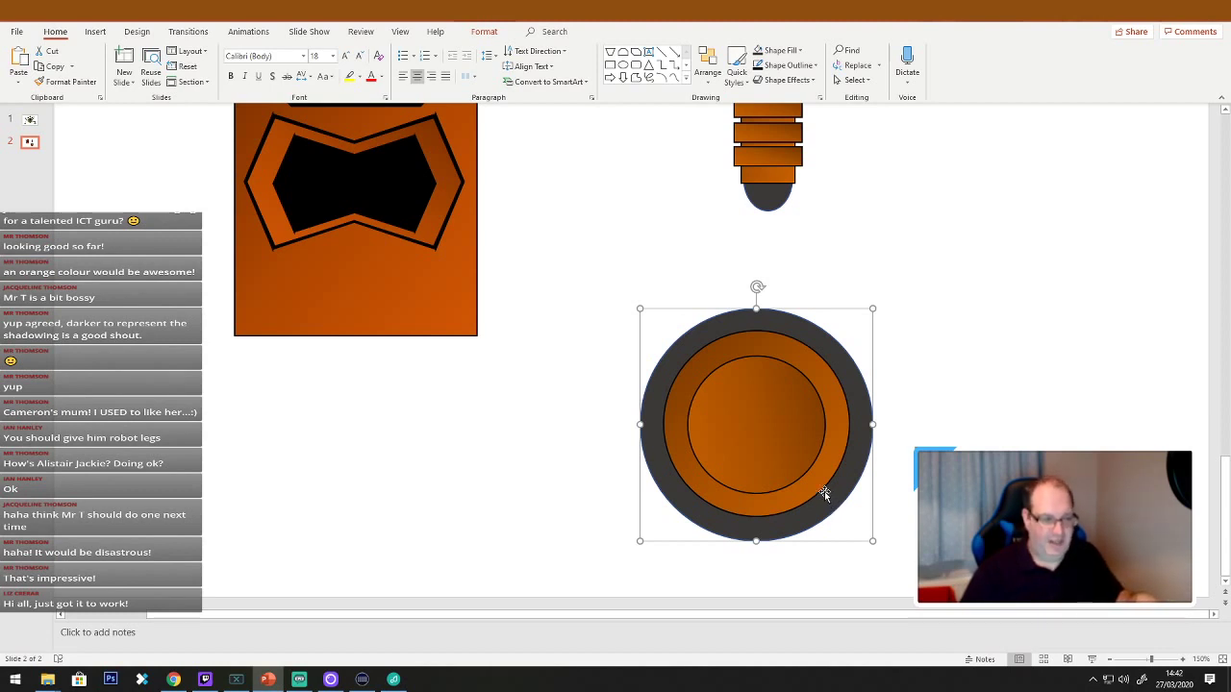
key("Escape")
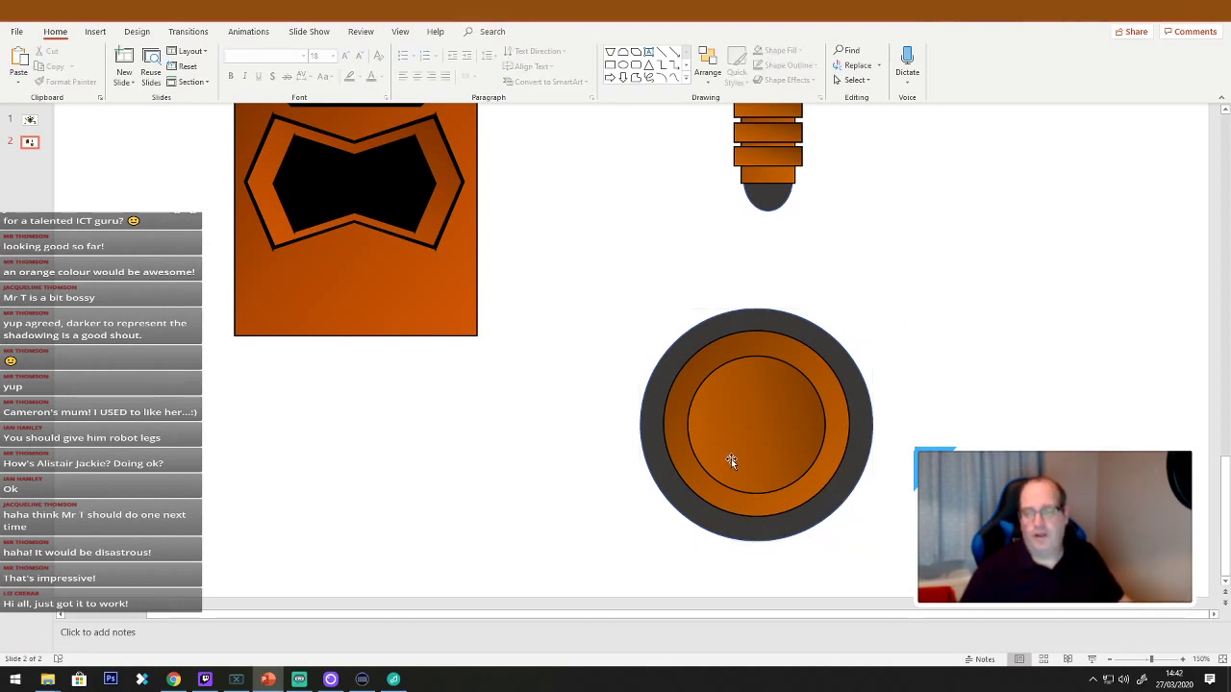
Fill the wheel's outer tyre circle with a darker, near-black shade.
left_click(748, 312)
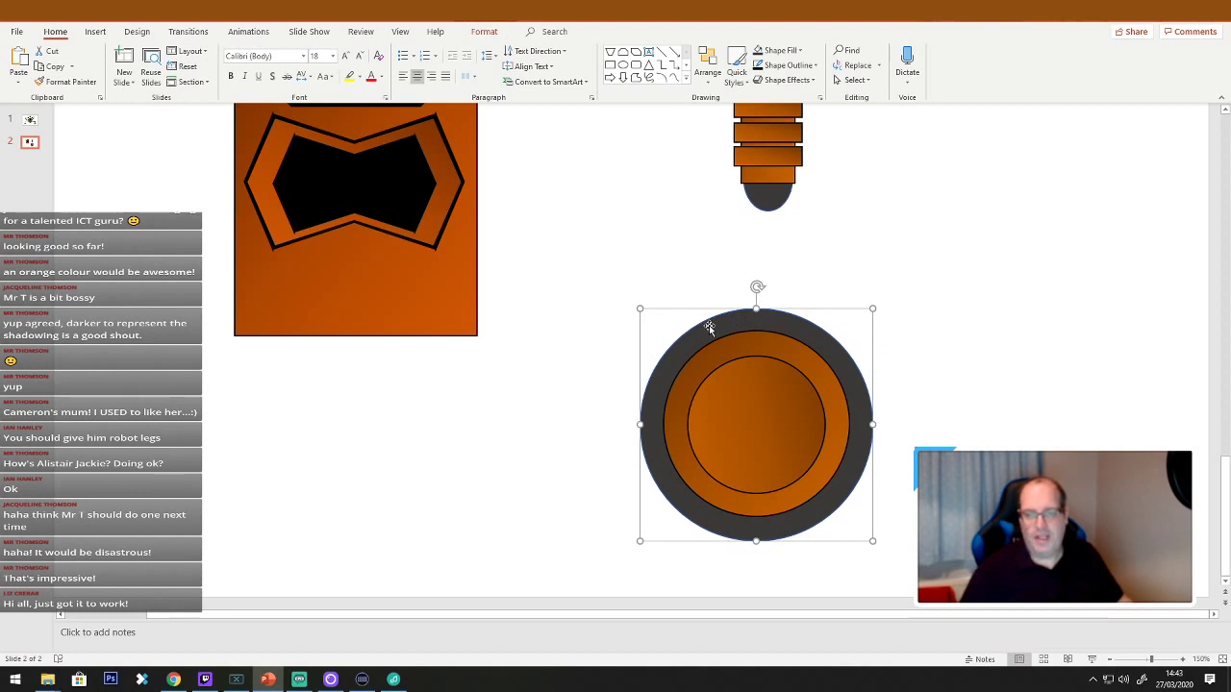
right_click(711, 332)
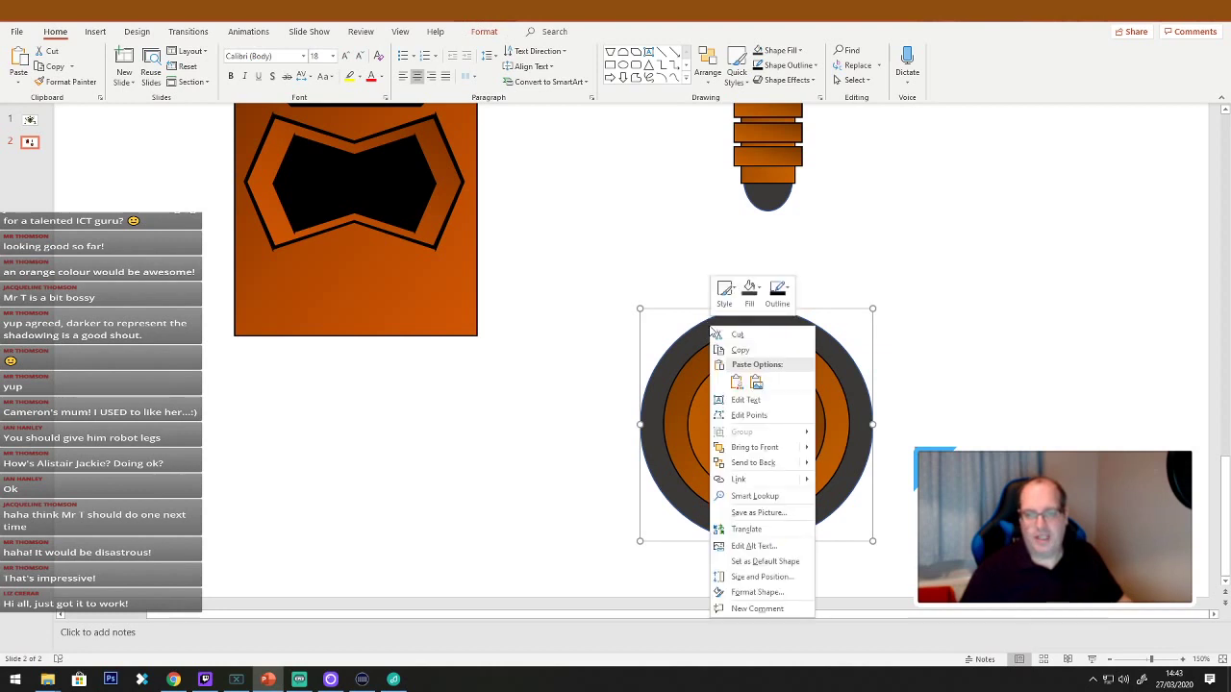
left_click(758, 294)
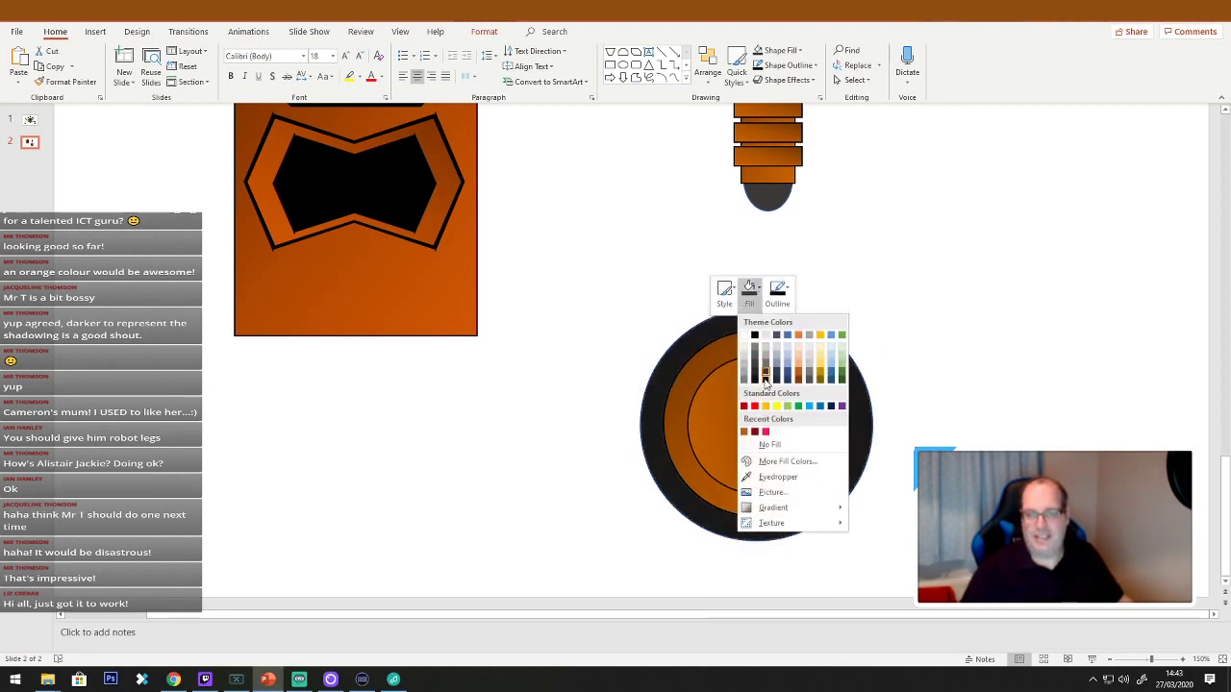
left_click(754, 335)
left_click(985, 439)
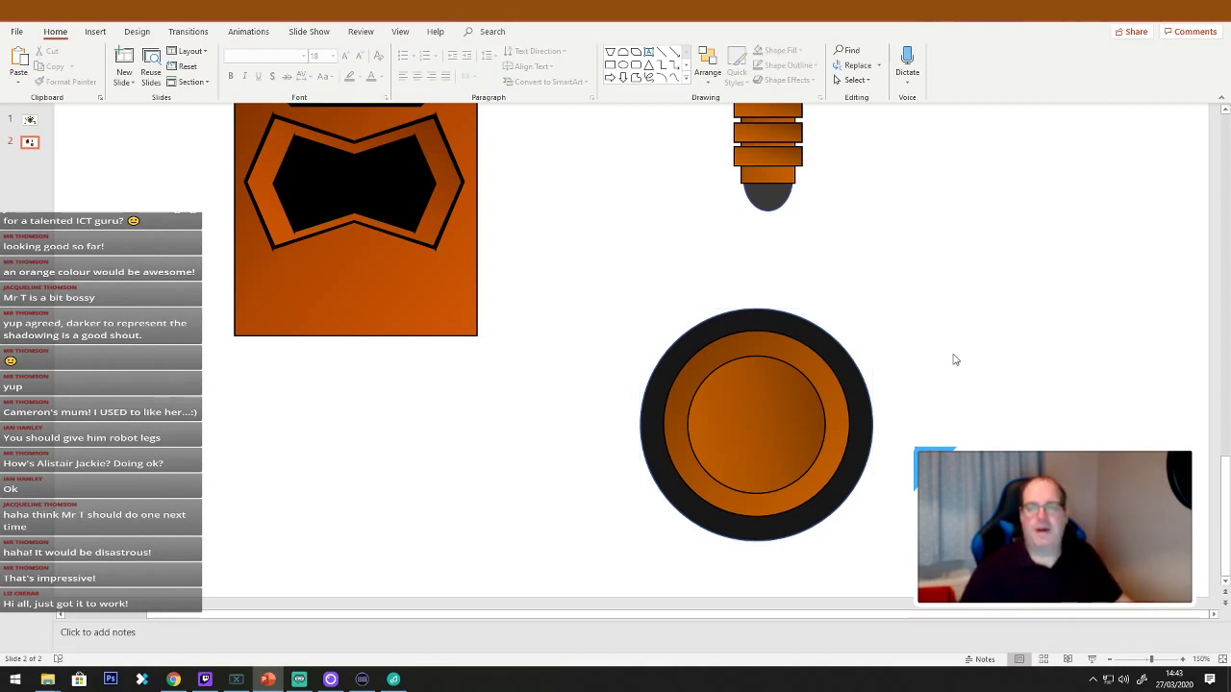
Bring the segmented leg to the front and place it over the wheel, with its rounded grey tip at the hub.
scroll(955, 360, "down", 5)
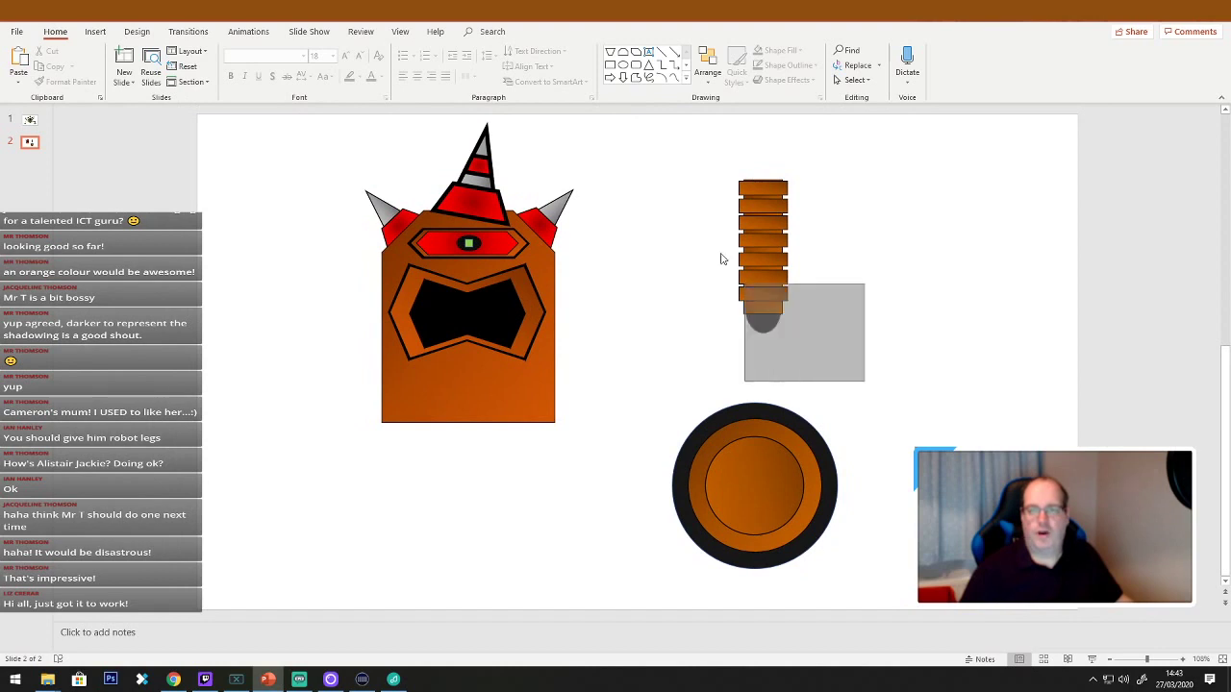
left_click_drag(752, 219, 762, 279)
right_click(772, 303)
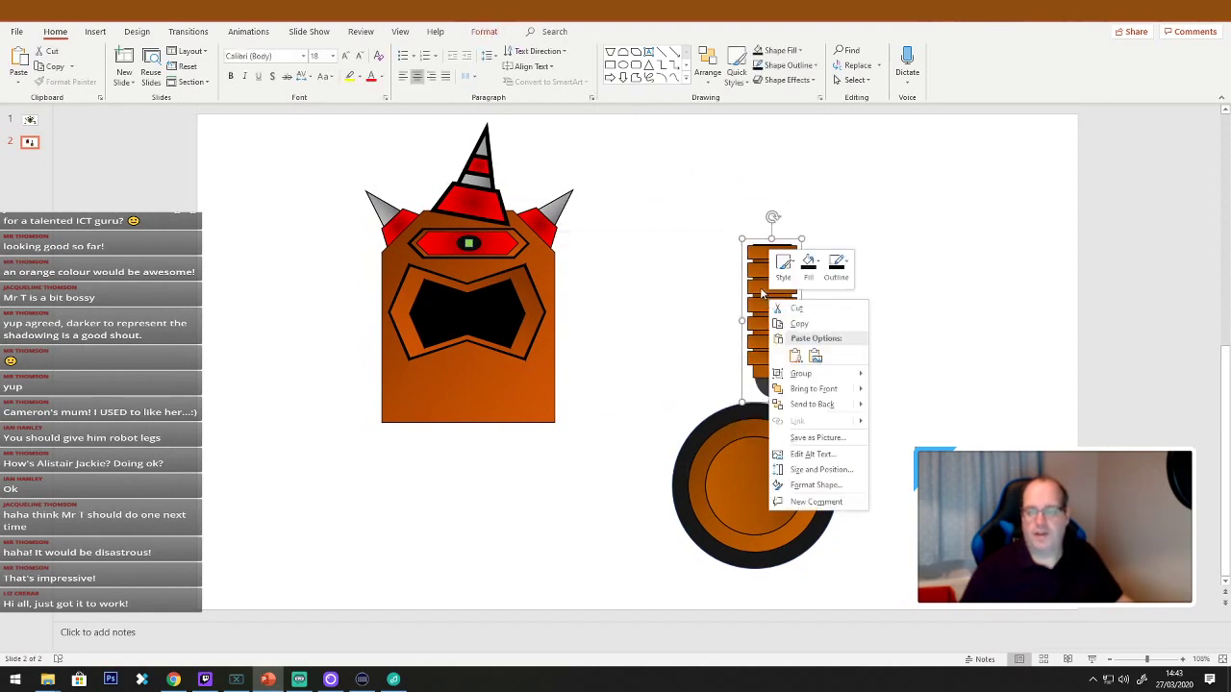
left_click(859, 388)
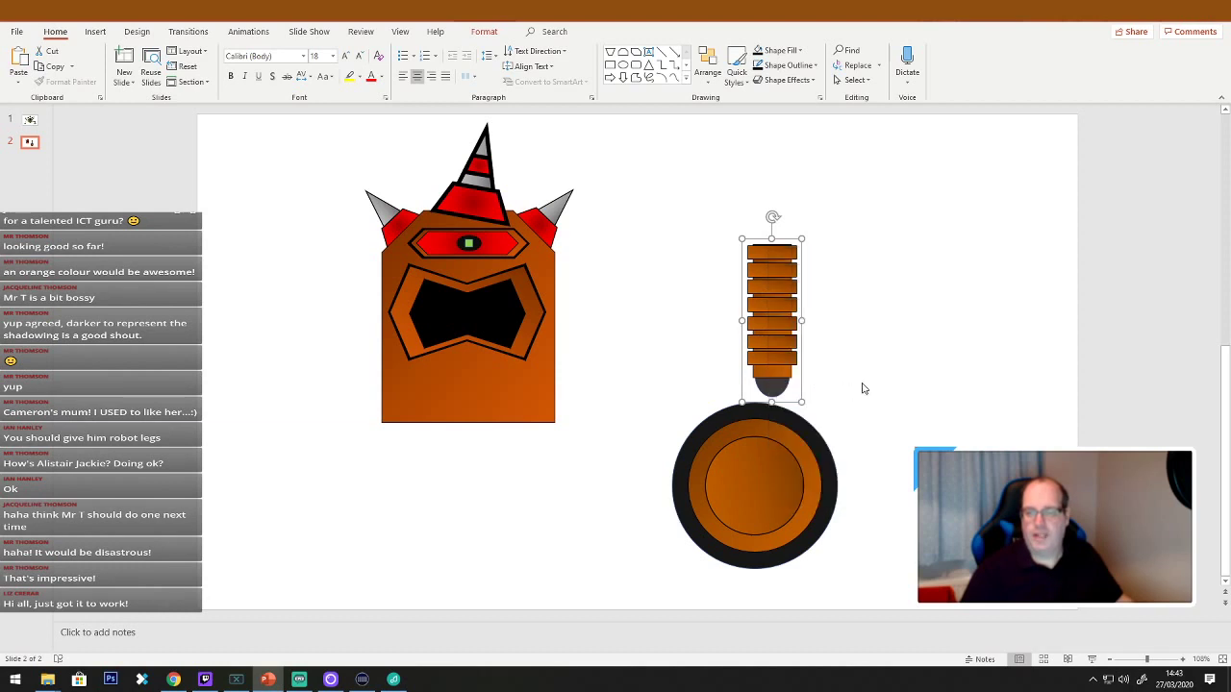
left_click_drag(760, 332, 758, 423)
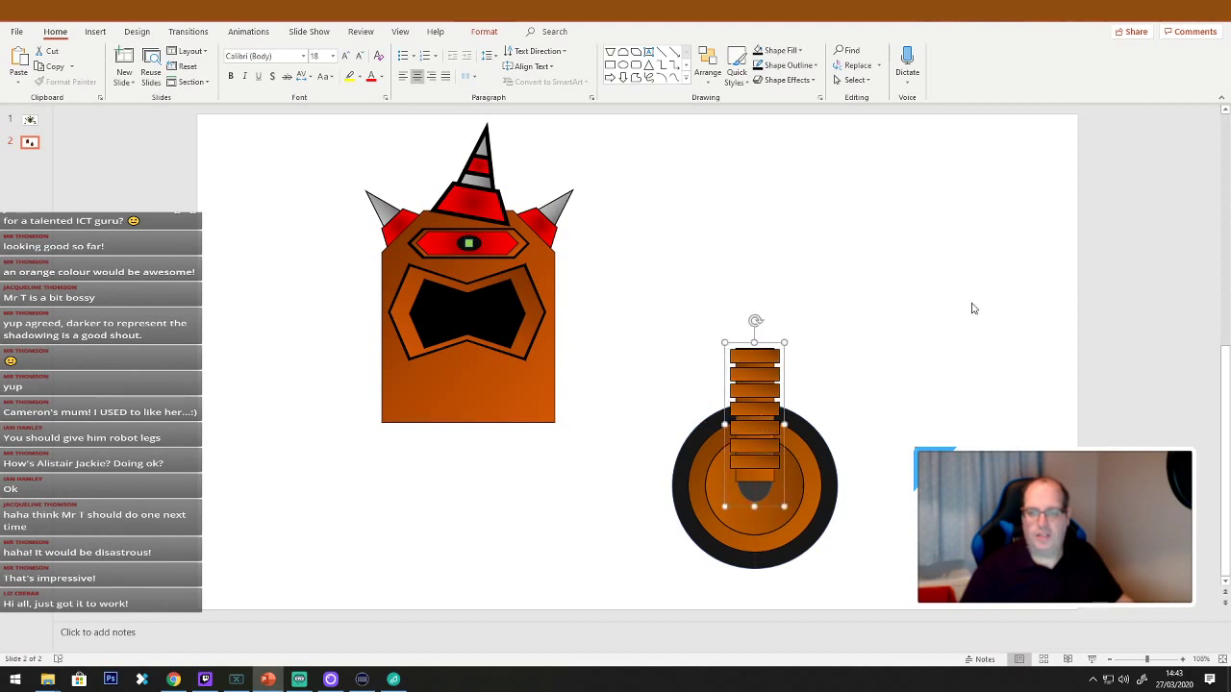
Group the leg with all the wheel circles, then shrink the group to roughly three quarters of its size.
left_click_drag(971, 308, 648, 606)
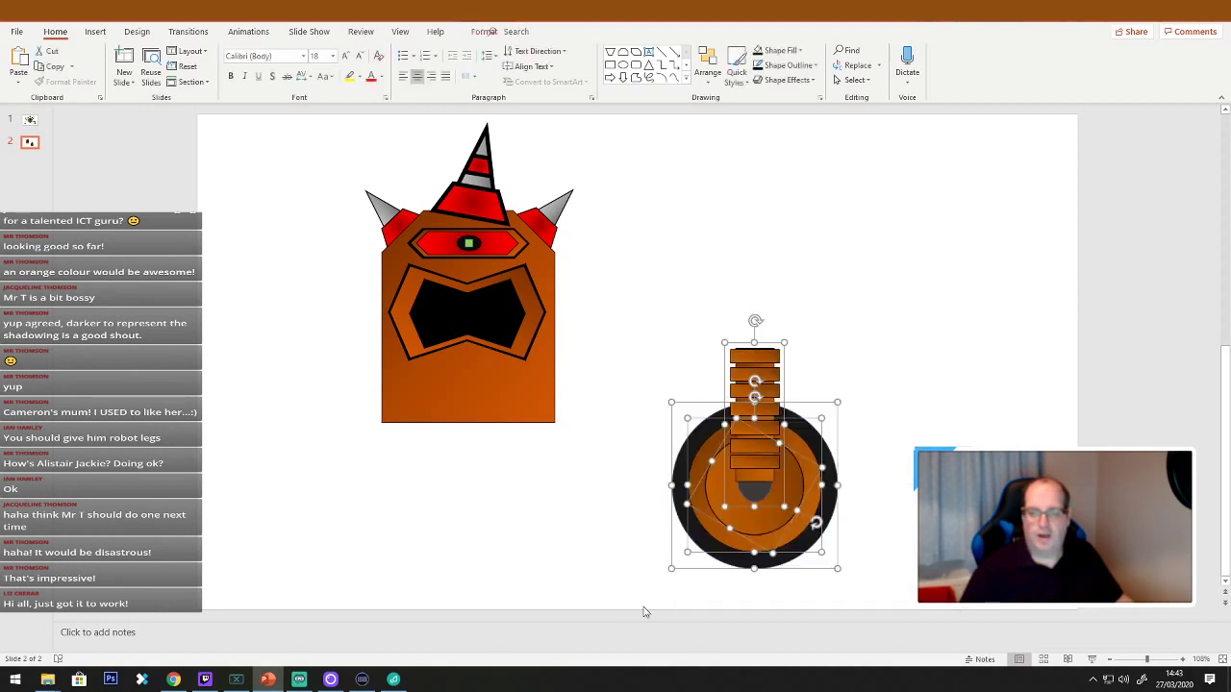
right_click(758, 469)
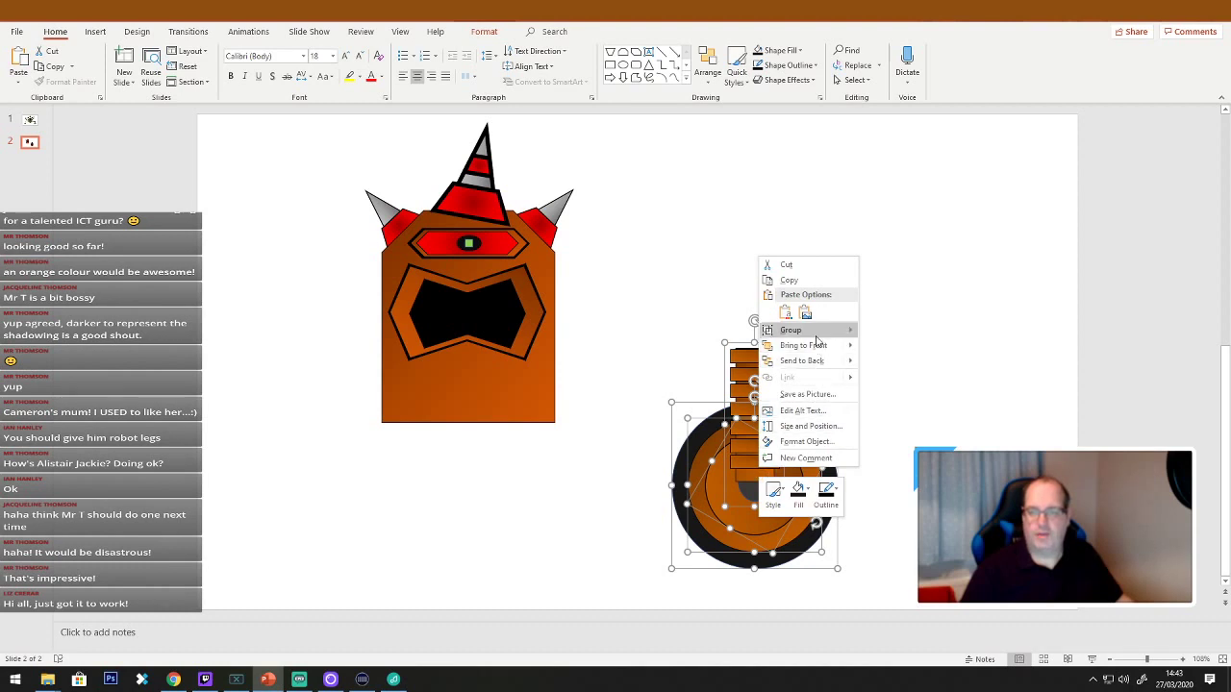
mouse_move(817, 339)
left_click(889, 333)
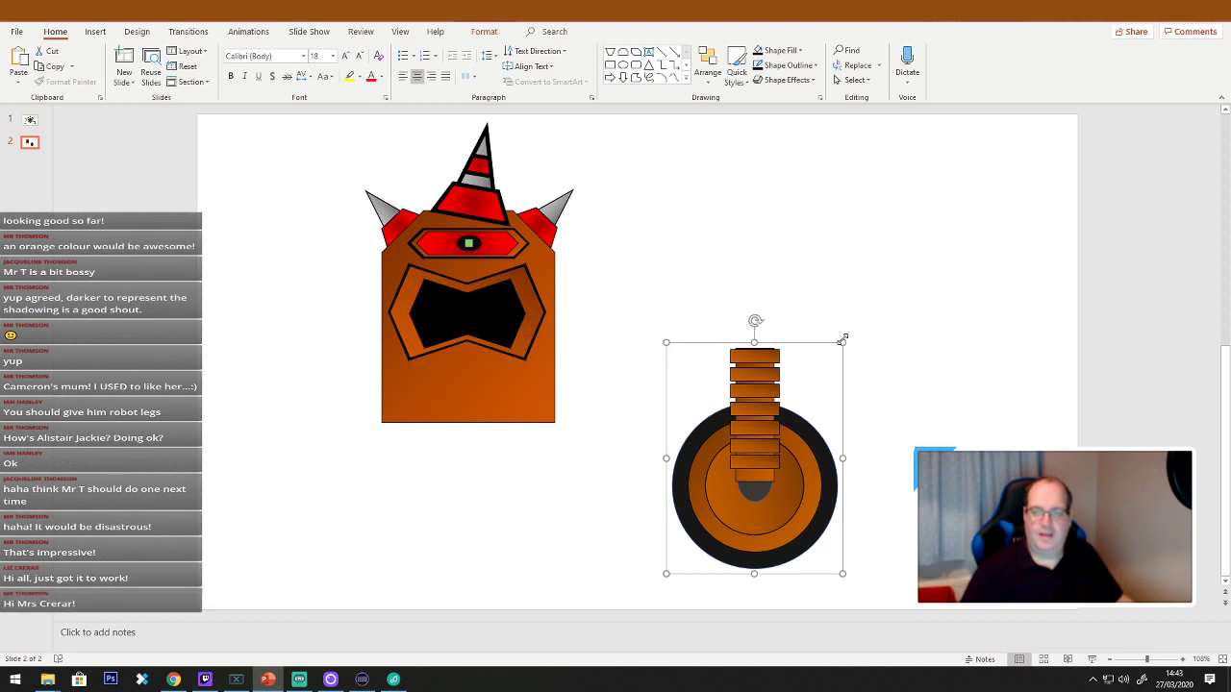
left_click_drag(842, 342, 787, 392)
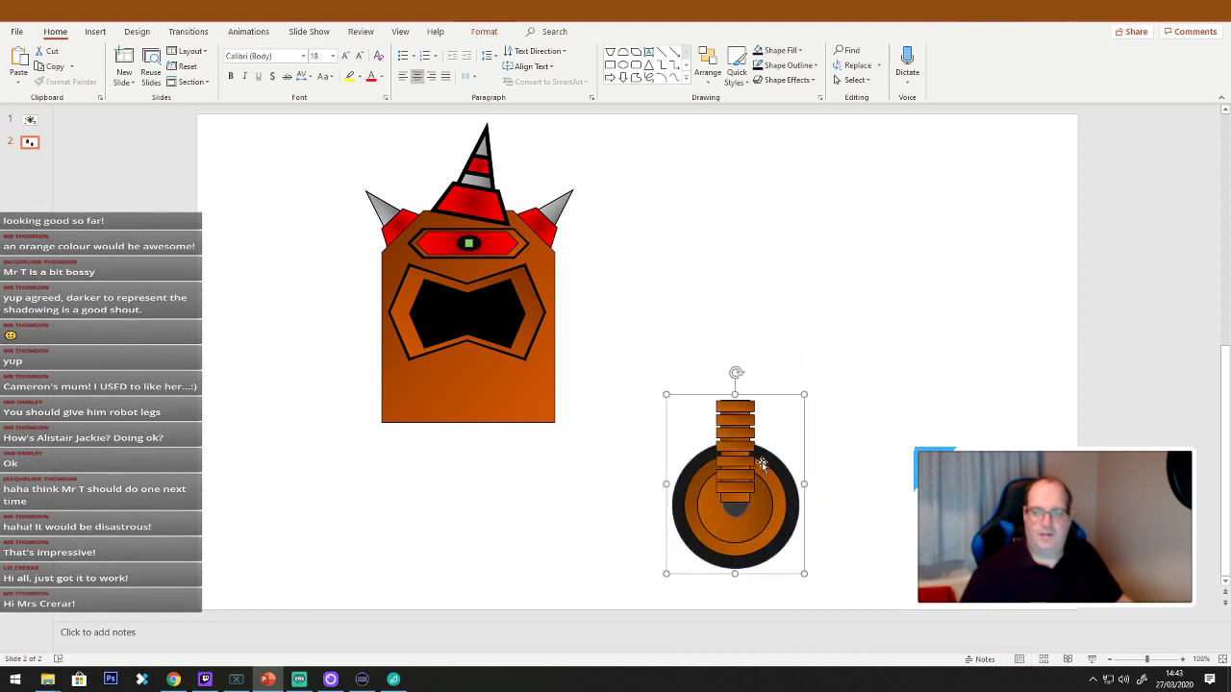
Centre the leg-and-wheel group beneath the robot's body and send it to the back so the leg's upper end is hidden.
left_click_drag(705, 455, 467, 450)
right_click(467, 450)
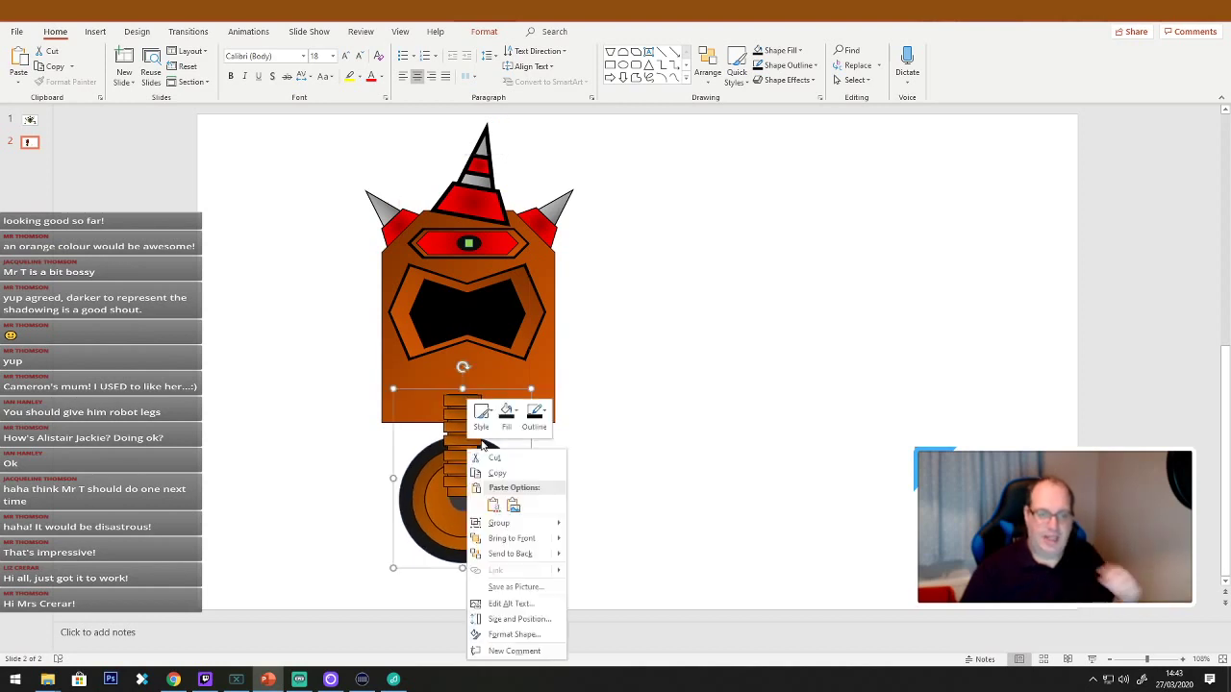
left_click(544, 552)
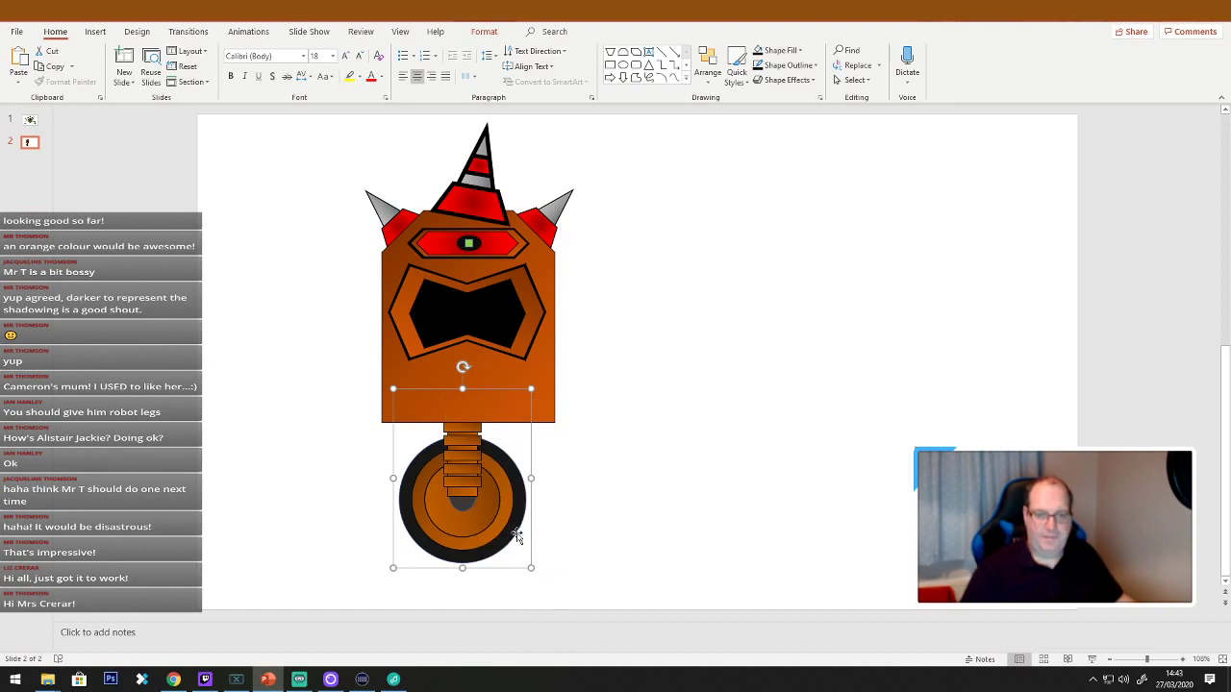
right_click(492, 504)
key("Escape")
left_click(659, 513)
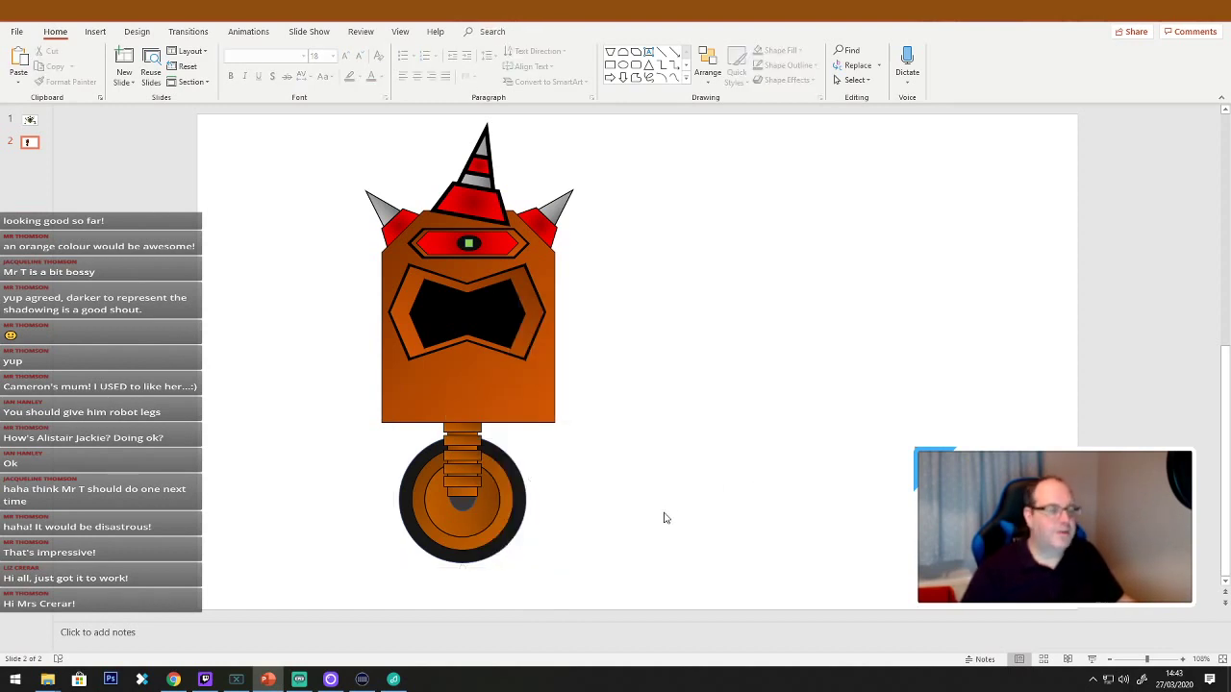
Select all the segments of the robot's central horn and set their outline weight to 3 pt.
left_click(481, 173)
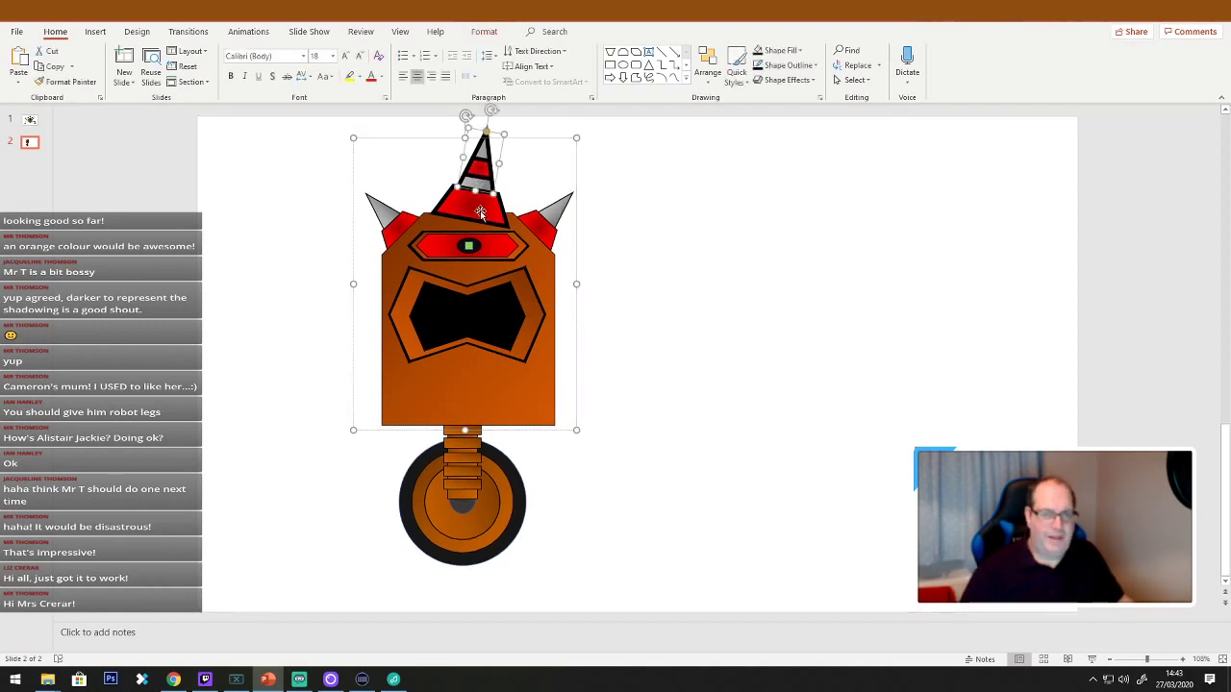
left_click(479, 178)
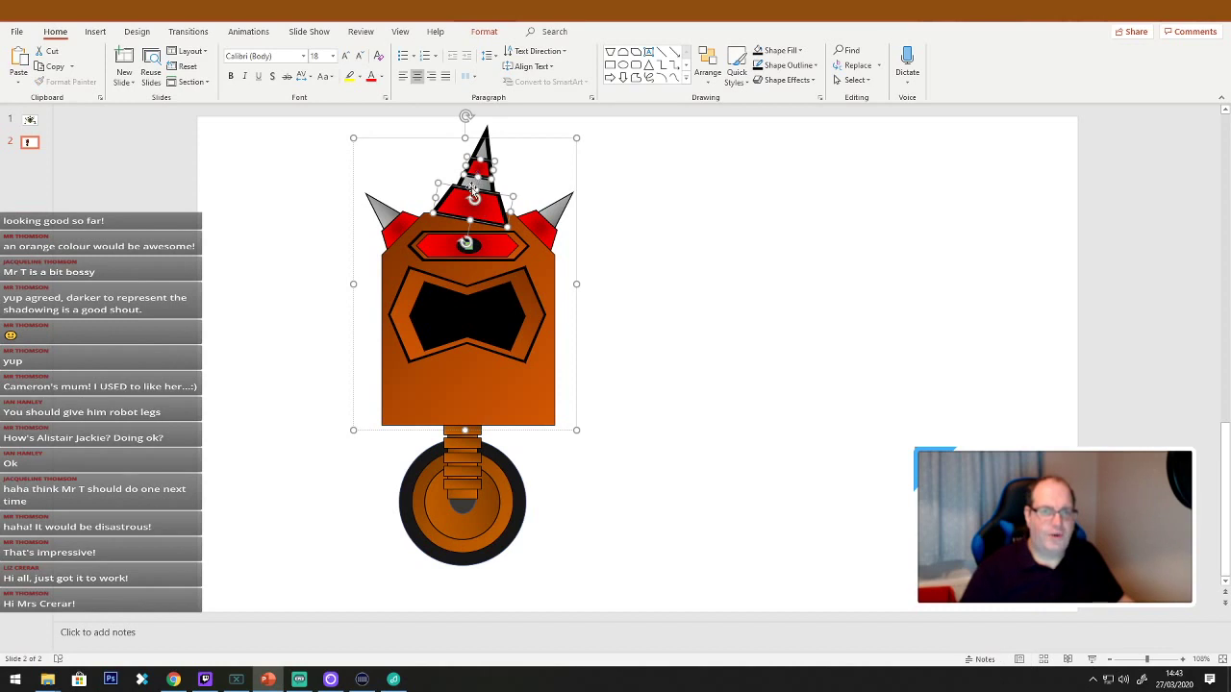
left_click(483, 149, "shift")
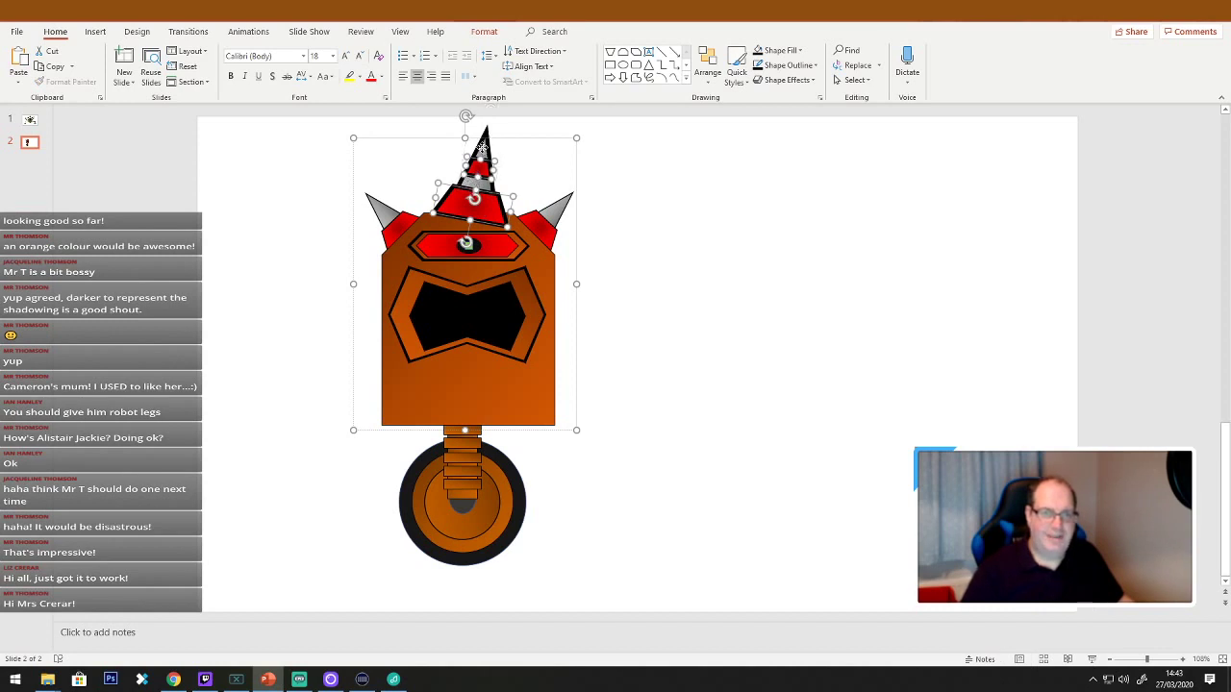
right_click(483, 149)
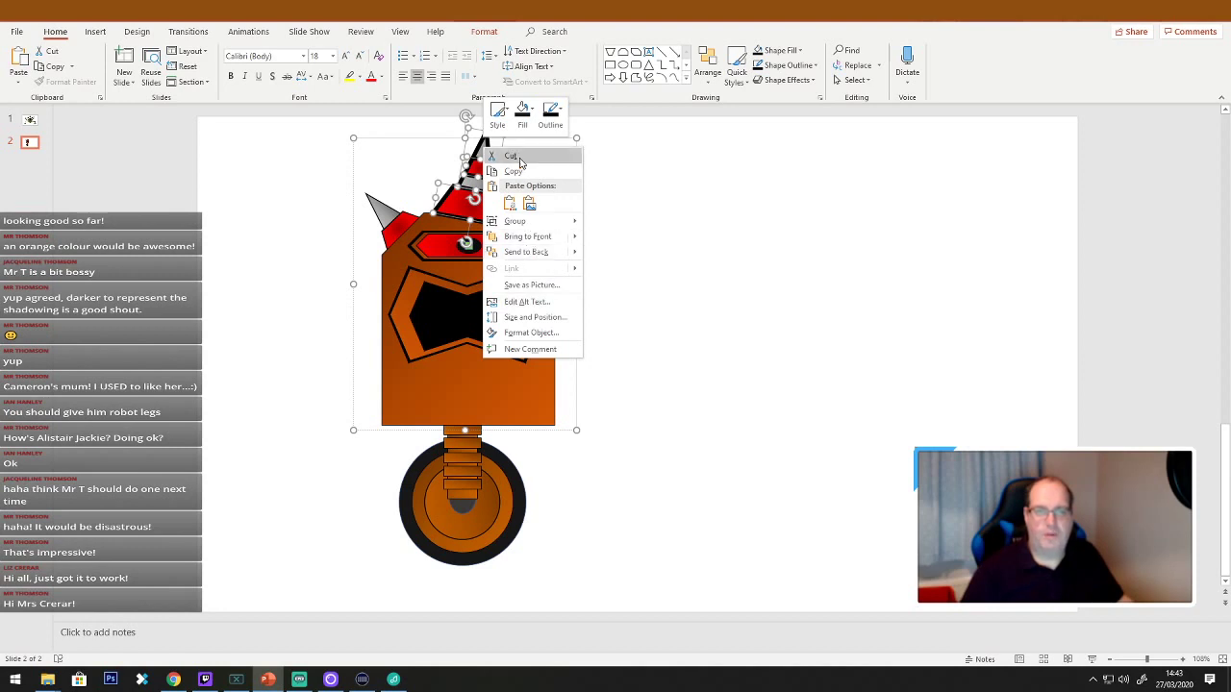
left_click(553, 117)
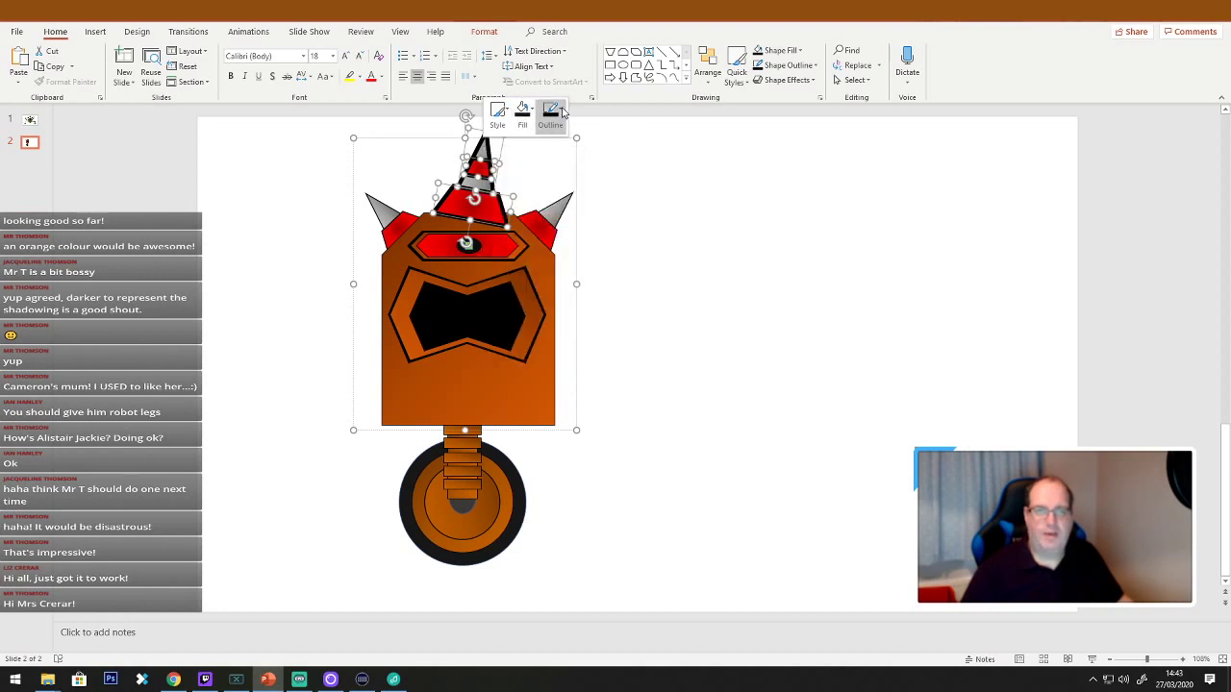
mouse_move(608, 316)
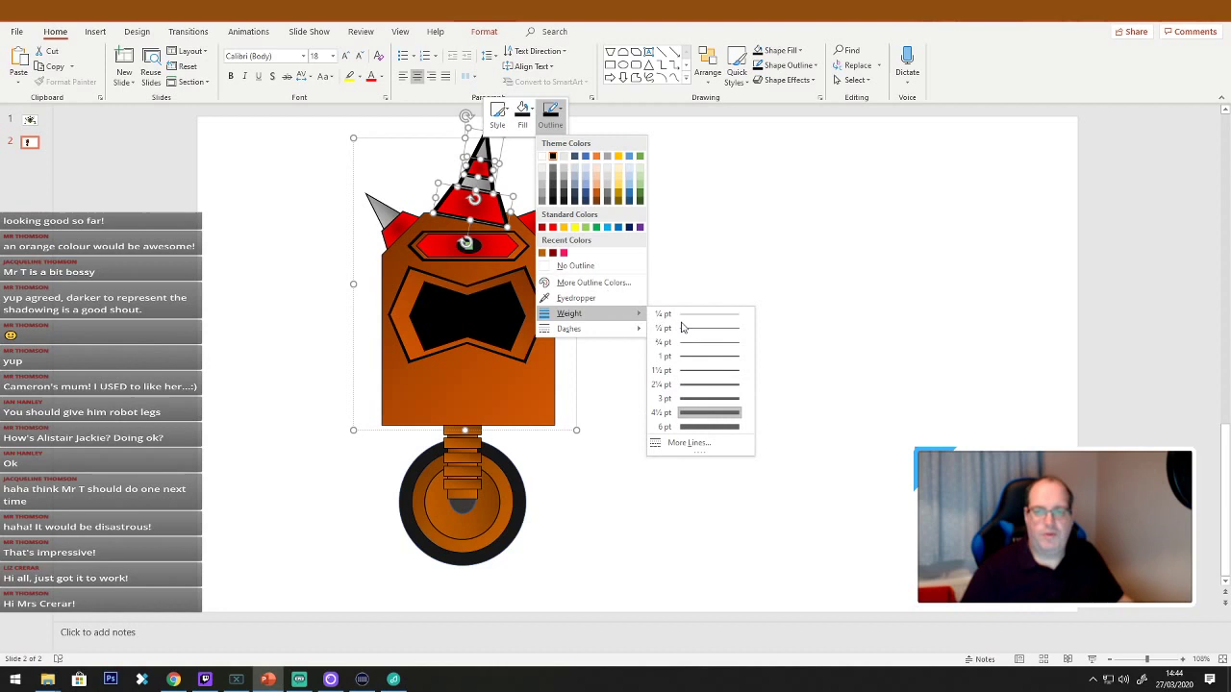
left_click(709, 398)
left_click(797, 395)
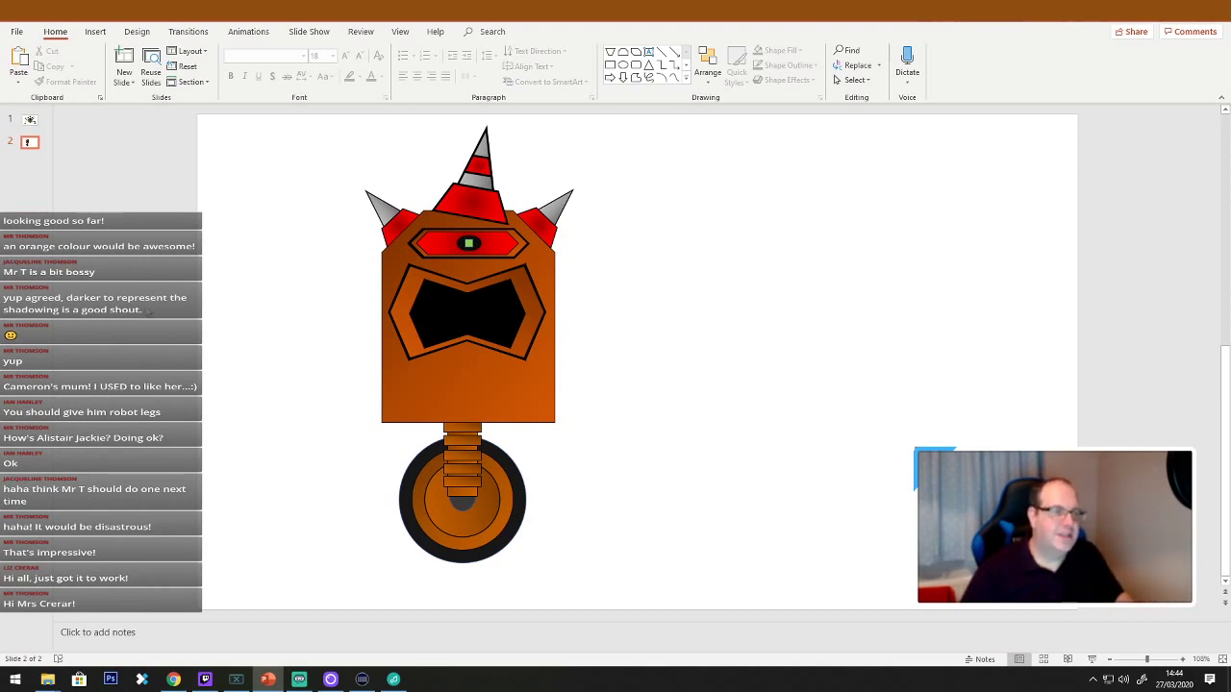
left_click(29, 121)
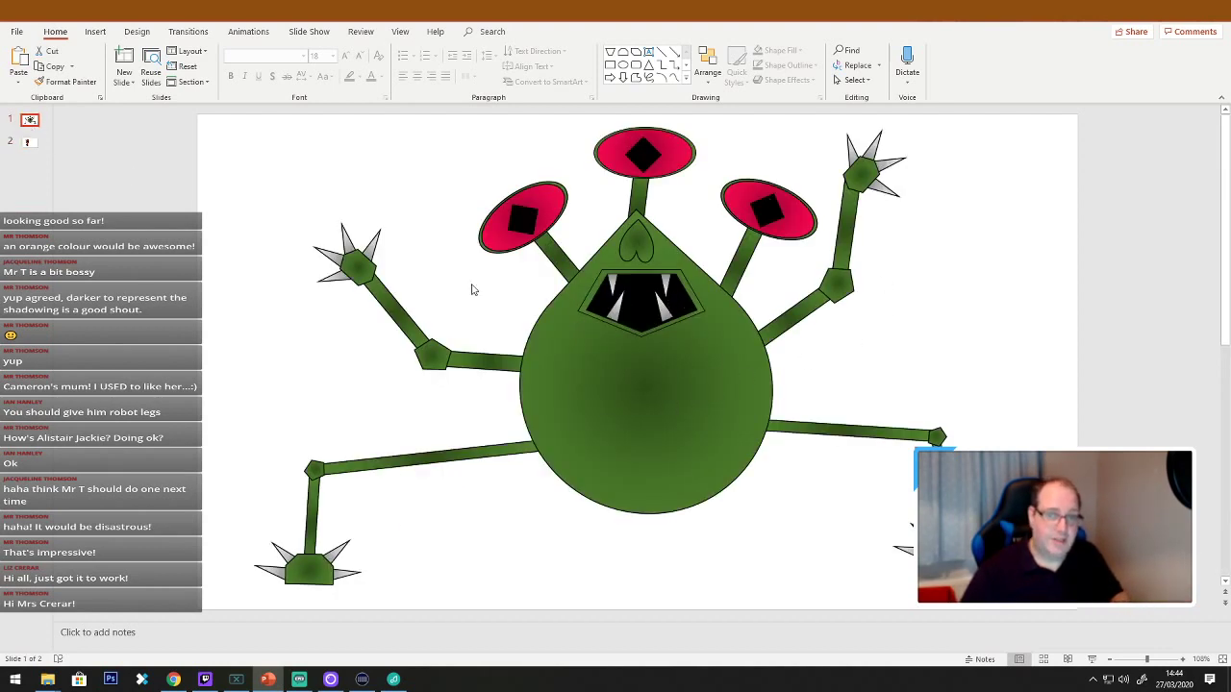
left_click(26, 142)
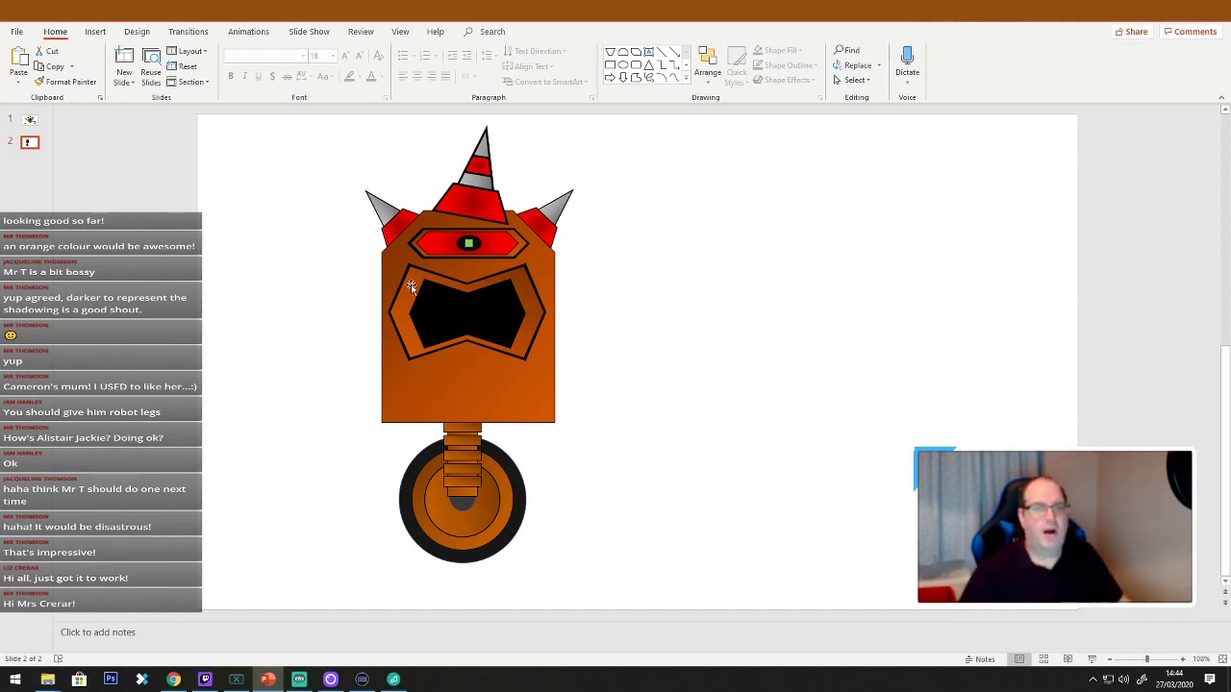
left_click(610, 66)
mouse_move(587, 341)
left_mouse_down()
mouse_move(625, 603)
mouse_move(575, 501)
left_mouse_up()
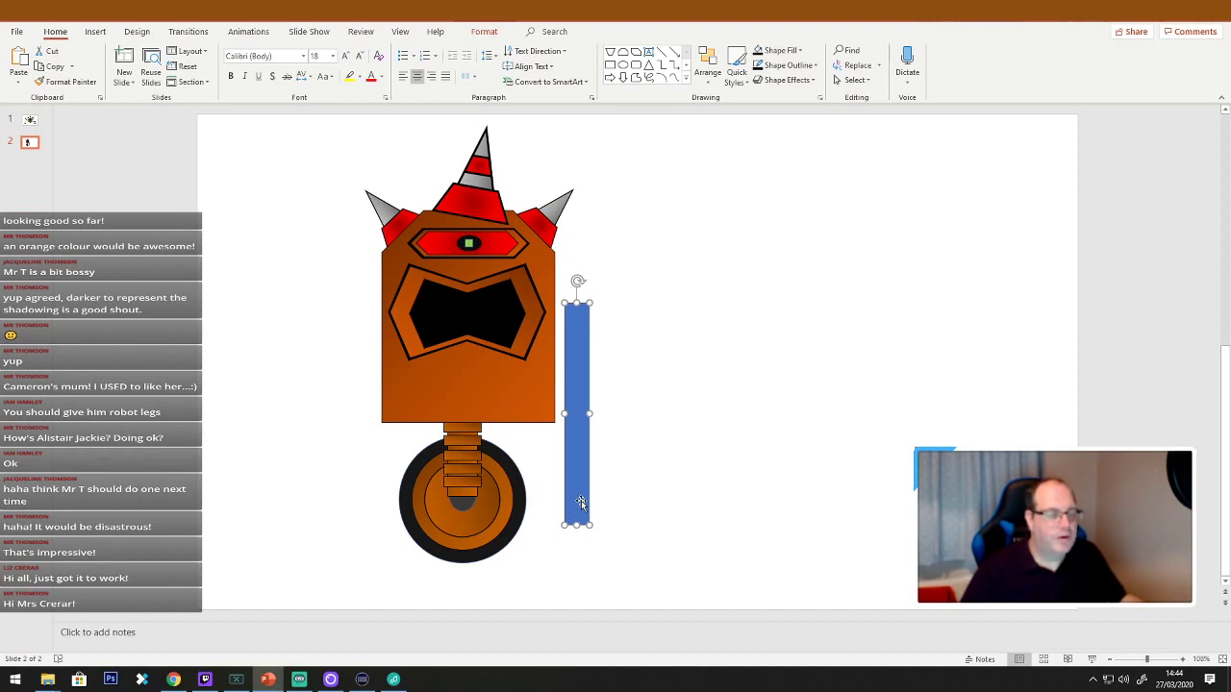
left_click_drag(581, 501, 596, 497)
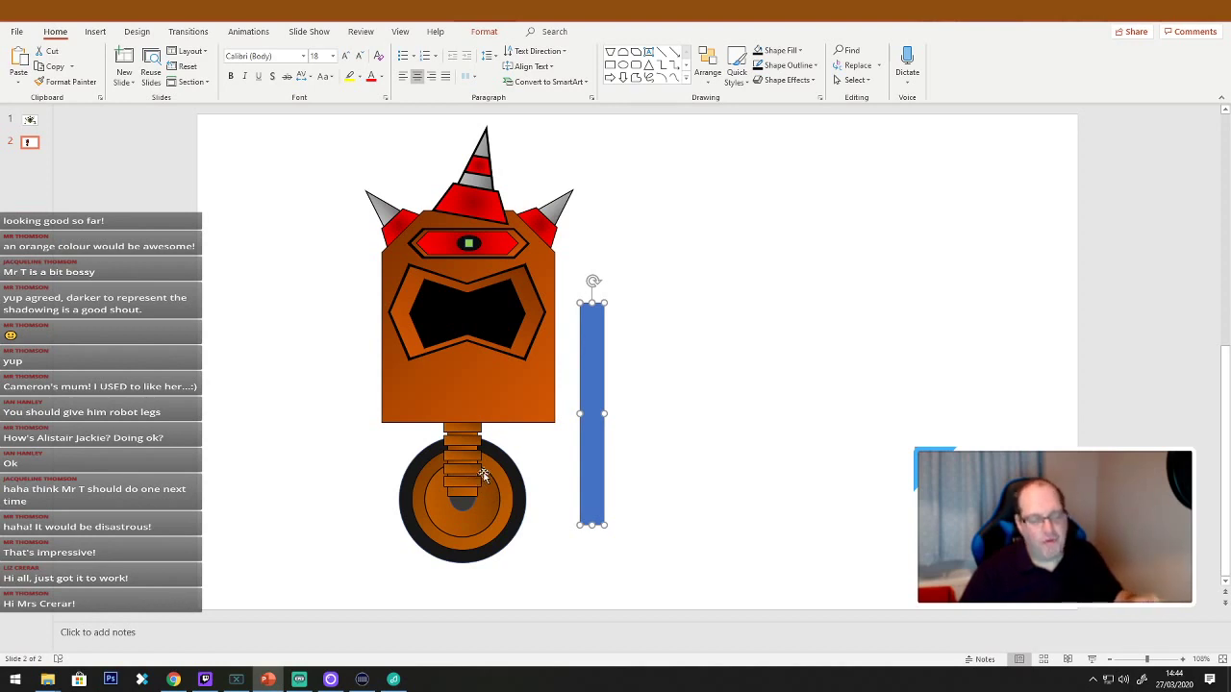
left_click_drag(594, 495, 671, 496)
key("Delete")
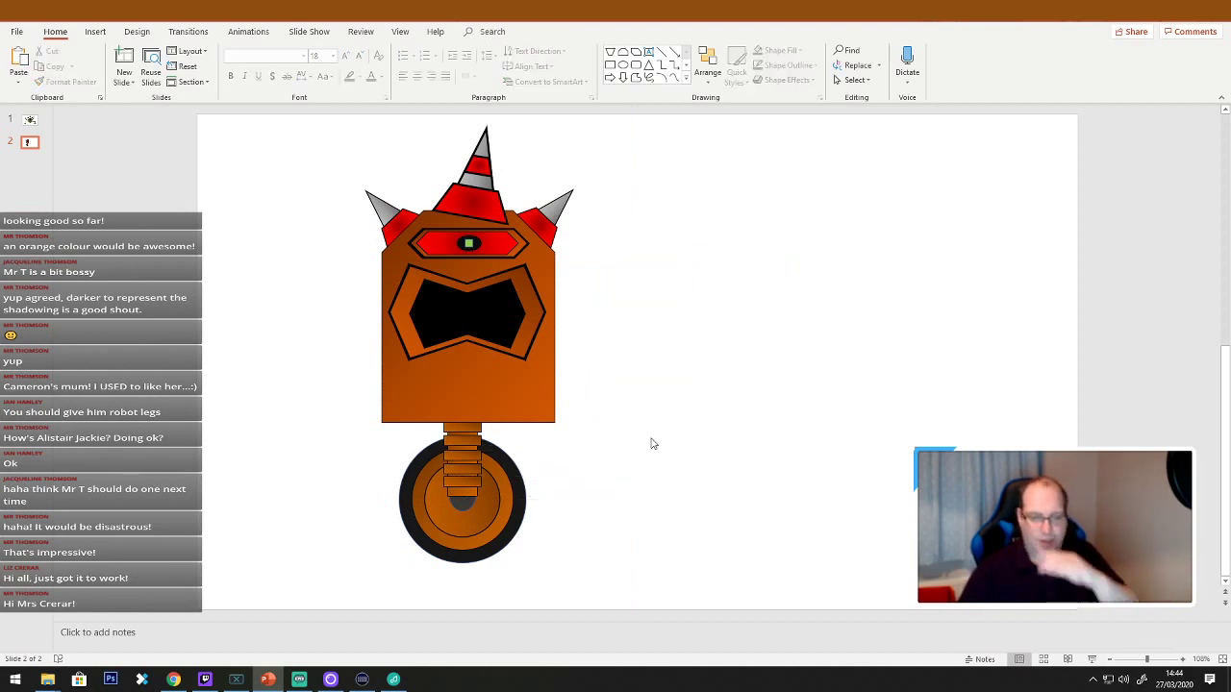
Draw a tall, narrow parallelogram, shorten it, and place it upright against the left side of the robot's body.
left_click(684, 77)
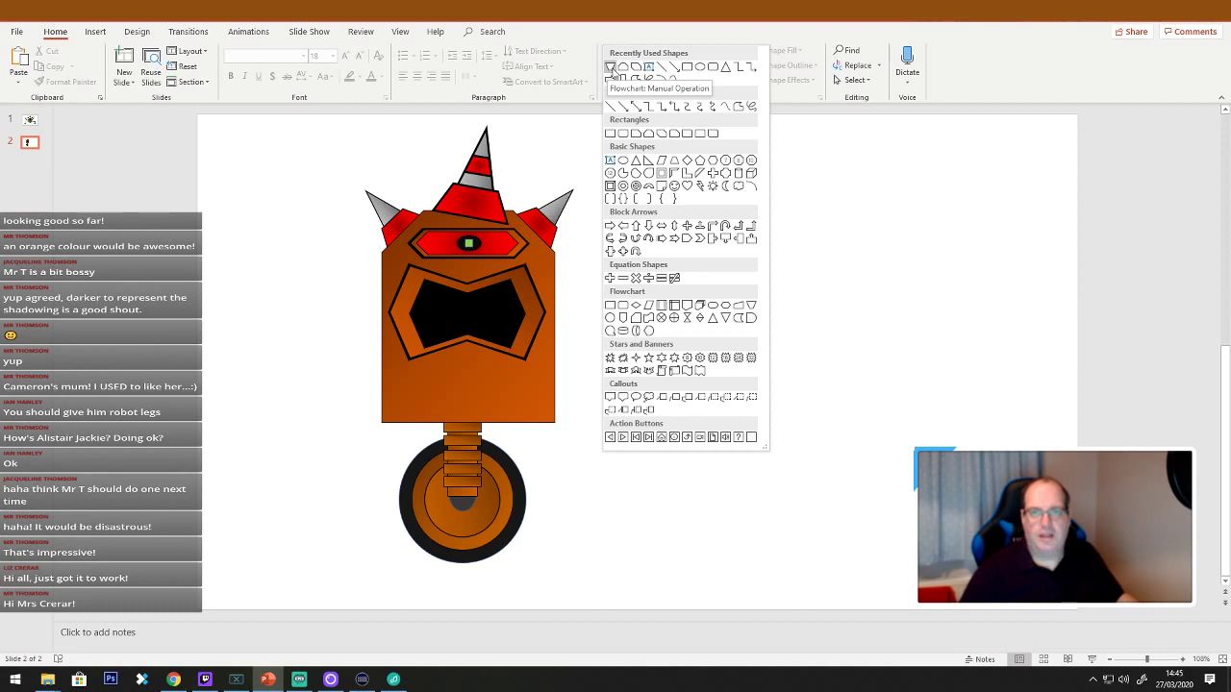
left_click(661, 161)
left_click_drag(631, 225, 694, 481)
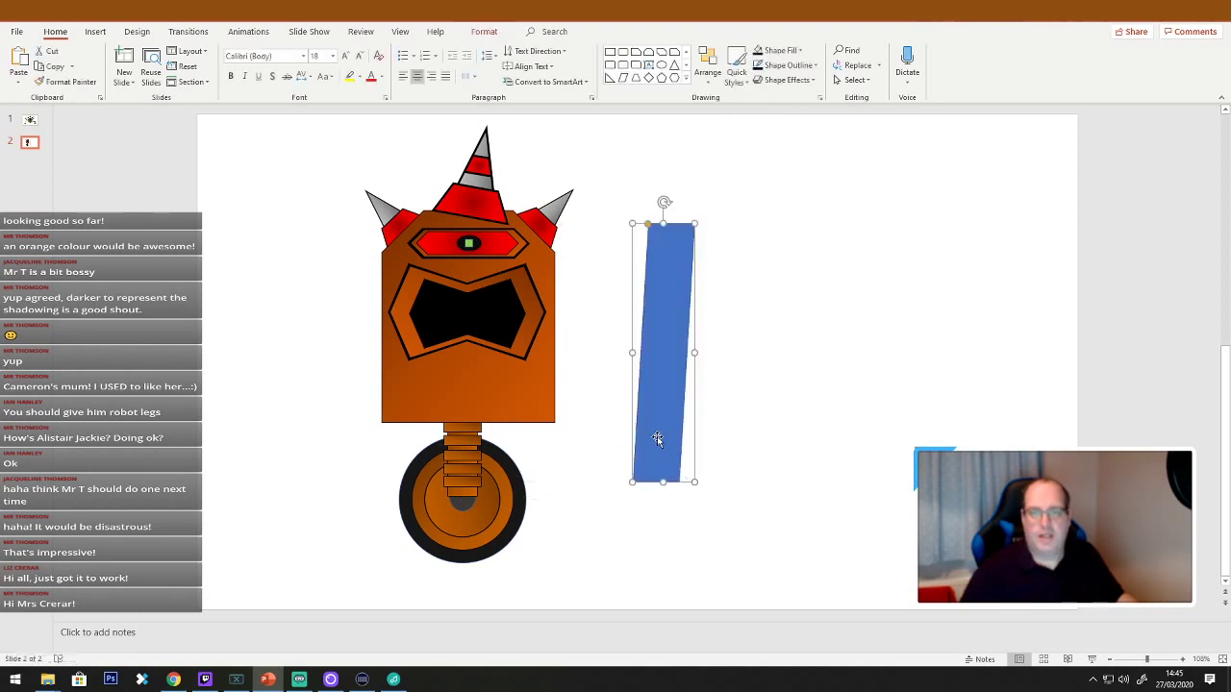
left_click_drag(654, 435, 563, 506)
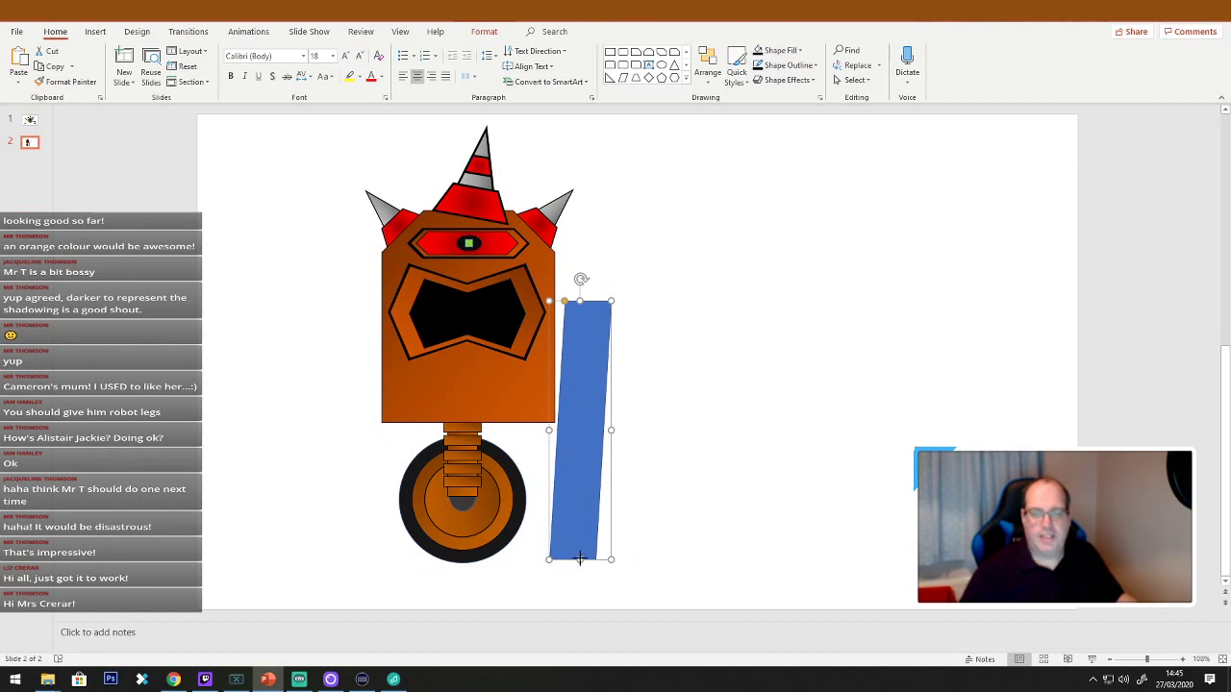
left_click_drag(558, 413, 356, 429)
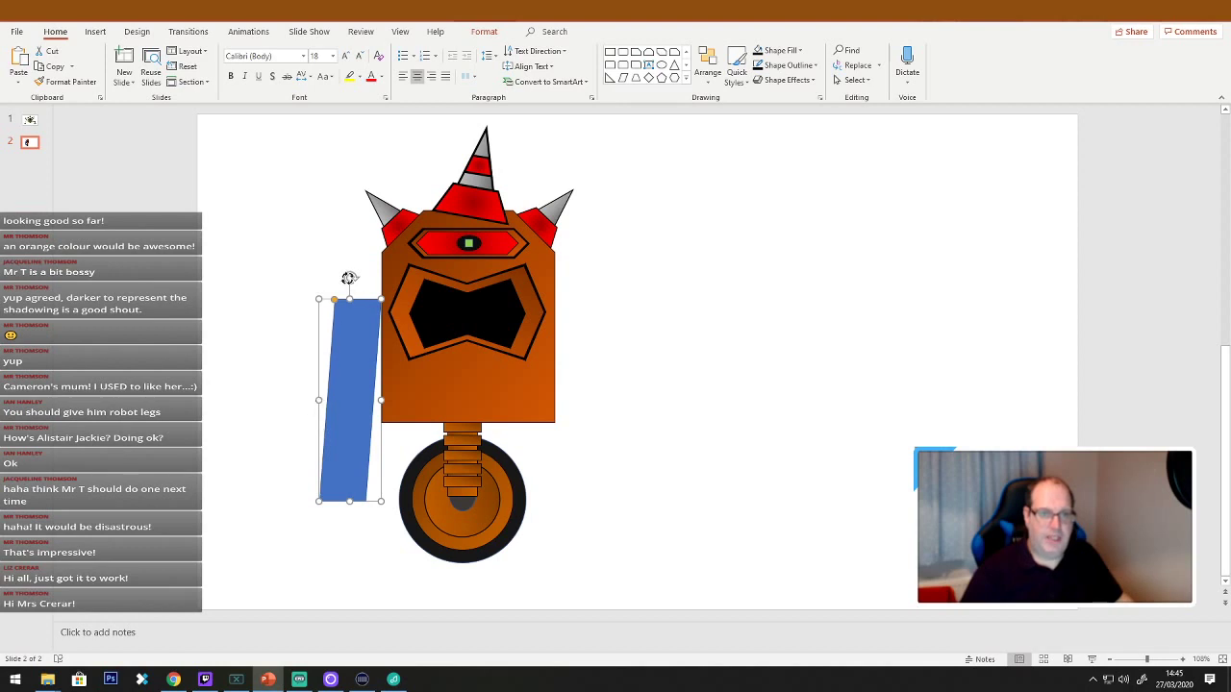
Rotate the blue parallelogram a quarter turn clockwise across the robot's mouth and send it behind the body.
left_click_drag(348, 278, 503, 299)
right_click(503, 299)
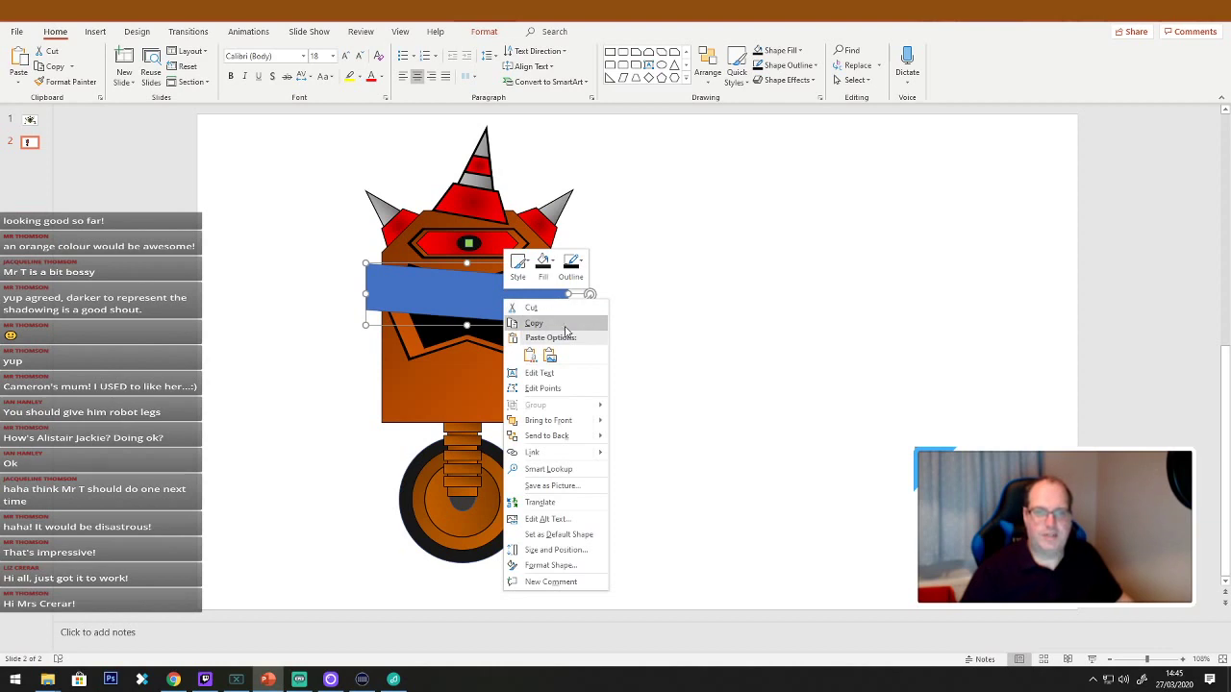
left_click(547, 435)
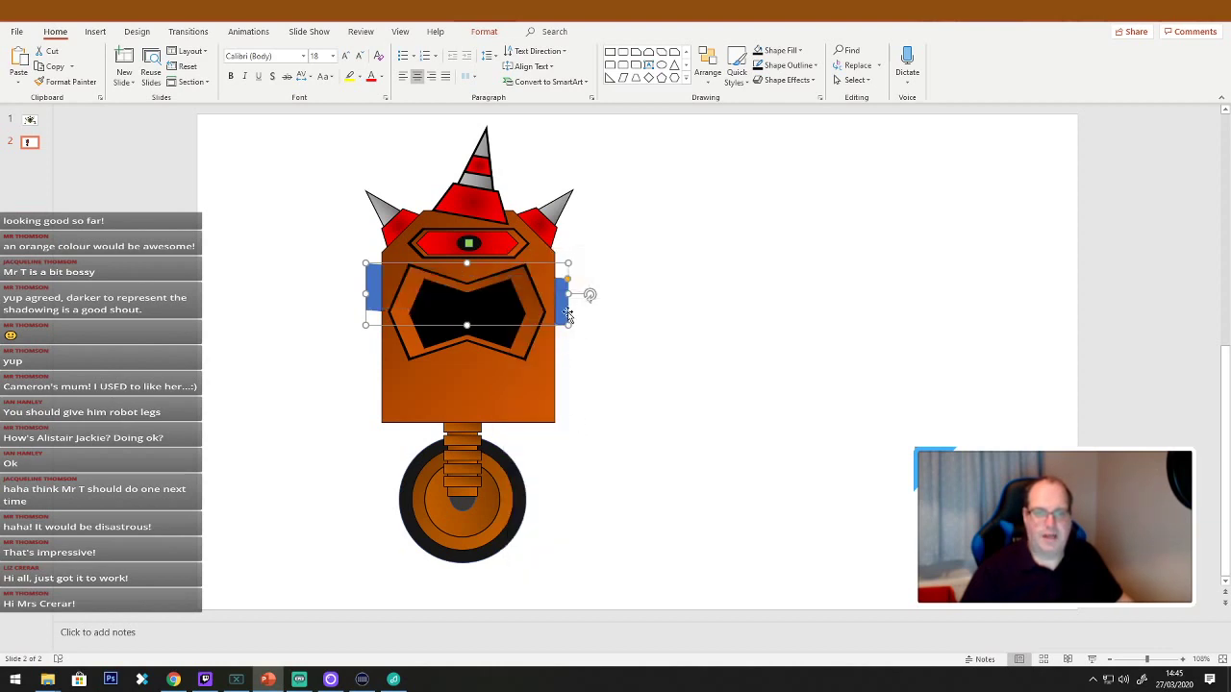
Stretch the blue parallelogram at both ends so it sticks out further on each side of the body as arm stubs.
left_click_drag(567, 293, 591, 293)
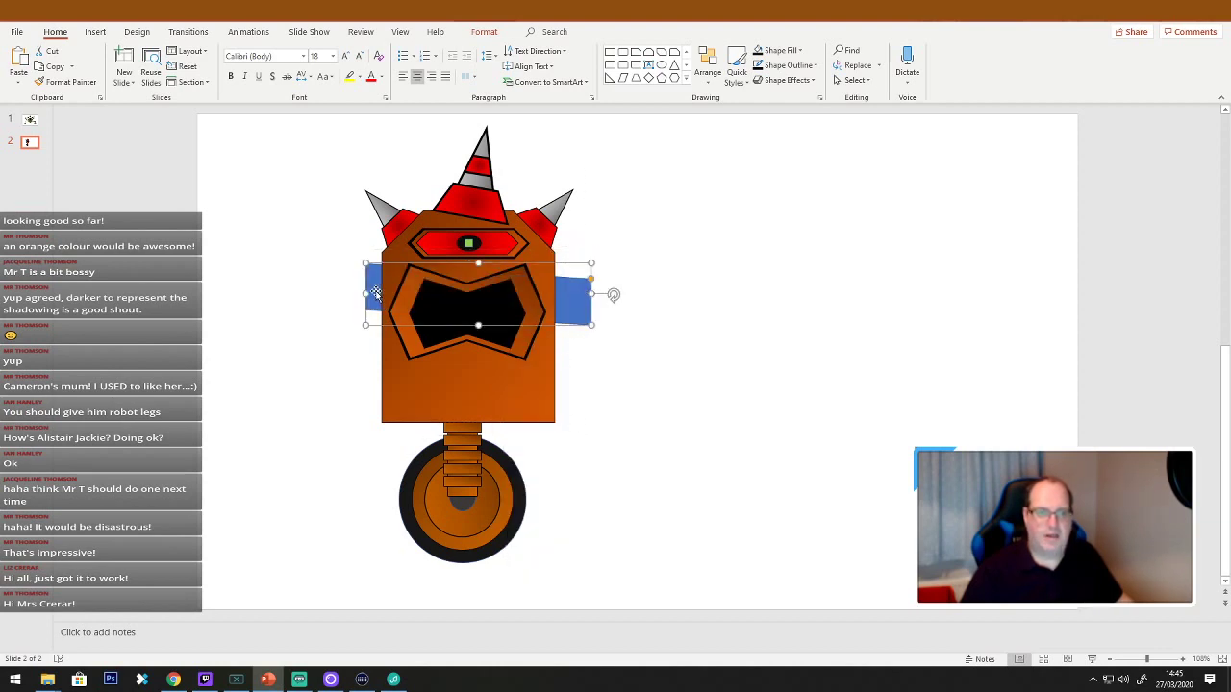
left_click_drag(363, 294, 332, 291)
left_click(695, 426)
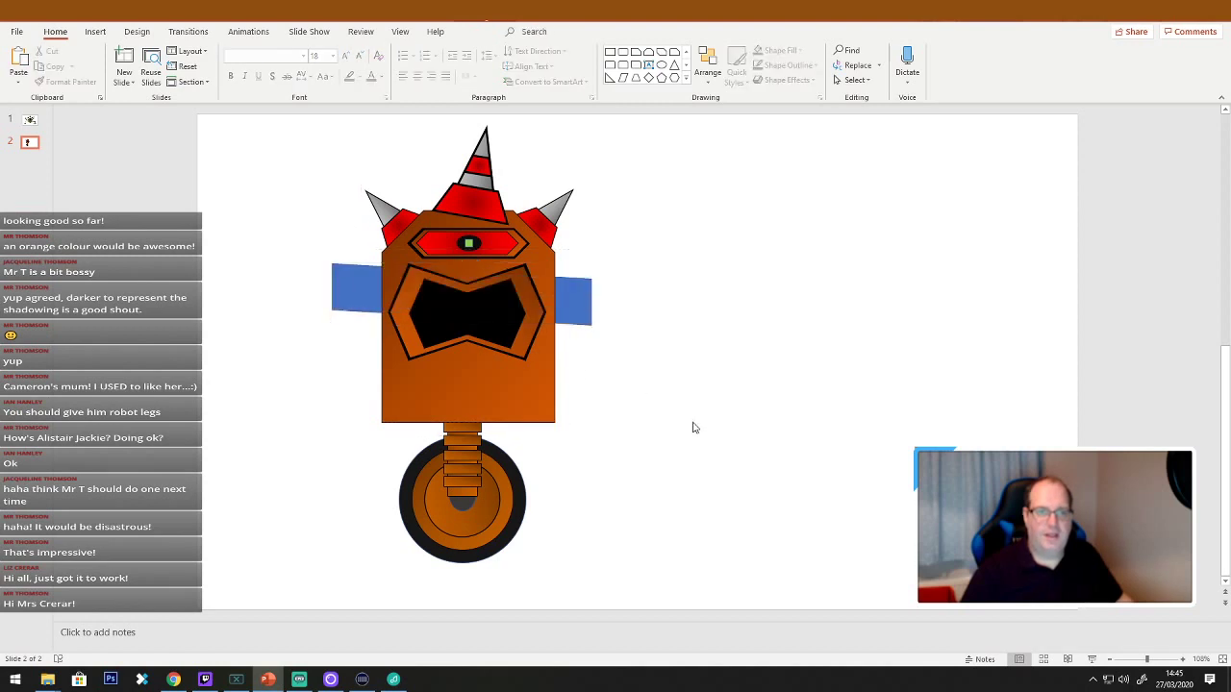
Lengthen the blue arm bar a little on both sides of the robot's body and make it thinner.
left_click(583, 301)
left_click_drag(591, 301, 613, 299)
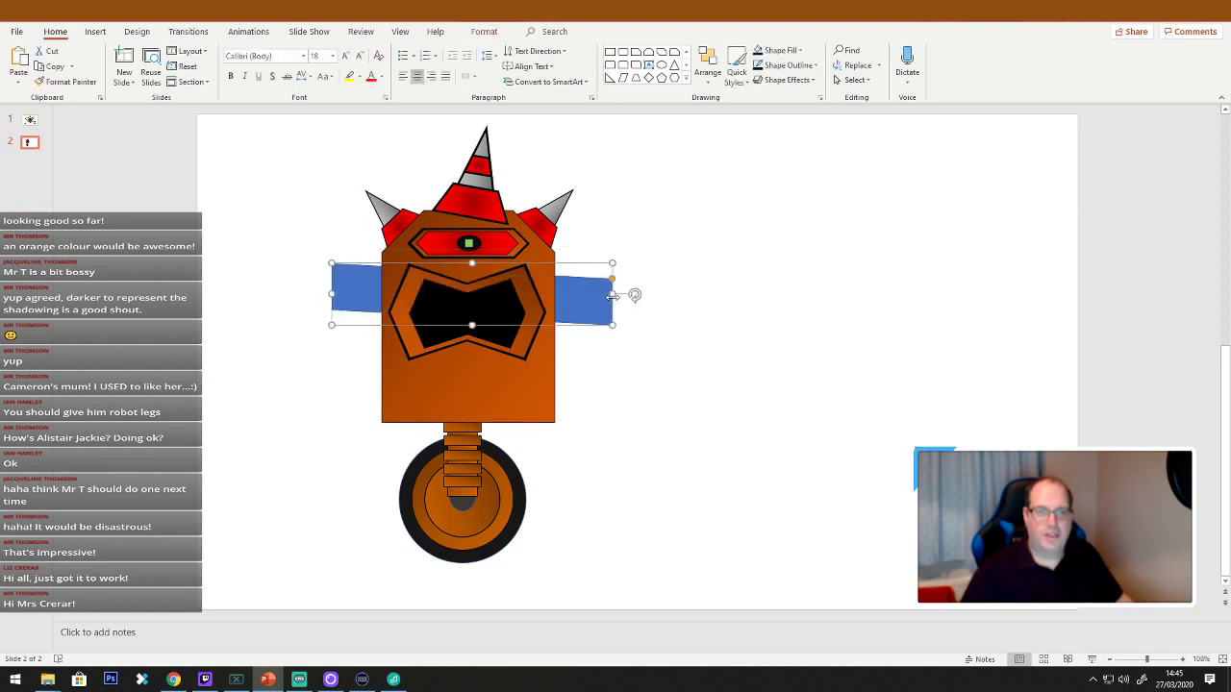
left_click(632, 420)
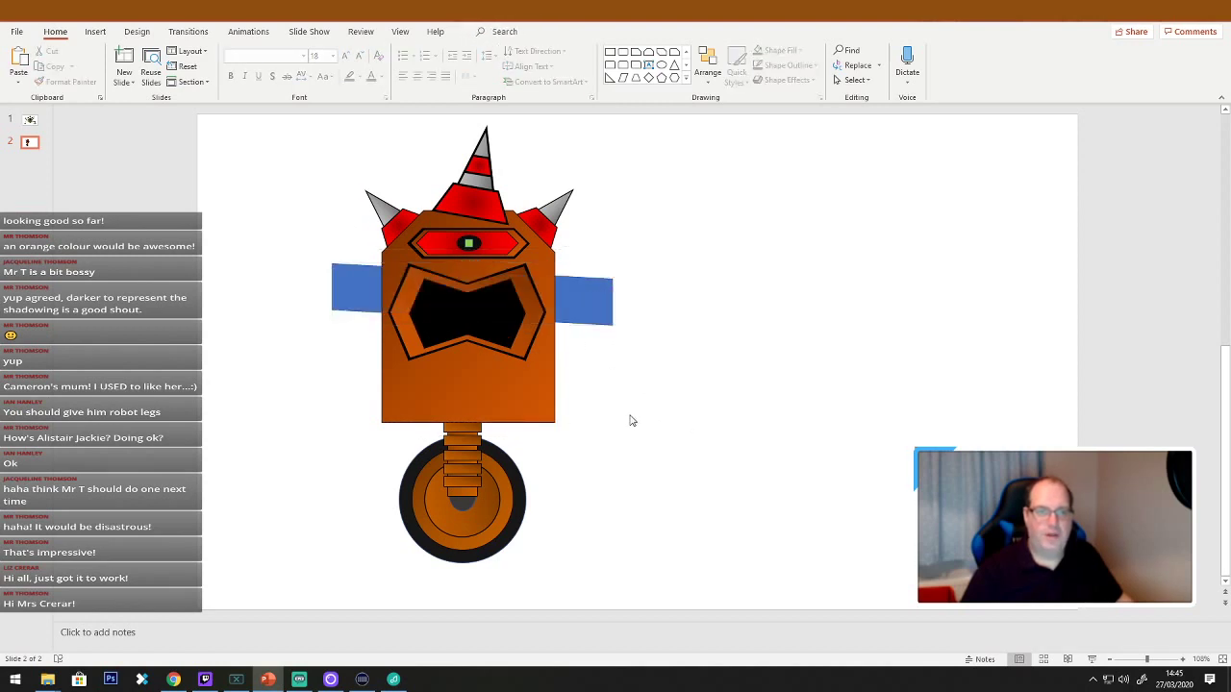
left_click(328, 299)
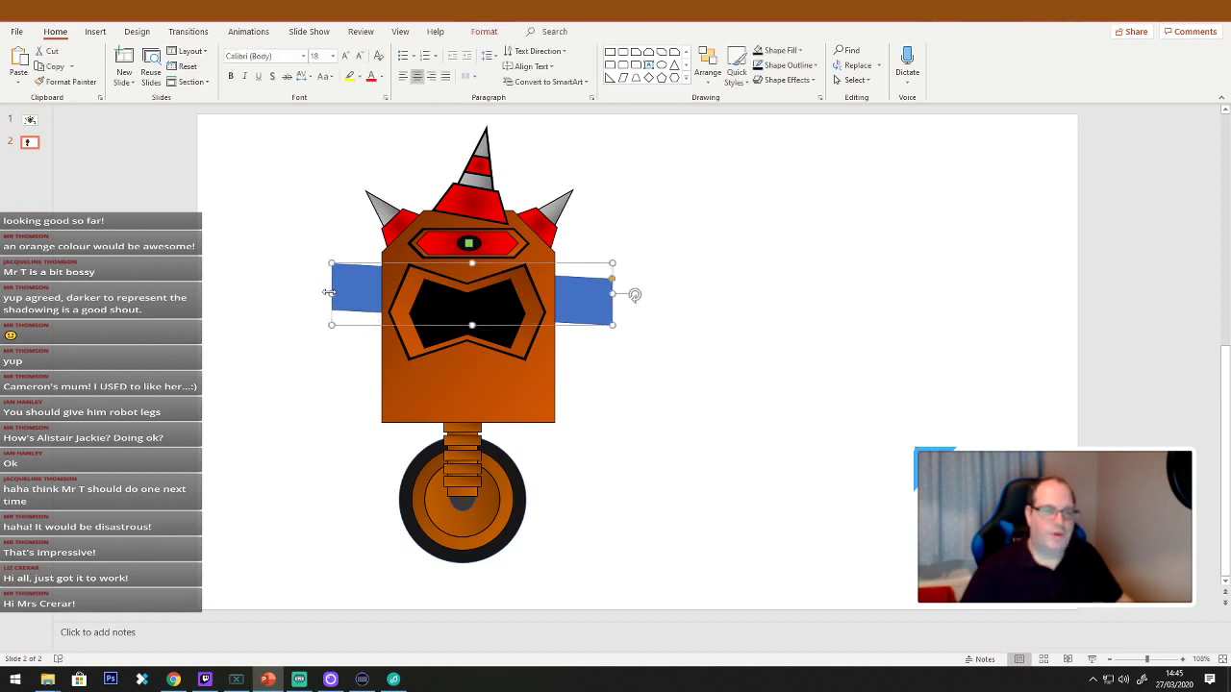
left_click_drag(329, 293, 318, 293)
left_click(336, 373)
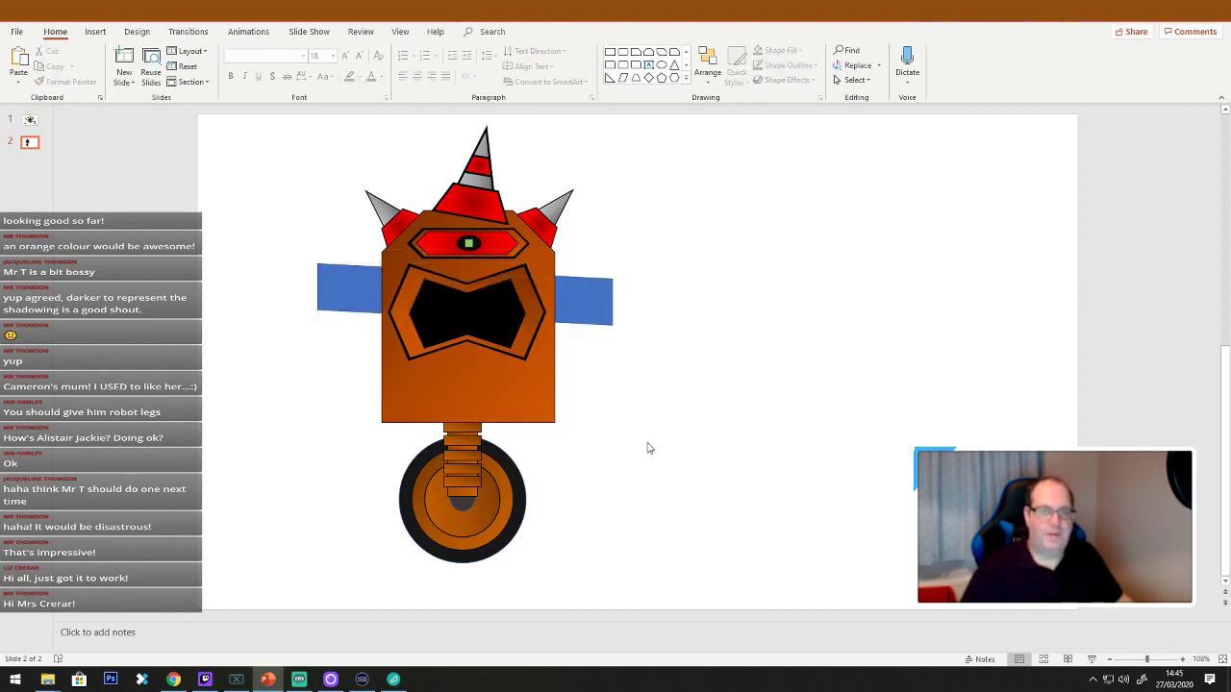
left_click(334, 294)
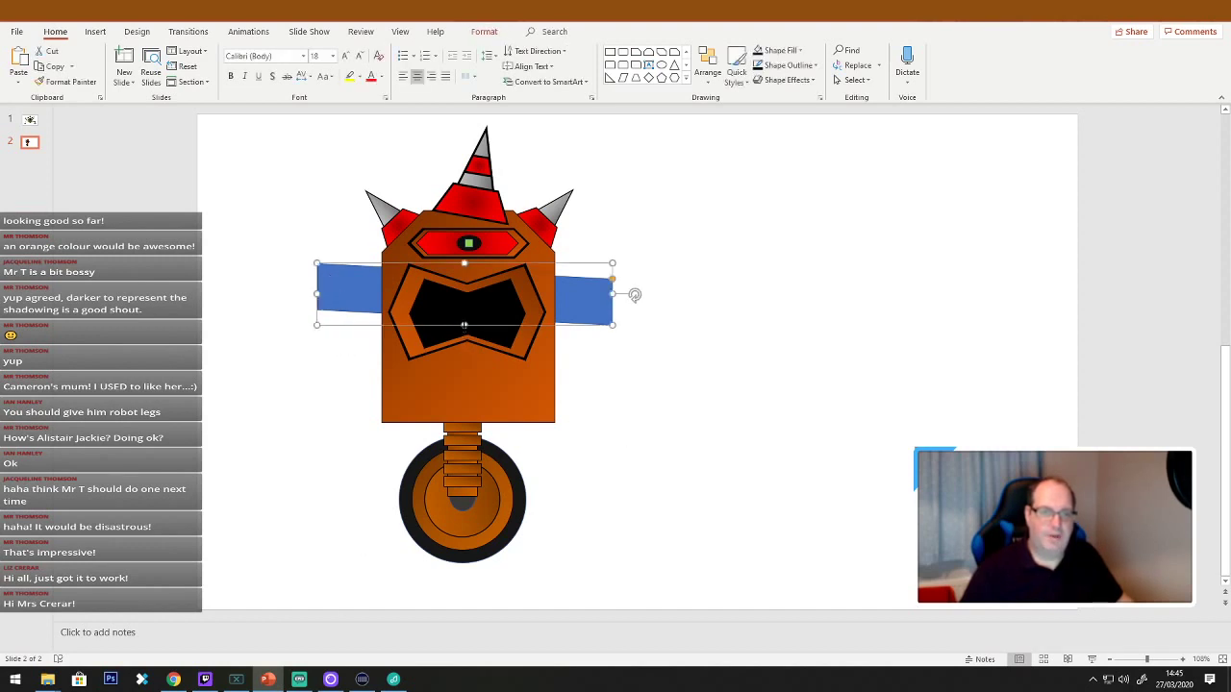
left_click_drag(463, 325, 464, 310)
left_click(678, 426)
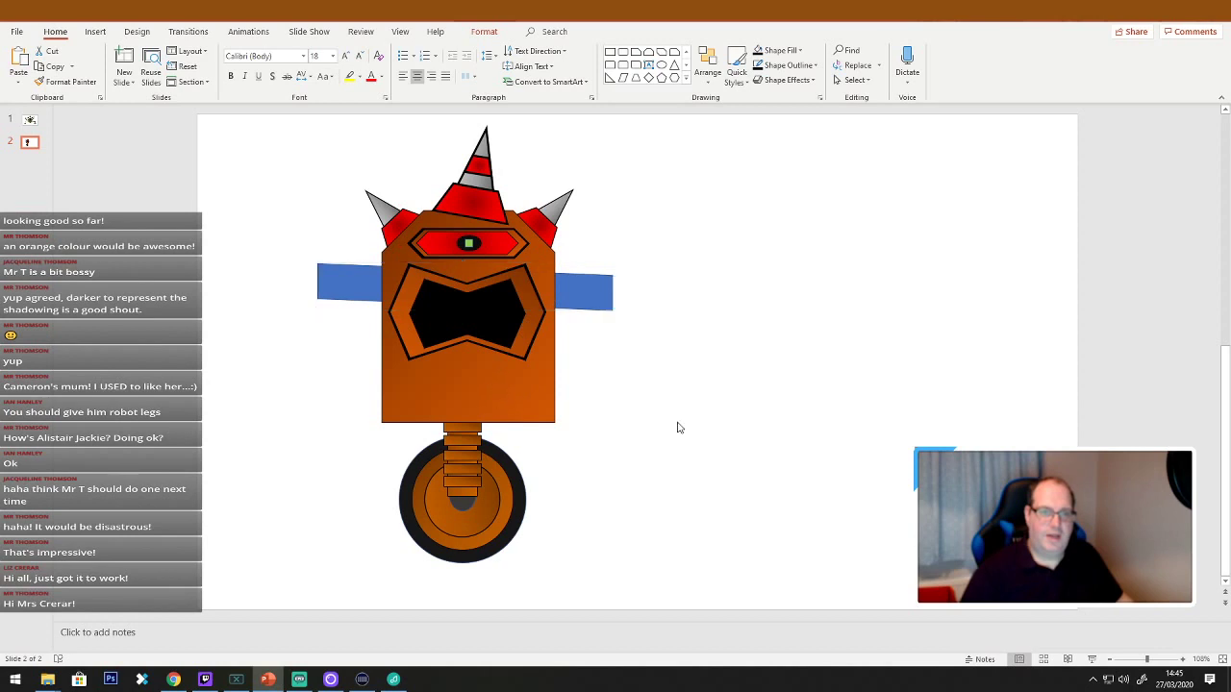
Copy the orange gradient and outline of the robot's body onto the blue arm bar with Format Painter.
left_click(460, 387)
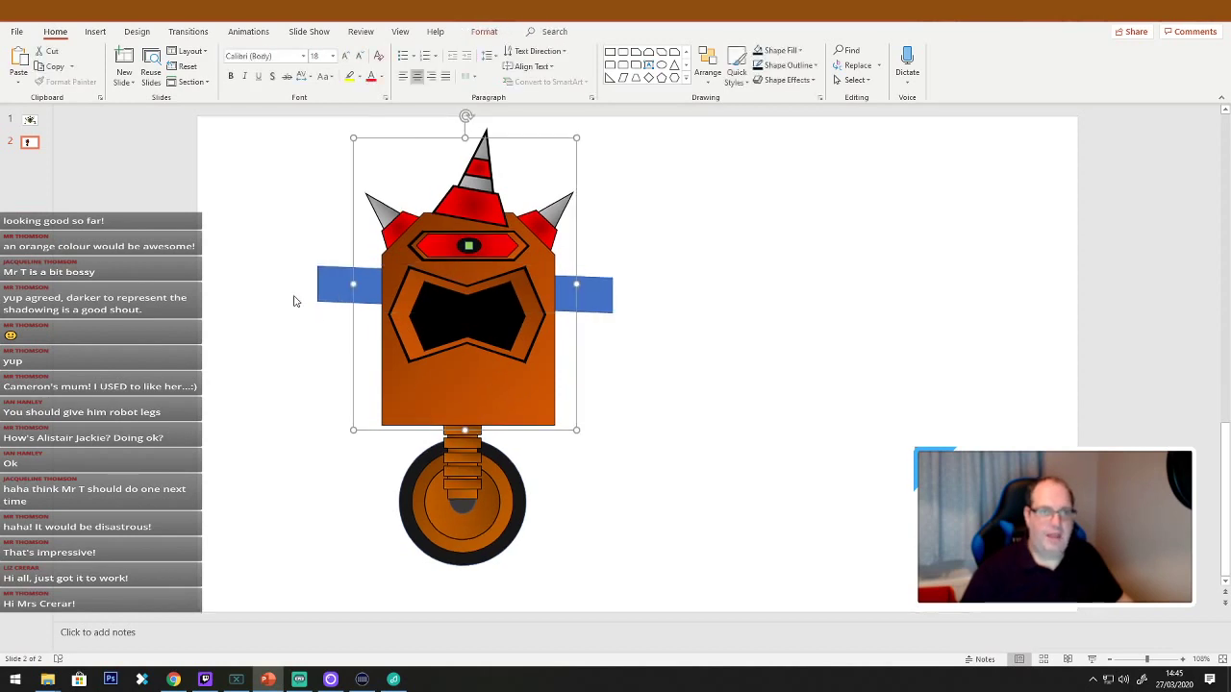
left_click(449, 378)
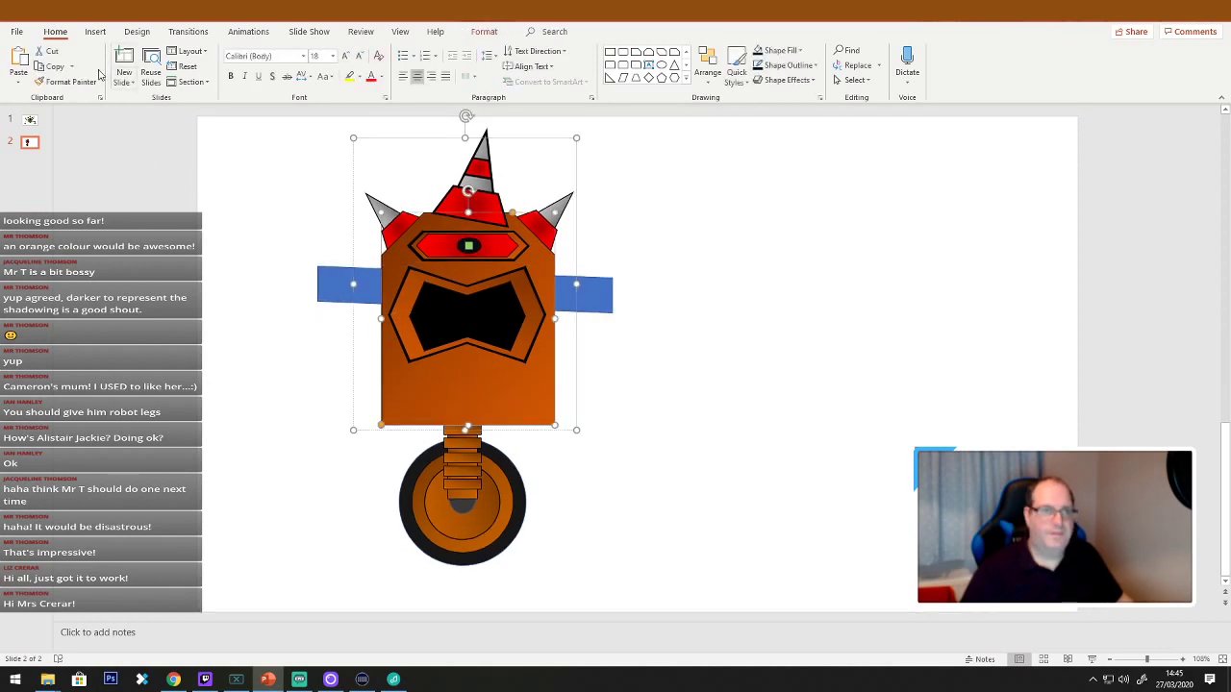
left_click(65, 81)
left_click(600, 287)
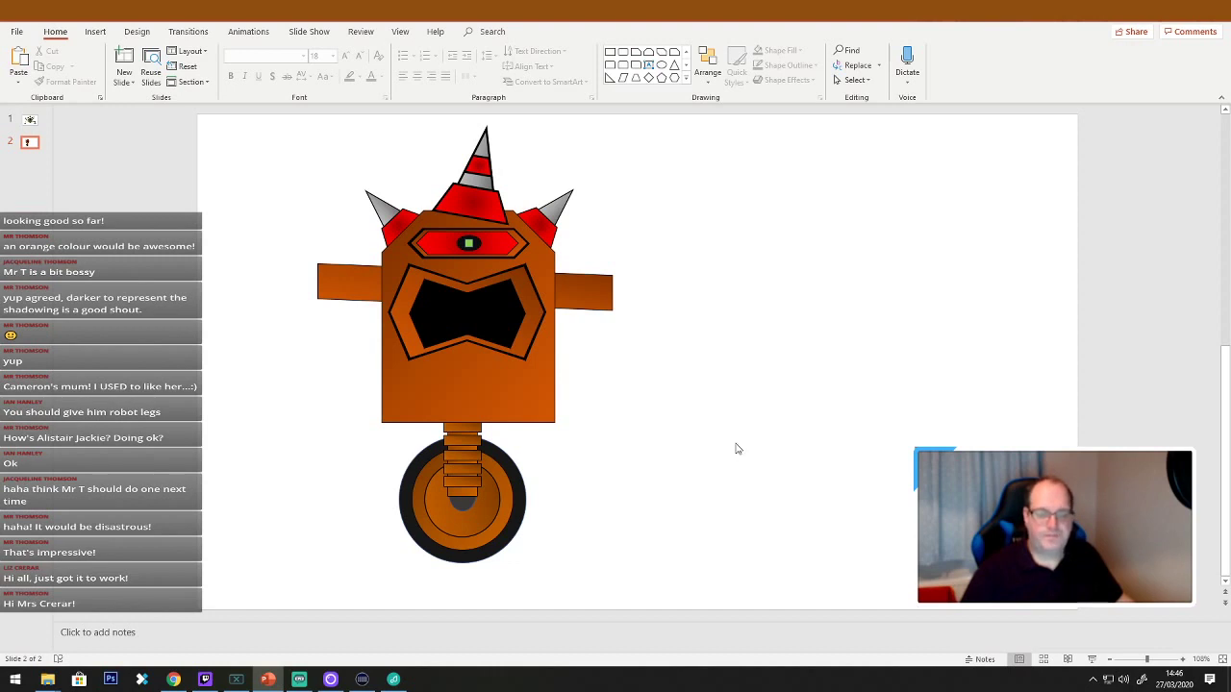
Duplicate the arm bar, stand the copy upright under the left arm stub, shorten it, and send it to the back.
left_click_drag(570, 292, 770, 225)
left_click_drag(772, 438, 348, 530)
left_click_drag(346, 574, 369, 495)
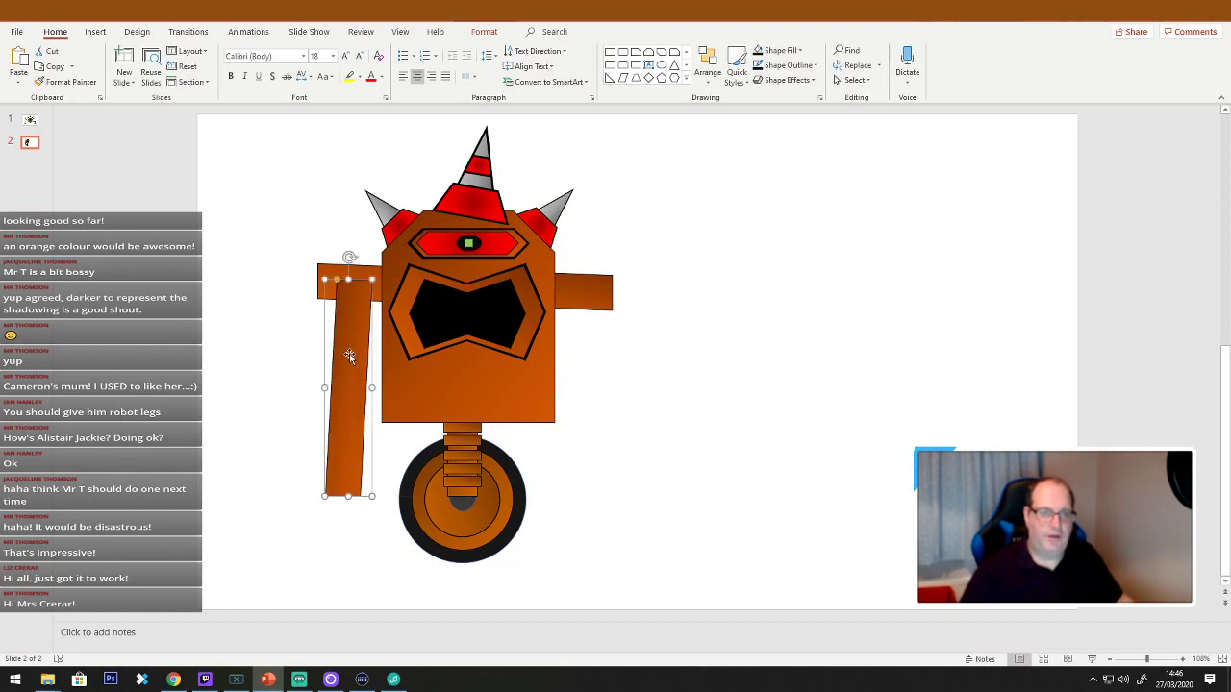
right_click(349, 355)
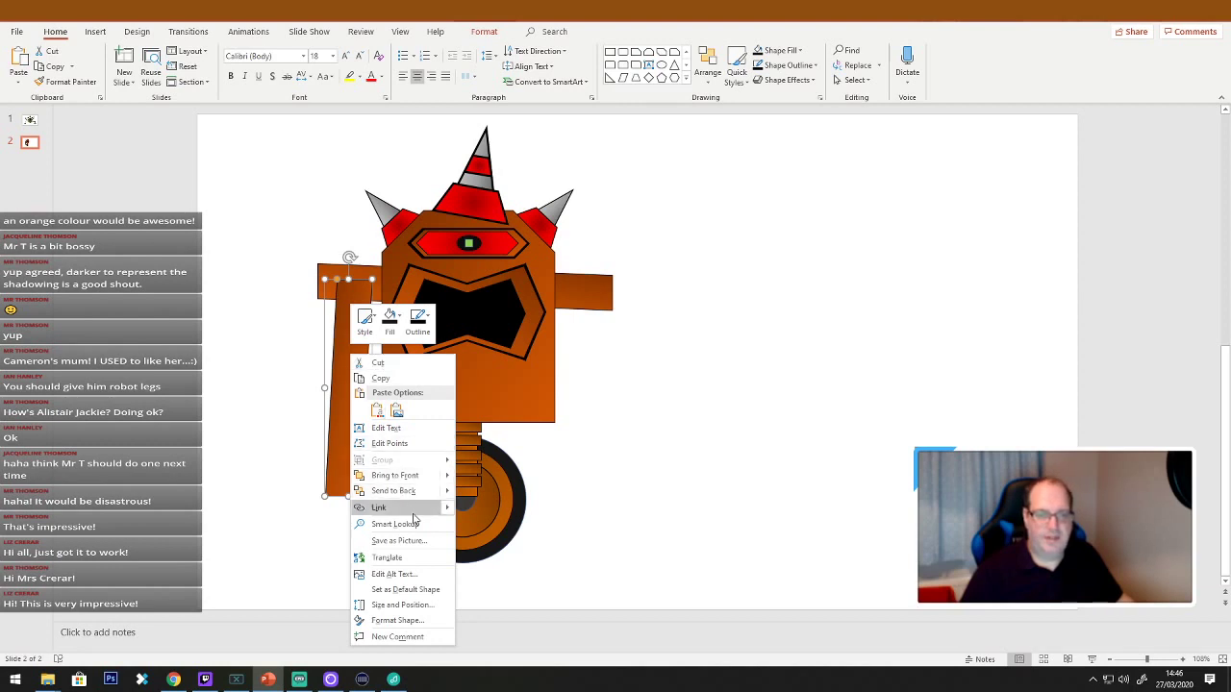
left_click(420, 491)
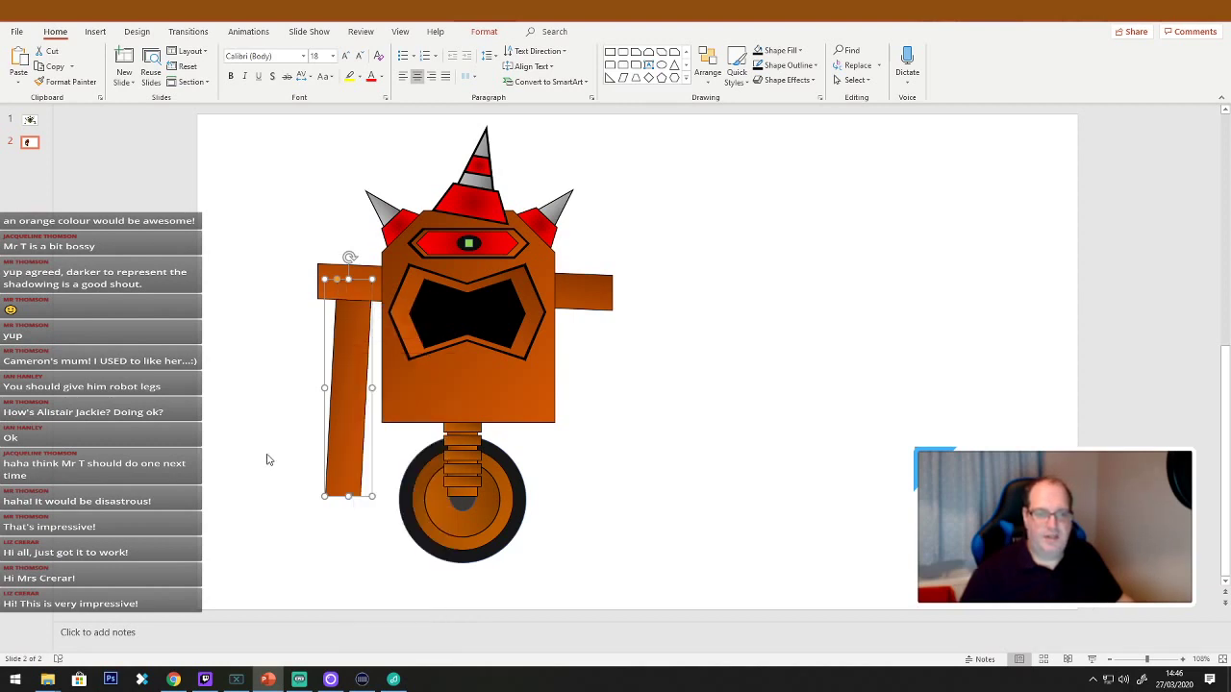
Trim the left end of the horizontal arm bar to line up with the hanging arm, and slightly shorten the hanging arm.
left_click(323, 281)
left_click_drag(318, 286, 329, 287)
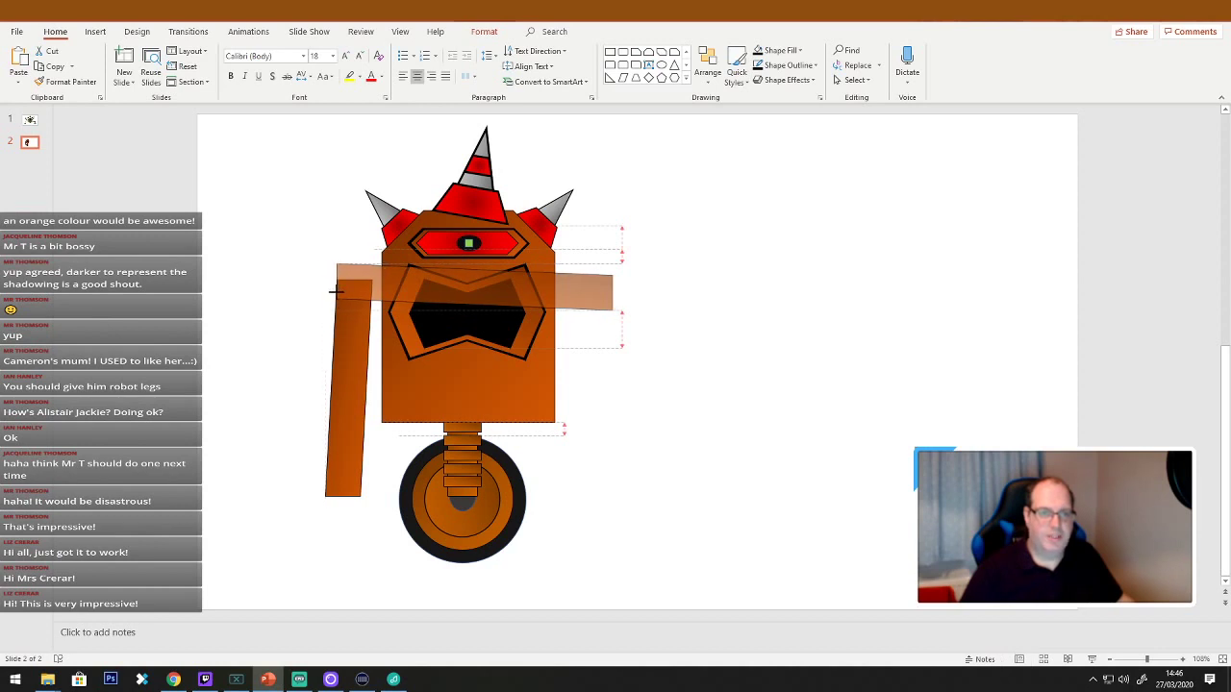
left_click_drag(336, 290, 335, 290)
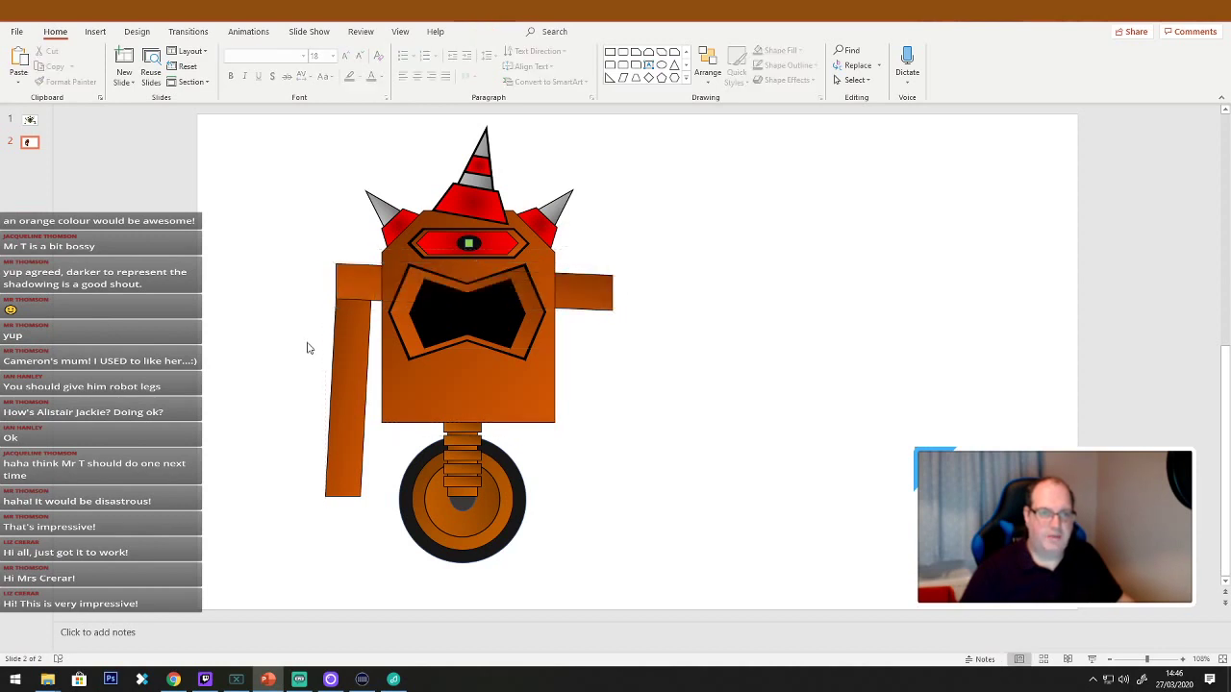
left_click(257, 407)
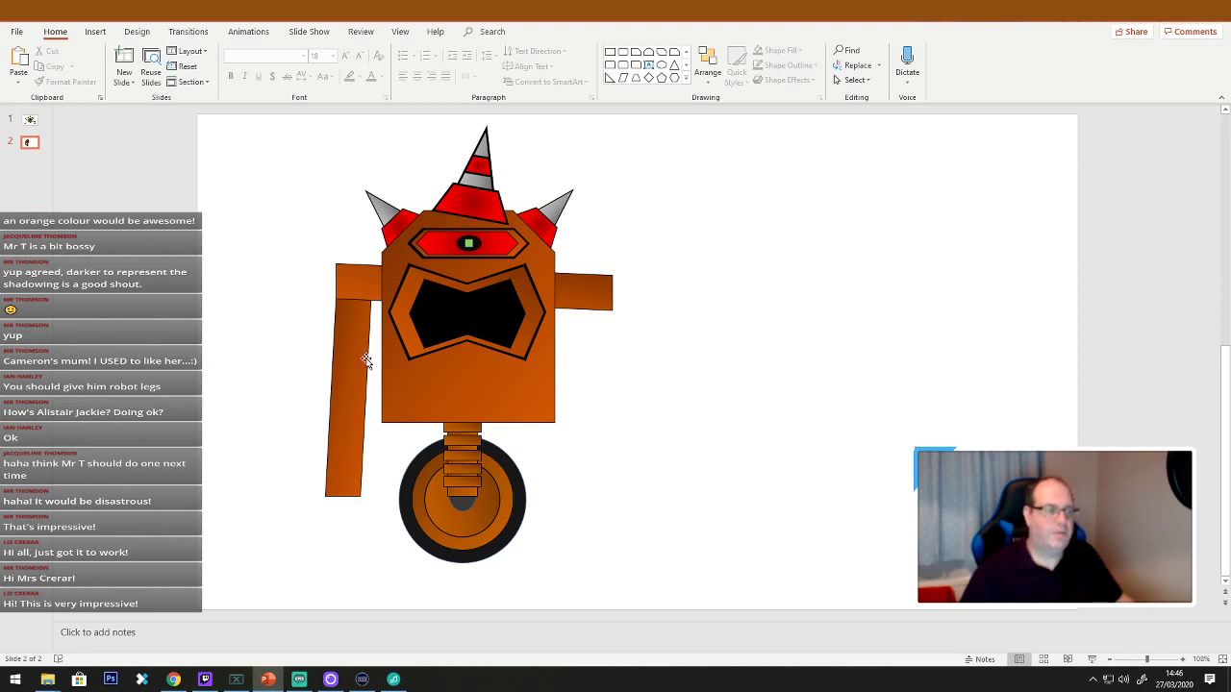
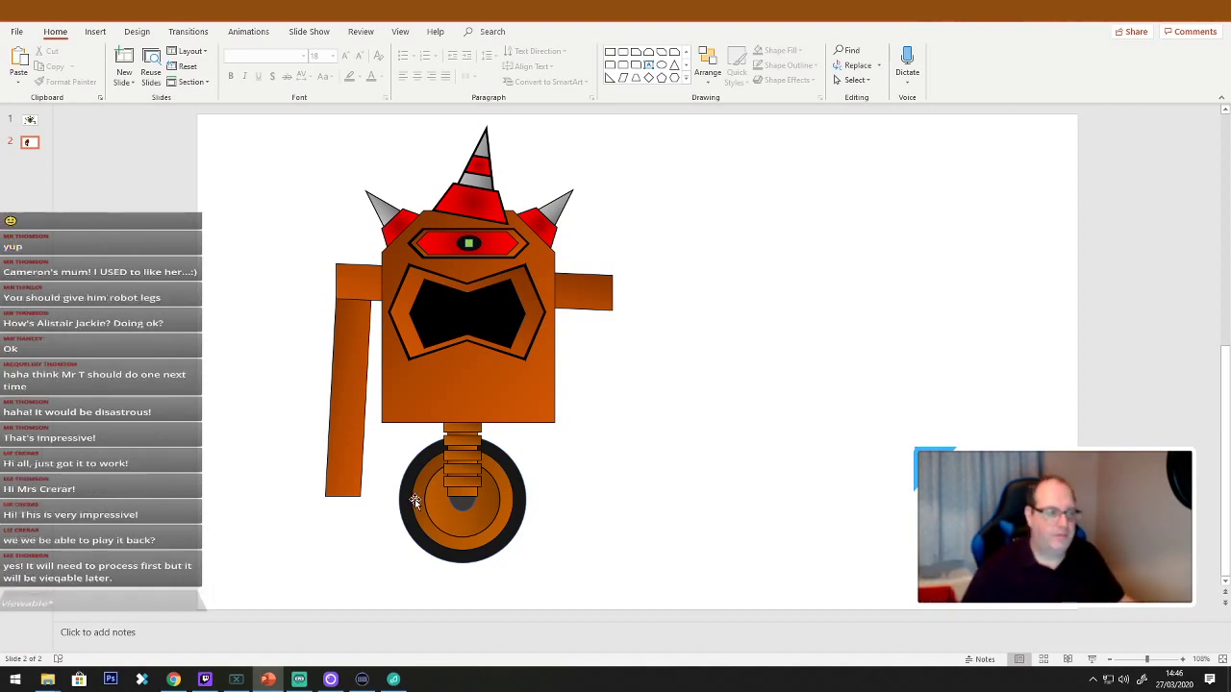
left_click(342, 491)
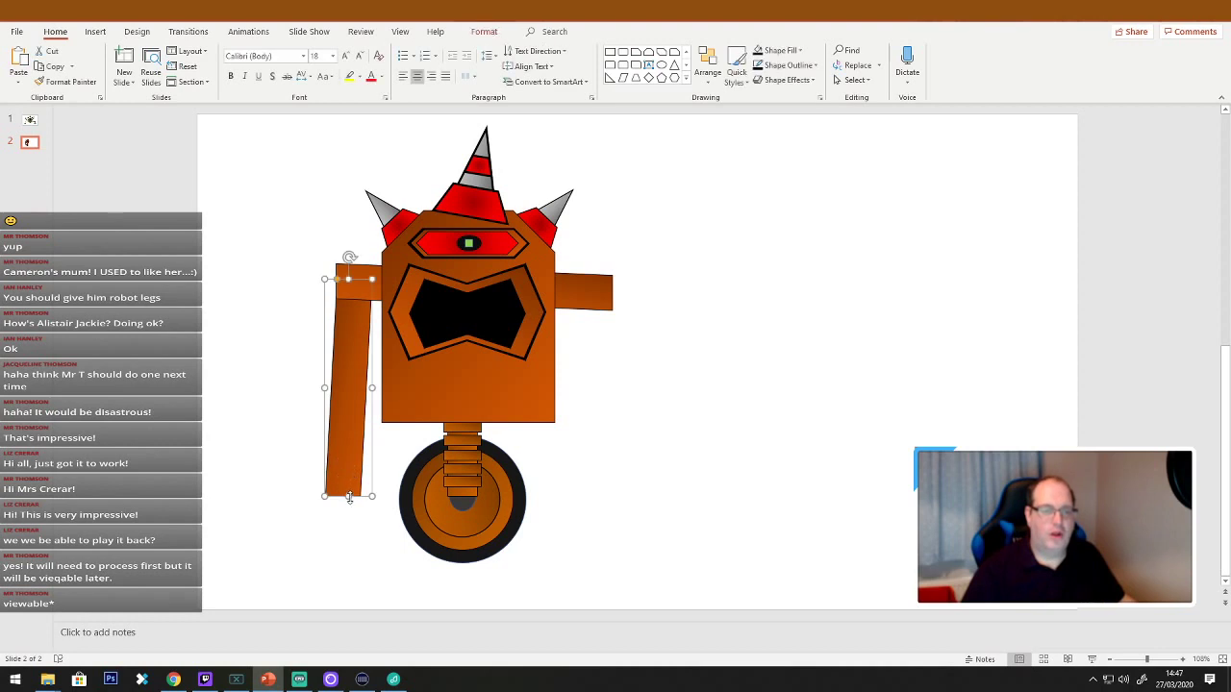
left_click_drag(349, 495, 349, 485)
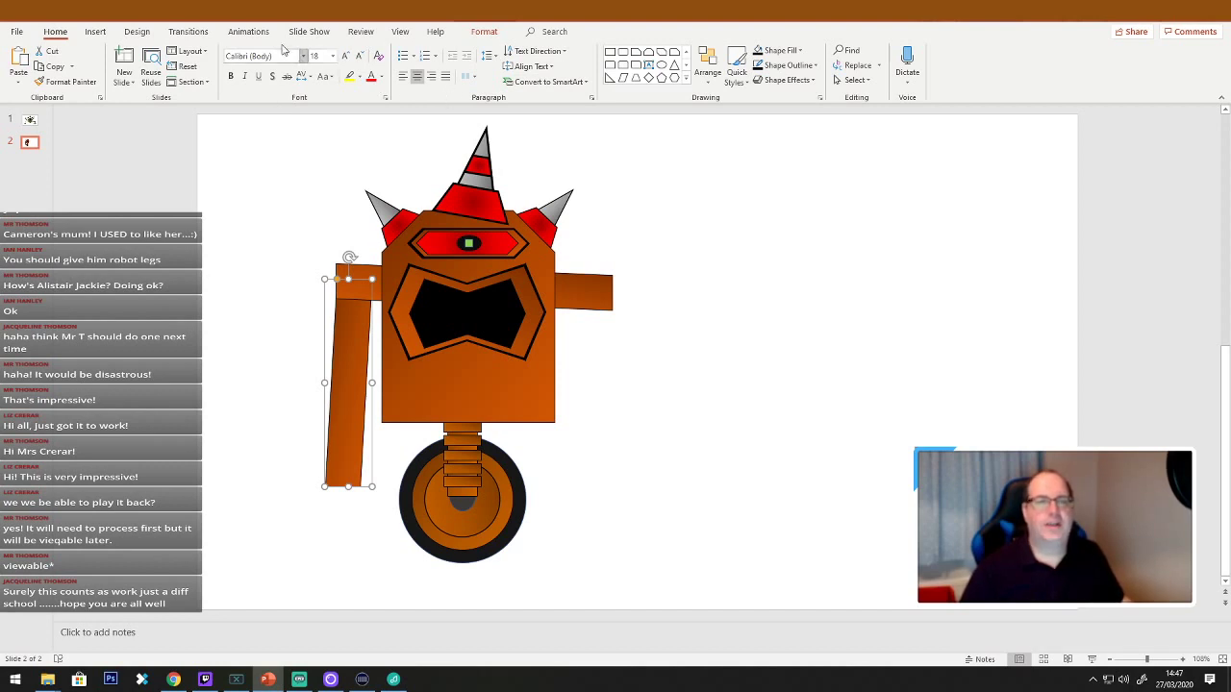
Examine how the green monster's arms are built on slide 1, and return to the robot slide.
left_click(688, 81)
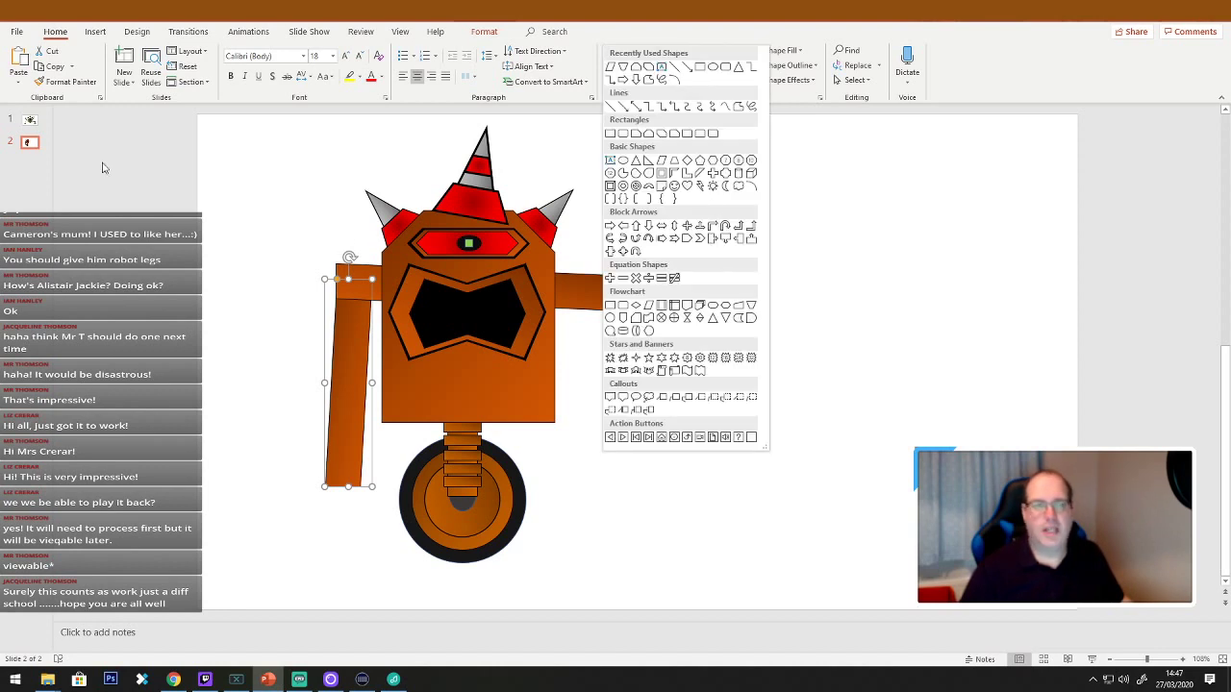
left_click(30, 124)
left_click(31, 123)
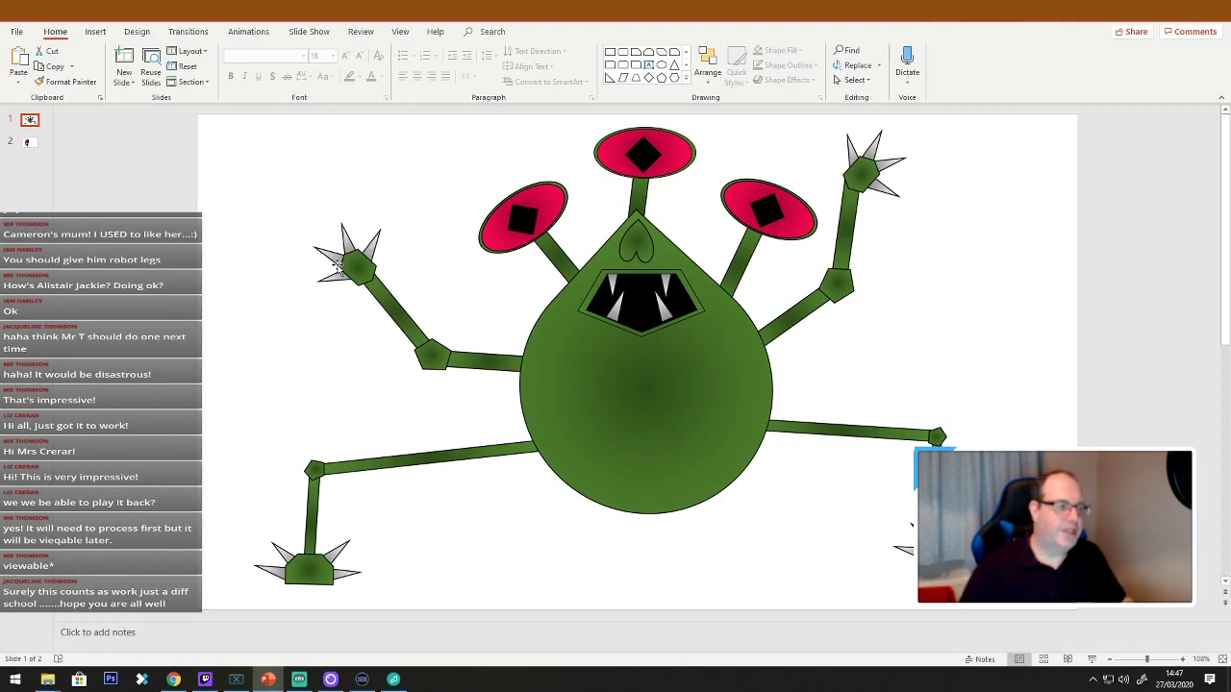
left_click(29, 144)
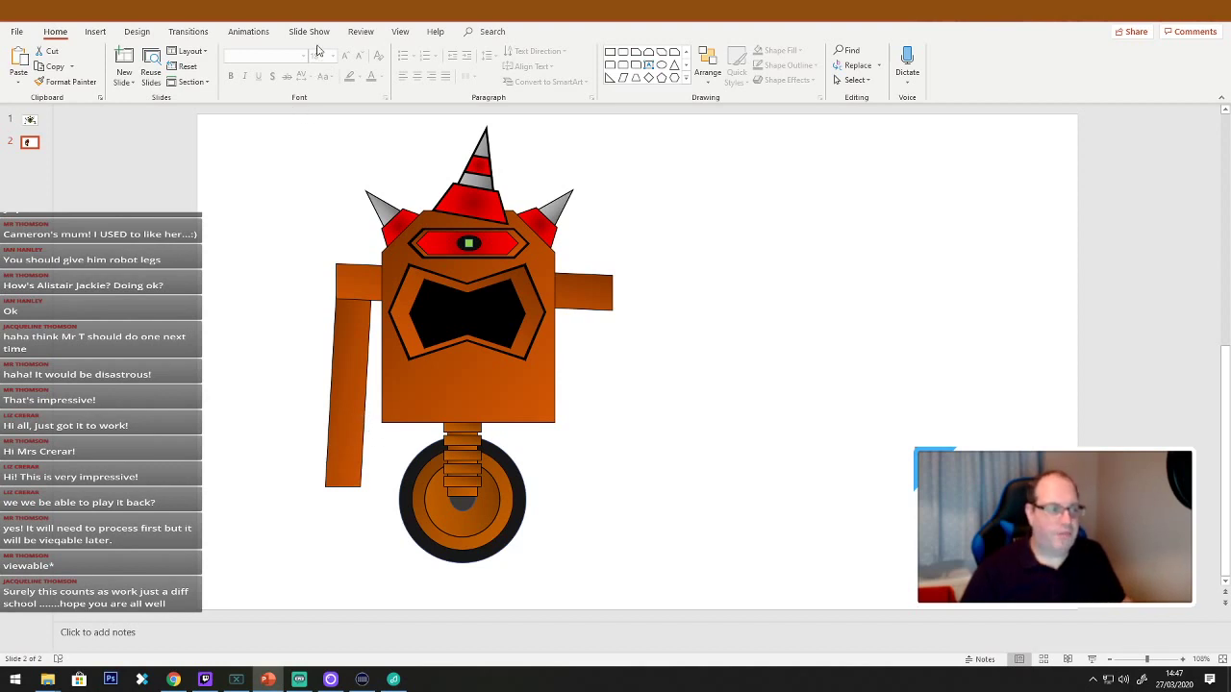
left_click(686, 78)
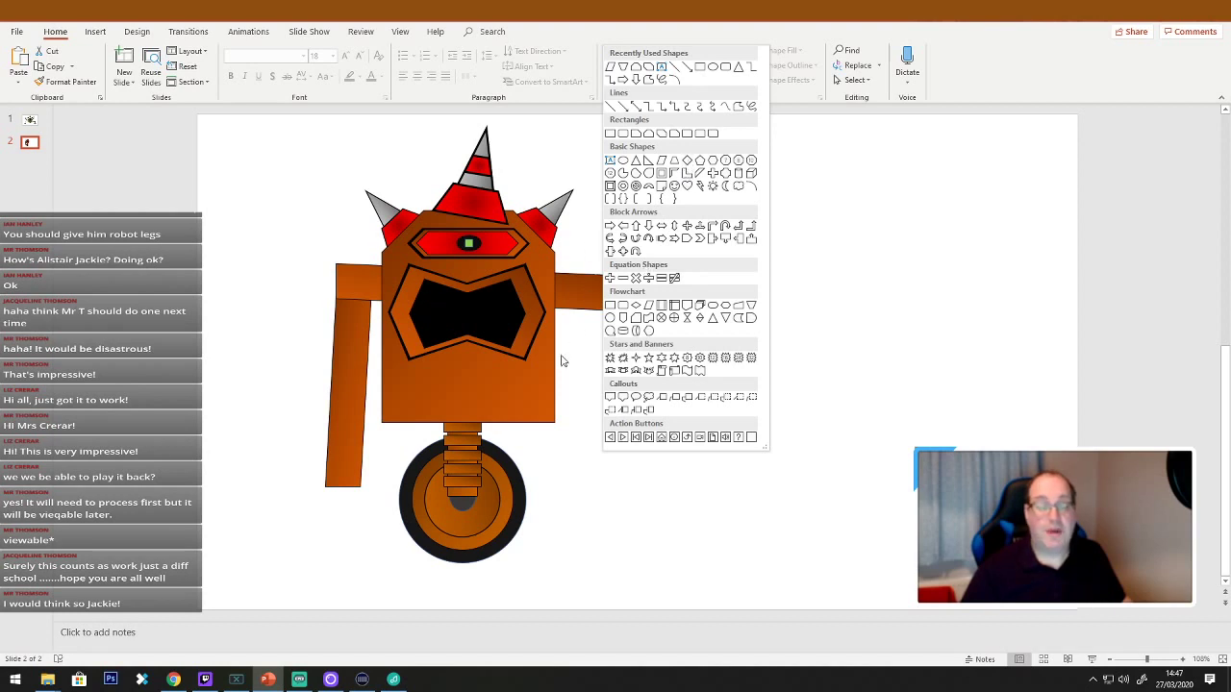
Shorten the hanging left arm to about half its length, narrow it, and trim the shoulder stub's outer end to match.
left_click(344, 450)
left_click(341, 471)
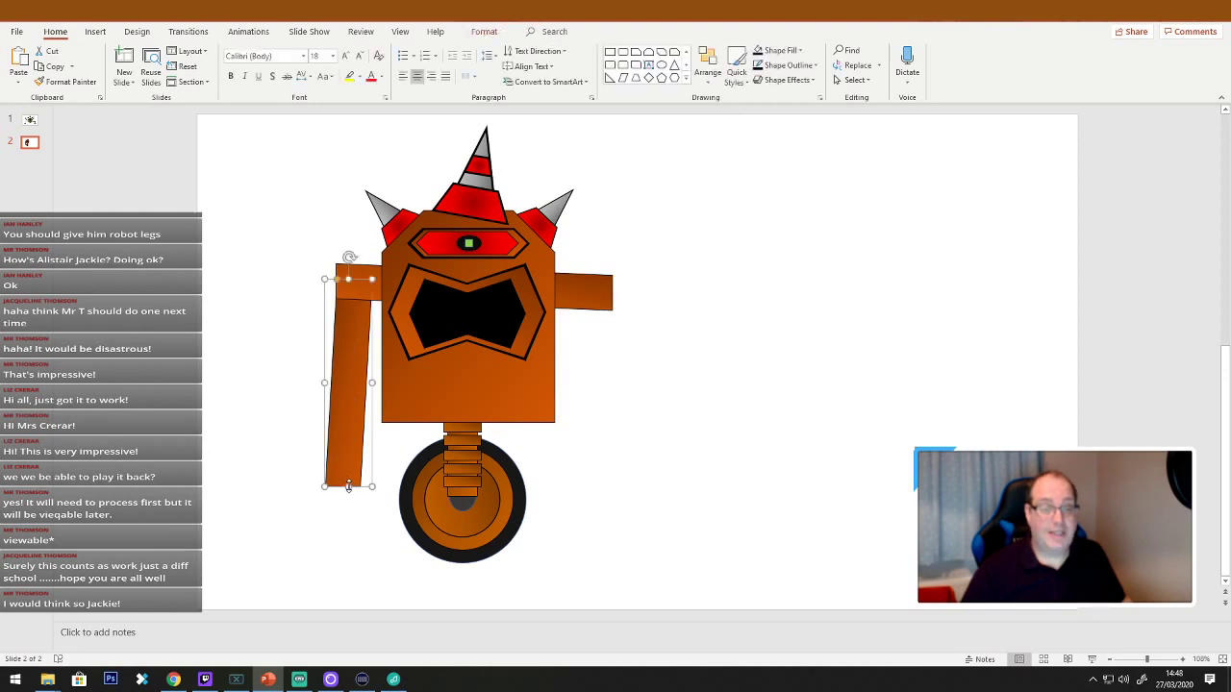
left_click_drag(348, 486, 361, 379)
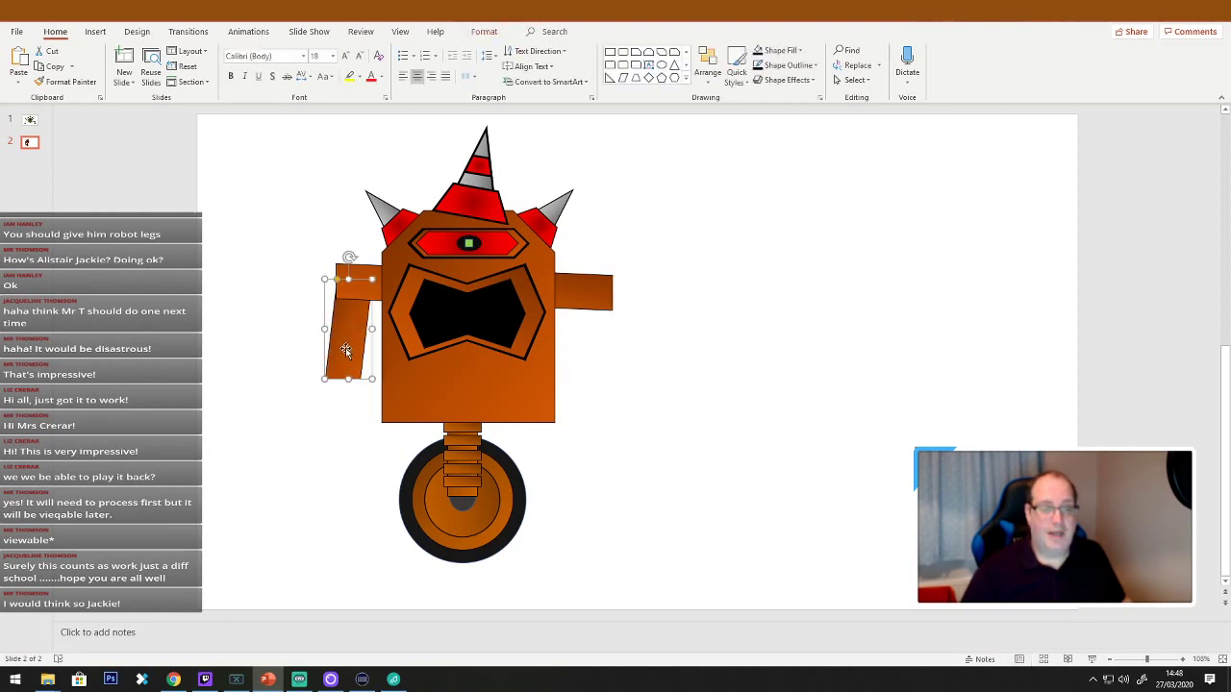
left_click_drag(325, 329, 356, 344)
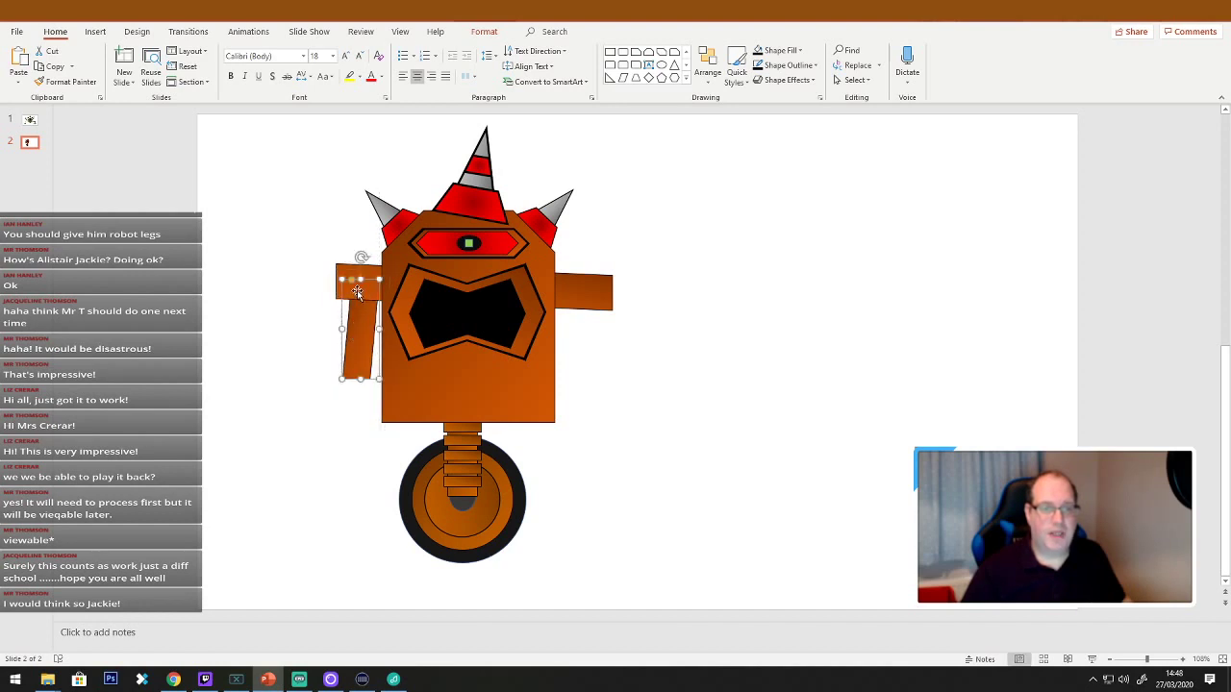
left_click(345, 268)
left_click_drag(335, 286, 348, 289)
left_click(317, 341)
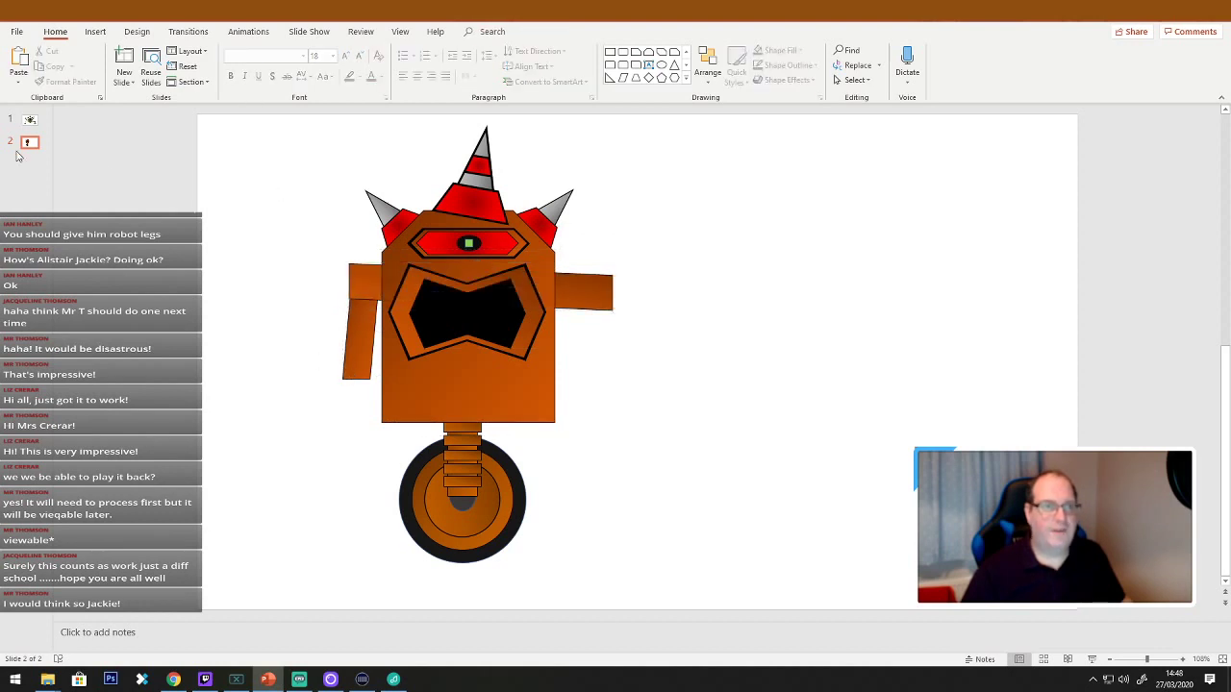
Check the green monster's arm joints on slide 1, and shorten the robot's hanging left arm a bit more.
left_click(29, 119)
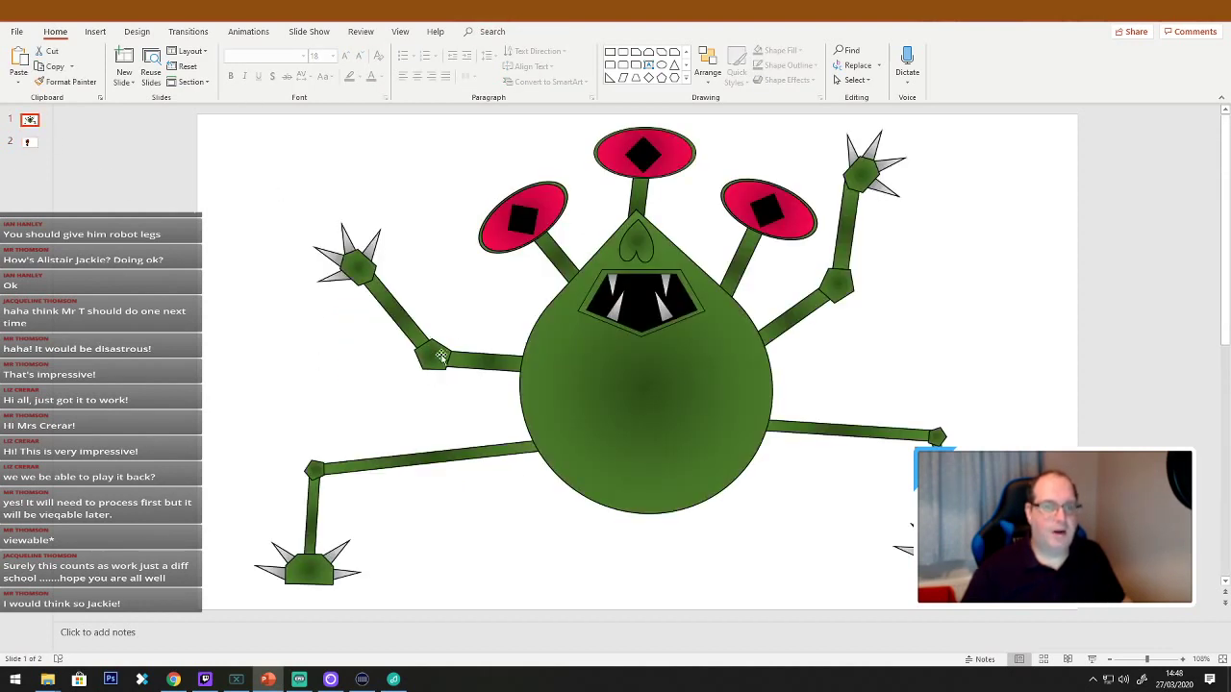
left_click(29, 141)
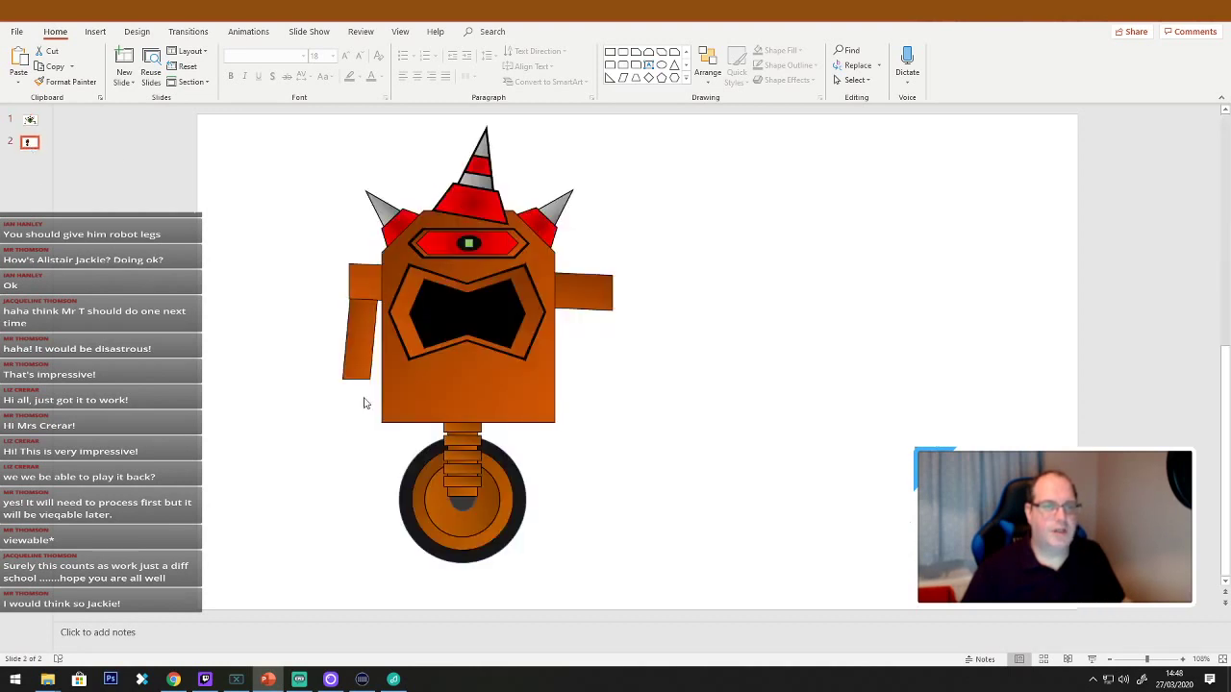
left_click(353, 340)
left_click_drag(353, 381, 366, 356)
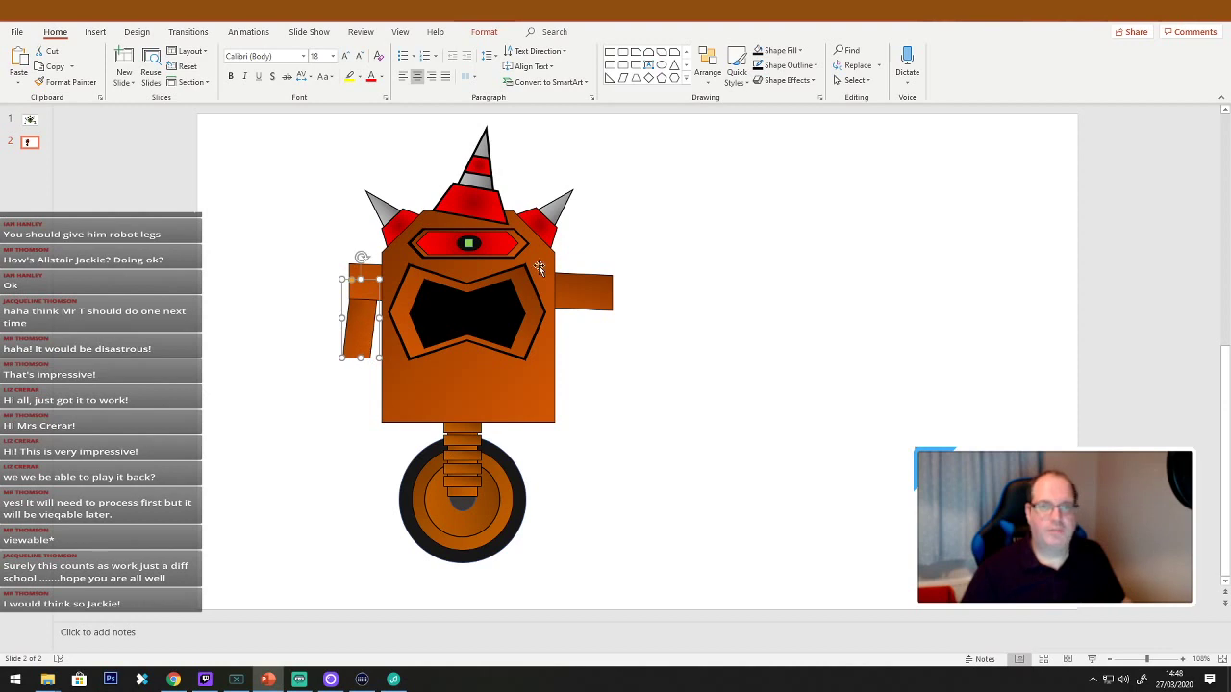
Draw a small pentagon beside the robot's left arm and copy the arm's orange formatting onto it.
left_click(661, 78)
mouse_move(294, 346)
left_mouse_down()
mouse_move(321, 388)
mouse_move(351, 388)
mouse_move(298, 382)
left_mouse_up()
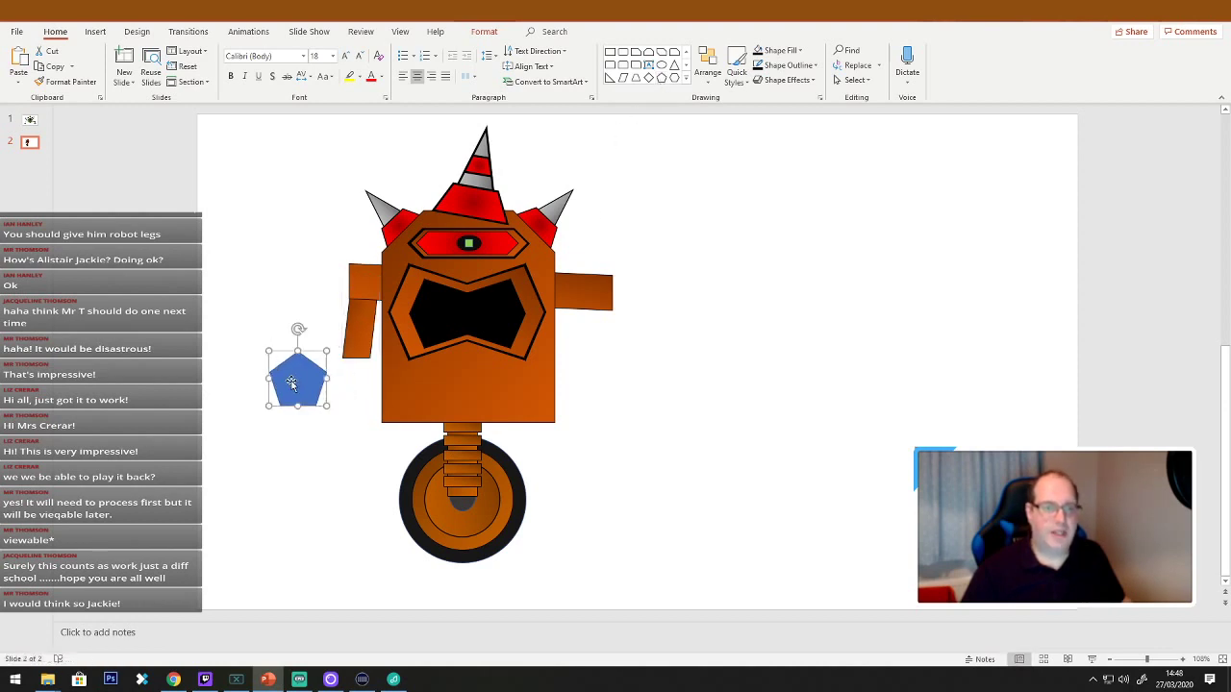
left_click(355, 337)
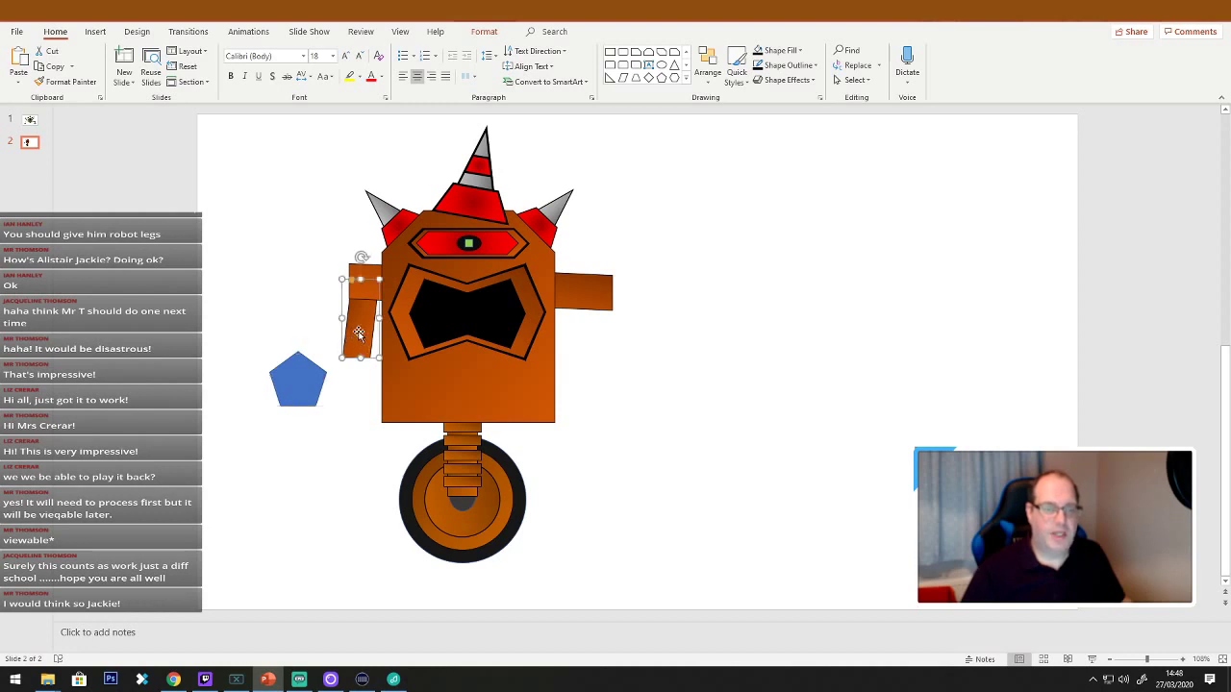
left_click(69, 82)
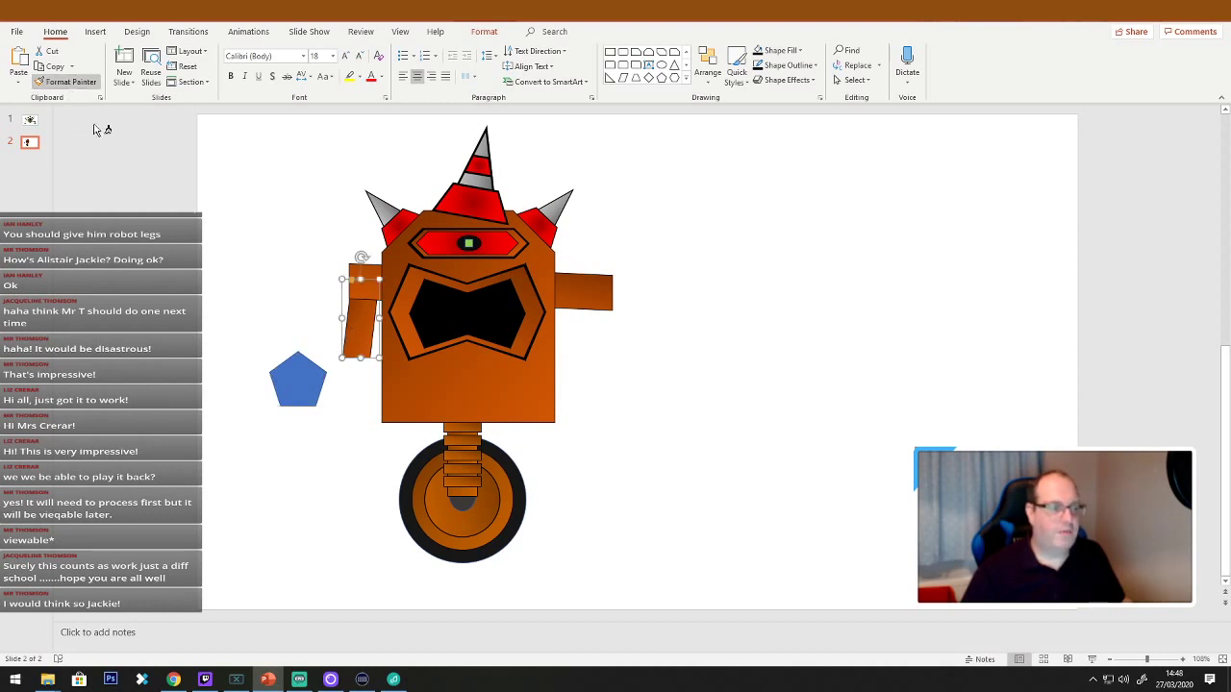
left_click(318, 394)
Place a pentagon at the lower end of the left arm and a larger, slightly rotated one over the shoulder.
mouse_move(272, 385)
left_mouse_down()
mouse_move(323, 363)
mouse_move(327, 382)
mouse_move(346, 373)
mouse_move(375, 293)
mouse_move(334, 276)
mouse_move(361, 247)
left_mouse_up()
left_click_drag(362, 224, 348, 232)
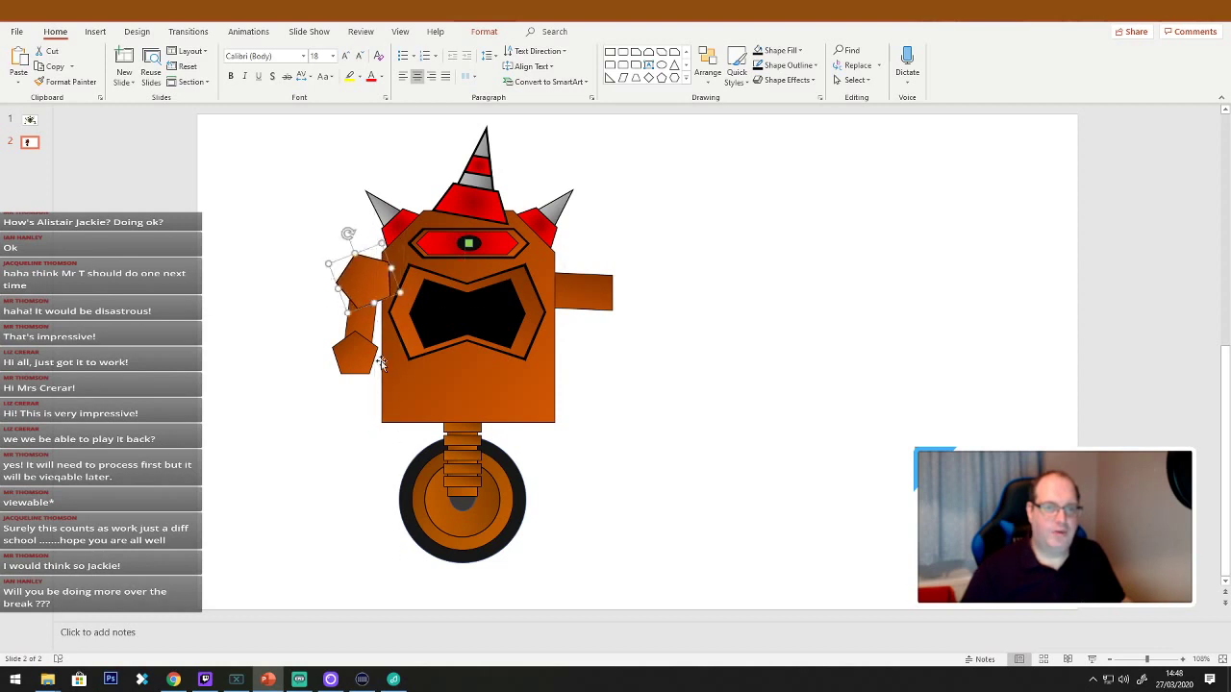
left_click(348, 415)
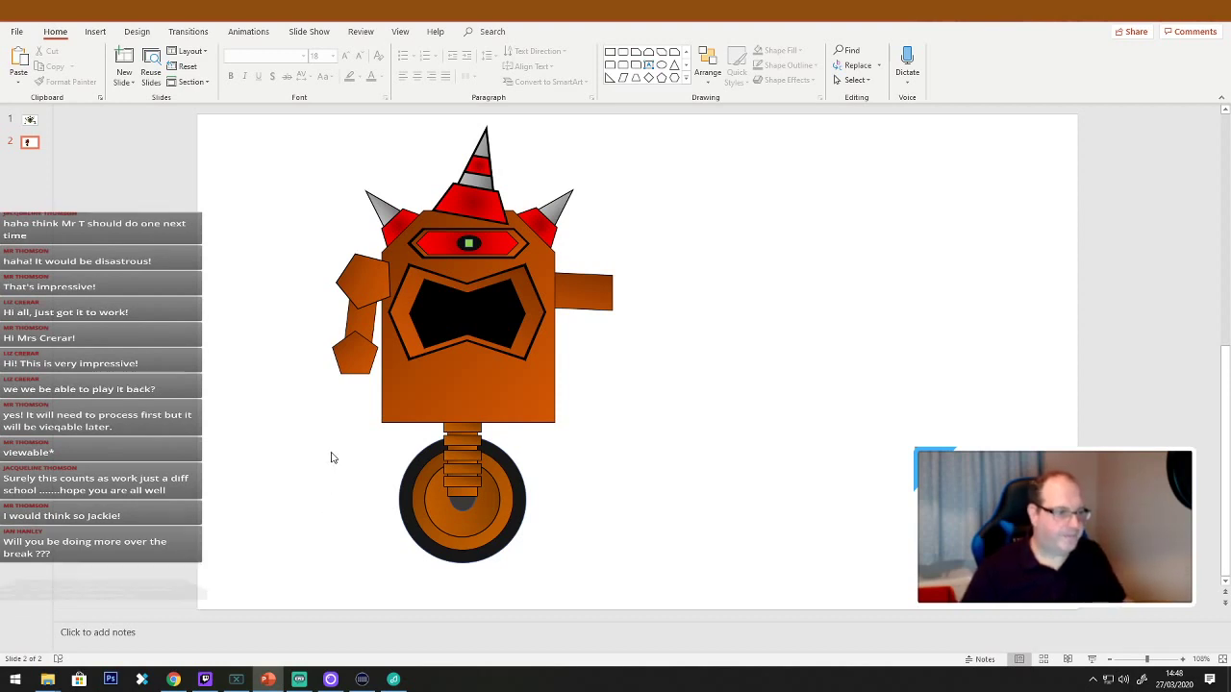
Copy the robot body's orange formatting onto the pentagon over the left shoulder.
left_click(509, 398)
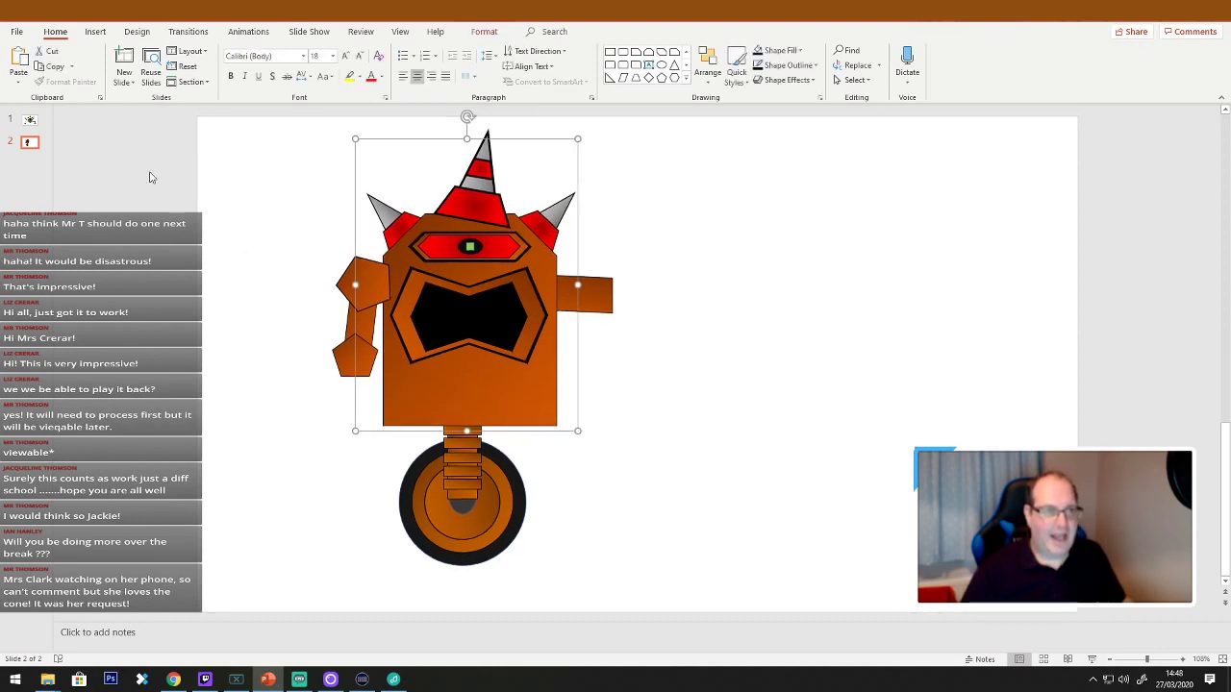
left_click(528, 407)
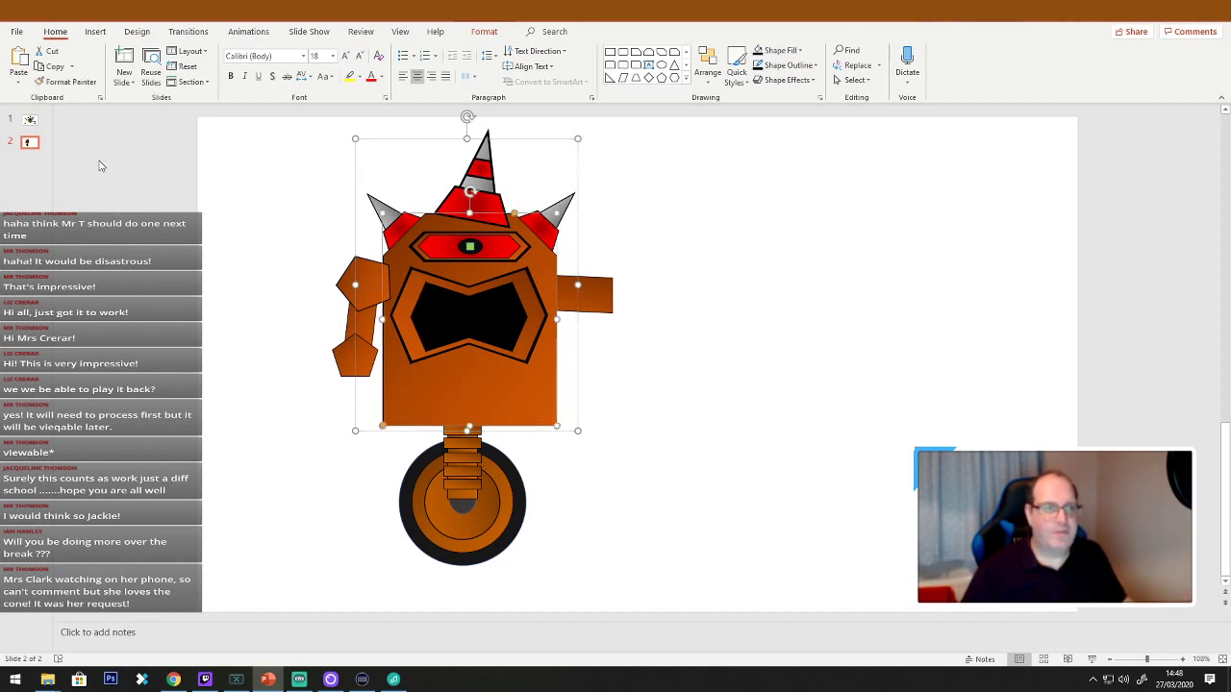
left_click(65, 82)
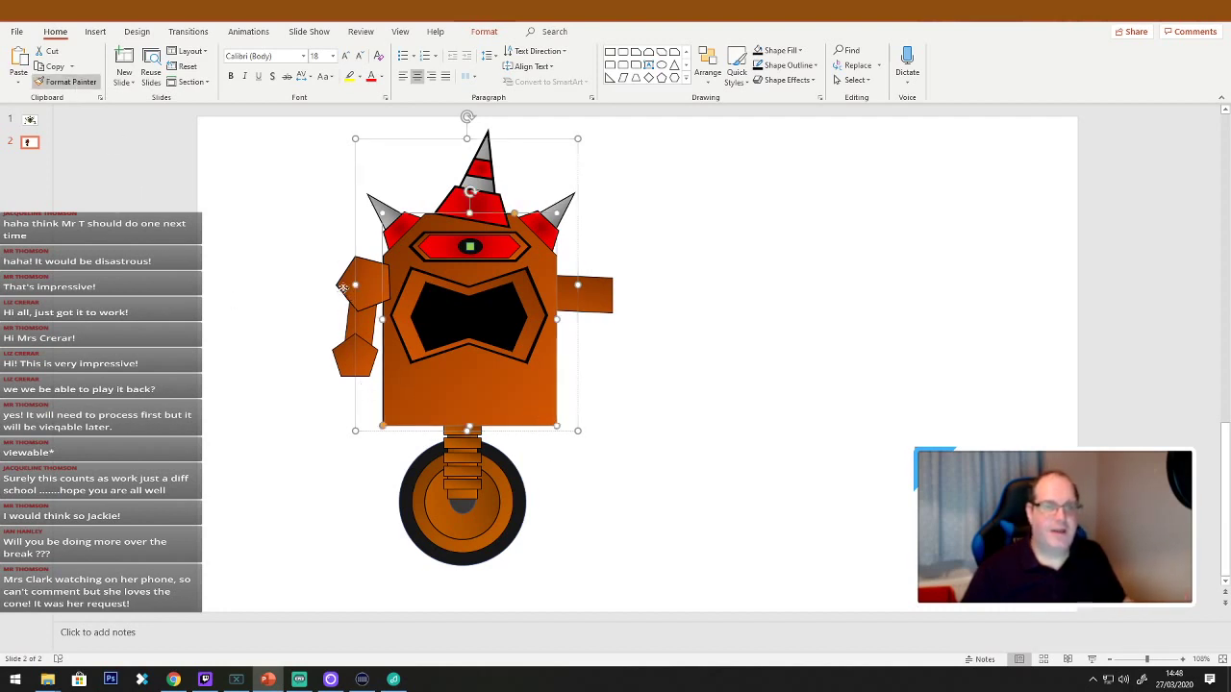
left_click(343, 287)
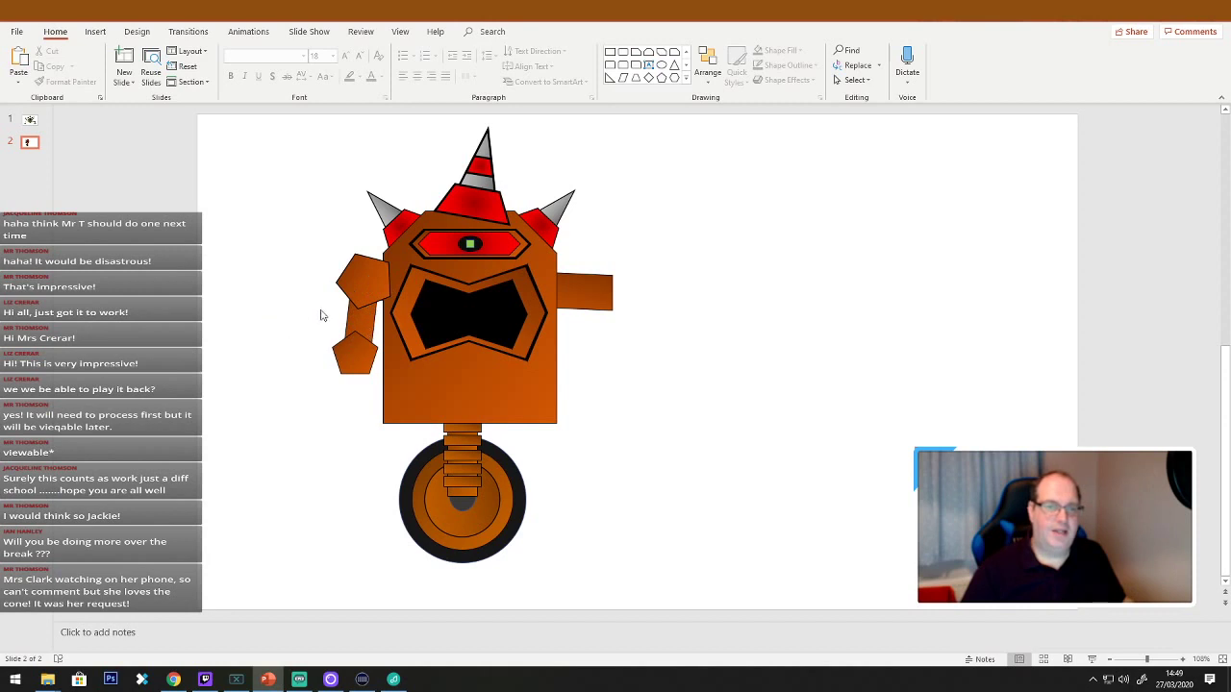
Give the left shoulder pentagon a gradient fill that radiates from its centre, using the orange gradient variations.
left_click(354, 286)
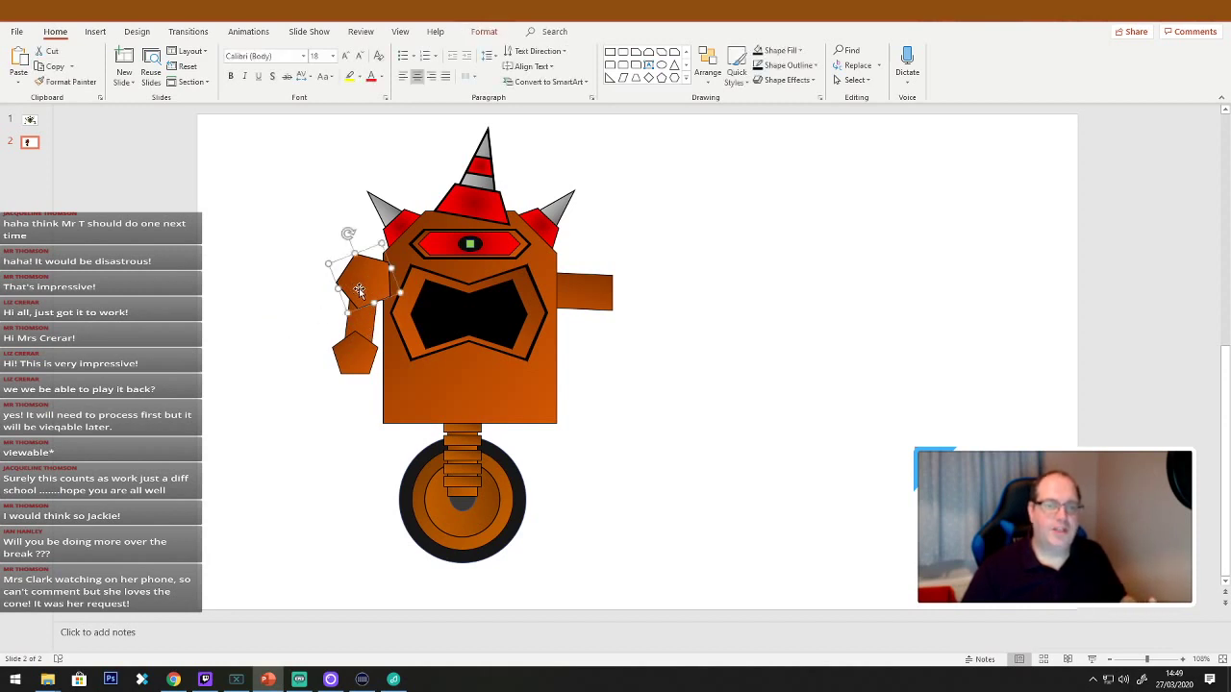
right_click(359, 288)
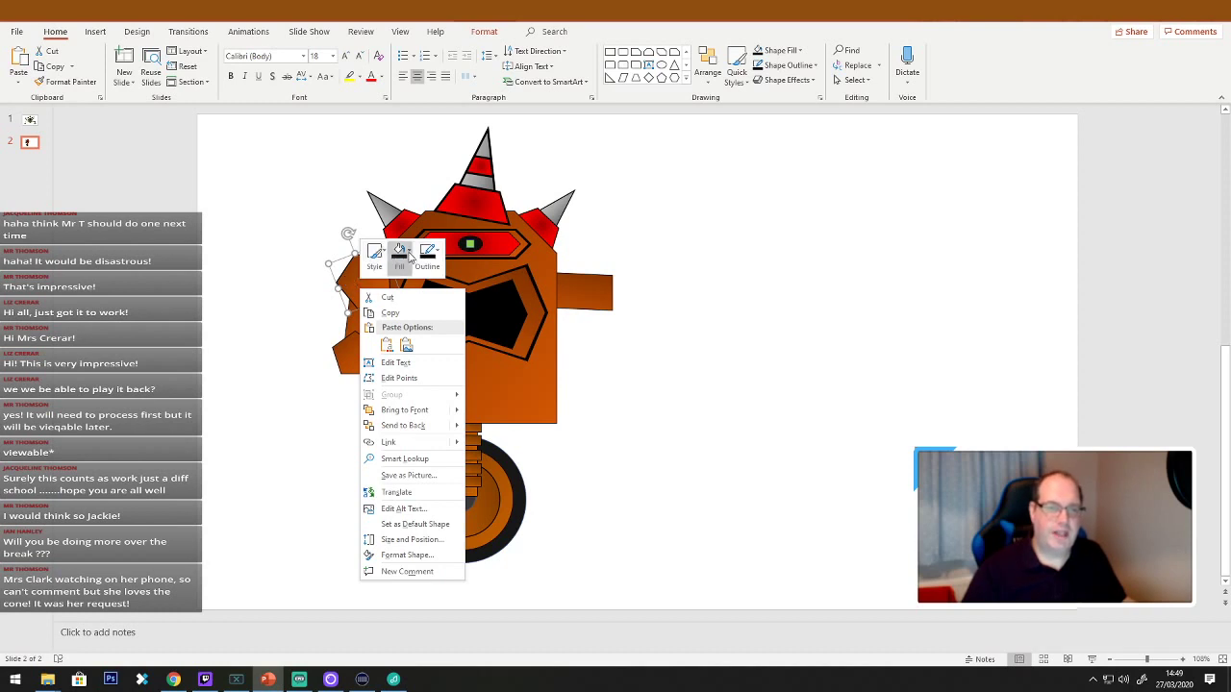
left_click(400, 255)
mouse_move(454, 473)
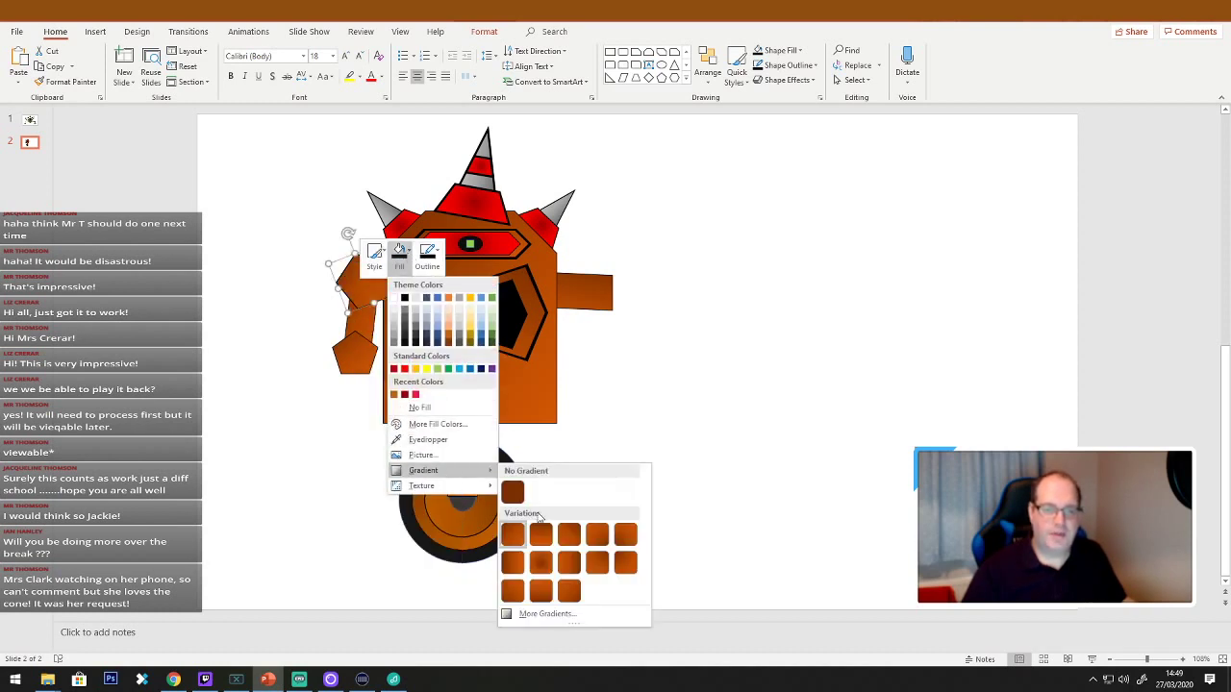
left_click(542, 562)
left_click(703, 448)
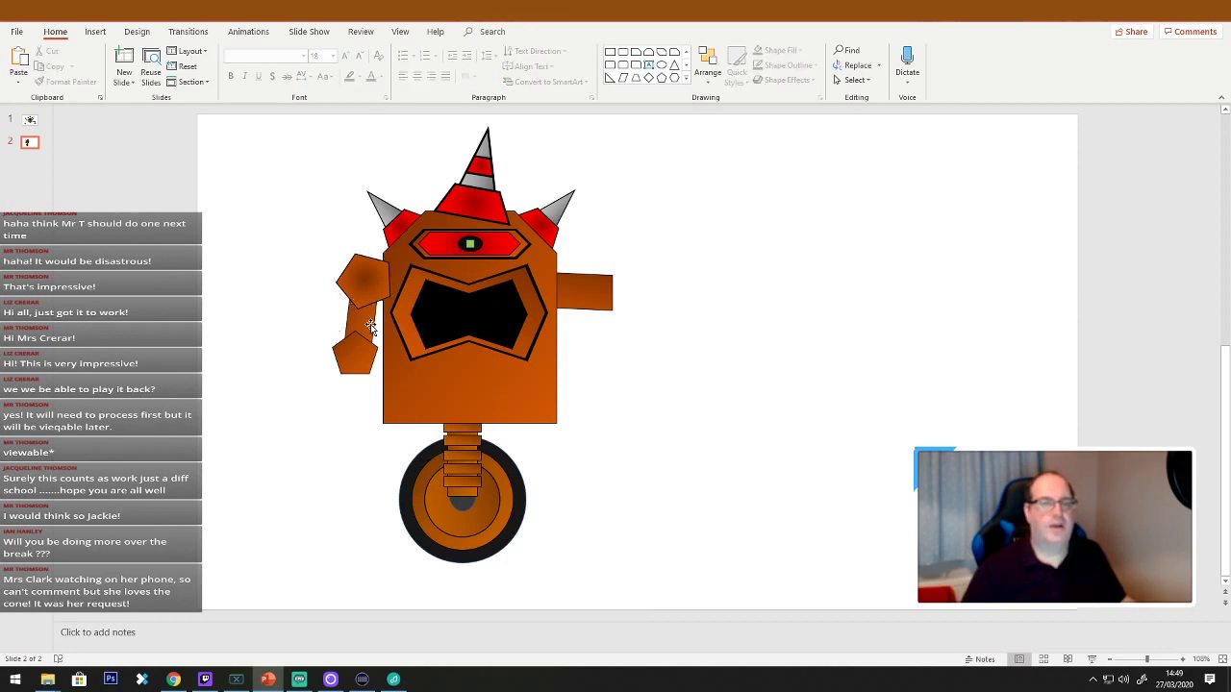
Duplicate the left upper-arm bar below the elbow pentagon as a forearm and send the copy to the back.
left_click(581, 300)
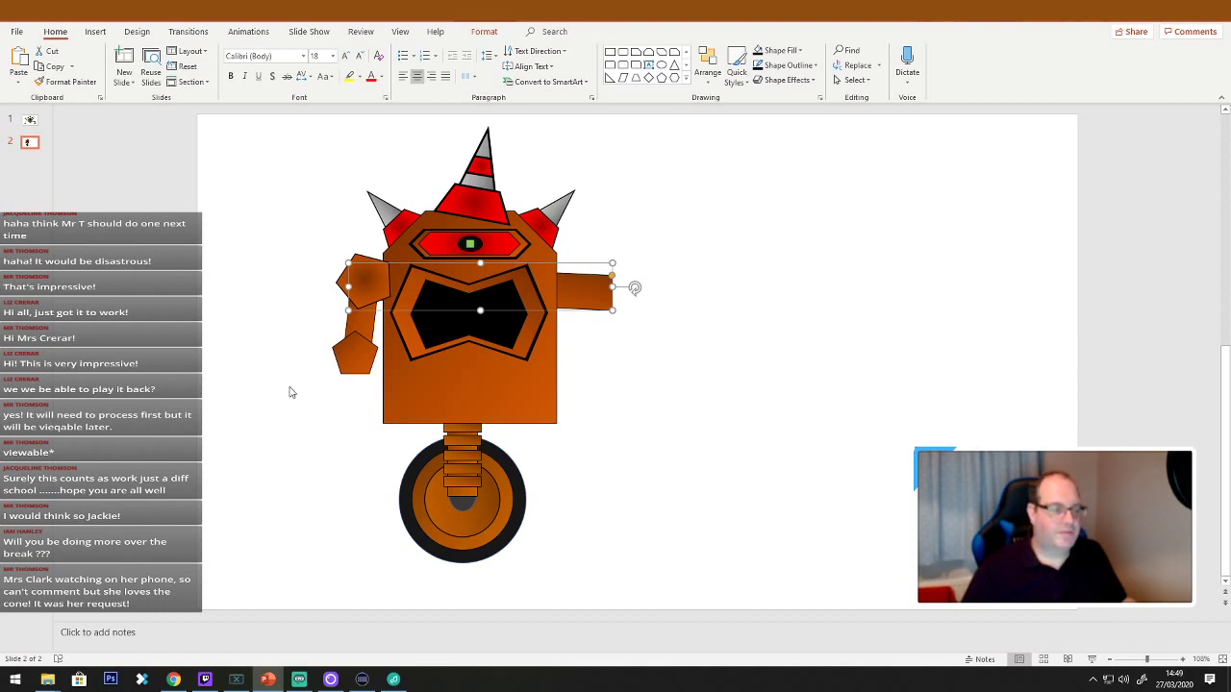
left_click(356, 354)
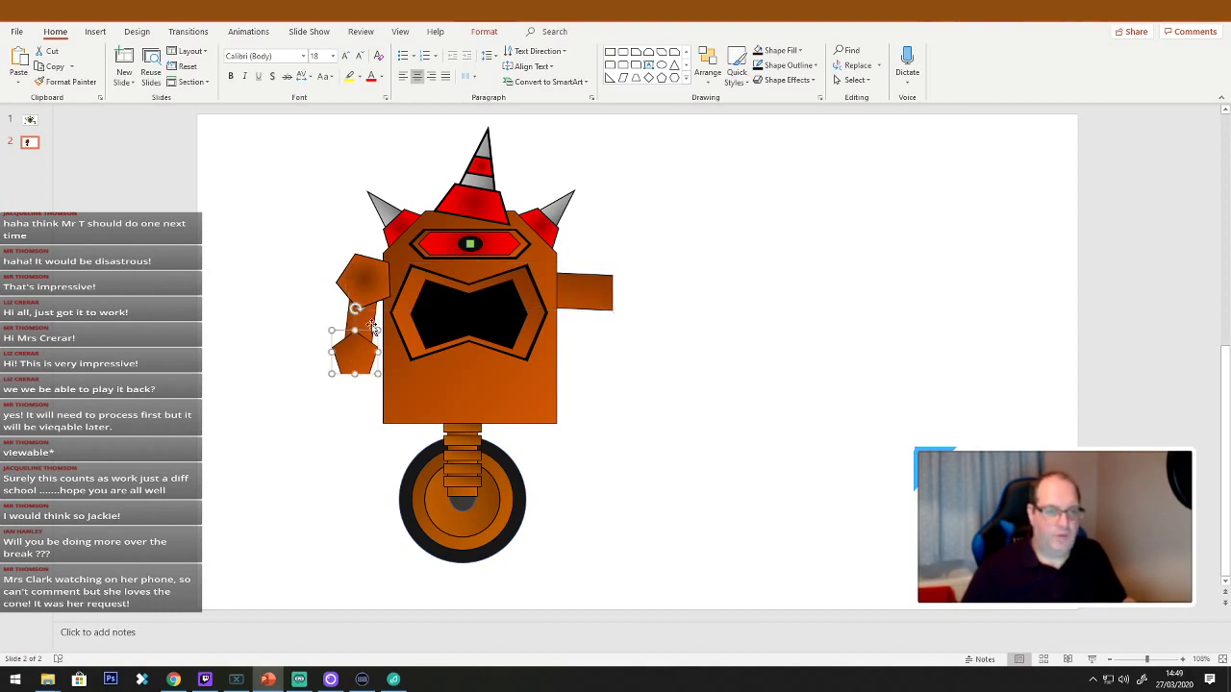
left_click(367, 315)
left_click_drag(366, 314, 363, 406)
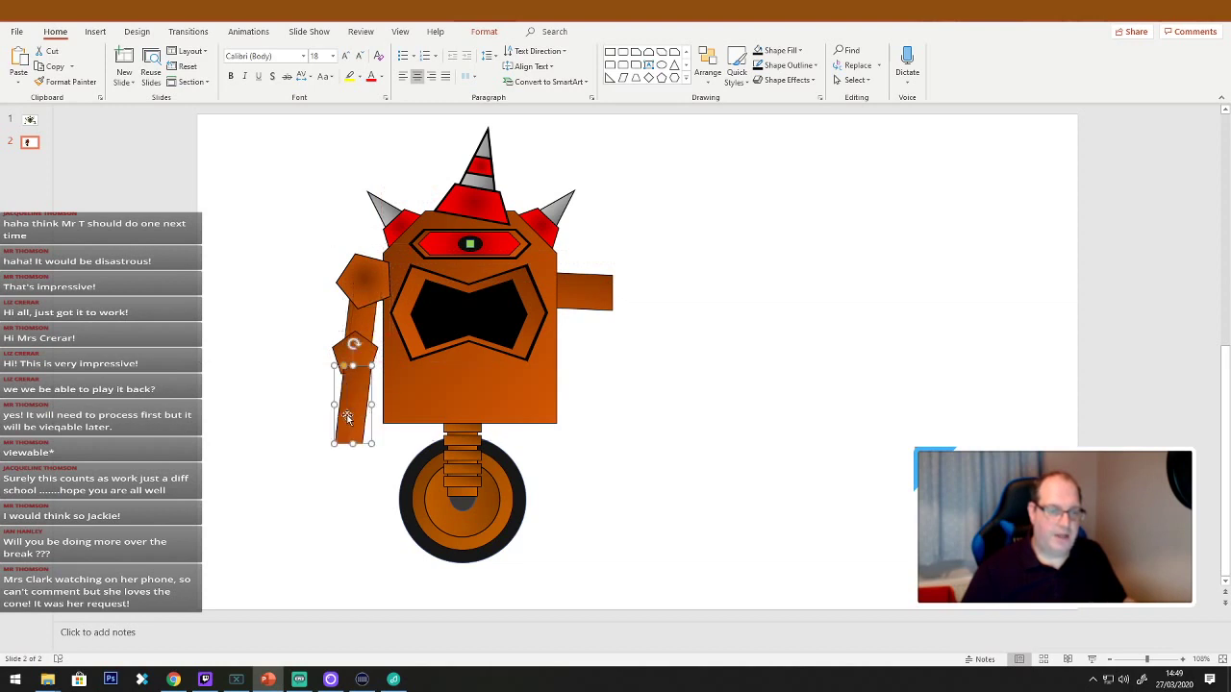
right_click(359, 410)
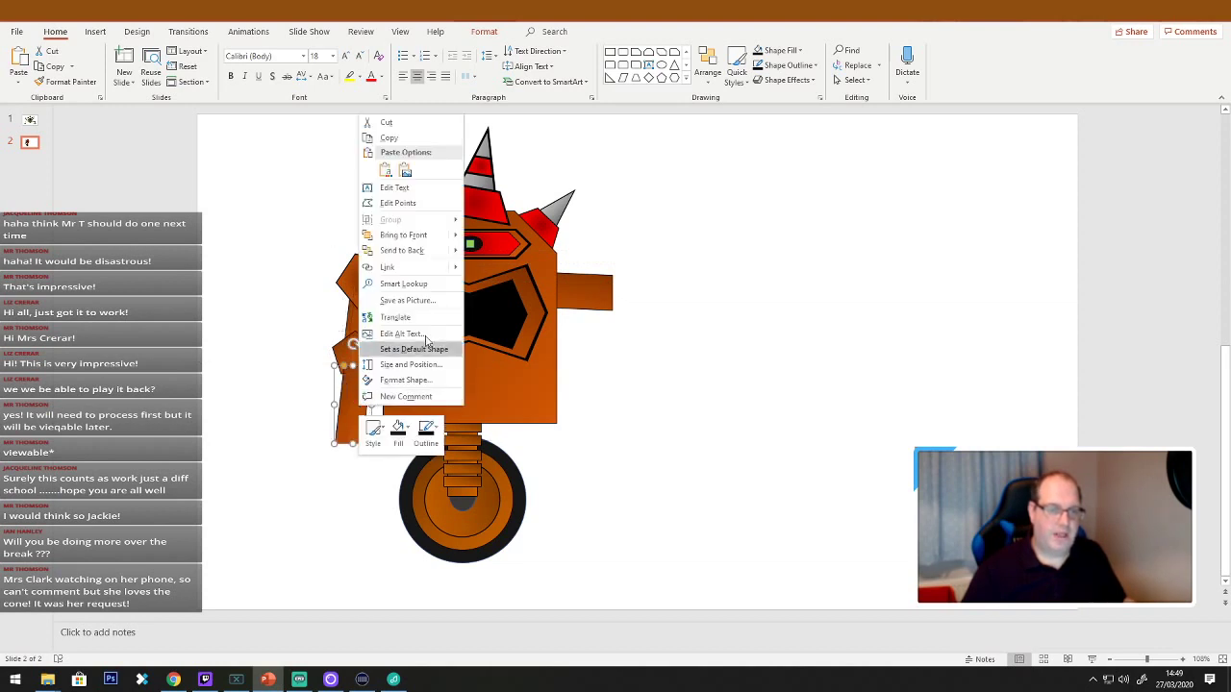
left_click(433, 255)
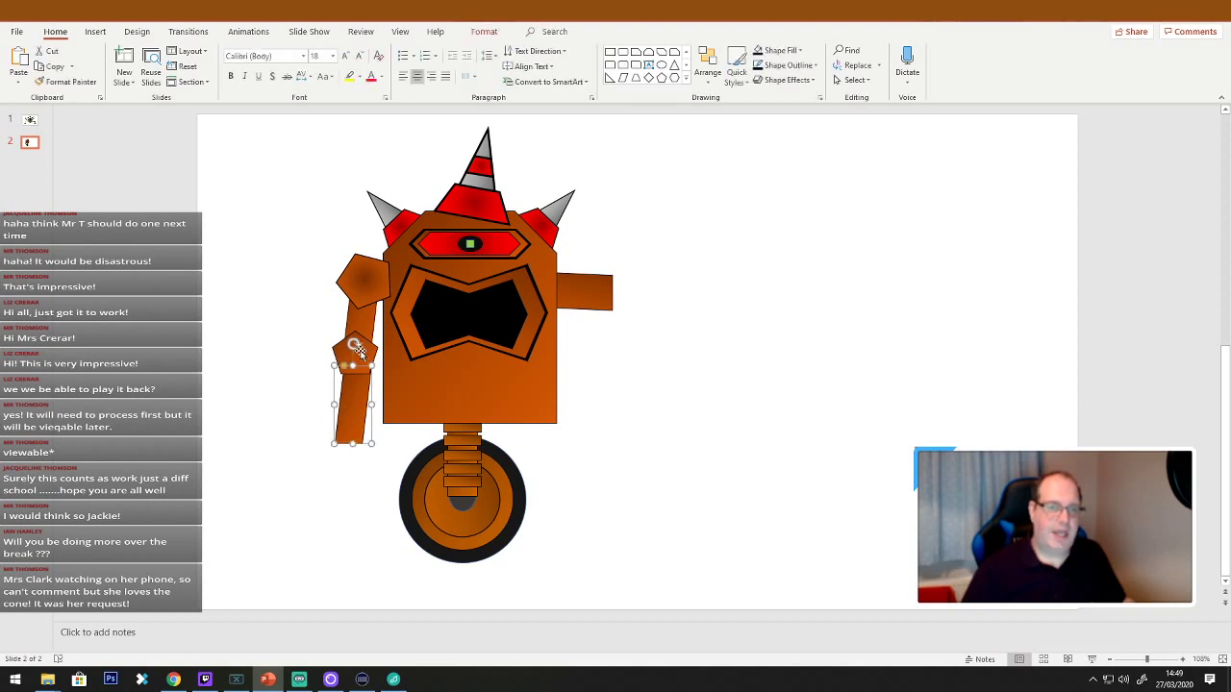
Turn the forearm bar upside down, move it clear of the elbow and flip it horizontally.
left_click_drag(354, 343, 352, 510)
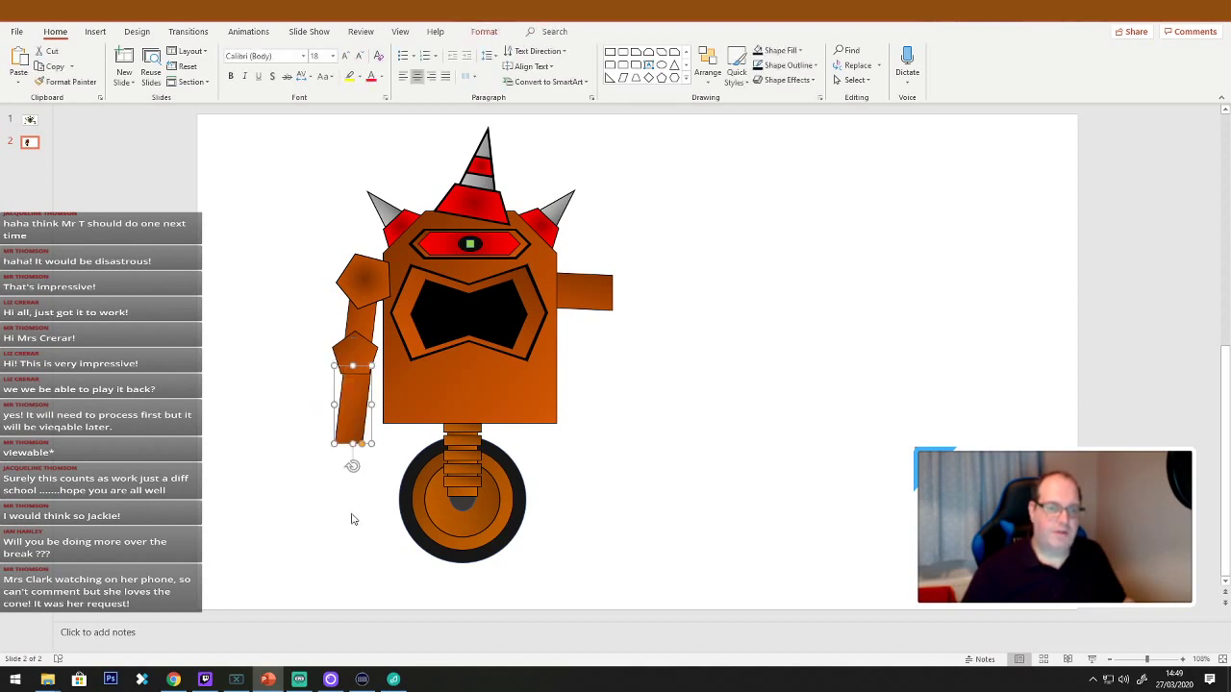
left_click_drag(363, 445, 332, 475)
right_click(332, 452)
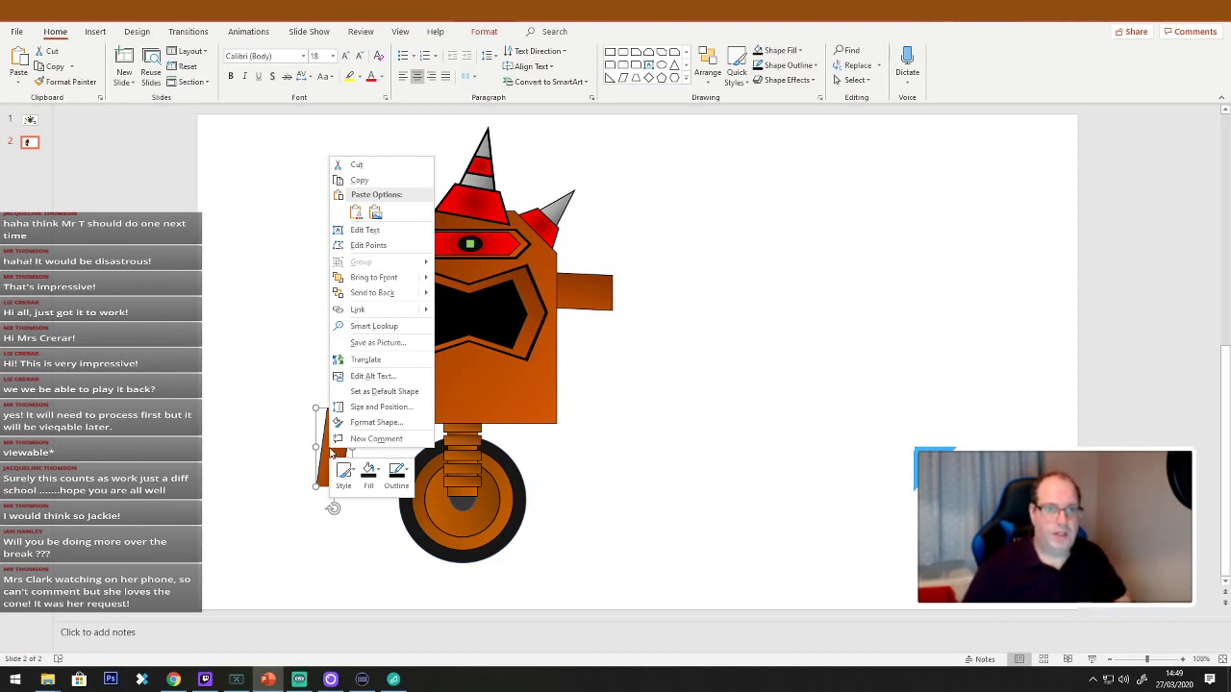
left_click(330, 452)
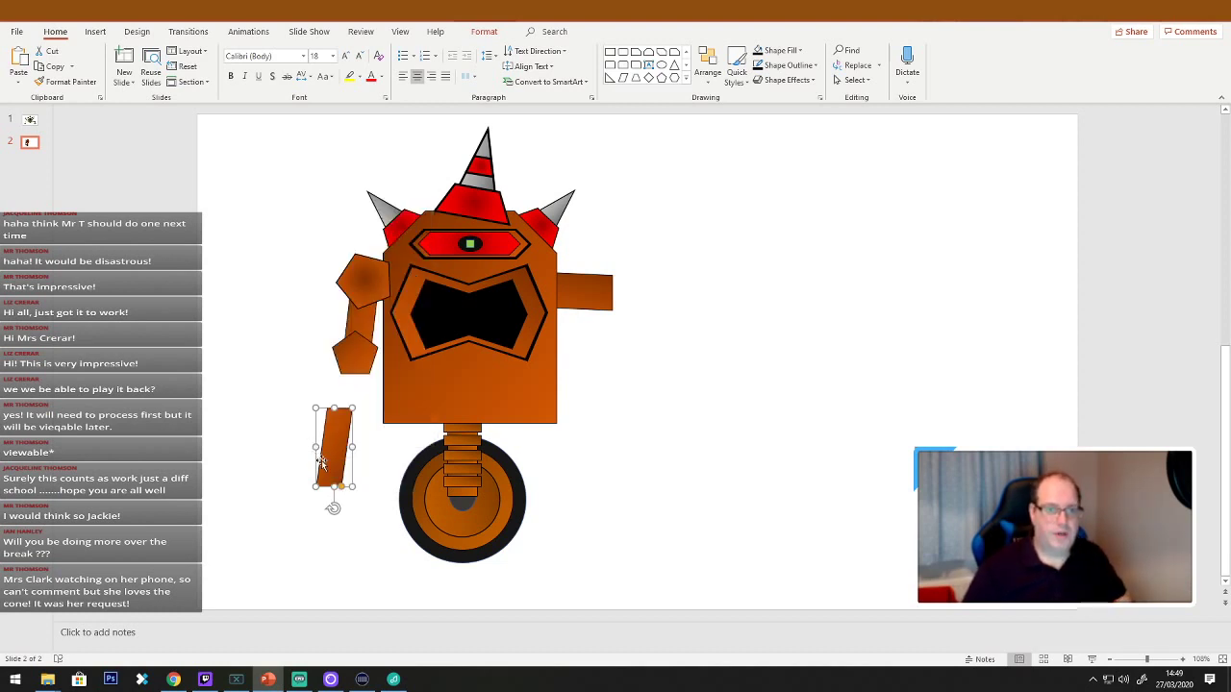
left_click(486, 32)
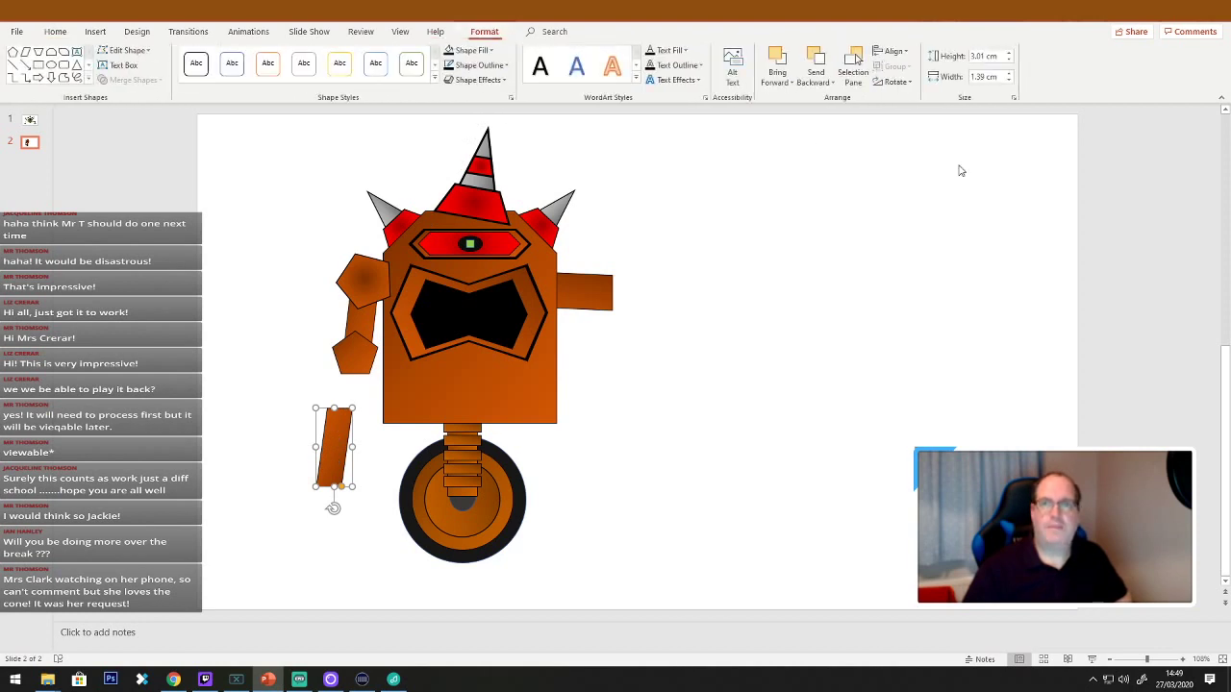
left_click(909, 83)
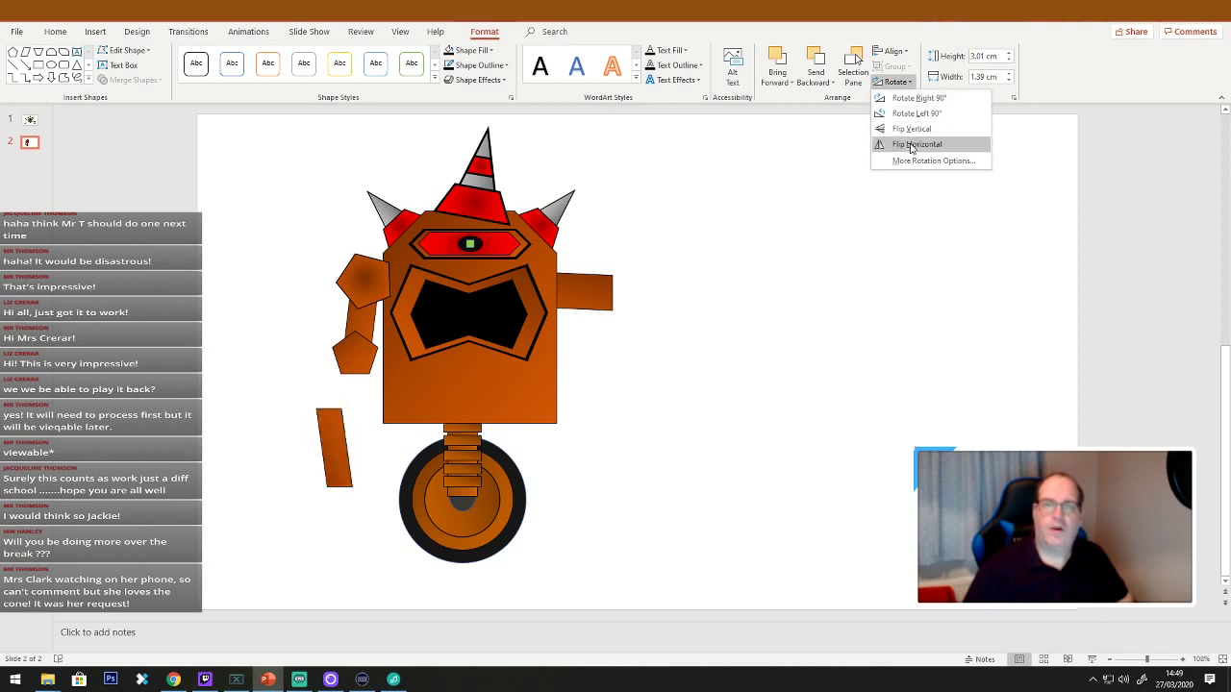
left_click(911, 145)
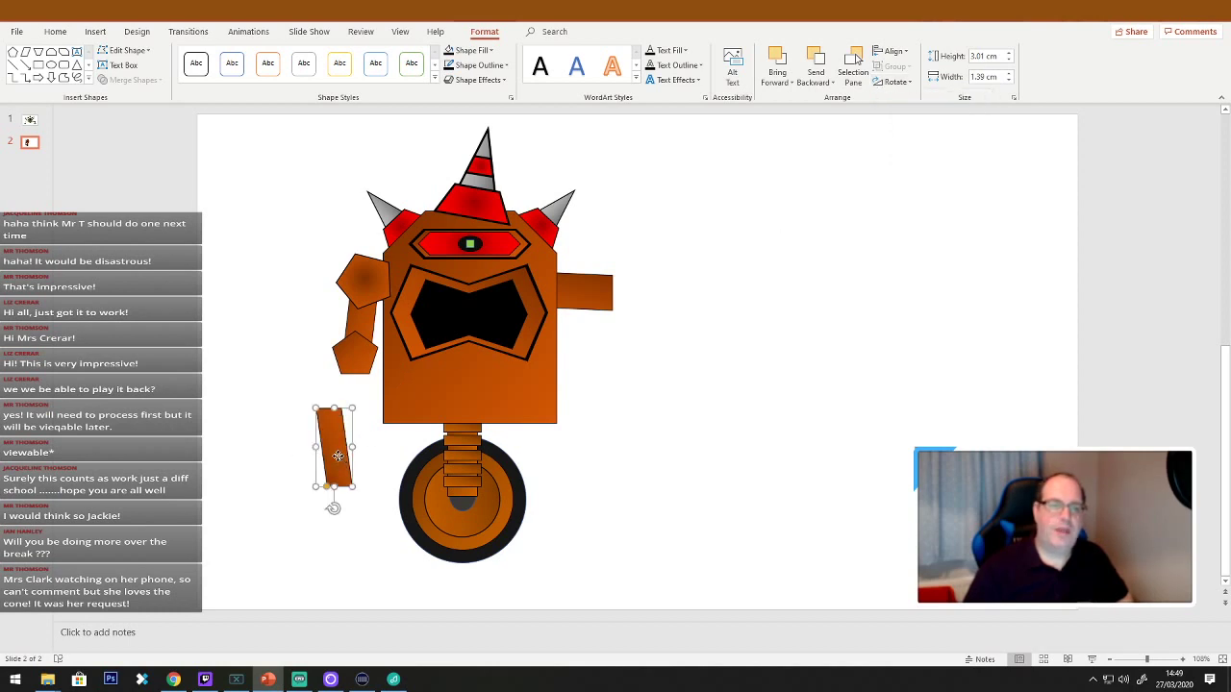
Place the forearm bar under the elbow pentagon and lengthen its lower end slightly.
left_click_drag(338, 456, 361, 410)
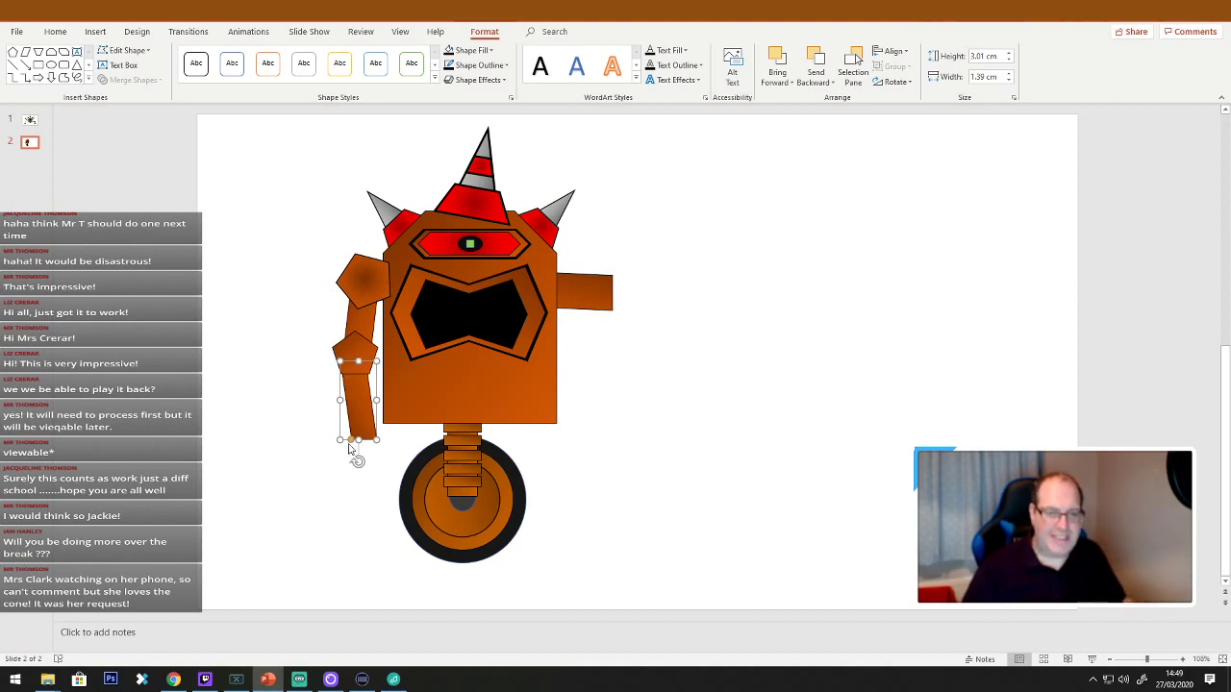
left_click_drag(358, 440, 362, 451)
left_click(352, 500)
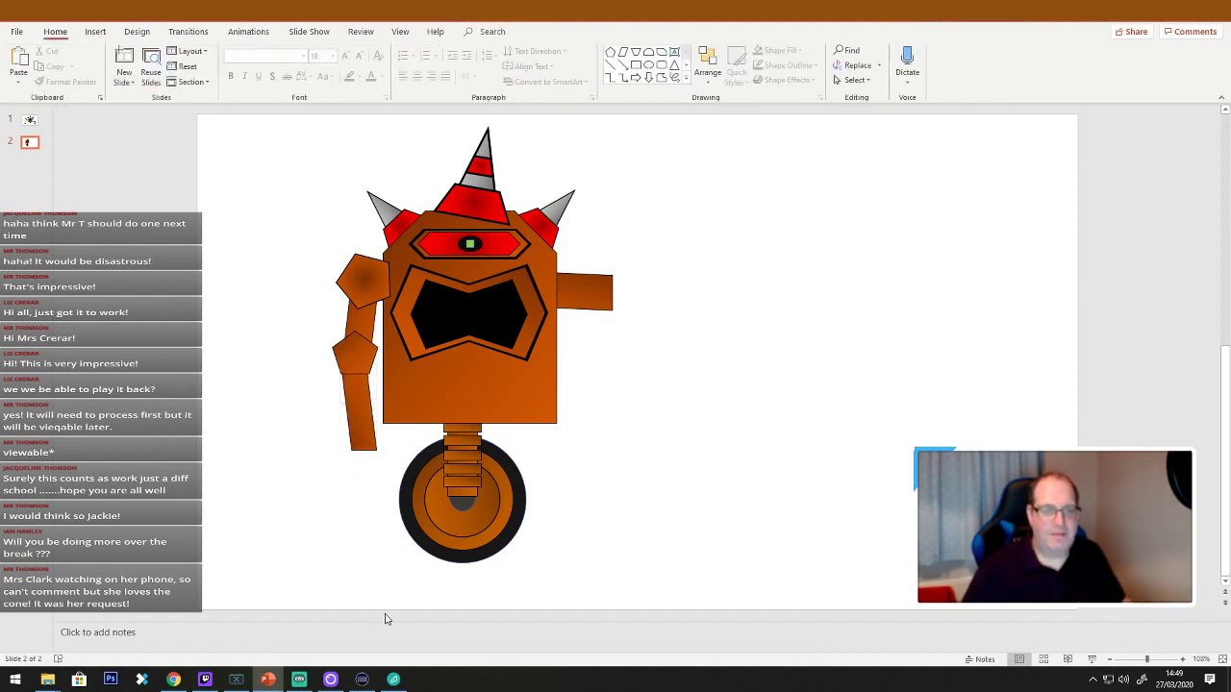
left_click(365, 448)
left_click(362, 493)
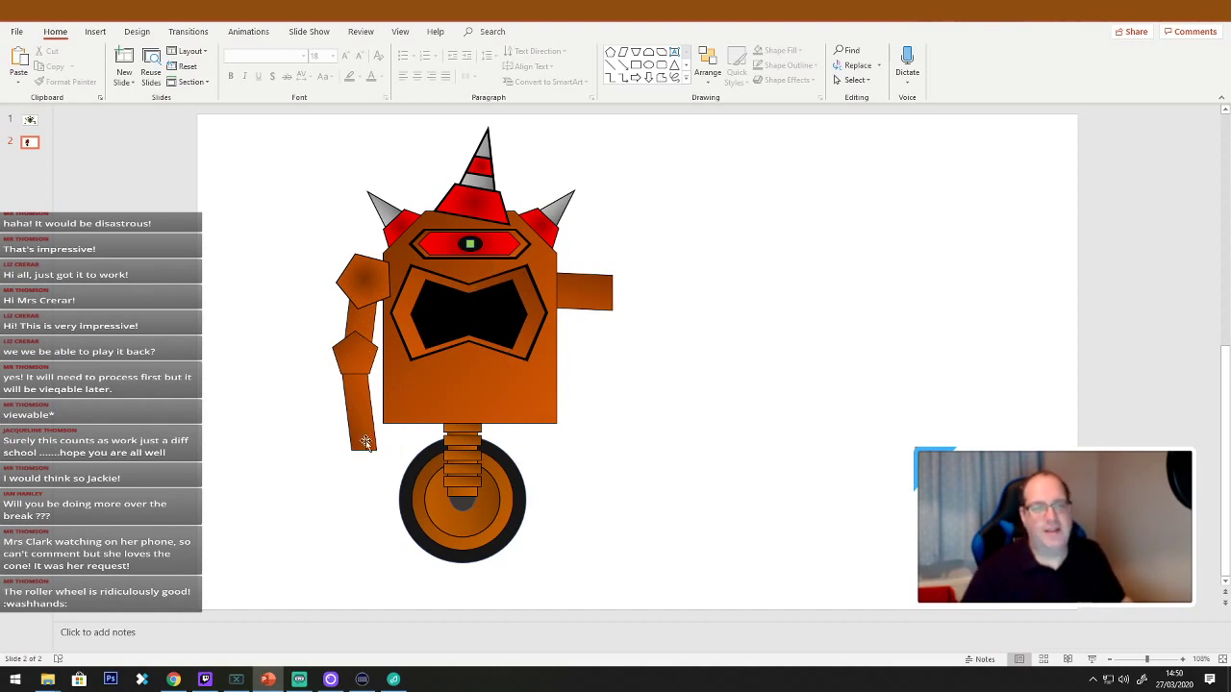
Draw a moon shape beside the robot, turn it roughly half round and move it below the left forearm.
left_click(686, 78)
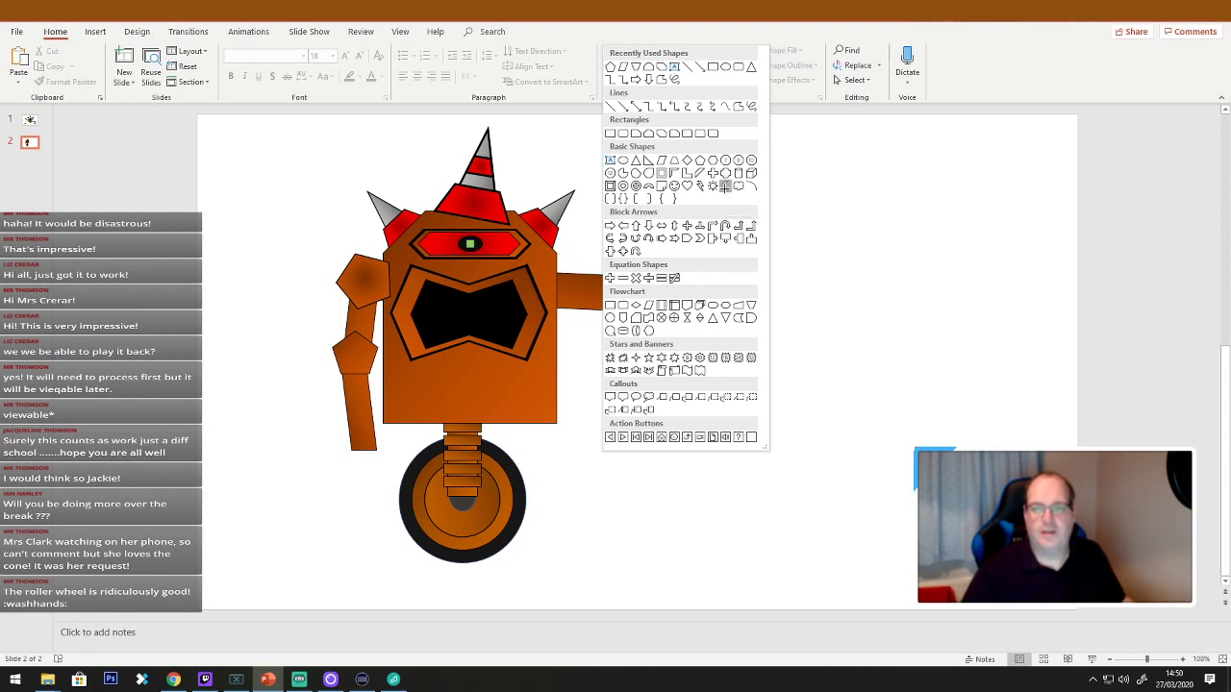
left_click(726, 193)
left_click_drag(670, 268, 807, 394)
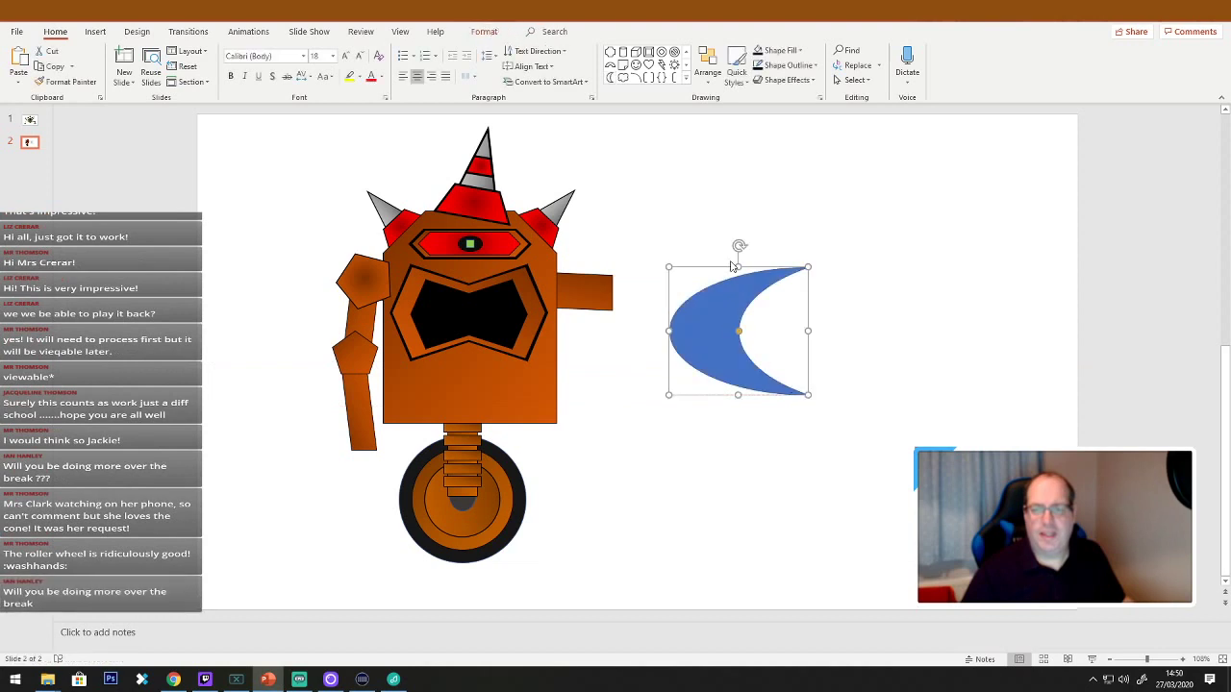
left_click_drag(739, 243, 755, 452)
left_click_drag(778, 330, 363, 504)
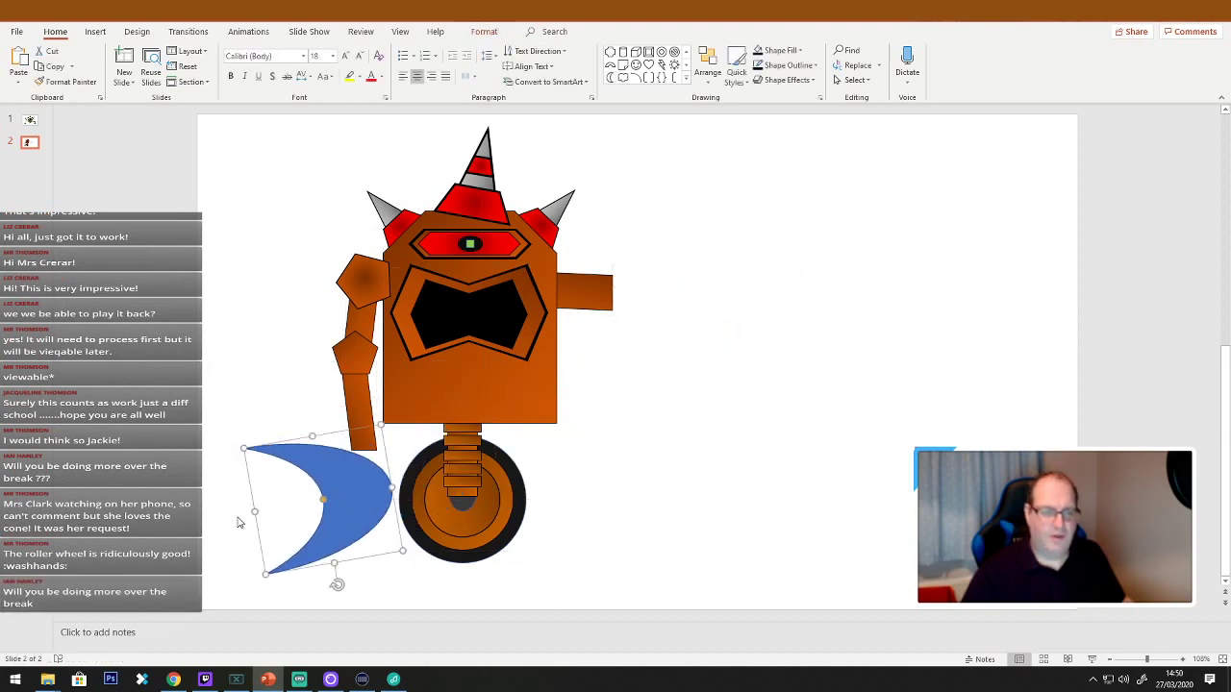
Narrow the moon shape, tilt it so its lower tip points outward, and shorten it to about half its length.
left_click_drag(253, 512, 398, 515)
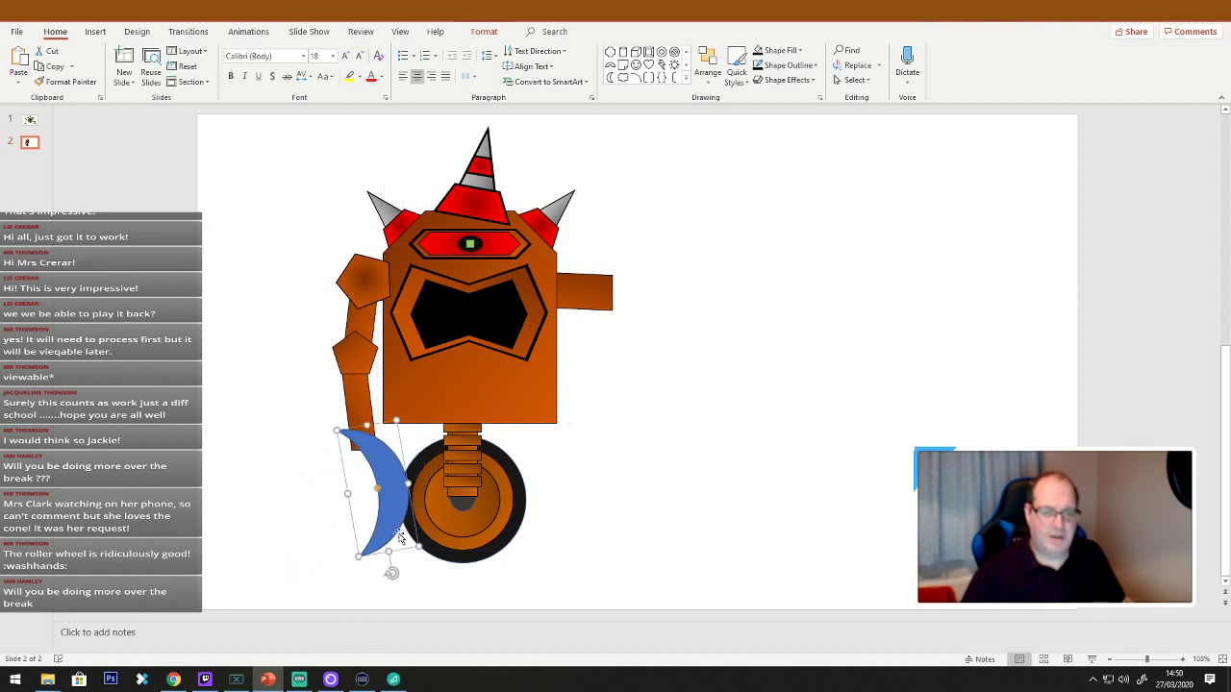
left_click_drag(392, 571, 366, 577)
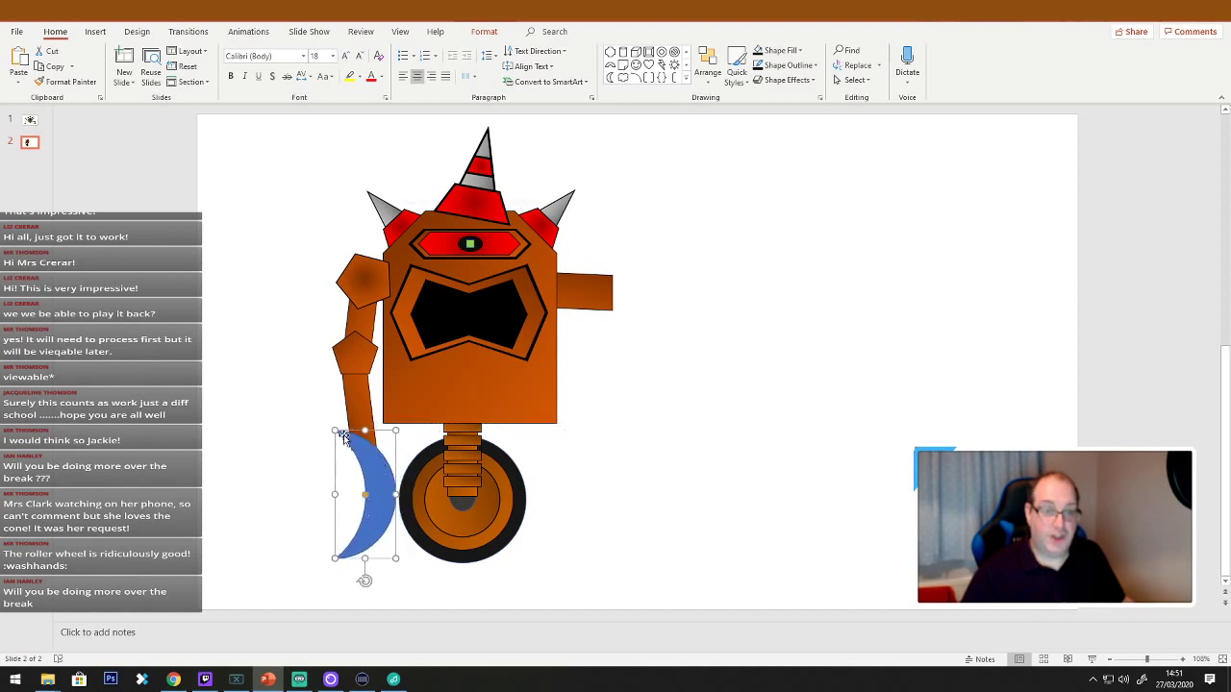
left_click_drag(364, 581, 340, 576)
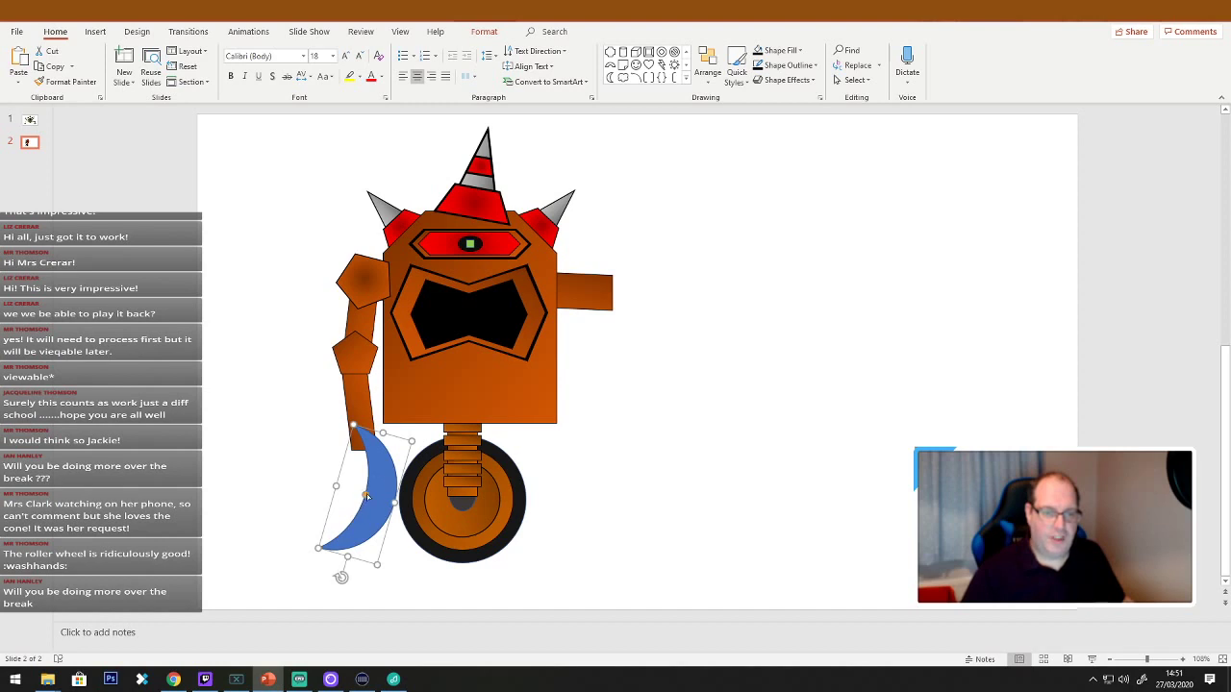
left_click_drag(365, 495, 368, 505)
left_click_drag(345, 556, 370, 493)
Send the moon shape behind the left forearm and nudge it against the forearm's lower end as a hook hand.
right_click(375, 492)
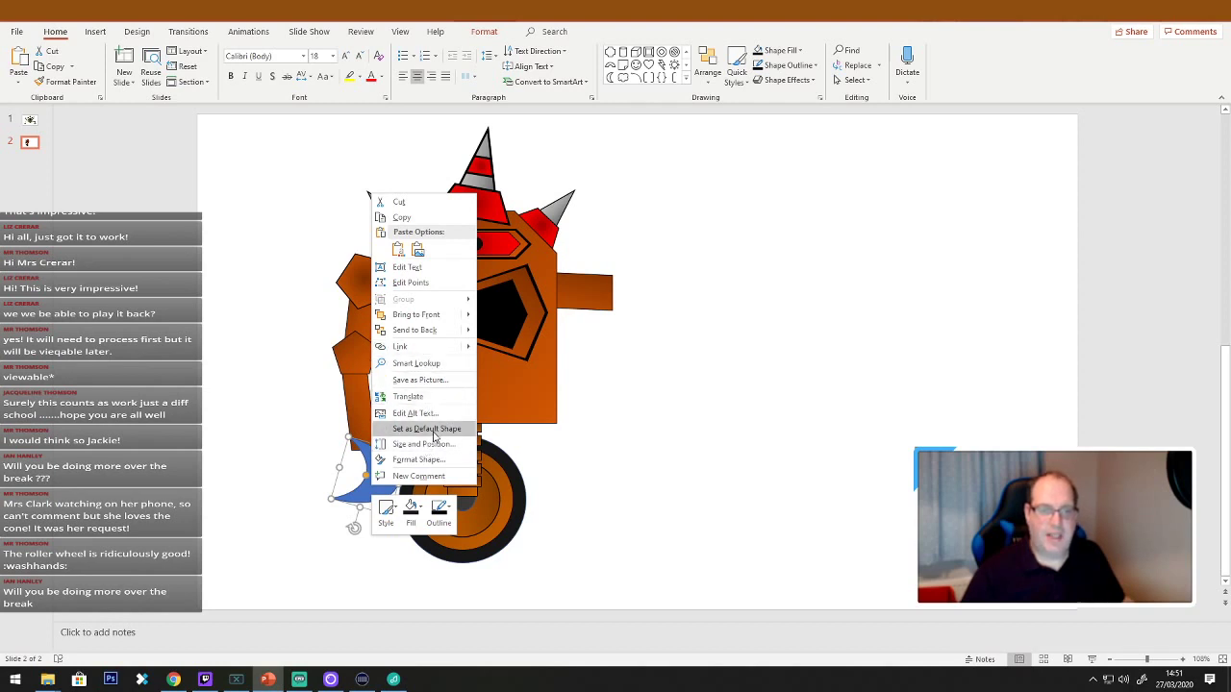
left_click(414, 330)
left_click(567, 512)
left_click_drag(374, 478, 366, 474)
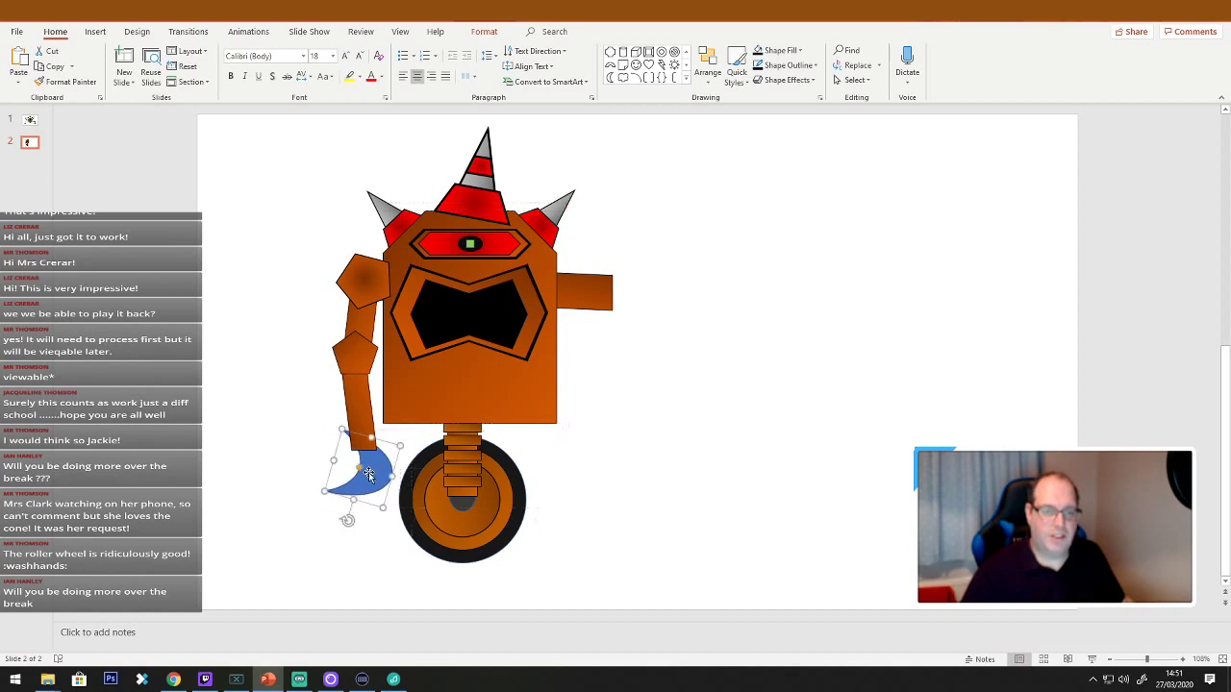
left_click(368, 542)
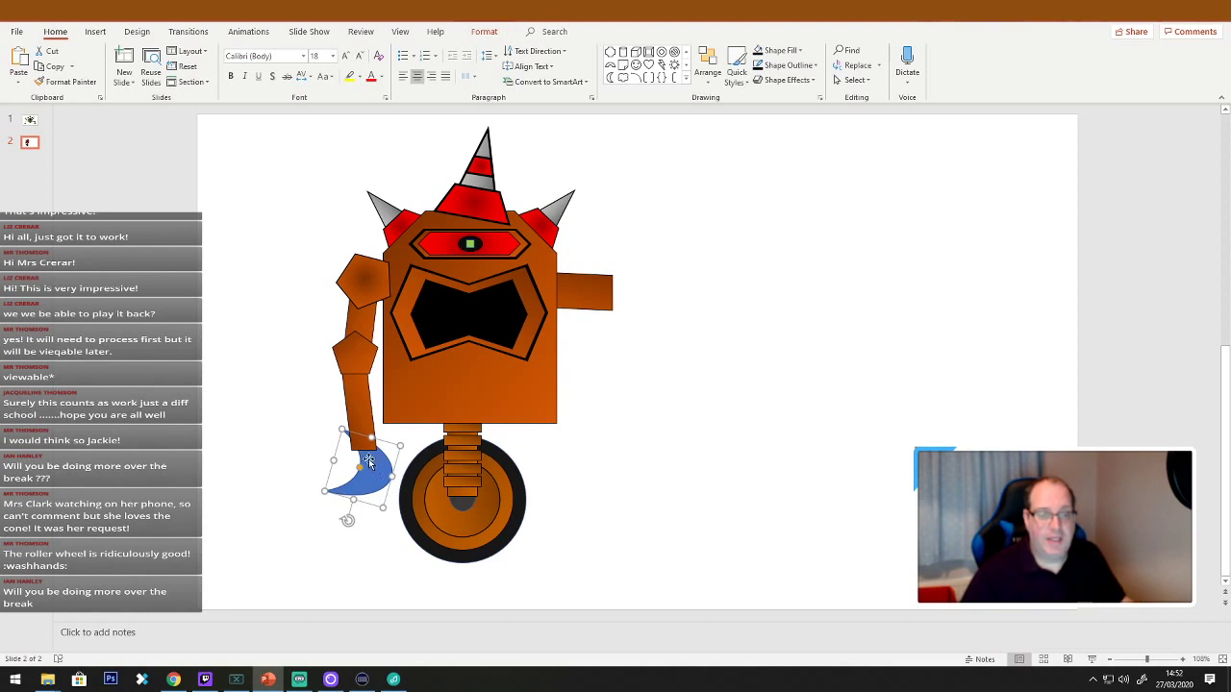
Preview the Merge Shapes options, including Combine, on the left forearm bar and the moon shape.
left_click(358, 418, "shift")
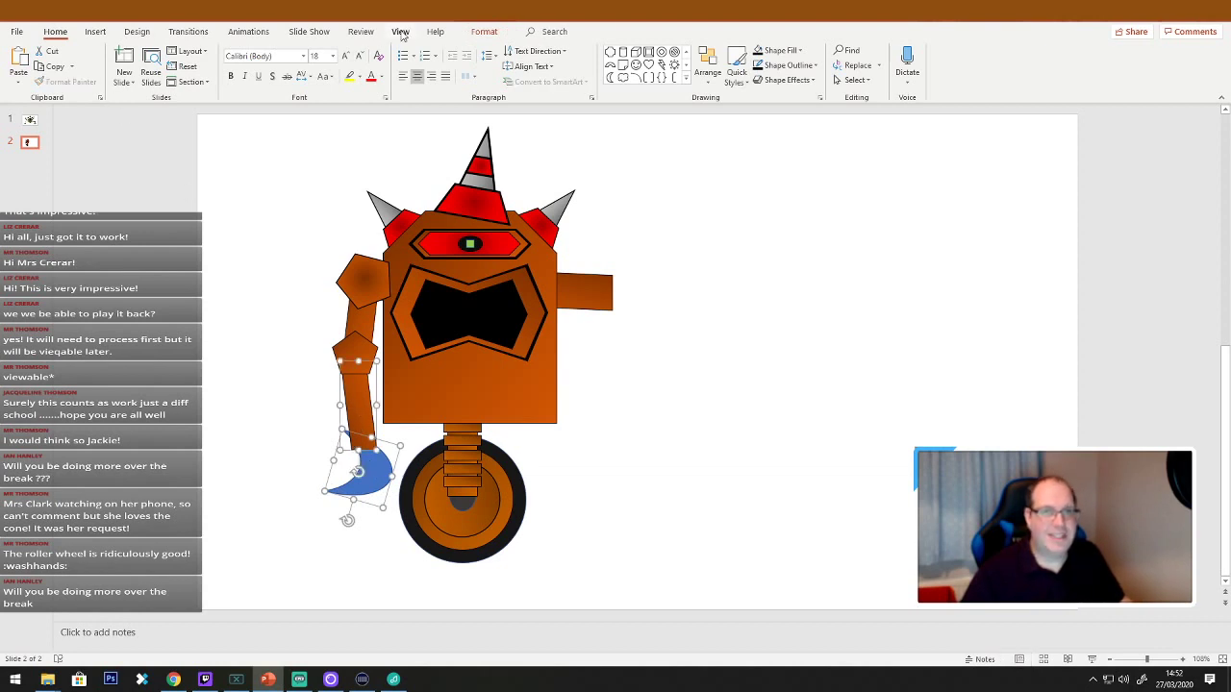
left_click(484, 31)
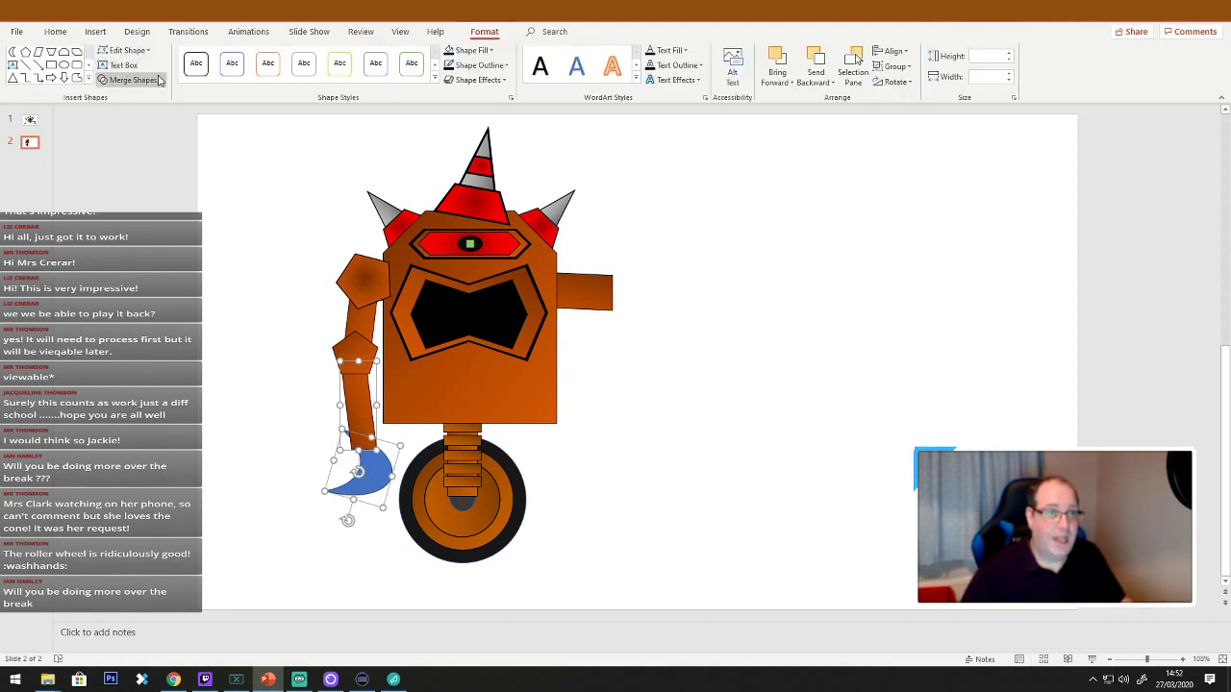
left_click(130, 80)
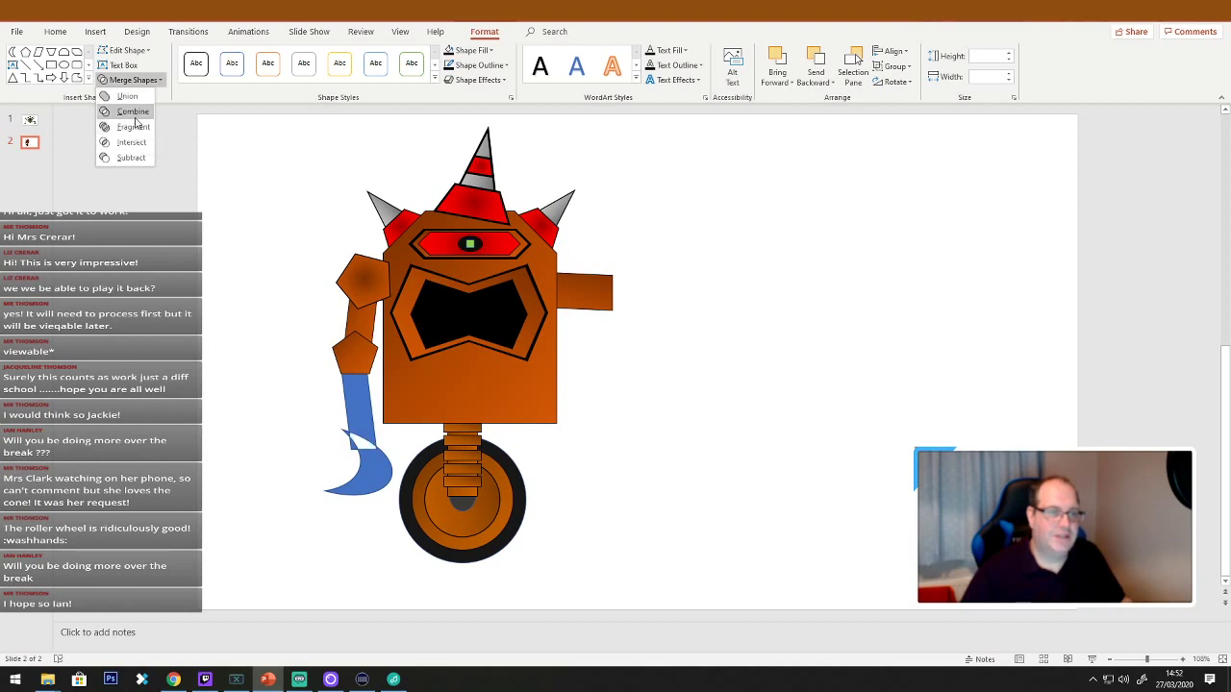
left_click(289, 474)
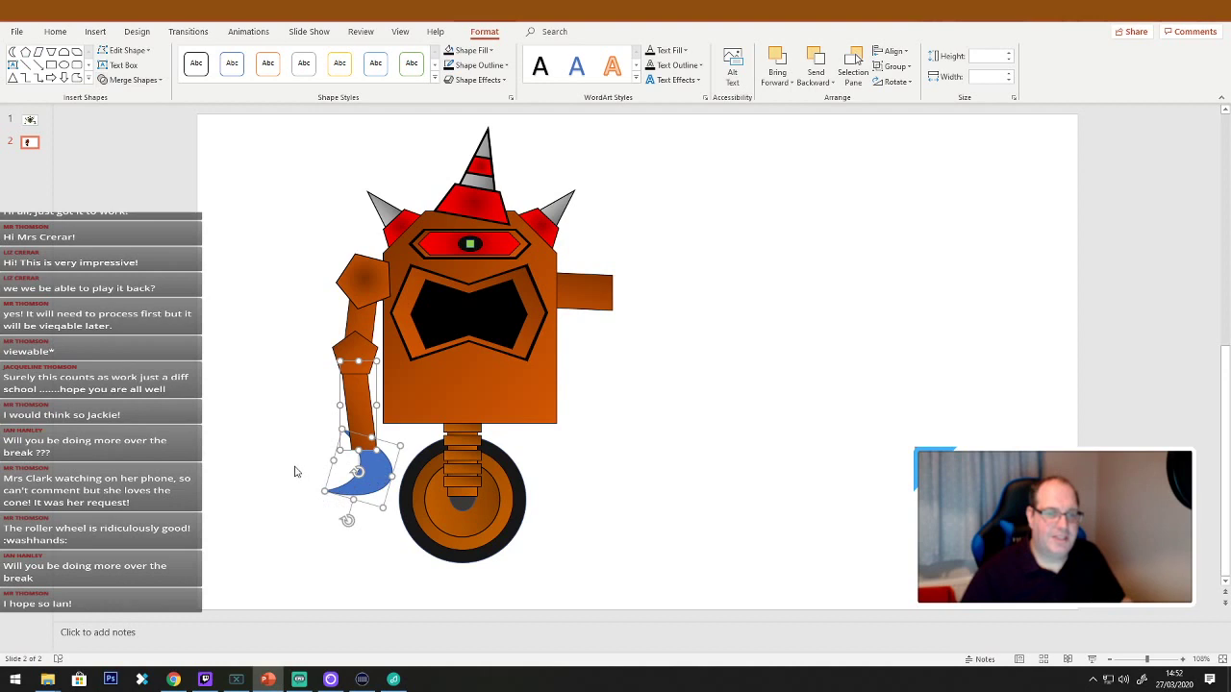
Nudge the moon shape slightly down from the left forearm and rotate it clockwise so its upper tip tucks behind the forearm's end.
left_click(297, 470)
left_click_drag(374, 473, 375, 479)
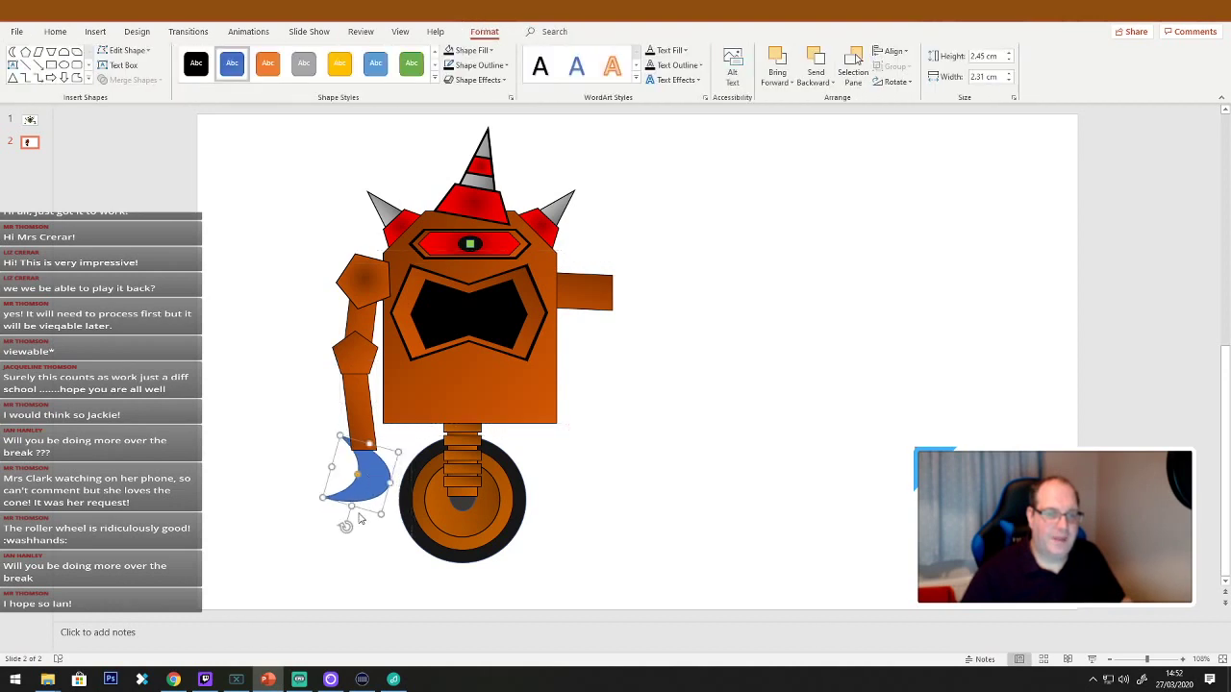
left_click(330, 528)
left_click(357, 486)
left_click_drag(346, 527, 324, 531)
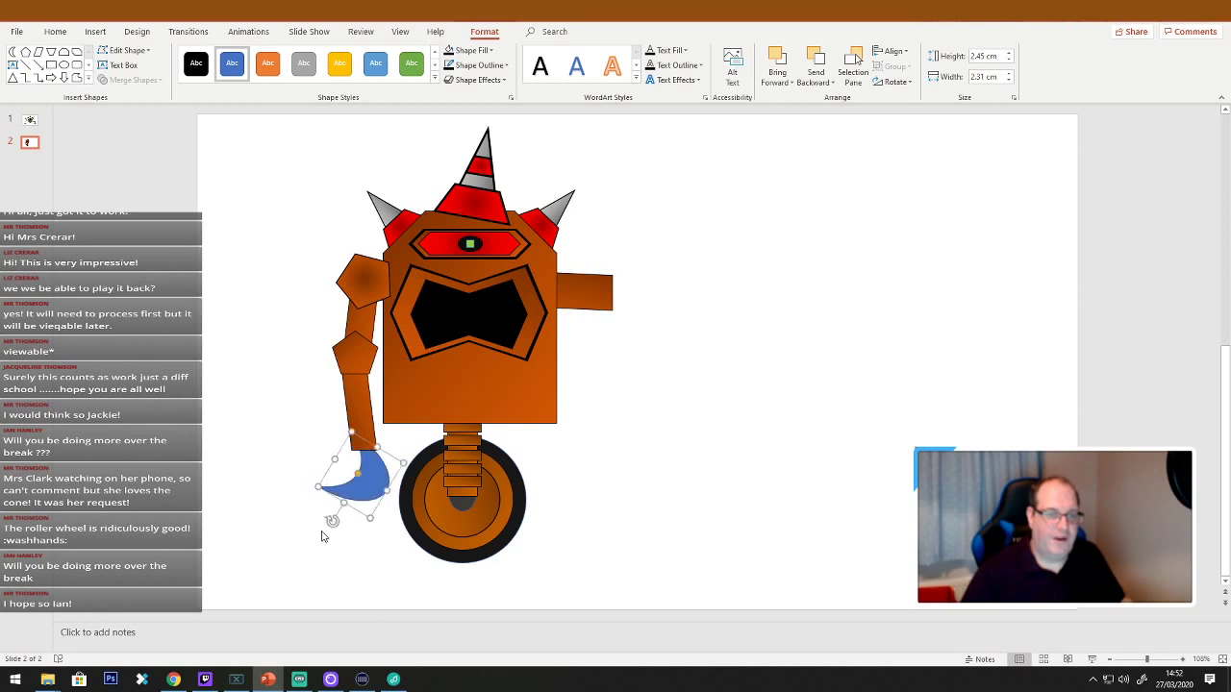
left_click(325, 532)
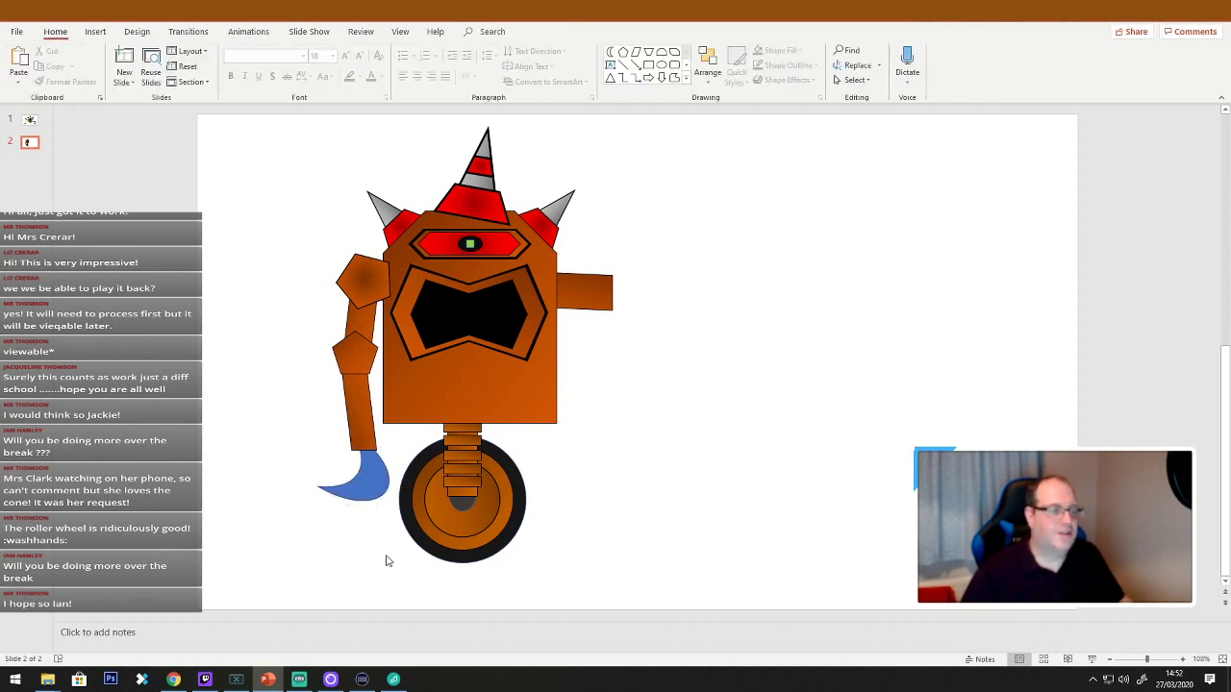
left_click(385, 497)
right_click(380, 486)
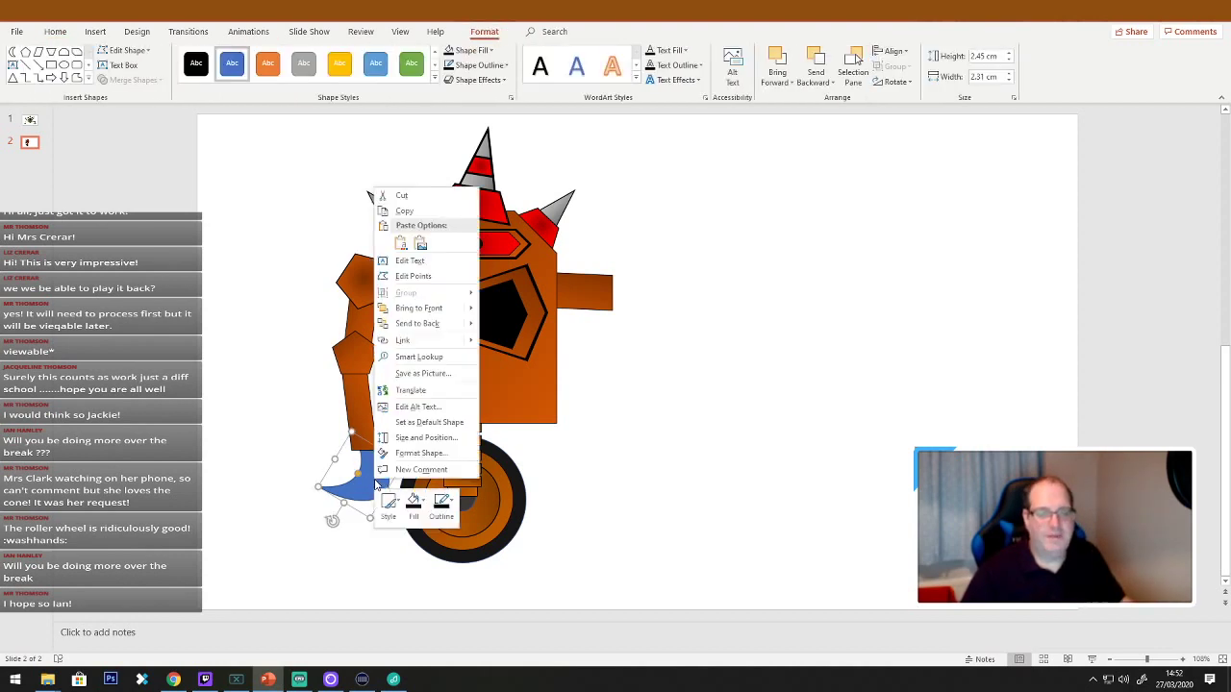
left_click(424, 506)
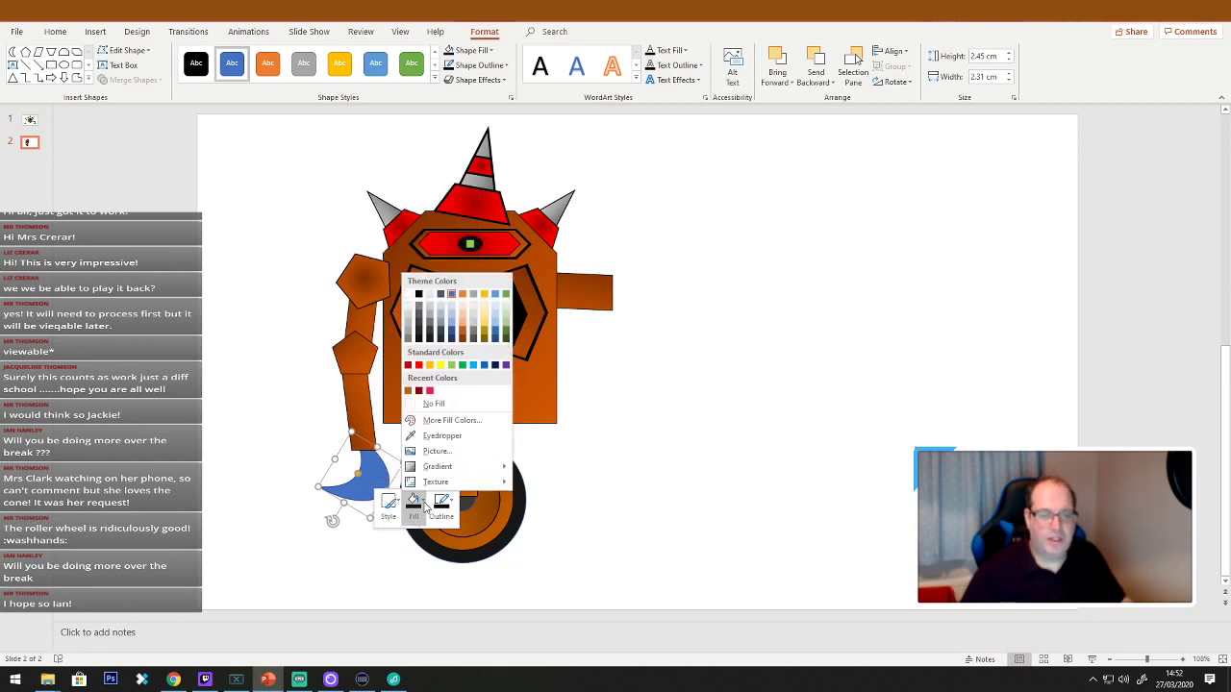
key("Escape")
left_click(257, 550)
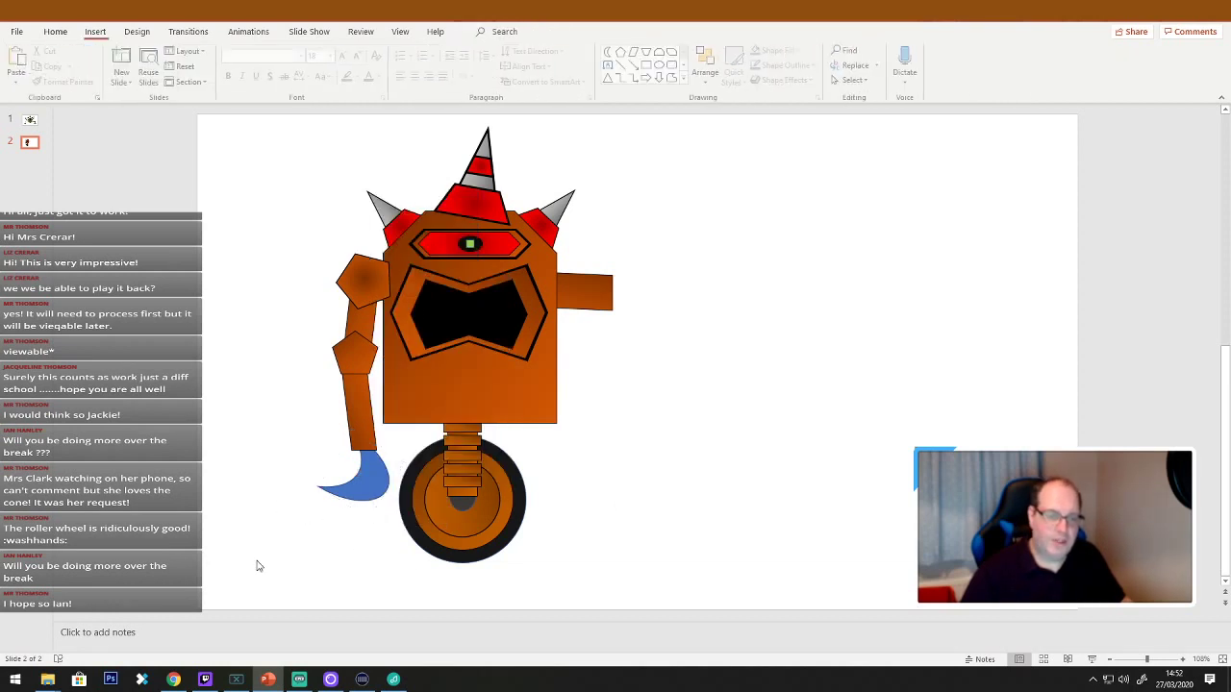
Select all parts of the left arm, including the moon-shaped hook, and place a copy in the empty area beside the robot.
left_click_drag(234, 574, 430, 229)
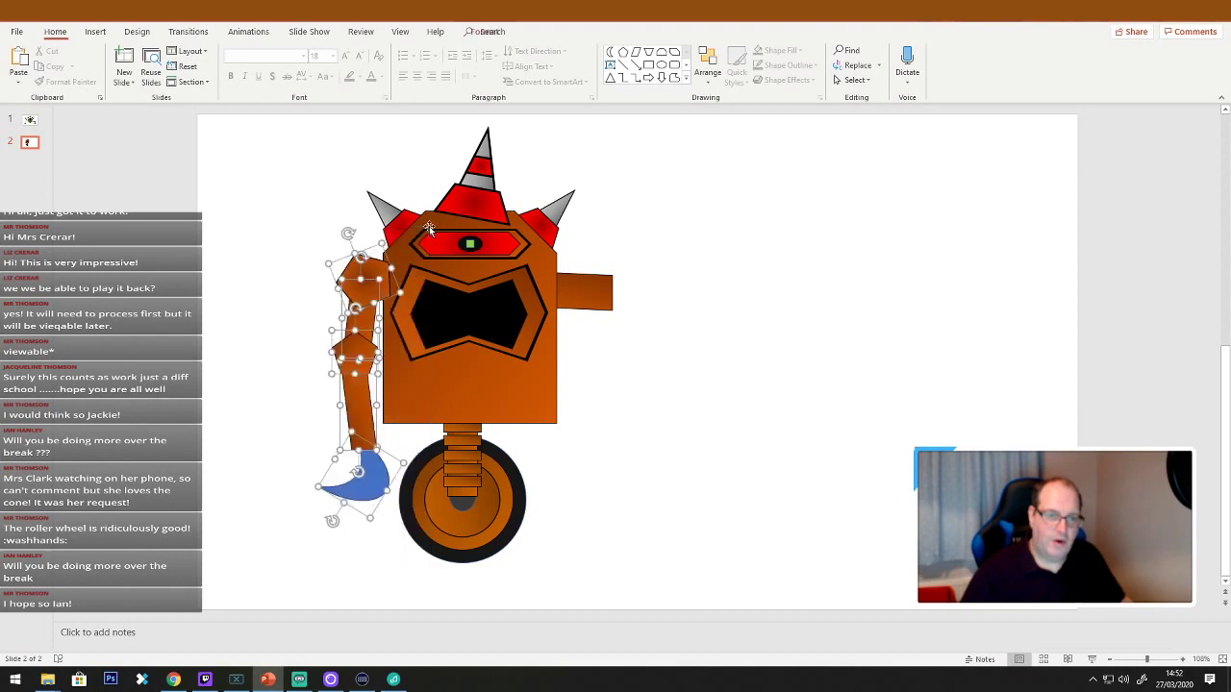
left_click_drag(359, 408, 783, 379)
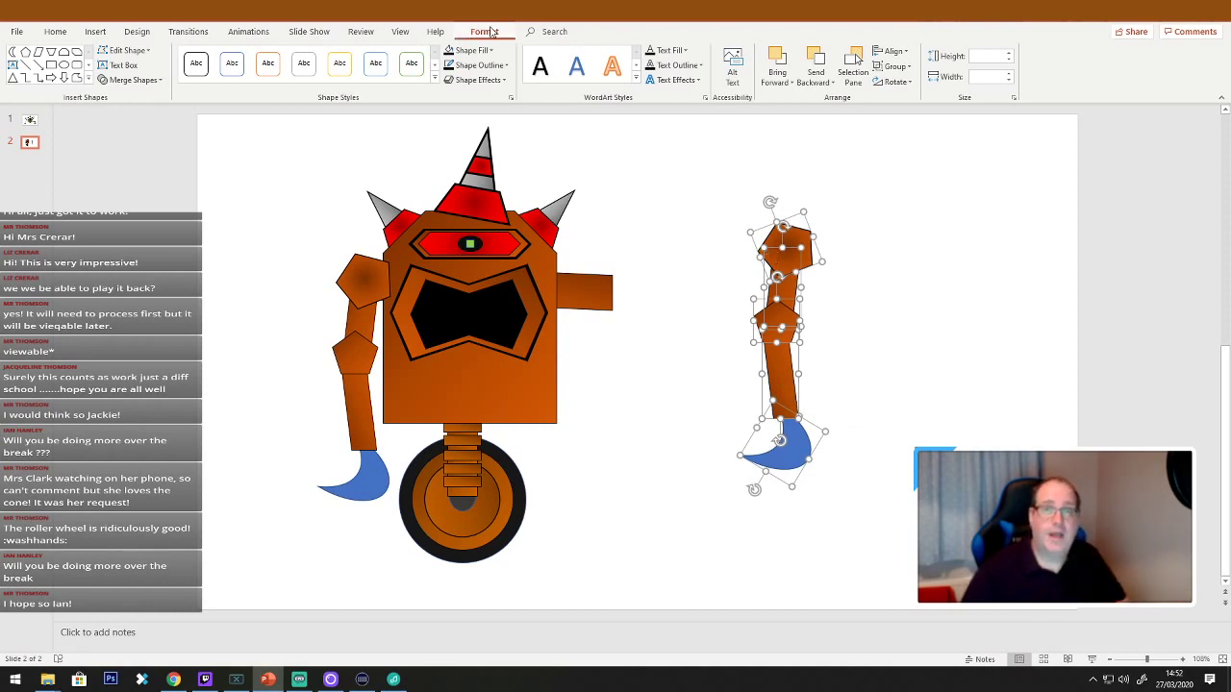
Try to flip the separate shapes of the copied arm vertically.
left_click(913, 85)
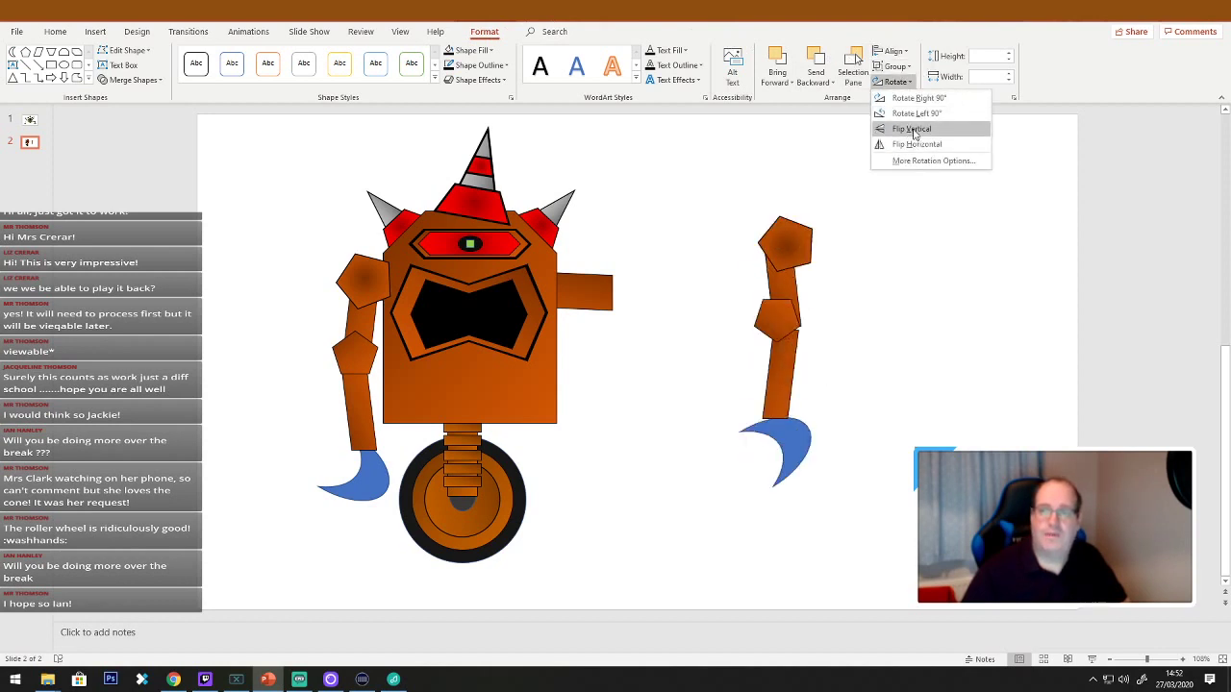
left_click(913, 133)
left_click(879, 379)
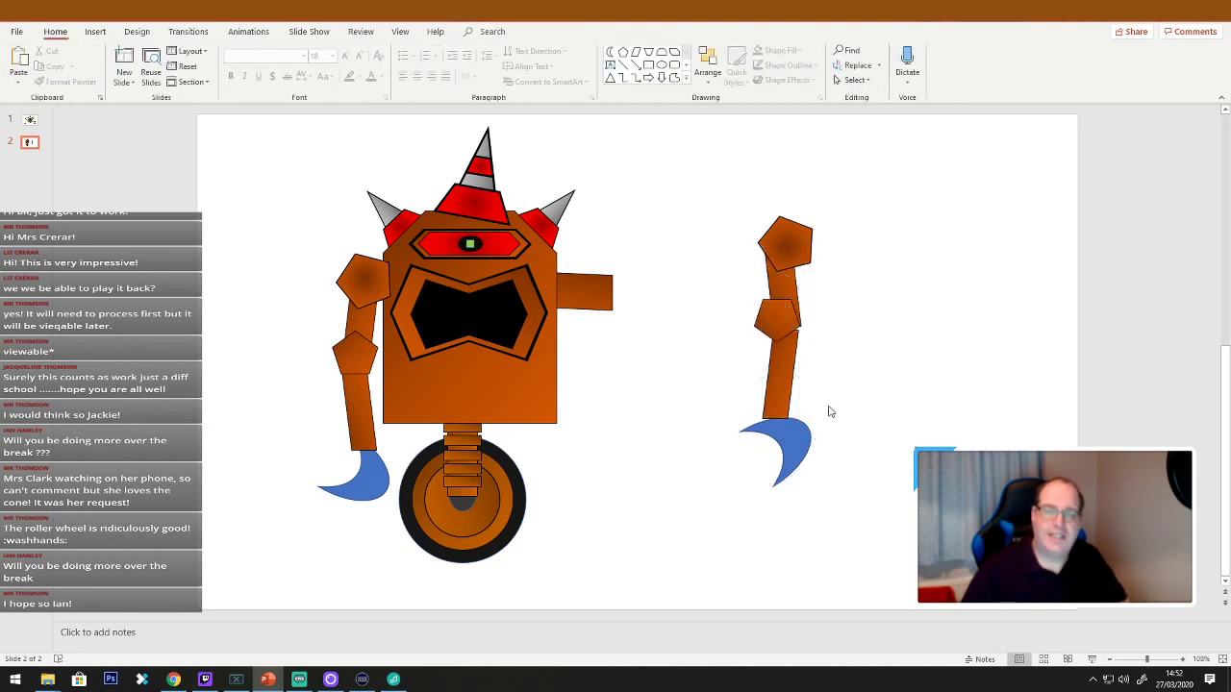
Group all the shapes of the copied arm and flip the group horizontally.
left_click(796, 252)
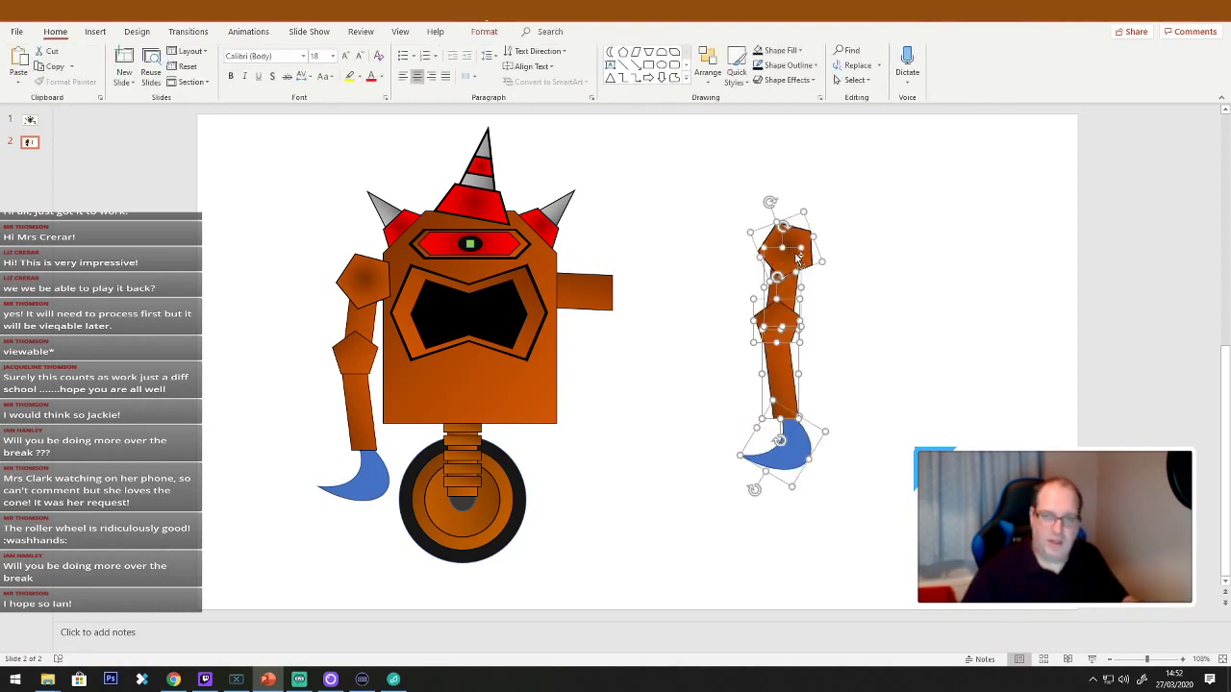
right_click(788, 320)
mouse_move(835, 394)
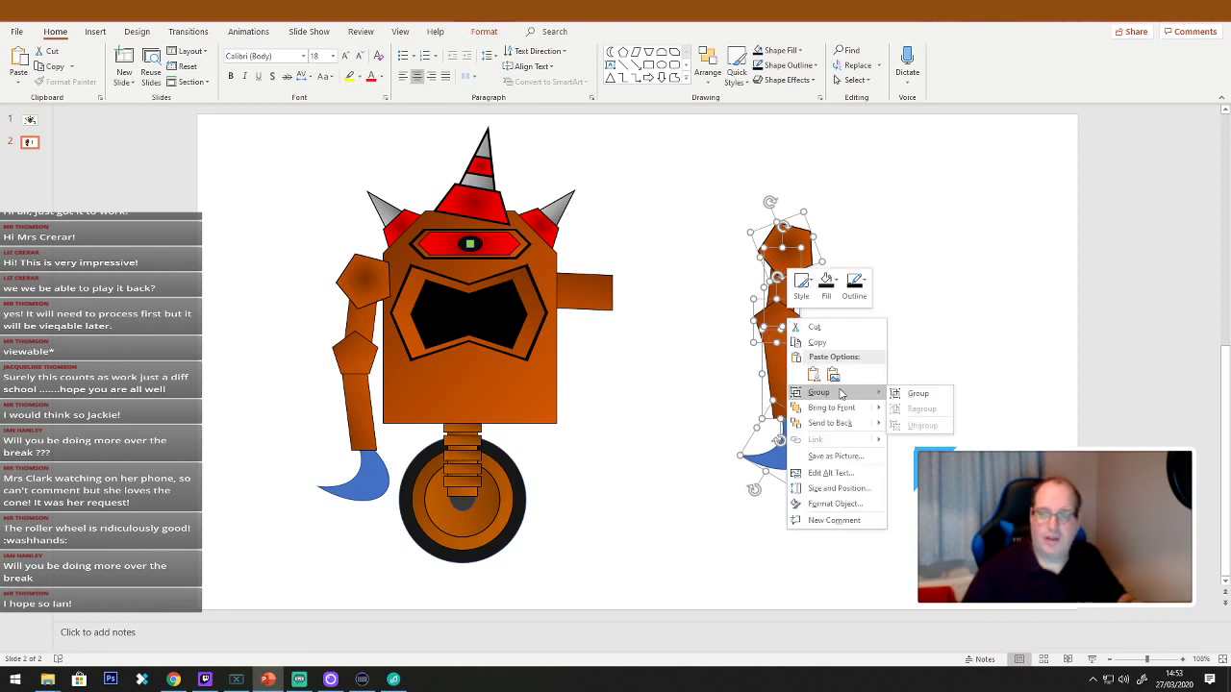
left_click(915, 394)
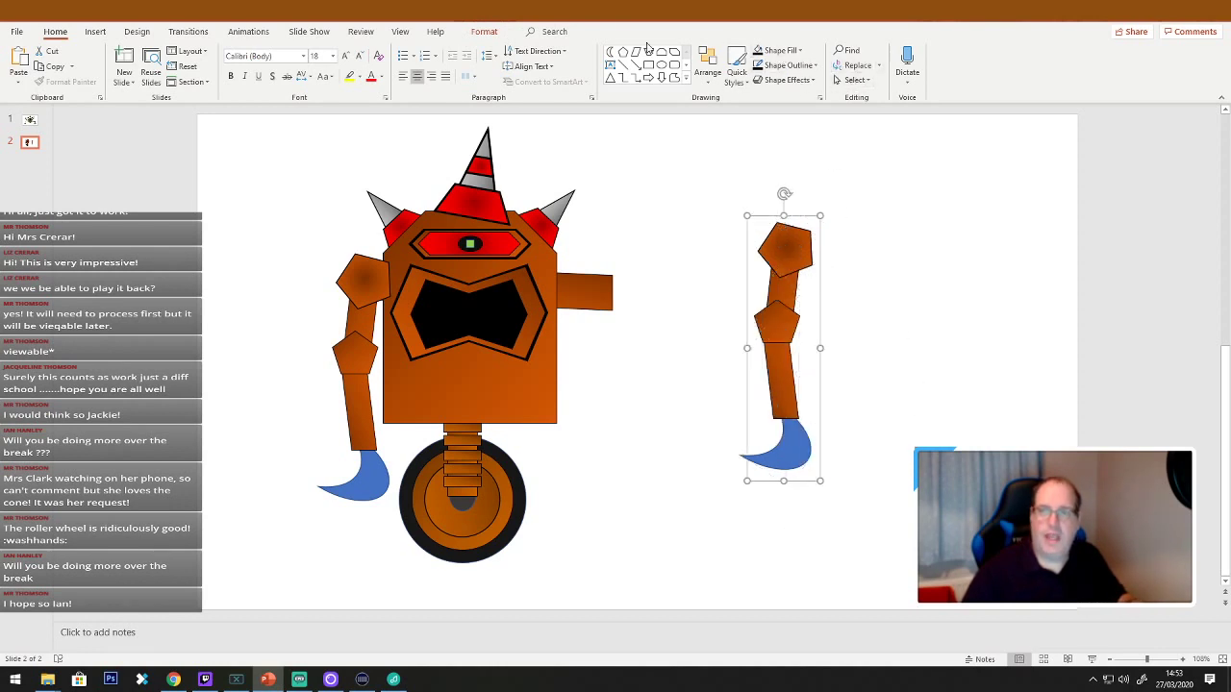
left_click(484, 31)
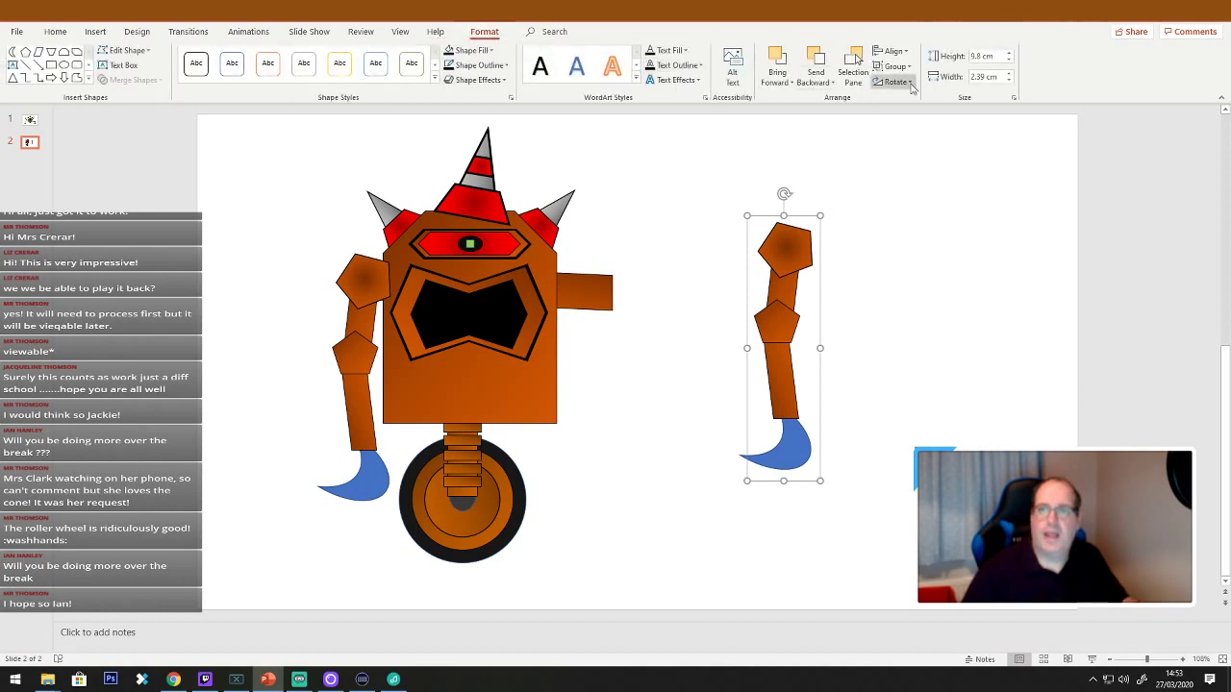
left_click(893, 82)
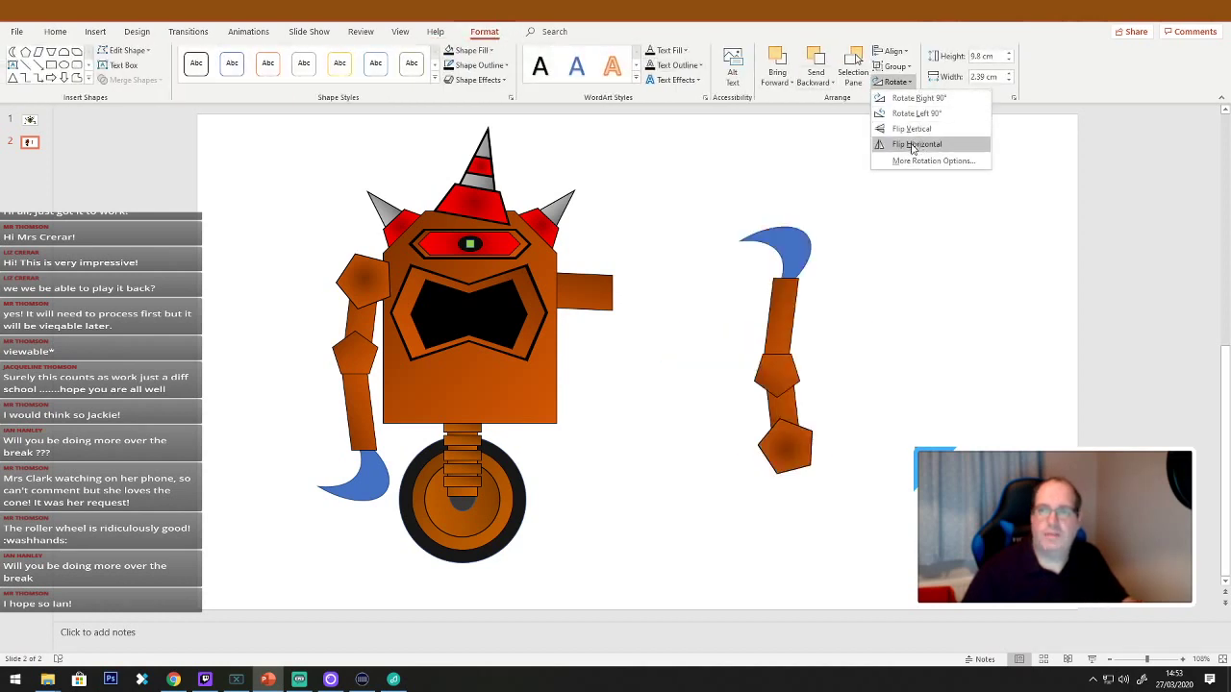
left_click(915, 144)
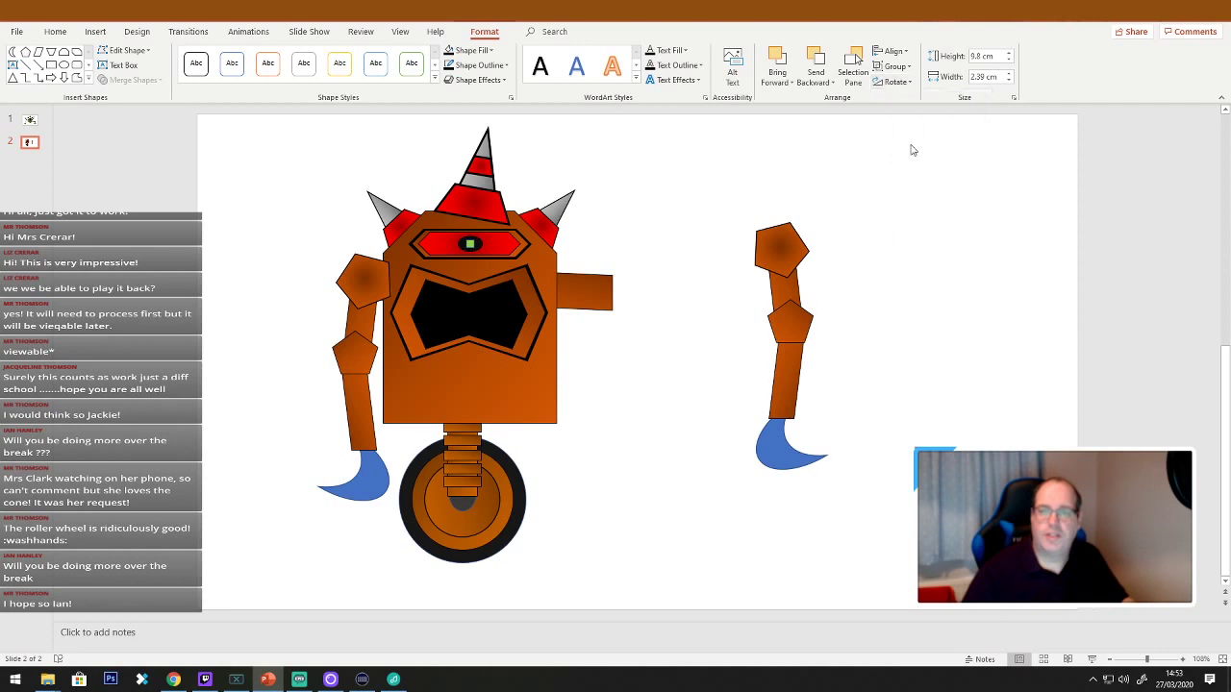
Move the mirrored arm against the robot's right shoulder and shorten the horizontal shoulder bar to about 9.22 cm so it ends behind the joint.
left_click_drag(780, 348, 579, 393)
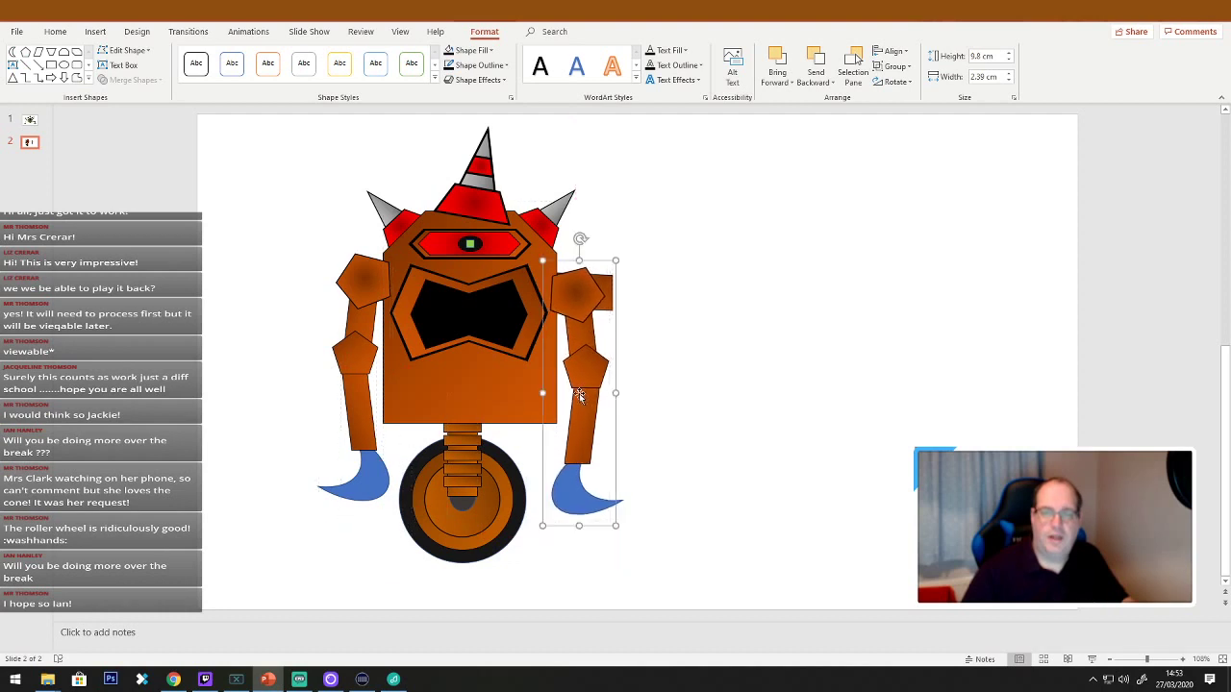
left_click(686, 344)
left_click(610, 286)
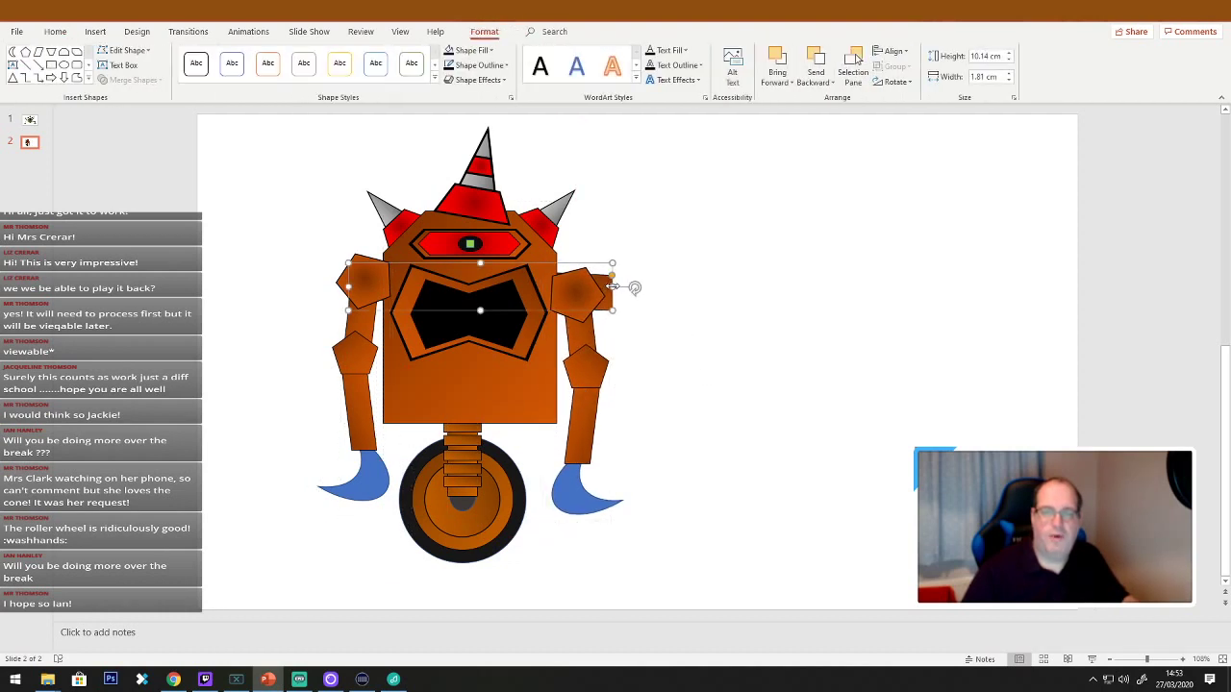
left_click_drag(612, 287, 588, 286)
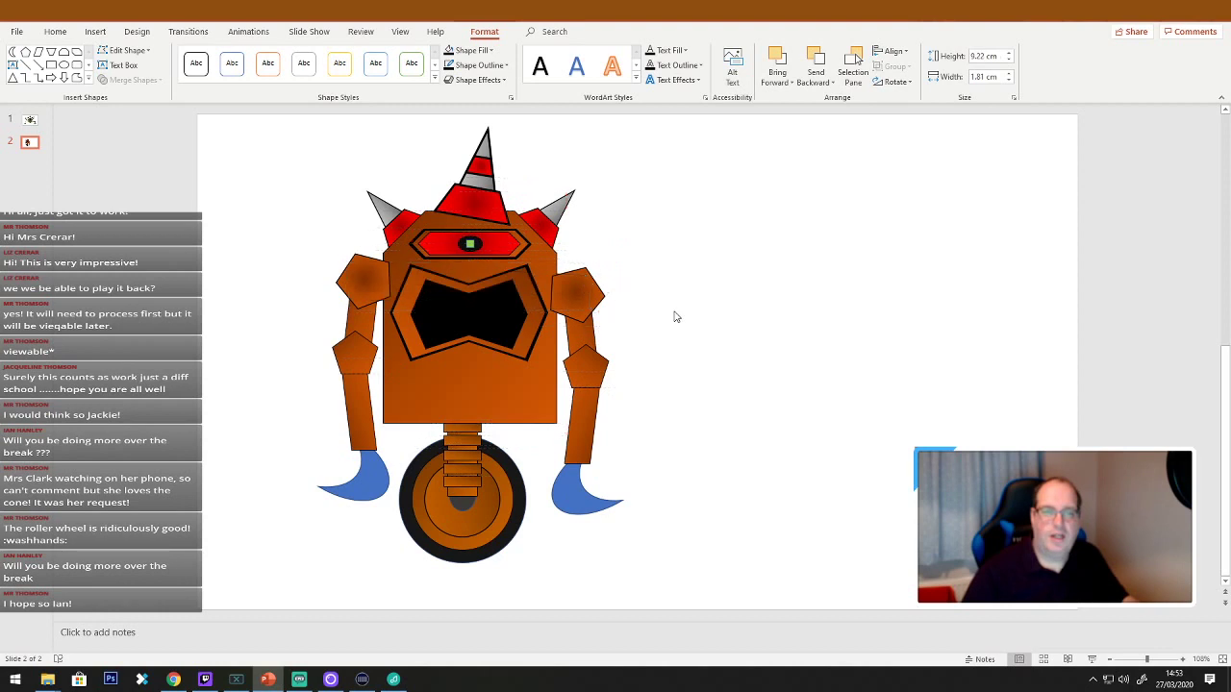
left_click(674, 316)
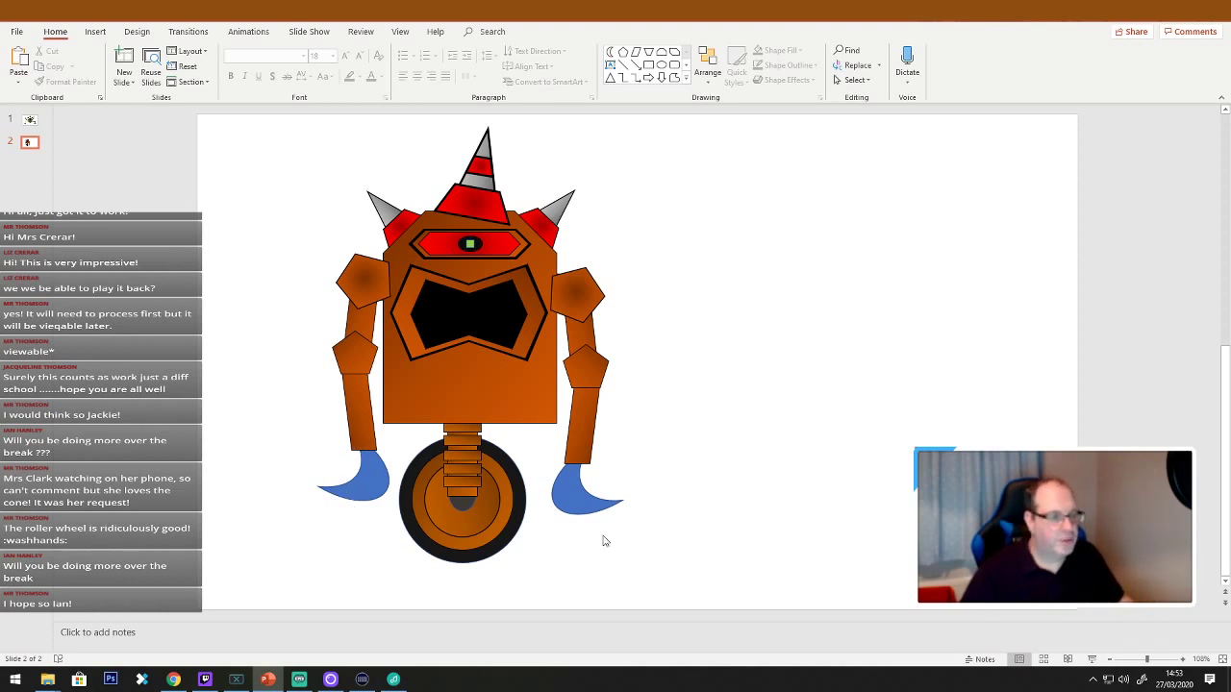
Ungroup the shapes of the right arm.
left_click(574, 500)
right_click(579, 500)
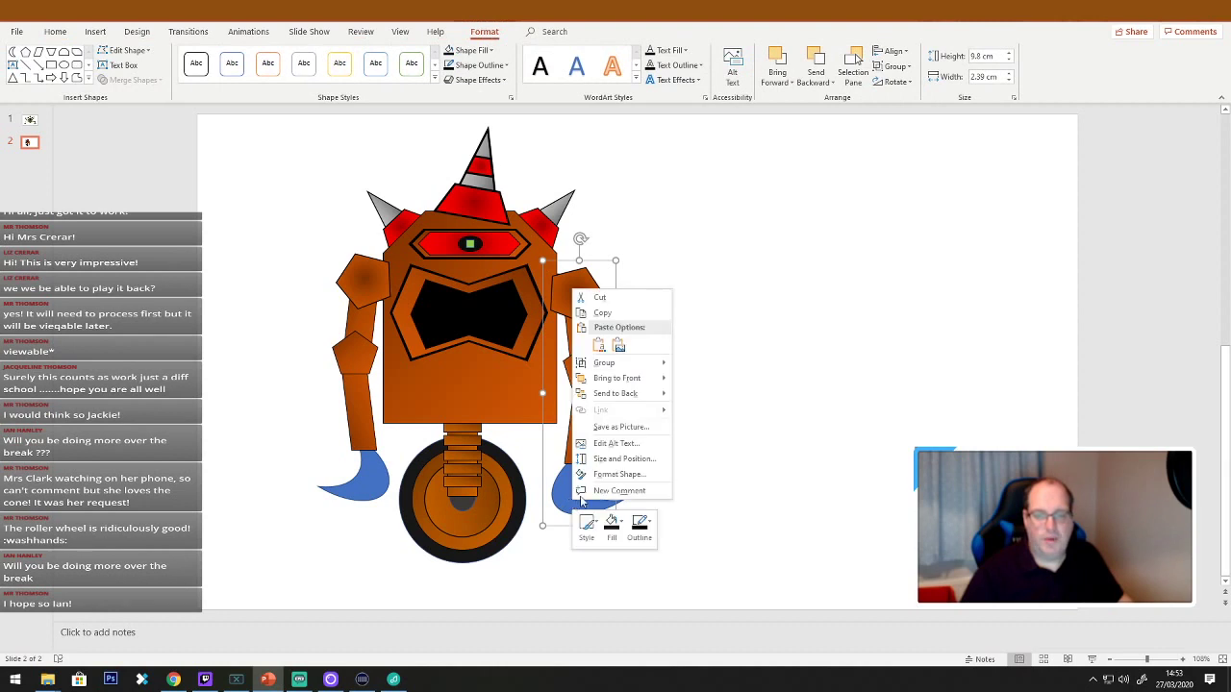
mouse_move(648, 365)
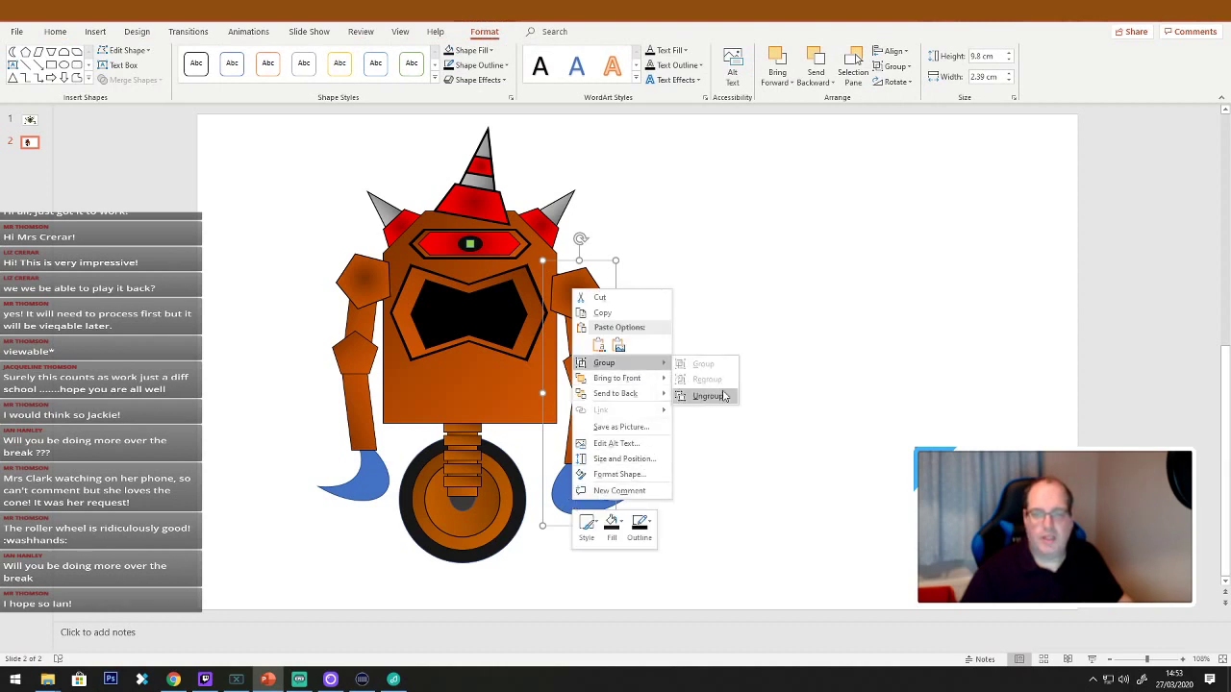
left_click(708, 396)
left_click(797, 442)
Fill the left hook hand with a dark grey theme colour.
left_click(379, 478)
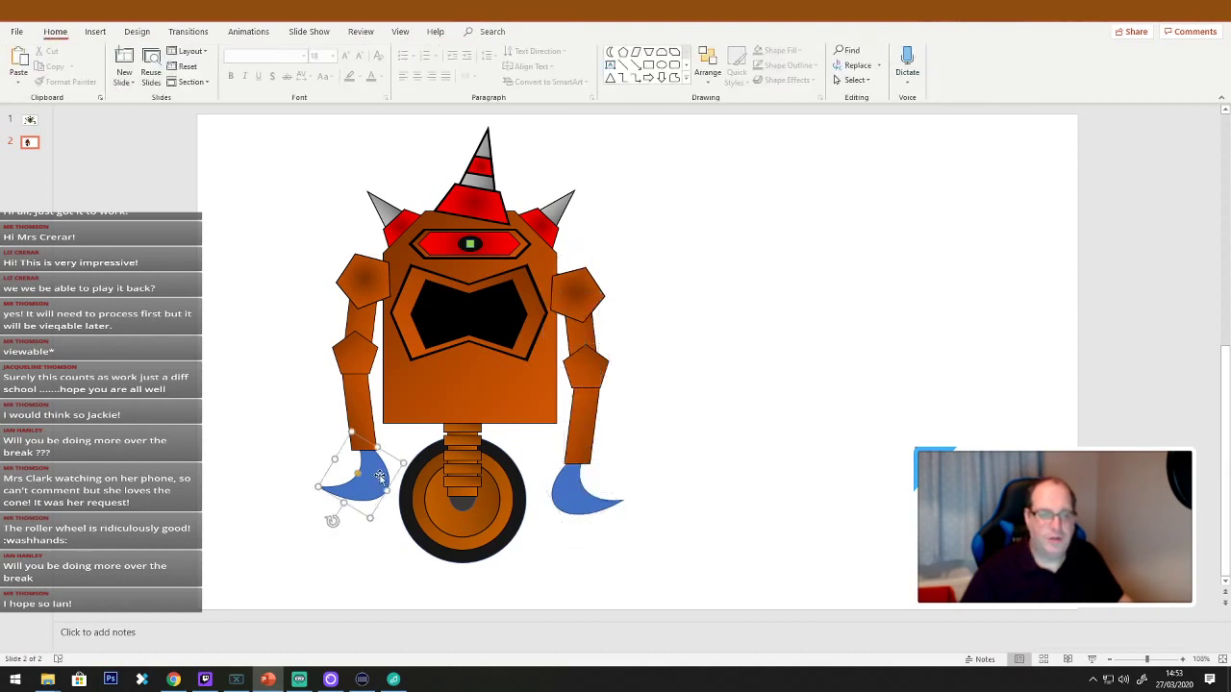
right_click(381, 478)
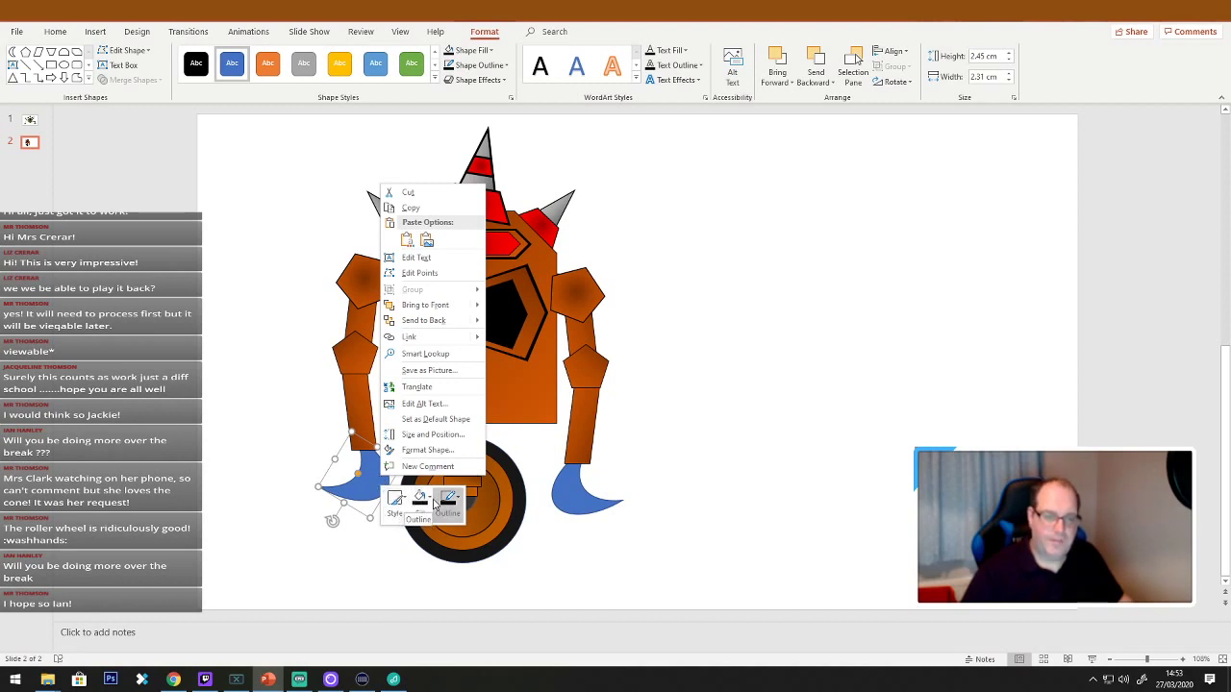
left_click(423, 498)
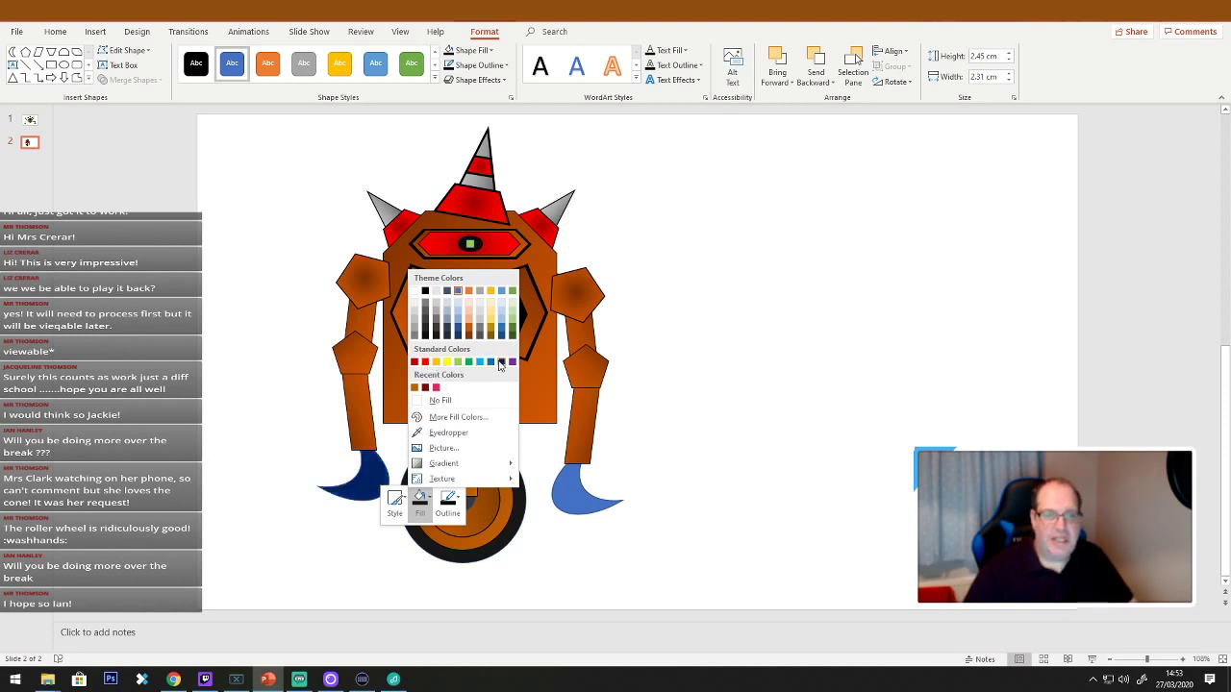
left_click(437, 319)
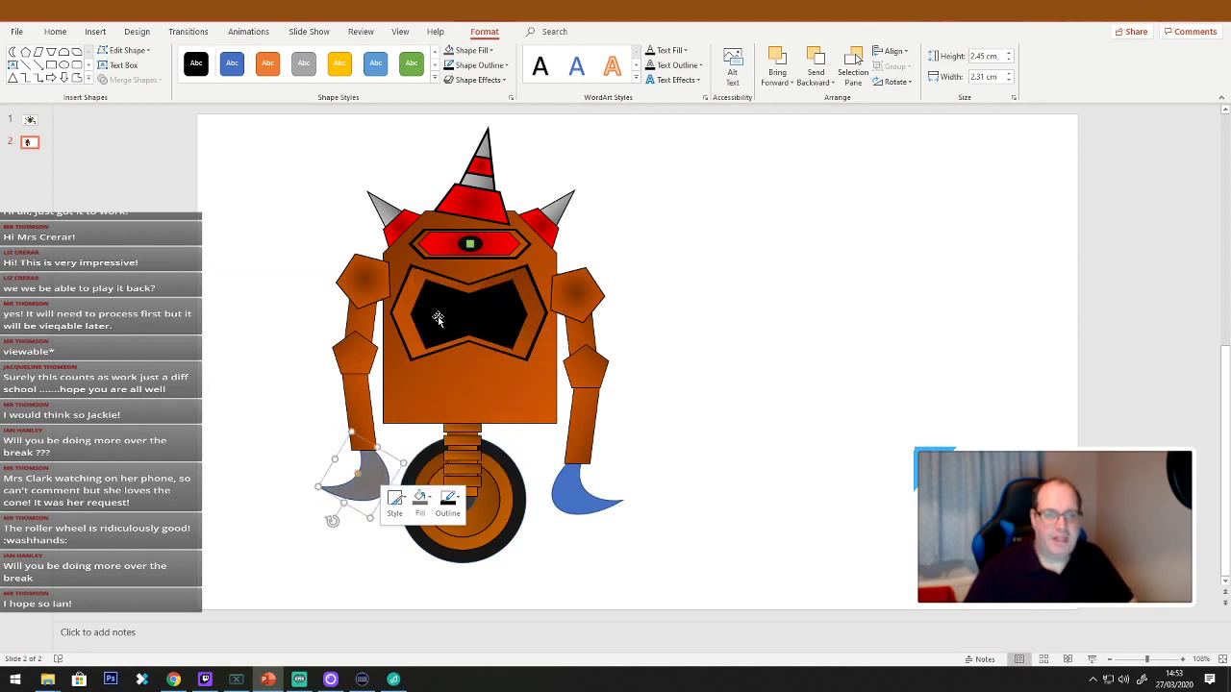
left_click(668, 438)
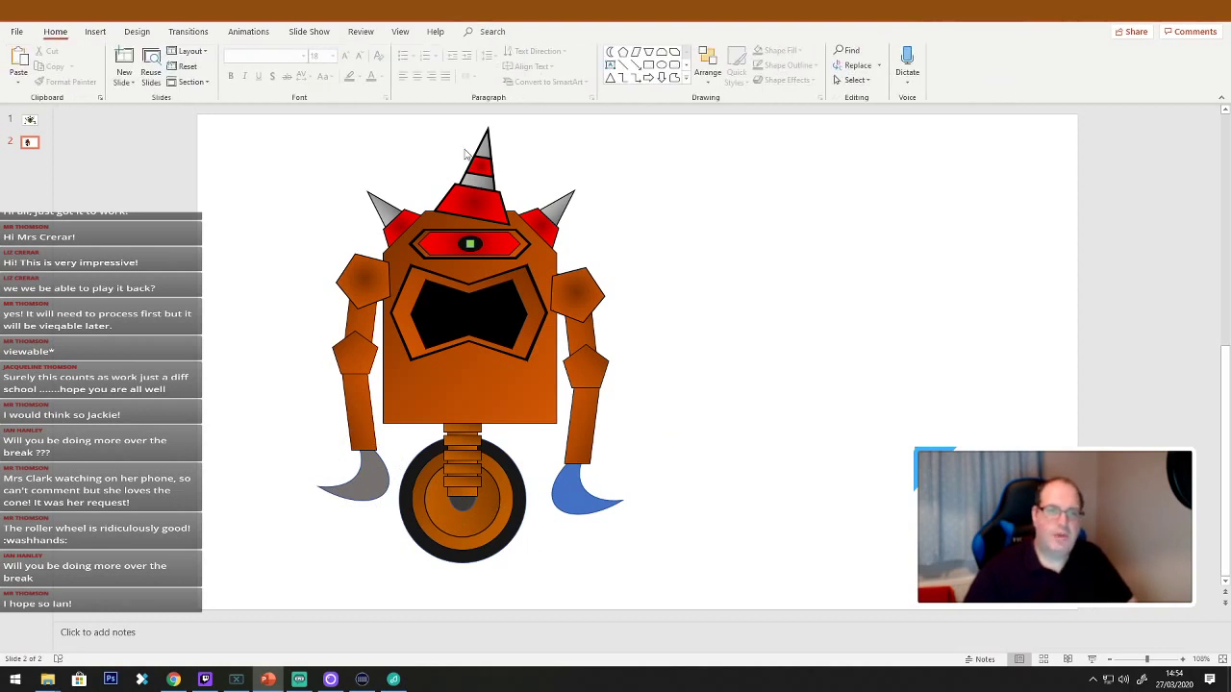
Apply a linear gradient from the Dark Variations to the left hook hand's grey fill.
left_click(366, 490)
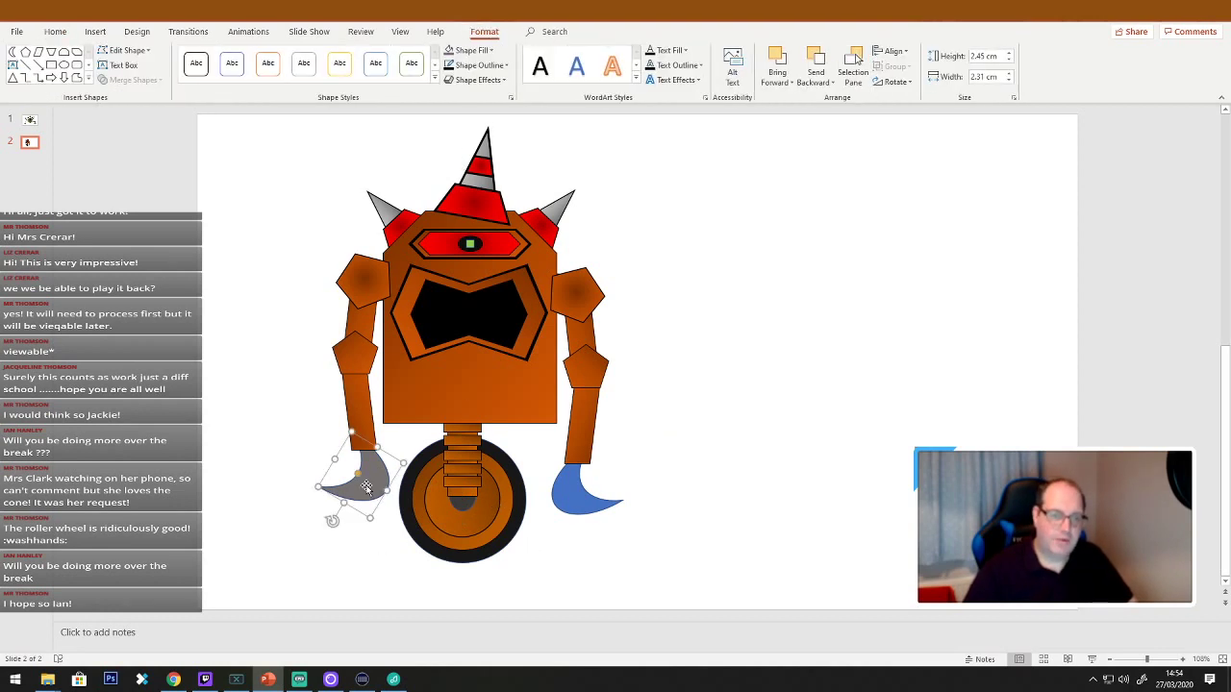
right_click(366, 489)
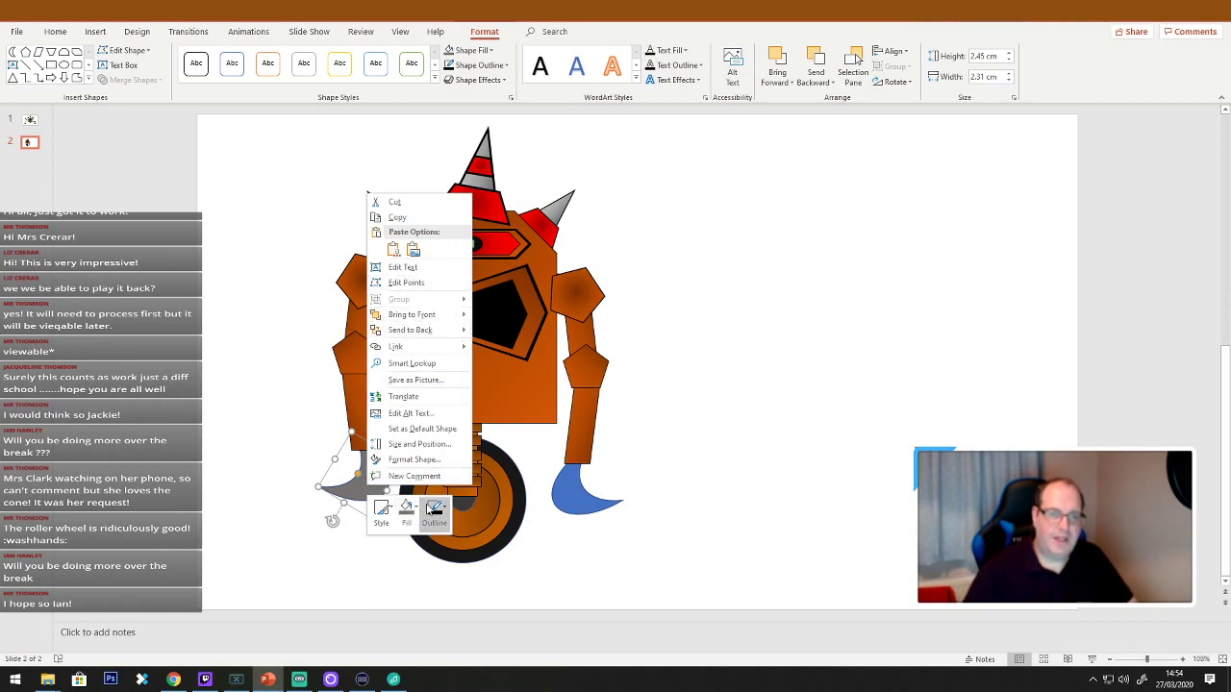
left_click(415, 513)
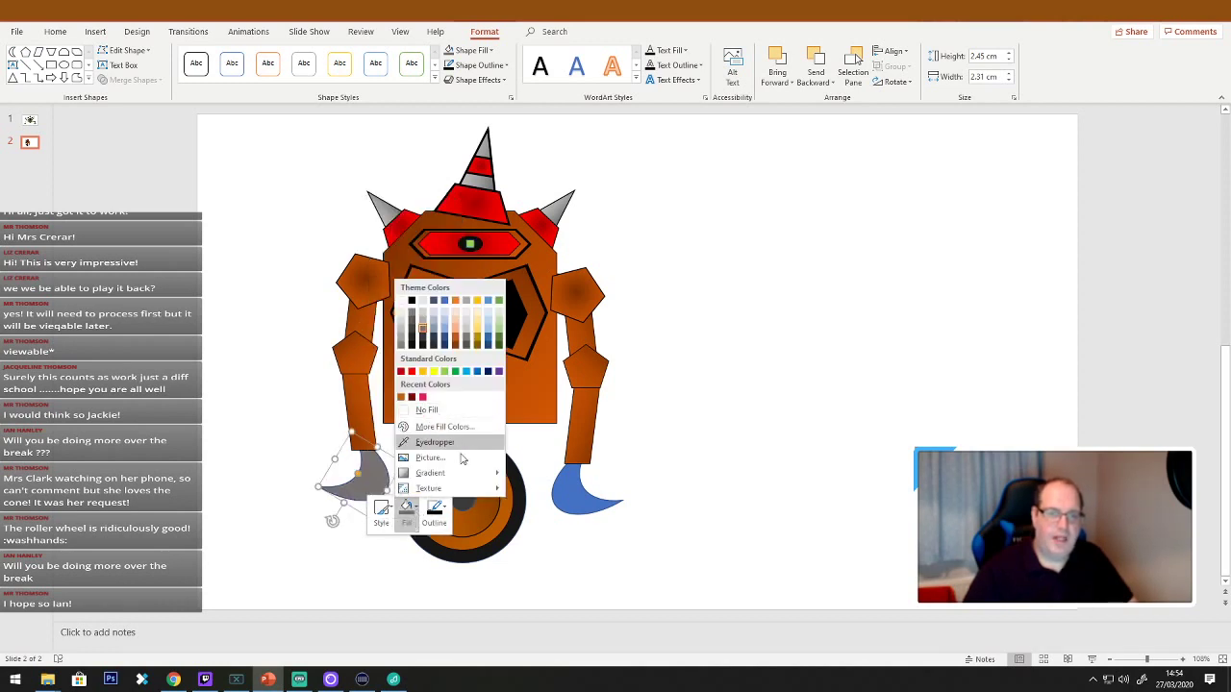
mouse_move(430, 473)
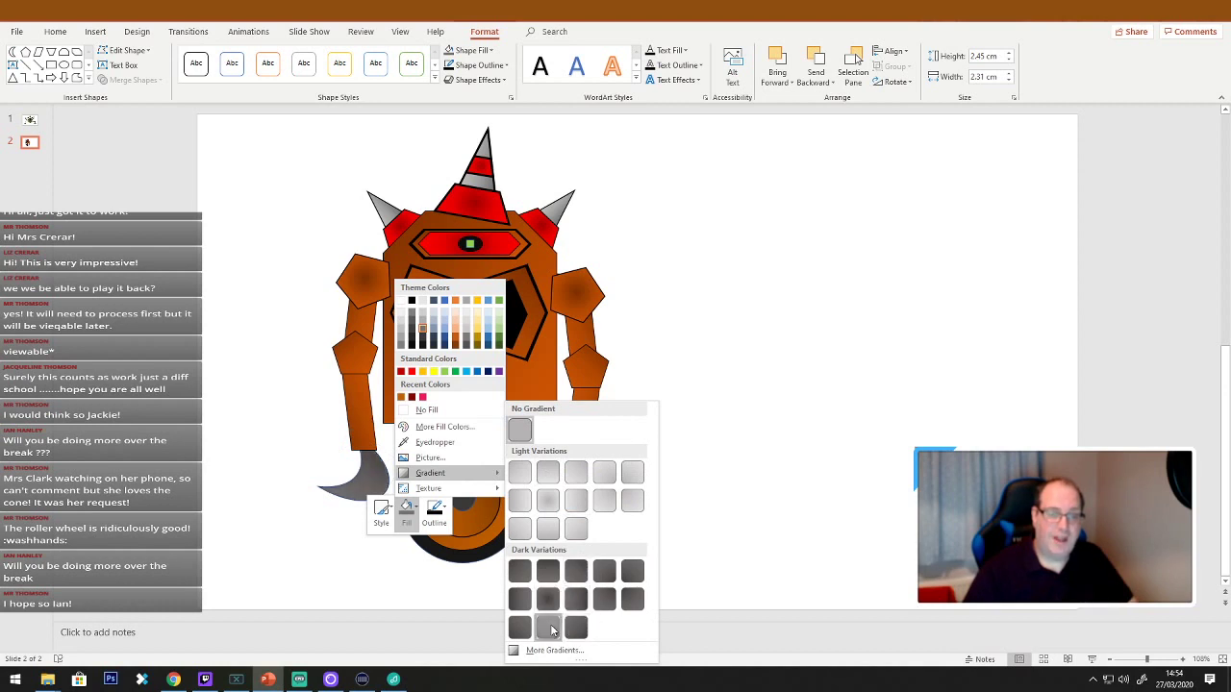
left_click(550, 627)
left_click(539, 552)
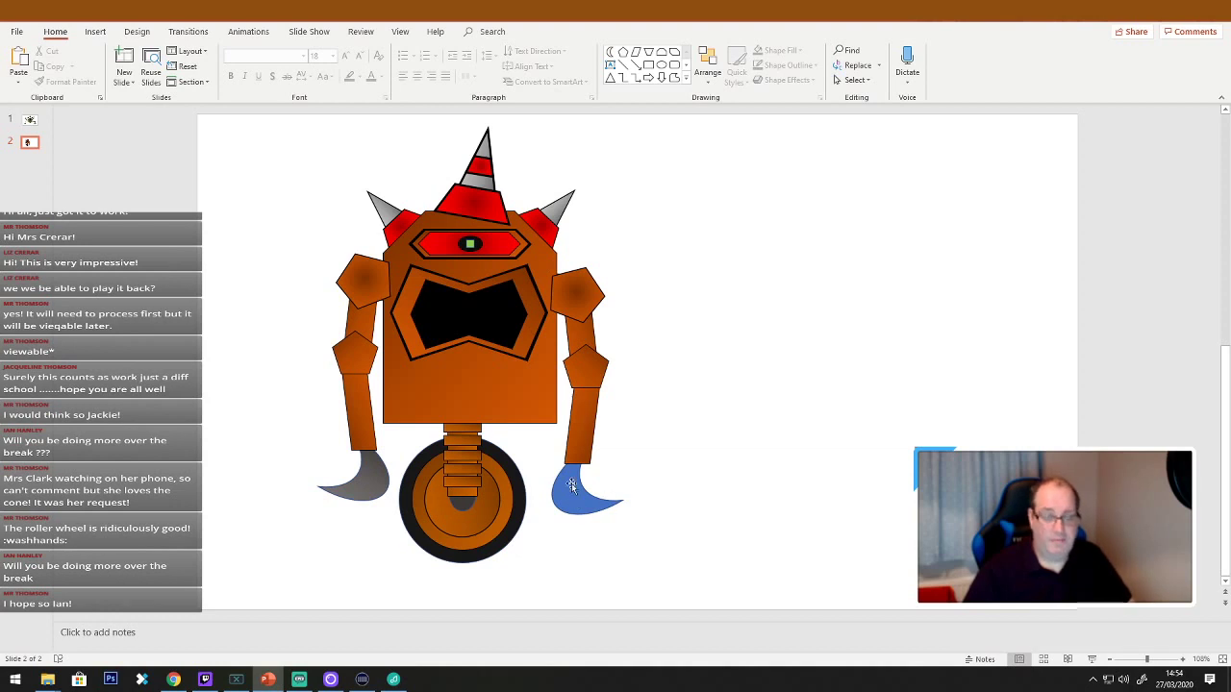
Copy the left hook hand's grey gradient formatting onto the blue right hook hand with Format Painter.
left_click(371, 485)
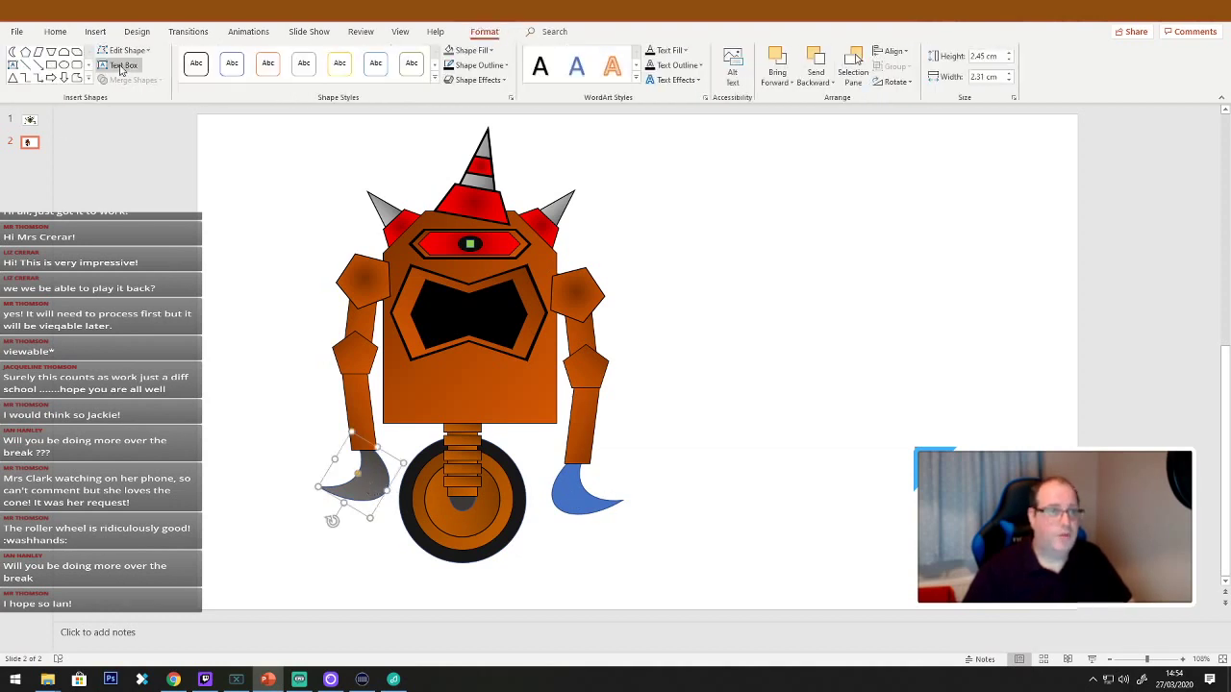
left_click(17, 32)
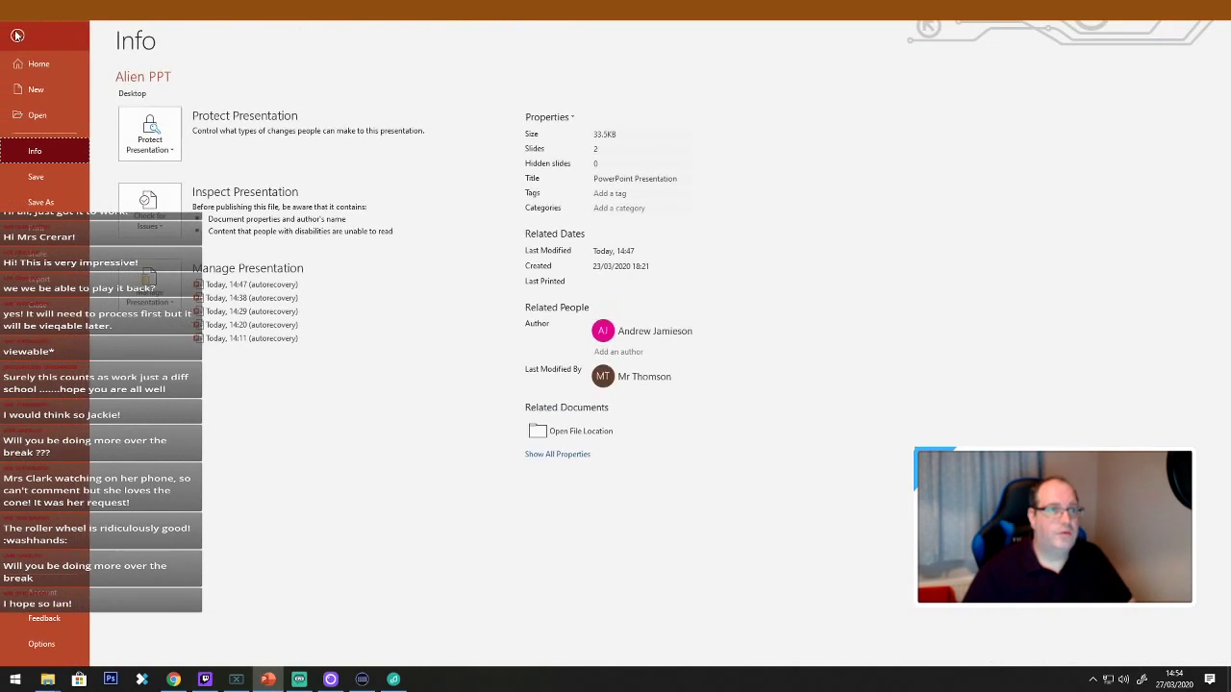
left_click(22, 38)
left_click(55, 32)
left_click(65, 82)
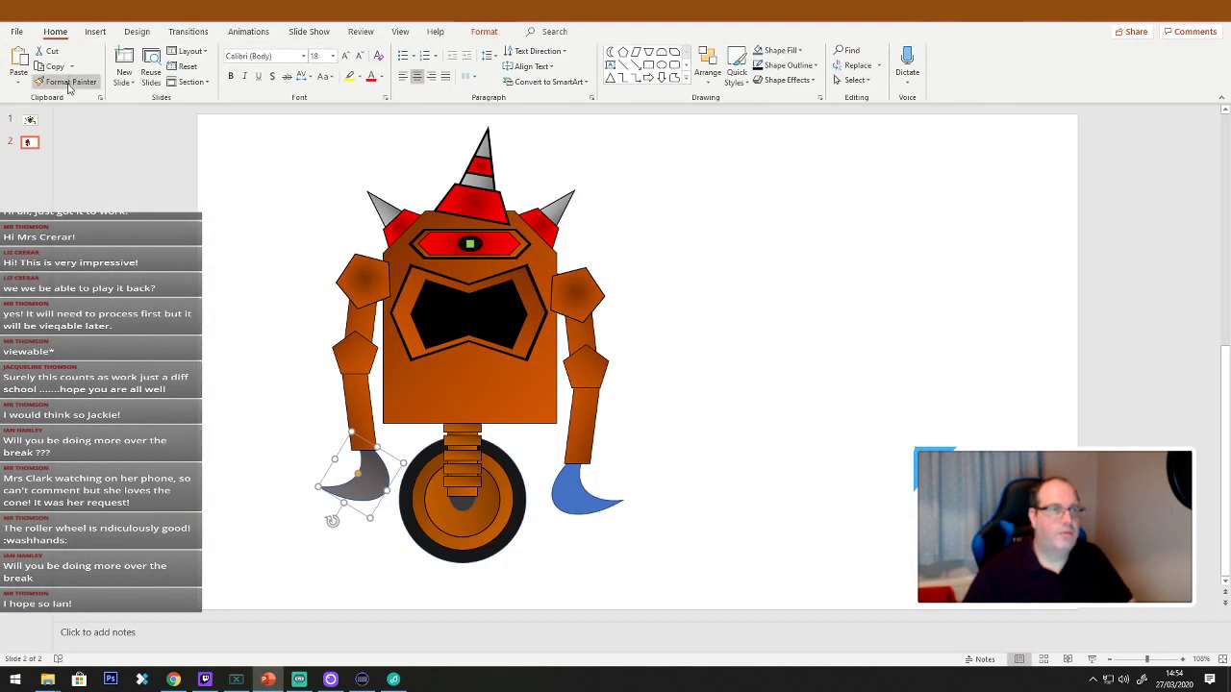
left_click(564, 497)
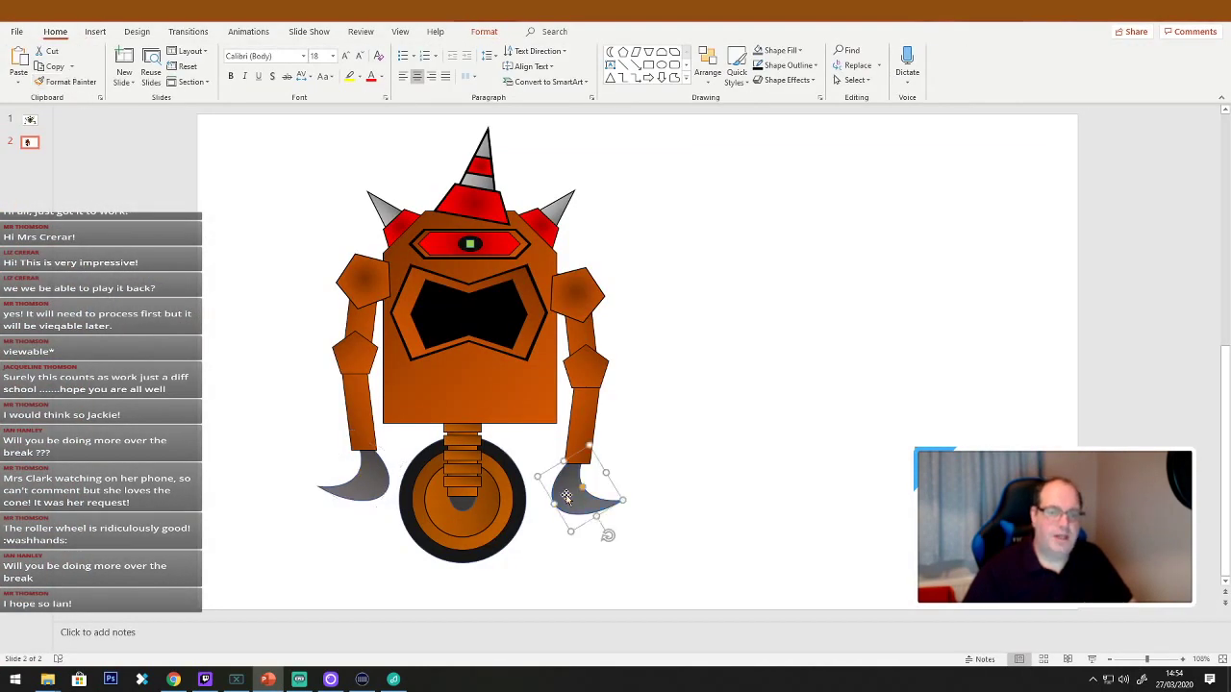
left_click(766, 604)
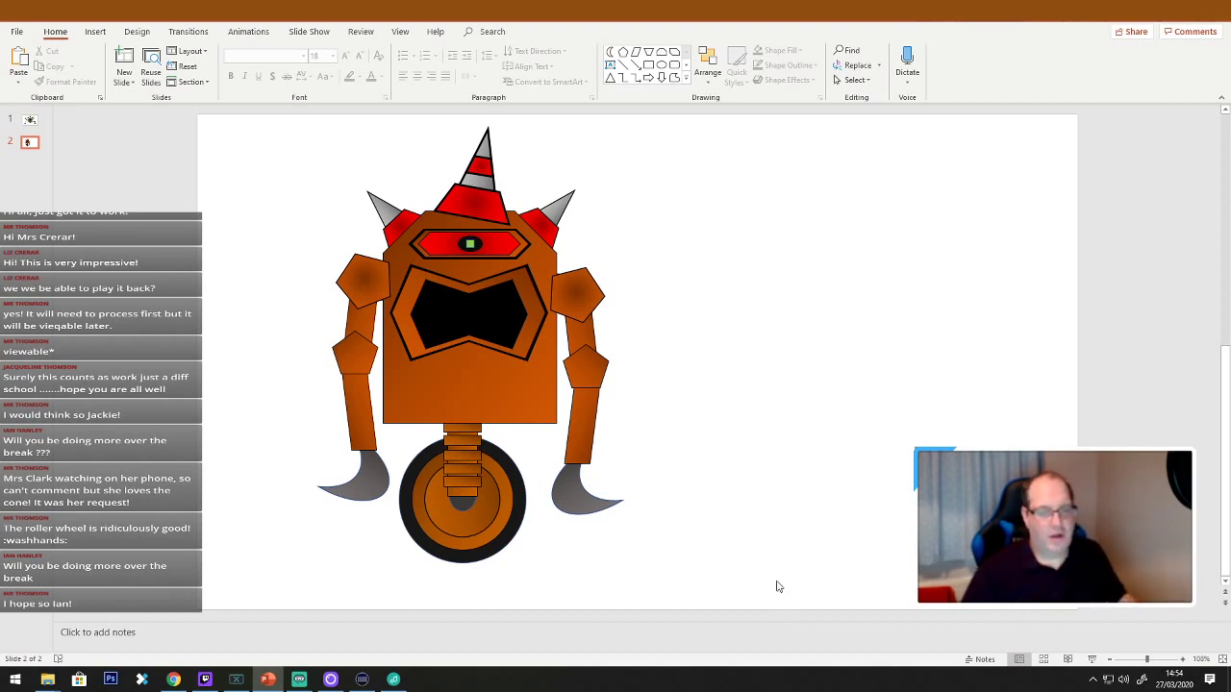
Set the outline of the right and left hook hands to black.
left_click(569, 490)
right_click(572, 494)
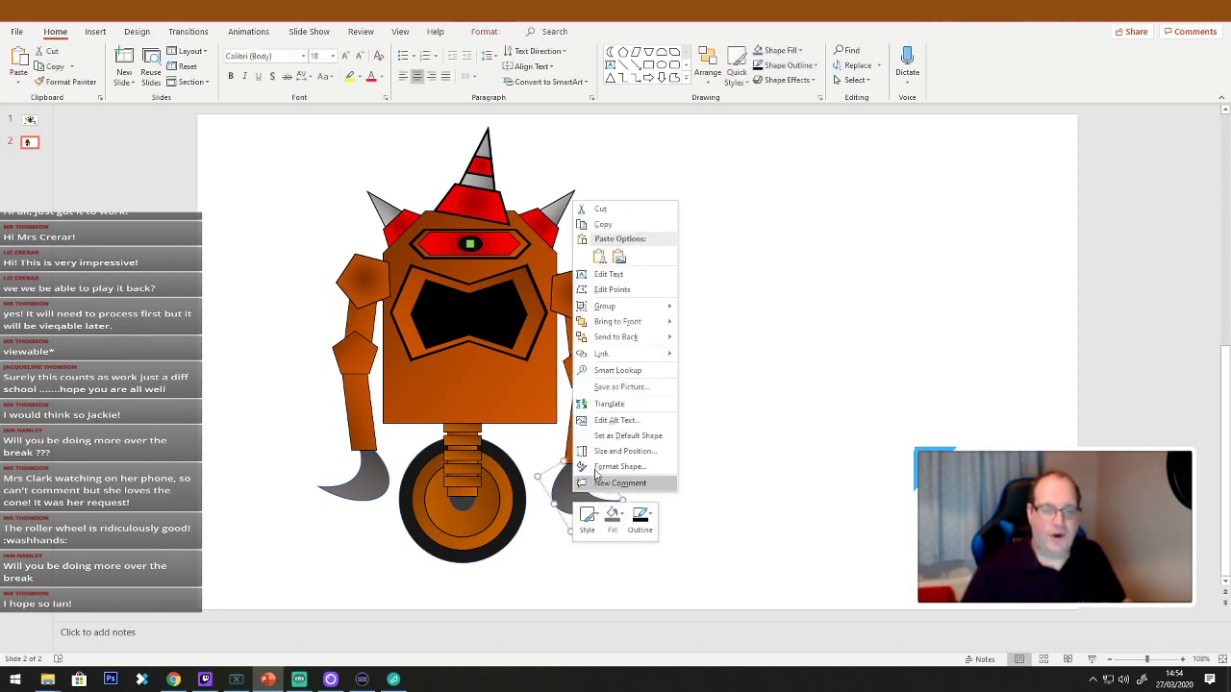
left_click(642, 519)
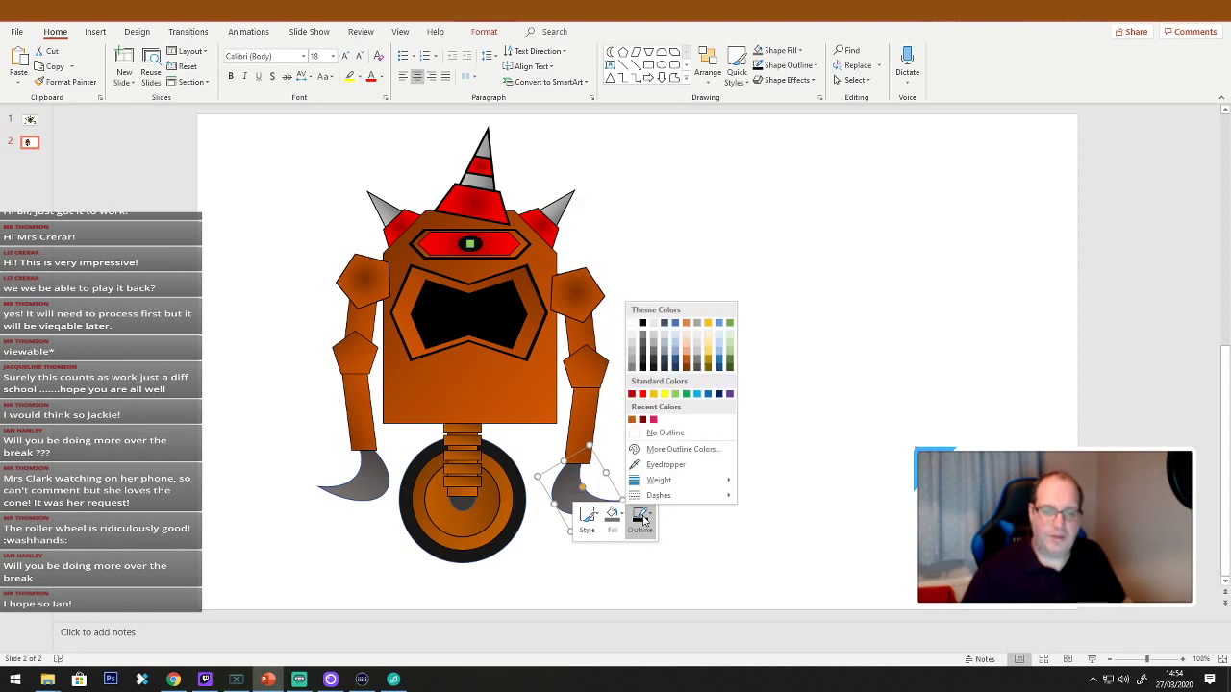
left_click(643, 323)
left_click(360, 480)
right_click(360, 481)
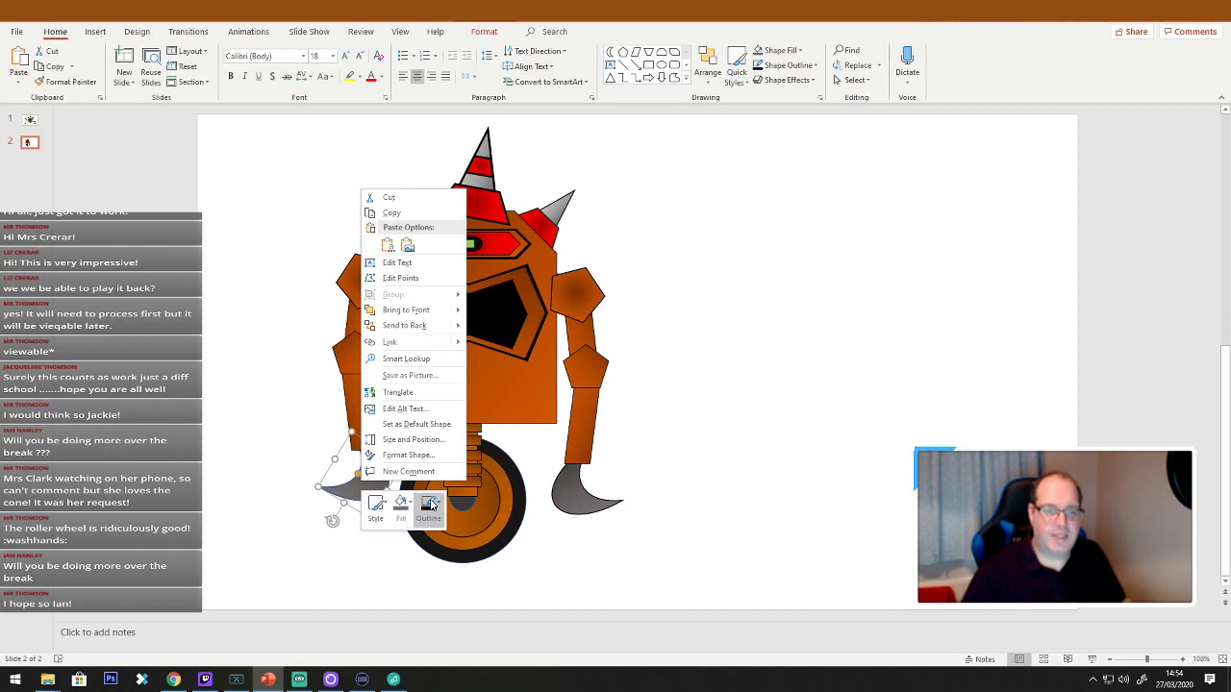
left_click(428, 504)
left_click(429, 313)
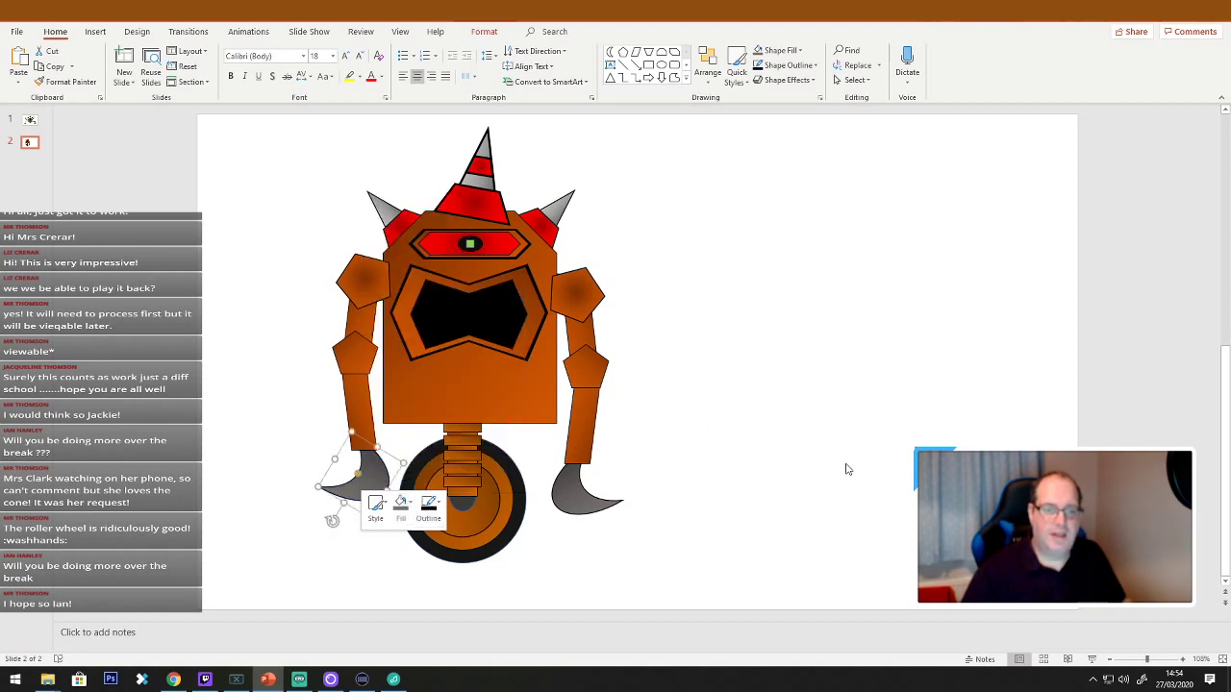
left_click(856, 490)
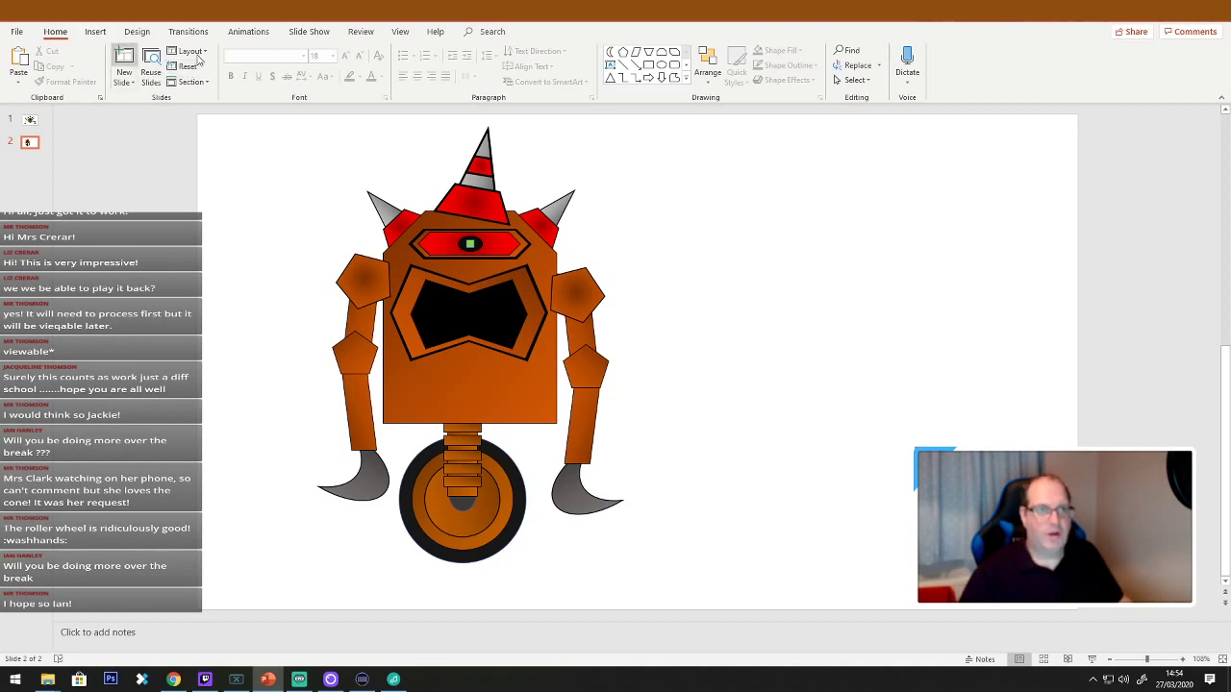
Draw a tall downward-pointing Flowchart: Merge triangle in the blank area right of the robot.
left_click(687, 78)
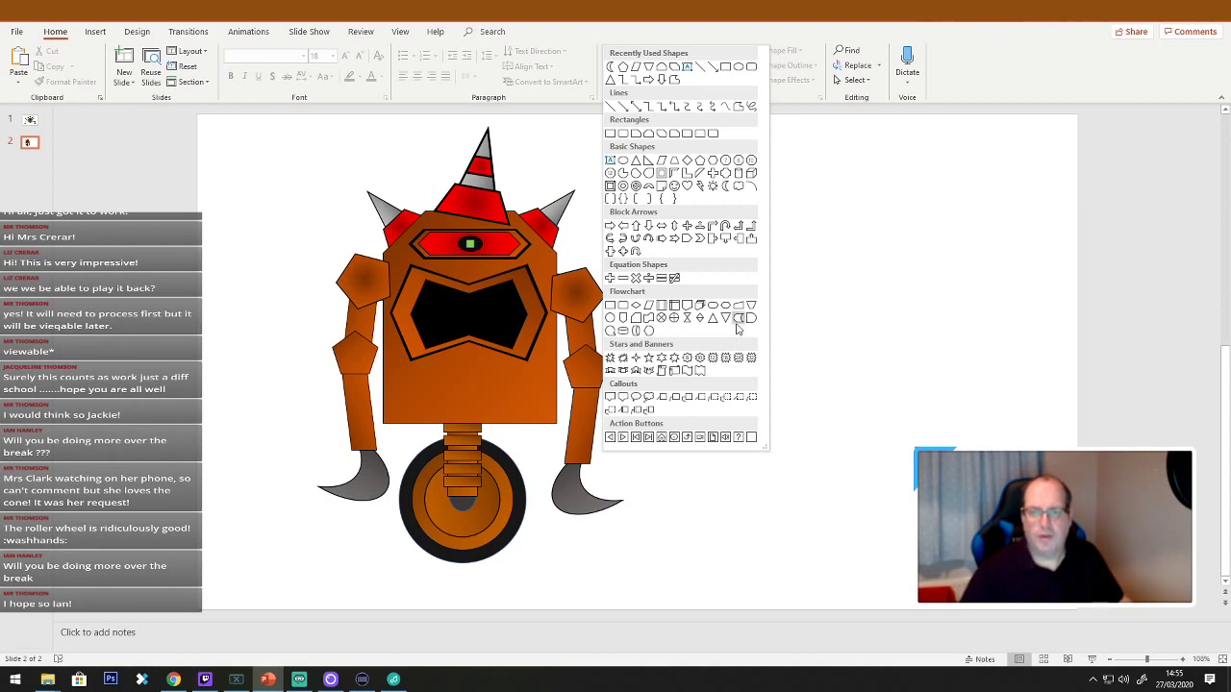
left_click(726, 318)
left_click_drag(794, 219, 904, 392)
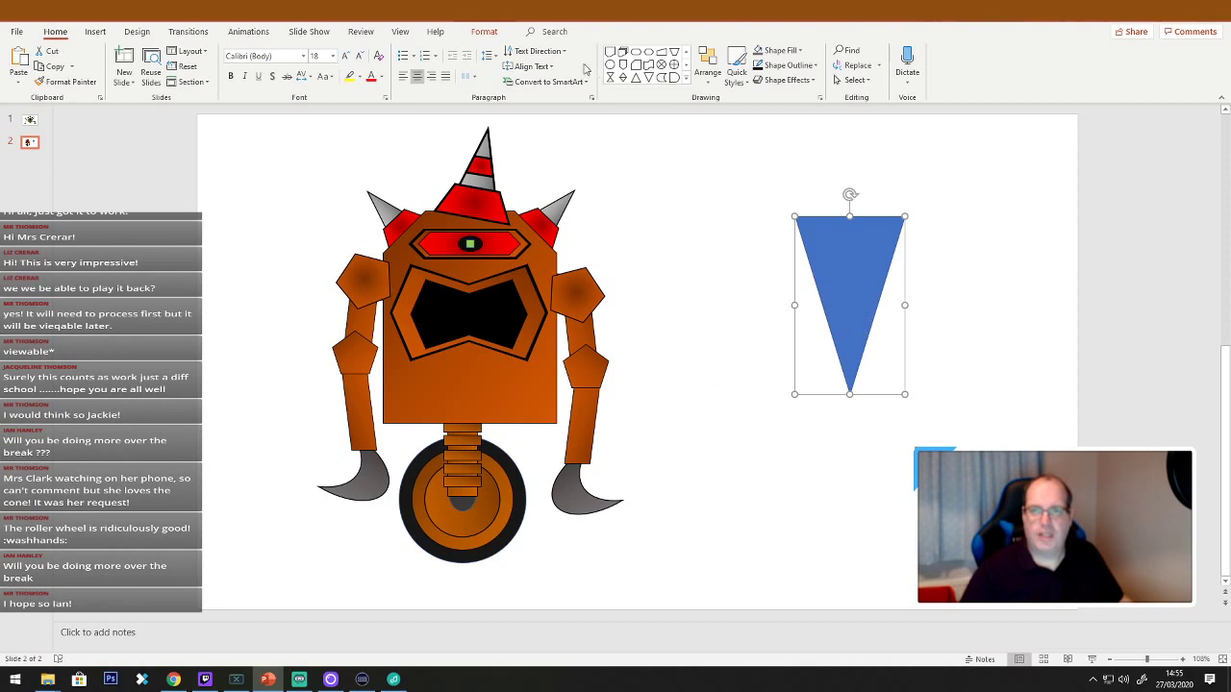
Draw a tall narrow isosceles triangle between the robot and the inverted triangle.
left_click(686, 79)
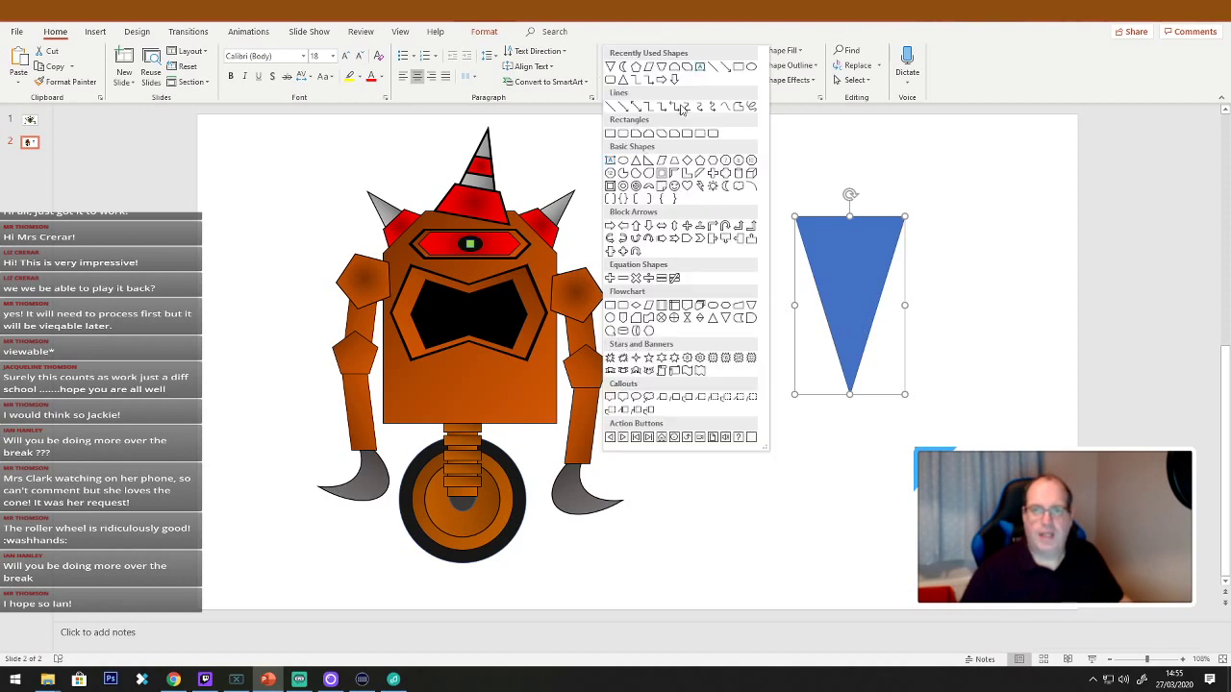
left_click(636, 160)
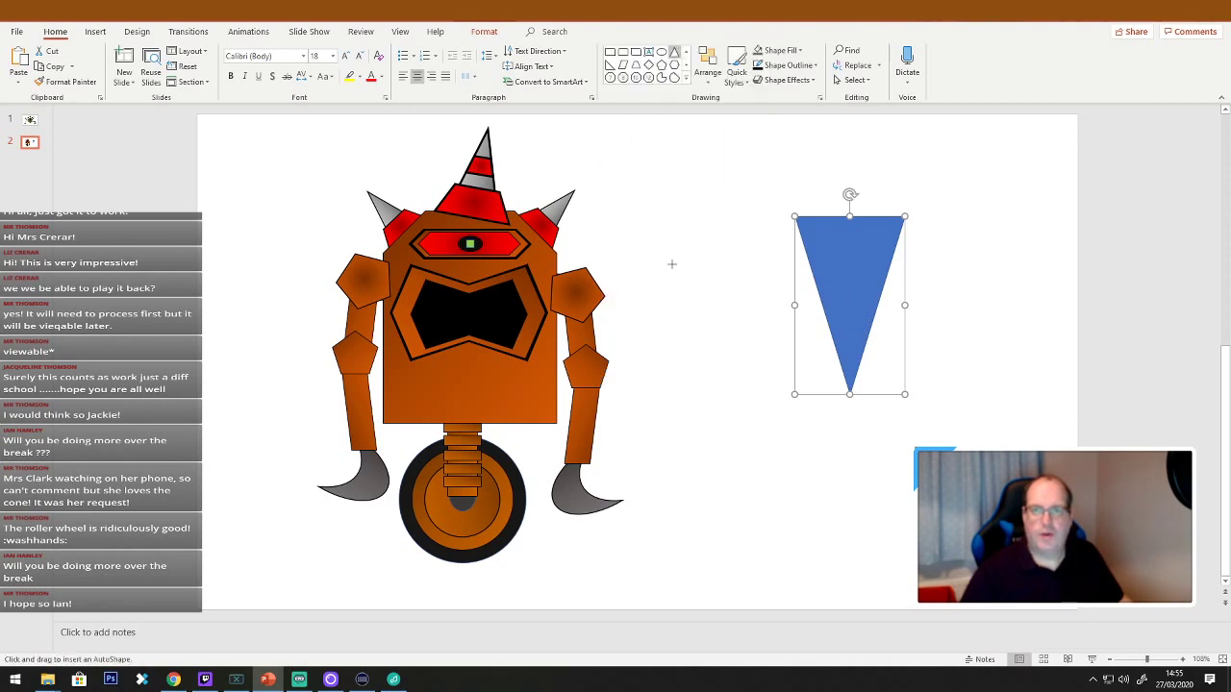
mouse_move(681, 243)
left_mouse_down()
mouse_move(754, 383)
mouse_move(754, 420)
left_mouse_up()
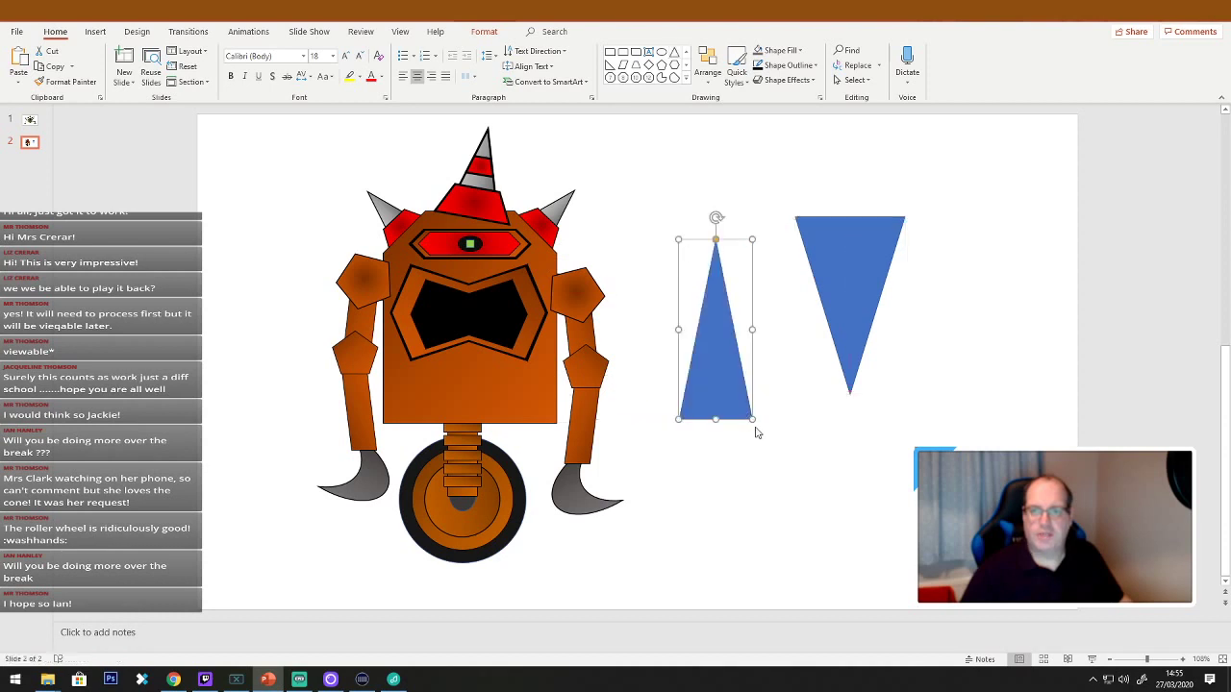
Skew the upright triangle by shifting its apex close to the right end of its top edge.
left_click(873, 293)
left_click(714, 252)
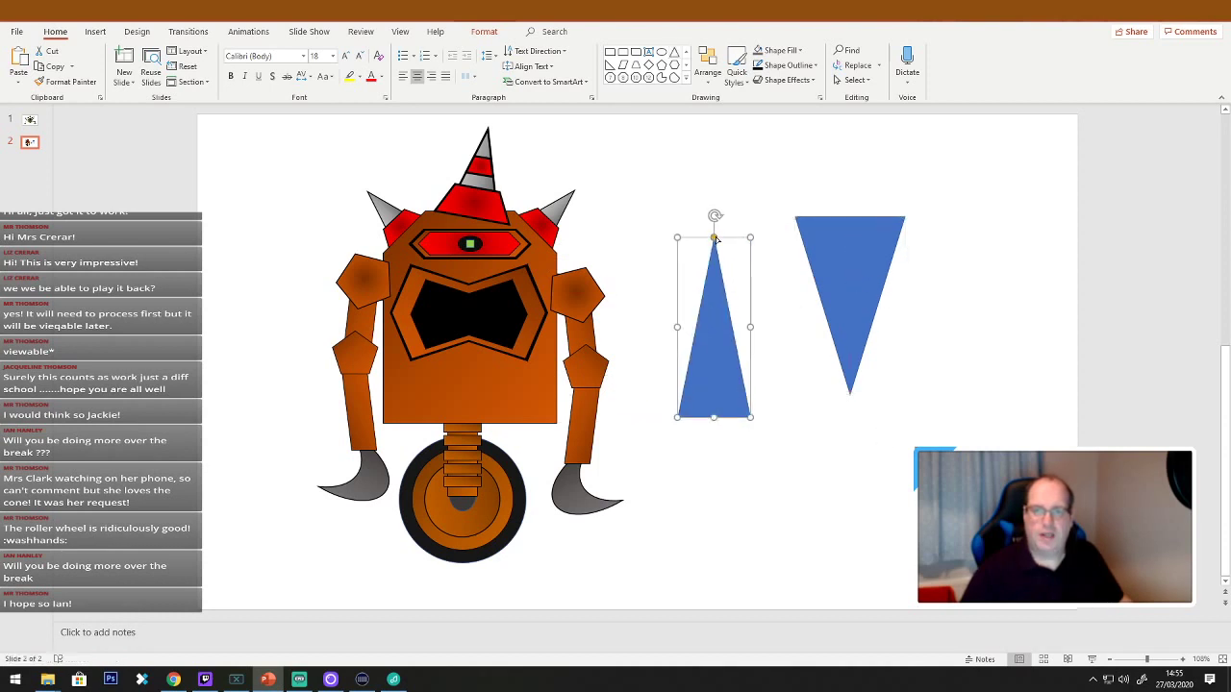
left_click_drag(715, 239, 705, 250)
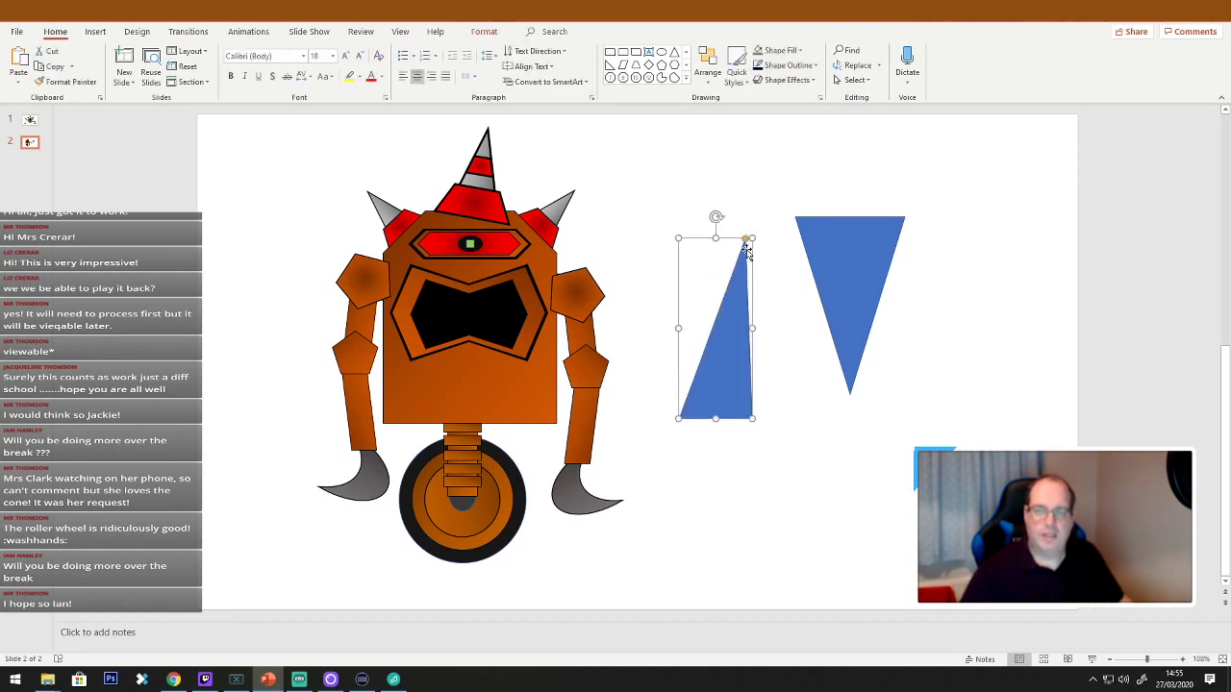
left_click_drag(746, 240, 658, 242)
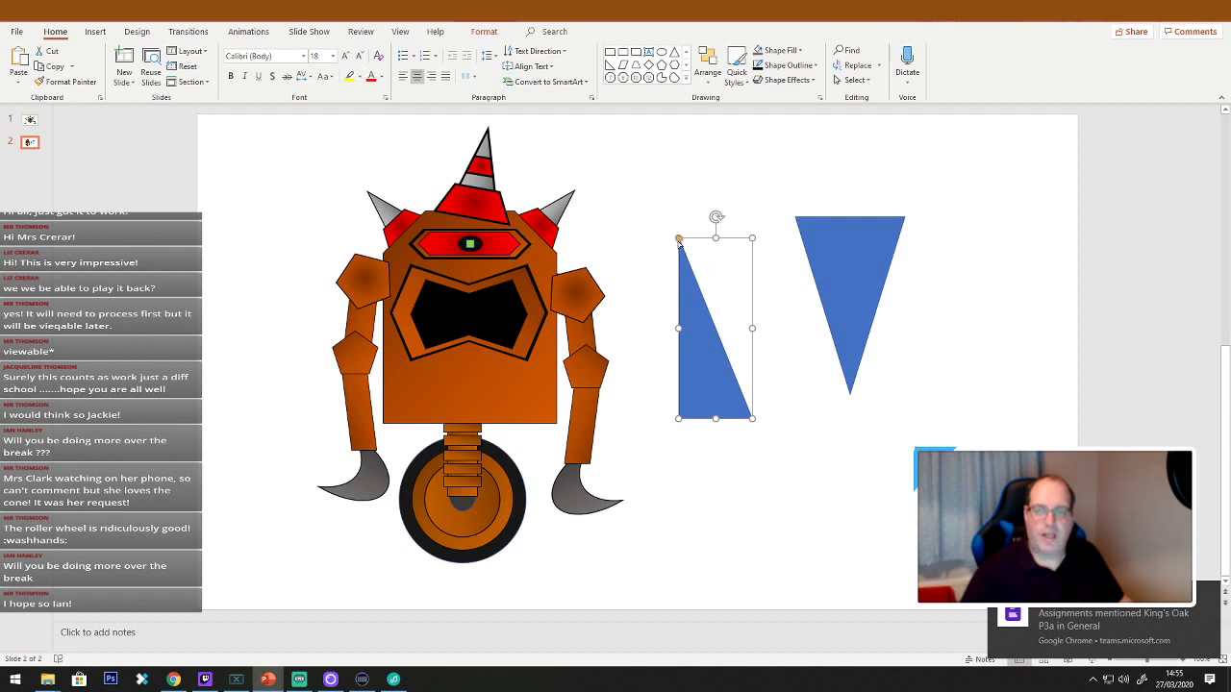
left_click_drag(679, 242, 738, 240)
left_click(761, 346)
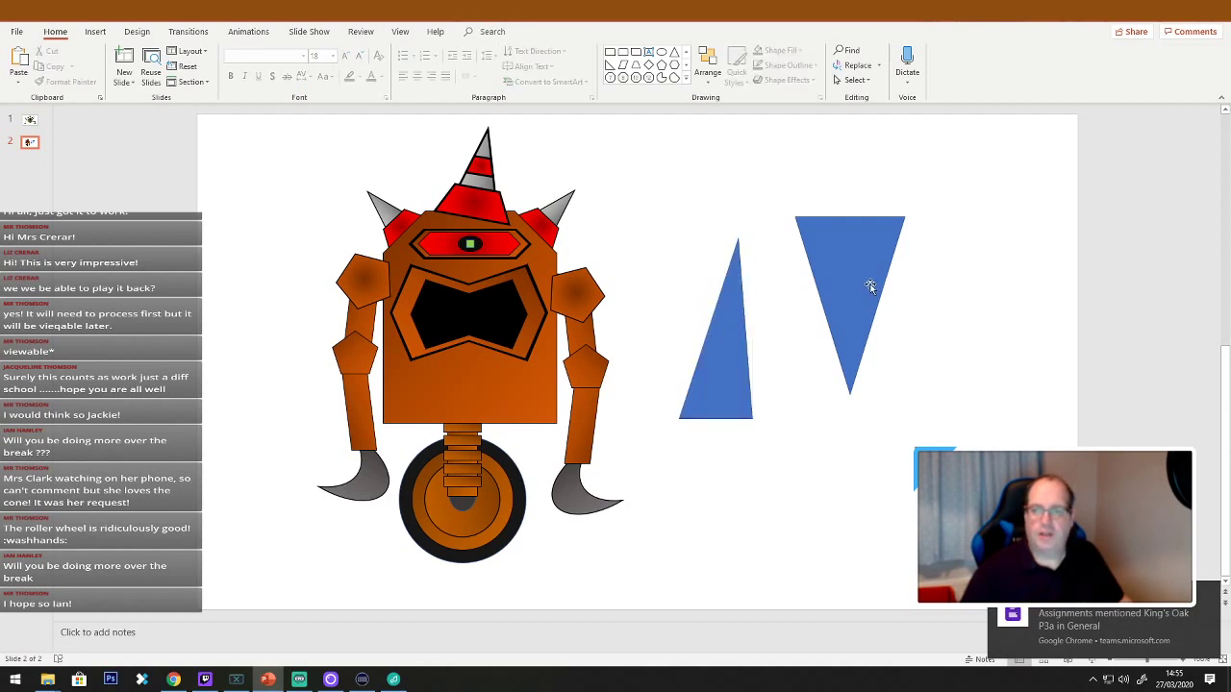
Try out a snip-and-round single corner rectangle with adjusted corners above the upright triangle, and delete it.
left_click_drag(869, 287, 912, 313)
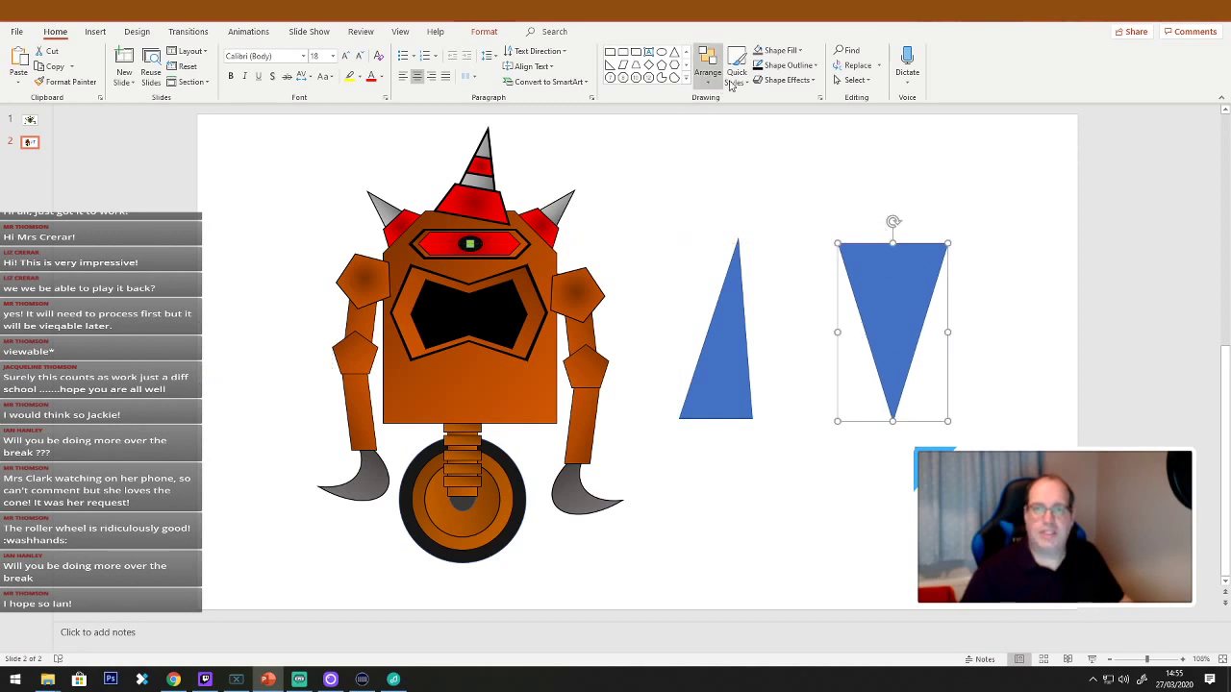
left_click(686, 79)
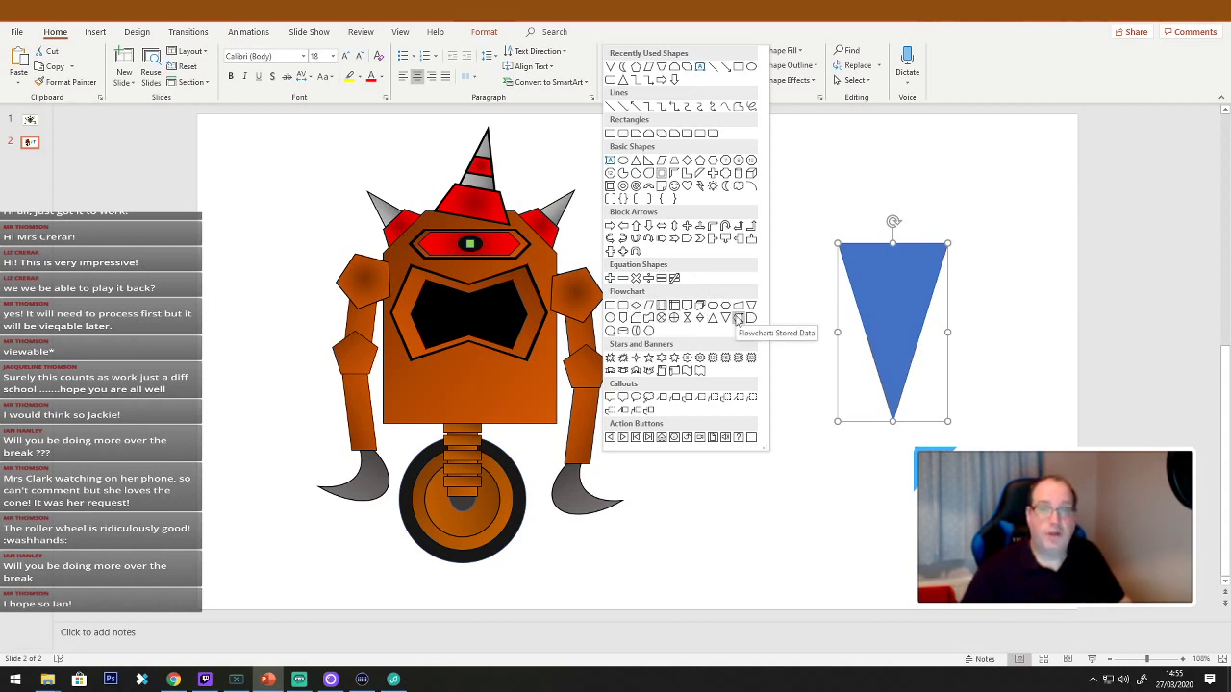
left_click(676, 135)
left_click_drag(653, 126, 782, 247)
left_click_drag(747, 201, 735, 226)
left_click_drag(756, 168, 711, 169)
left_click(797, 341)
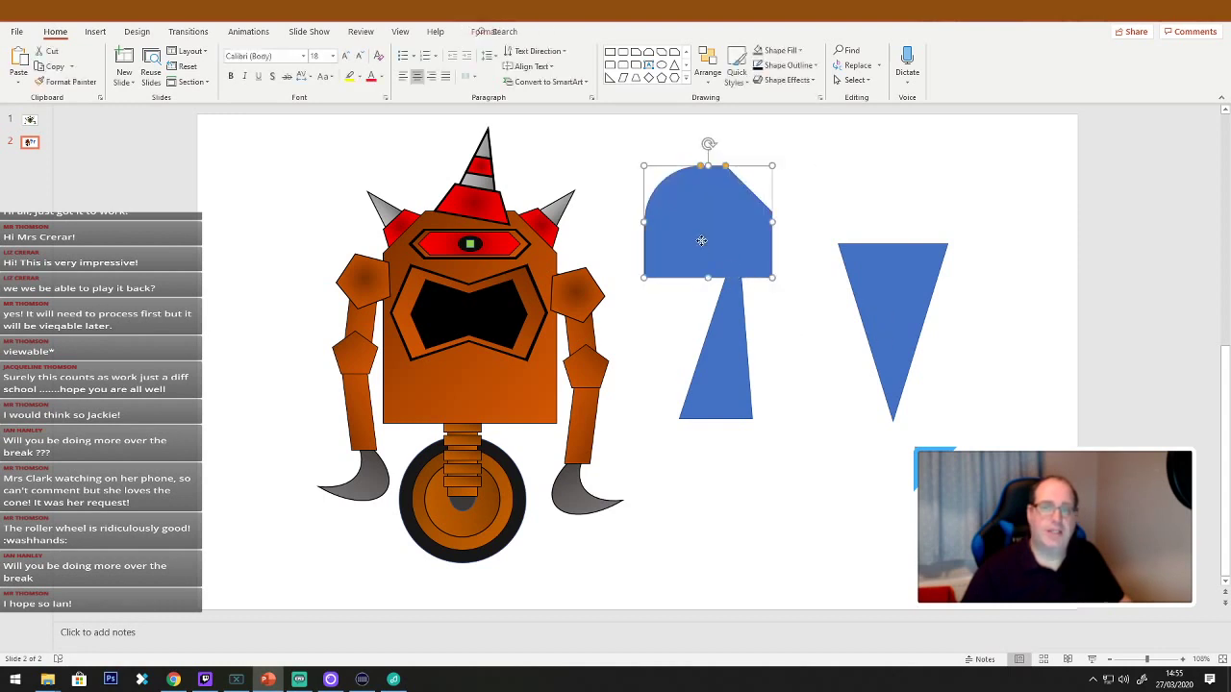
left_click_drag(703, 239, 797, 503)
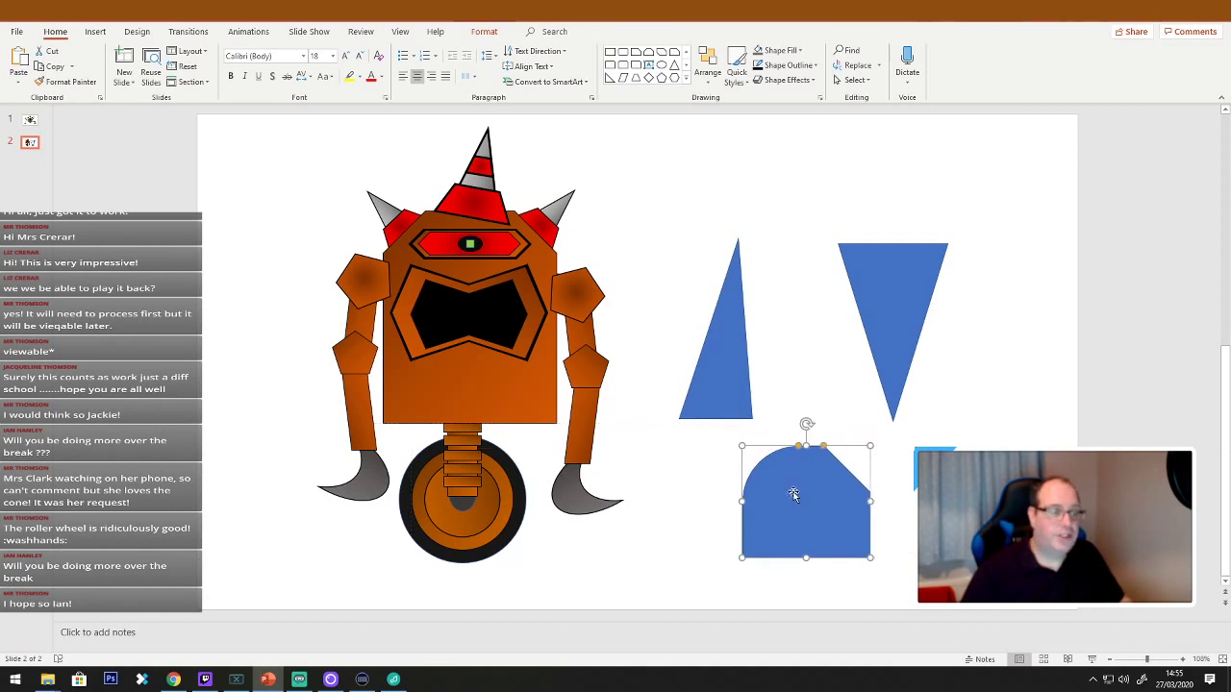
key("Delete")
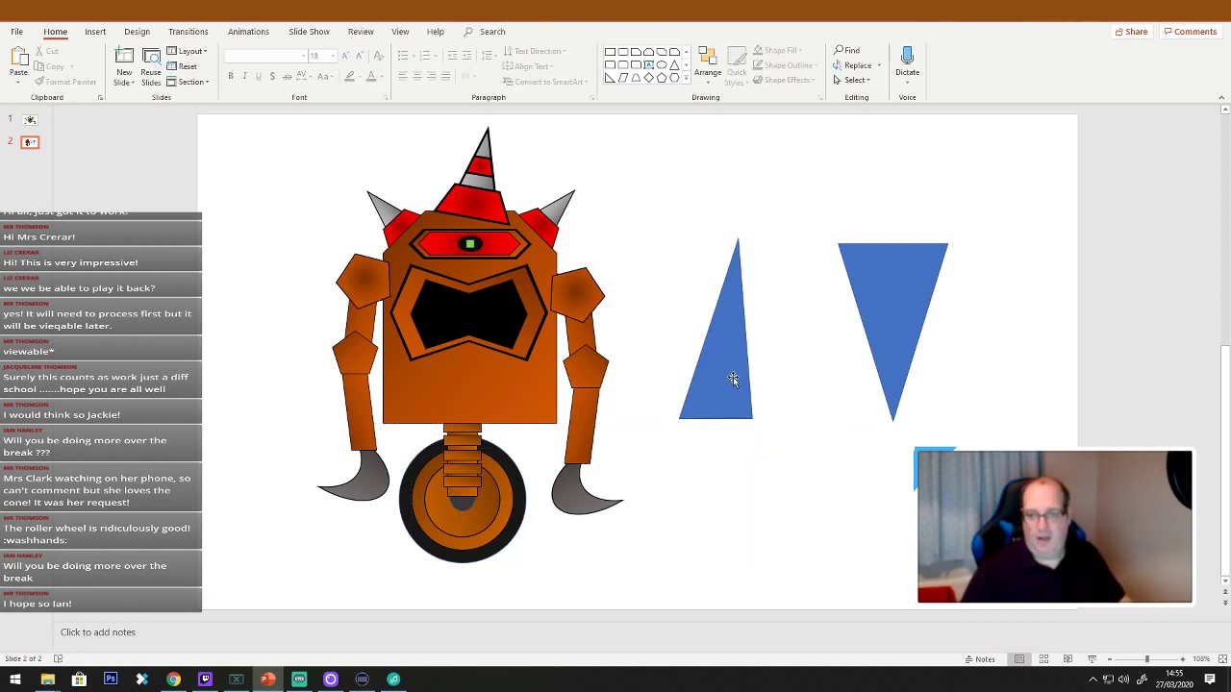
Move the skewed triangle slightly right and down, and delete the inverted triangle.
left_click_drag(733, 380, 762, 375)
left_click(919, 320)
key("Delete")
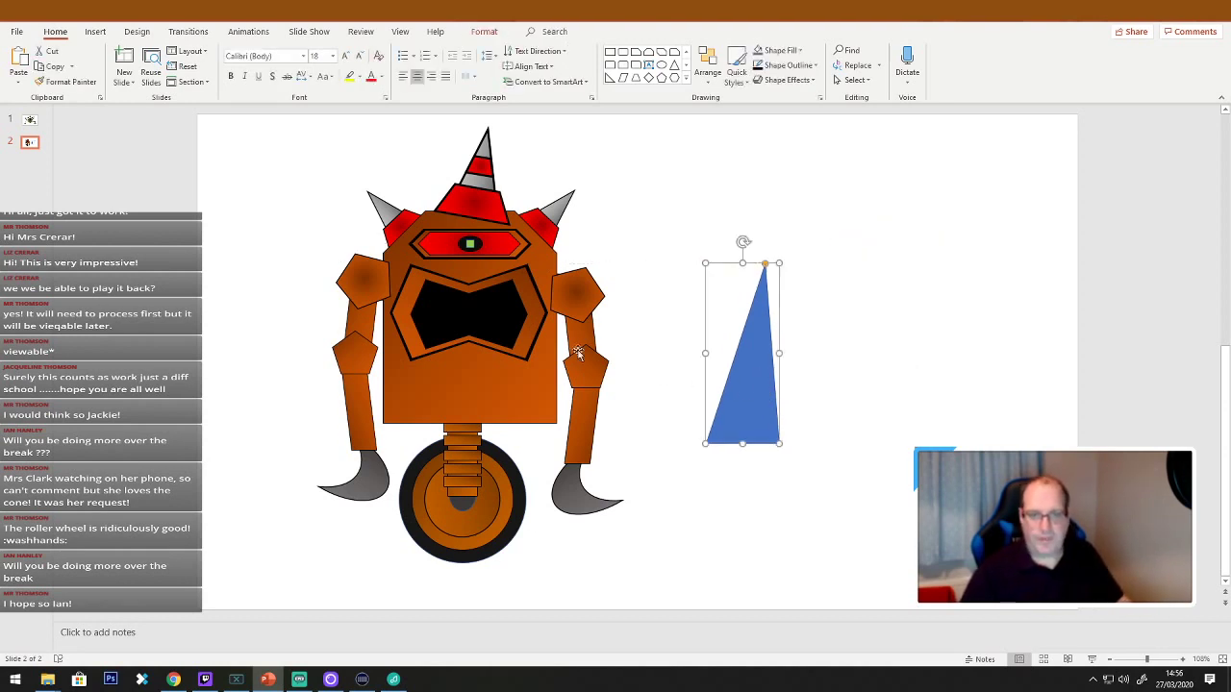
Ungroup the robot's body and head group in its original position.
left_click_drag(496, 322, 698, 347)
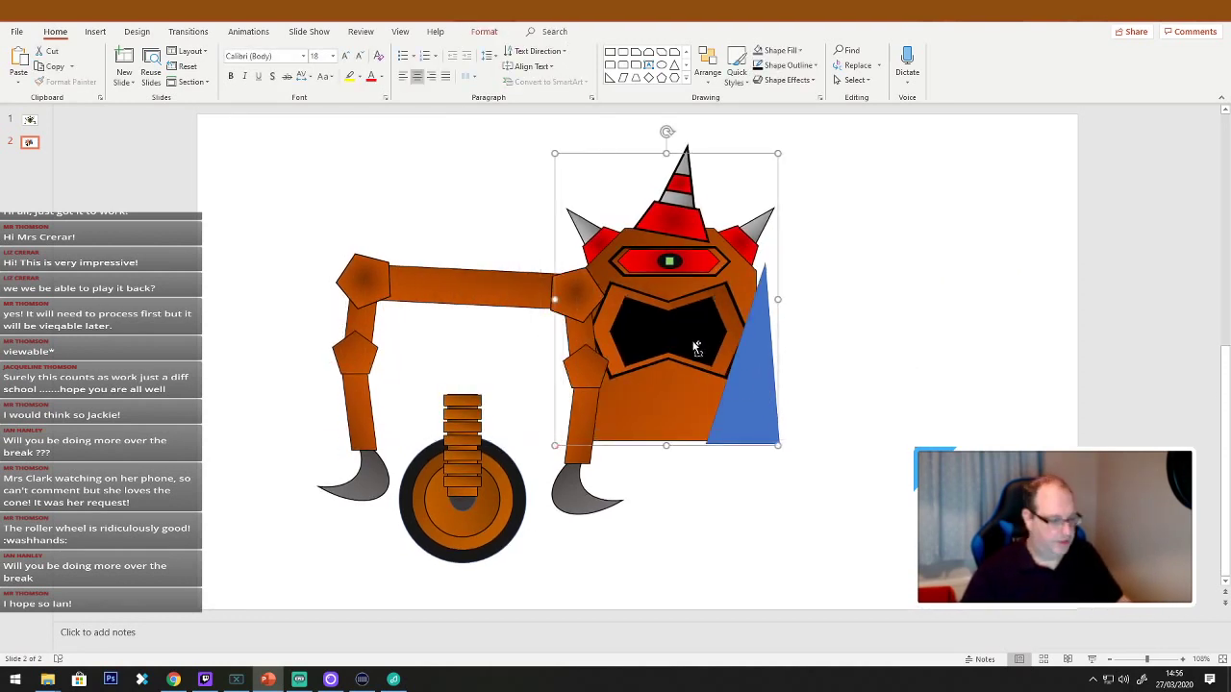
key("ctrl+z")
right_click(478, 384)
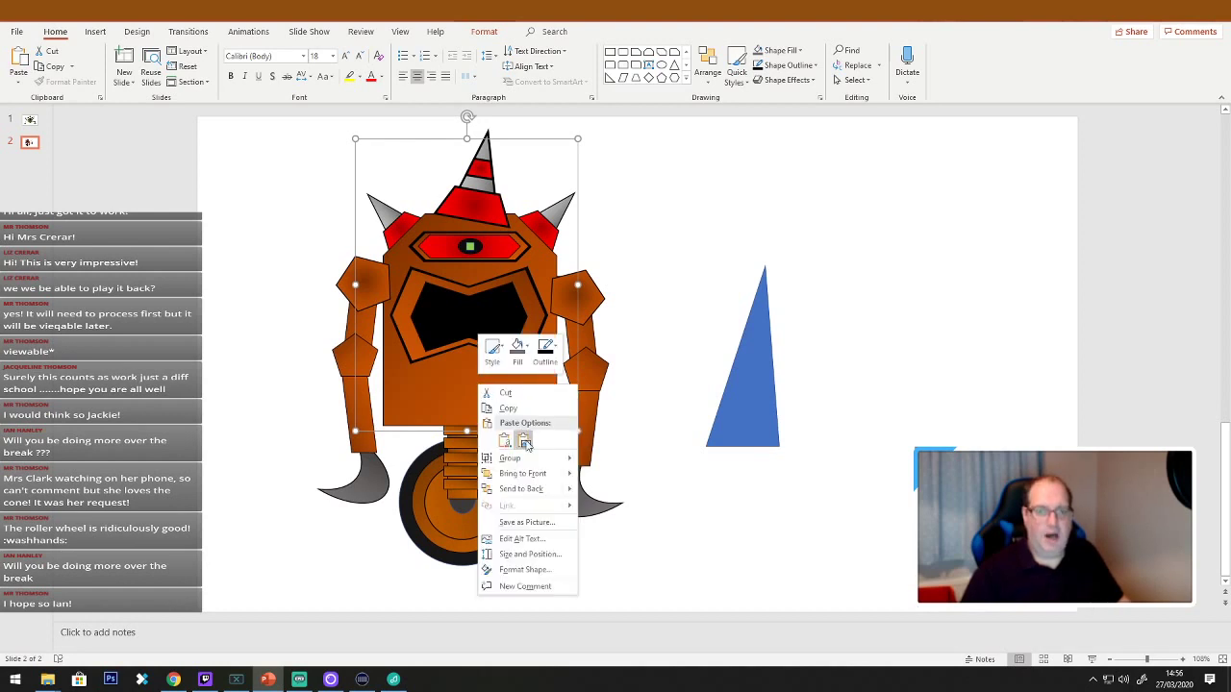
mouse_move(535, 460)
left_click(608, 491)
left_click(712, 485)
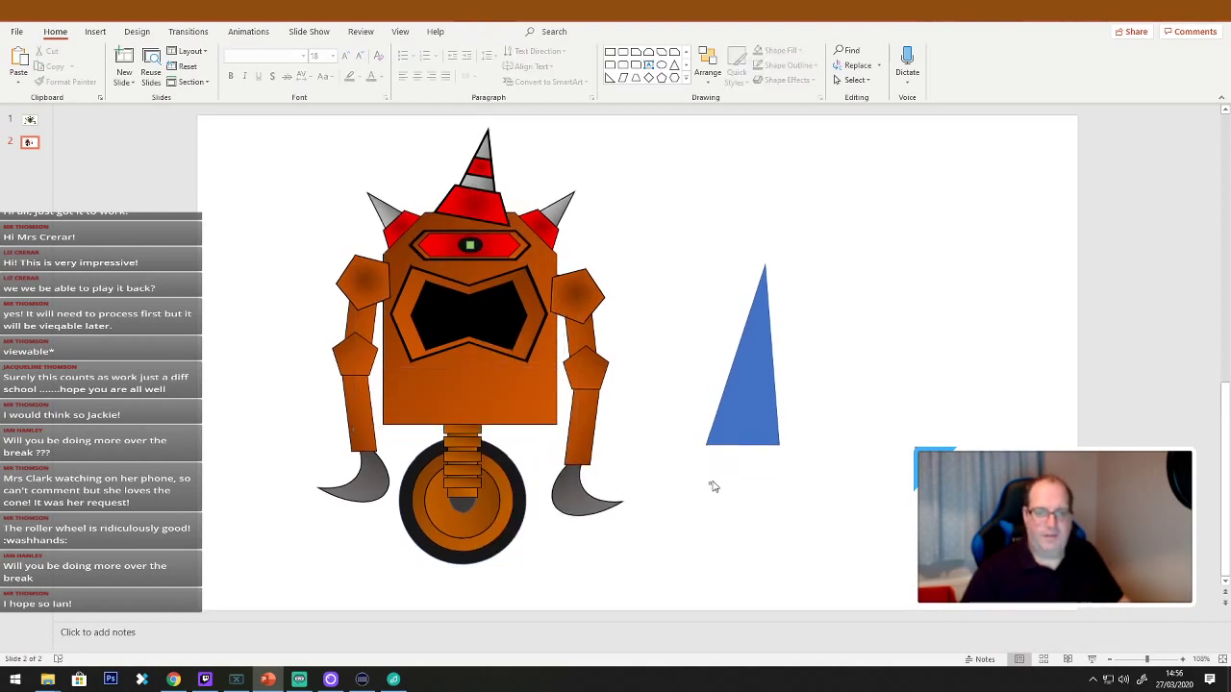
Move the mouth off the robot's body into the blank area and enlarge it to about three times its size.
left_click_drag(511, 326, 806, 226)
left_click_drag(846, 262, 1078, 436)
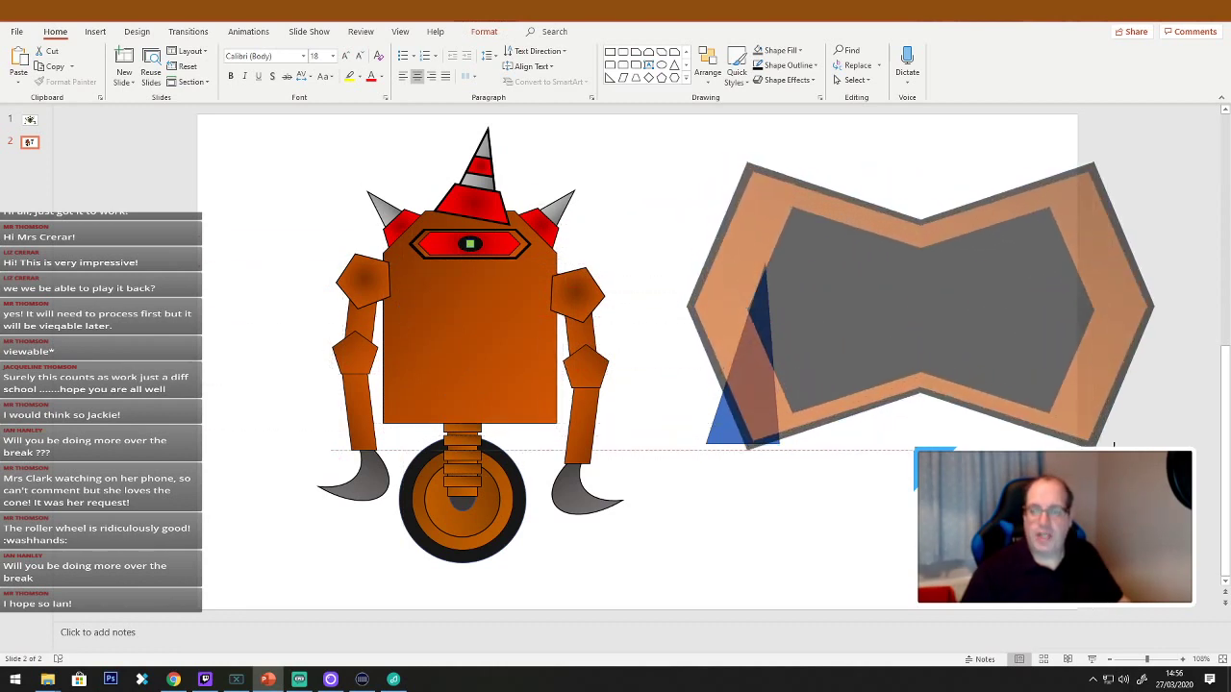
mouse_move(948, 357)
left_mouse_down()
mouse_move(851, 350)
mouse_move(953, 350)
left_mouse_up()
Move all the robot's remaining parts together toward the slide's left edge and place the enlarged mouth beside them.
left_click_drag(667, 621, 243, 96)
left_click_drag(461, 336, 344, 326)
left_click_drag(970, 307, 827, 345)
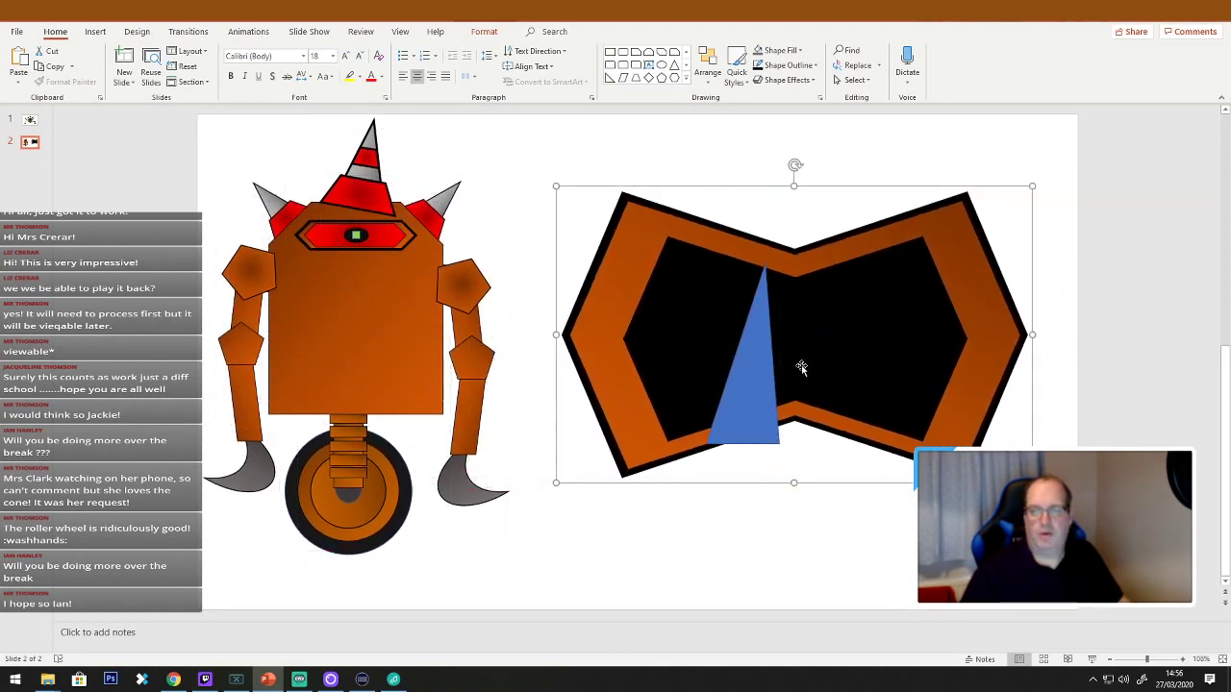
Place the skewed triangle as a tooth on the mouth's lower-right inner edge, shortening it and tilting it clockwise to follow the edge.
left_click_drag(728, 402, 879, 399)
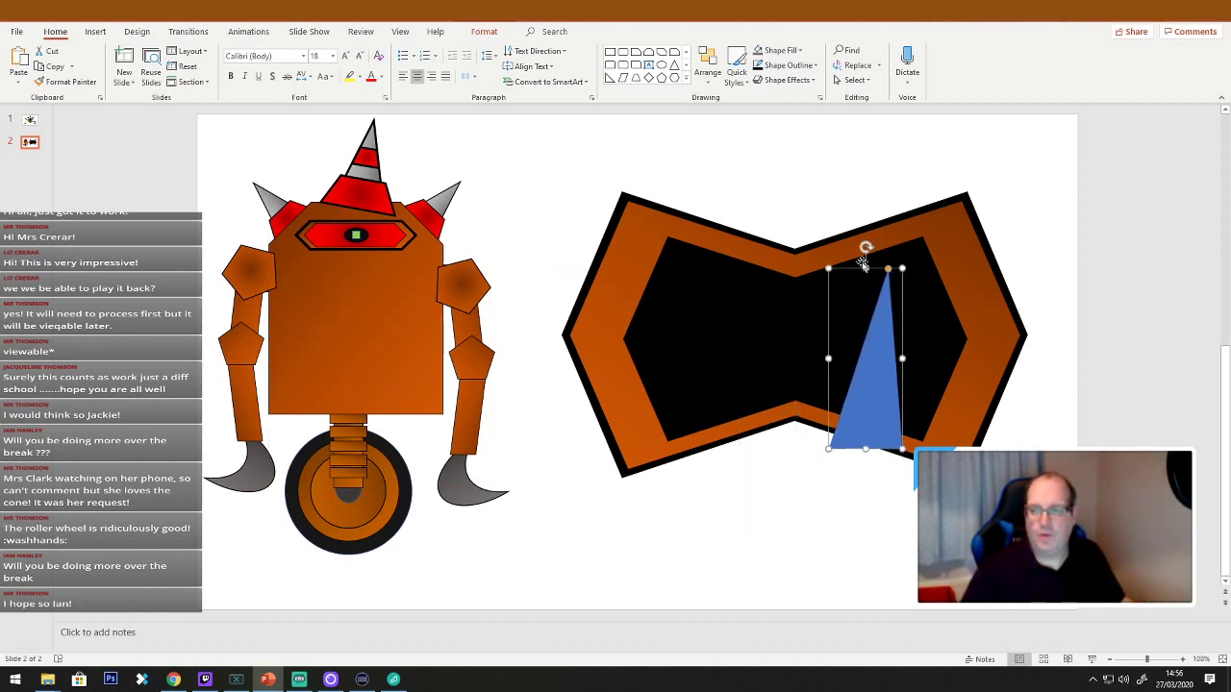
left_click_drag(868, 243, 883, 304)
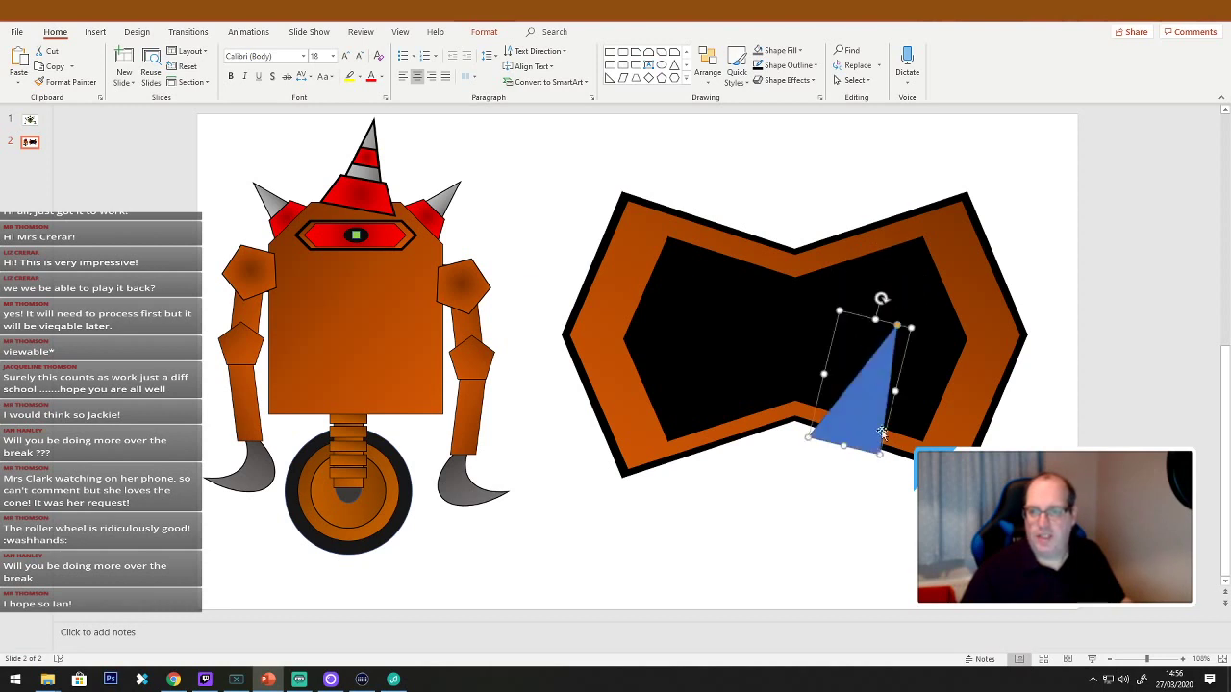
left_click_drag(877, 383, 886, 396)
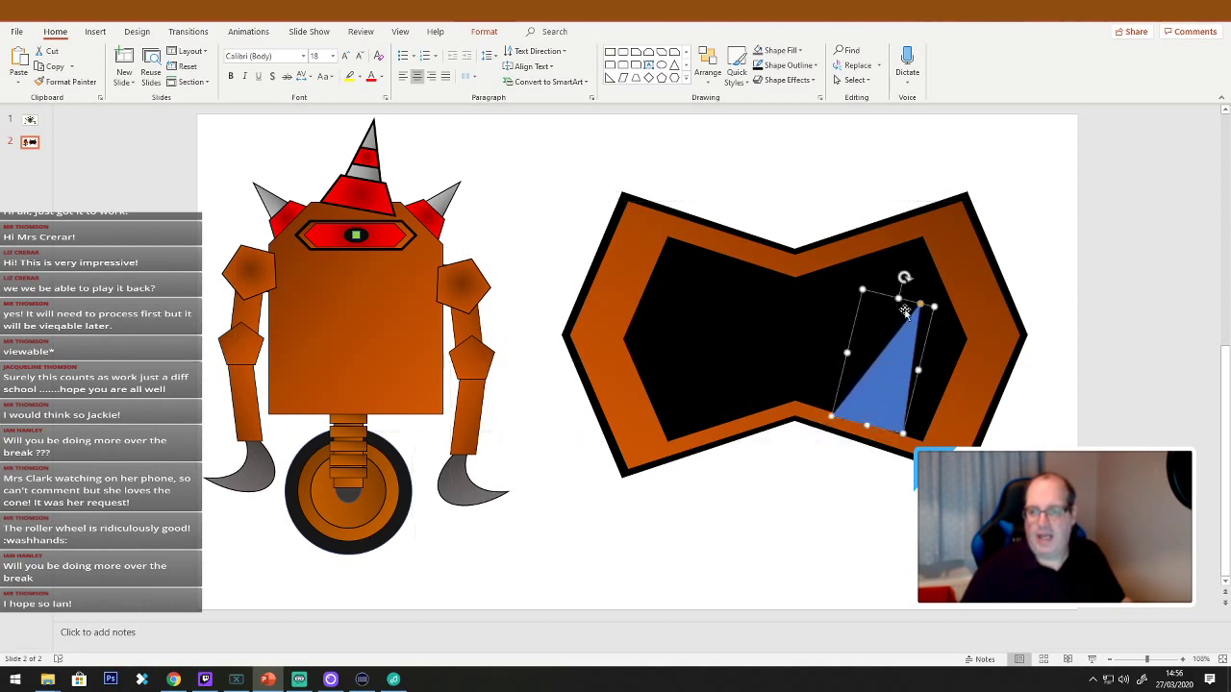
left_click_drag(904, 279, 914, 279)
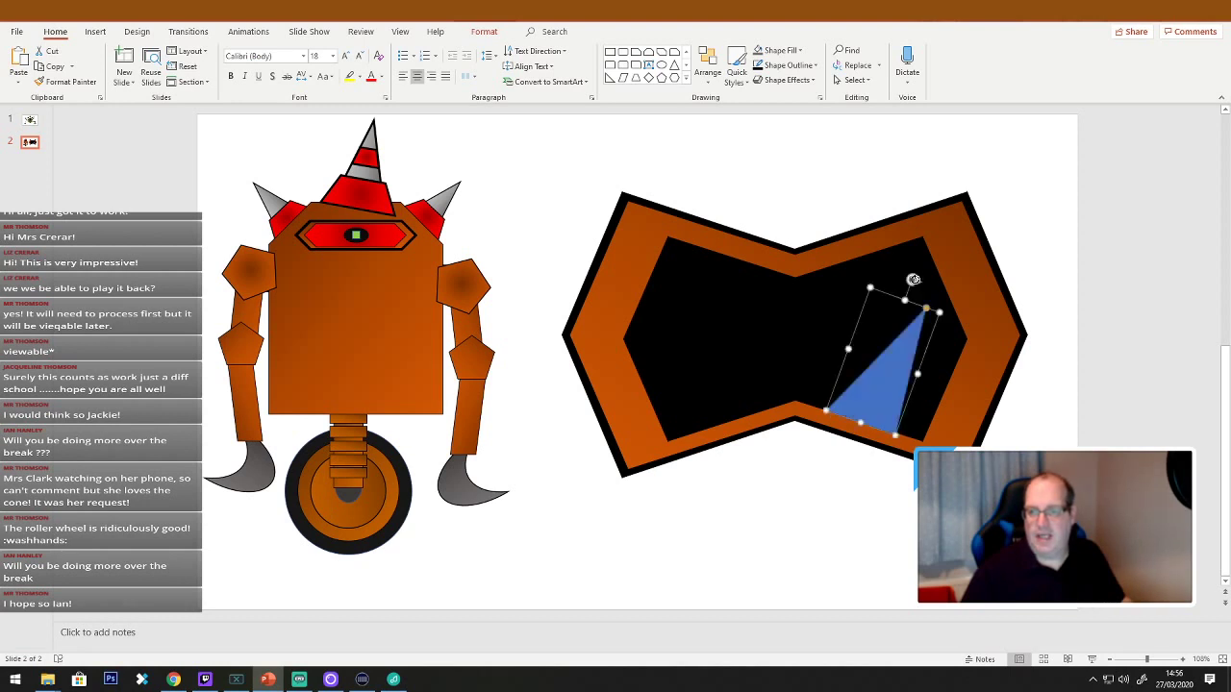
left_click(855, 558)
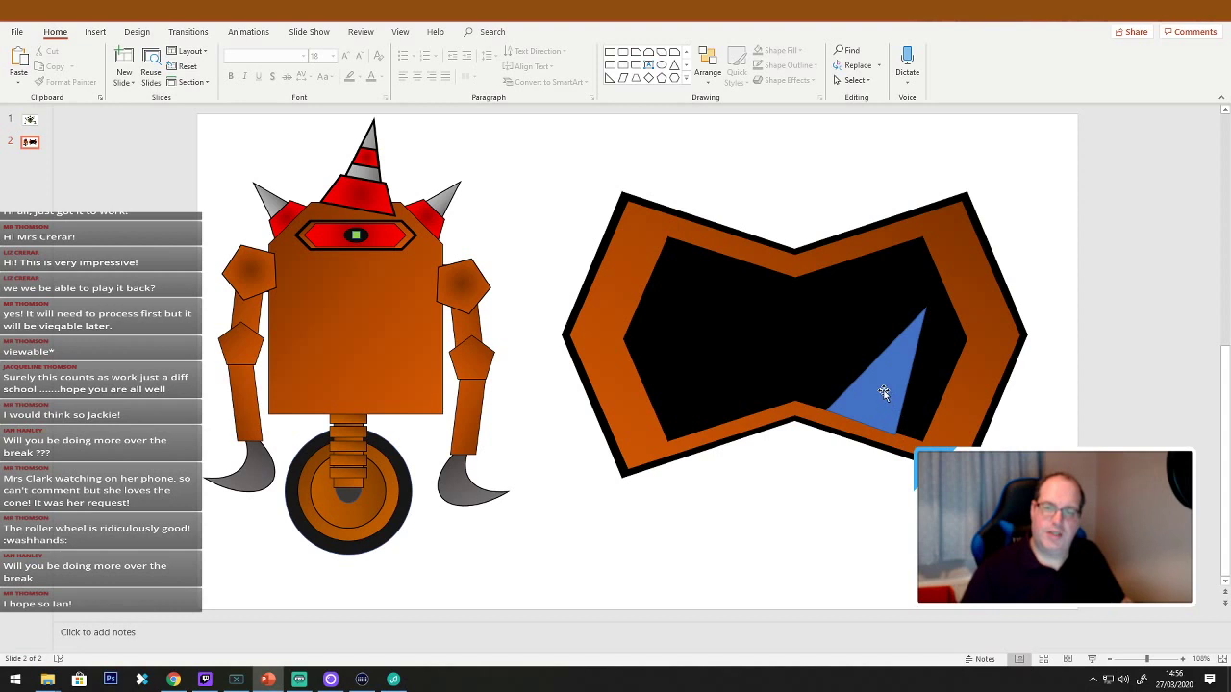
Duplicate the lower-right tooth, flip the copy horizontally and place it on the mouth's lower-left inner edge.
left_click_drag(883, 391, 707, 380)
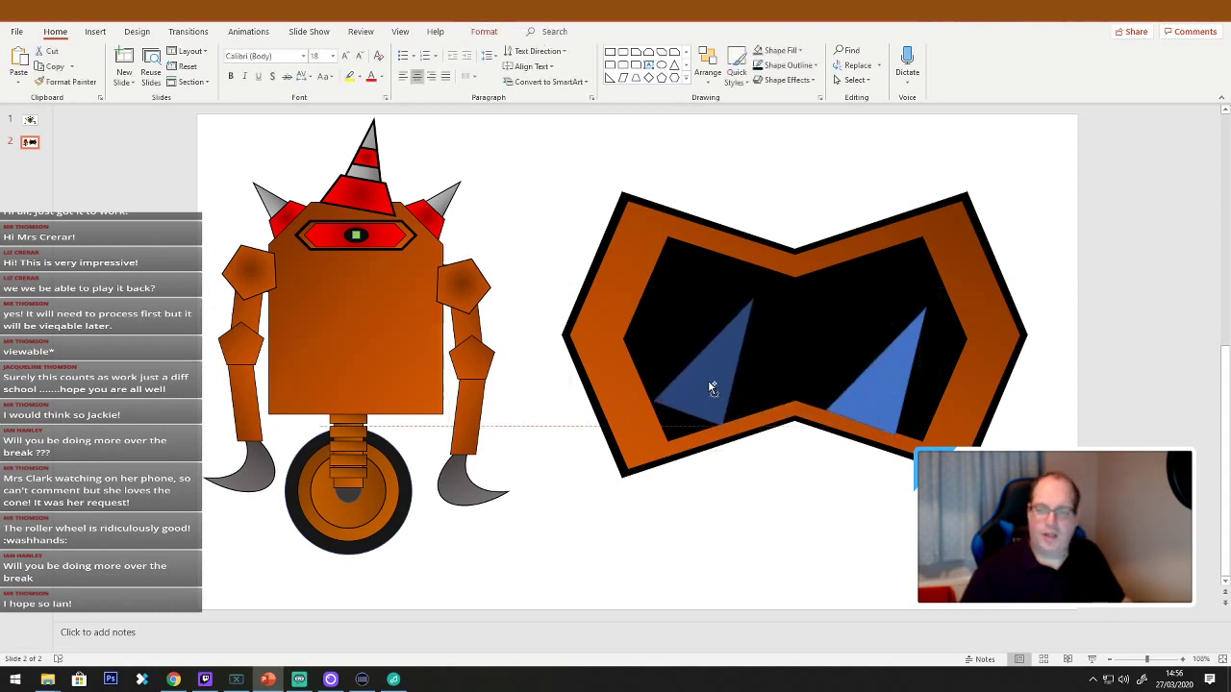
left_click_drag(703, 280, 737, 270)
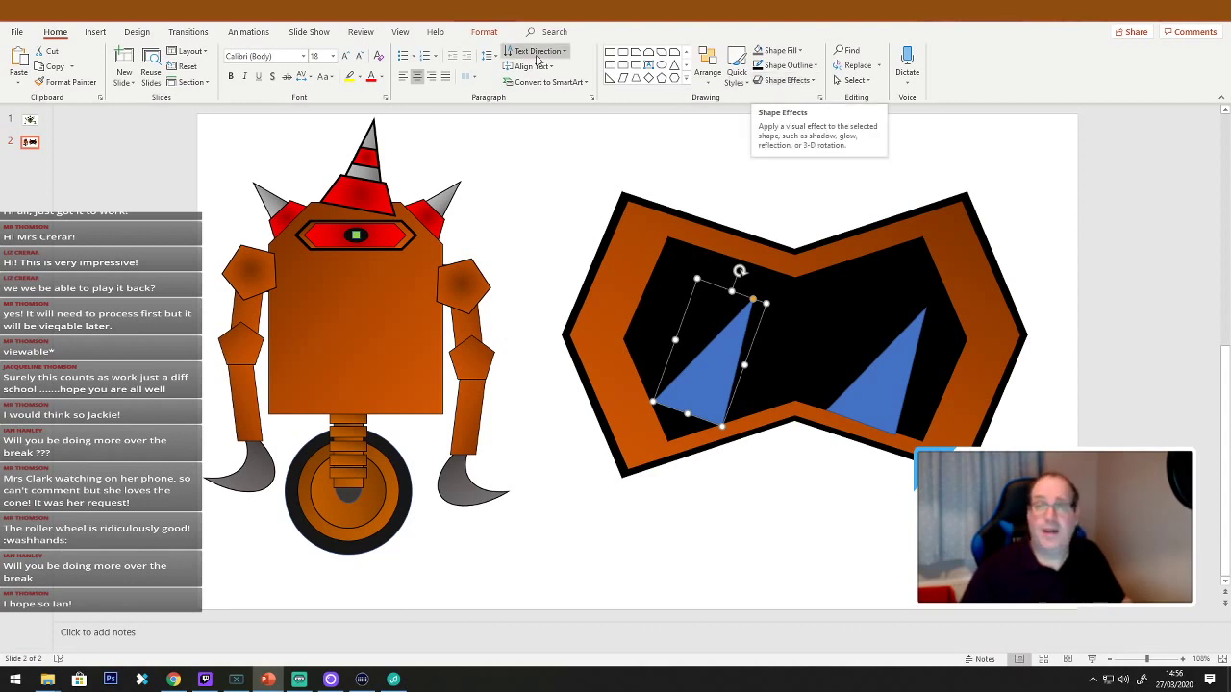
left_click(487, 33)
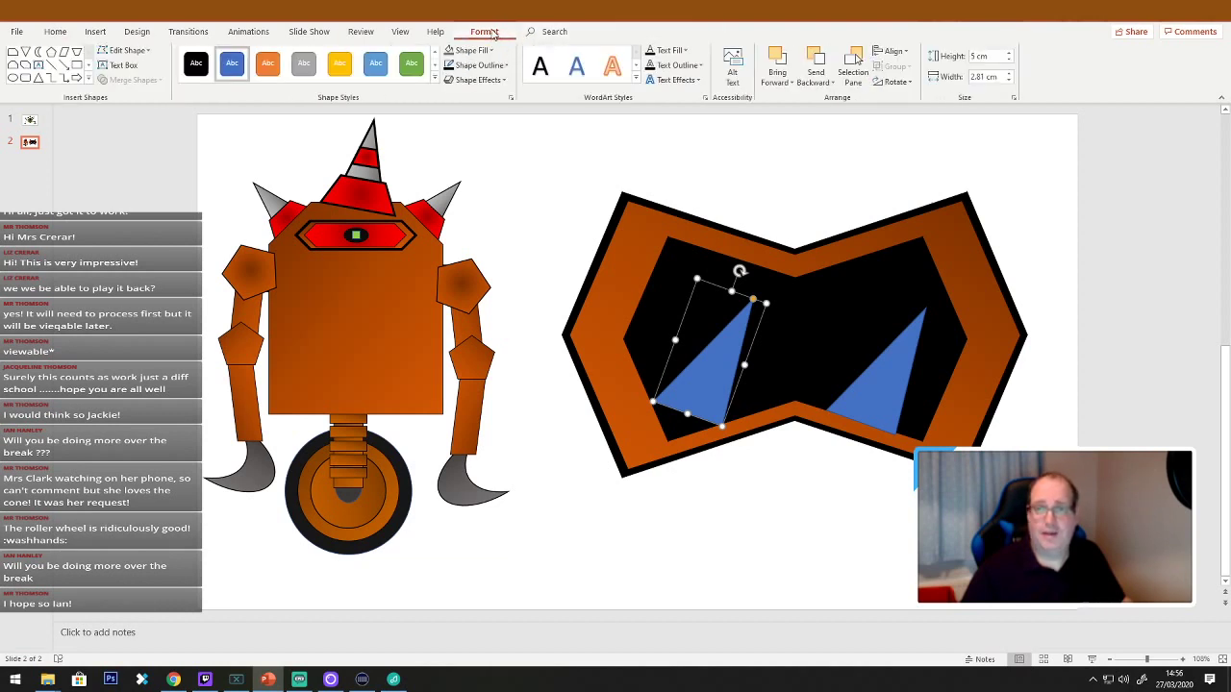
left_click(894, 82)
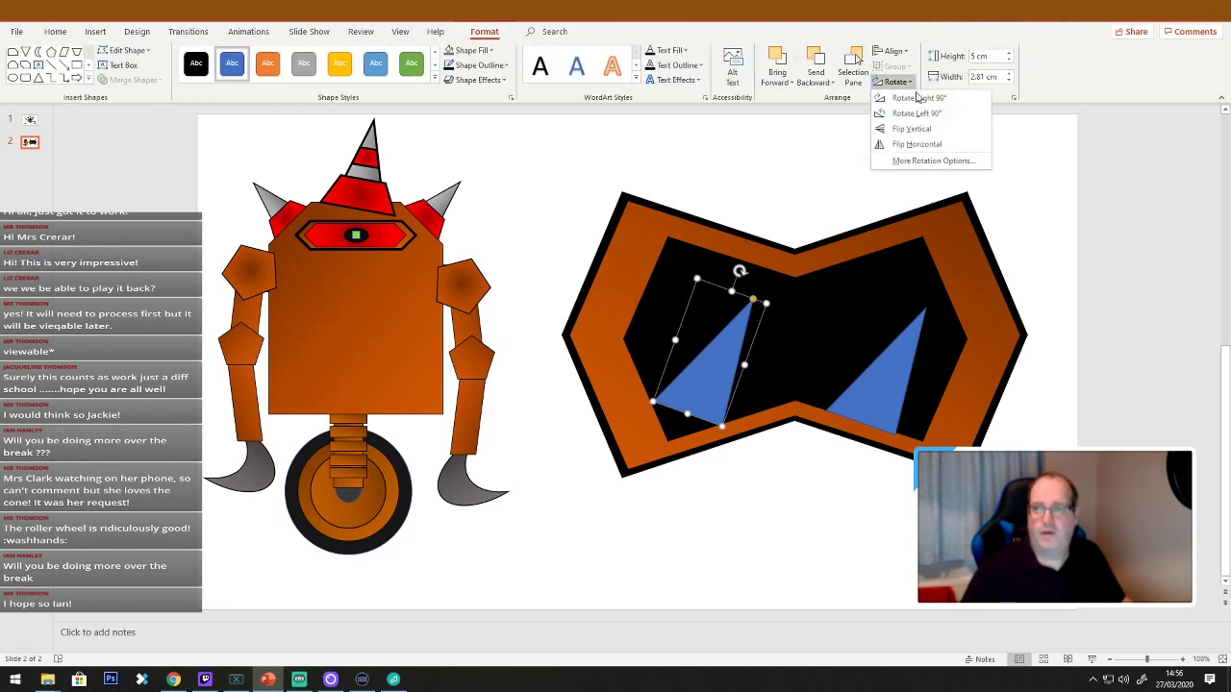
left_click(908, 144)
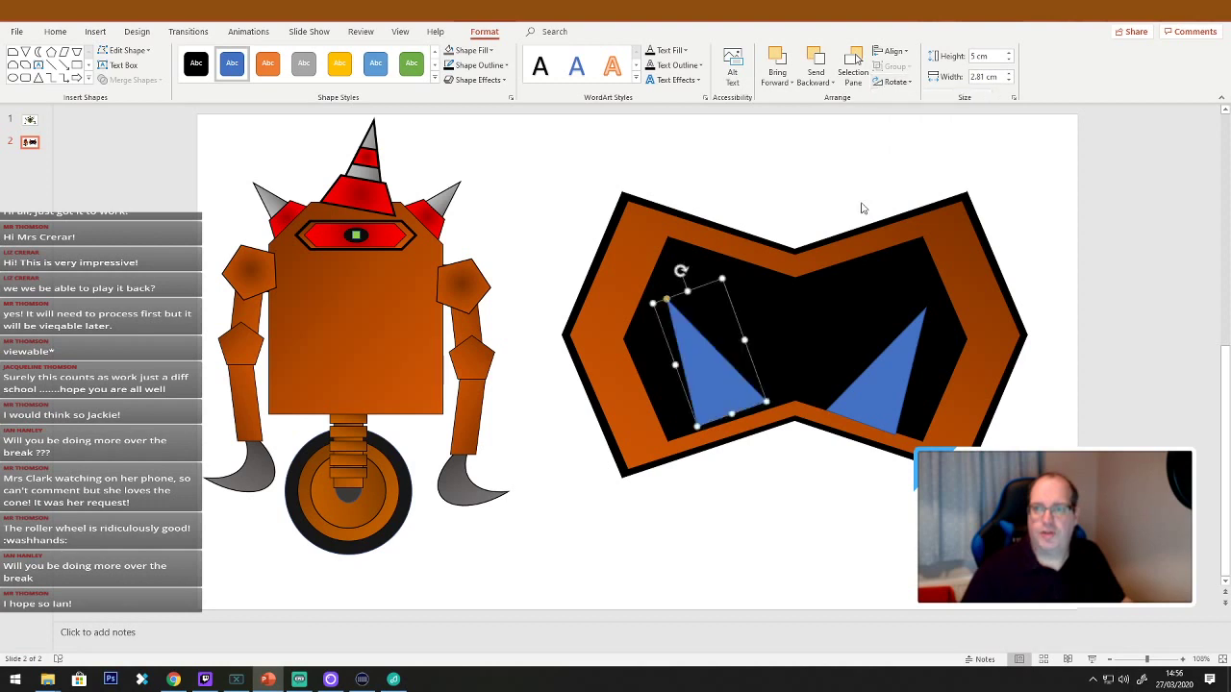
left_click_drag(704, 371, 692, 381)
left_click(772, 539)
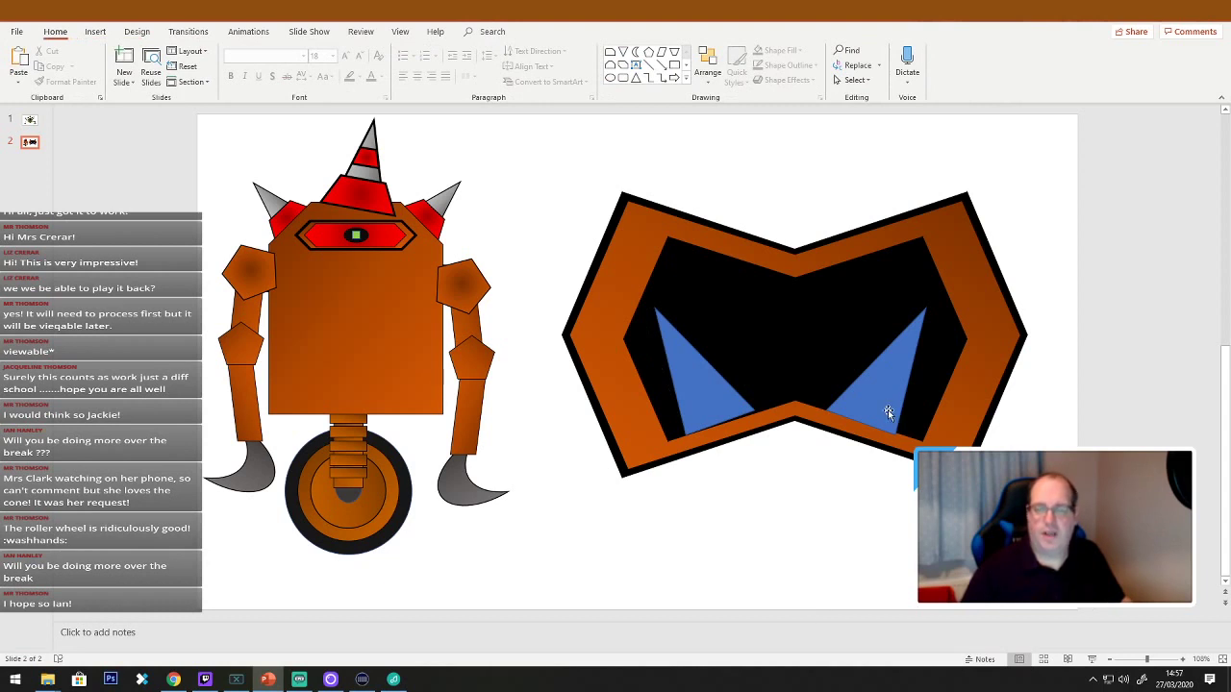
Make a small, downward-pointing copy of the lower-right tooth and place two of them tilted along the mouth's upper-left inner edge.
left_click_drag(888, 410, 825, 544)
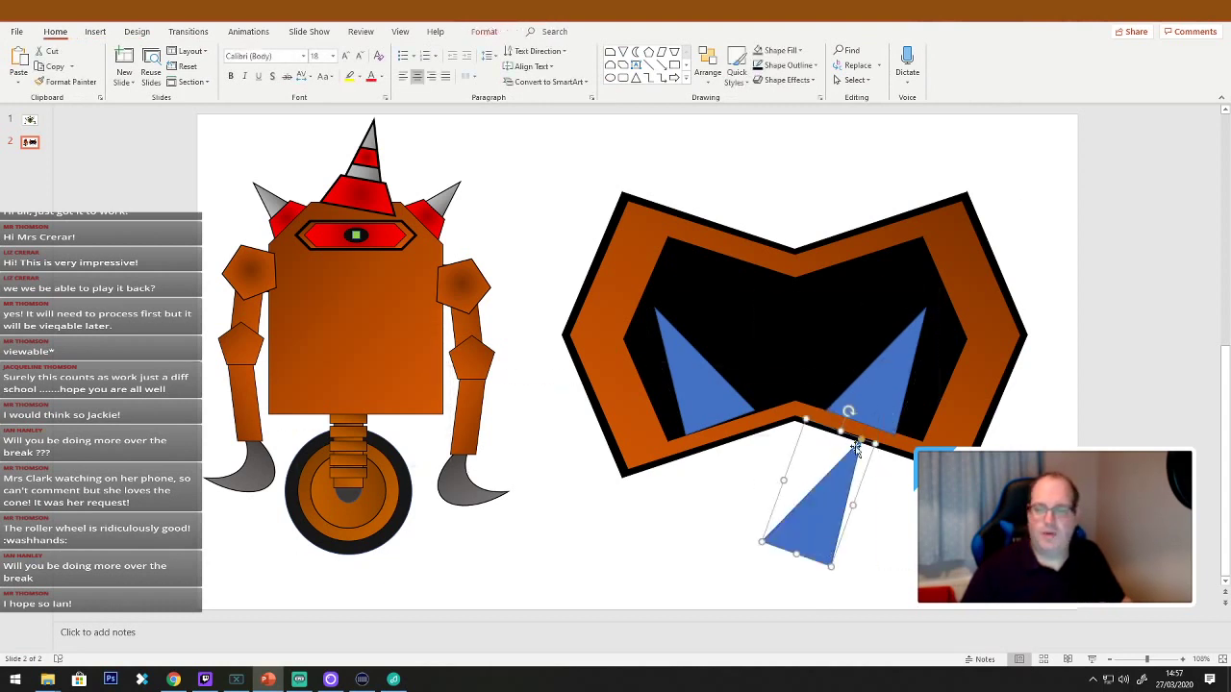
left_click_drag(847, 411, 823, 498)
left_click_drag(802, 452, 743, 299)
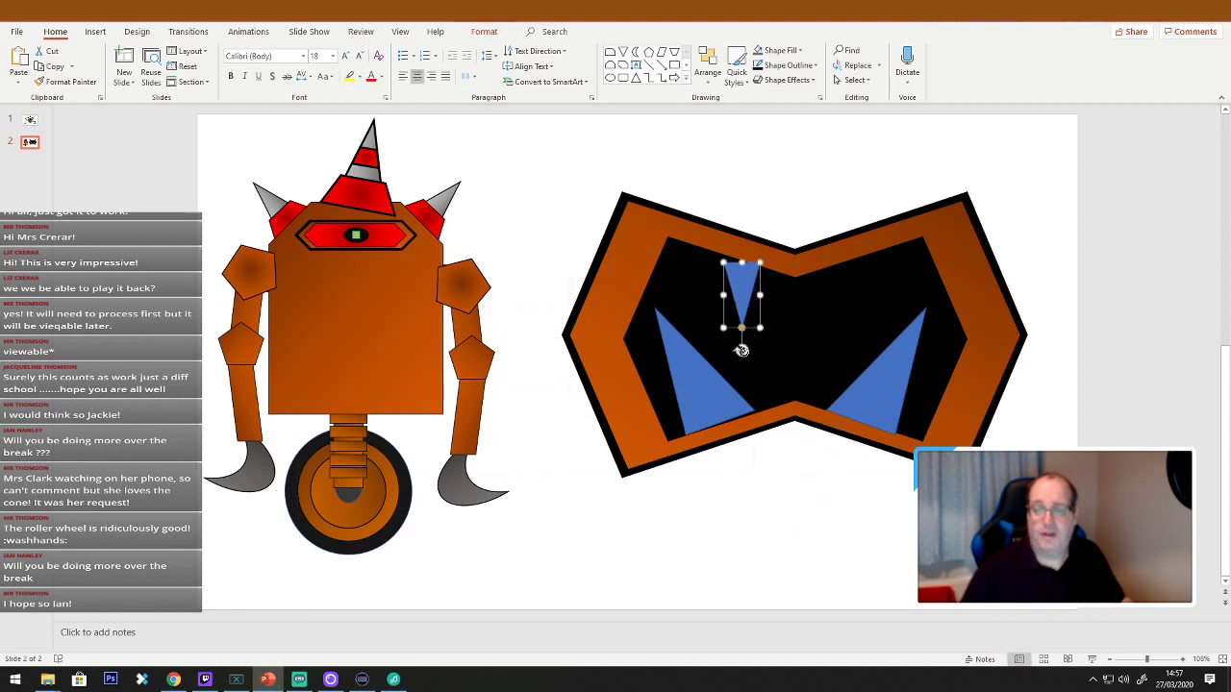
left_click_drag(740, 350, 729, 355)
left_click_drag(740, 290, 664, 326)
left_click_drag(683, 279, 683, 278)
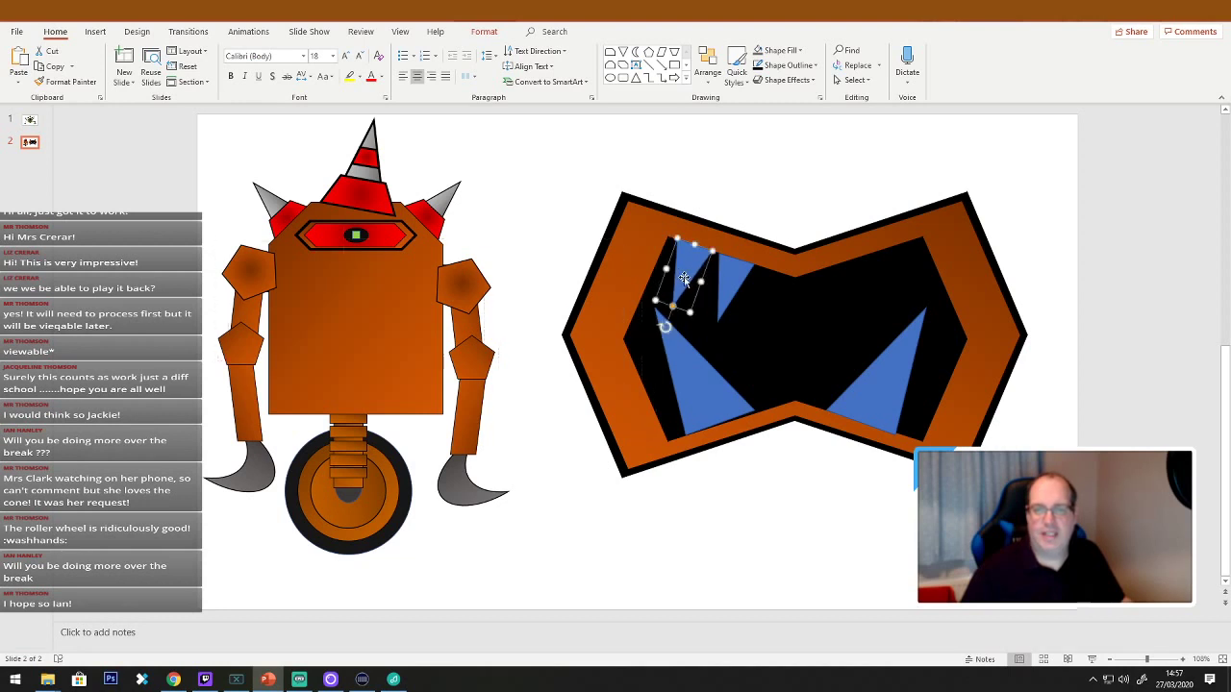
left_click(808, 205)
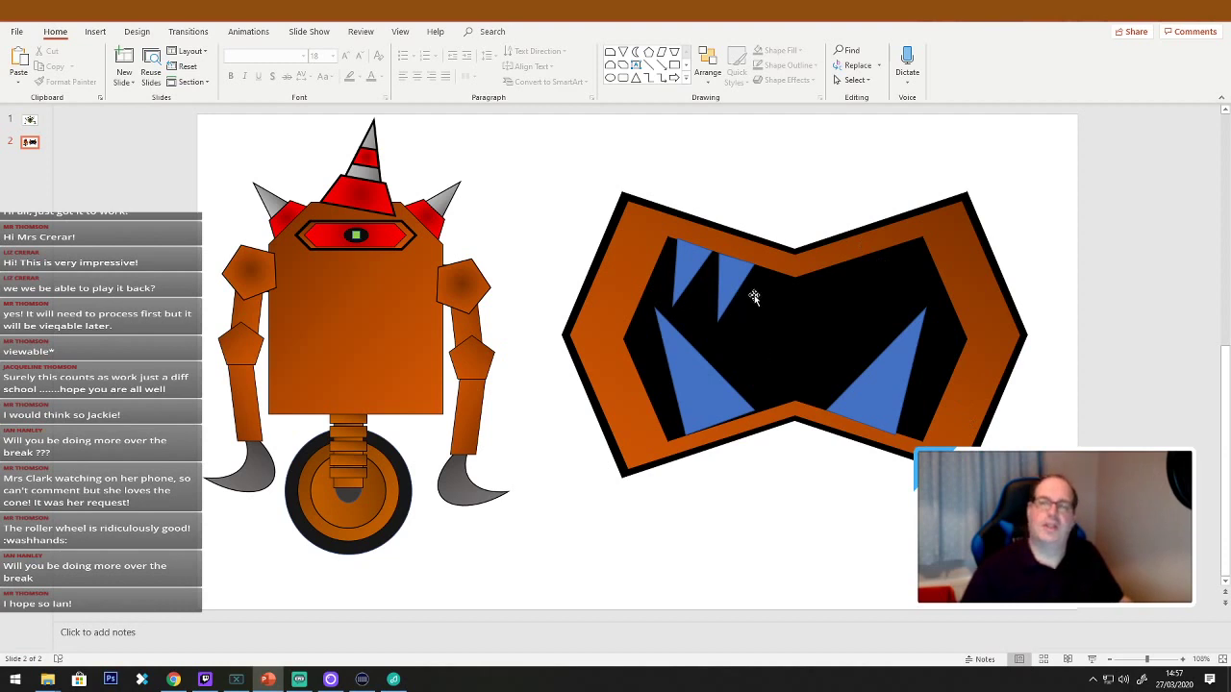
Copy the two small upper-left teeth to the mouth's upper-right inner edge, tilting each one to follow that edge.
left_click_drag(873, 225, 829, 268)
key("ctrl+z")
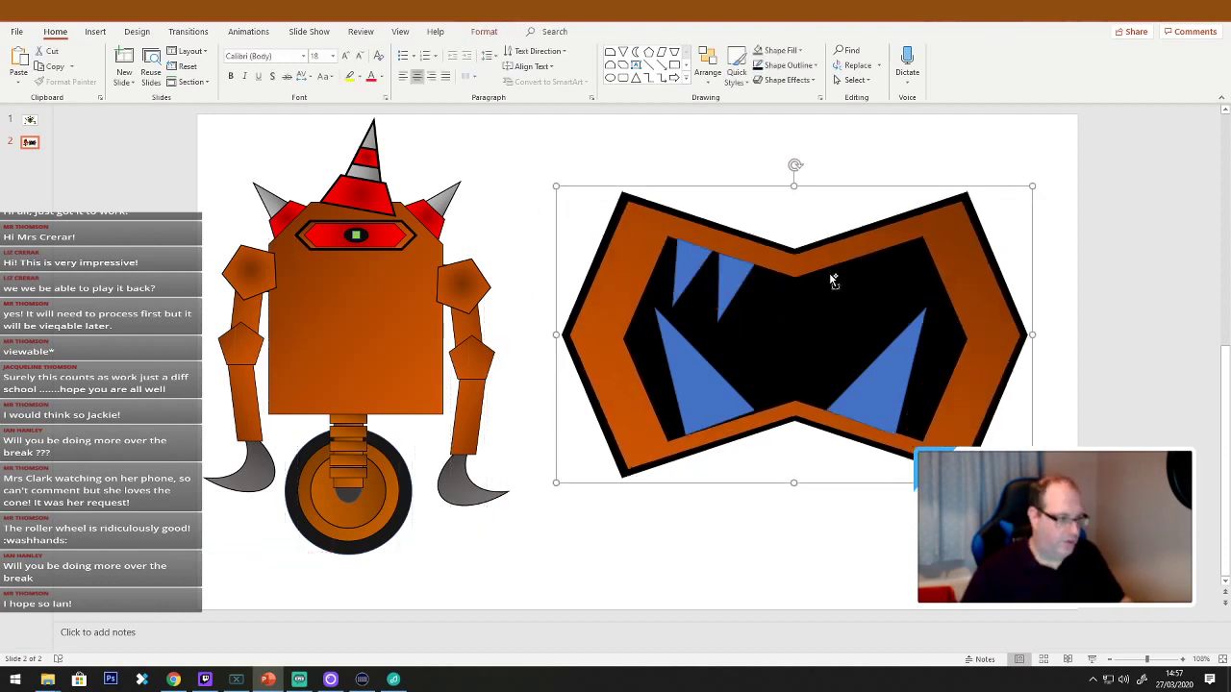
left_click_drag(557, 155, 791, 336)
left_click_drag(731, 288, 900, 317)
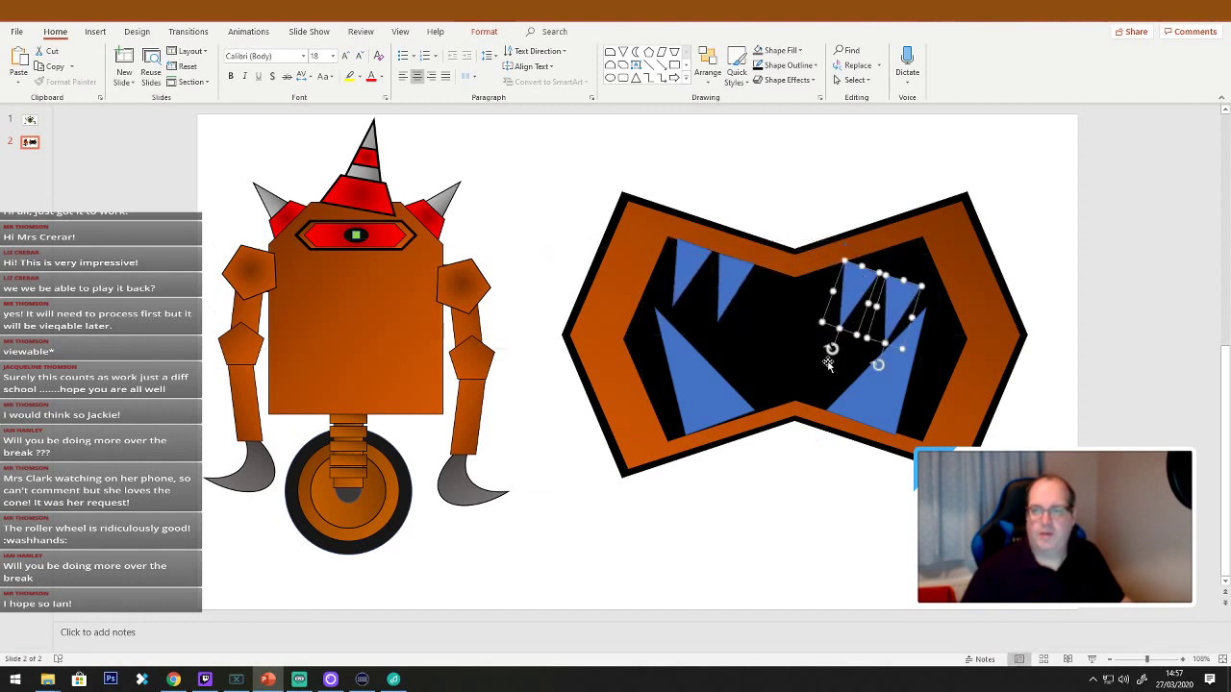
left_click_drag(834, 349, 872, 374)
left_click(851, 291)
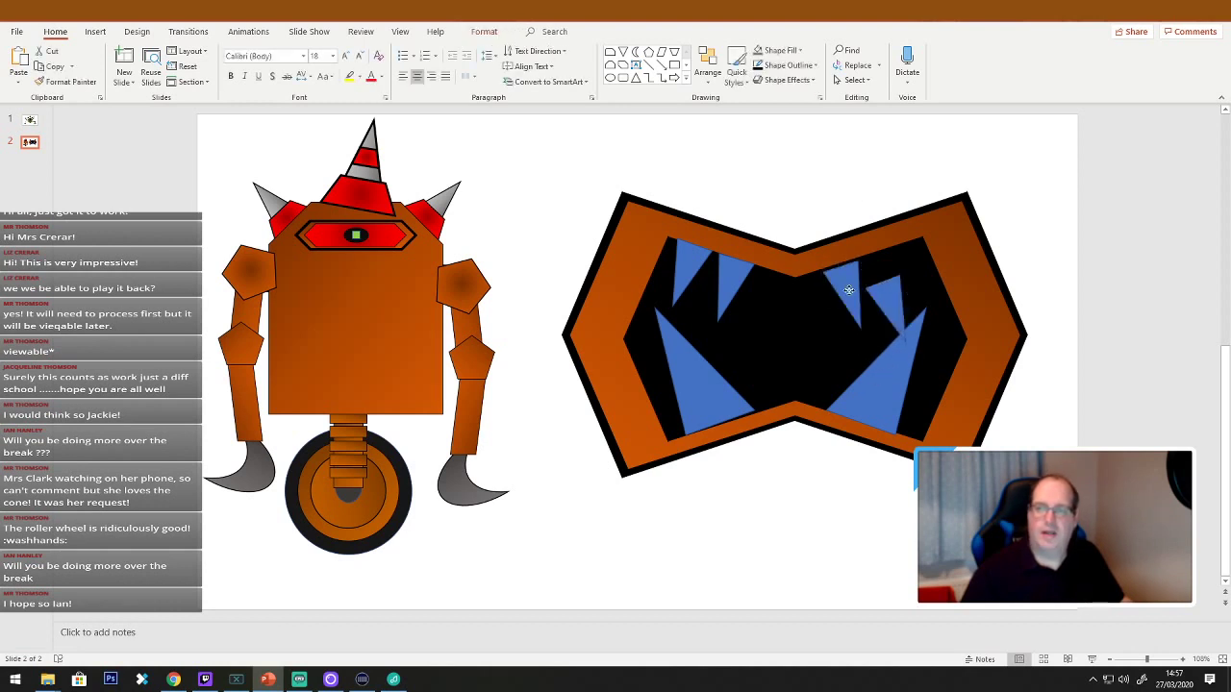
left_click_drag(886, 301, 897, 273)
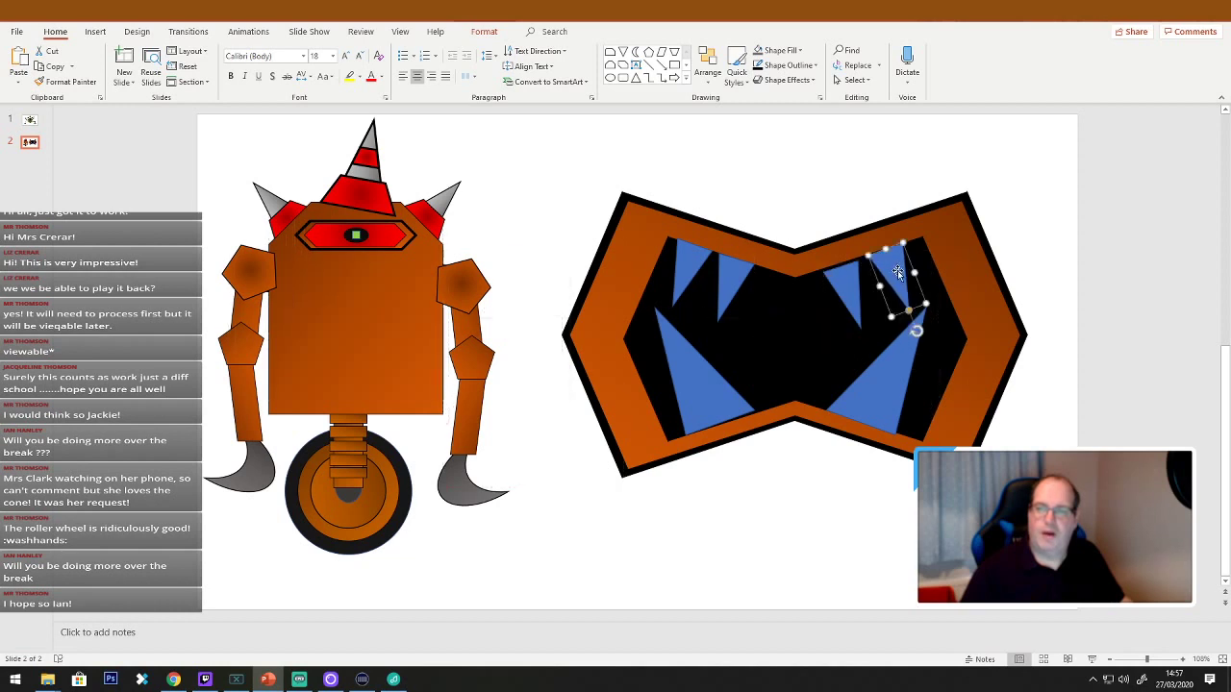
left_click_drag(916, 331, 913, 317)
left_click(836, 173)
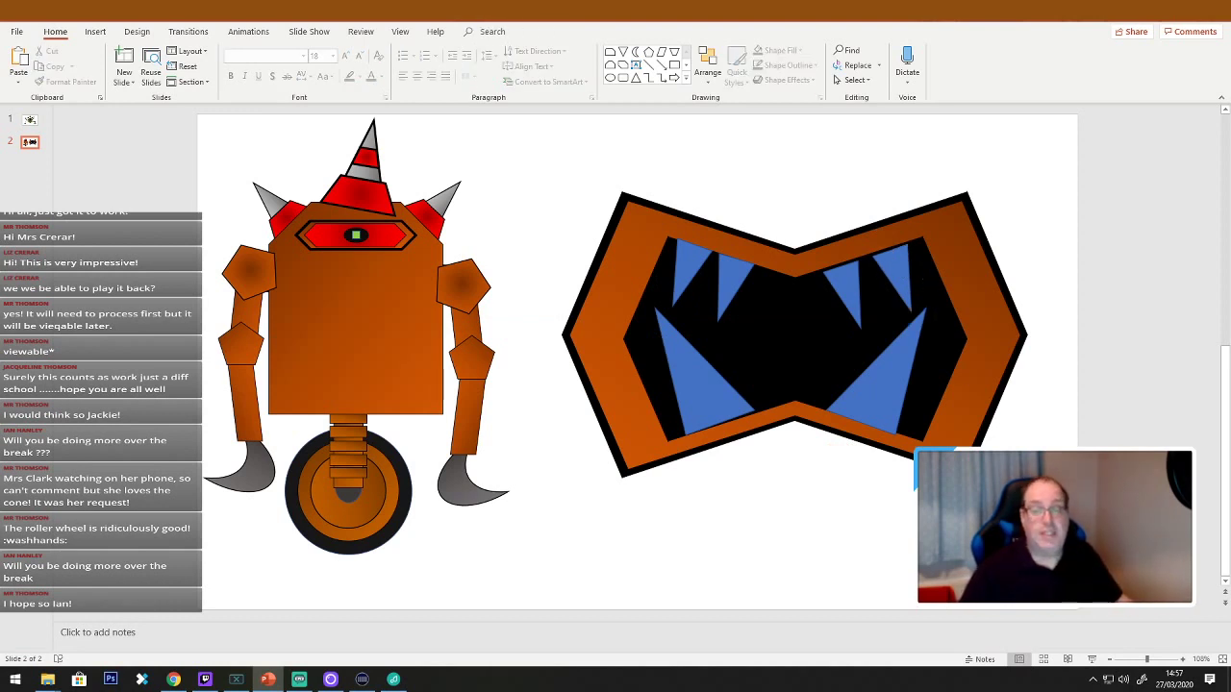
Fill the lower-left tooth with light grey and give it a white outline.
left_click(692, 392)
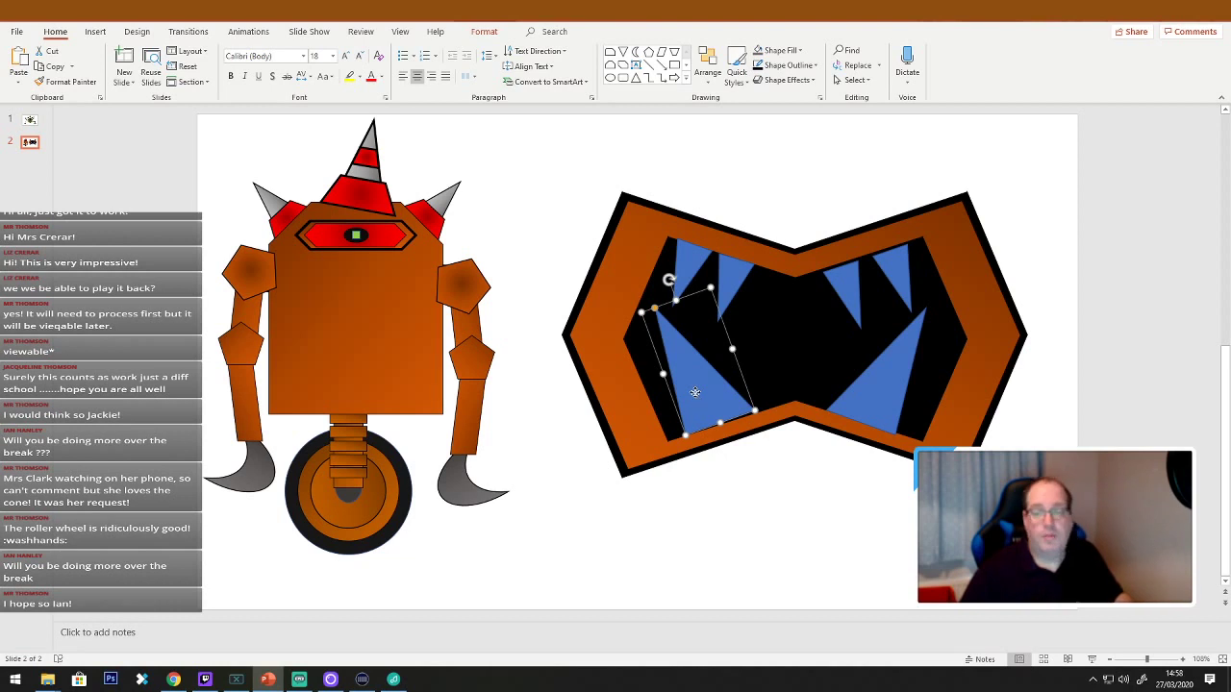
right_click(694, 392)
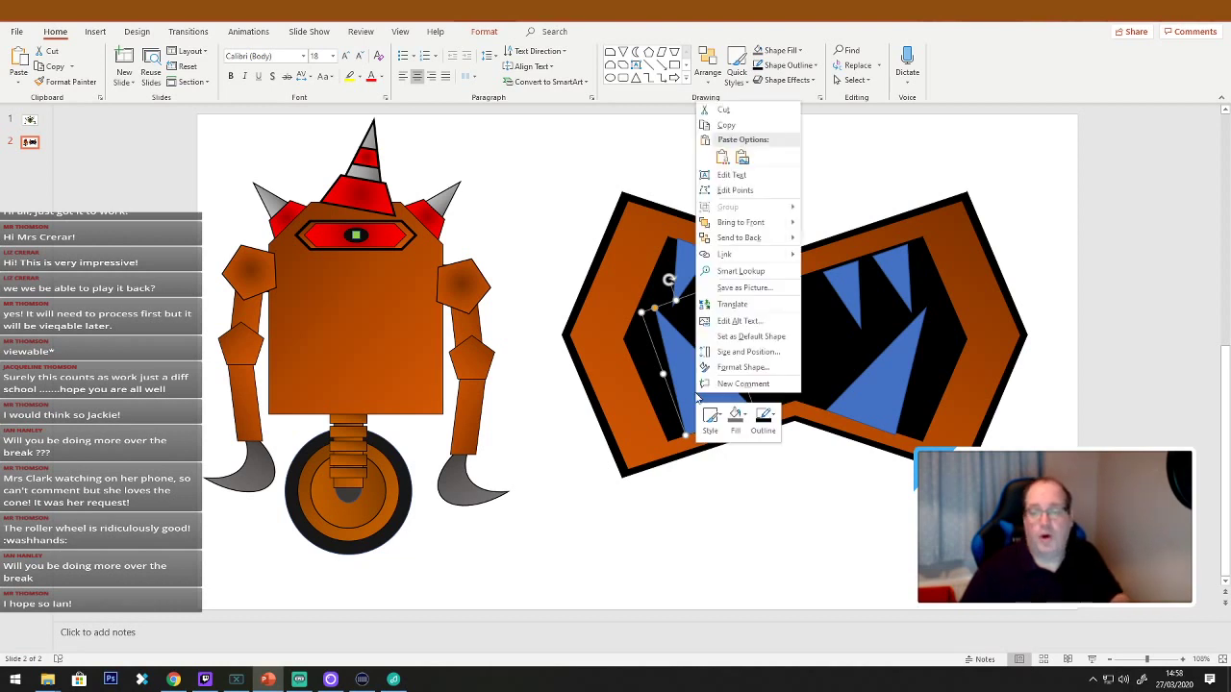
left_click(745, 415)
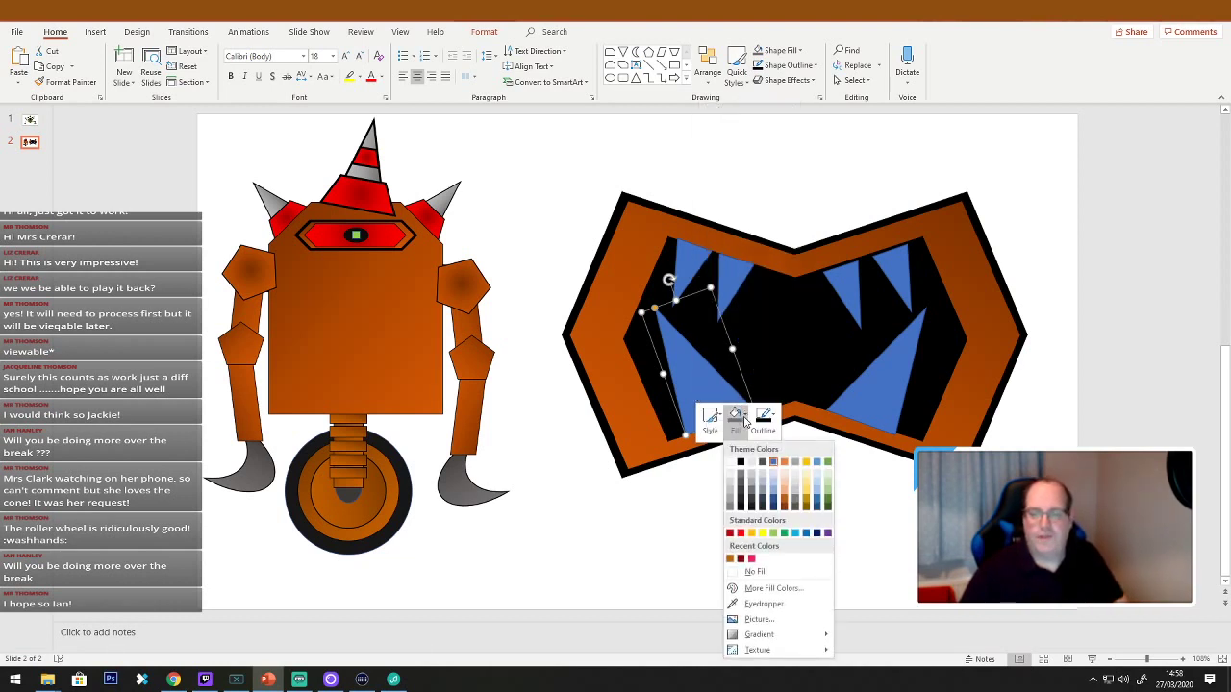
left_click(796, 496)
left_click(765, 418)
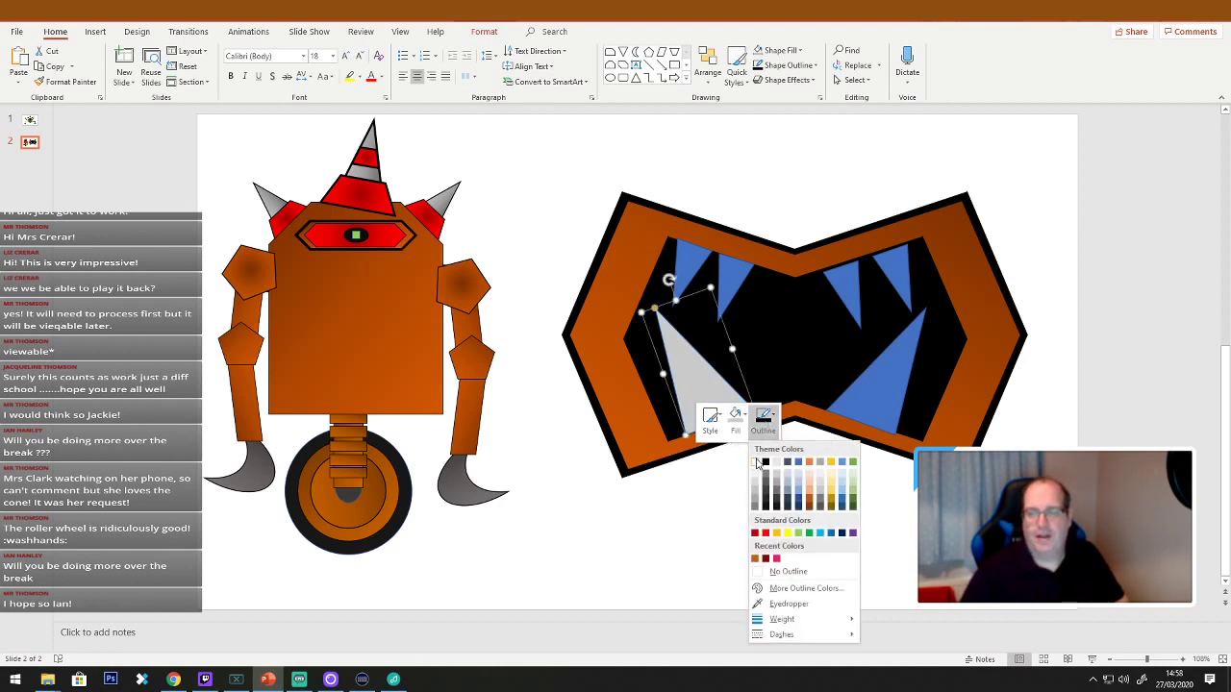
left_click(757, 462)
left_click(763, 497)
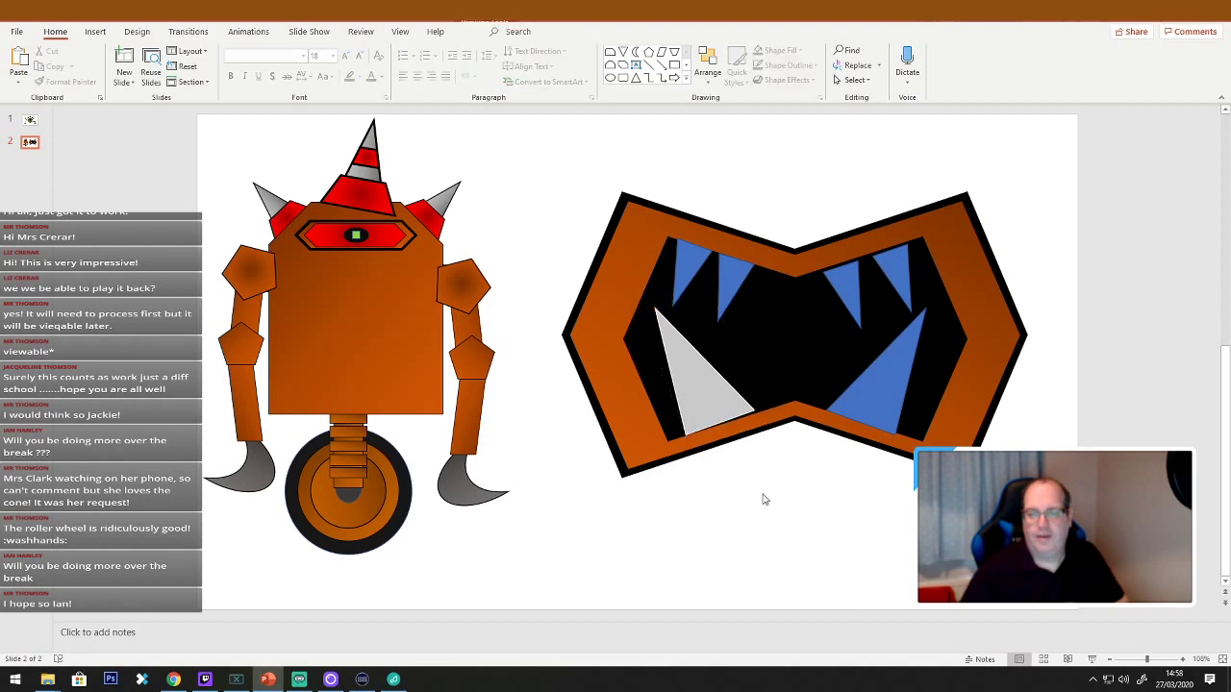
Change the lower-left tooth's outline to black and apply a gradient to its grey fill.
right_click(718, 413)
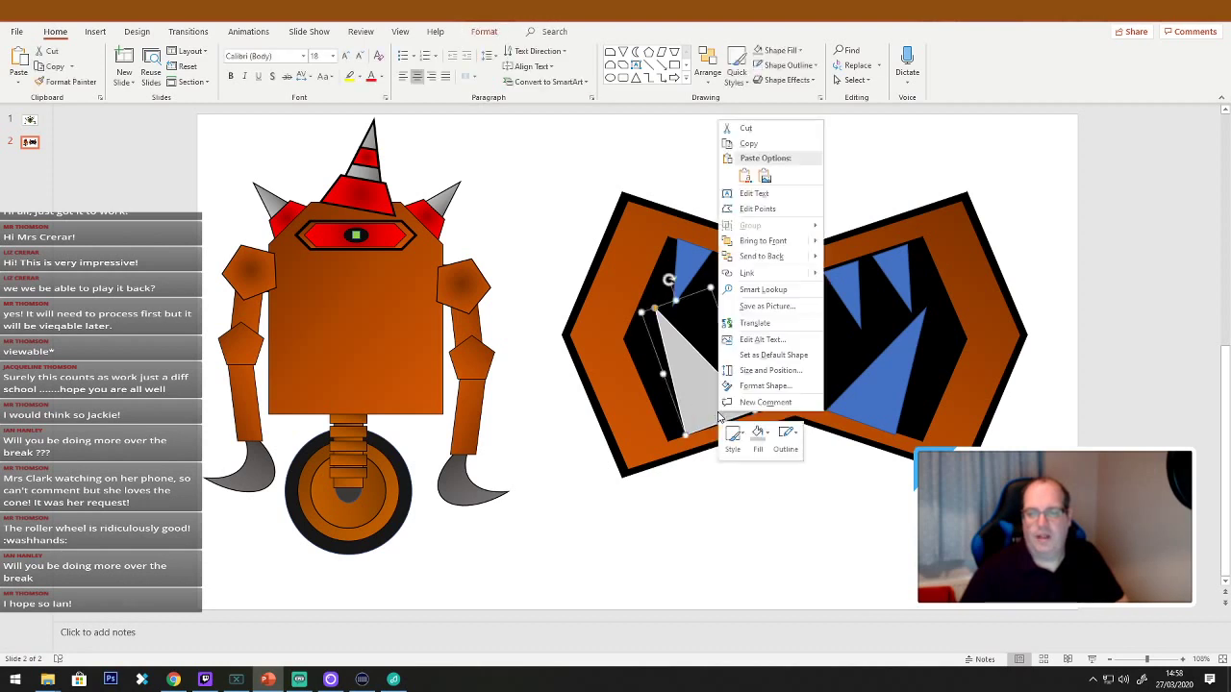
left_click(797, 438)
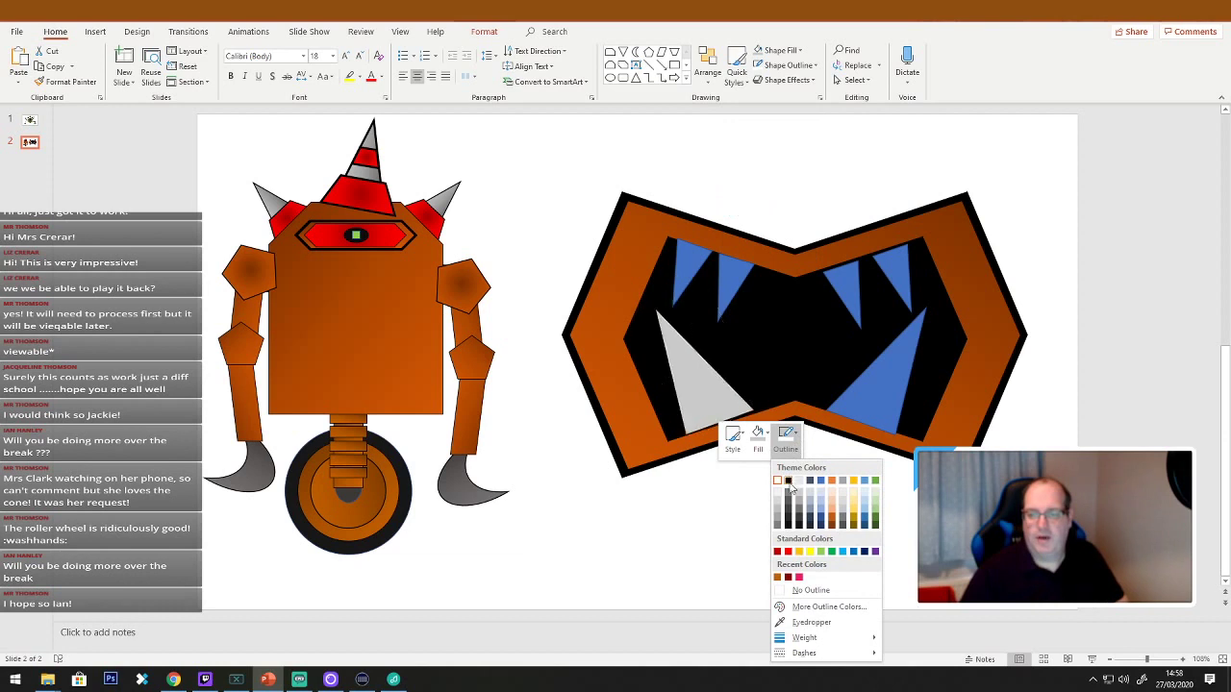
left_click(789, 480)
right_click(726, 404)
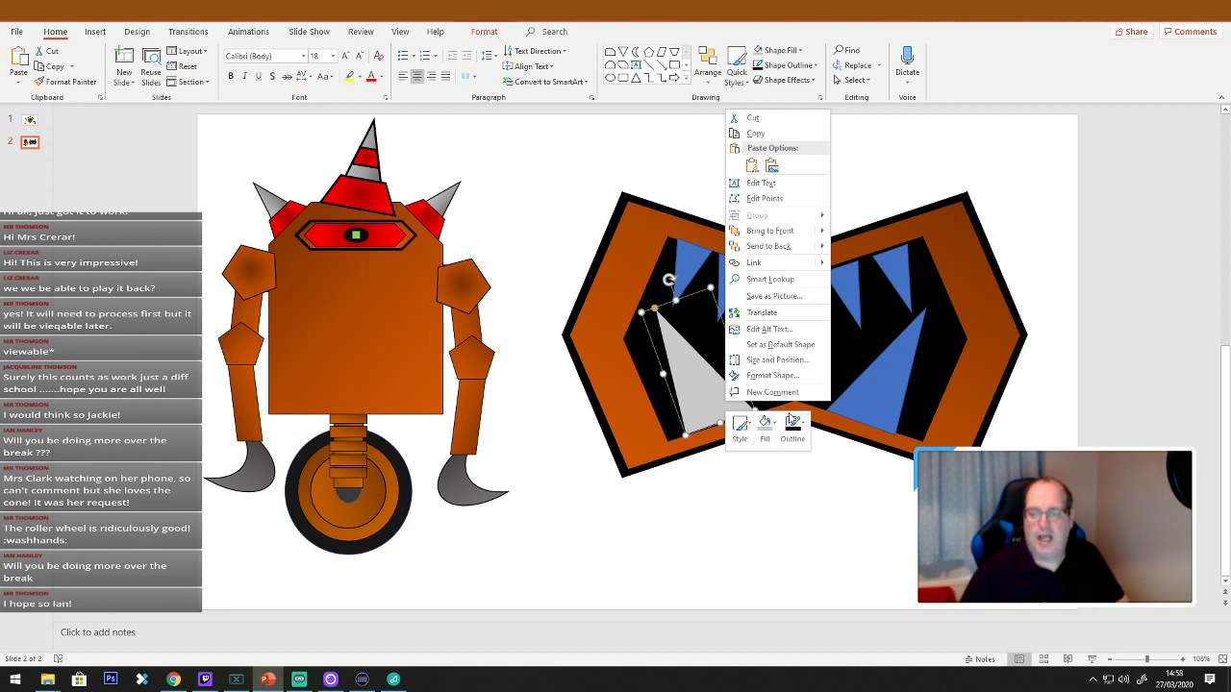
left_click(780, 429)
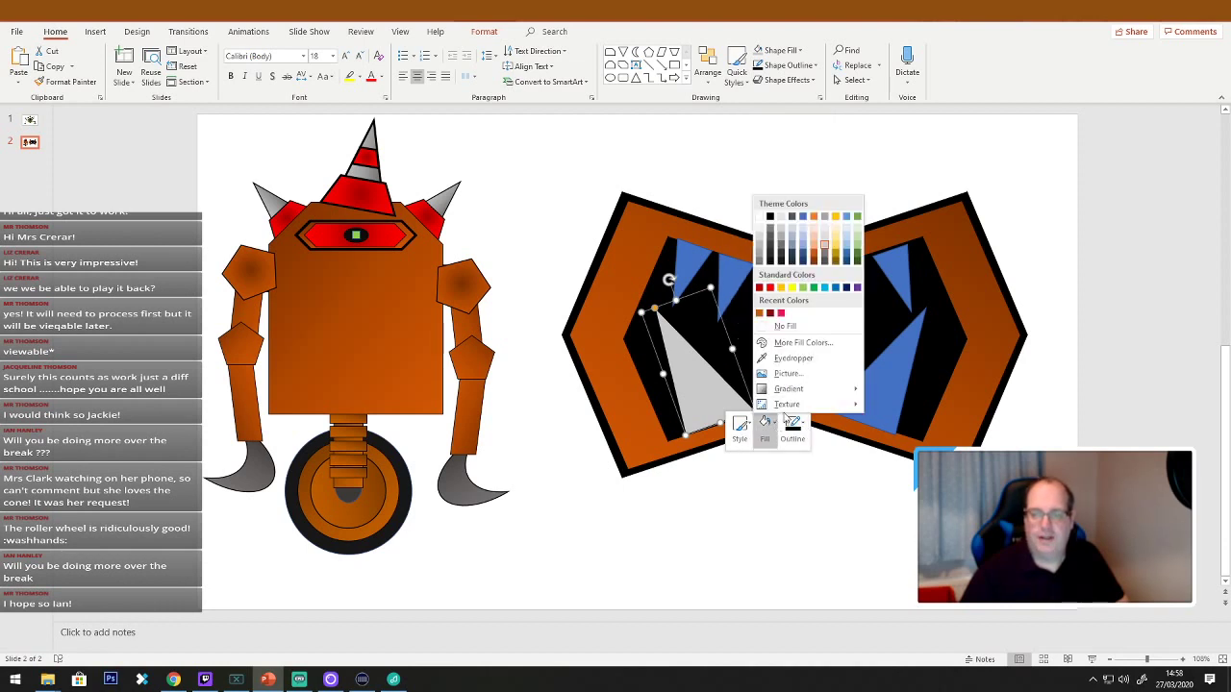
mouse_move(811, 396)
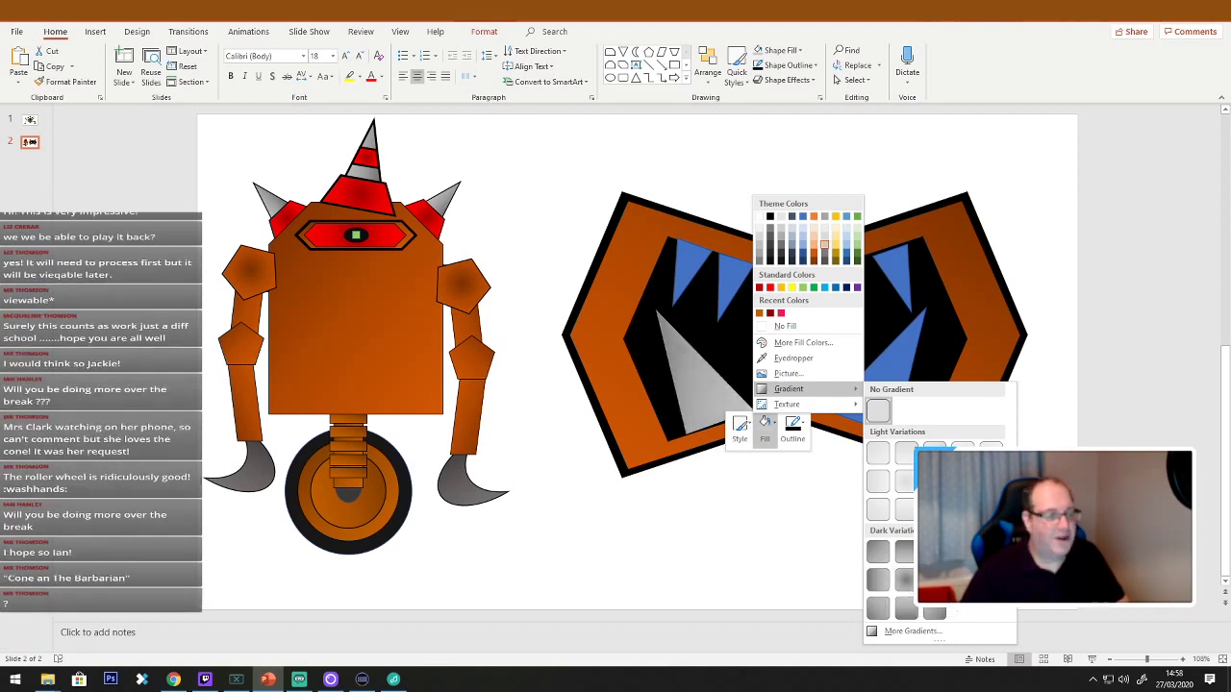
left_click(935, 462)
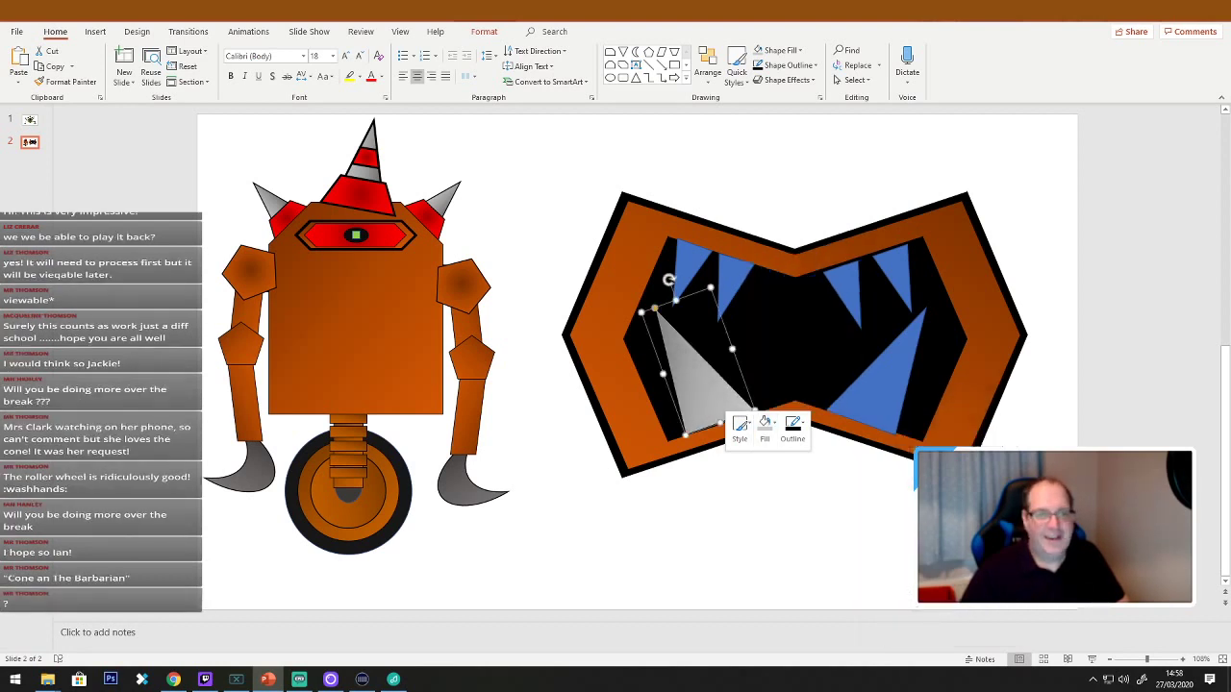
left_click(832, 509)
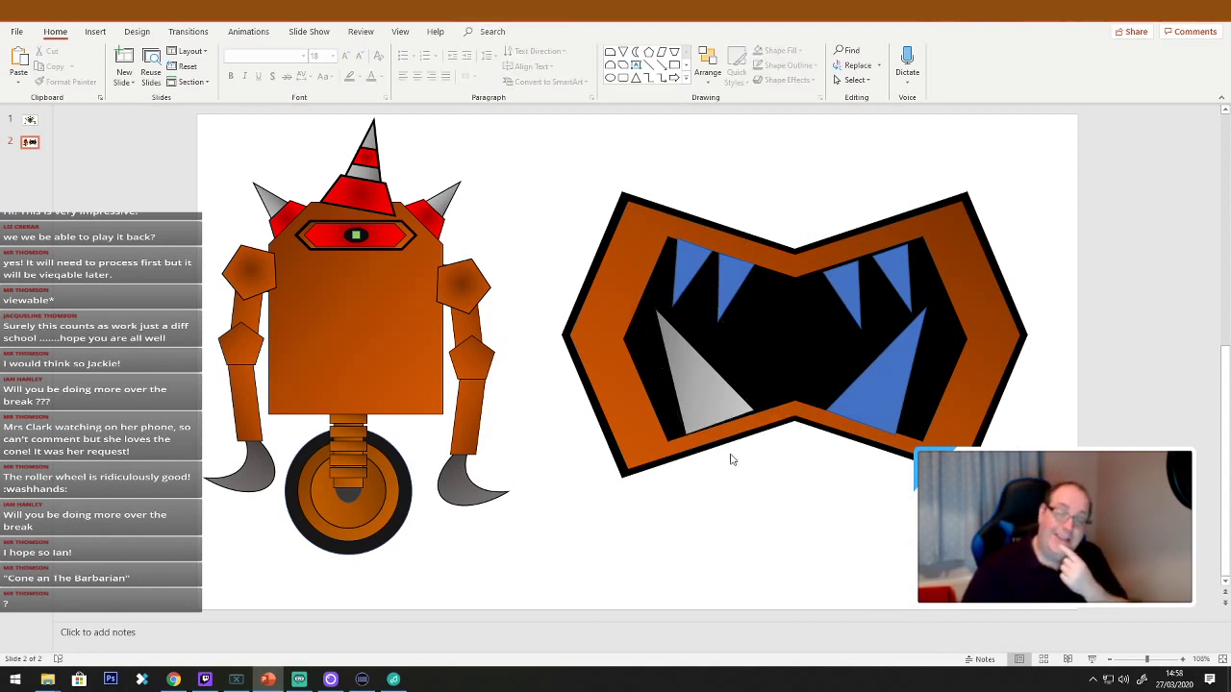
Rotate the lower-left tooth slightly clockwise to fit the mouth's inner edge.
left_click(706, 397)
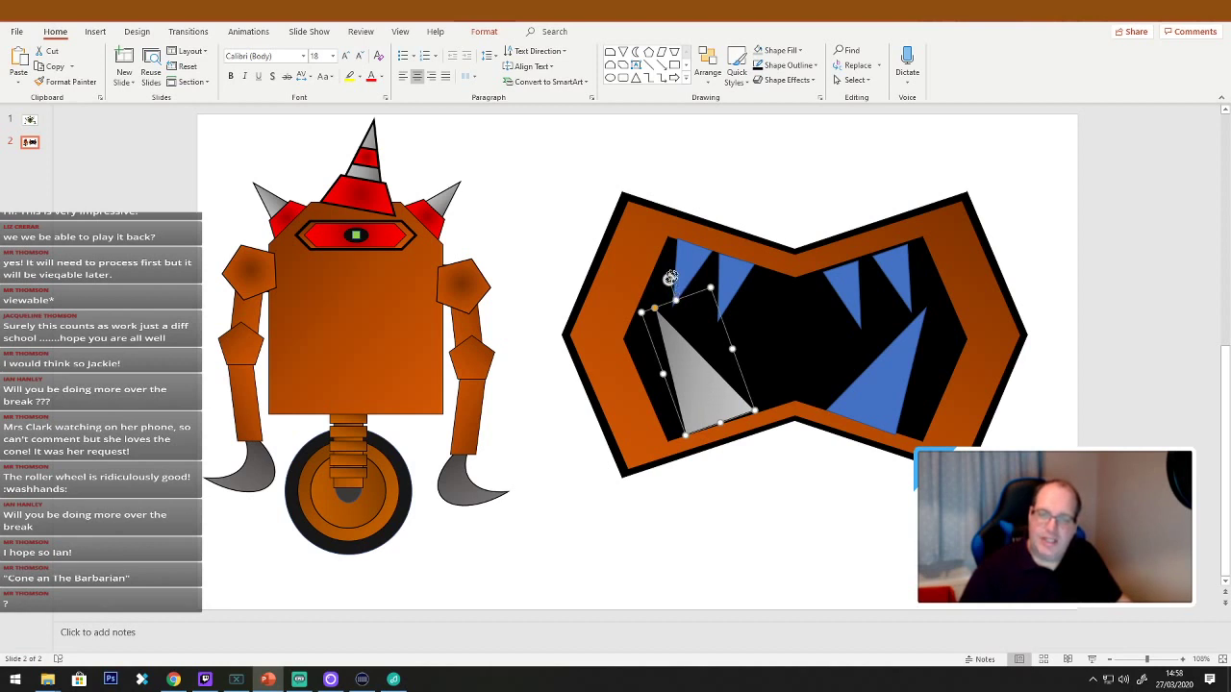
left_click_drag(670, 277, 676, 278)
left_click(771, 575)
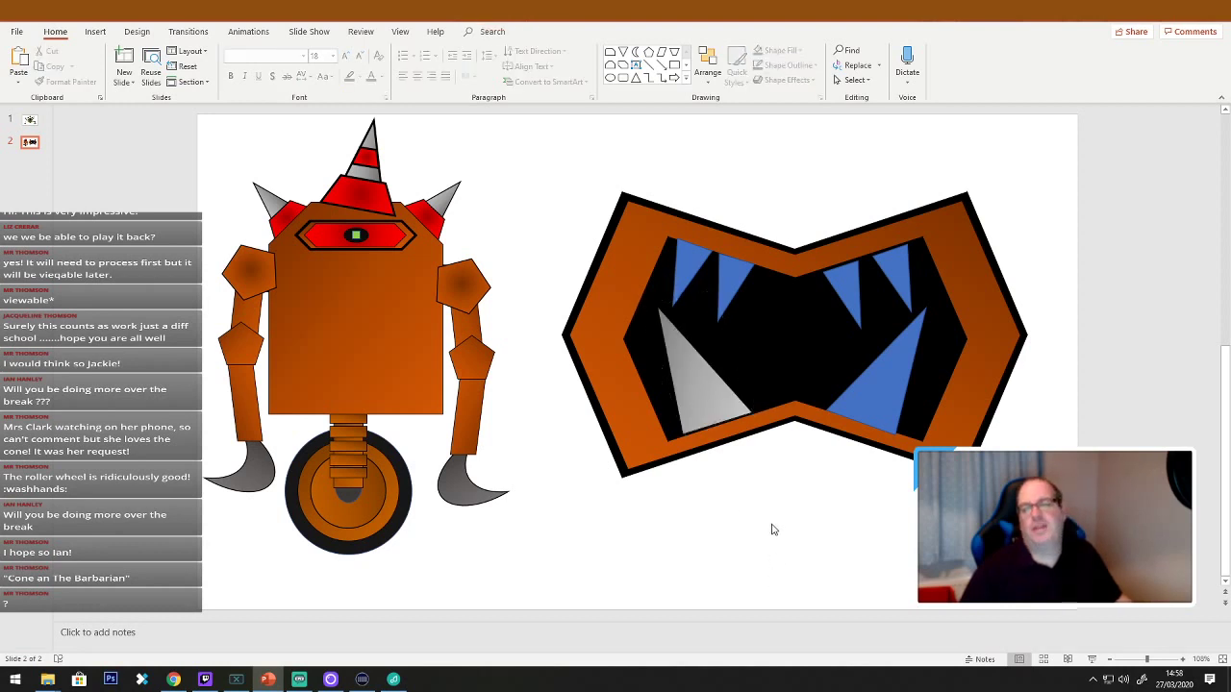
Copy the lower-left tooth's formatting onto the four upper teeth and the lower-right tooth with Format Painter.
left_click(728, 418)
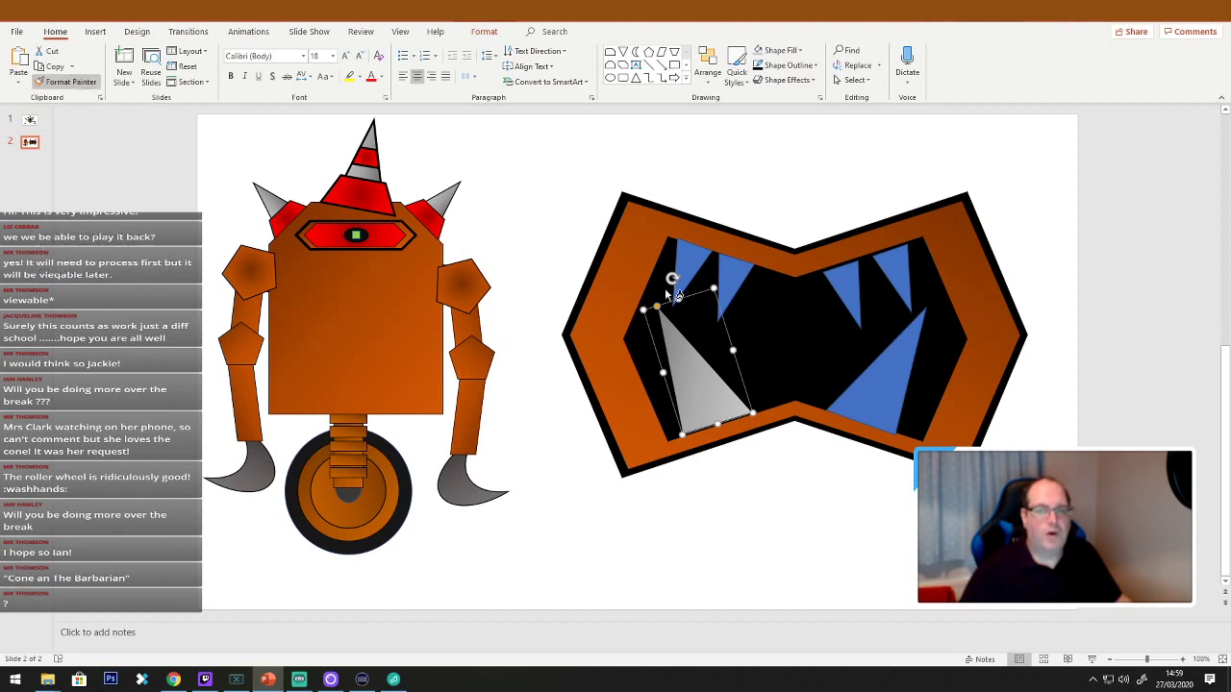
left_click(682, 264)
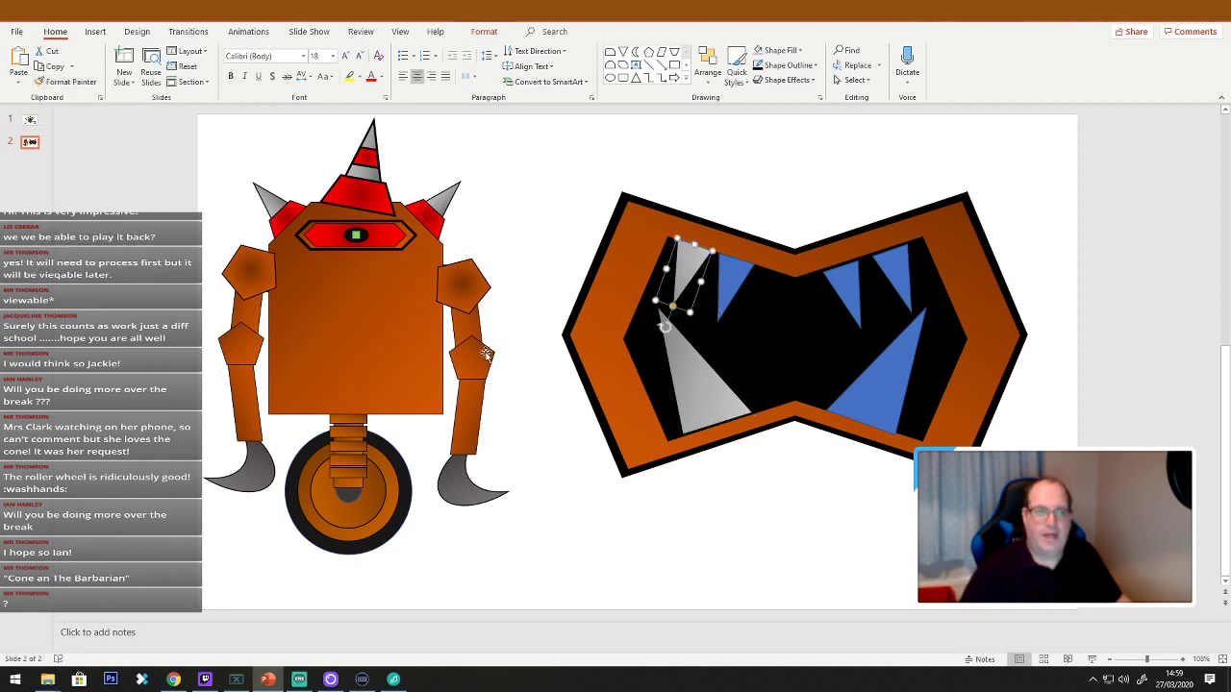
left_click(699, 374)
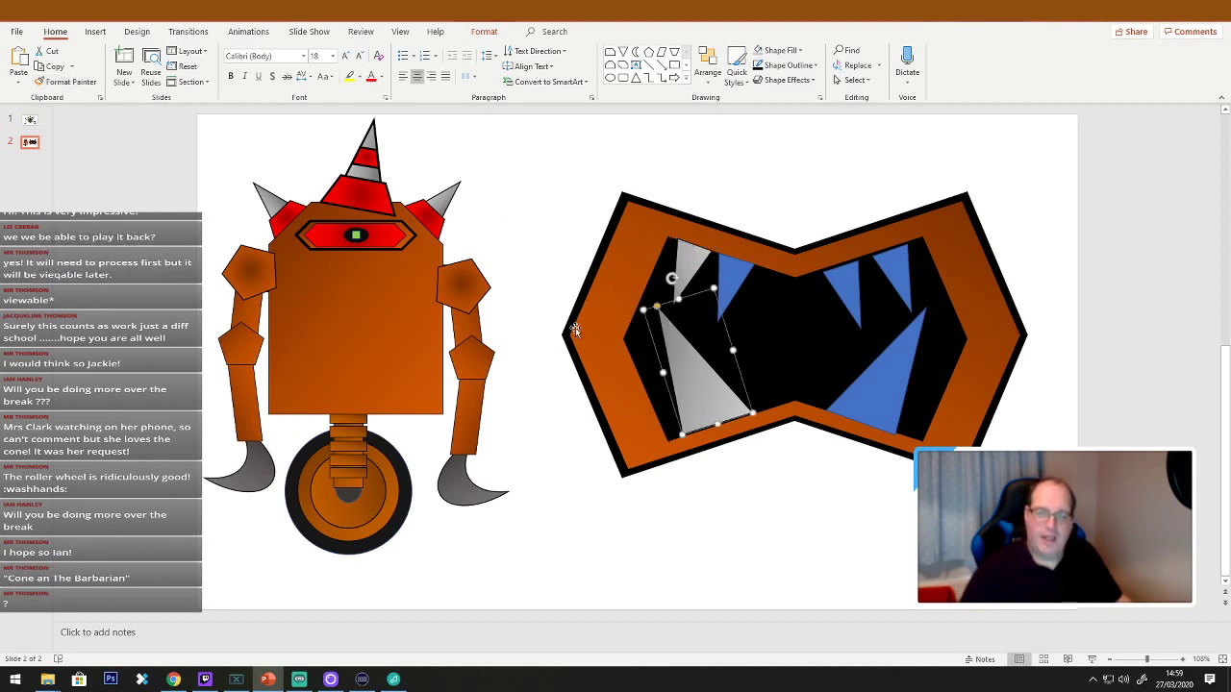
left_click(75, 82)
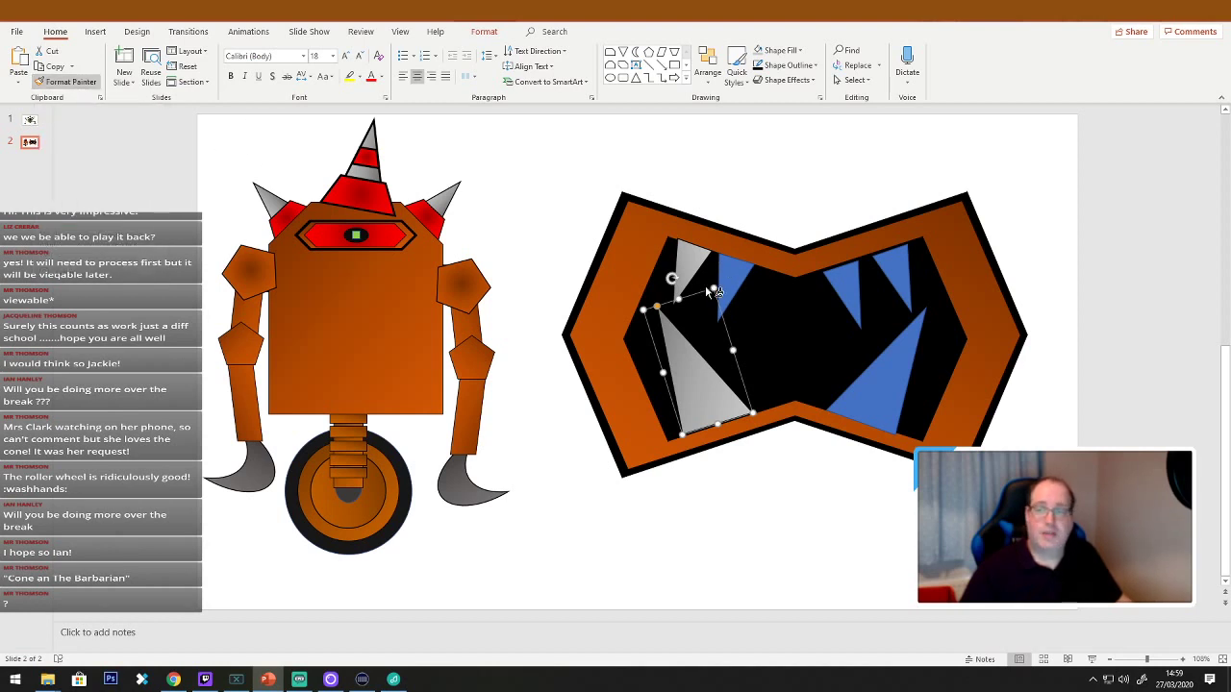
left_click(728, 276)
left_click(846, 289)
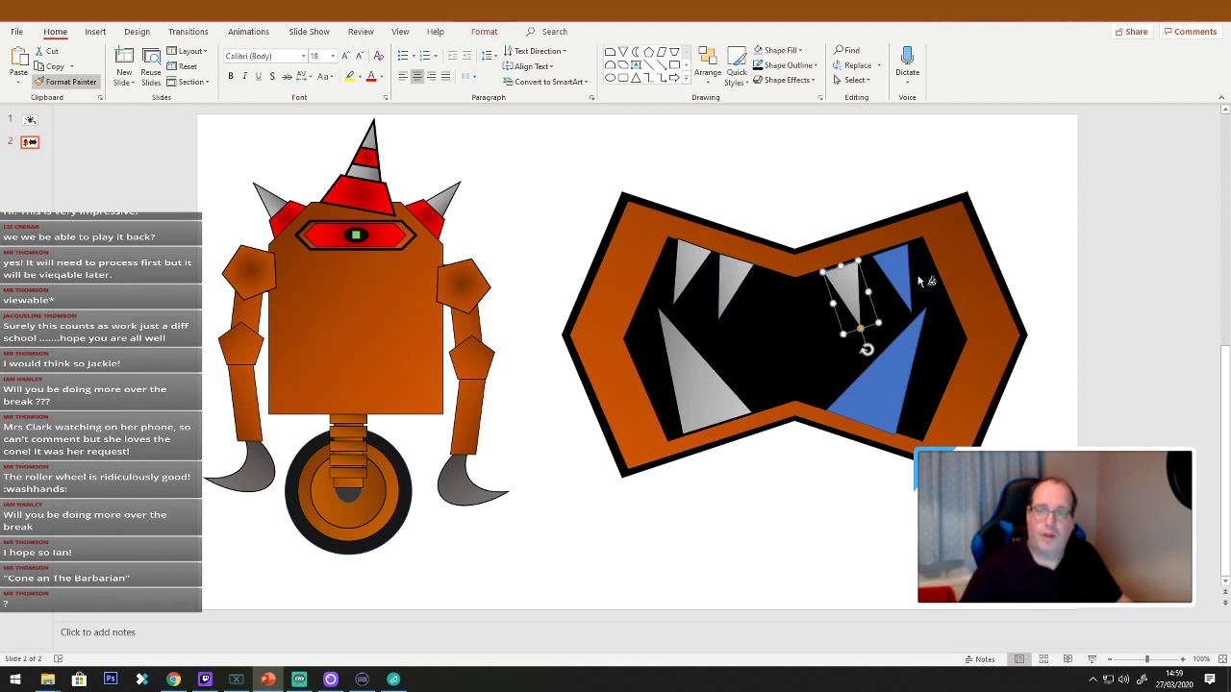
left_click(899, 269)
left_click(885, 365)
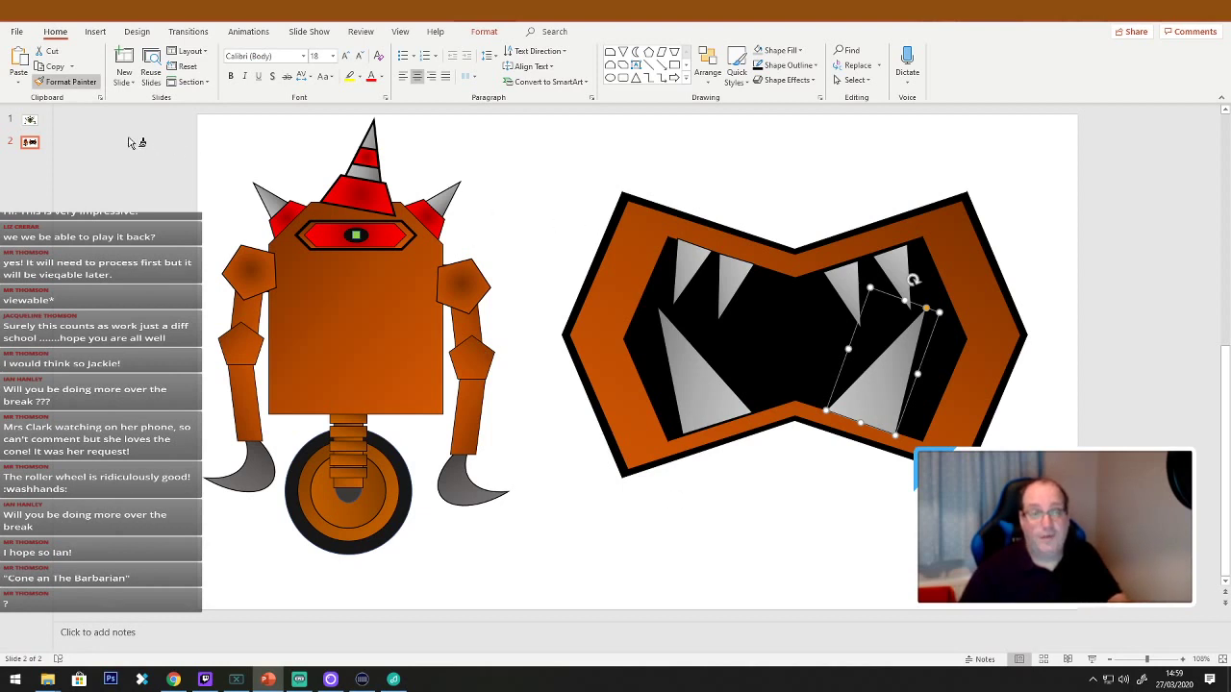
Try the tooth's grey formatting on the robot's orange body, undo it and leave Format Painter.
left_click(400, 300)
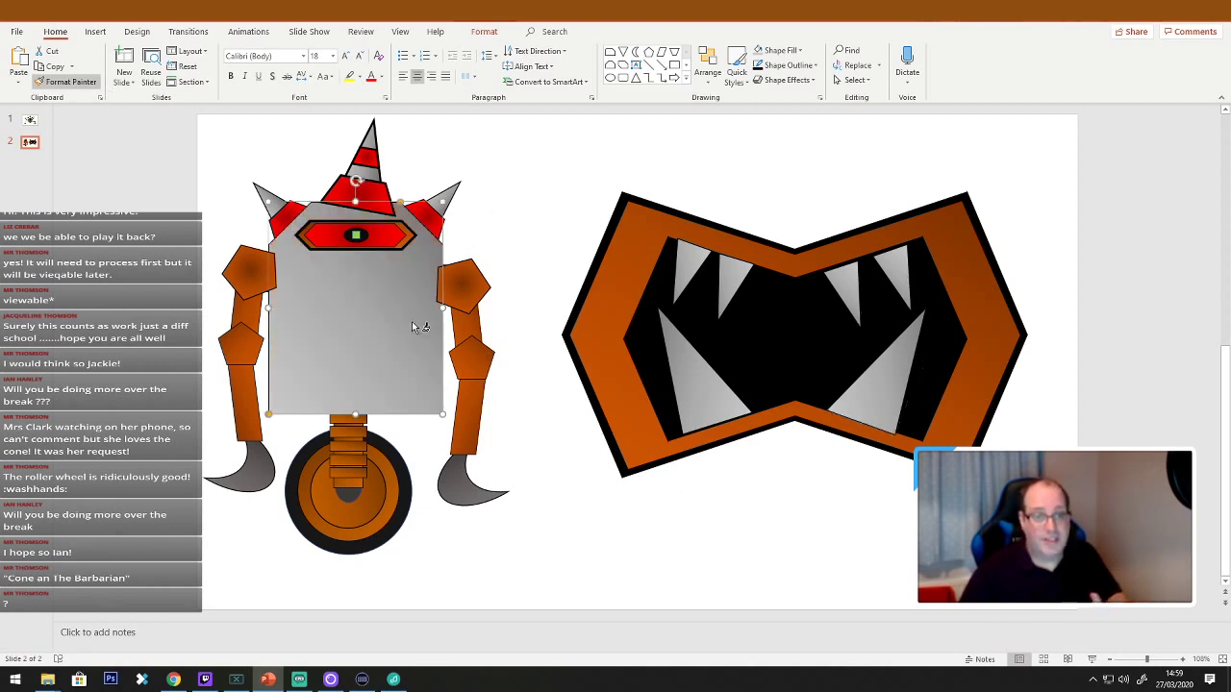
left_click(390, 378)
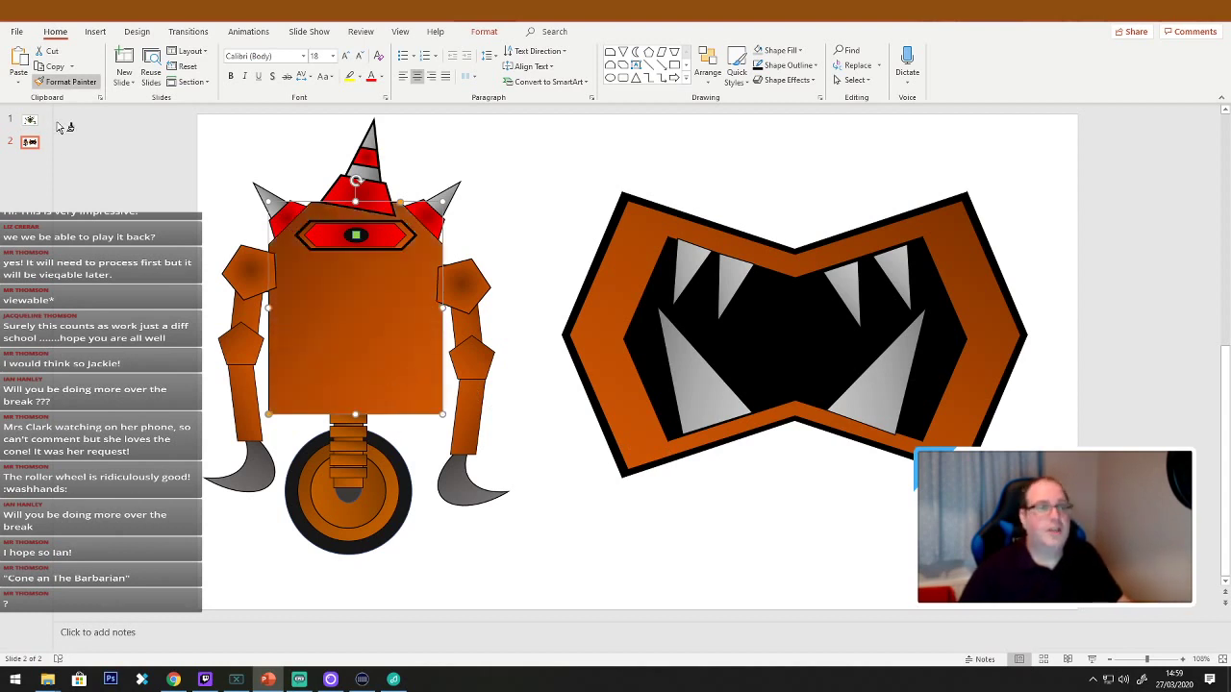
key("Escape")
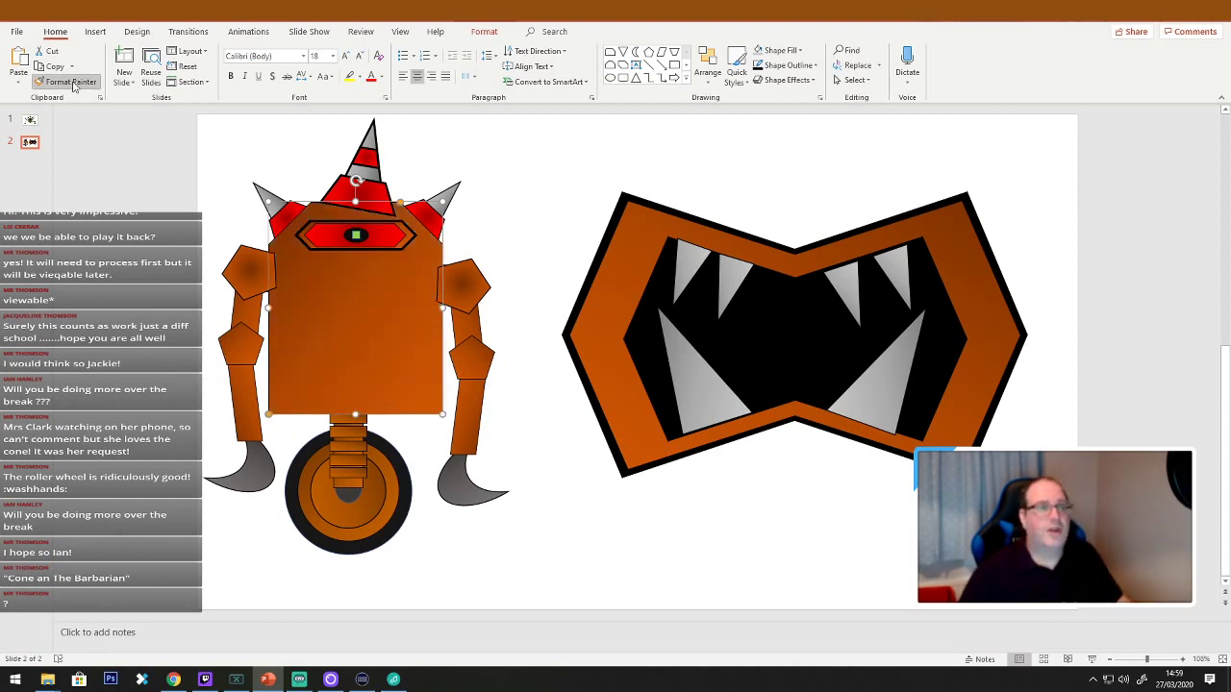
left_click(845, 541)
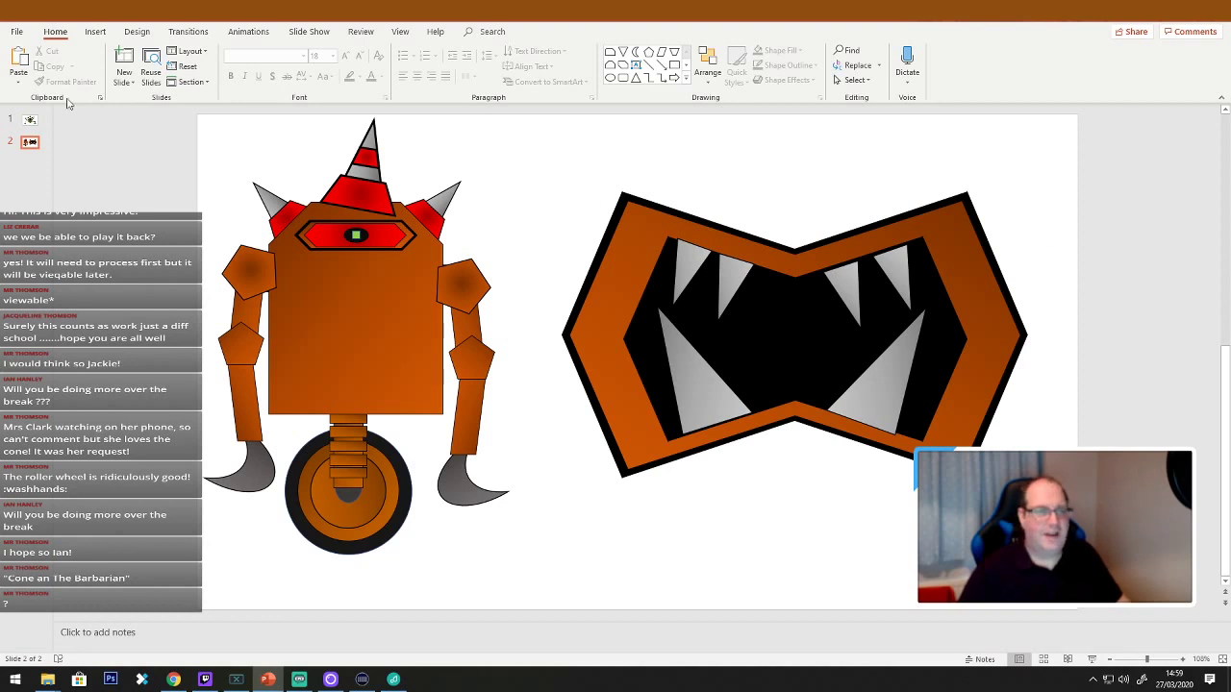
Draw a two-humped freeform tongue across the lower part of the mouth opening, following its lower inner edge.
left_click(95, 32)
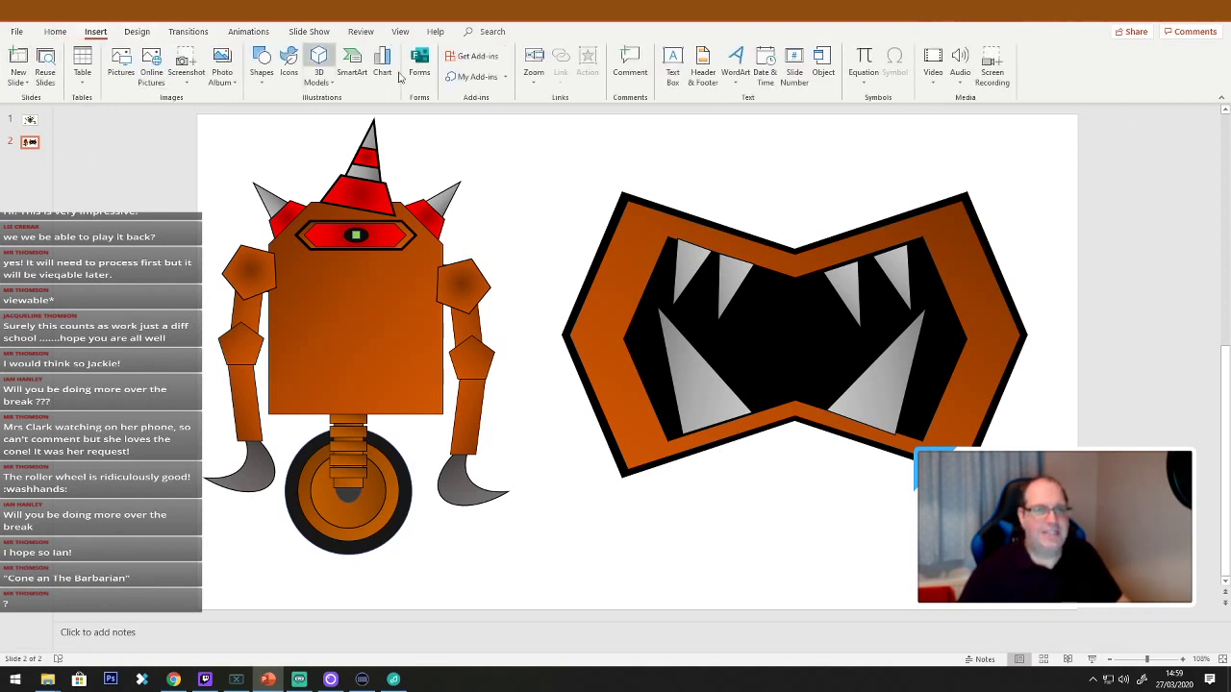
left_click(55, 32)
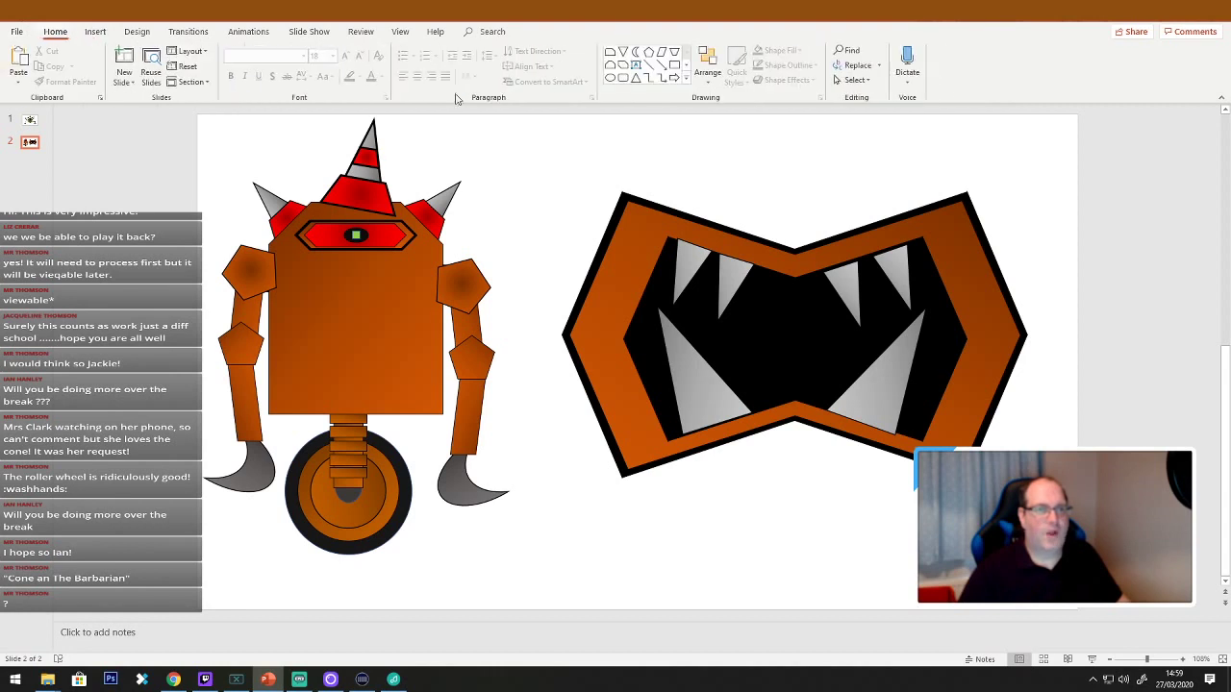
left_click(686, 77)
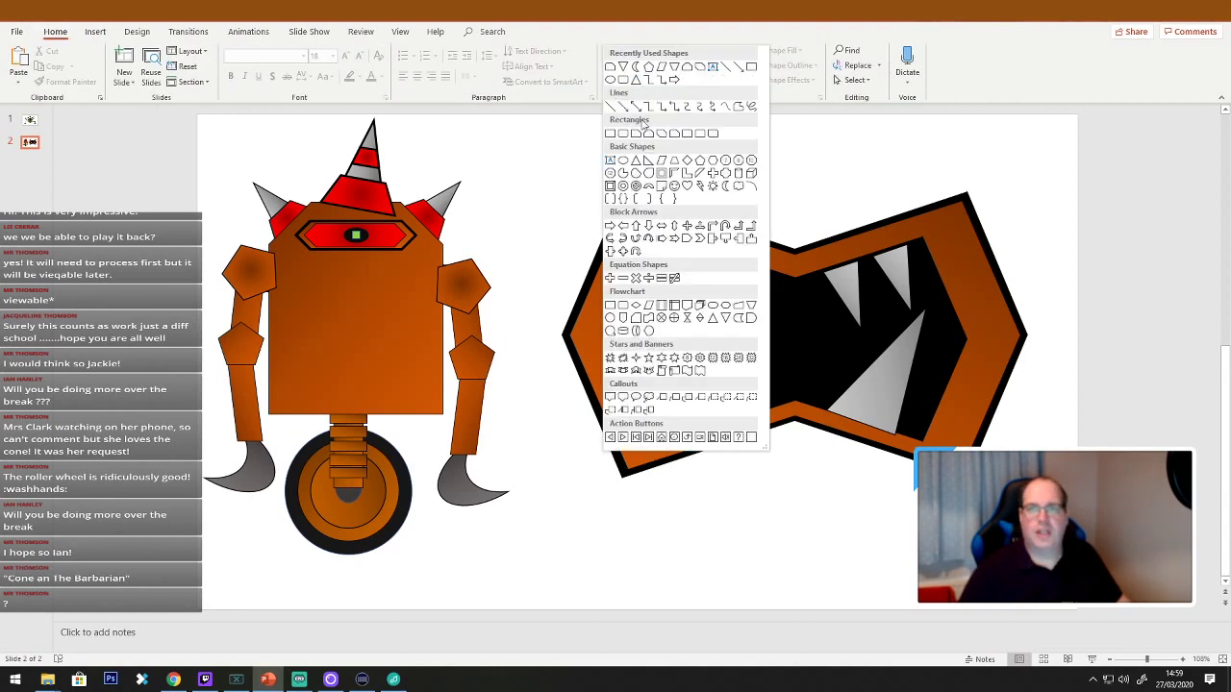
left_click(737, 108)
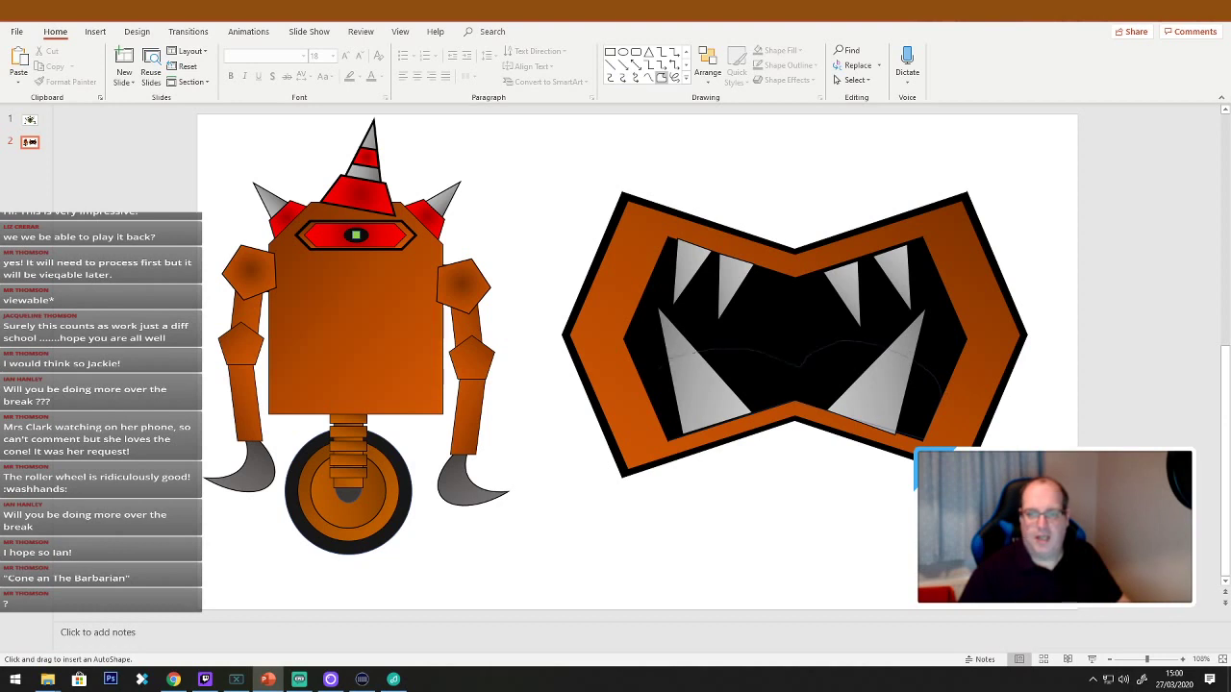
left_click(664, 440)
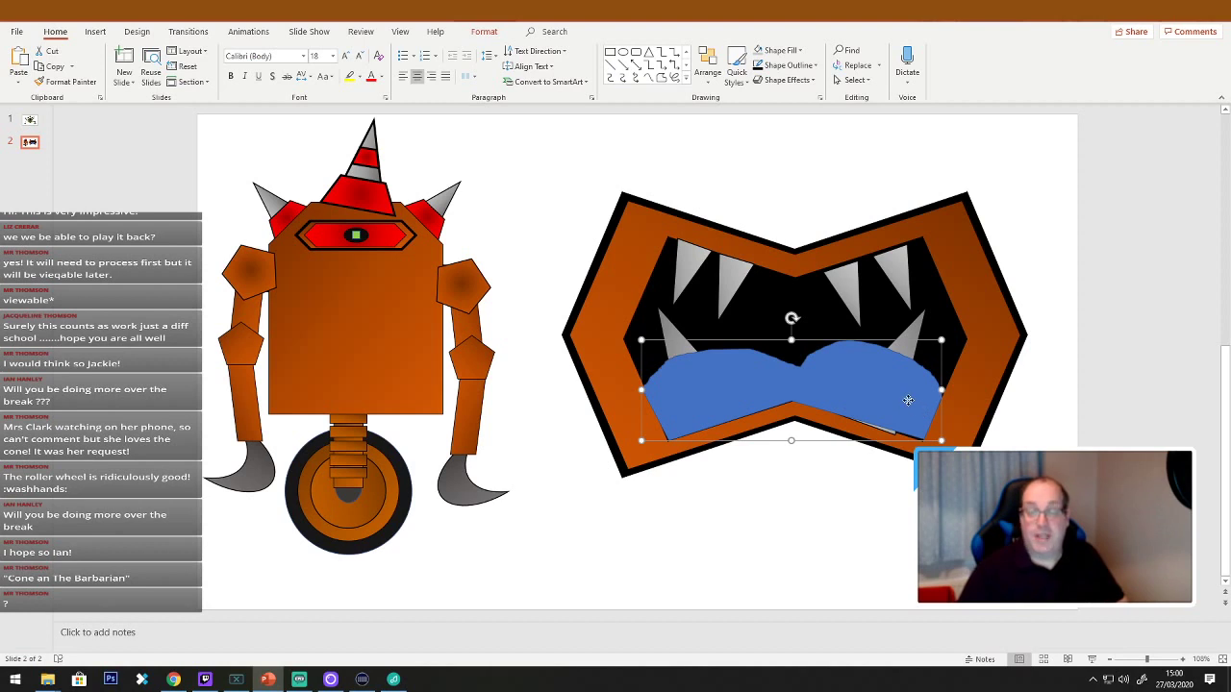
Fill the tongue shape with dark red.
right_click(911, 405)
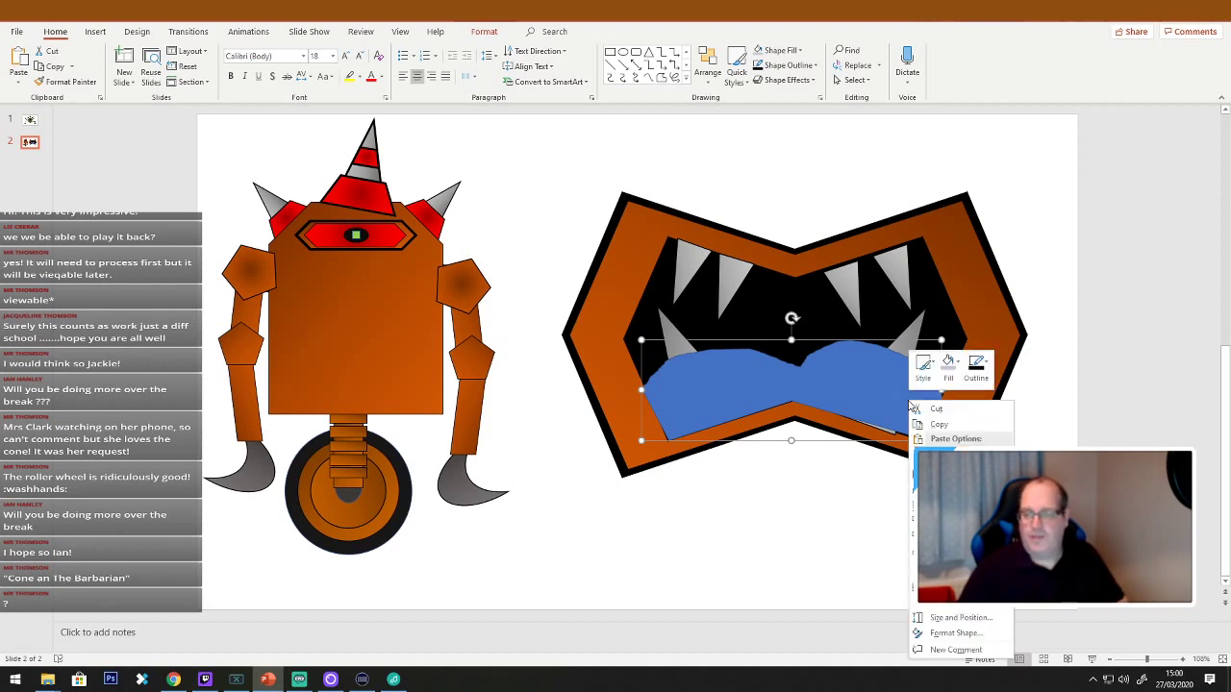
left_click(948, 363)
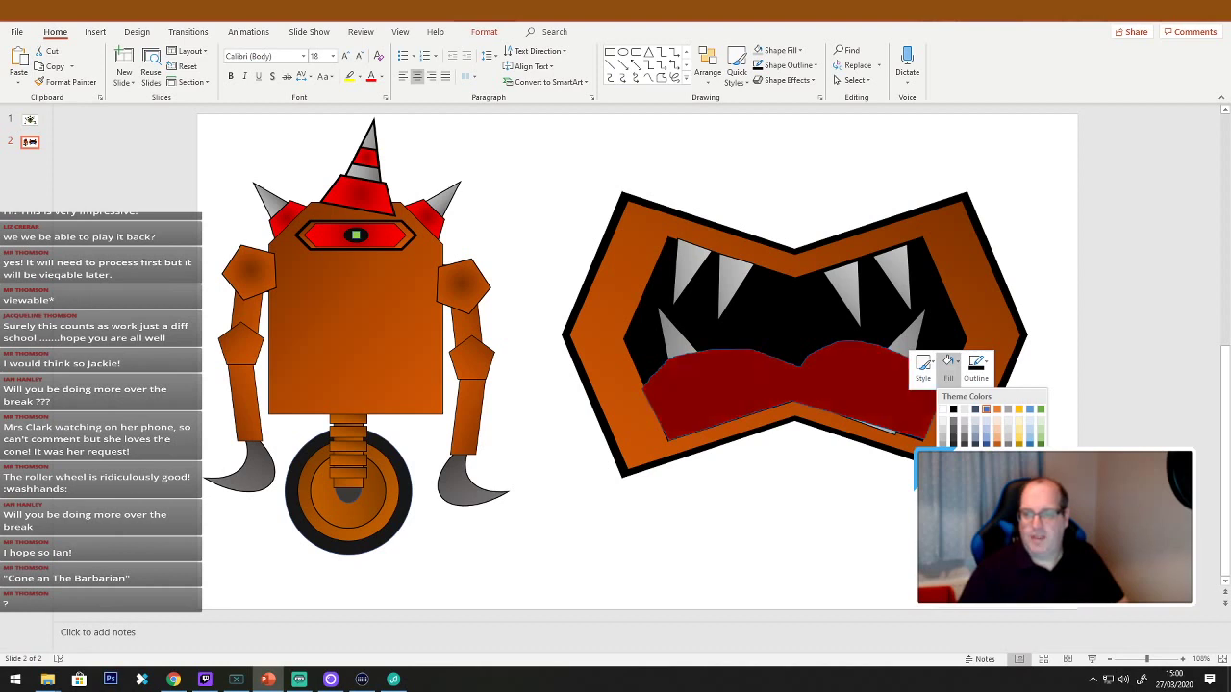
left_click(948, 362)
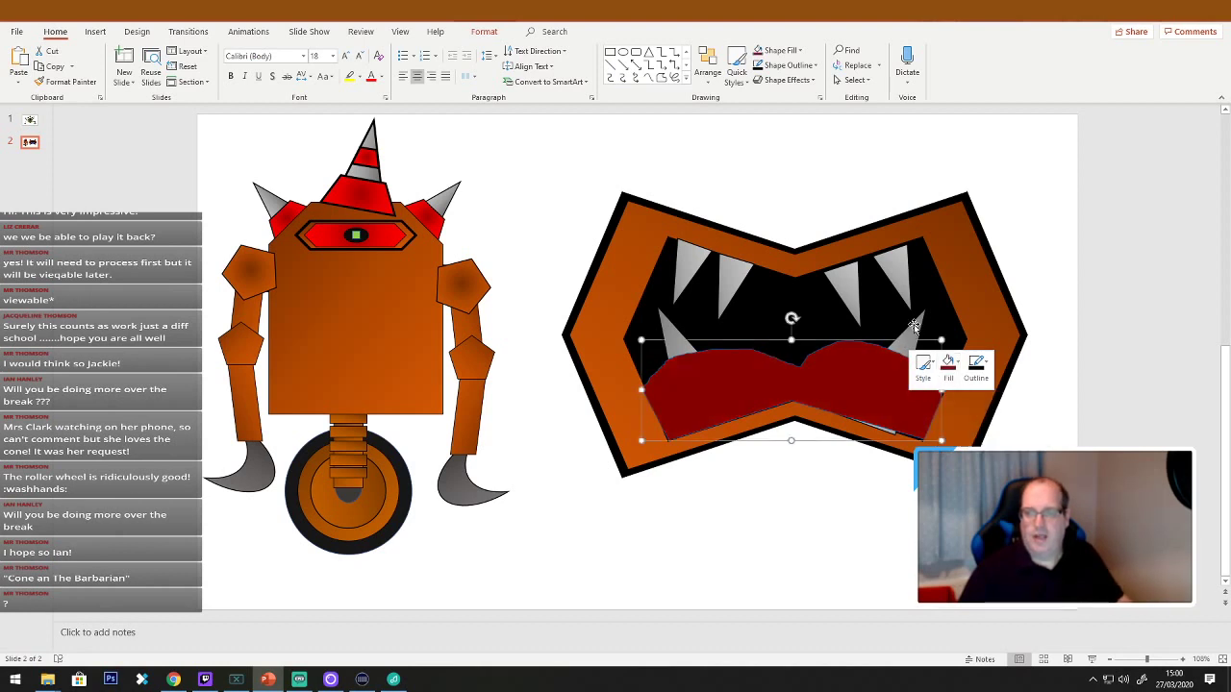
Bring the two large lower teeth to the front of the tongue.
left_click(904, 332)
left_click(670, 331, "shift")
right_click(670, 330)
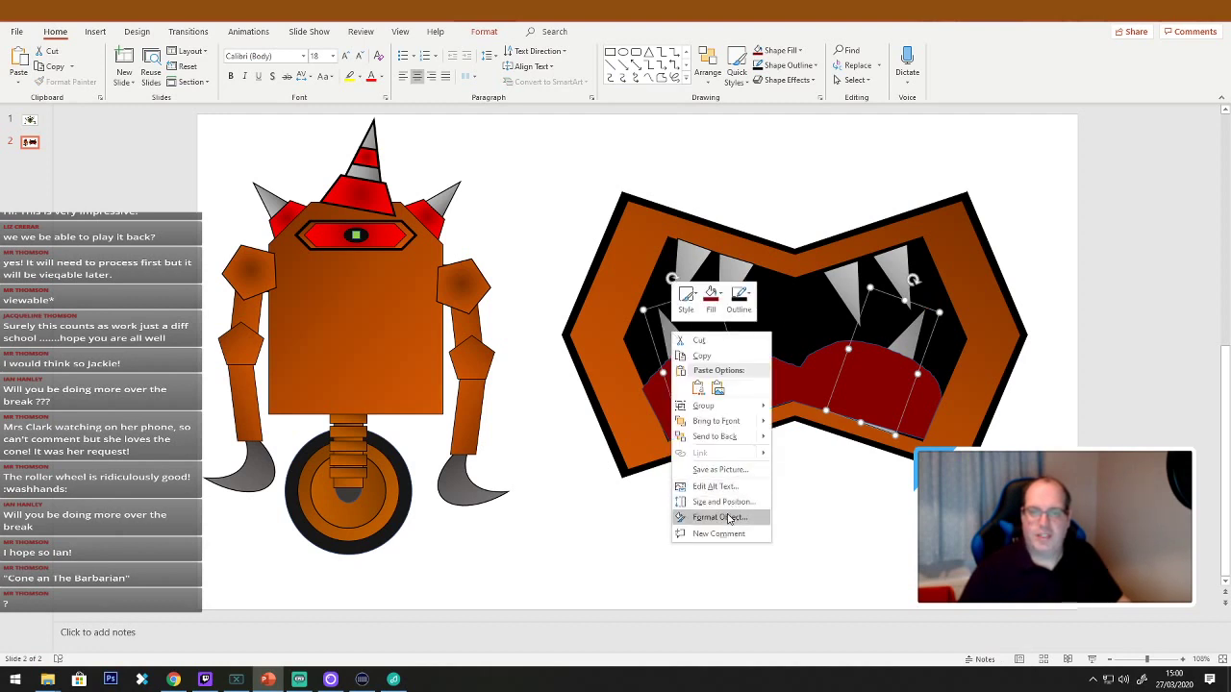
left_click(736, 424)
left_click(819, 513)
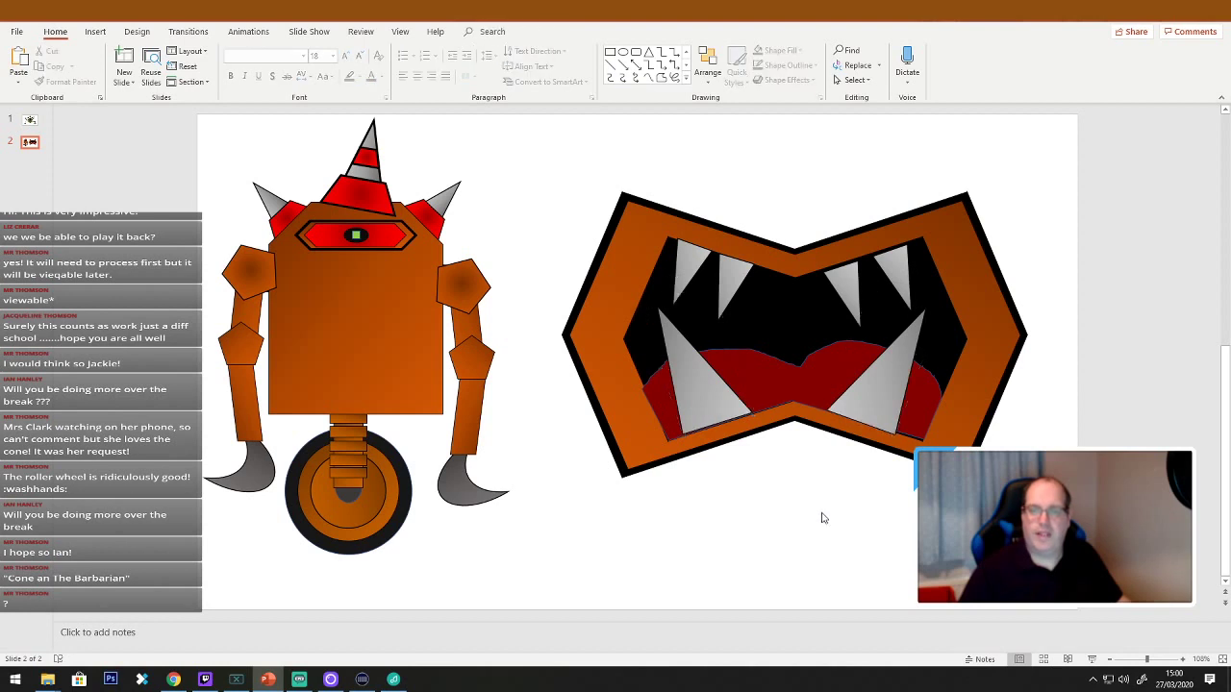
Give the tongue a black outline and narrow it slightly from its left edge to fit inside the mouth.
left_click(793, 379)
right_click(793, 379)
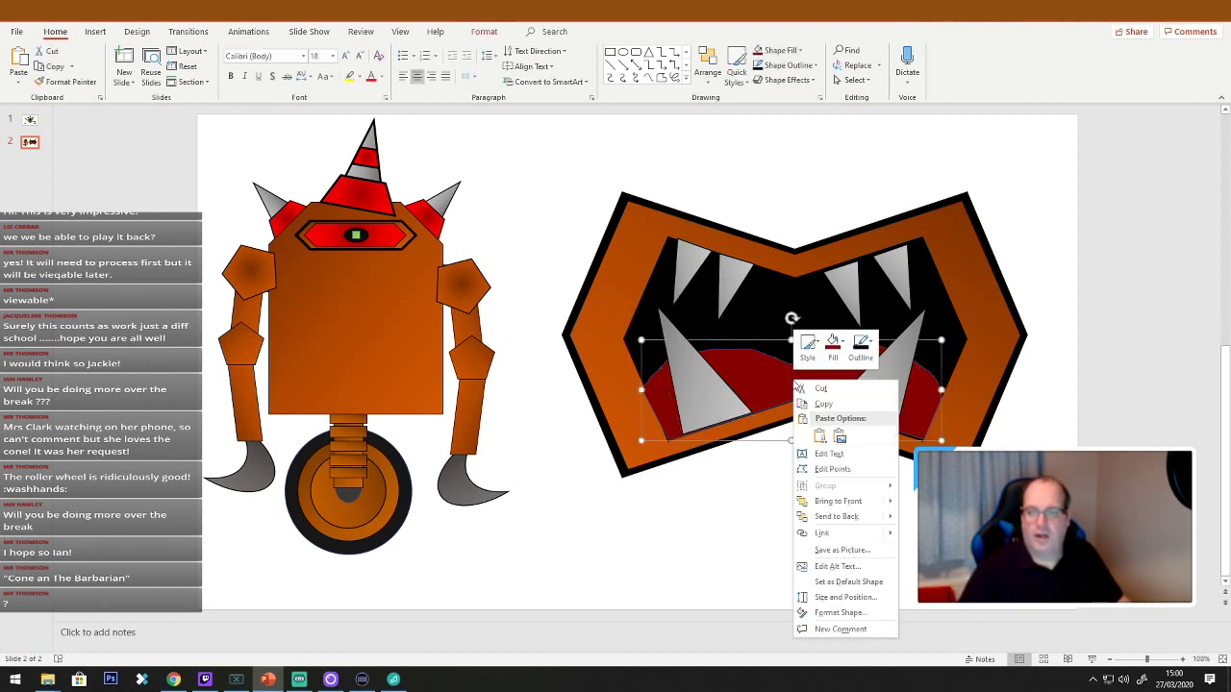
left_click(860, 346)
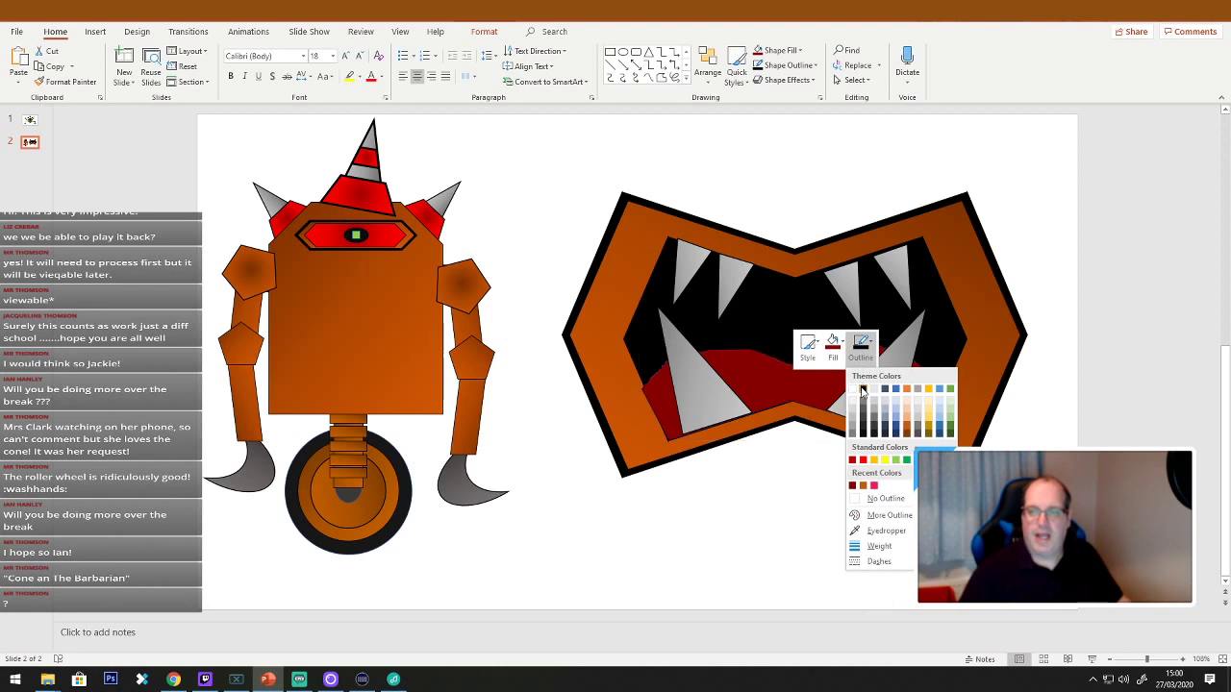
left_click(861, 389)
left_click(797, 476)
left_click(675, 411)
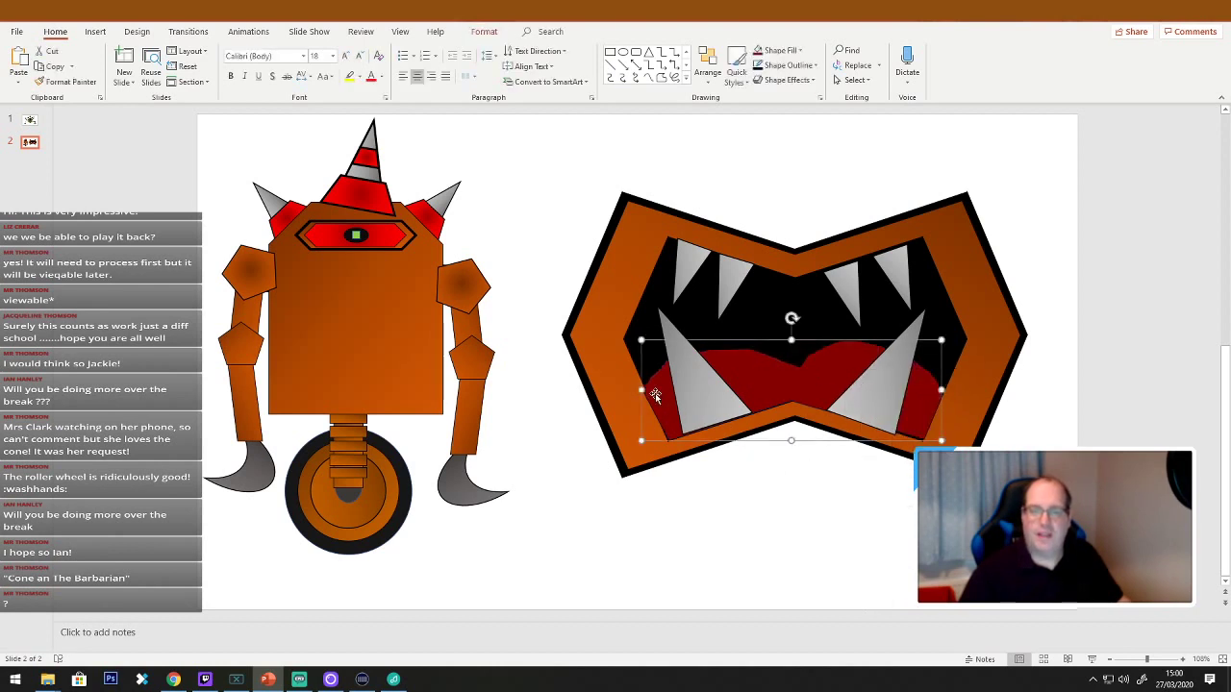
left_click_drag(641, 390, 642, 389)
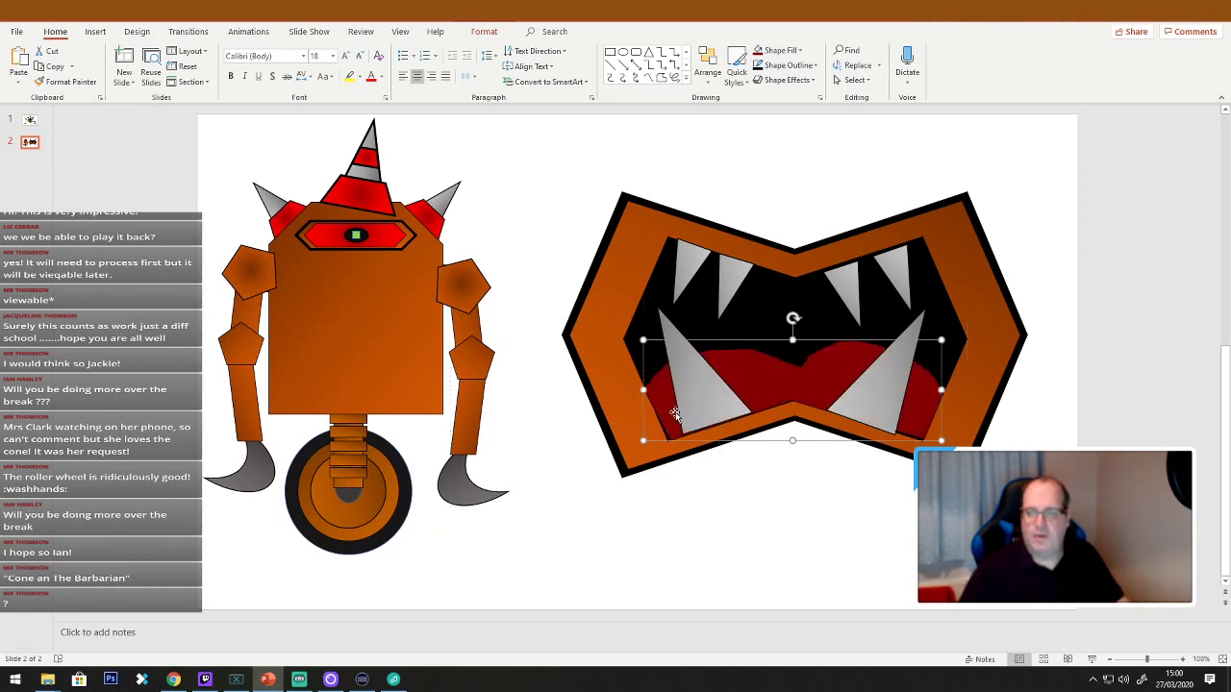
left_click(895, 560)
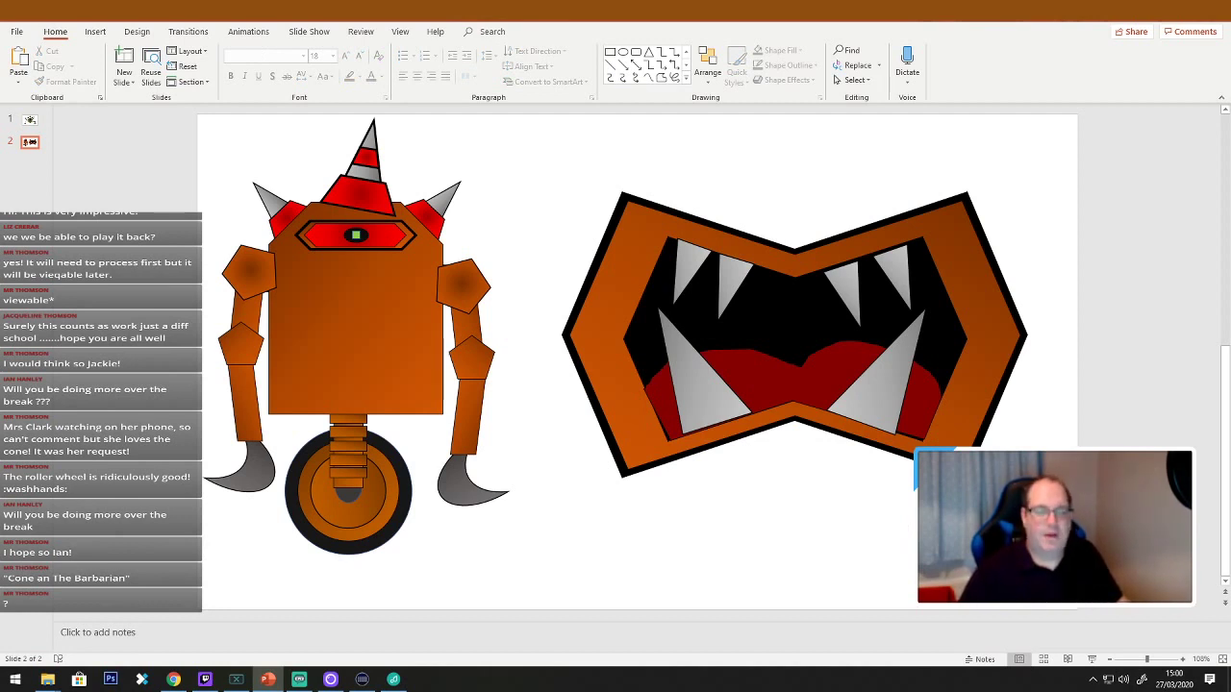
Group the mouth, teeth and tongue, and shrink and place the group on the robot's body below the eye.
left_click_drag(1135, 569, 488, 141)
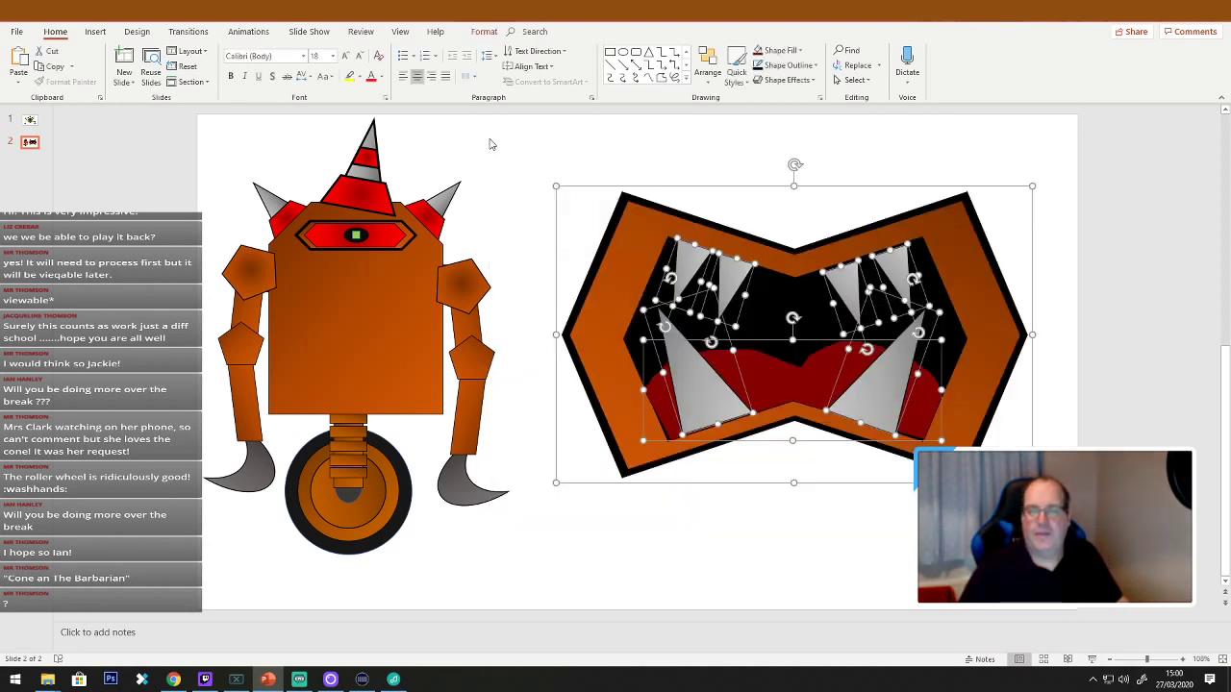
right_click(771, 270)
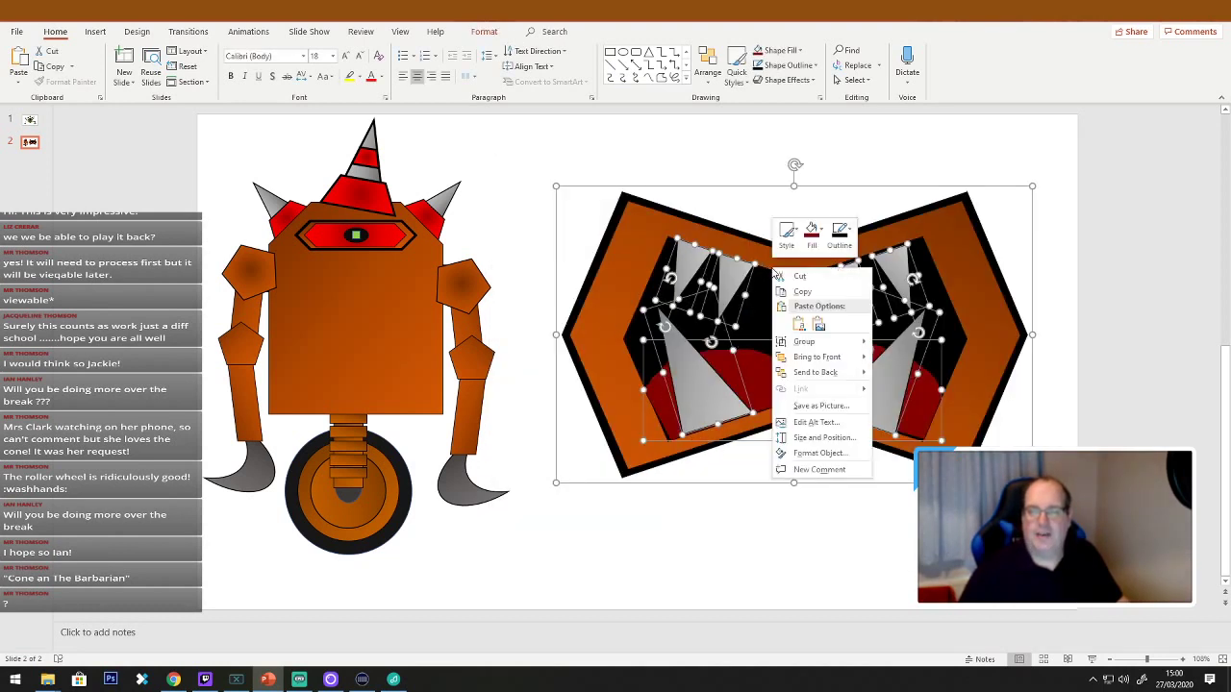
mouse_move(813, 342)
left_click(907, 354)
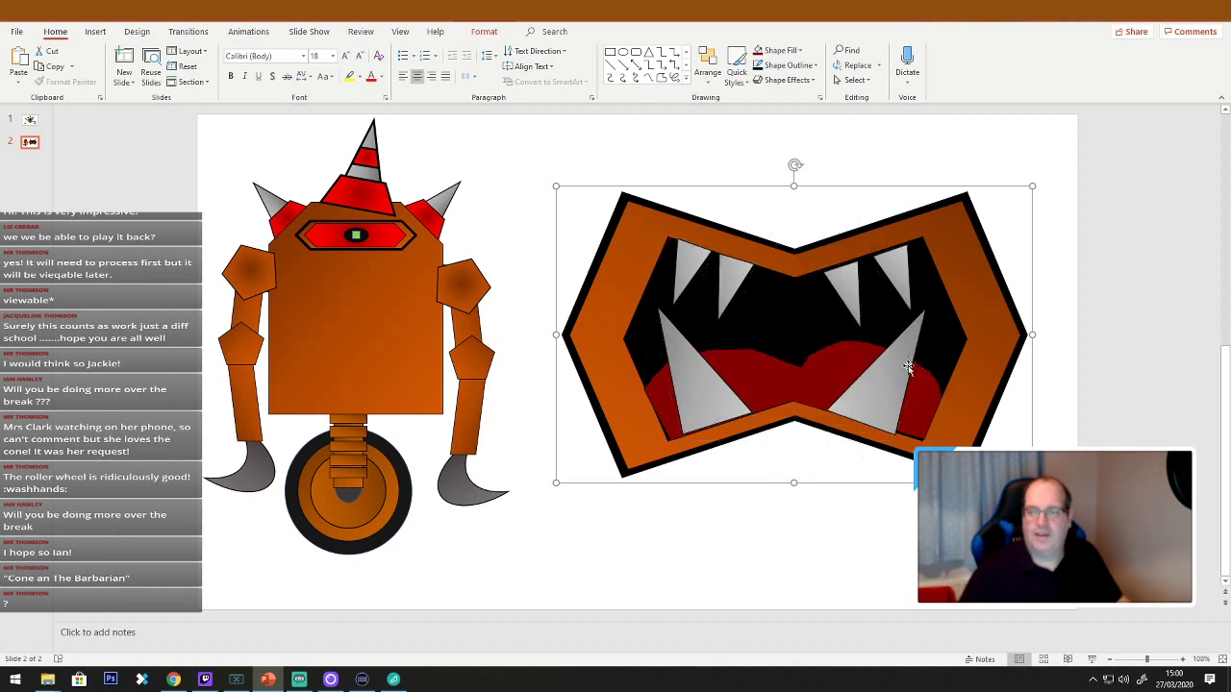
left_click_drag(1032, 482, 399, 328)
left_click(673, 377)
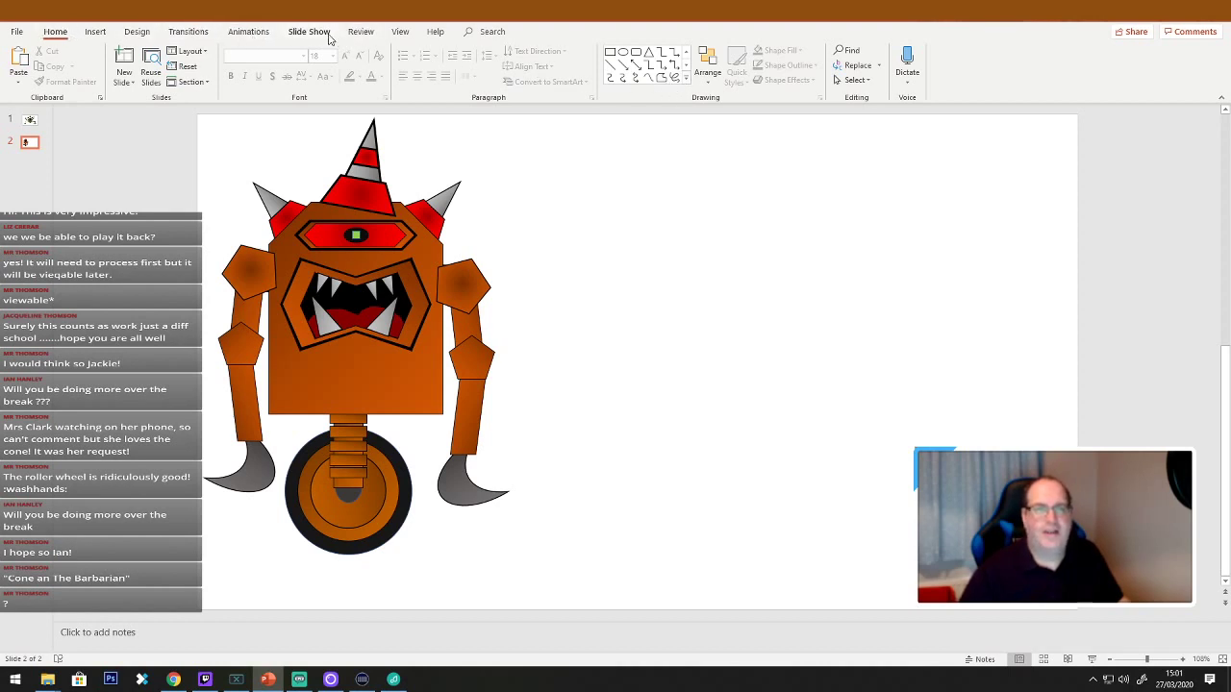
Insert black WordArt reading "Cone an The Barbarian".
left_click(100, 34)
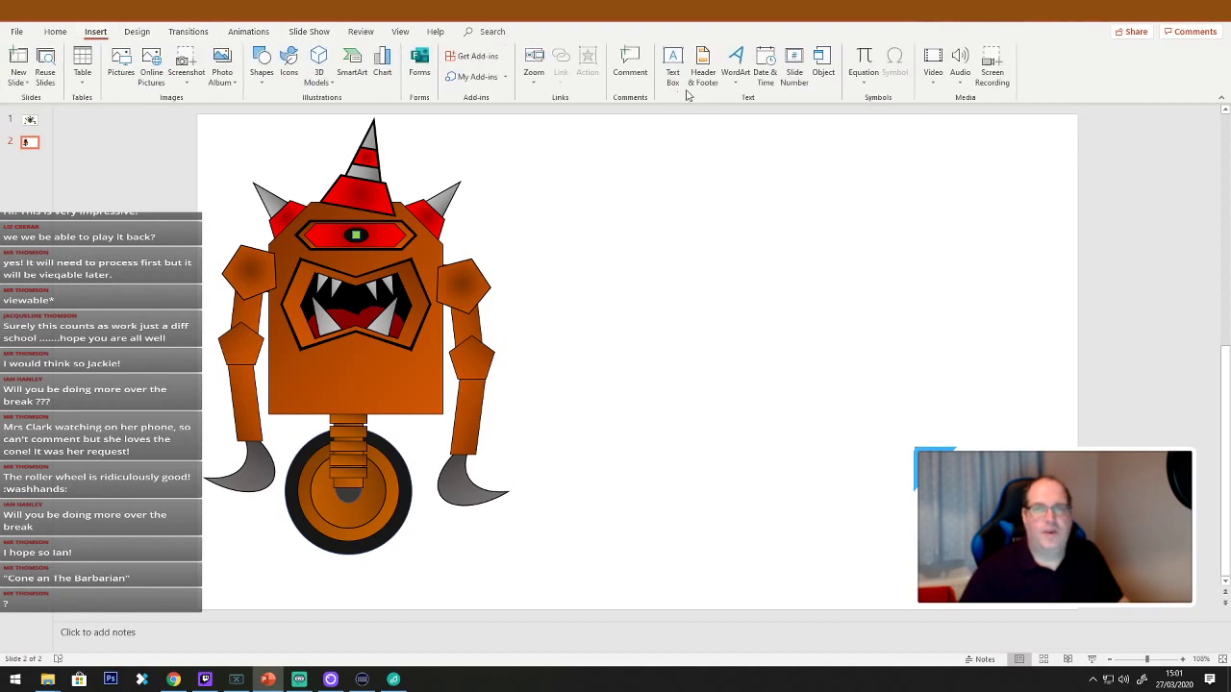
left_click(736, 65)
left_click(739, 112)
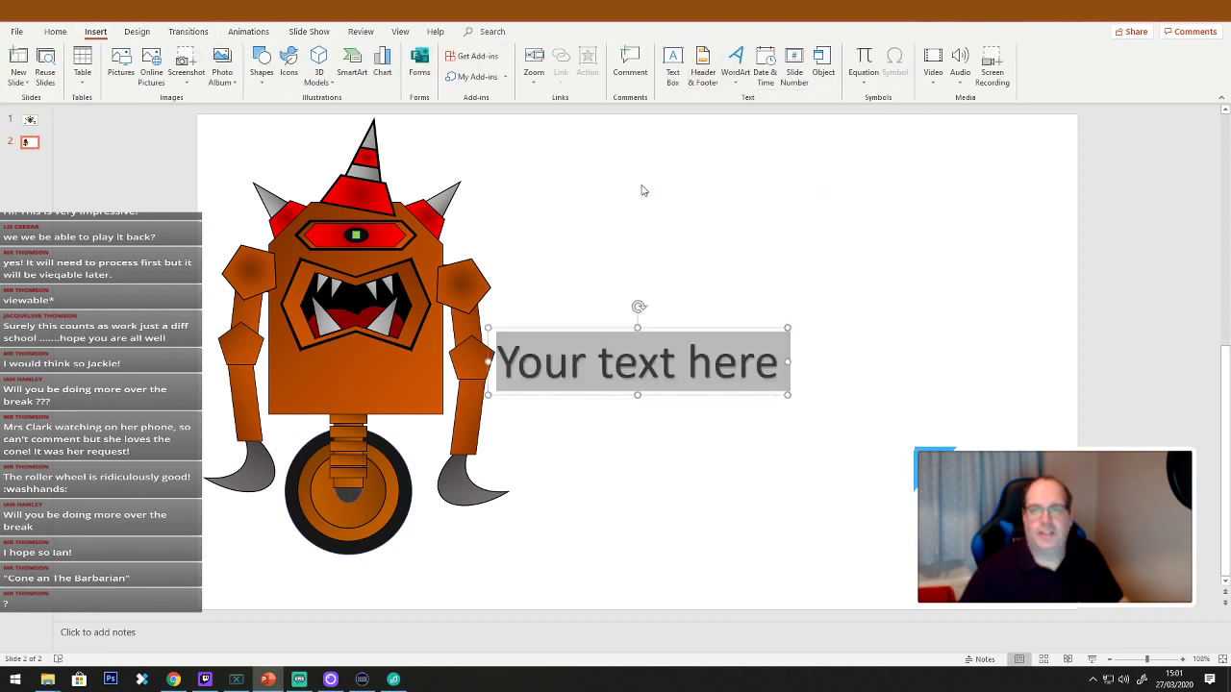
type("Co")
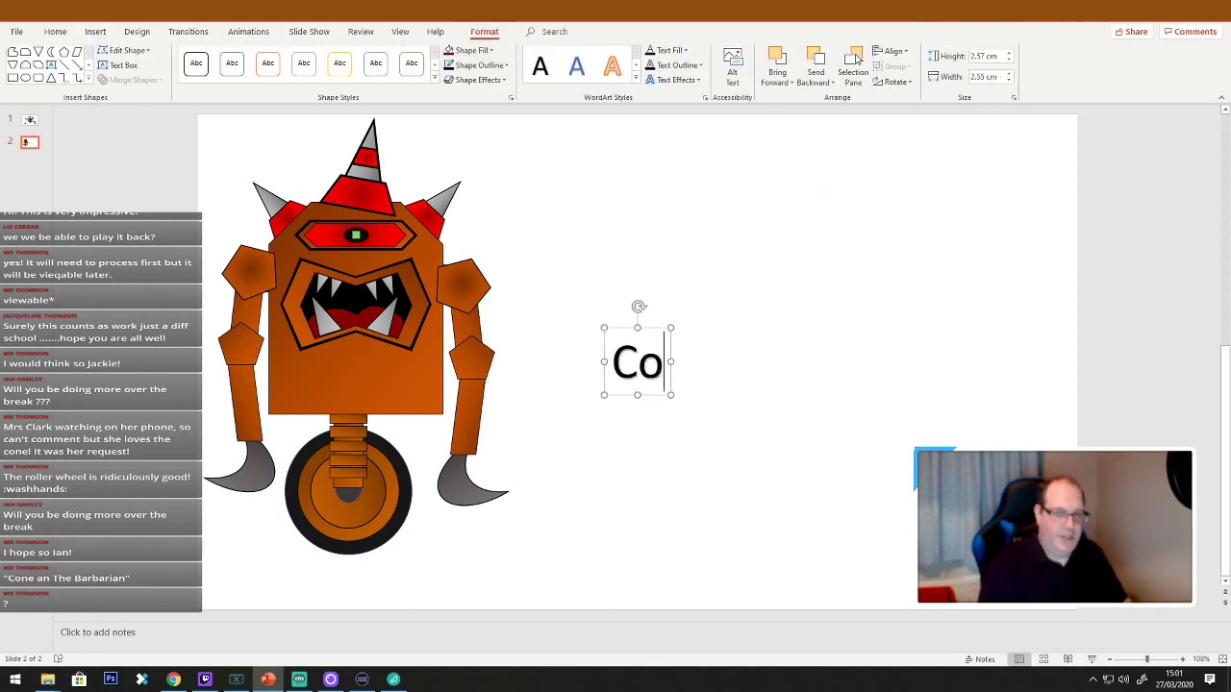
type("ne ")
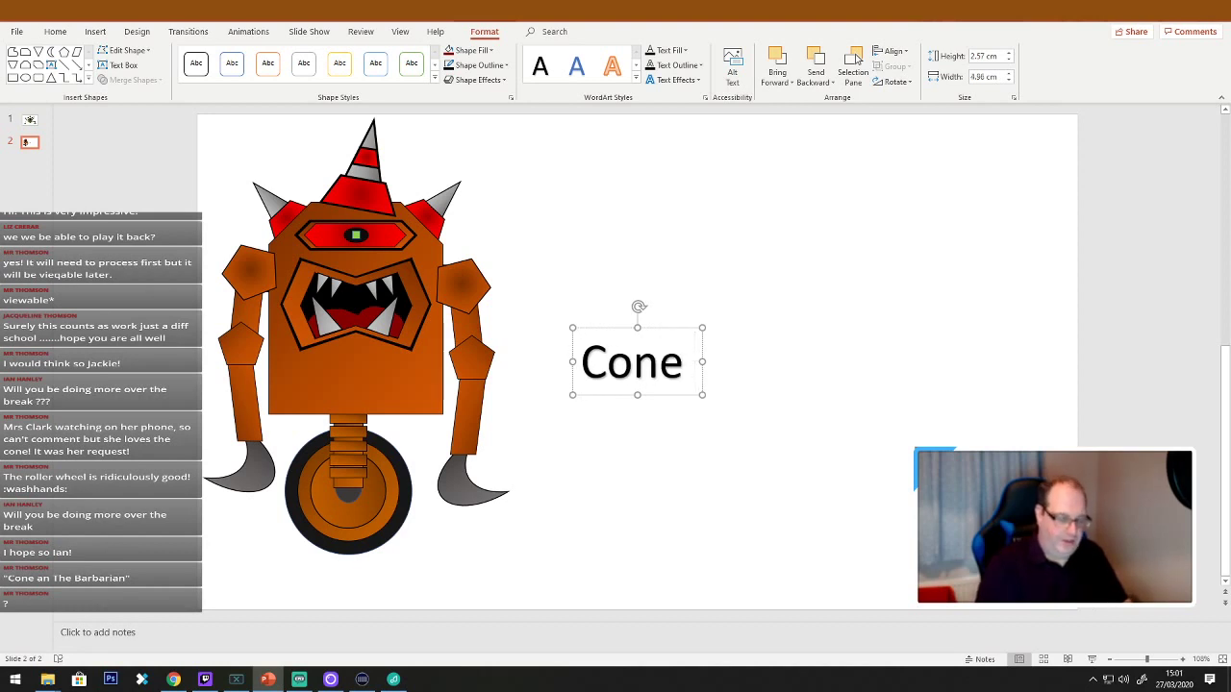
type("'a")
key("BackSpace")
key("BackSpace")
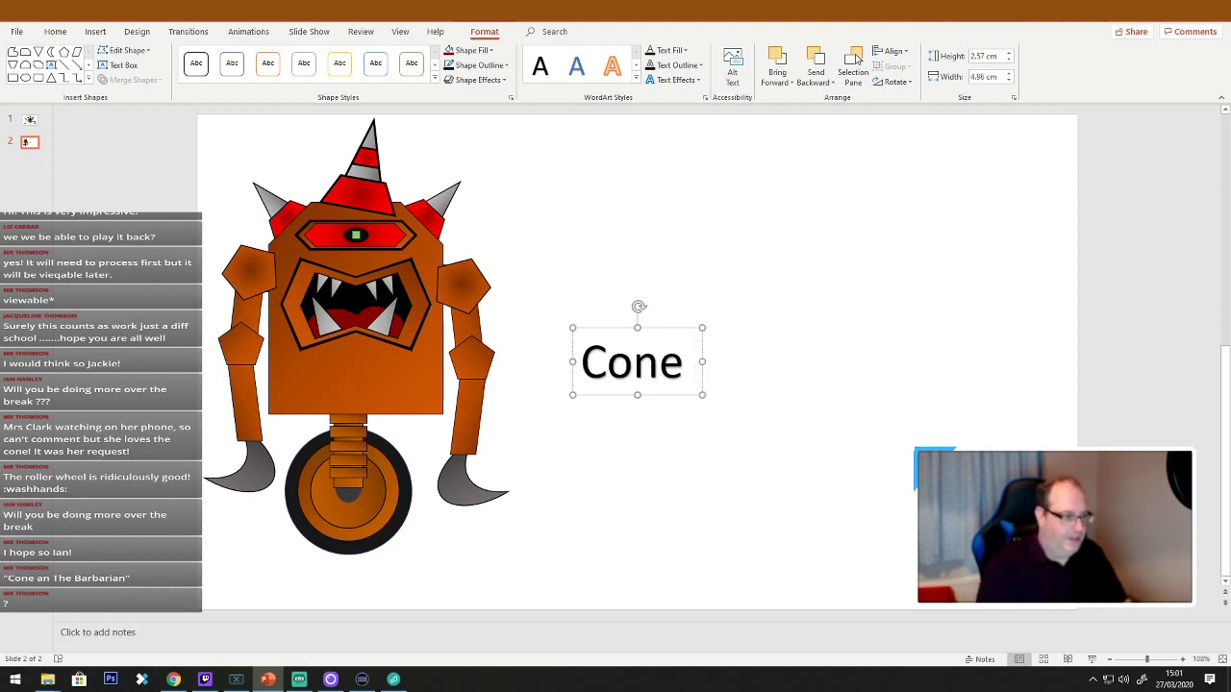
type("an Th")
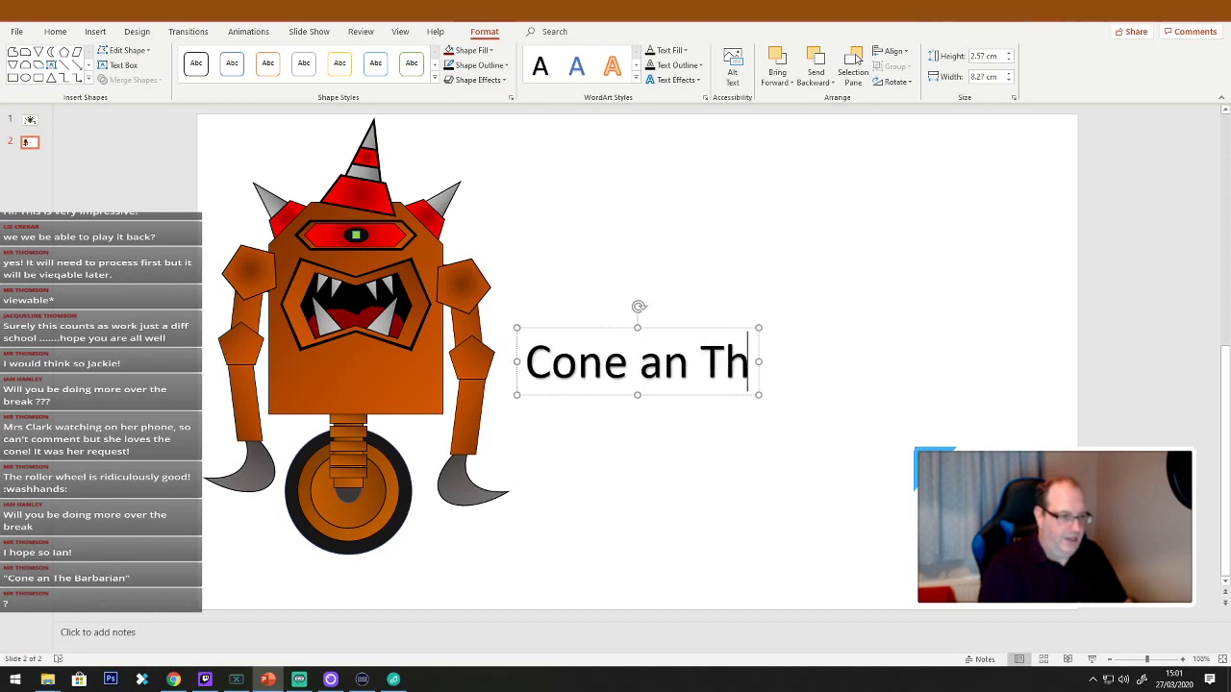
type("e Varba")
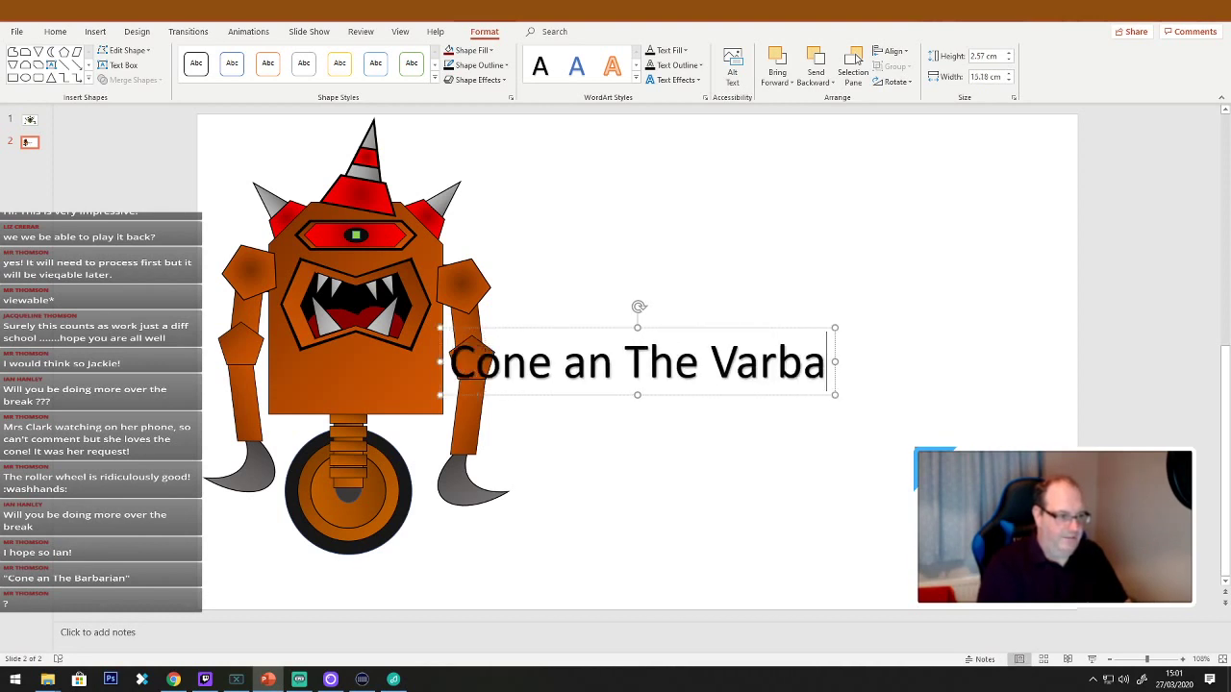
type("rian")
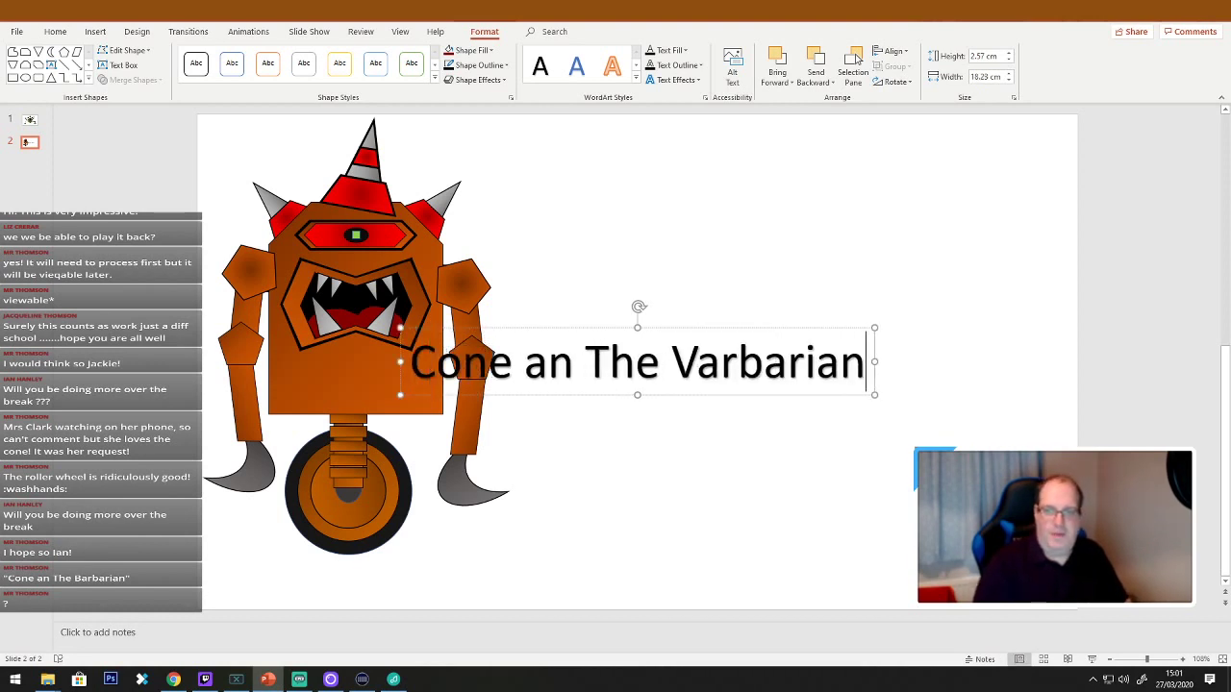
left_click(685, 332)
type("B")
key("Delete")
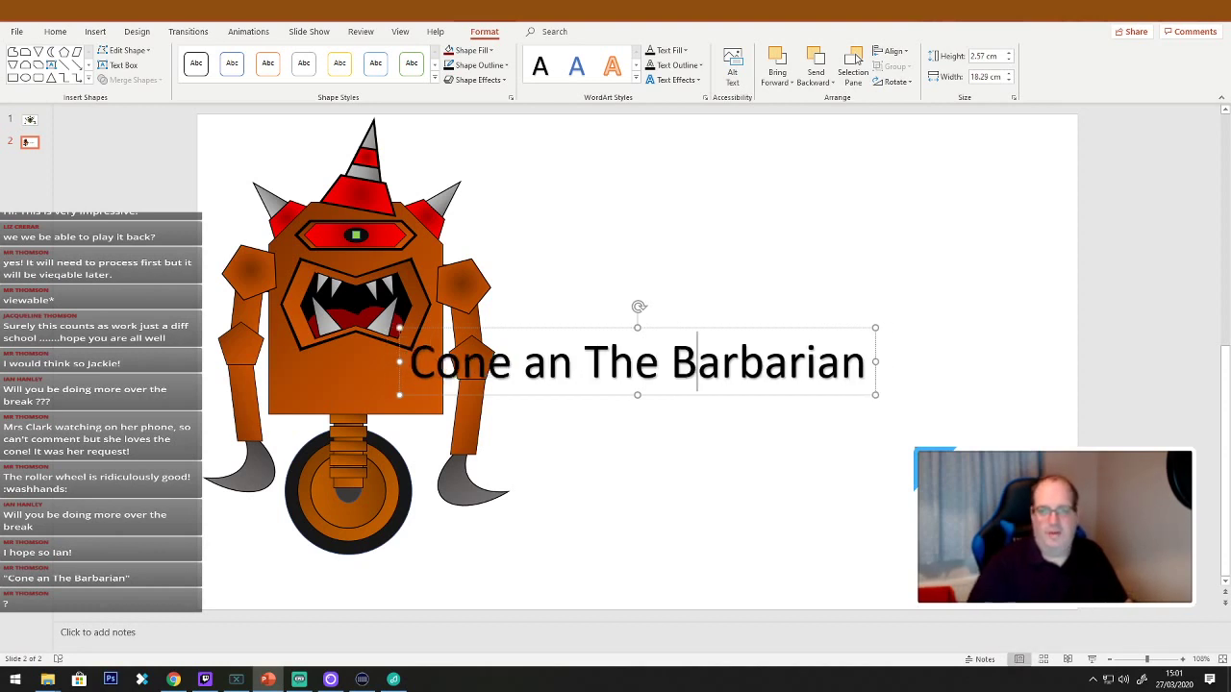
Move the WordArt title to the empty area beside the robot's head.
left_click_drag(719, 333, 845, 177)
left_click_drag(998, 246, 1025, 442)
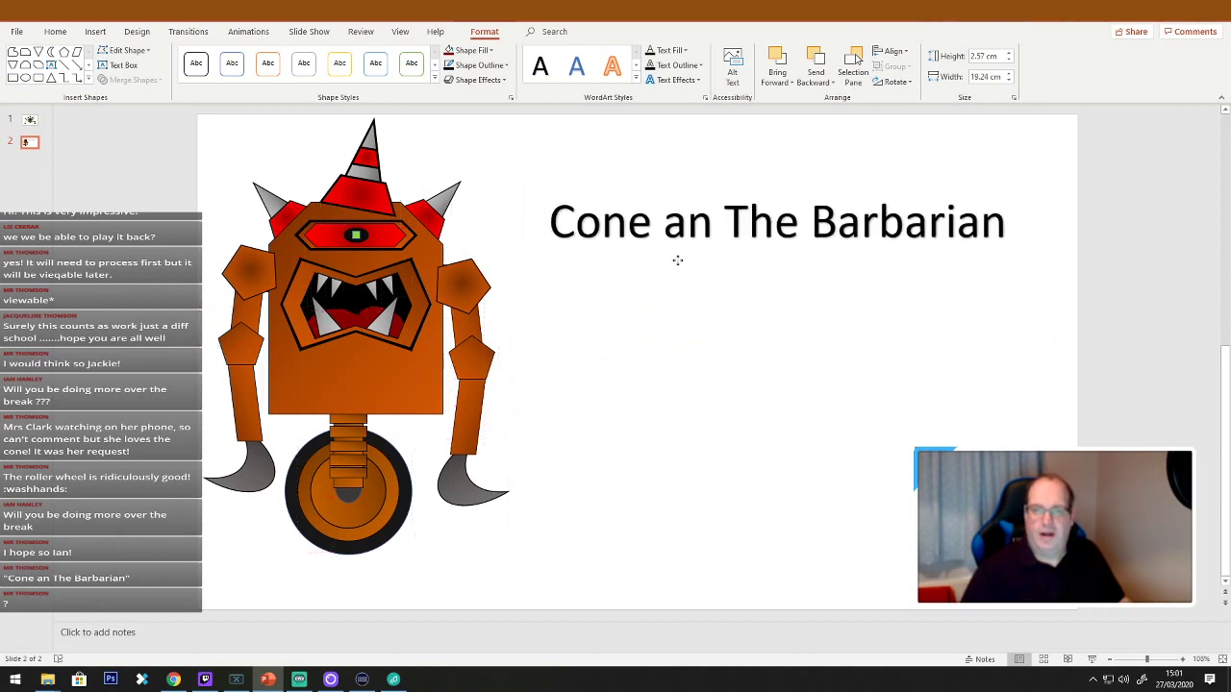
left_click(692, 354)
View the green monster on slide 1, and select all parts of the robot on slide 2 without the title.
left_click(30, 122)
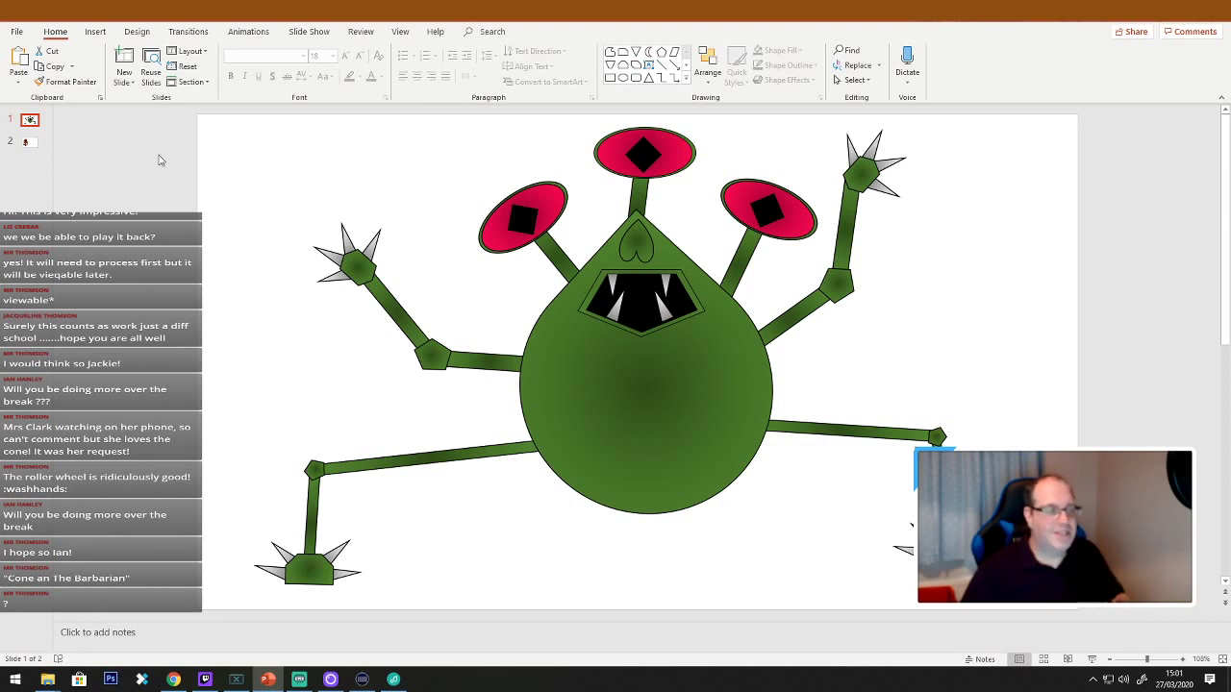
left_click(31, 143)
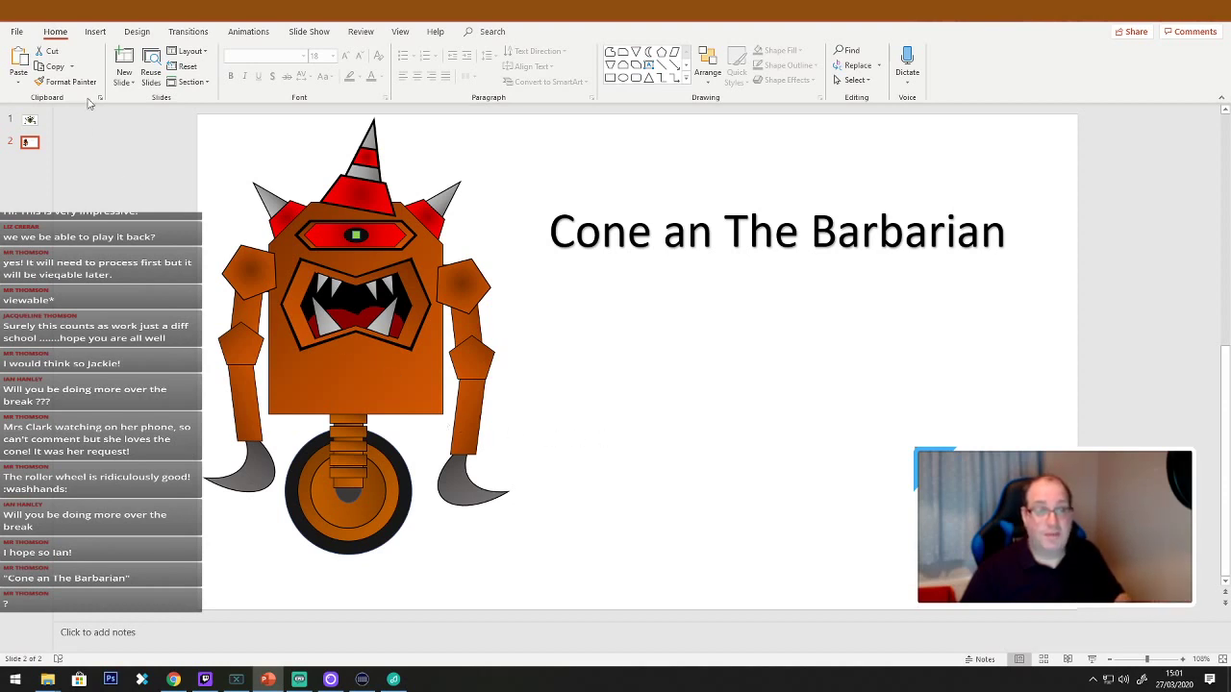
left_click_drag(175, 109, 569, 607)
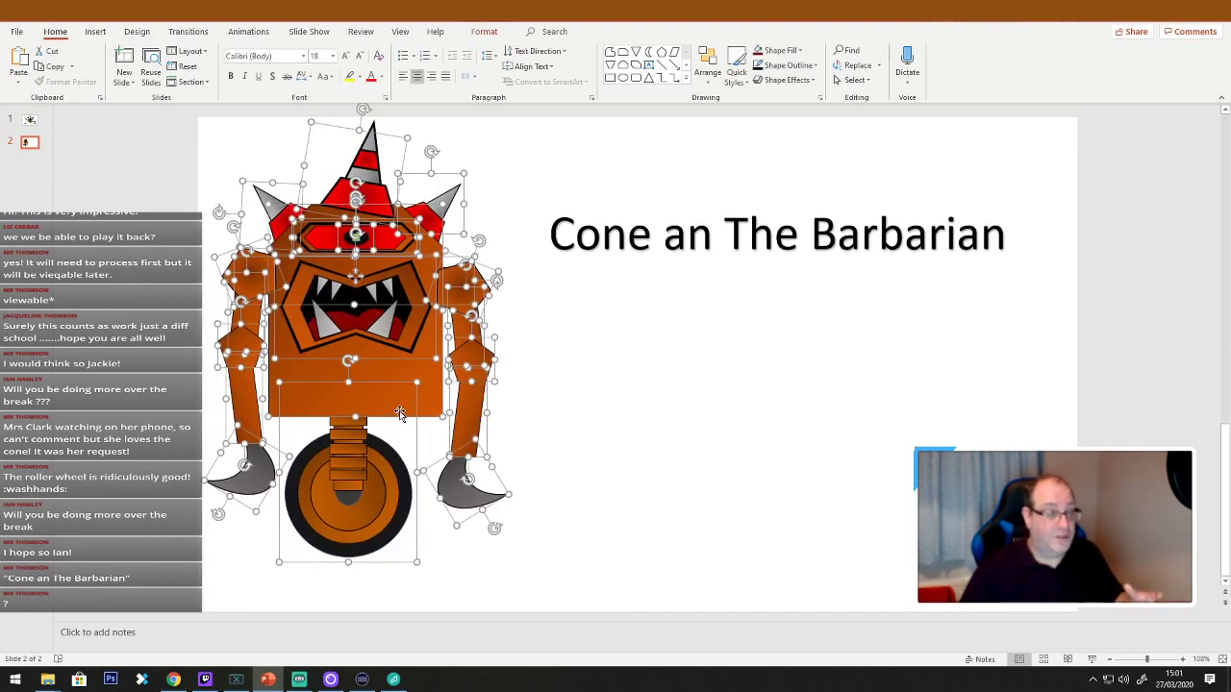